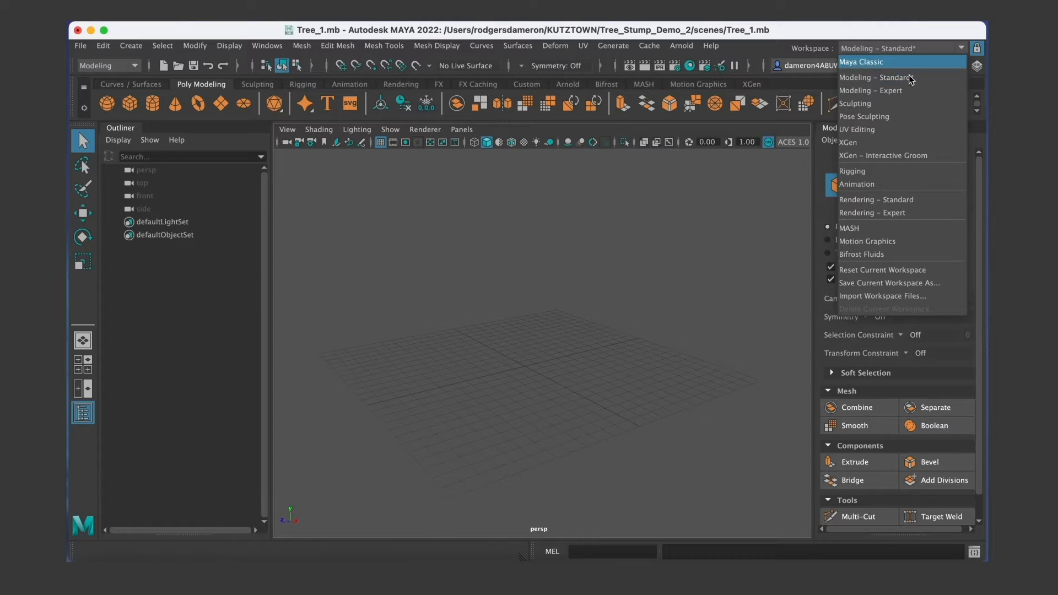
Switch the workspace to Modeling - Standard.
{"action": "left_click", "coordinate": [881, 78]}
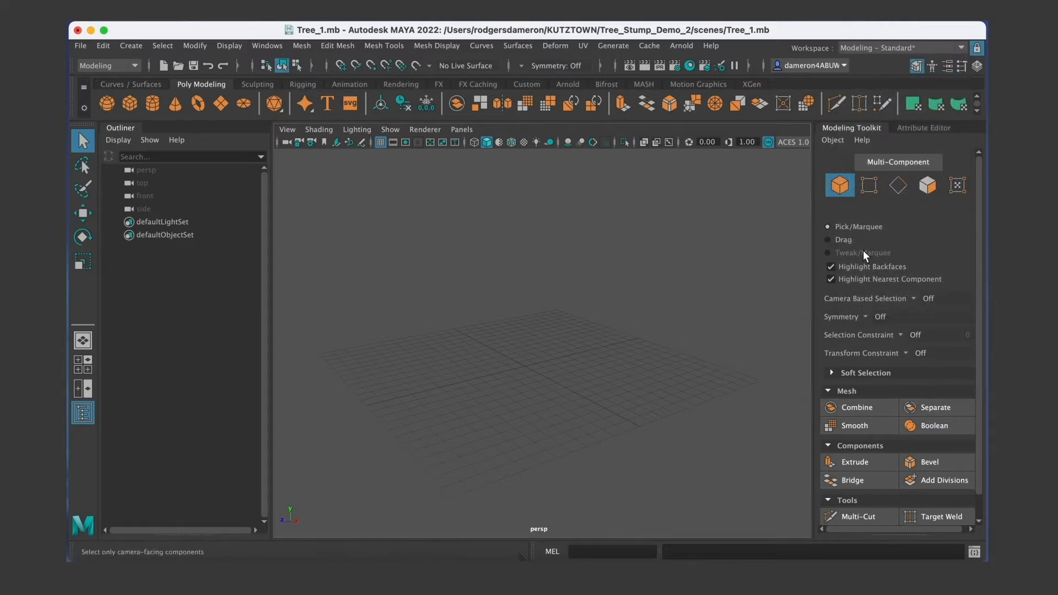
{"action": "scroll", "coordinate": [977, 280], "scroll_direction": "down", "scroll_amount": 1}
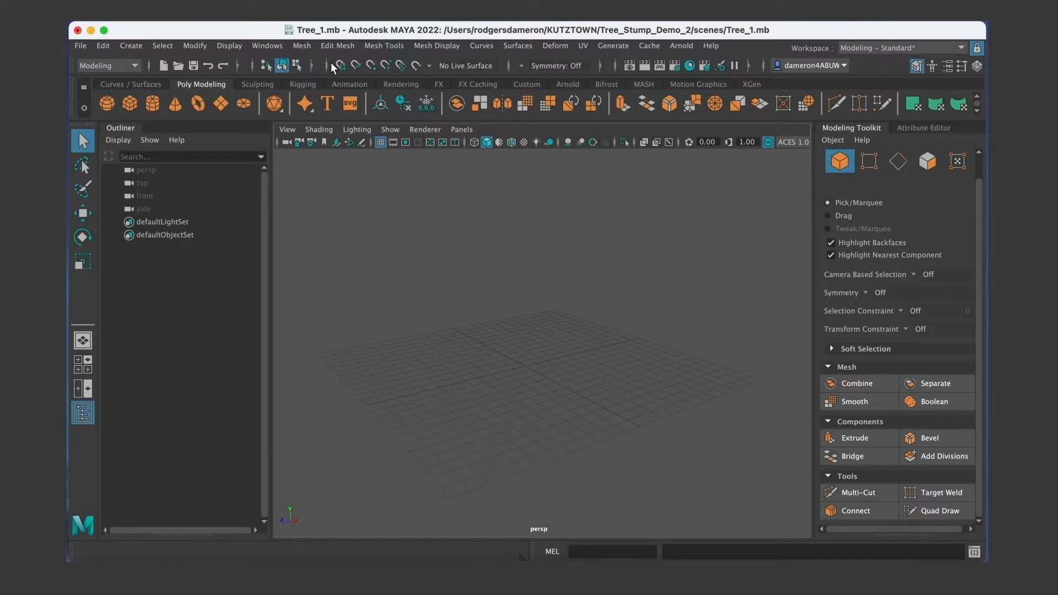
Tear off the Mesh Tools menu as a floating window and place it over the lower part of the Outliner.
{"action": "left_click", "coordinate": [392, 44]}
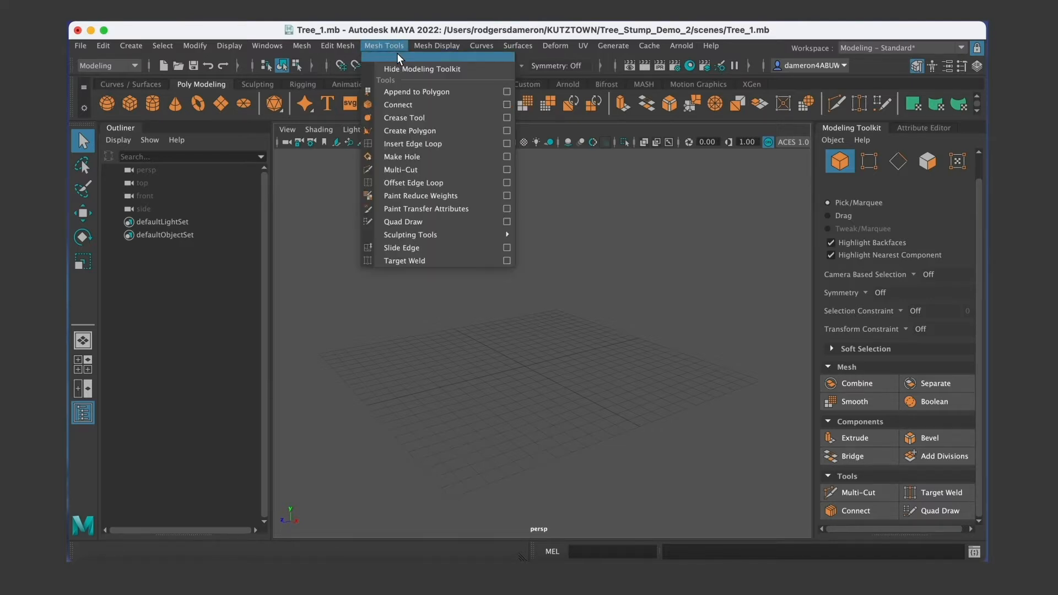
{"action": "left_click", "coordinate": [398, 54]}
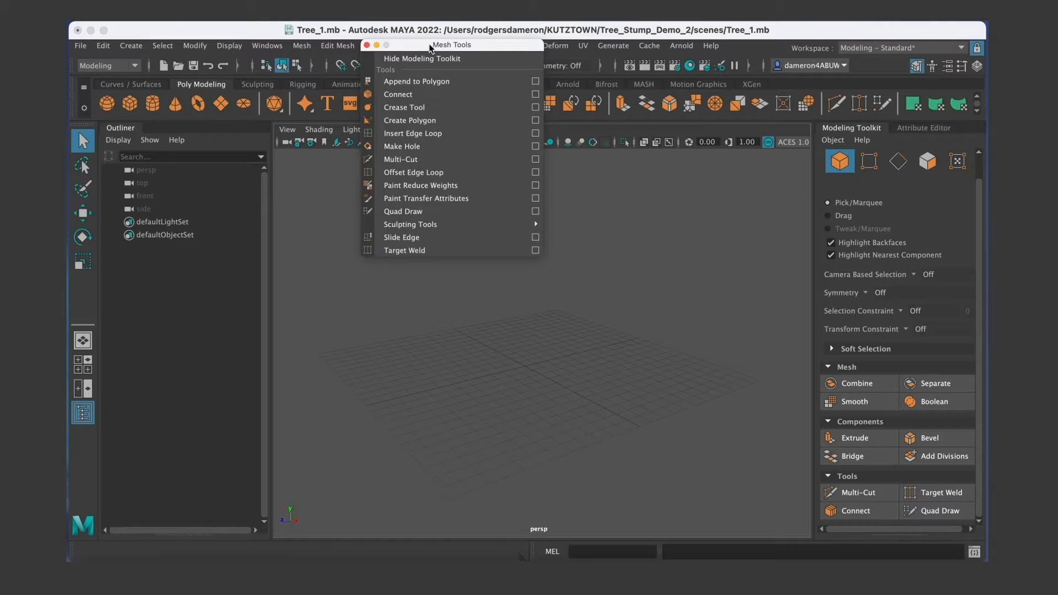
{"action": "left_click_drag", "start_coordinate": [430, 46], "coordinate": [413, 84]}
{"action": "left_click", "coordinate": [351, 82]}
{"action": "left_click", "coordinate": [388, 45]}
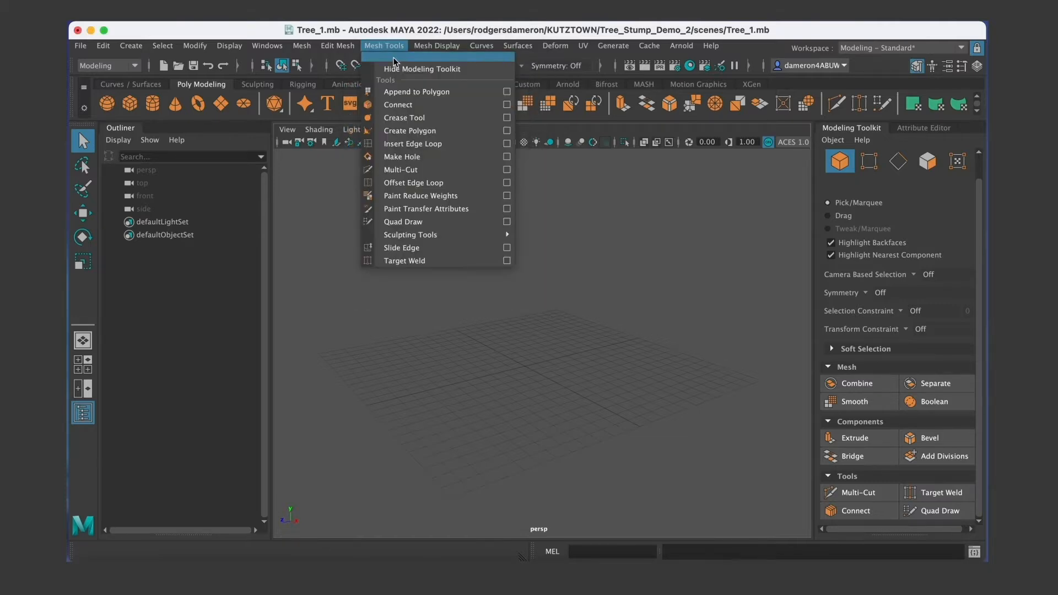
{"action": "left_click", "coordinate": [432, 55]}
{"action": "left_click_drag", "start_coordinate": [450, 55], "coordinate": [193, 275]}
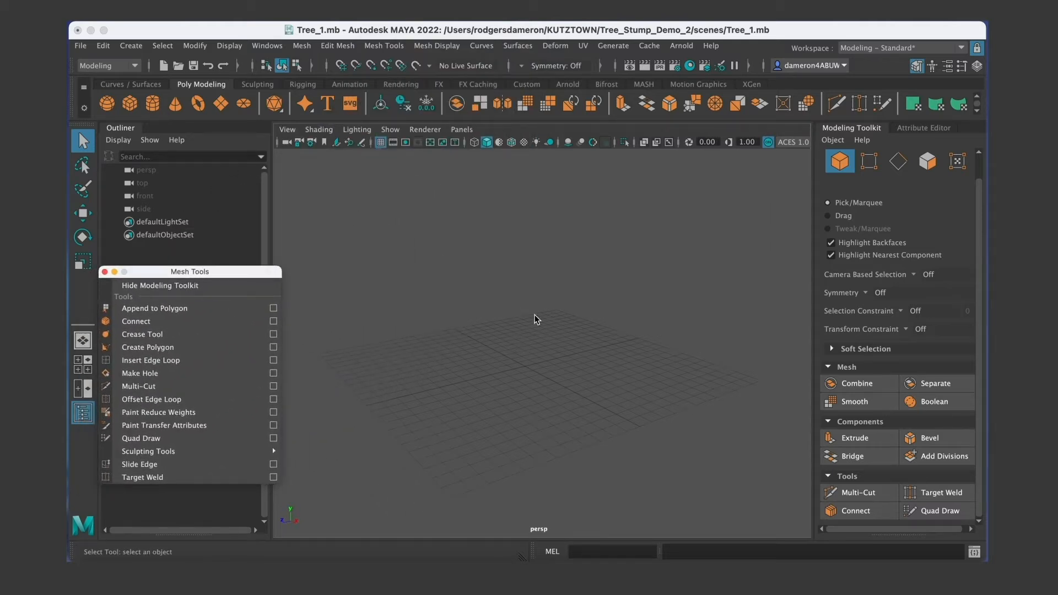
Look through the Curves / Surfaces, Poly Modeling, Sculpting and Rigging tool sets and the available polygon primitives.
{"action": "right_click_drag", "start_coordinate": [539, 358], "coordinate": [541, 296], "text": "alt"}
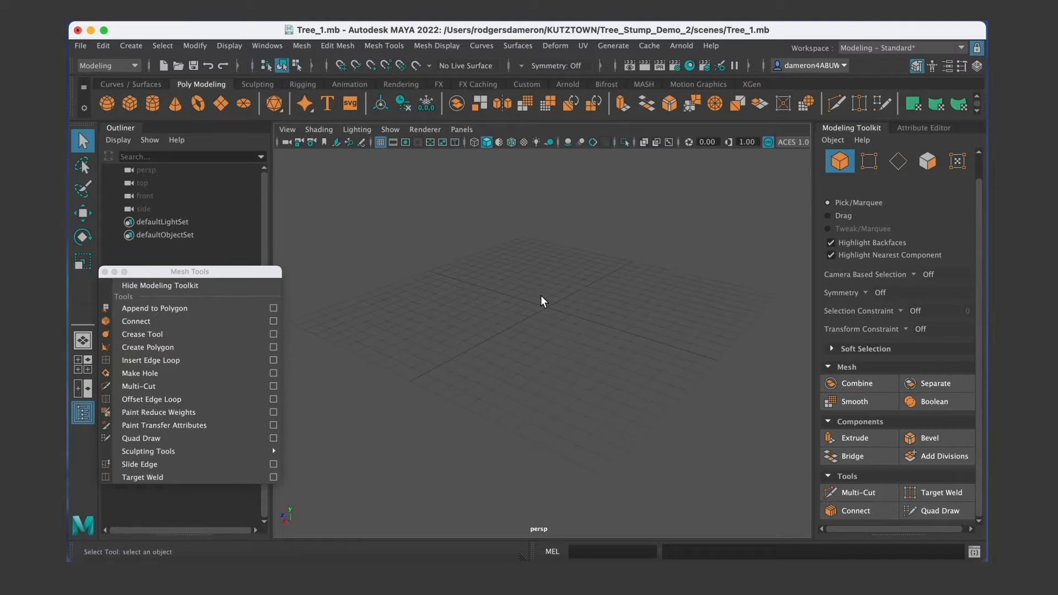
{"action": "left_click_drag", "start_coordinate": [490, 382], "coordinate": [522, 309], "text": "alt"}
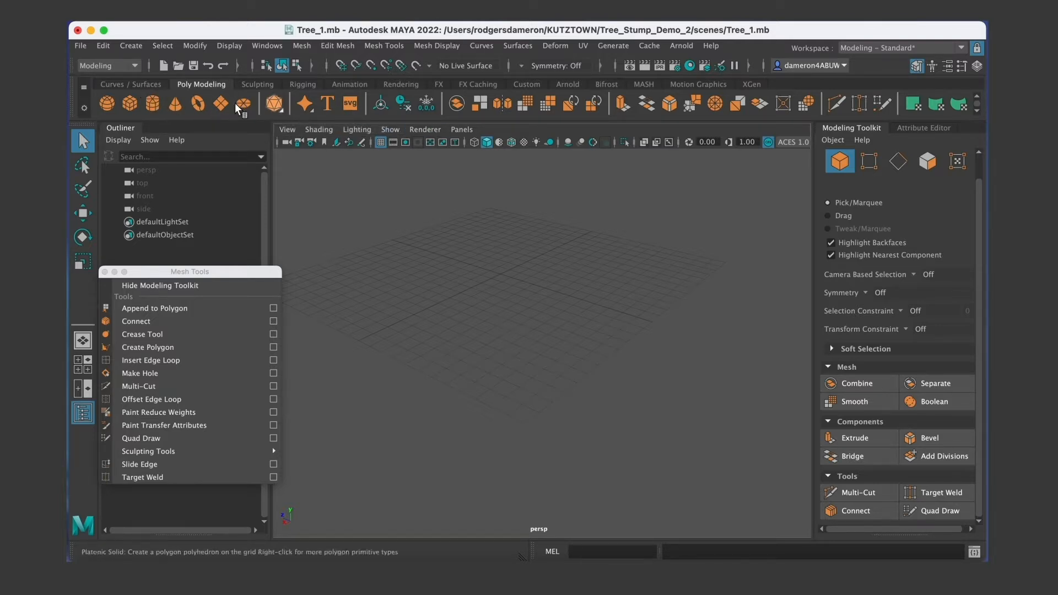
{"action": "left_click", "coordinate": [142, 84]}
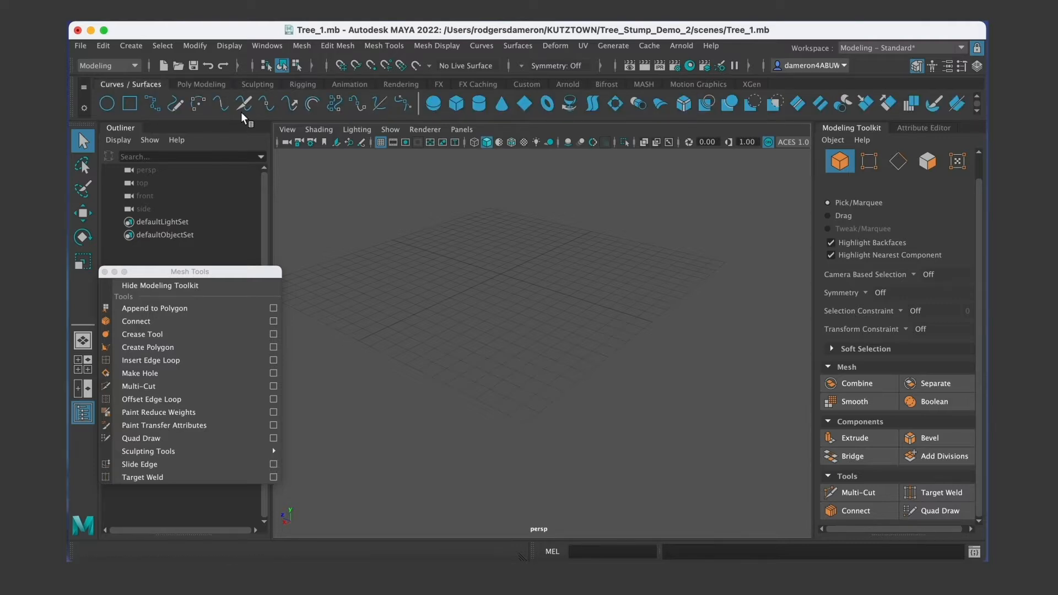
{"action": "left_click", "coordinate": [220, 84]}
{"action": "left_click", "coordinate": [256, 84]}
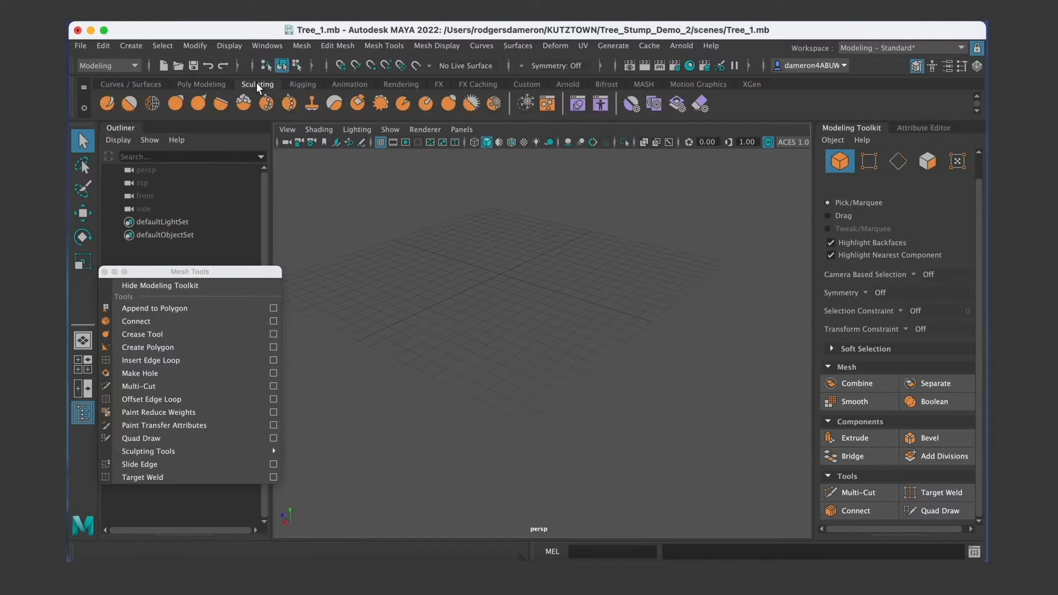
{"action": "left_click", "coordinate": [306, 84]}
{"action": "left_click", "coordinate": [133, 85]}
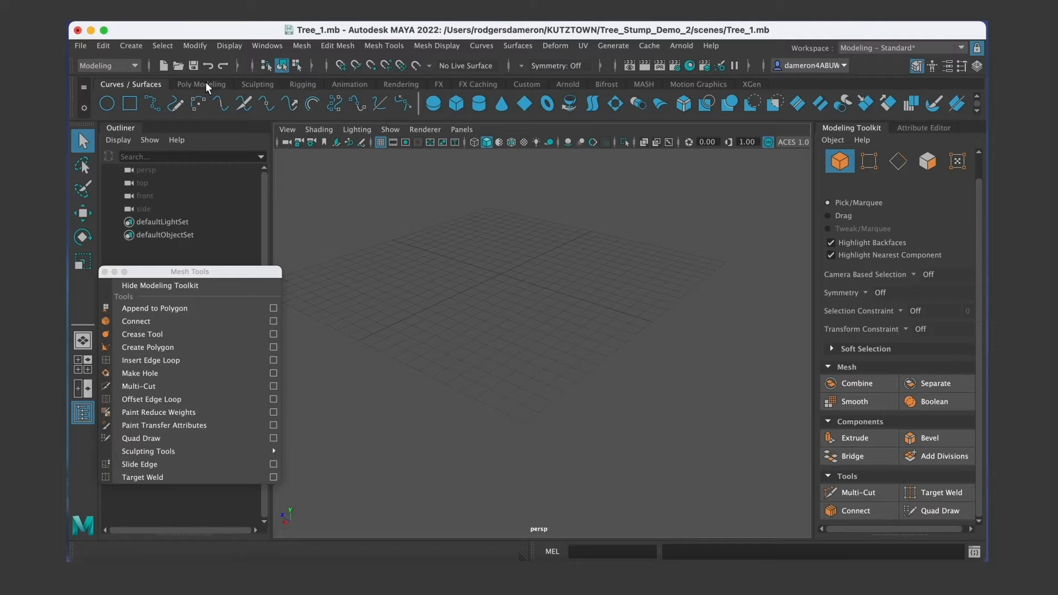
{"action": "left_click", "coordinate": [201, 85]}
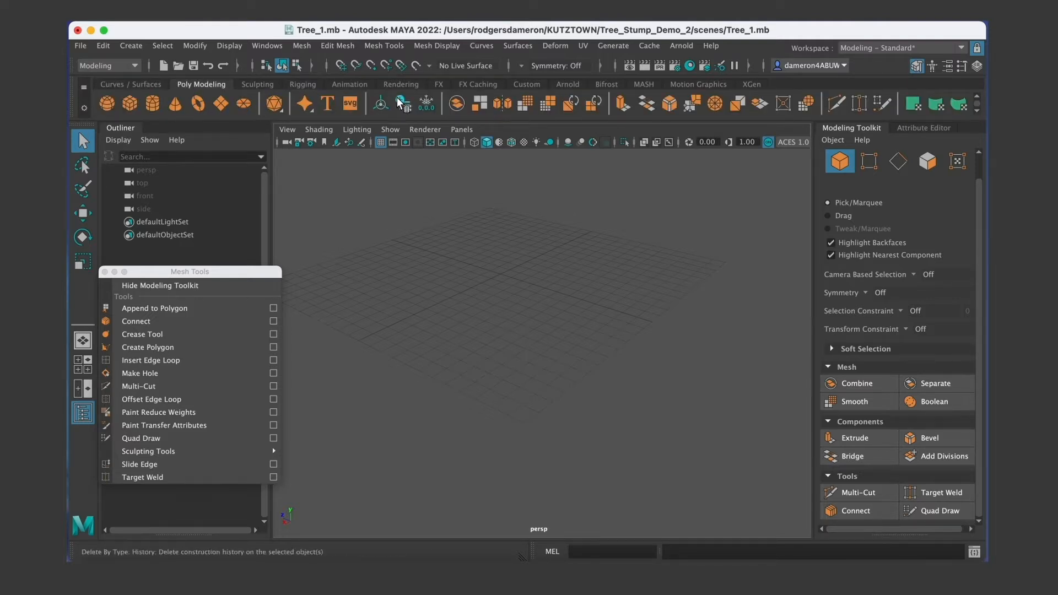
{"action": "left_click", "coordinate": [134, 45]}
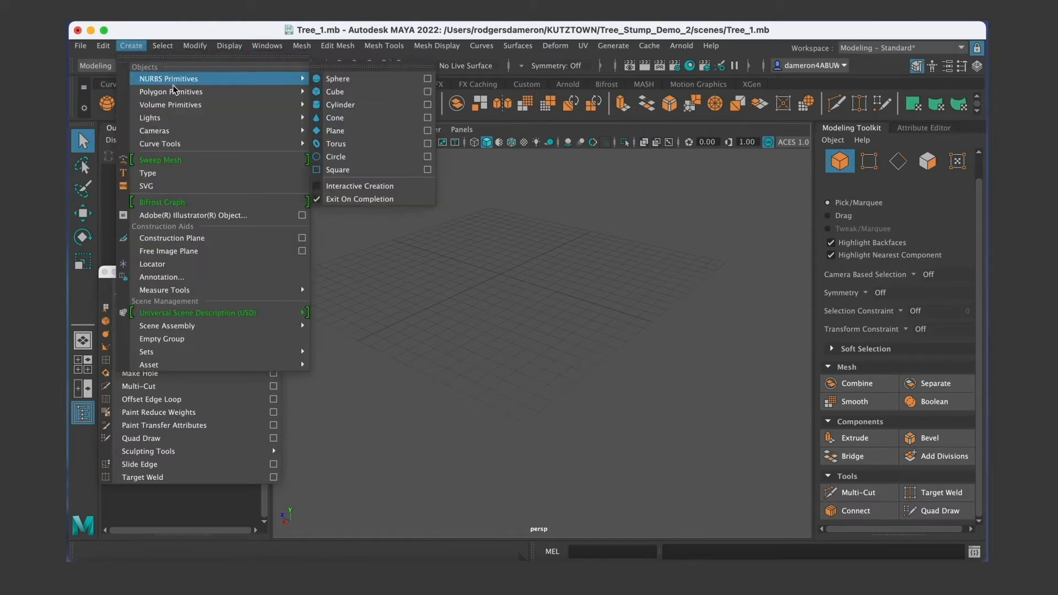
{"action": "mouse_move", "coordinate": [176, 92]}
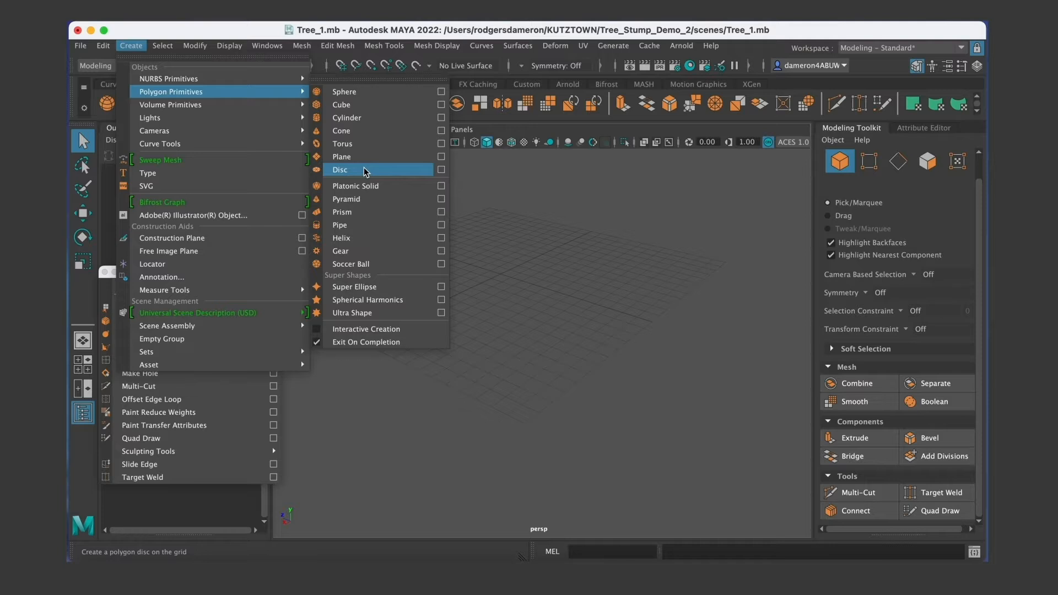
{"action": "left_click", "coordinate": [401, 208]}
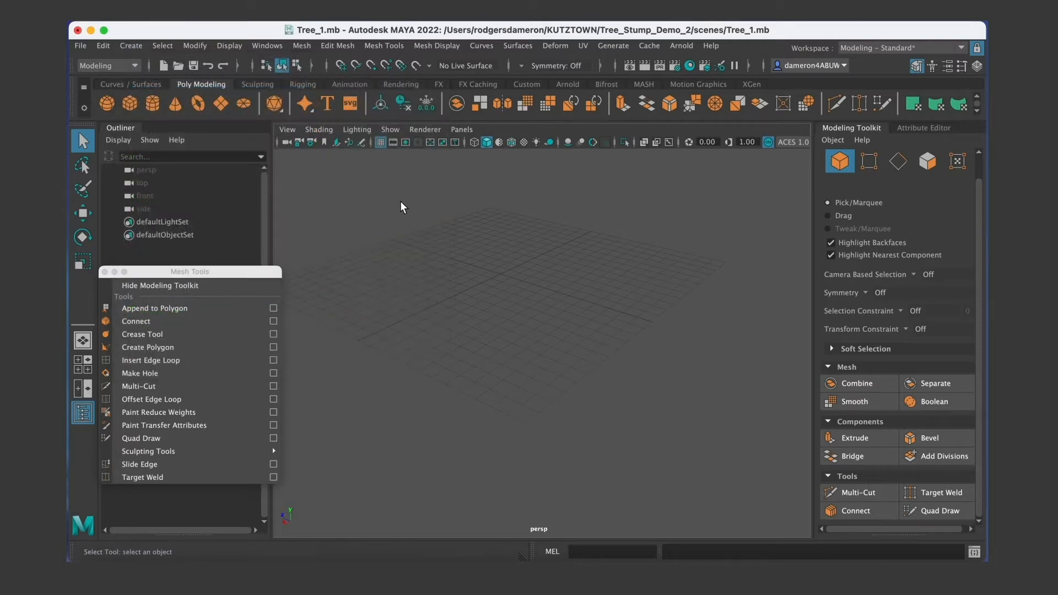
Create a polygon disc at the grid's centre and frame it in the perspective view.
{"action": "left_click", "coordinate": [238, 104]}
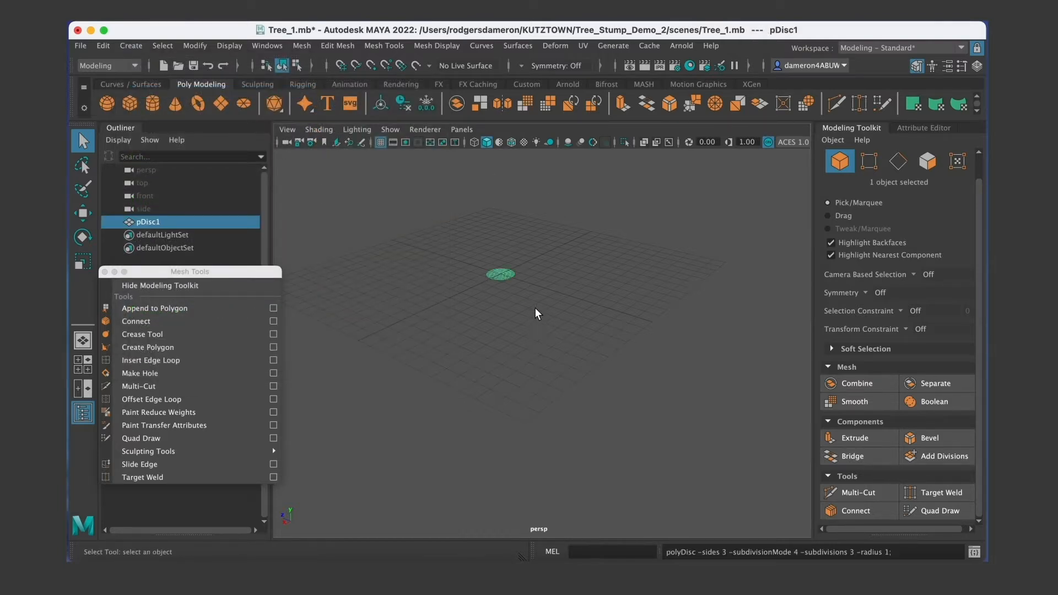
{"action": "key", "text": "f"}
{"action": "middle_click_drag", "start_coordinate": [551, 337], "coordinate": [509, 300], "text": "alt"}
{"action": "right_click_drag", "start_coordinate": [568, 290], "coordinate": [534, 270], "text": "alt"}
{"action": "left_click_drag", "start_coordinate": [535, 270], "coordinate": [552, 306], "text": "alt"}
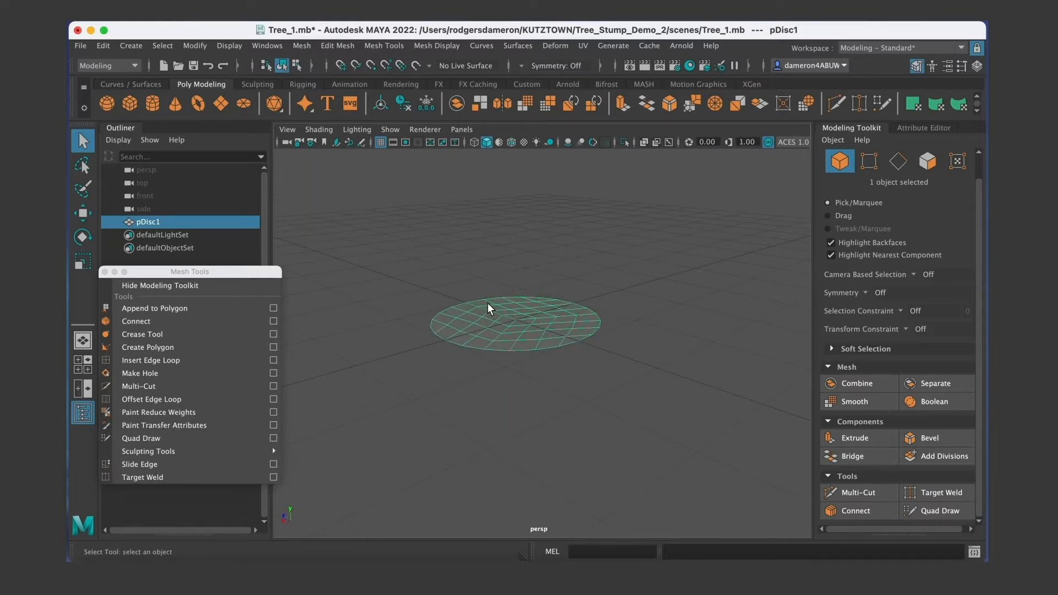
Examine the disc's face layout from several angles and distances.
{"action": "left_click_drag", "start_coordinate": [473, 287], "coordinate": [495, 355], "text": "alt"}
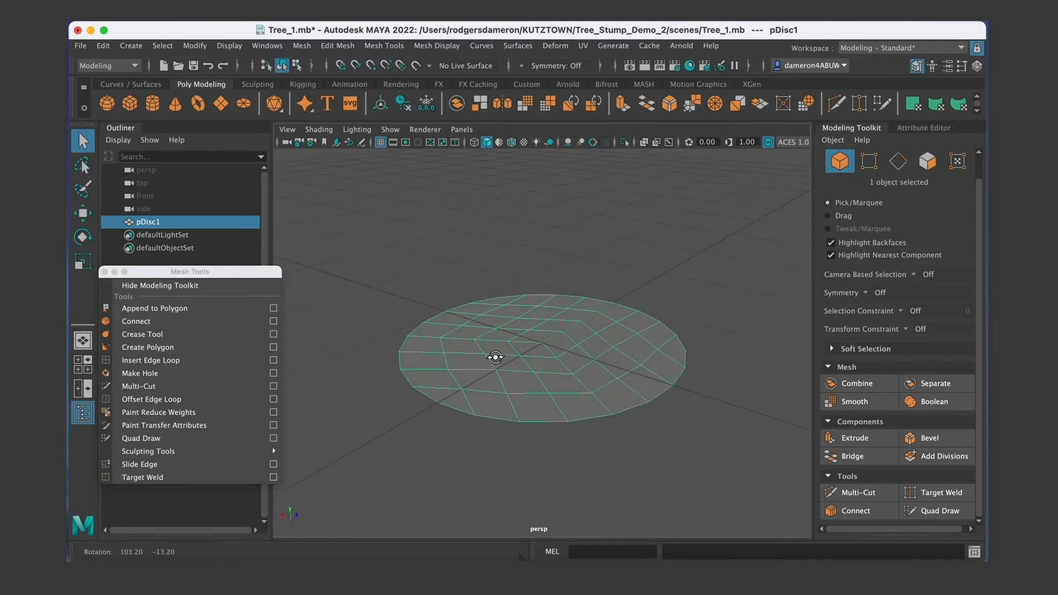
{"action": "middle_click_drag", "start_coordinate": [535, 317], "coordinate": [508, 314], "text": "alt"}
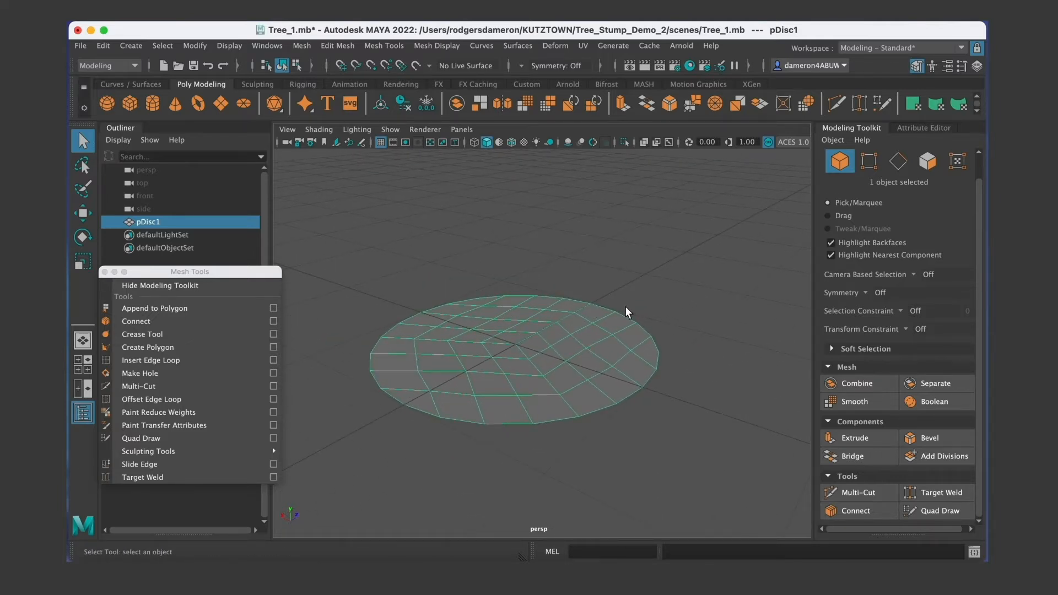
{"action": "right_click_drag", "start_coordinate": [657, 302], "coordinate": [344, 283], "text": "alt"}
{"action": "mouse_move", "coordinate": [544, 340]}
{"action": "left_mouse_down", "text": "alt"}
{"action": "mouse_move", "coordinate": [441, 253]}
{"action": "mouse_move", "coordinate": [448, 371]}
{"action": "mouse_move", "coordinate": [484, 295]}
{"action": "mouse_move", "coordinate": [572, 297]}
{"action": "mouse_move", "coordinate": [562, 300]}
{"action": "mouse_move", "coordinate": [575, 316]}
{"action": "mouse_move", "coordinate": [531, 323]}
{"action": "mouse_move", "coordinate": [562, 336]}
{"action": "mouse_move", "coordinate": [555, 356]}
{"action": "mouse_move", "coordinate": [573, 354]}
{"action": "mouse_move", "coordinate": [517, 350]}
{"action": "mouse_move", "coordinate": [545, 360]}
{"action": "left_mouse_up", "text": "alt"}
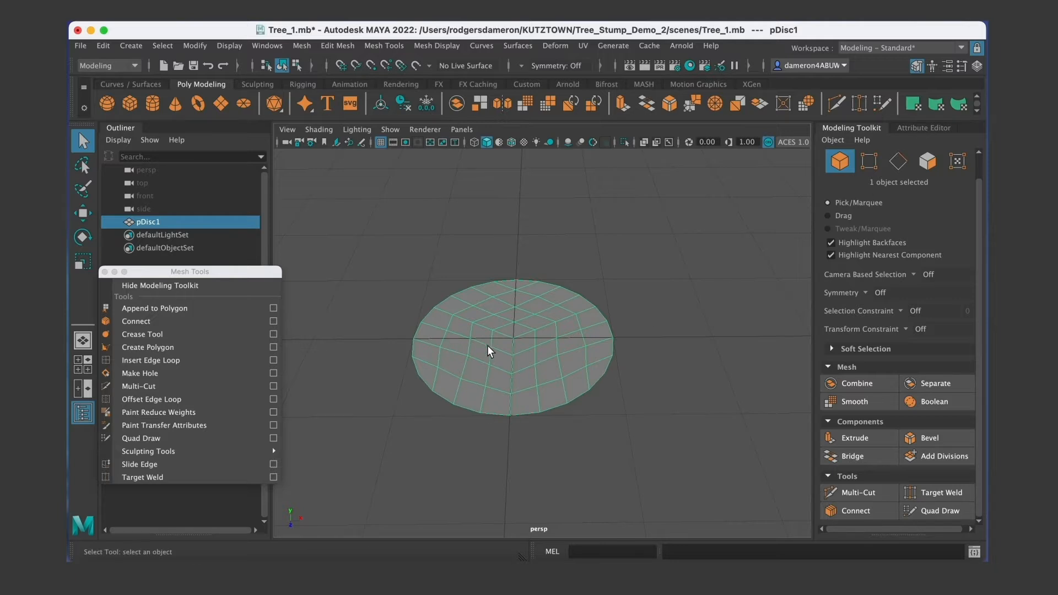
{"action": "left_click_drag", "start_coordinate": [581, 415], "coordinate": [525, 394], "text": "alt"}
{"action": "middle_click_drag", "start_coordinate": [525, 393], "coordinate": [519, 405], "text": "alt"}
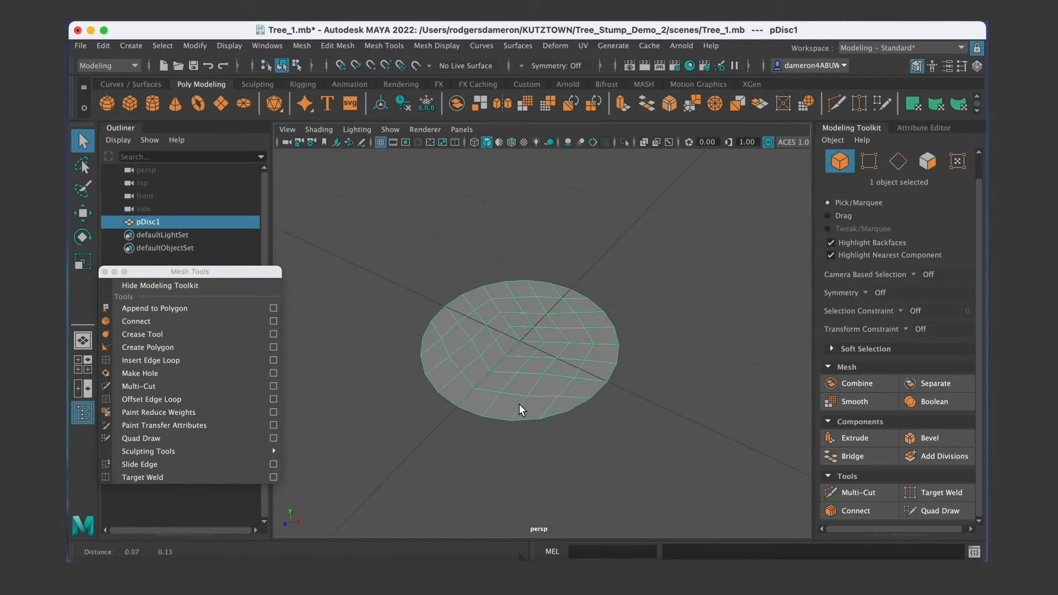
{"action": "right_click_drag", "start_coordinate": [520, 405], "coordinate": [572, 396], "text": "alt"}
{"action": "left_click_drag", "start_coordinate": [572, 396], "coordinate": [560, 395], "text": "alt"}
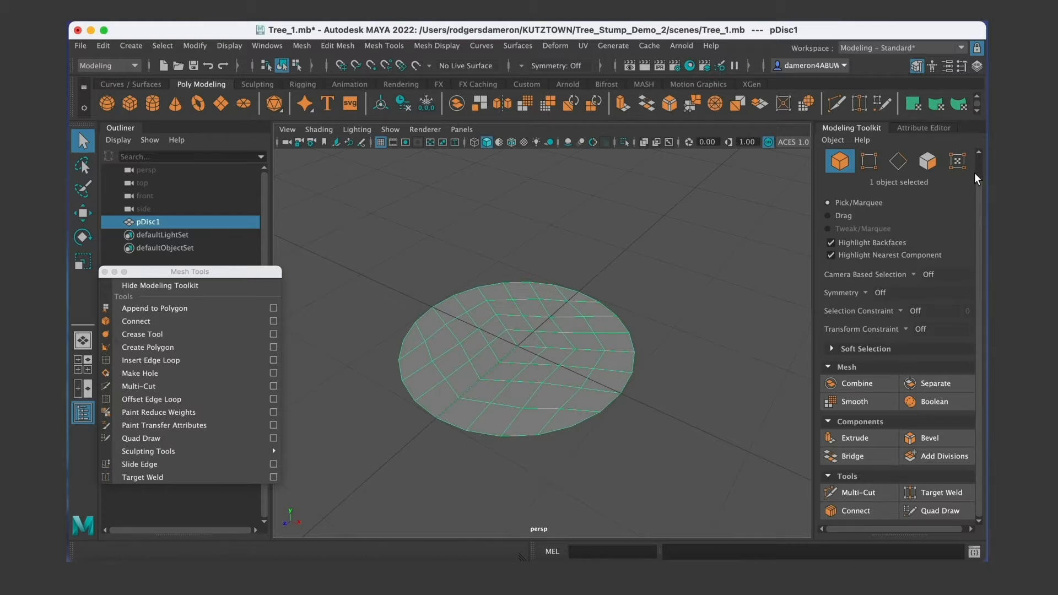
Set the disc's Subdivisions to 1 in its polyDisc1 history attributes.
{"action": "left_click", "coordinate": [920, 126]}
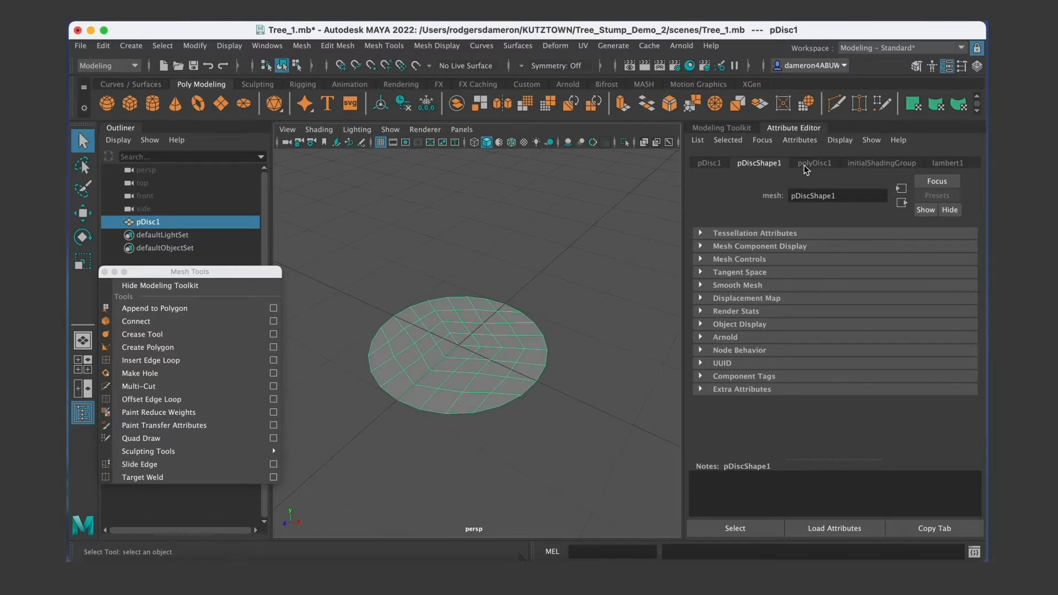
{"action": "left_click", "coordinate": [822, 165]}
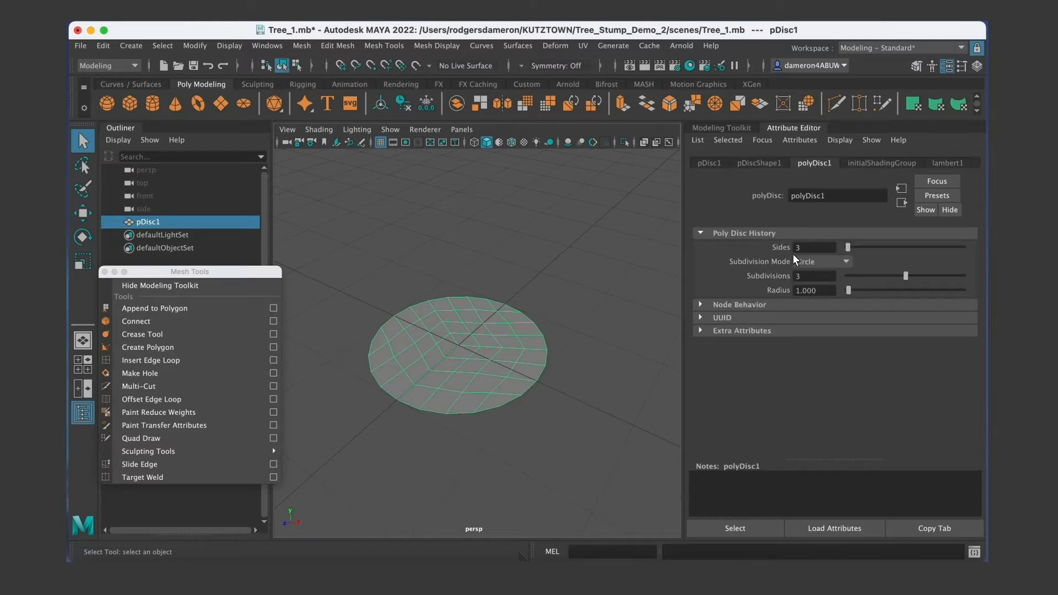
{"action": "left_click_drag", "start_coordinate": [498, 345], "coordinate": [496, 360], "text": "alt"}
{"action": "middle_click_drag", "start_coordinate": [461, 374], "coordinate": [474, 343], "text": "alt"}
{"action": "right_click_drag", "start_coordinate": [475, 343], "coordinate": [535, 328], "text": "alt"}
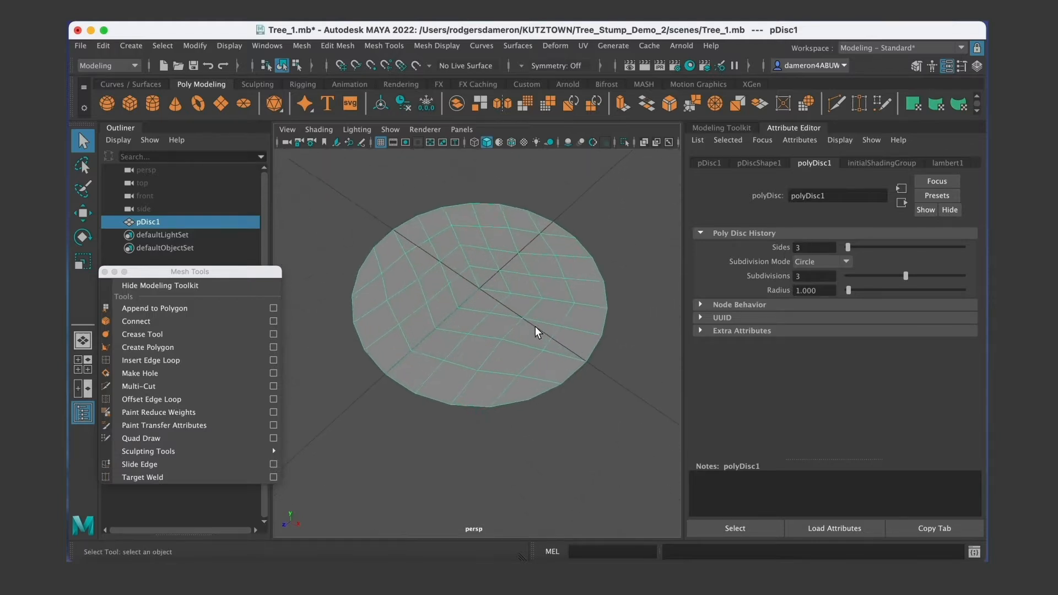
{"action": "middle_click_drag", "start_coordinate": [535, 329], "coordinate": [432, 334], "text": "alt"}
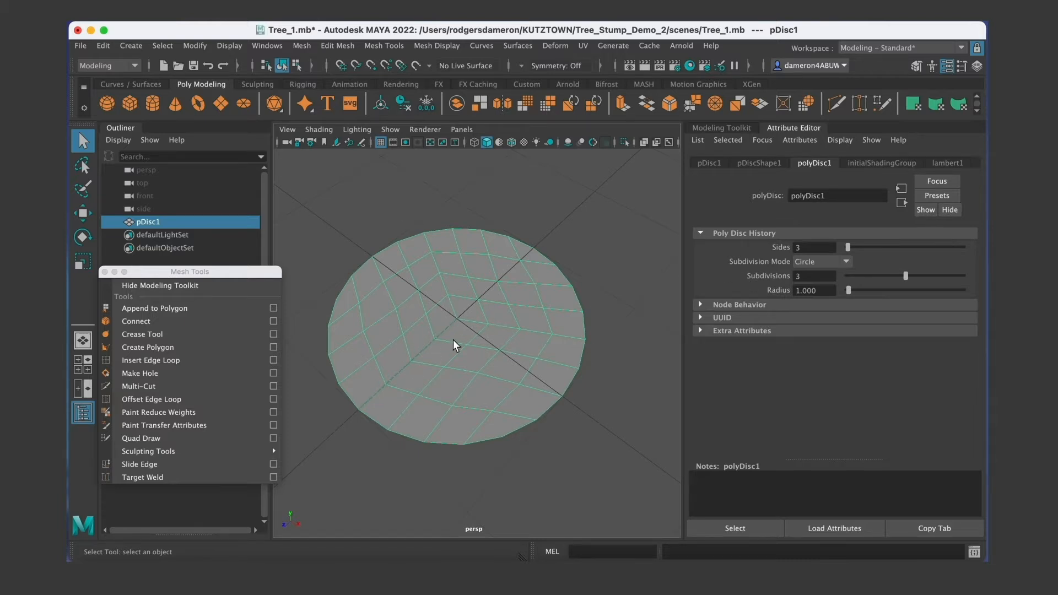
{"action": "left_click_drag", "start_coordinate": [904, 276], "coordinate": [871, 277]}
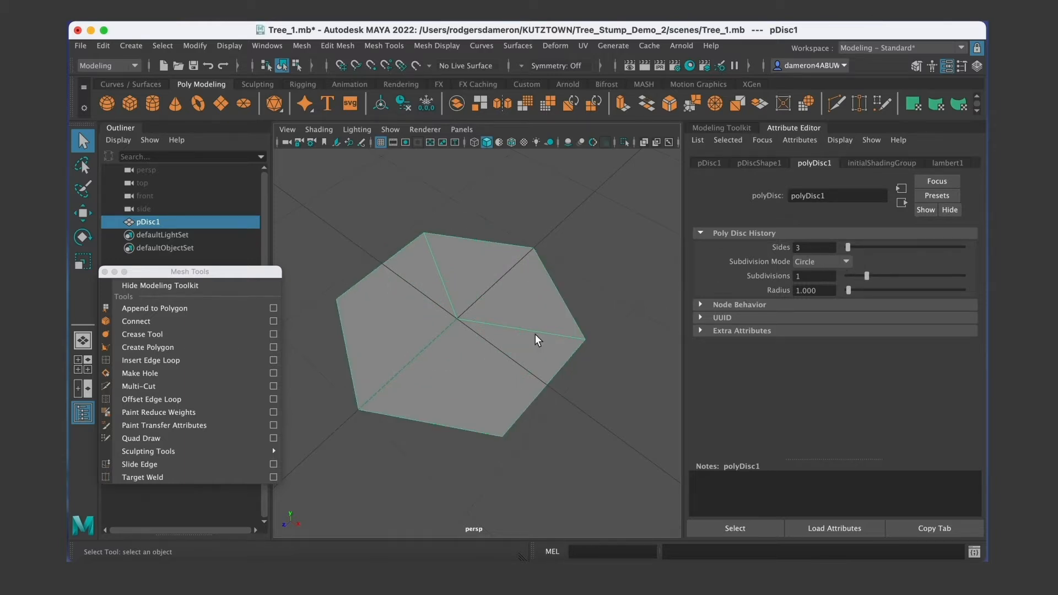
Set the disc's Sides to 8 and check the resulting topology in the viewport.
{"action": "left_click_drag", "start_coordinate": [485, 366], "coordinate": [508, 382], "text": "alt"}
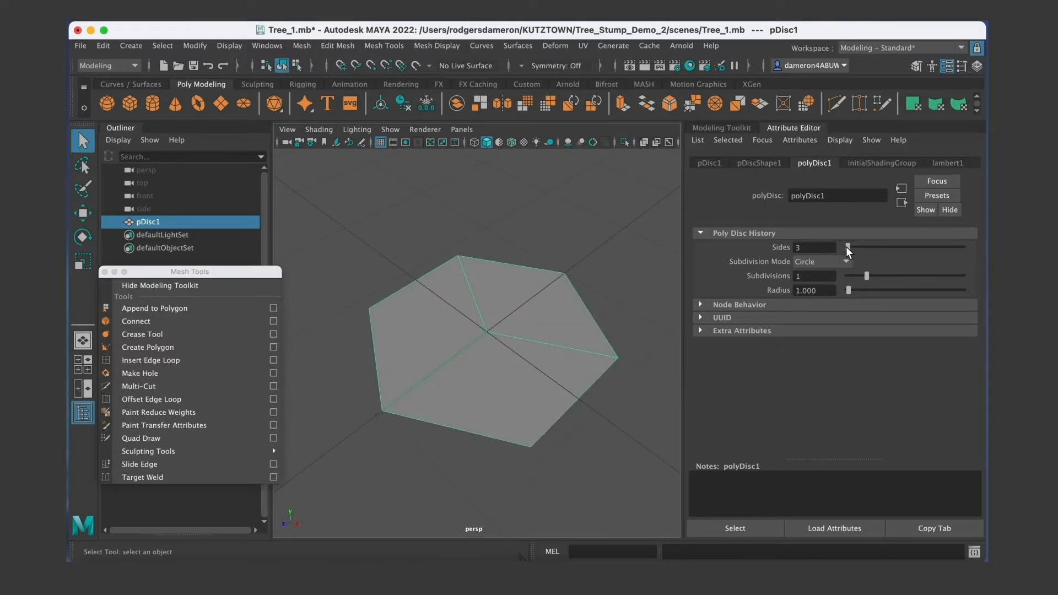
{"action": "left_click_drag", "start_coordinate": [849, 251], "coordinate": [891, 244]}
{"action": "mouse_move", "coordinate": [518, 377]}
{"action": "left_mouse_down", "text": "alt"}
{"action": "mouse_move", "coordinate": [494, 380]}
{"action": "mouse_move", "coordinate": [506, 388]}
{"action": "left_mouse_up", "text": "alt"}
{"action": "right_click_drag", "start_coordinate": [505, 388], "coordinate": [447, 379], "text": "alt"}
{"action": "left_click_drag", "start_coordinate": [461, 381], "coordinate": [465, 366], "text": "alt"}
{"action": "middle_click_drag", "start_coordinate": [465, 368], "coordinate": [458, 339], "text": "alt"}
{"action": "right_click_drag", "start_coordinate": [459, 339], "coordinate": [532, 323], "text": "alt"}
{"action": "left_click_drag", "start_coordinate": [532, 323], "coordinate": [506, 321], "text": "alt"}
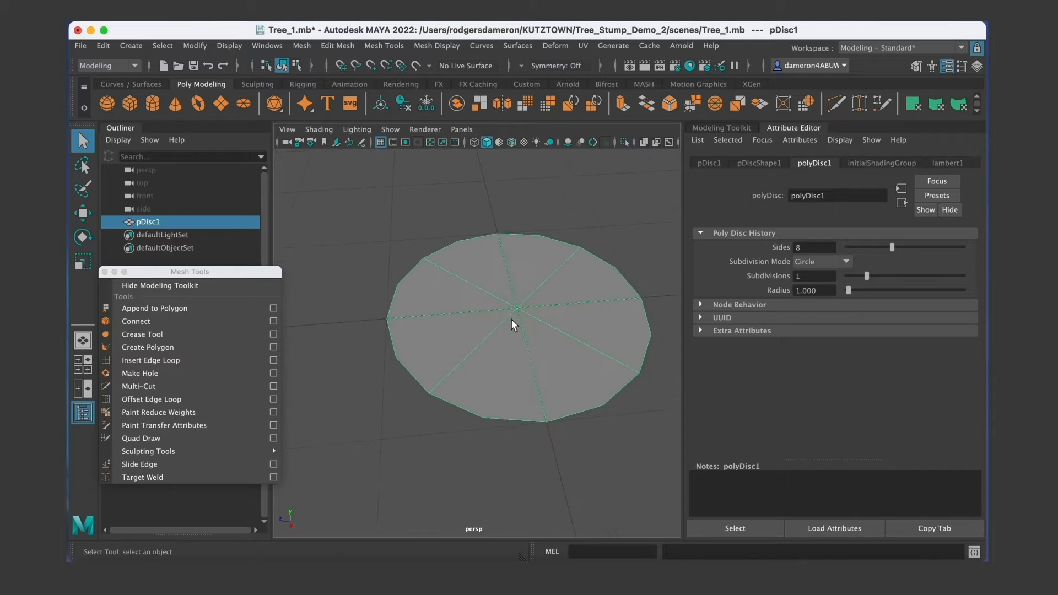
{"action": "middle_click_drag", "start_coordinate": [506, 321], "coordinate": [442, 330], "text": "alt"}
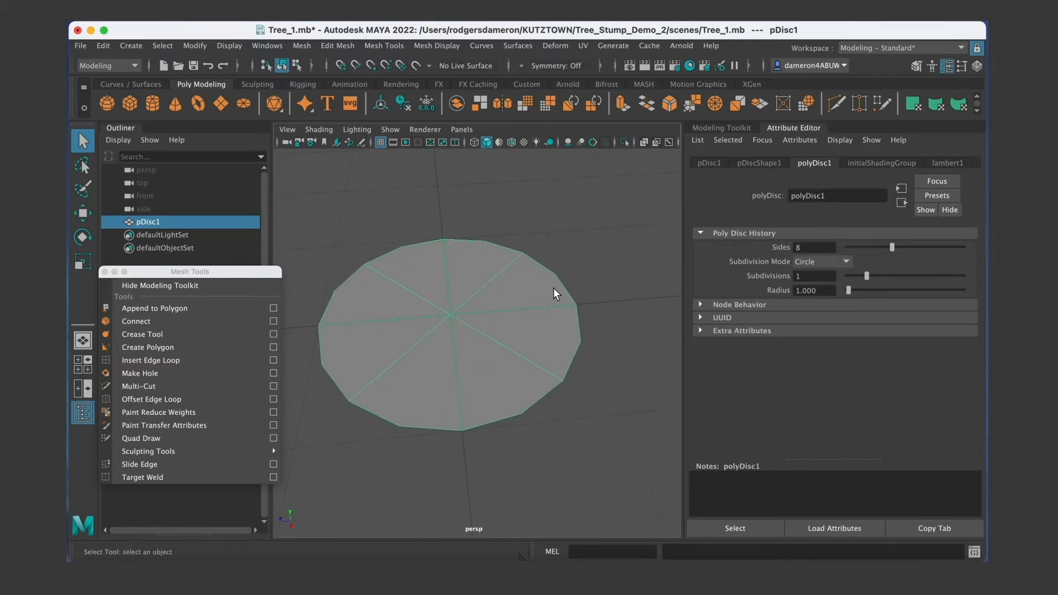
Create a polygon cylinder and move it beside the disc.
{"action": "left_click_drag", "start_coordinate": [469, 355], "coordinate": [468, 337], "text": "alt"}
{"action": "middle_click_drag", "start_coordinate": [468, 338], "coordinate": [449, 318], "text": "alt"}
{"action": "right_click_drag", "start_coordinate": [496, 330], "coordinate": [420, 313], "text": "alt"}
{"action": "left_click_drag", "start_coordinate": [420, 313], "coordinate": [408, 325], "text": "alt"}
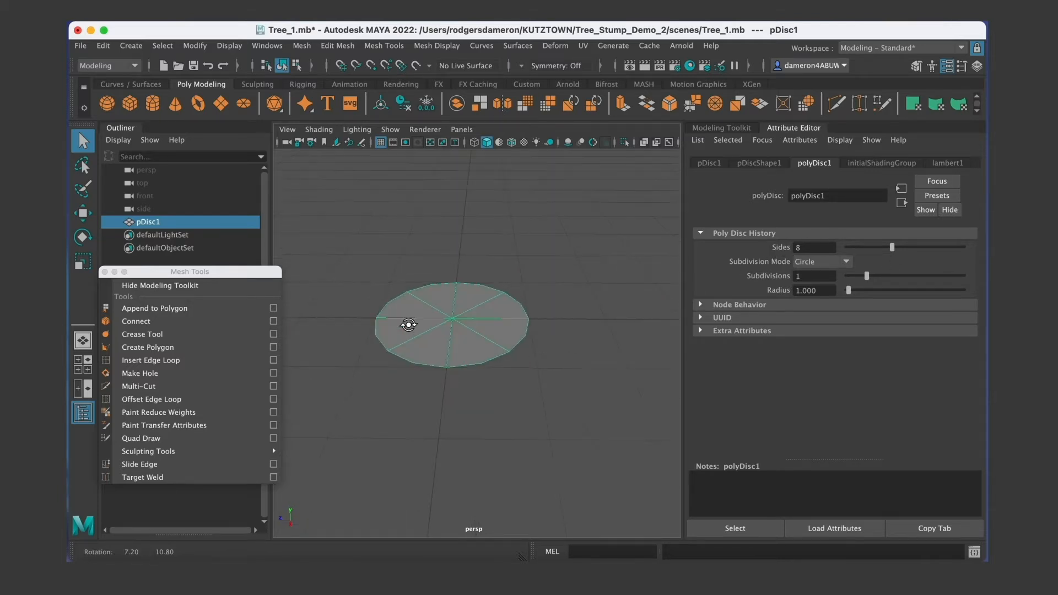
{"action": "left_click", "coordinate": [150, 91]}
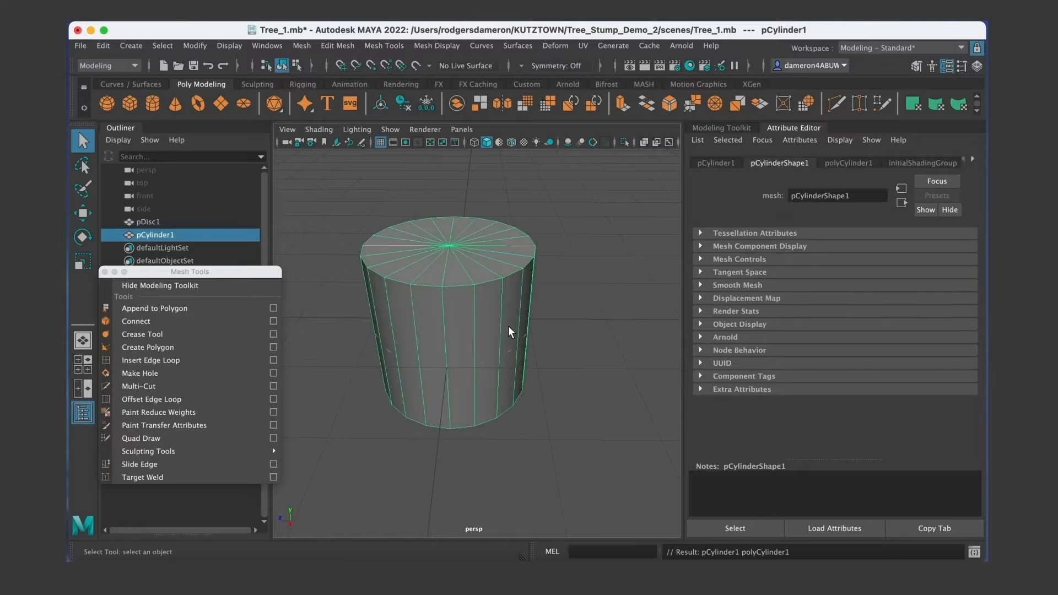
{"action": "key", "text": "w"}
{"action": "mouse_move", "coordinate": [485, 329]}
{"action": "left_mouse_down", "text": "alt"}
{"action": "mouse_move", "coordinate": [309, 331]}
{"action": "mouse_move", "coordinate": [406, 338]}
{"action": "mouse_move", "coordinate": [498, 308]}
{"action": "mouse_move", "coordinate": [485, 302]}
{"action": "mouse_move", "coordinate": [481, 322]}
{"action": "left_mouse_up", "text": "alt"}
{"action": "key", "text": "q"}
Select the centre vertex of the cylinder's top cap in vertex component mode.
{"action": "right_click_drag", "start_coordinate": [481, 316], "coordinate": [441, 270]}
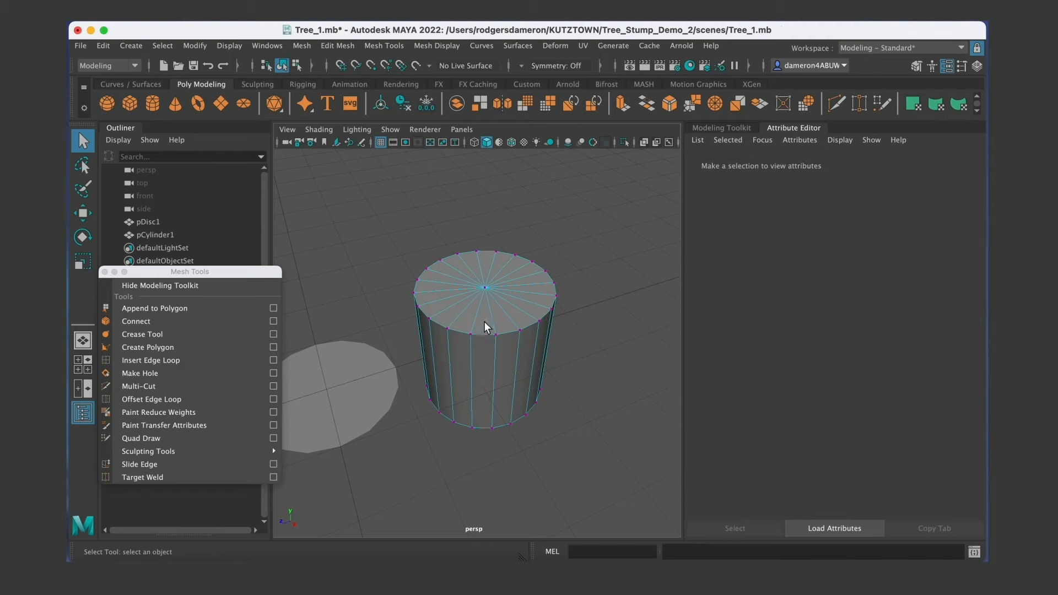
{"action": "right_click_drag", "start_coordinate": [498, 317], "coordinate": [495, 261]}
{"action": "left_click_drag", "start_coordinate": [531, 309], "coordinate": [491, 328], "text": "alt"}
{"action": "left_click", "coordinate": [494, 334]}
{"action": "right_click_drag", "start_coordinate": [496, 304], "coordinate": [471, 248]}
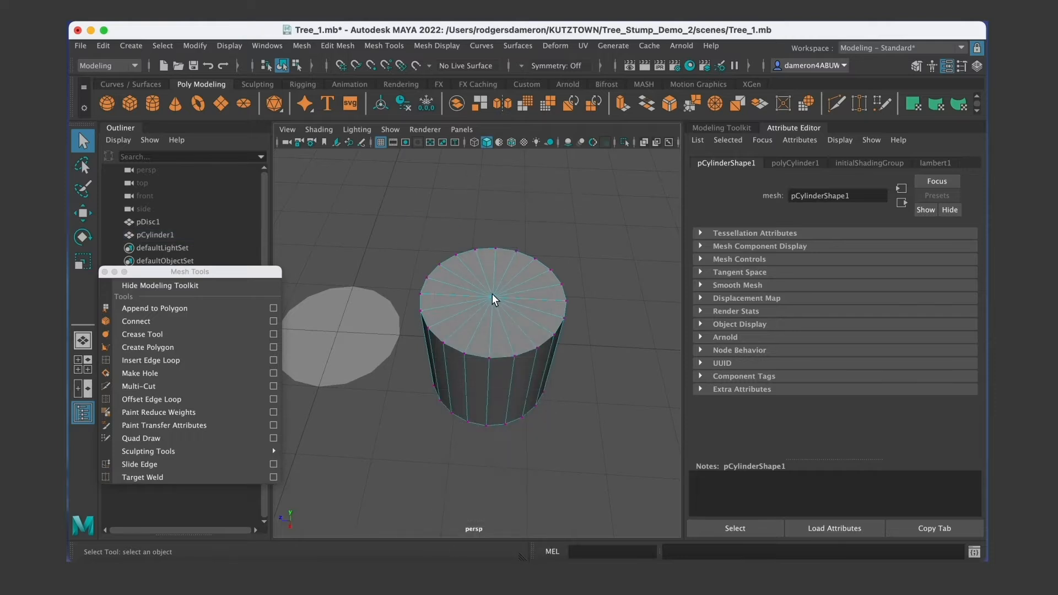
{"action": "left_click", "coordinate": [492, 298]}
{"action": "left_click_drag", "start_coordinate": [500, 334], "coordinate": [630, 334], "text": "alt"}
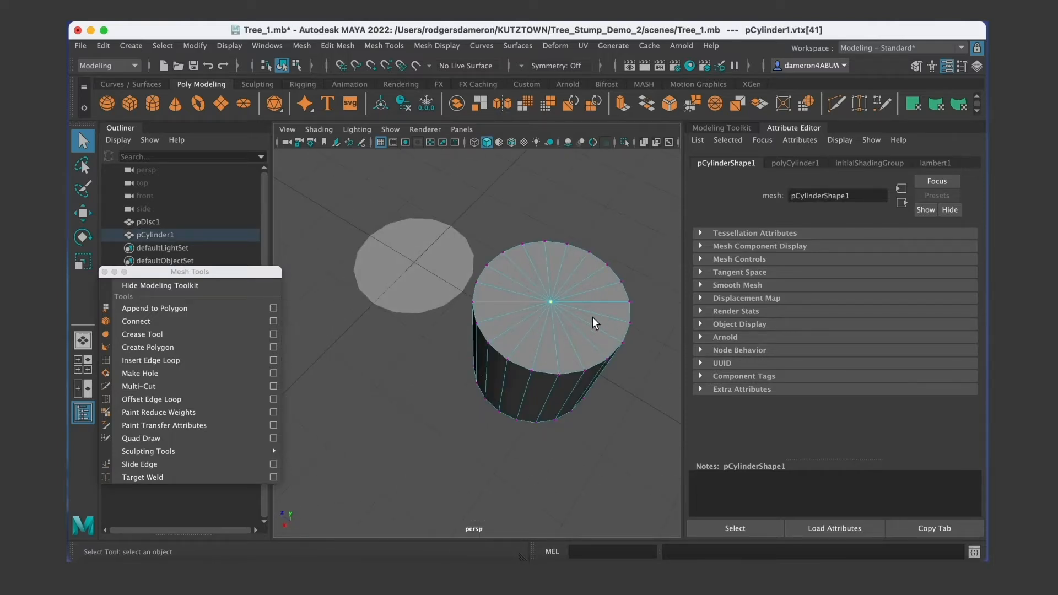
Select the disc and set its Sides to 3 in the polyDisc1 history attributes.
{"action": "left_click_drag", "start_coordinate": [541, 332], "coordinate": [542, 315], "text": "alt"}
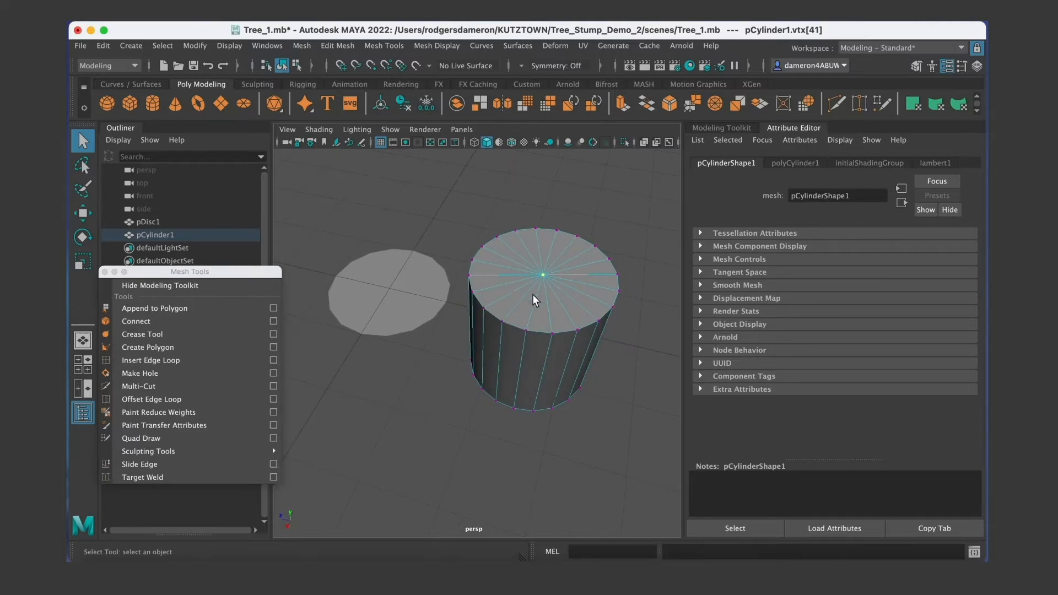
{"action": "left_click_drag", "start_coordinate": [542, 277], "coordinate": [449, 339], "text": "alt"}
{"action": "right_click_drag", "start_coordinate": [449, 338], "coordinate": [498, 328], "text": "alt"}
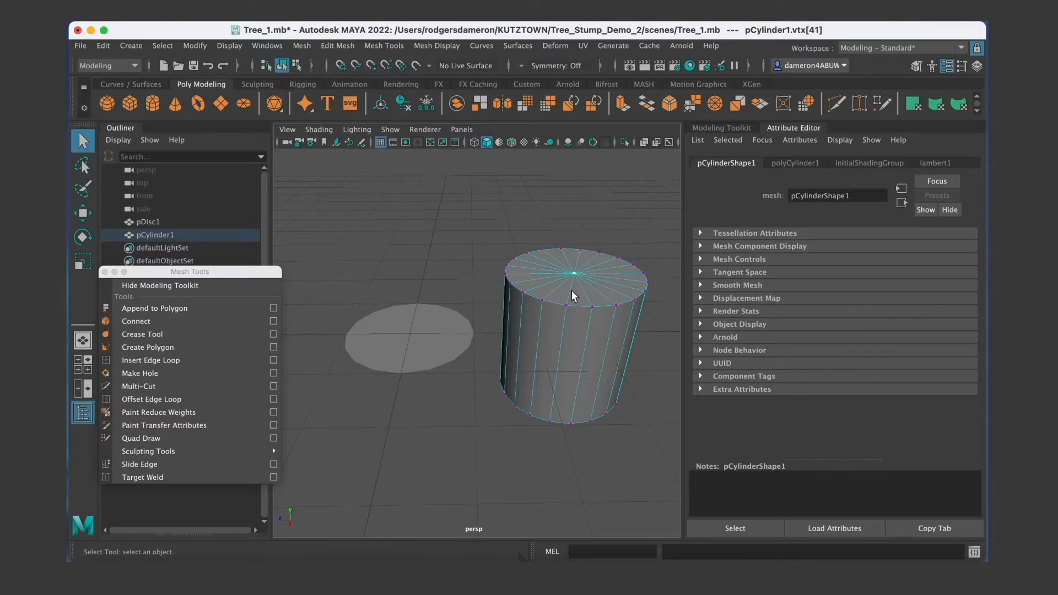
{"action": "left_click", "coordinate": [409, 342]}
{"action": "left_click_drag", "start_coordinate": [413, 334], "coordinate": [496, 317], "text": "alt"}
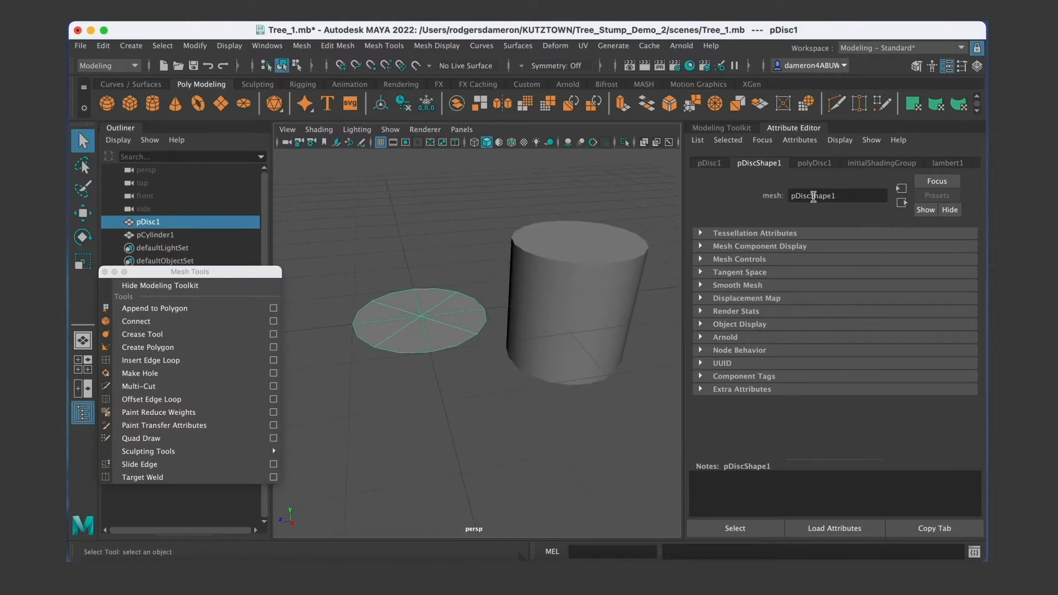
{"action": "left_click", "coordinate": [810, 164]}
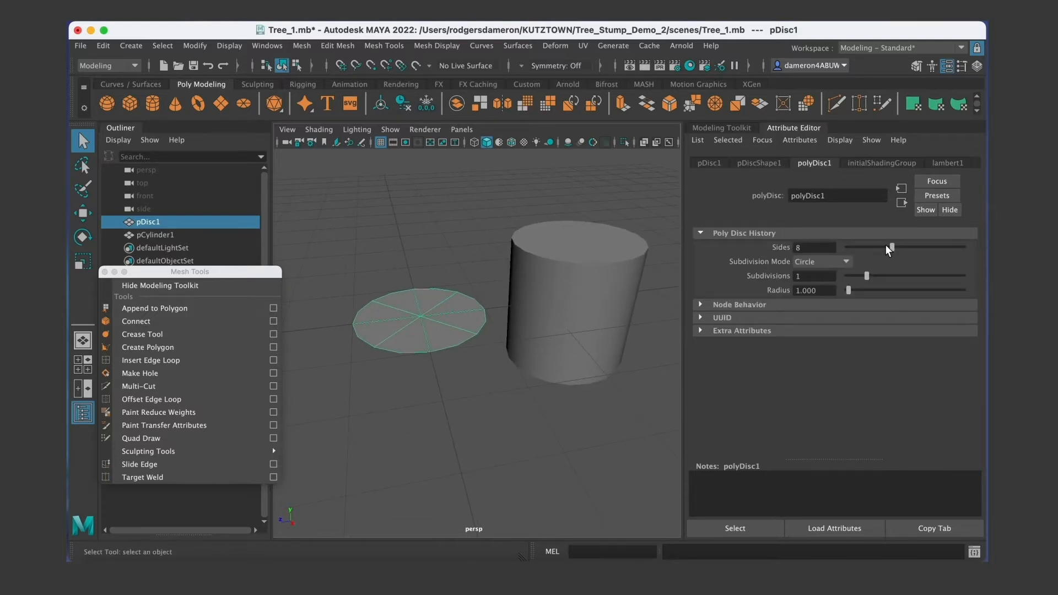
{"action": "left_click_drag", "start_coordinate": [890, 245], "coordinate": [838, 253]}
Inspect the disc's centre vertex in vertex component mode and return to object mode.
{"action": "left_click_drag", "start_coordinate": [413, 312], "coordinate": [456, 332], "text": "alt"}
{"action": "scroll", "coordinate": [460, 347], "scroll_direction": "up", "scroll_amount": 5}
{"action": "left_click_drag", "start_coordinate": [378, 333], "coordinate": [402, 331], "text": "alt"}
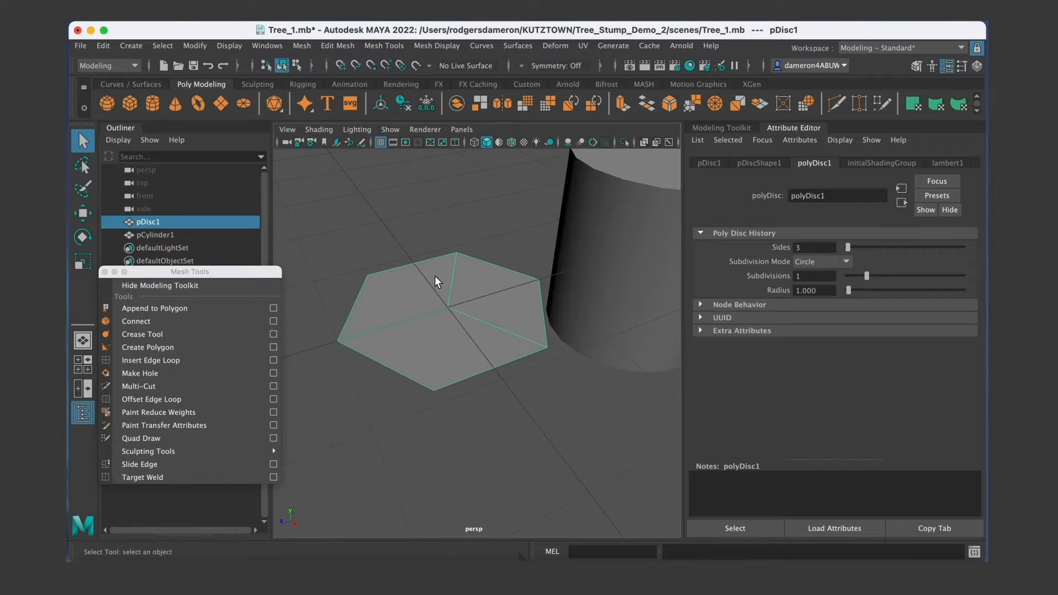
{"action": "right_click_drag", "start_coordinate": [449, 307], "coordinate": [385, 218]}
{"action": "left_click", "coordinate": [445, 306]}
{"action": "mouse_move", "coordinate": [467, 333]}
{"action": "left_mouse_down", "text": "alt"}
{"action": "mouse_move", "coordinate": [461, 352]}
{"action": "mouse_move", "coordinate": [448, 348]}
{"action": "mouse_move", "coordinate": [541, 331]}
{"action": "mouse_move", "coordinate": [485, 338]}
{"action": "left_mouse_up", "text": "alt"}
{"action": "right_click_drag", "start_coordinate": [455, 219], "coordinate": [518, 201]}
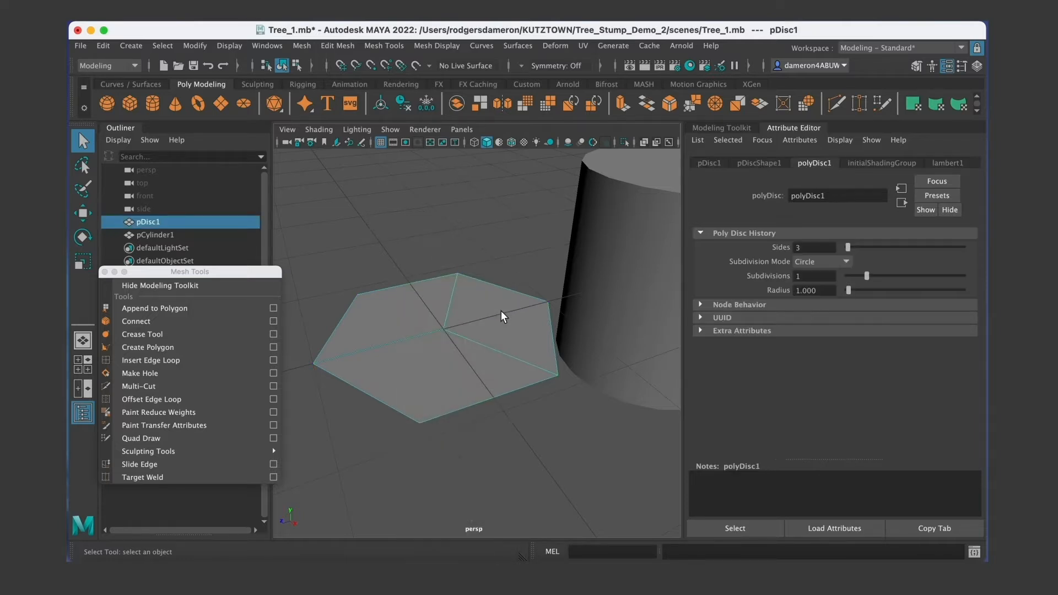
Inspect an inner edge running out from the disc's centre in edge component mode and return to object mode.
{"action": "middle_click_drag", "start_coordinate": [467, 330], "coordinate": [491, 322], "text": "alt"}
{"action": "right_click_drag", "start_coordinate": [480, 218], "coordinate": [480, 183]}
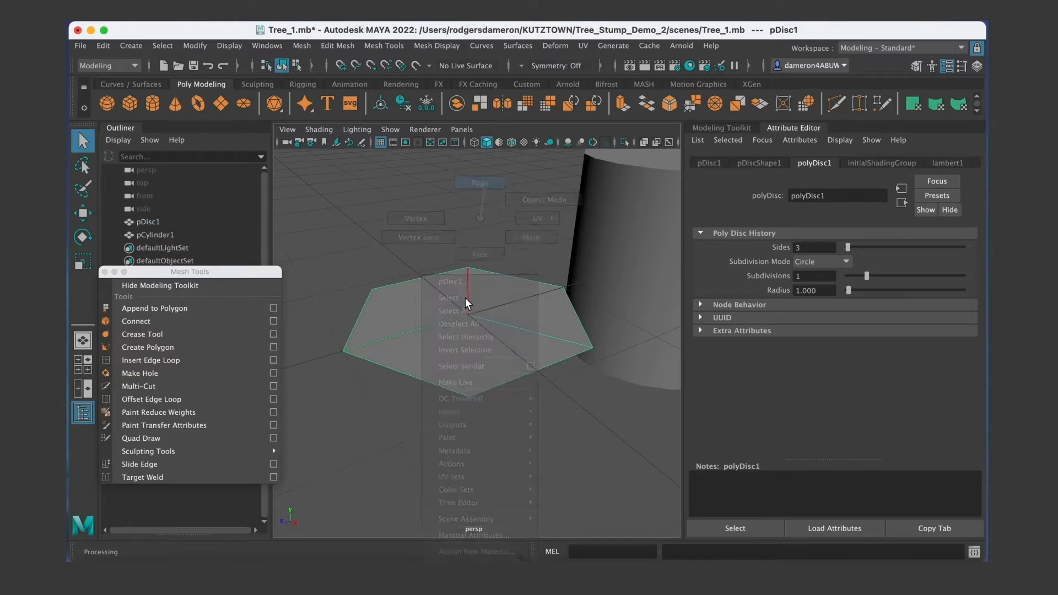
{"action": "left_click", "coordinate": [444, 319]}
{"action": "left_click", "coordinate": [471, 301]}
{"action": "left_click_drag", "start_coordinate": [500, 327], "coordinate": [462, 322], "text": "alt"}
{"action": "right_click", "coordinate": [462, 321]}
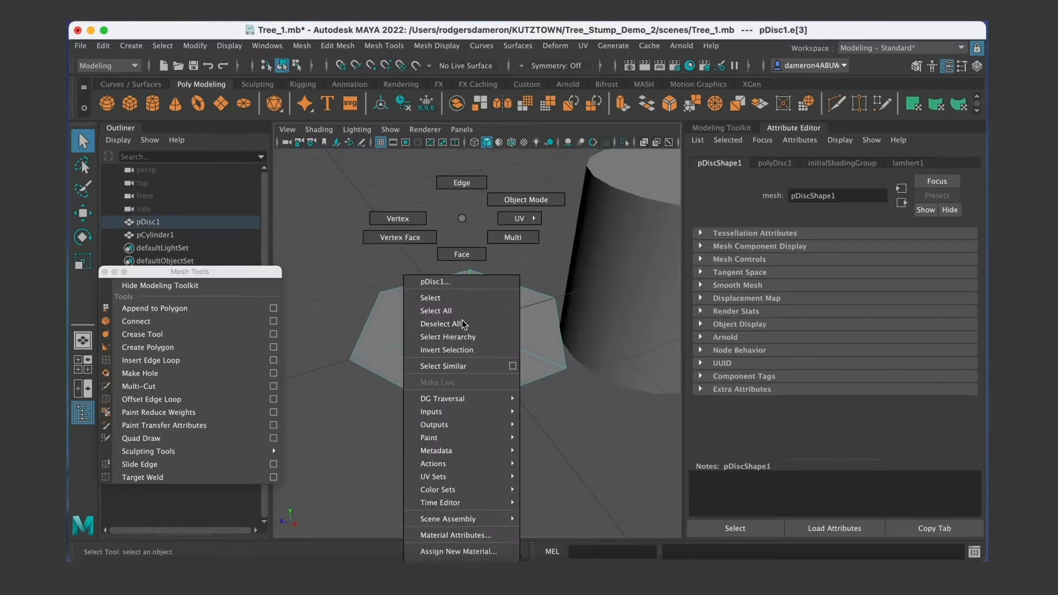
{"action": "left_click", "coordinate": [530, 201]}
Set the disc's Subdivisions to 2 and check the resulting topology beside the cylinder.
{"action": "left_click_drag", "start_coordinate": [498, 298], "coordinate": [462, 323], "text": "alt"}
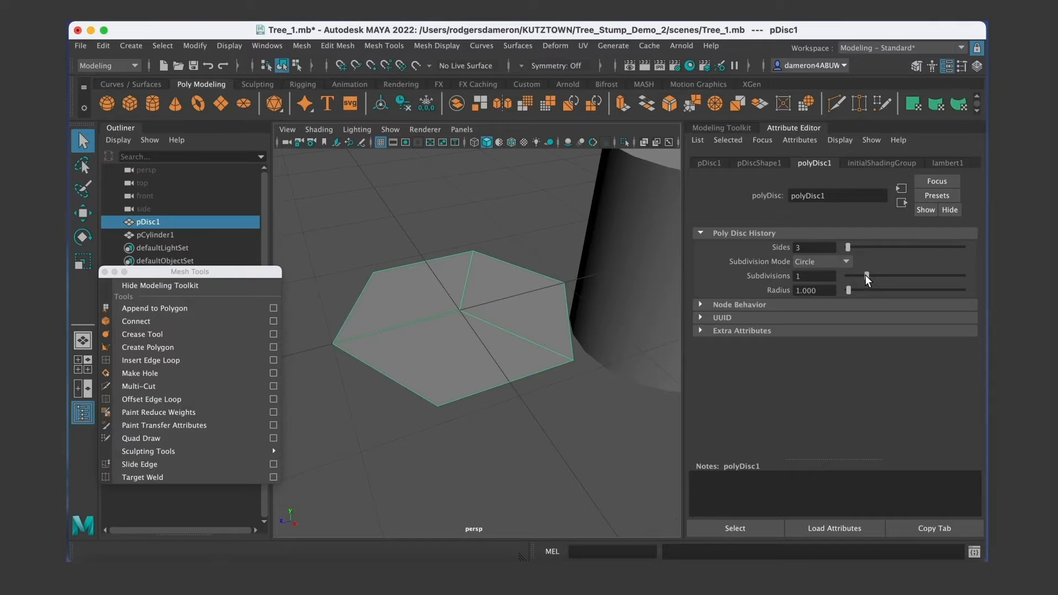
{"action": "left_click_drag", "start_coordinate": [865, 275], "coordinate": [875, 273]}
{"action": "left_click_drag", "start_coordinate": [492, 344], "coordinate": [449, 342], "text": "alt"}
{"action": "middle_click_drag", "start_coordinate": [525, 328], "coordinate": [491, 333], "text": "alt"}
{"action": "right_click_drag", "start_coordinate": [518, 335], "coordinate": [503, 339], "text": "alt"}
{"action": "left_click_drag", "start_coordinate": [503, 339], "coordinate": [456, 364], "text": "alt"}
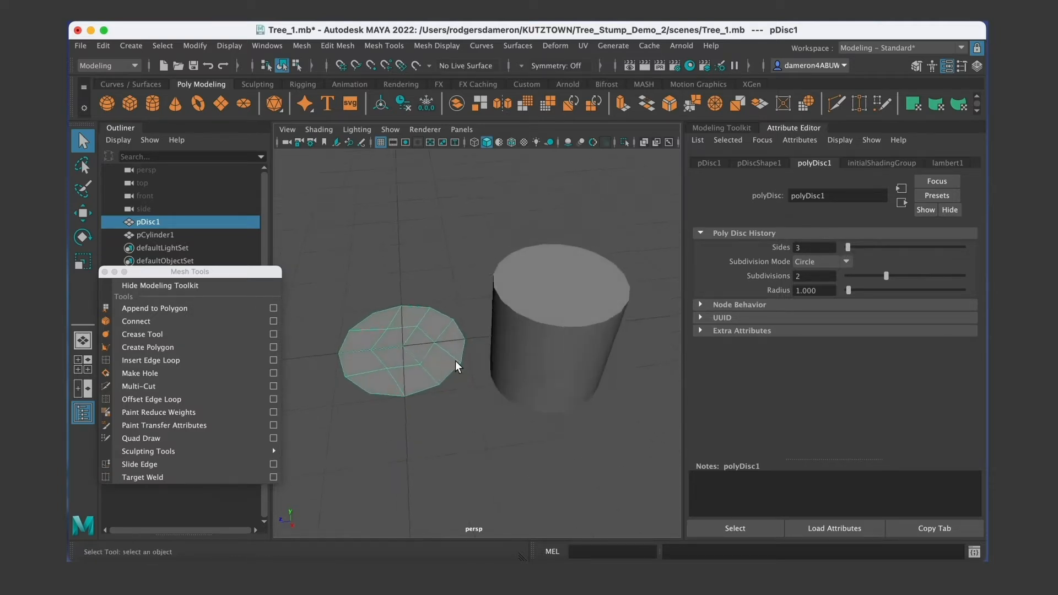
Delete the polygon cylinder from the scene.
{"action": "middle_click_drag", "start_coordinate": [456, 364], "coordinate": [525, 307], "text": "alt"}
{"action": "right_click_drag", "start_coordinate": [525, 306], "coordinate": [474, 303], "text": "alt"}
{"action": "middle_click_drag", "start_coordinate": [474, 303], "coordinate": [471, 317], "text": "alt"}
{"action": "right_click_drag", "start_coordinate": [471, 318], "coordinate": [527, 315], "text": "alt"}
{"action": "left_click", "coordinate": [562, 298]}
{"action": "key", "text": "Delete"}
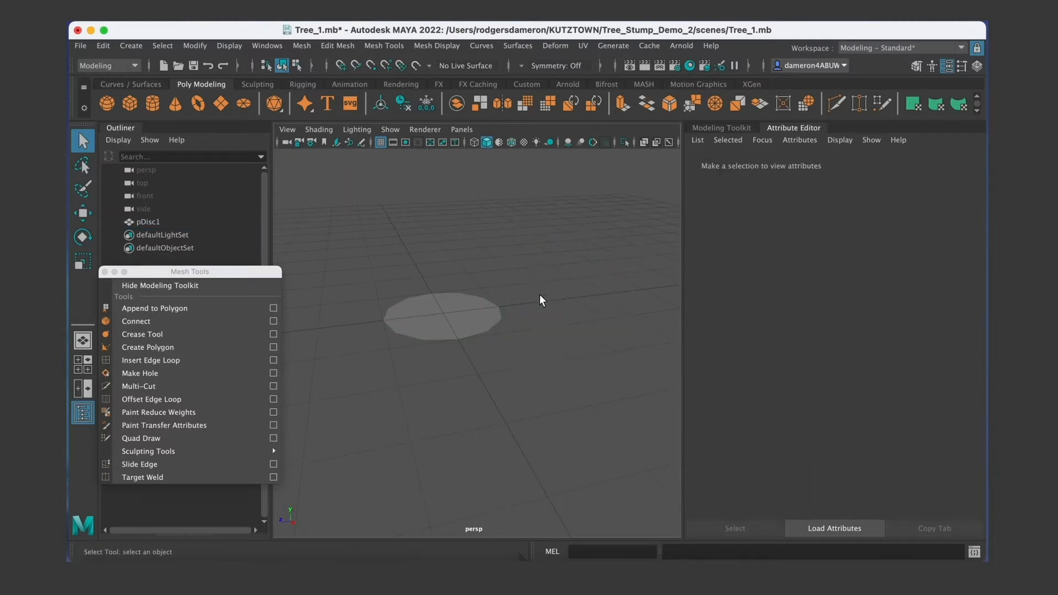
Select all faces of the disc in face component mode.
{"action": "left_click", "coordinate": [474, 318]}
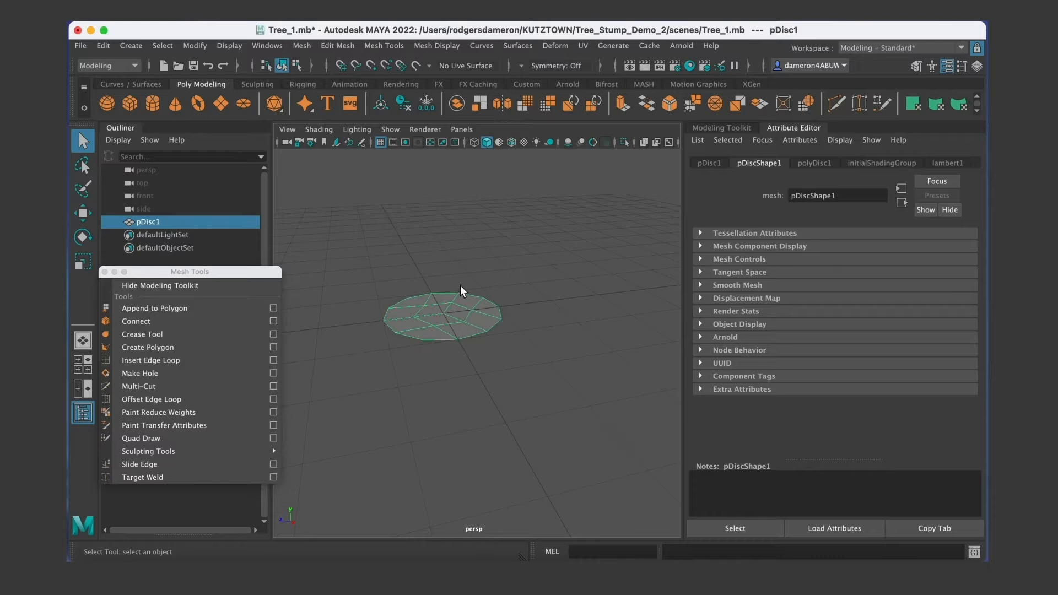
{"action": "left_click", "coordinate": [815, 163]}
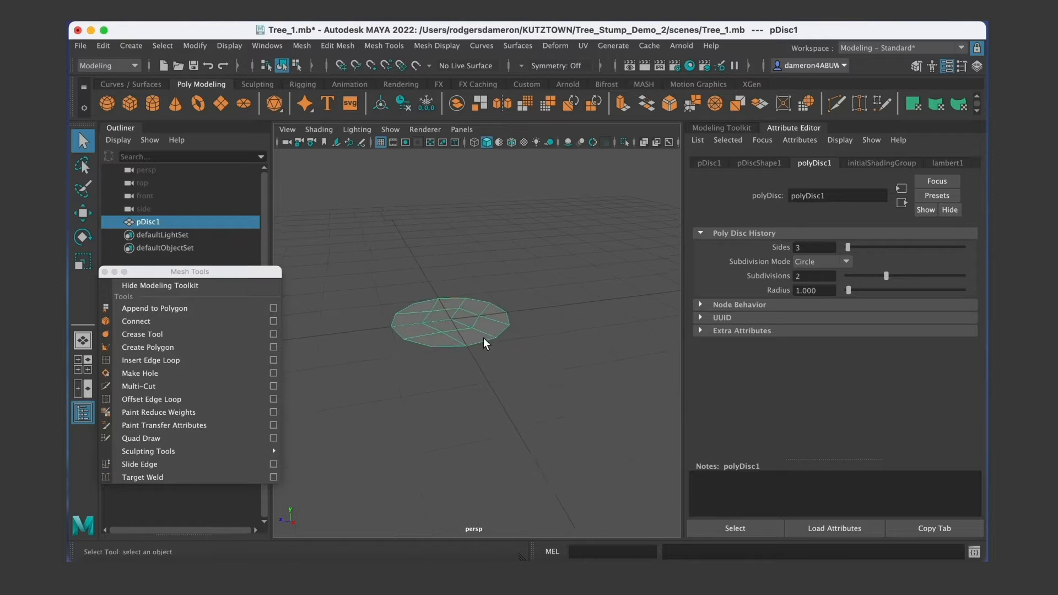
{"action": "right_click", "coordinate": [513, 303]}
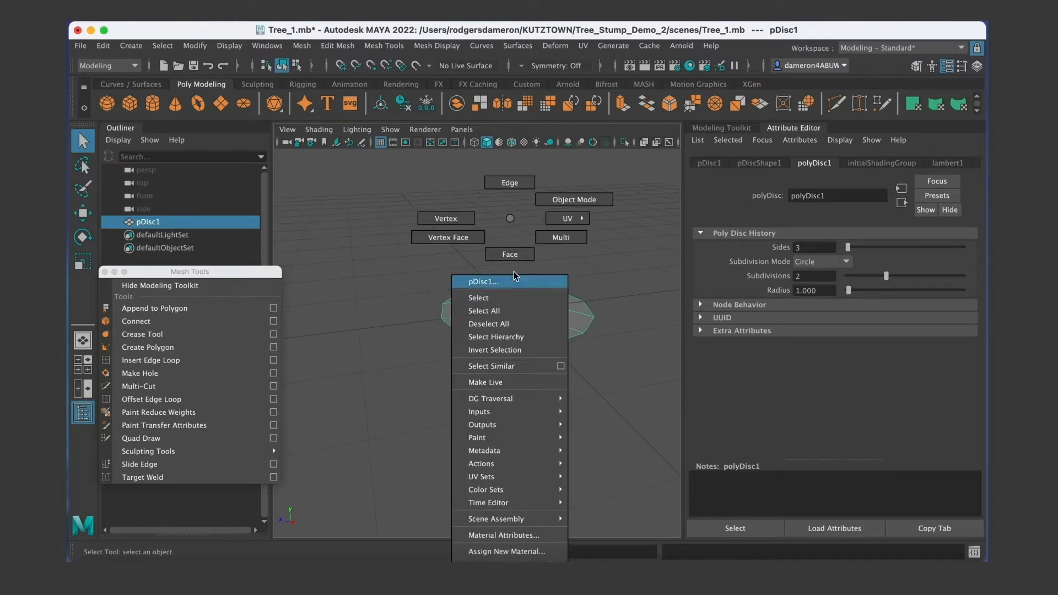
{"action": "left_click", "coordinate": [510, 254]}
{"action": "left_click_drag", "start_coordinate": [408, 245], "coordinate": [624, 382]}
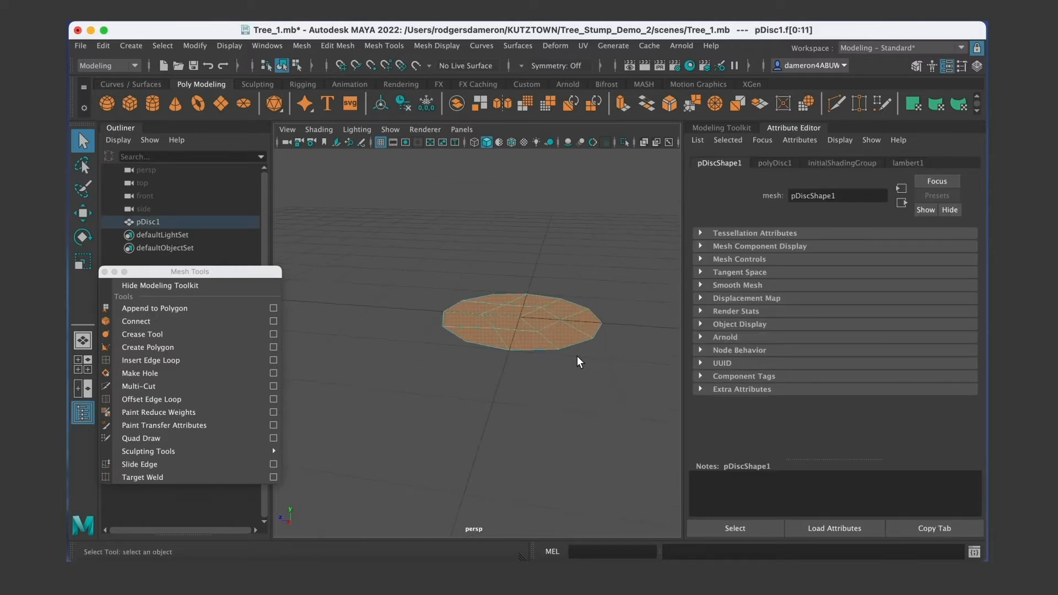
{"action": "key", "text": "f"}
{"action": "right_click_drag", "start_coordinate": [580, 347], "coordinate": [488, 339], "text": "alt"}
{"action": "left_click_drag", "start_coordinate": [488, 340], "coordinate": [489, 324], "text": "alt"}
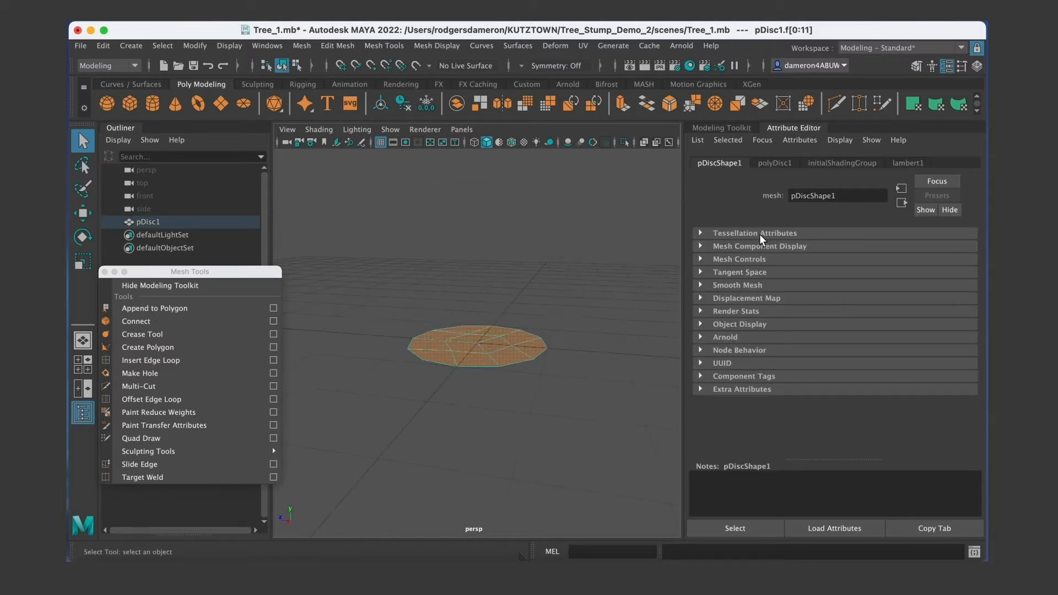
{"action": "mouse_move", "coordinate": [457, 384]}
{"action": "left_mouse_down", "text": "alt"}
{"action": "mouse_move", "coordinate": [470, 364]}
{"action": "mouse_move", "coordinate": [468, 382]}
{"action": "left_mouse_up", "text": "alt"}
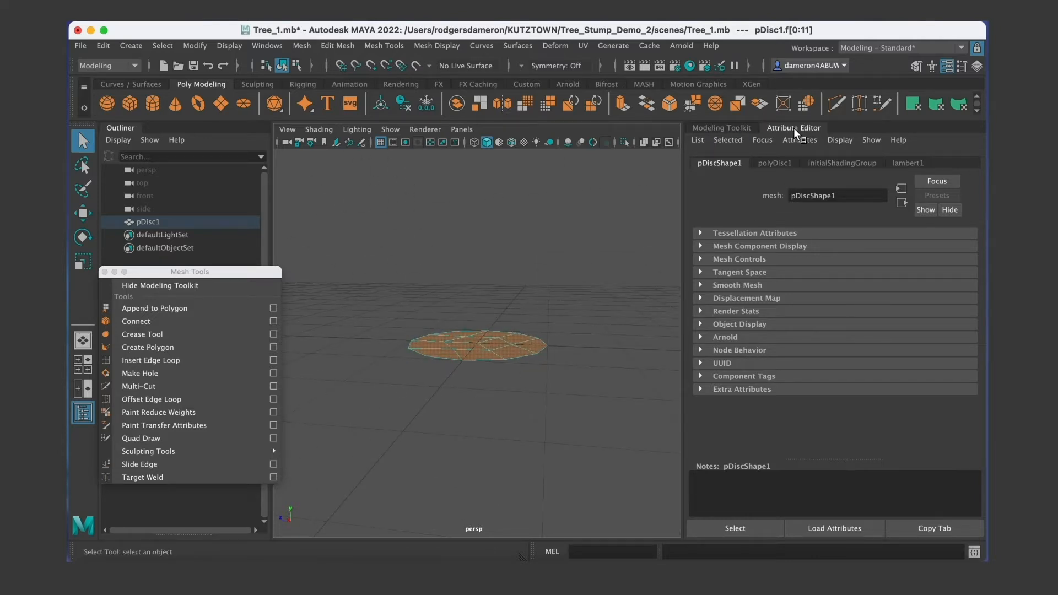
Show the Modeling Toolkit and look up the Extrude command among the mesh editing commands.
{"action": "left_click", "coordinate": [719, 128]}
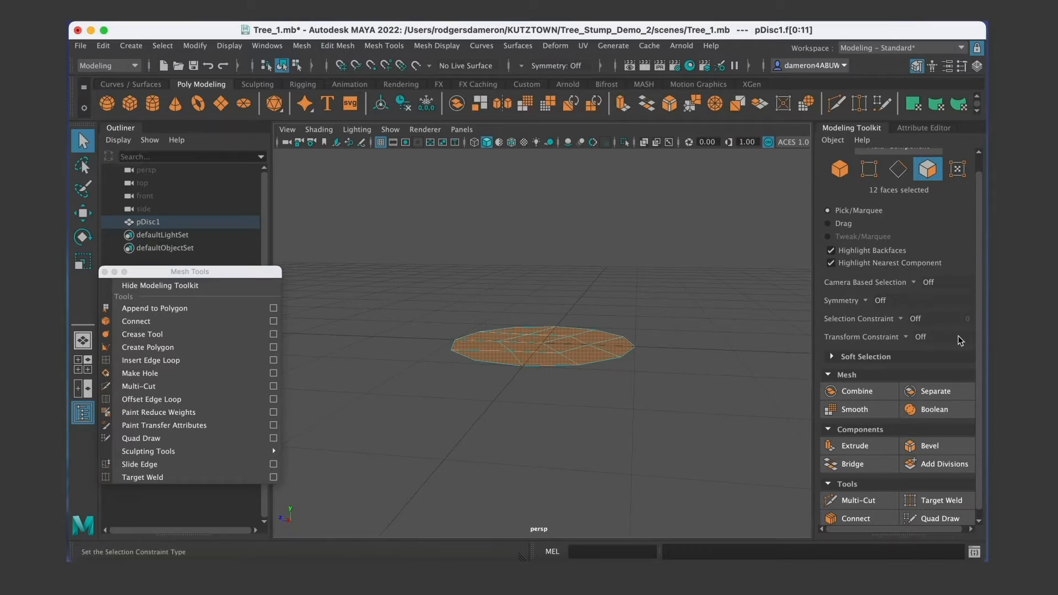
{"action": "left_click", "coordinate": [309, 46]}
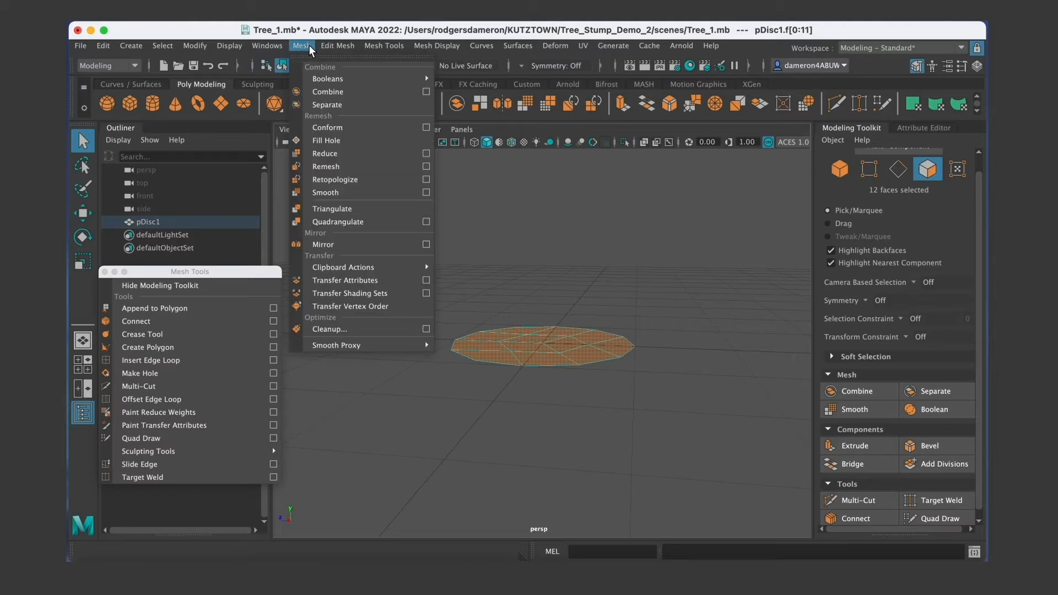
{"action": "mouse_move", "coordinate": [336, 47]}
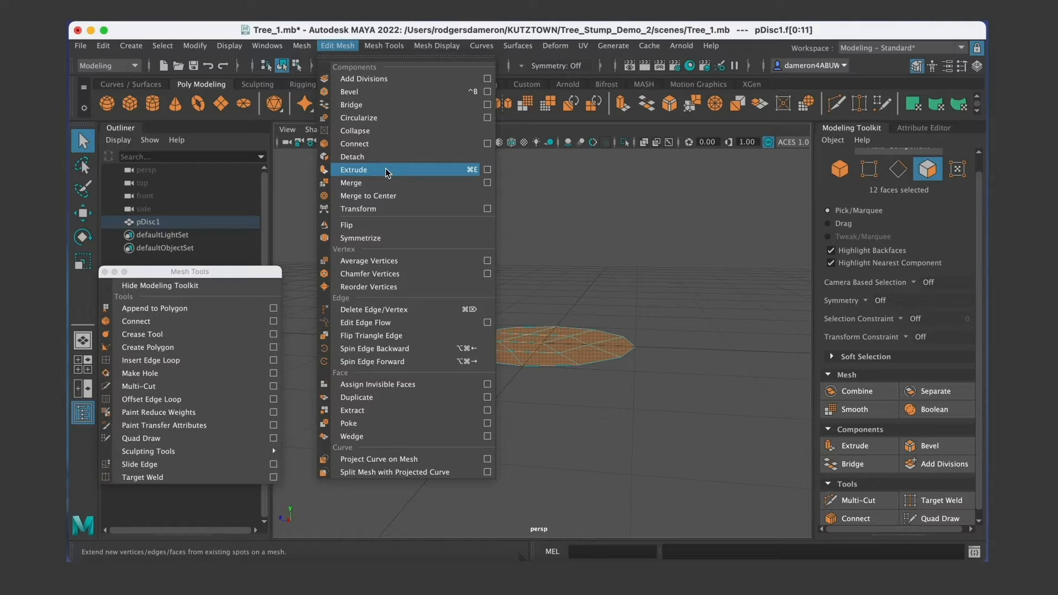
{"action": "left_click", "coordinate": [598, 208]}
{"action": "left_click_drag", "start_coordinate": [585, 258], "coordinate": [586, 267], "text": "alt"}
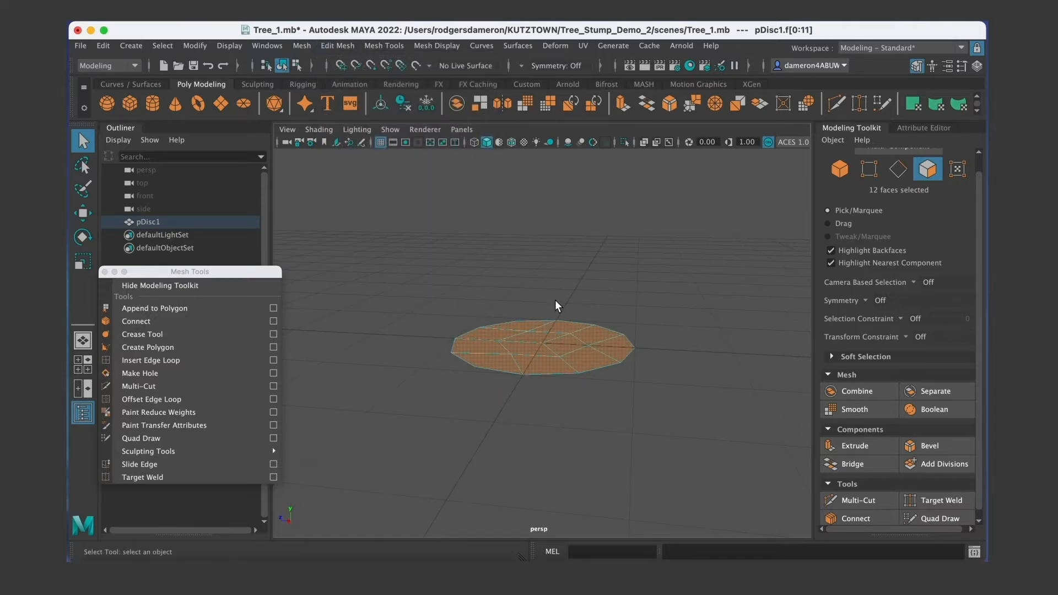
{"action": "key", "text": "ctrl+e"}
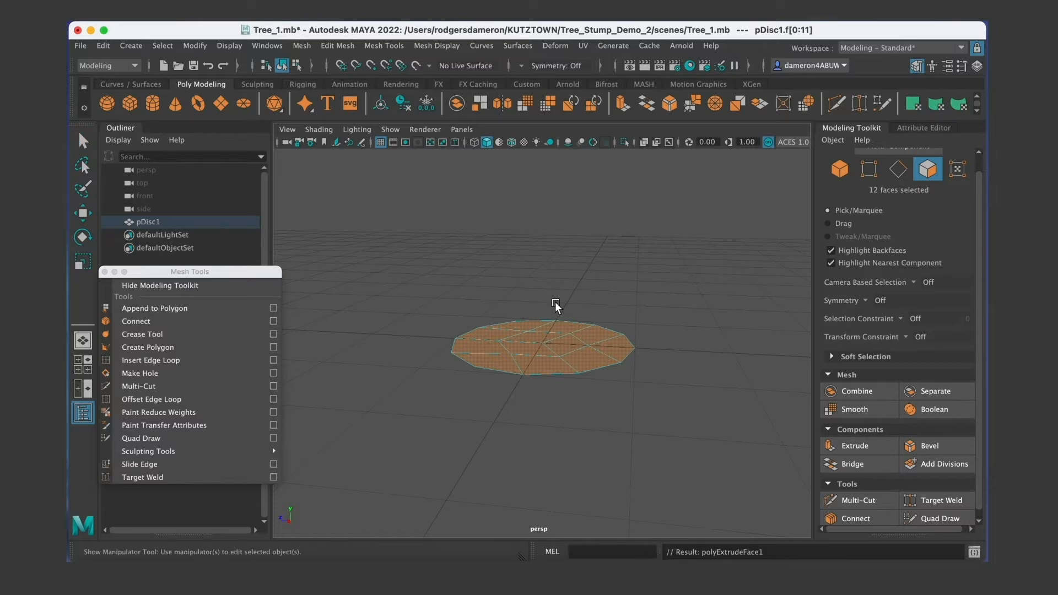
{"action": "key", "text": "ctrl+e"}
{"action": "left_click", "coordinate": [462, 253]}
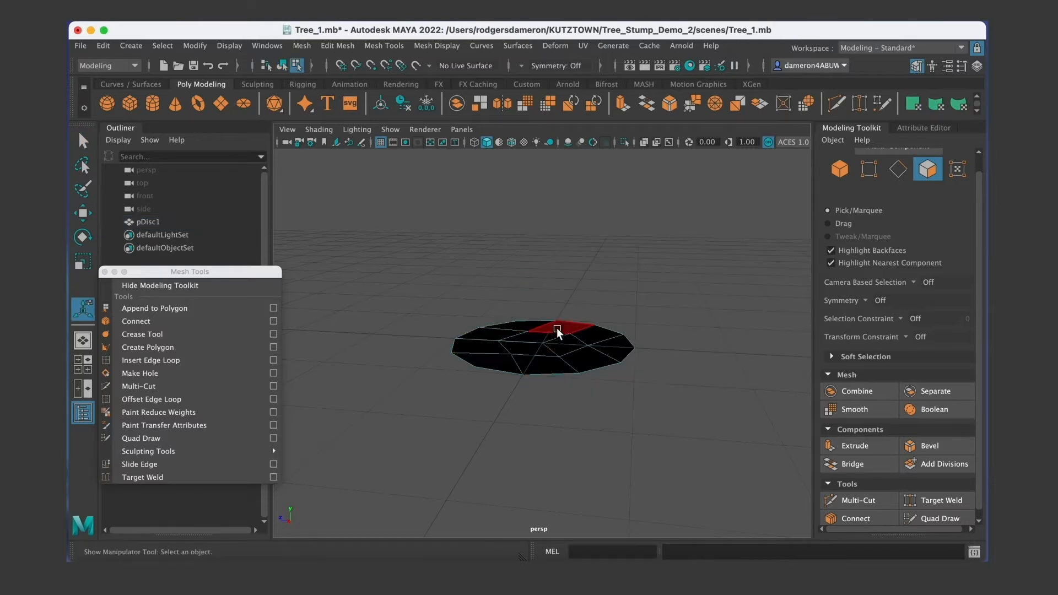
{"action": "key", "text": "ctrl+z"}
{"action": "key", "text": "ctrl+z"}
{"action": "key", "text": "ctrl+z"}
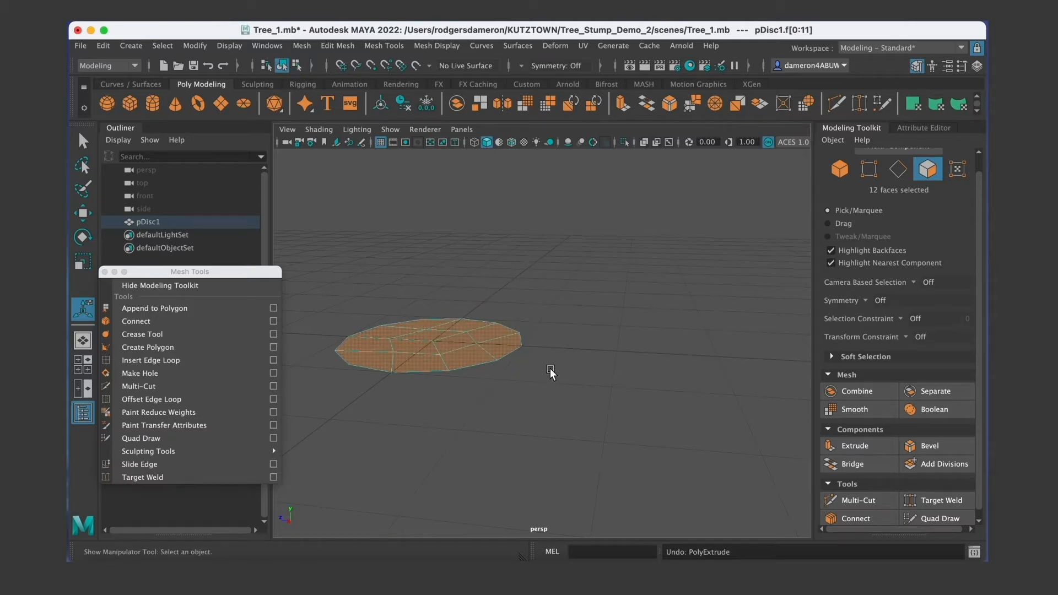
{"action": "key", "text": "ctrl+e"}
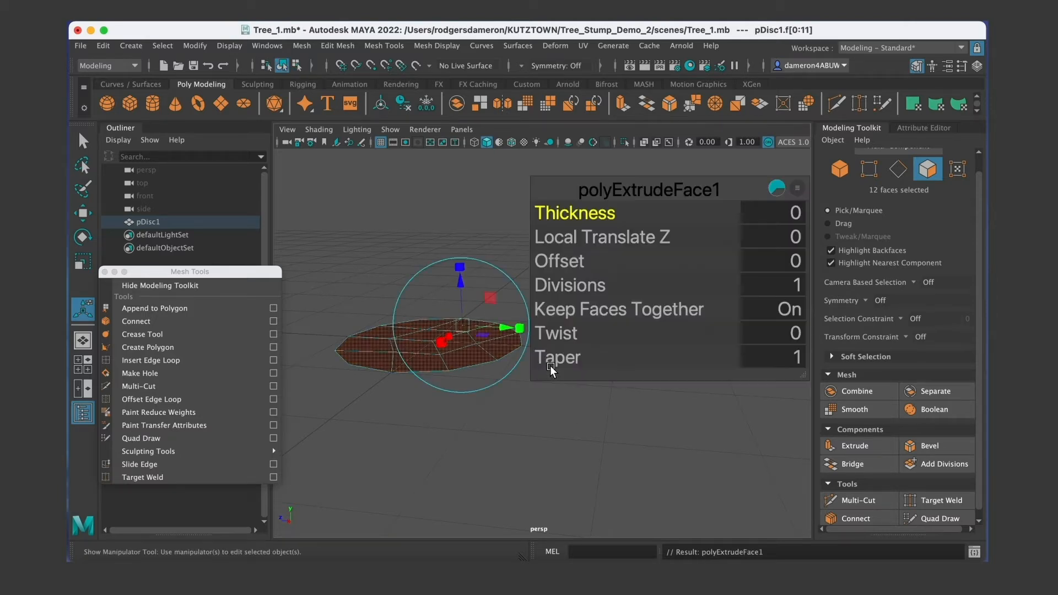
{"action": "key", "text": "ctrl+z"}
{"action": "left_click_drag", "start_coordinate": [411, 298], "coordinate": [441, 294], "text": "alt"}
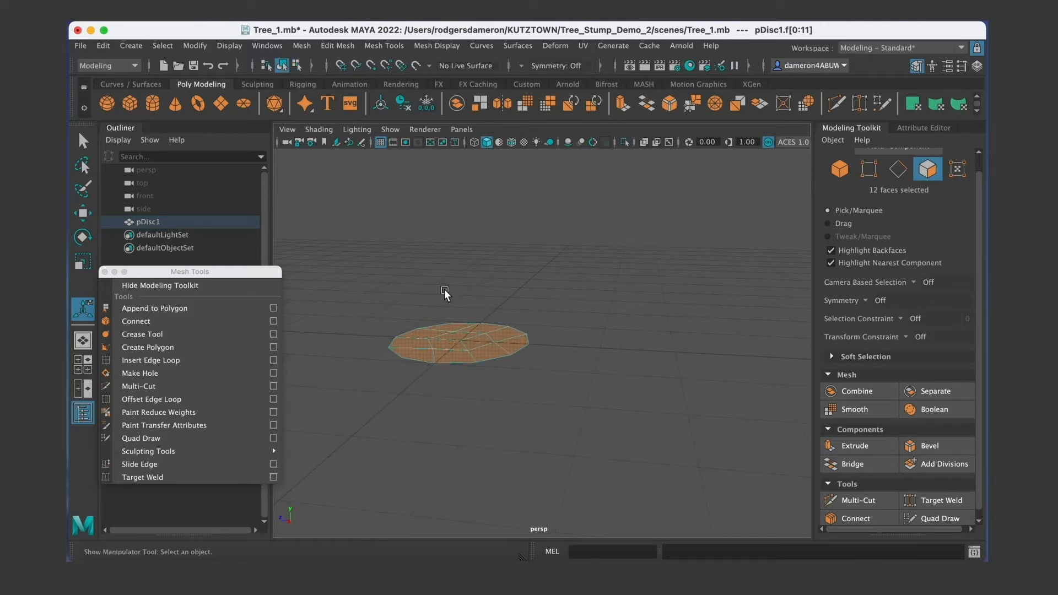
{"action": "key", "text": "ctrl+e"}
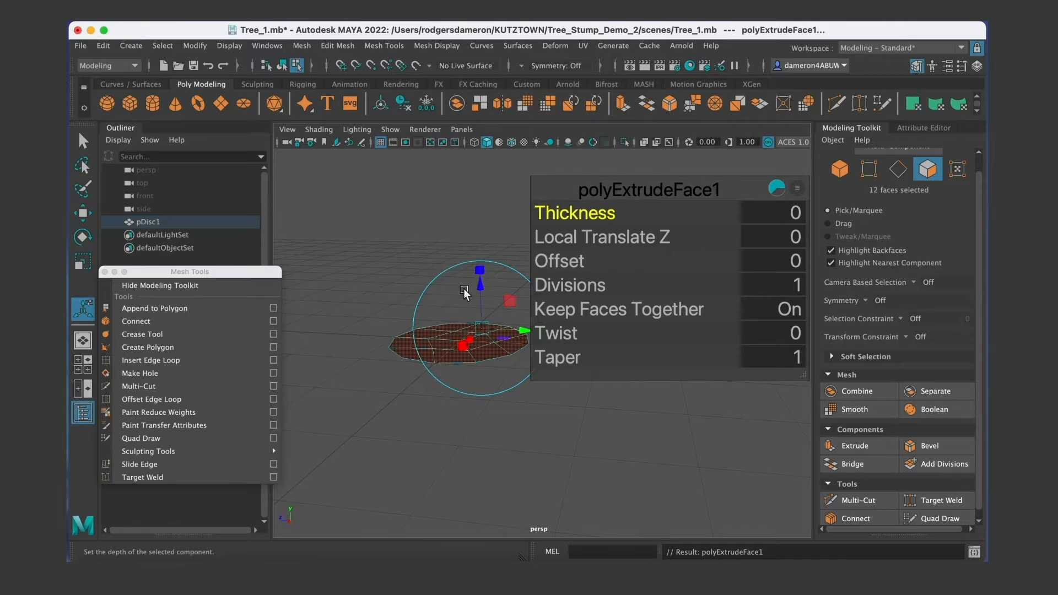
{"action": "key", "text": "super+z"}
Extrude the selected disc faces upward with a Local Translate Z of about 3.63 to form the trunk.
{"action": "middle_click_drag", "start_coordinate": [547, 344], "coordinate": [552, 343], "text": "alt"}
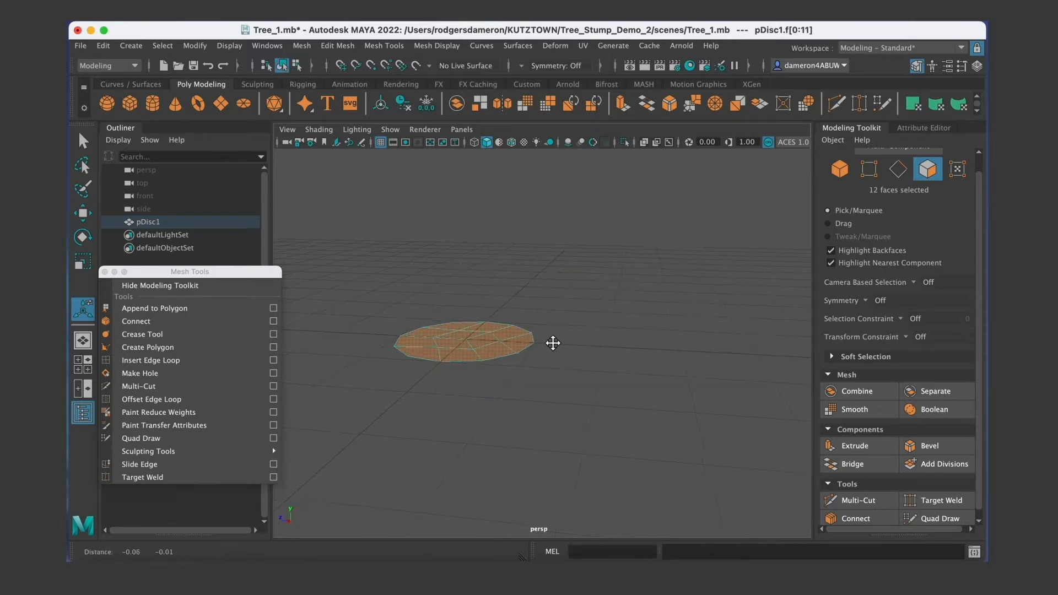
{"action": "left_click", "coordinate": [875, 444]}
{"action": "left_click_drag", "start_coordinate": [460, 312], "coordinate": [413, 331]}
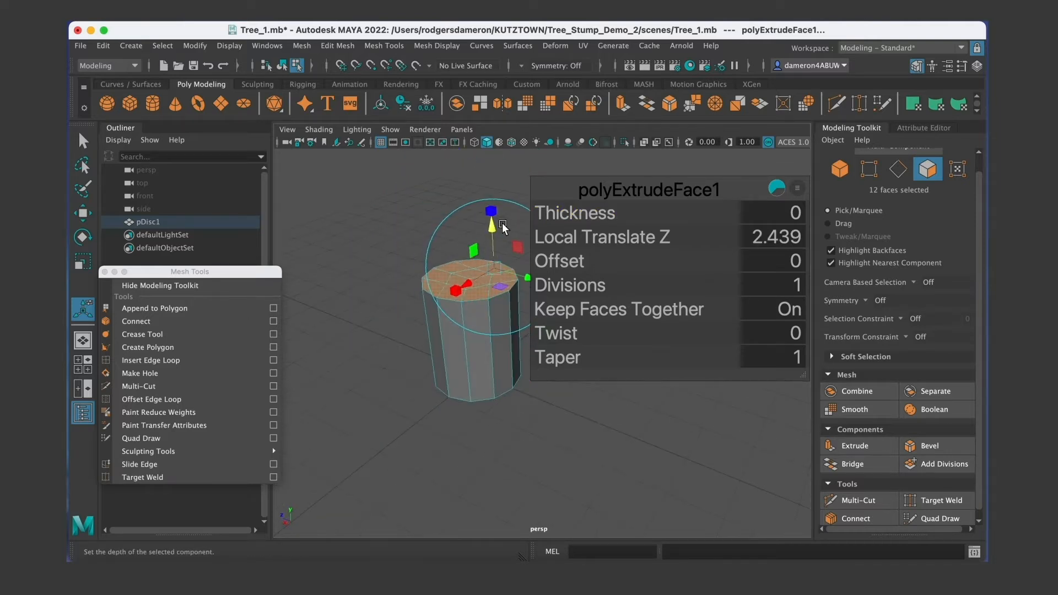
{"action": "left_click_drag", "start_coordinate": [491, 225], "coordinate": [487, 168]}
{"action": "left_click_drag", "start_coordinate": [478, 271], "coordinate": [484, 274], "text": "alt"}
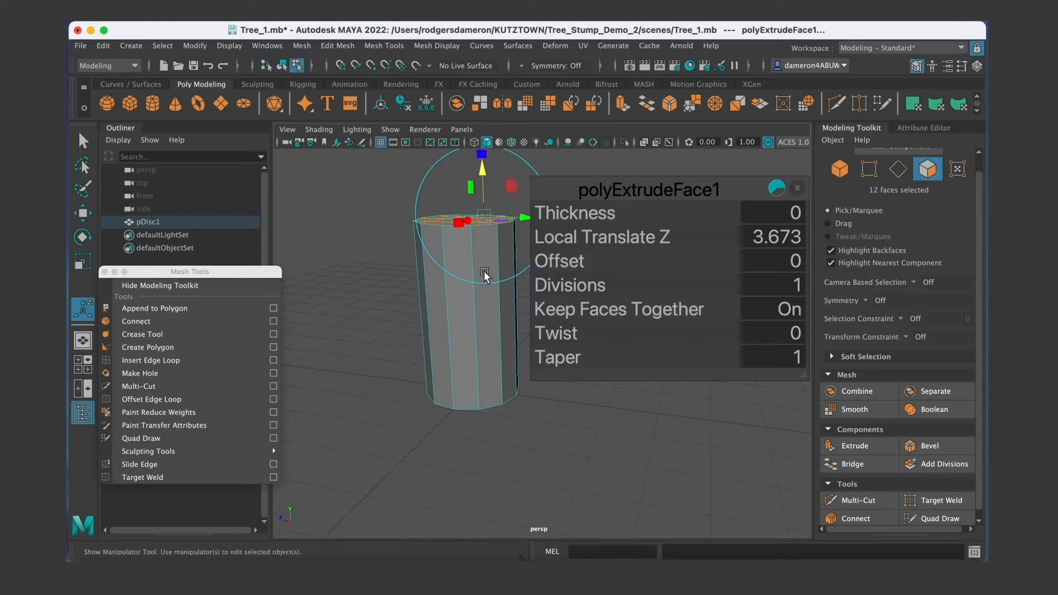
{"action": "middle_click_drag", "start_coordinate": [484, 274], "coordinate": [465, 309], "text": "alt"}
{"action": "left_click_drag", "start_coordinate": [465, 309], "coordinate": [441, 299], "text": "alt"}
{"action": "left_click_drag", "start_coordinate": [451, 228], "coordinate": [451, 229]}
{"action": "left_click_drag", "start_coordinate": [454, 318], "coordinate": [484, 340], "text": "alt"}
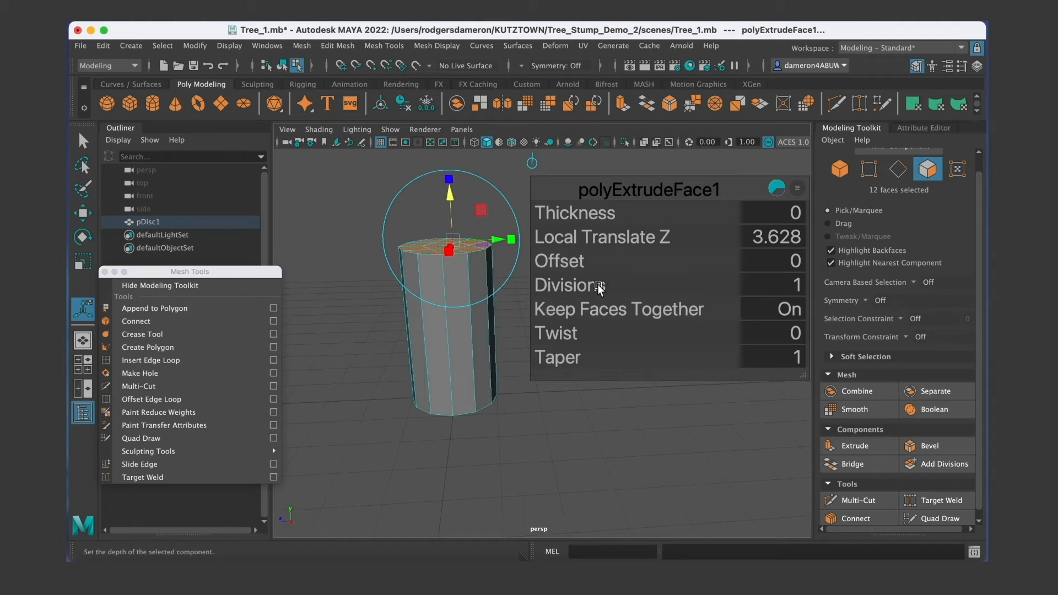
Set the extrusion's Divisions to 2.
{"action": "left_click", "coordinate": [799, 284]}
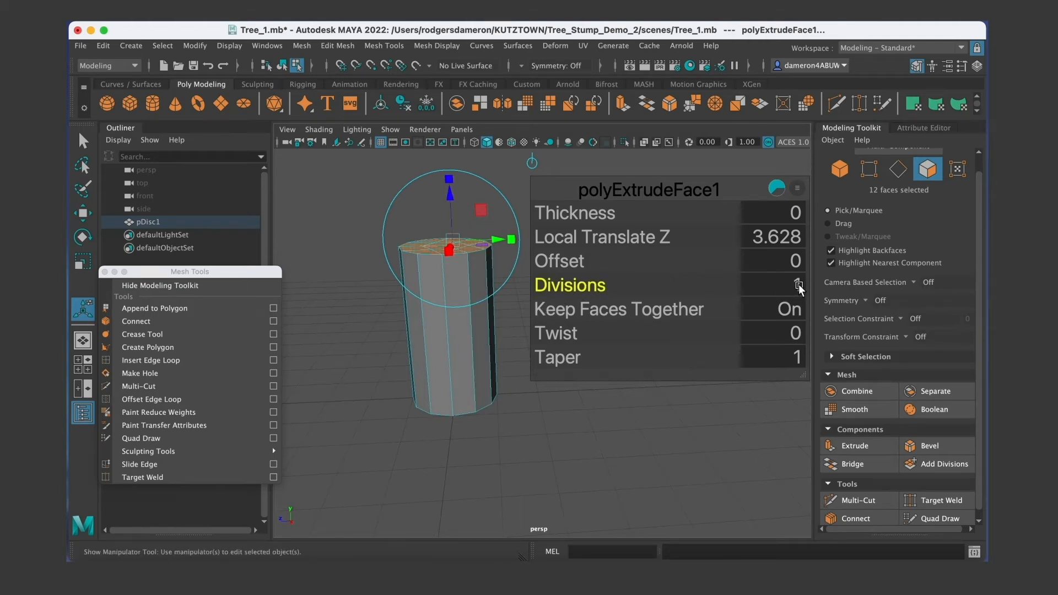
{"action": "type", "text": "2"}
{"action": "key", "text": "Return"}
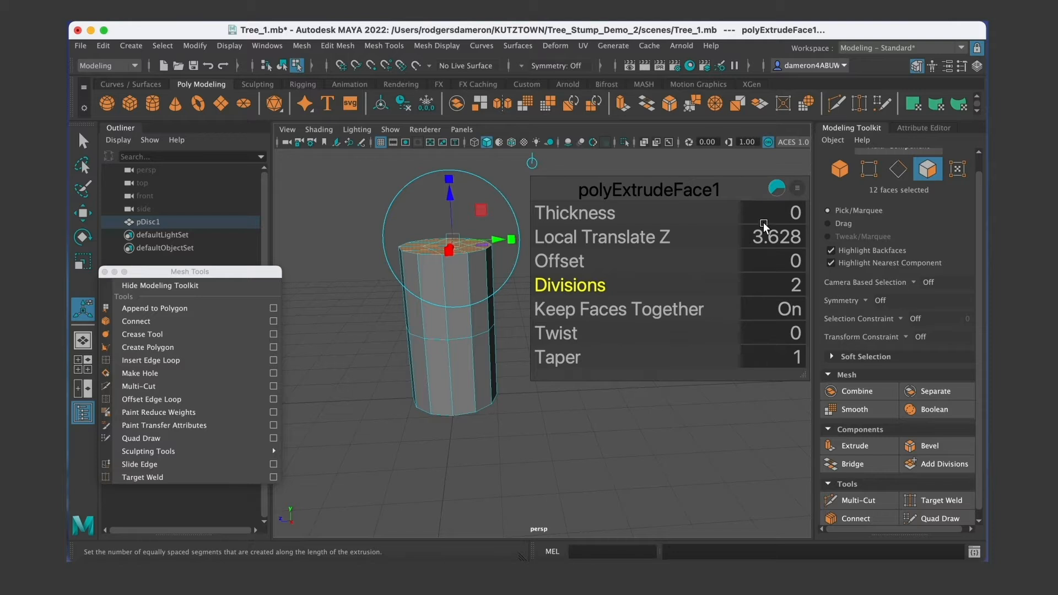
Hide the Twist and Taper attributes from the polyExtrudeFace1 in-view settings.
{"action": "left_click", "coordinate": [797, 189]}
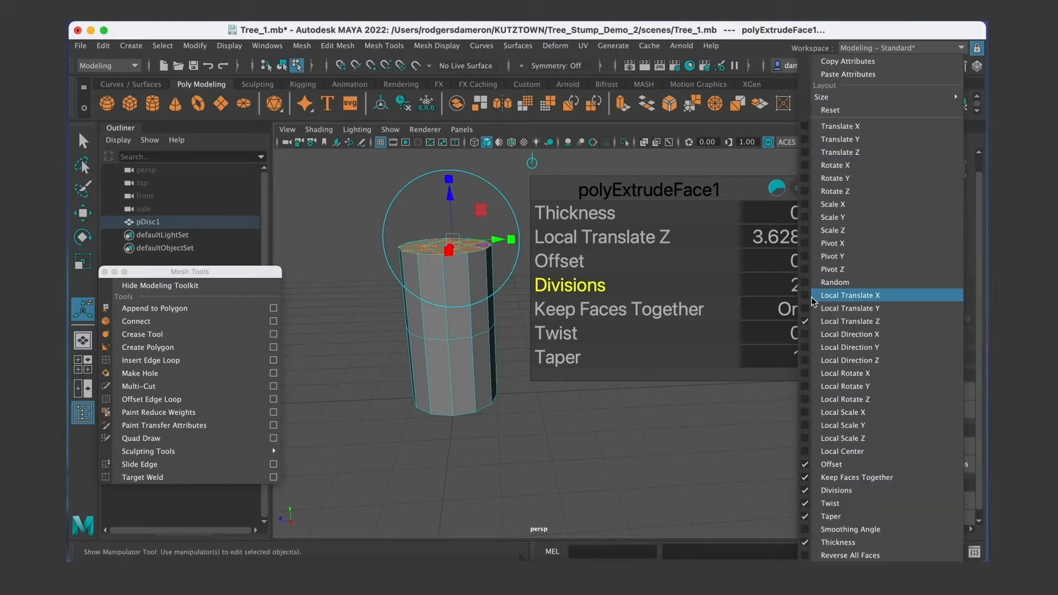
{"action": "left_click", "coordinate": [807, 503]}
{"action": "left_click", "coordinate": [797, 189]}
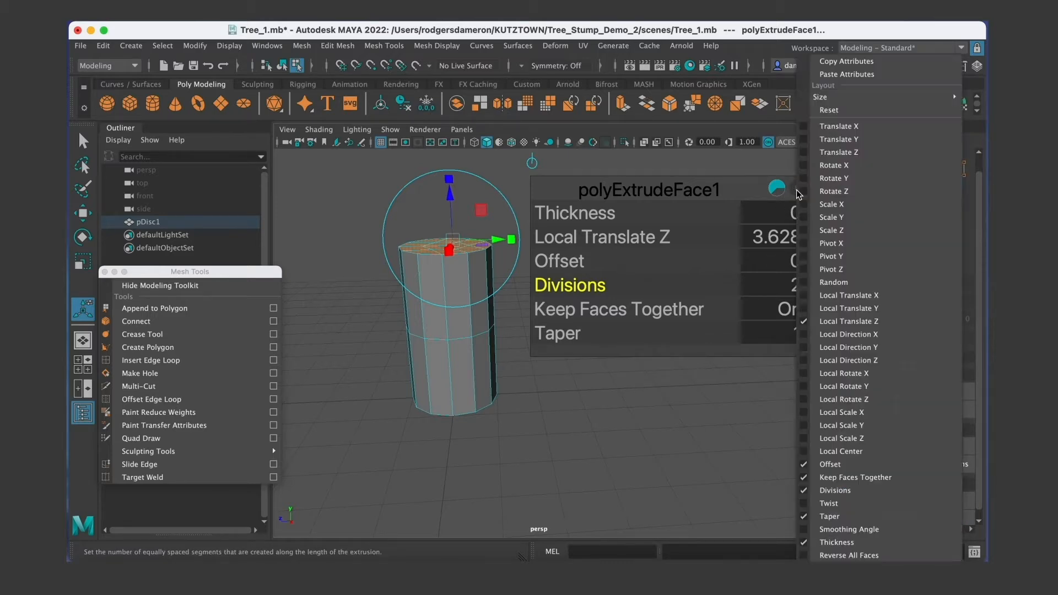
{"action": "left_click", "coordinate": [802, 517]}
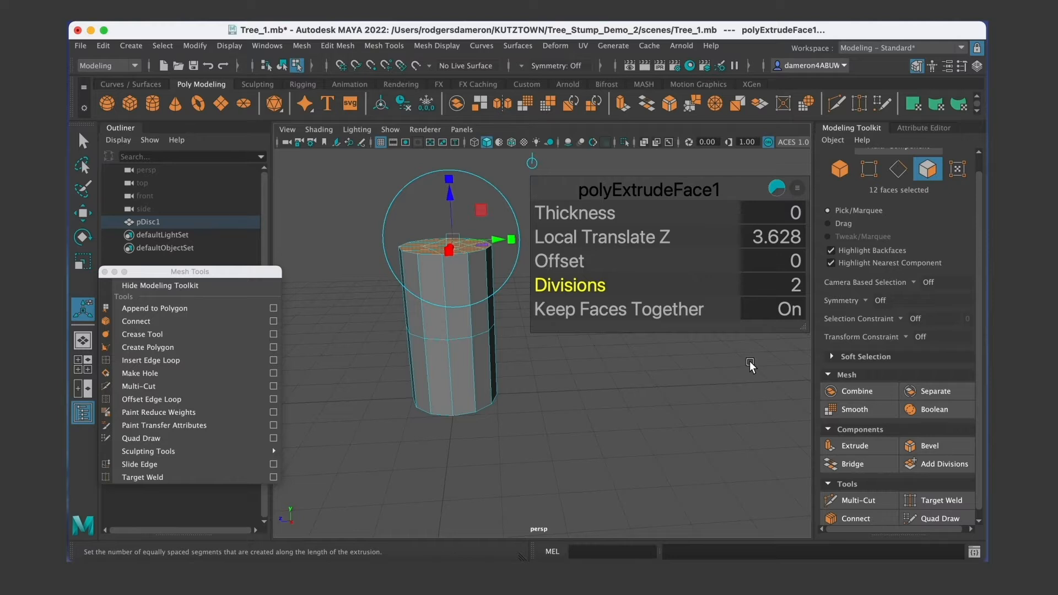
Show the Twist and Taper attributes again in the polyExtrudeFace1 in-view settings.
{"action": "left_click", "coordinate": [797, 189]}
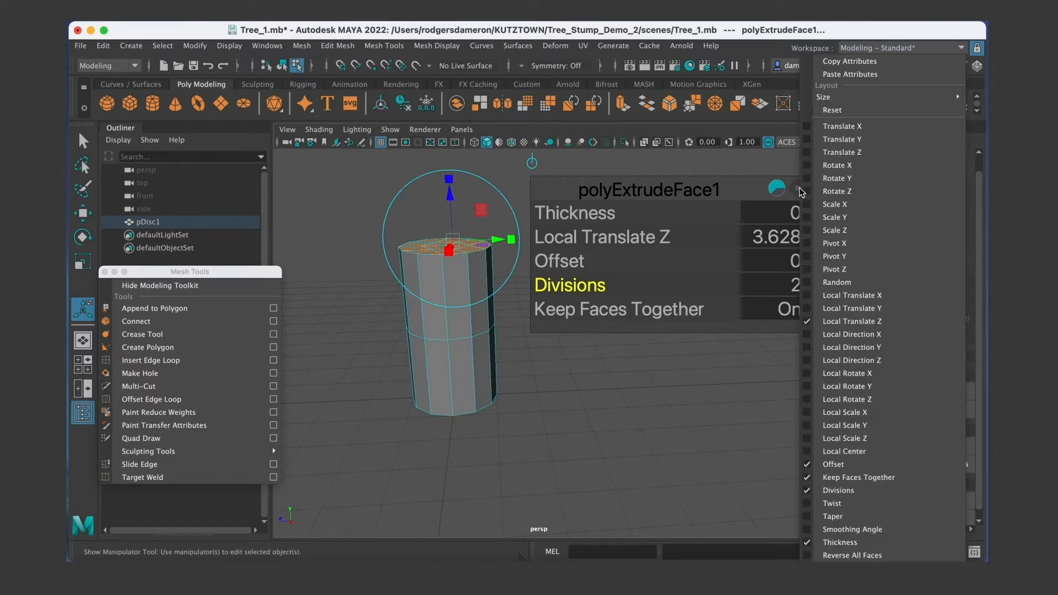
{"action": "left_click", "coordinate": [813, 503]}
{"action": "left_click", "coordinate": [797, 189]}
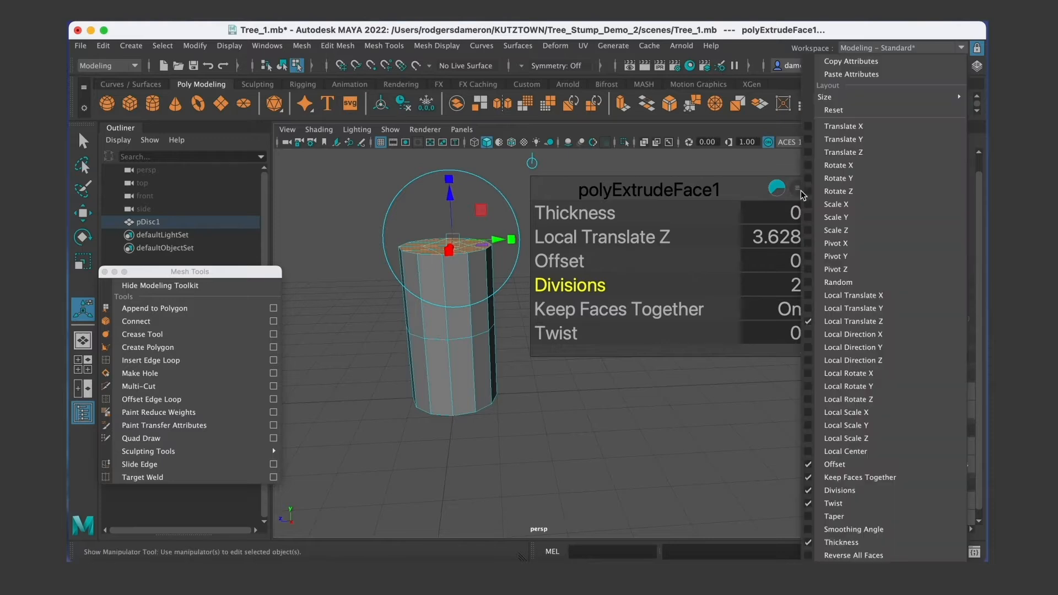
{"action": "left_click", "coordinate": [809, 518]}
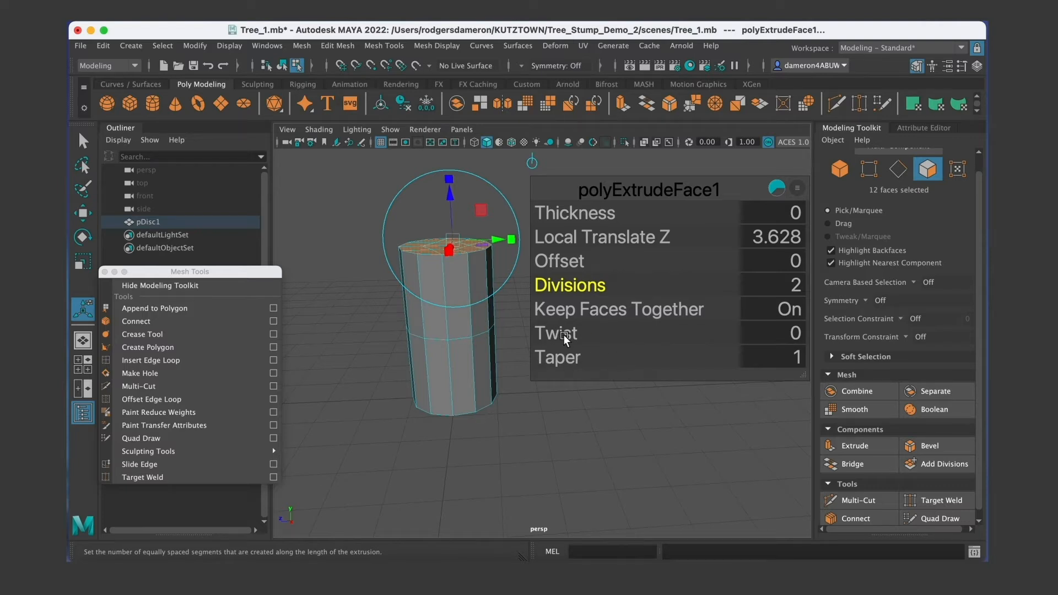
Finish the trunk extrusion by dismissing its settings and switching to the Select tool.
{"action": "left_click_drag", "start_coordinate": [462, 374], "coordinate": [454, 339], "text": "alt"}
{"action": "scroll", "coordinate": [454, 339], "scroll_direction": "up", "scroll_amount": 5}
{"action": "scroll", "coordinate": [397, 336], "scroll_direction": "down", "scroll_amount": 5}
{"action": "key", "text": "t"}
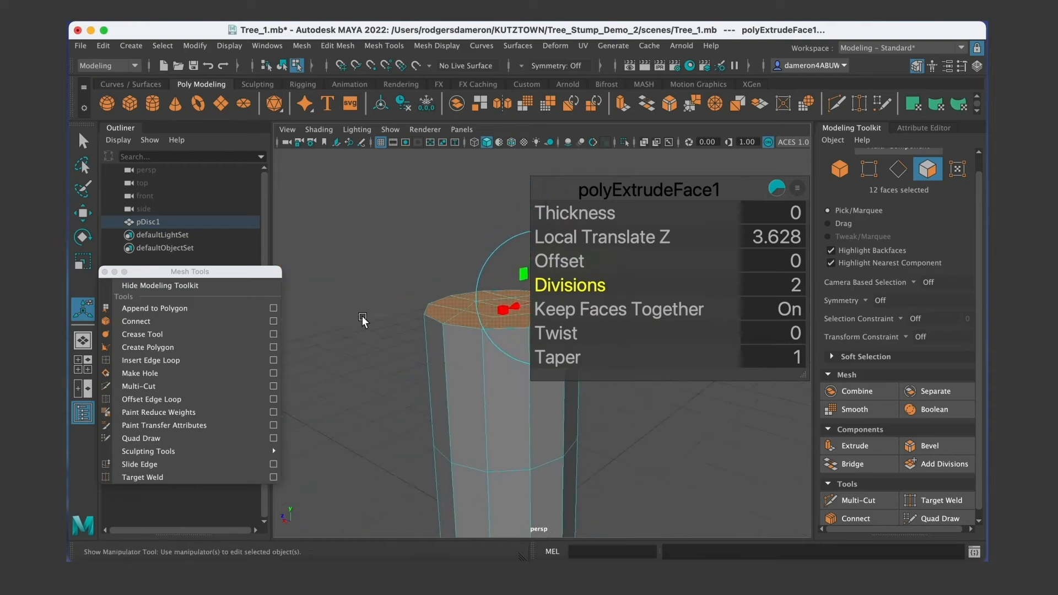
{"action": "left_click_drag", "start_coordinate": [501, 386], "coordinate": [378, 276], "text": "alt"}
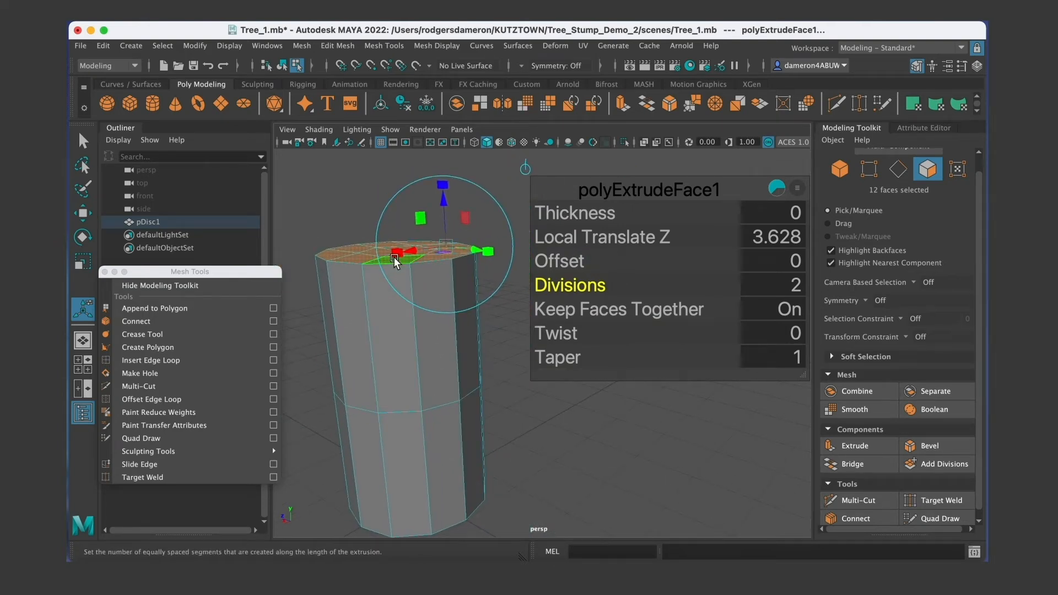
{"action": "left_click", "coordinate": [84, 141]}
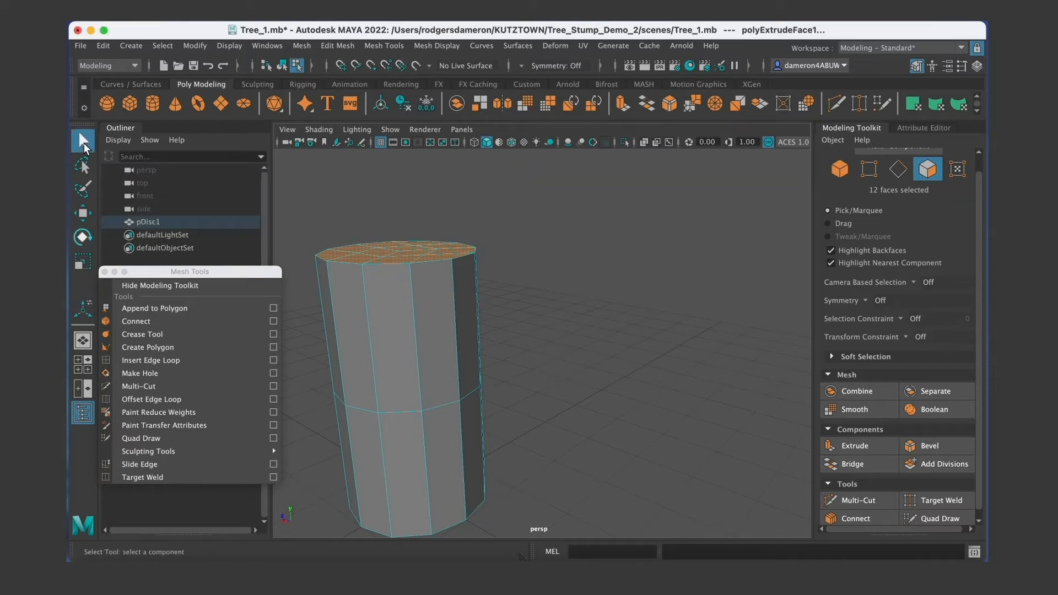
Inspect the trunk's top faces up close and return the whole trunk to object mode.
{"action": "right_click_drag", "start_coordinate": [502, 358], "coordinate": [481, 333], "text": "alt"}
{"action": "mouse_move", "coordinate": [481, 333]}
{"action": "left_mouse_down", "text": "alt"}
{"action": "mouse_move", "coordinate": [468, 335]}
{"action": "mouse_move", "coordinate": [488, 345]}
{"action": "left_mouse_up", "text": "alt"}
{"action": "middle_click_drag", "start_coordinate": [513, 353], "coordinate": [503, 370], "text": "alt"}
{"action": "left_click_drag", "start_coordinate": [504, 370], "coordinate": [575, 333], "text": "alt"}
{"action": "key", "text": "f"}
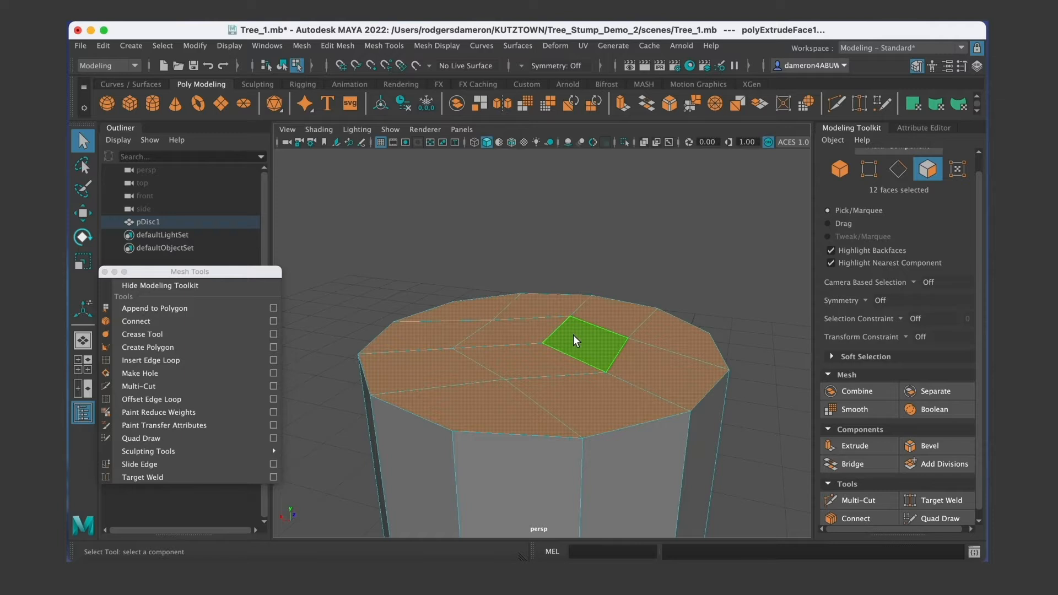
{"action": "scroll", "coordinate": [573, 335], "scroll_direction": "down", "scroll_amount": 4}
{"action": "right_click_drag", "start_coordinate": [515, 341], "coordinate": [594, 199]}
{"action": "key", "text": "f"}
{"action": "scroll", "coordinate": [534, 323], "scroll_direction": "down", "scroll_amount": 3}
{"action": "mouse_move", "coordinate": [537, 327]}
{"action": "left_mouse_down", "text": "alt"}
{"action": "mouse_move", "coordinate": [472, 323]}
{"action": "mouse_move", "coordinate": [544, 326]}
{"action": "mouse_move", "coordinate": [561, 353]}
{"action": "mouse_move", "coordinate": [531, 343]}
{"action": "left_mouse_up", "text": "alt"}
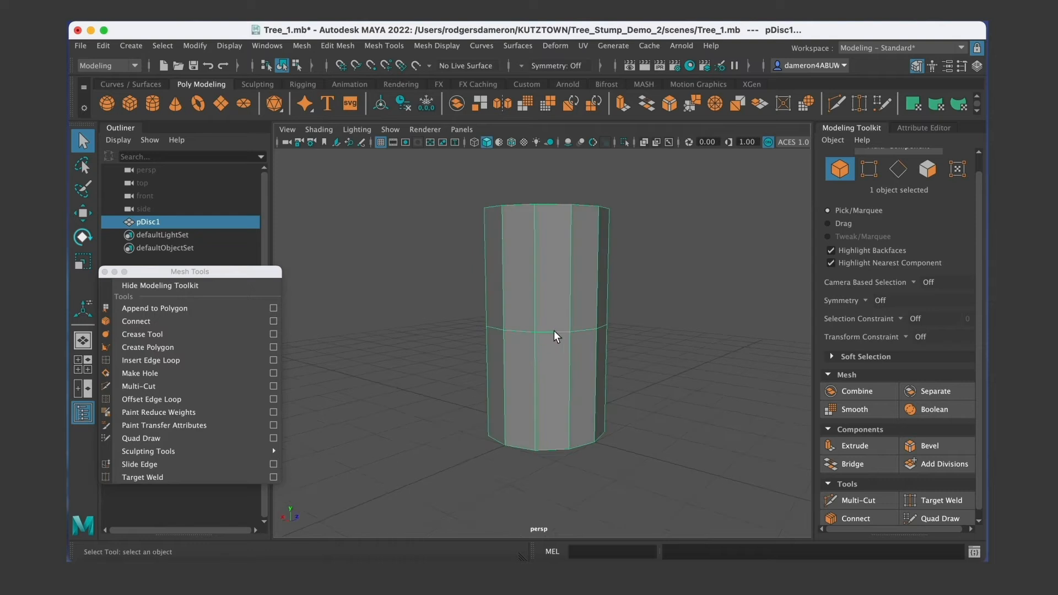
Select the complete horizontal edge loop around the middle of the trunk in edge component mode.
{"action": "left_click_drag", "start_coordinate": [563, 411], "coordinate": [507, 330], "text": "alt"}
{"action": "right_click_drag", "start_coordinate": [499, 333], "coordinate": [504, 185]}
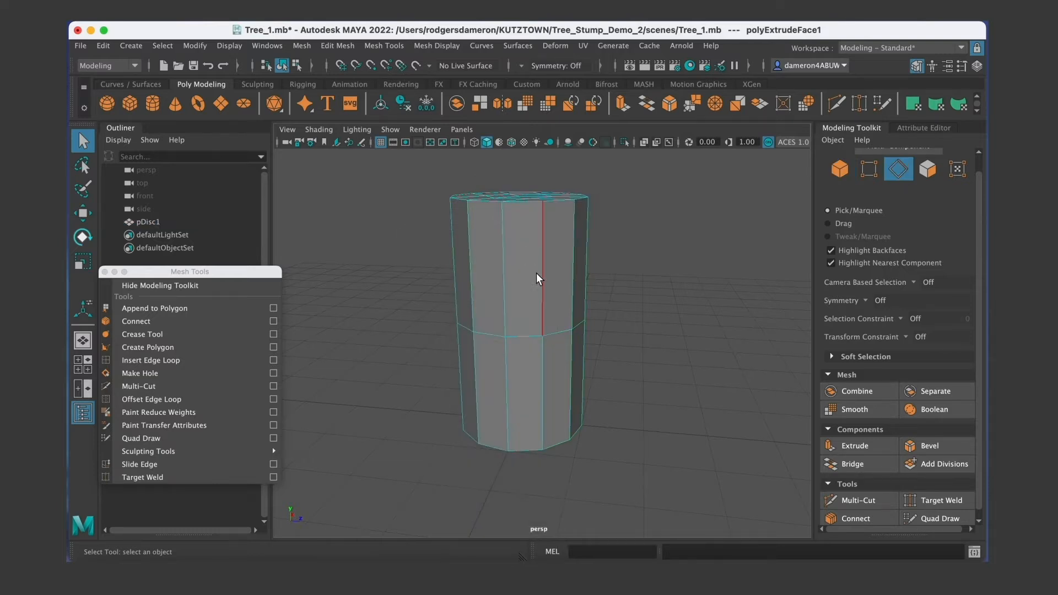
{"action": "double_click", "coordinate": [512, 340]}
{"action": "left_click_drag", "start_coordinate": [577, 347], "coordinate": [579, 371], "text": "alt"}
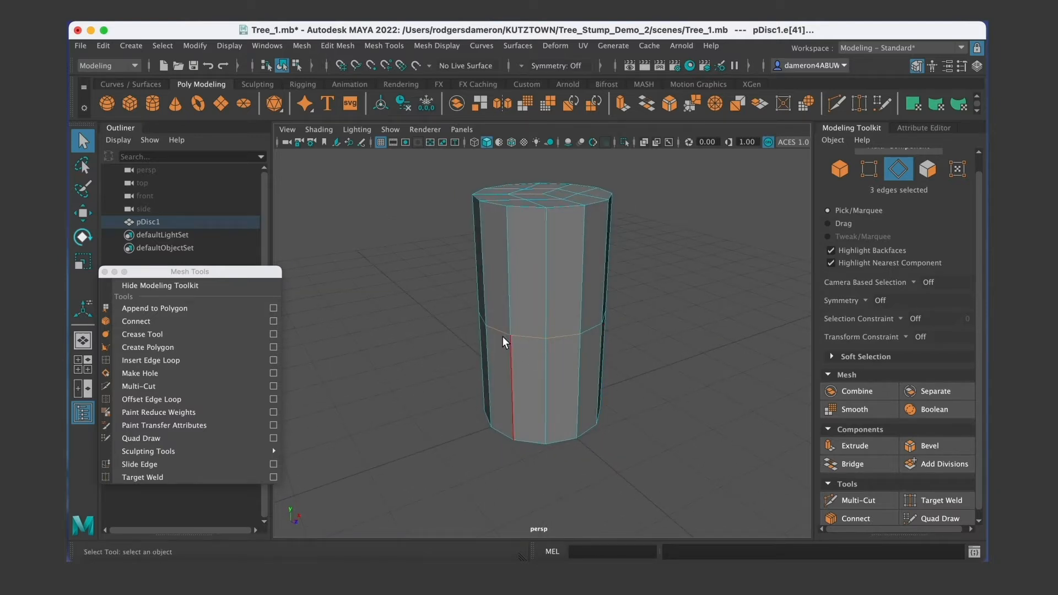
{"action": "left_click_drag", "start_coordinate": [502, 337], "coordinate": [425, 359], "text": "alt"}
{"action": "left_click", "coordinate": [654, 346]}
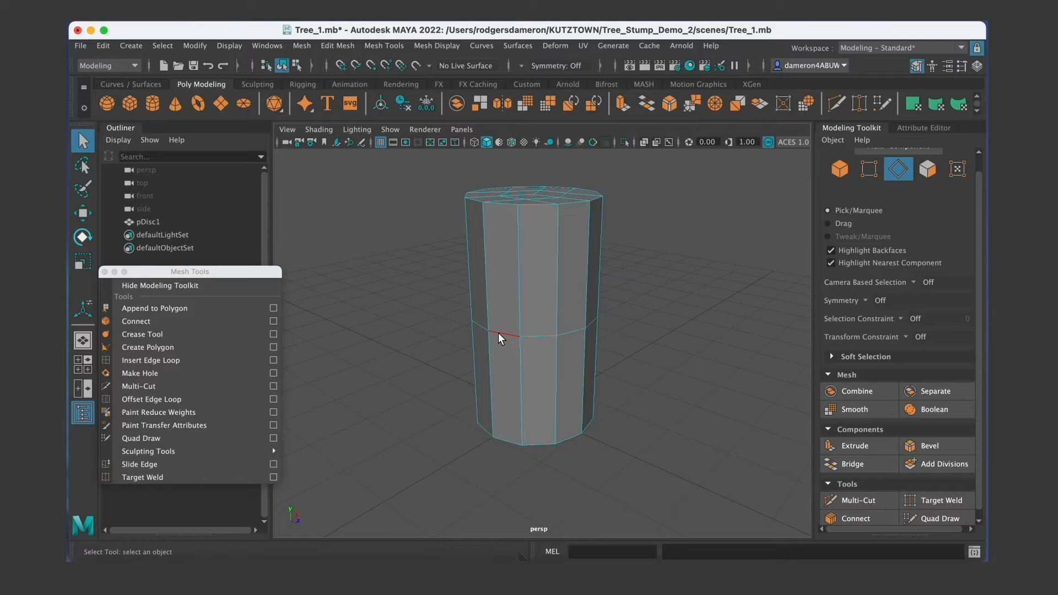
{"action": "left_click", "coordinate": [498, 333]}
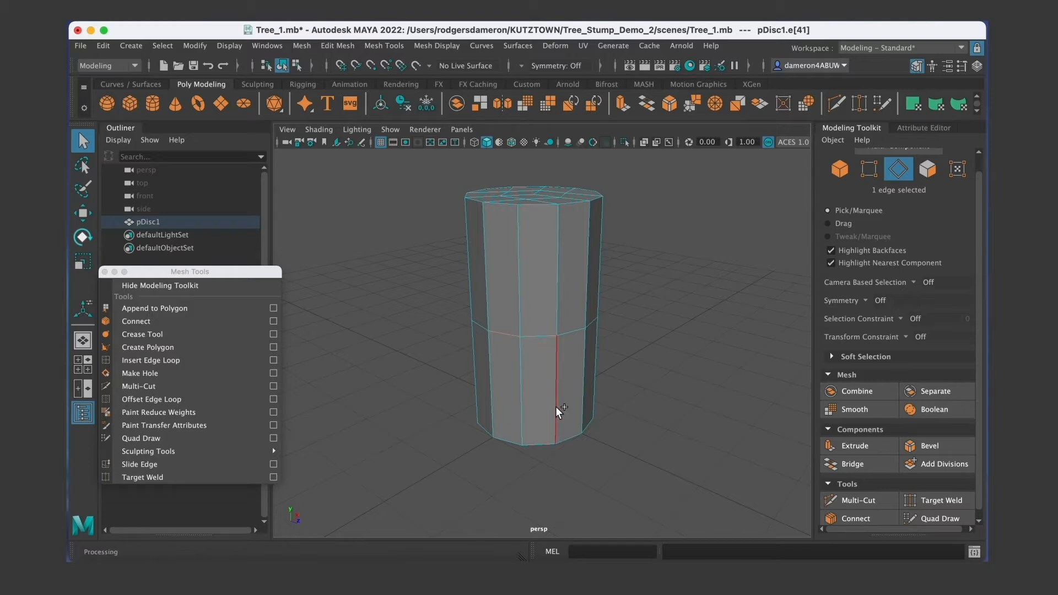
{"action": "double_click", "coordinate": [538, 336]}
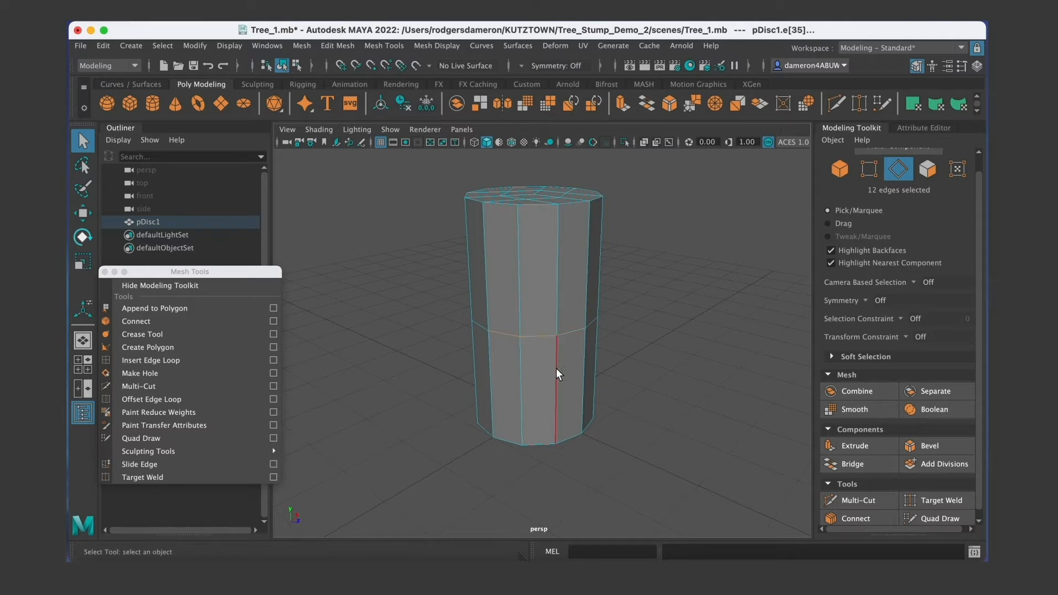
Move the selected edge loop straight down toward the trunk's base, to a Y position of about 0.82 cm.
{"action": "scroll", "coordinate": [579, 362], "scroll_direction": "up", "scroll_amount": 5}
{"action": "scroll", "coordinate": [586, 348], "scroll_direction": "down", "scroll_amount": 10}
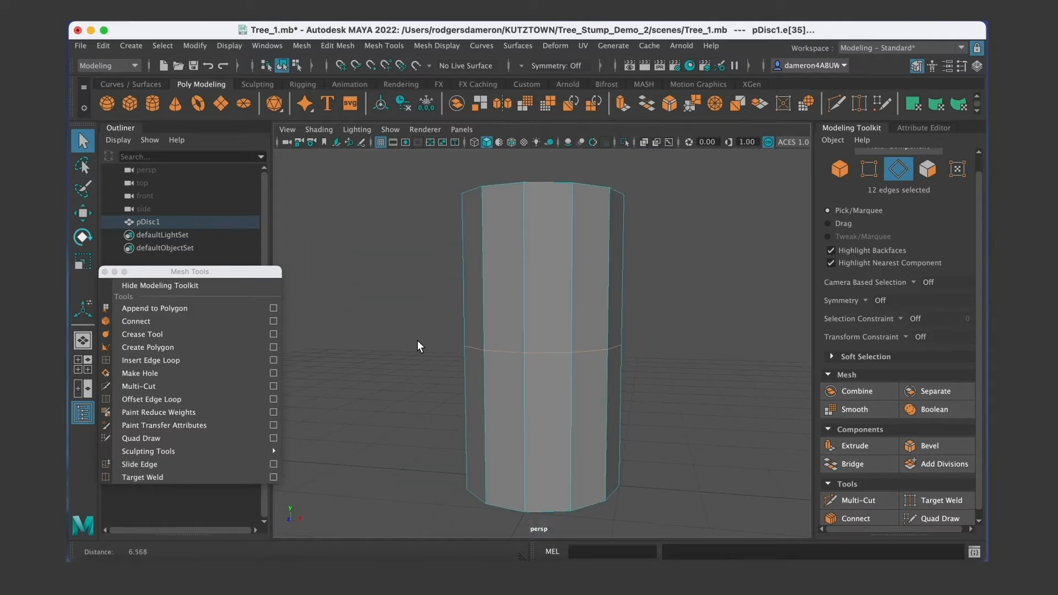
{"action": "left_click_drag", "start_coordinate": [546, 354], "coordinate": [618, 361], "text": "alt"}
{"action": "key", "text": "w"}
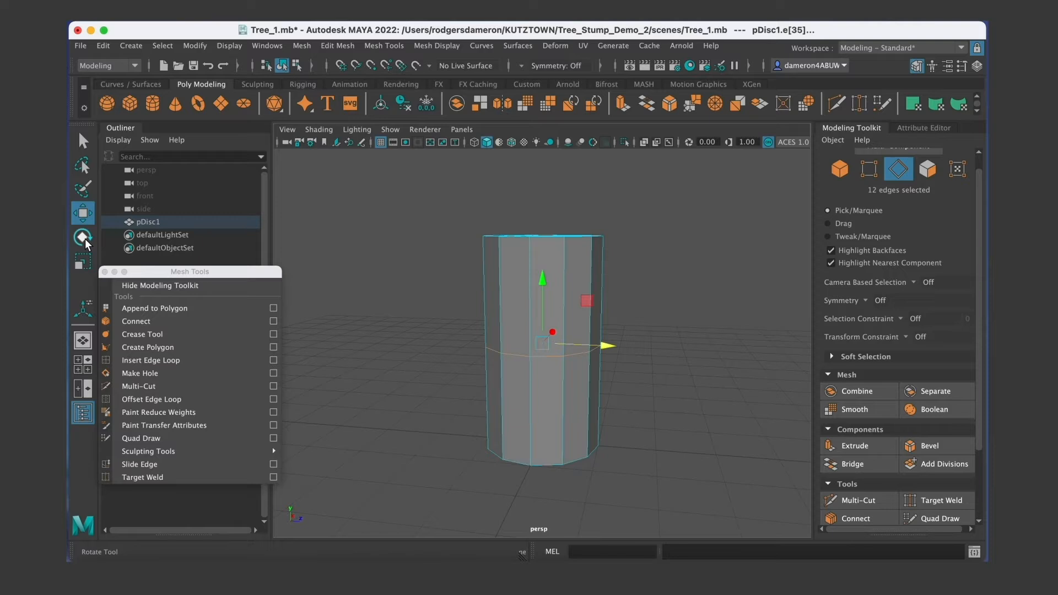
{"action": "left_click_drag", "start_coordinate": [444, 322], "coordinate": [535, 298], "text": "alt"}
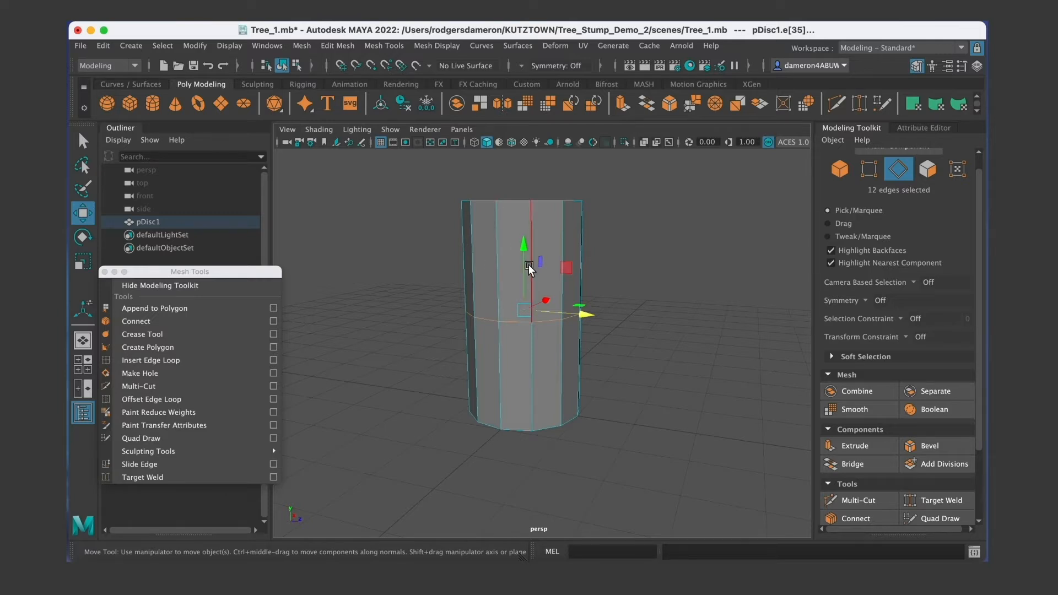
{"action": "left_click_drag", "start_coordinate": [464, 306], "coordinate": [471, 311], "text": "alt"}
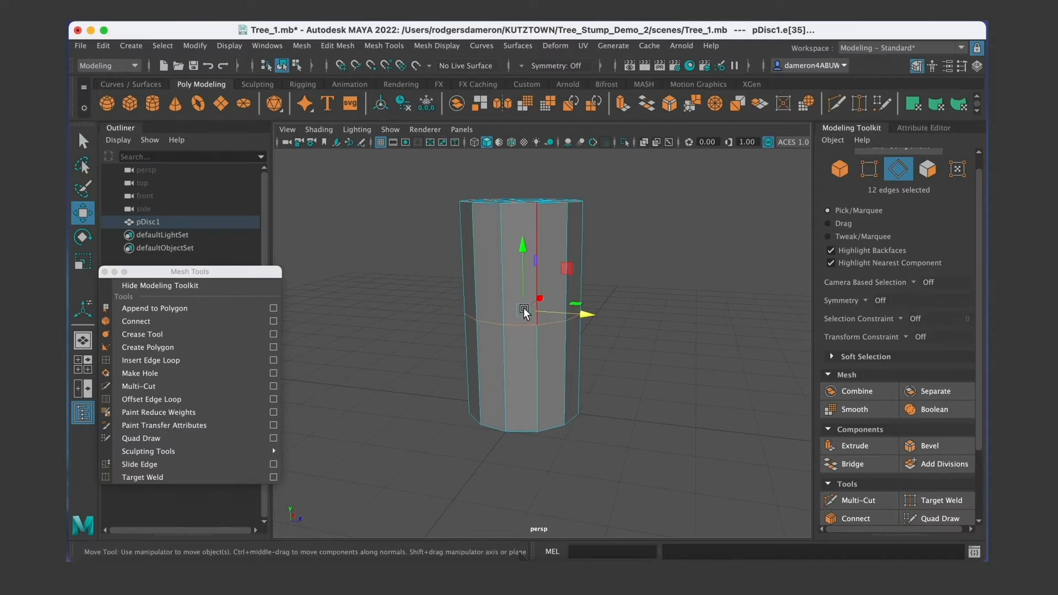
{"action": "left_click_drag", "start_coordinate": [535, 329], "coordinate": [518, 316], "text": "alt"}
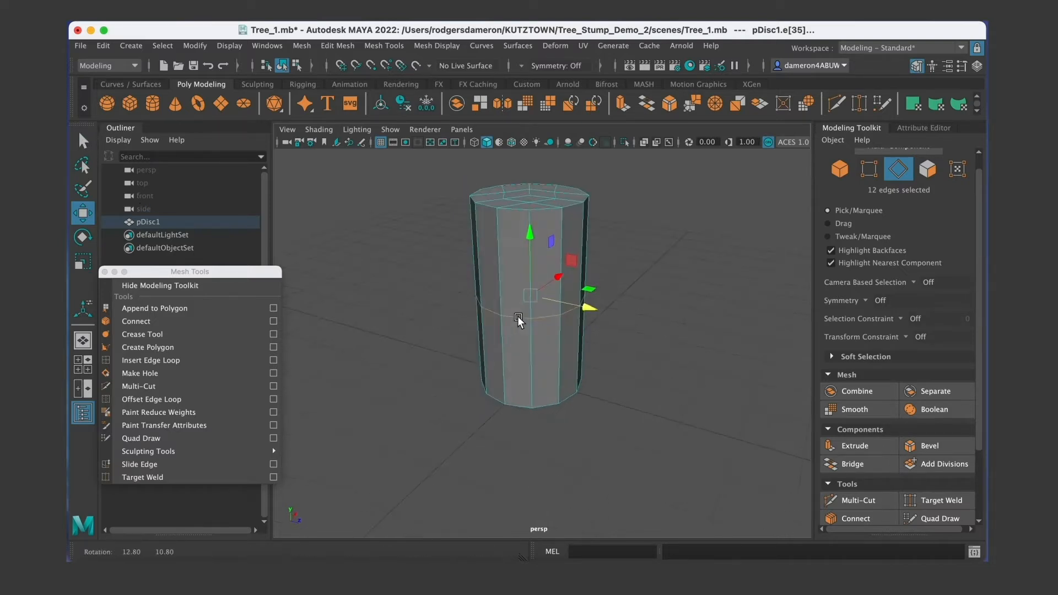
{"action": "middle_click_drag", "start_coordinate": [517, 316], "coordinate": [490, 324], "text": "alt"}
{"action": "scroll", "coordinate": [513, 325], "scroll_direction": "down", "scroll_amount": 3}
{"action": "left_click_drag", "start_coordinate": [515, 325], "coordinate": [469, 316], "text": "alt"}
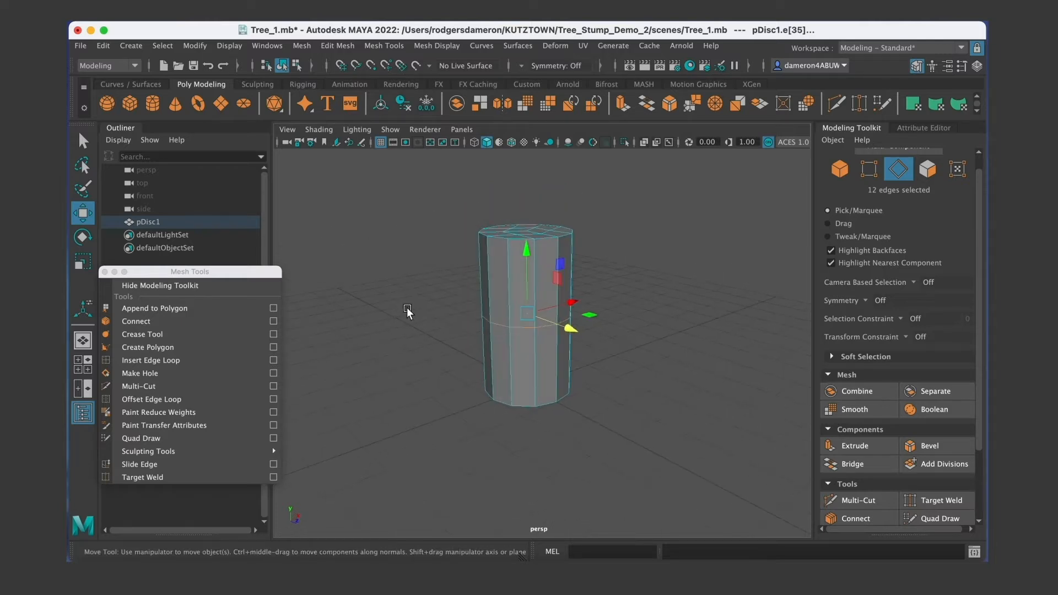
{"action": "left_click_drag", "start_coordinate": [517, 345], "coordinate": [561, 342], "text": "alt"}
{"action": "middle_click_drag", "start_coordinate": [524, 334], "coordinate": [517, 358], "text": "alt"}
{"action": "scroll", "coordinate": [518, 358], "scroll_direction": "up", "scroll_amount": 3}
{"action": "mouse_move", "coordinate": [520, 357]}
{"action": "left_mouse_down", "text": "alt"}
{"action": "mouse_move", "coordinate": [558, 355]}
{"action": "mouse_move", "coordinate": [548, 362]}
{"action": "mouse_move", "coordinate": [560, 349]}
{"action": "mouse_move", "coordinate": [508, 351]}
{"action": "left_mouse_up", "text": "alt"}
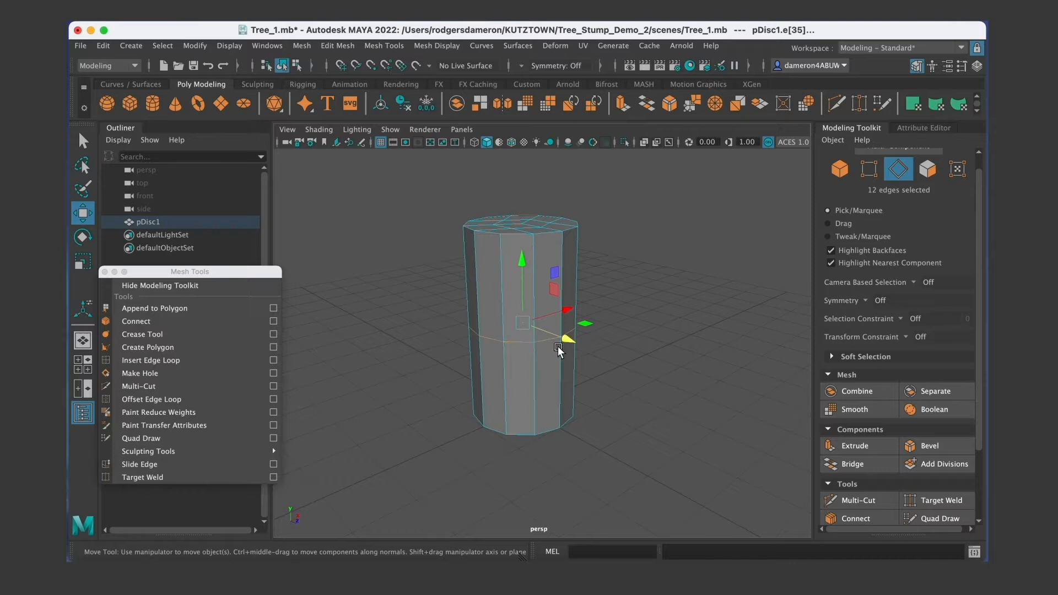
{"action": "mouse_move", "coordinate": [558, 346]}
{"action": "left_mouse_down", "text": "alt"}
{"action": "mouse_move", "coordinate": [532, 361]}
{"action": "mouse_move", "coordinate": [567, 337]}
{"action": "left_mouse_up", "text": "alt"}
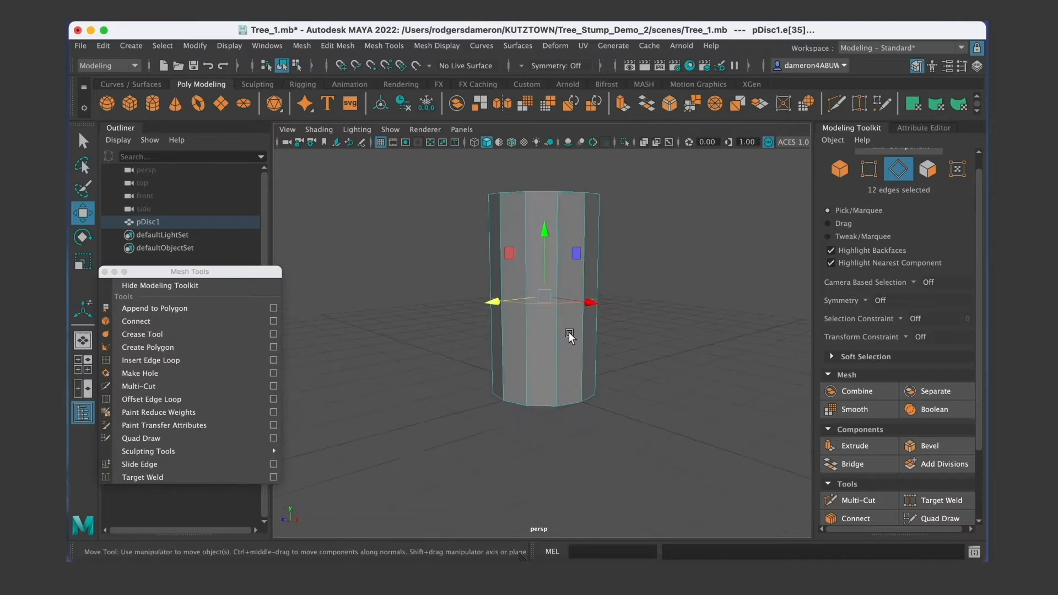
{"action": "left_click_drag", "start_coordinate": [545, 233], "coordinate": [554, 287]}
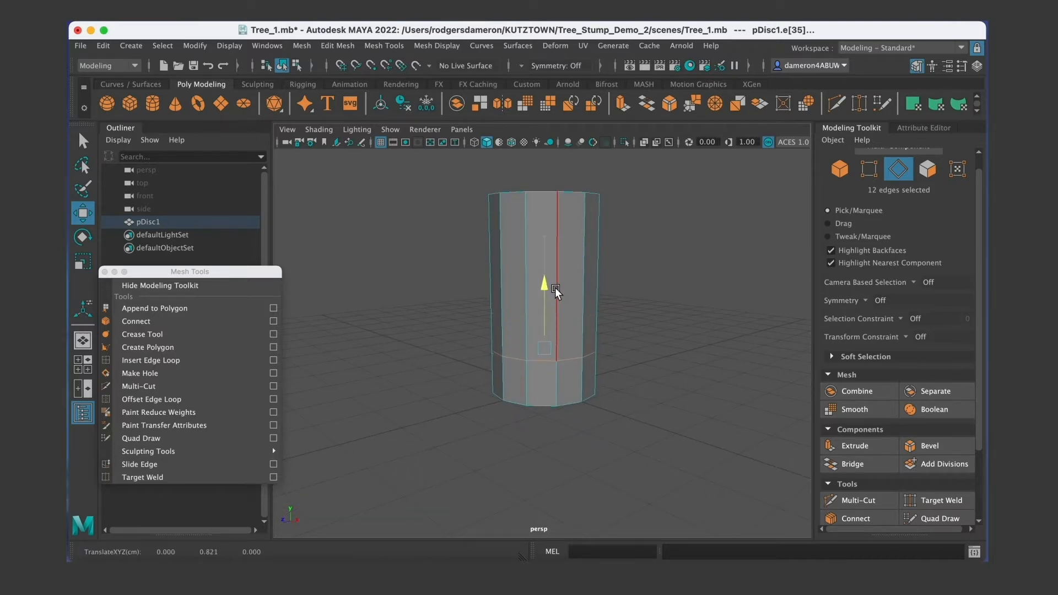
Return to the Select tool and examine the short band of faces between the edge loop and the trunk's base from several angles.
{"action": "left_click_drag", "start_coordinate": [528, 338], "coordinate": [550, 315], "text": "alt"}
{"action": "middle_click_drag", "start_coordinate": [550, 314], "coordinate": [550, 312], "text": "alt"}
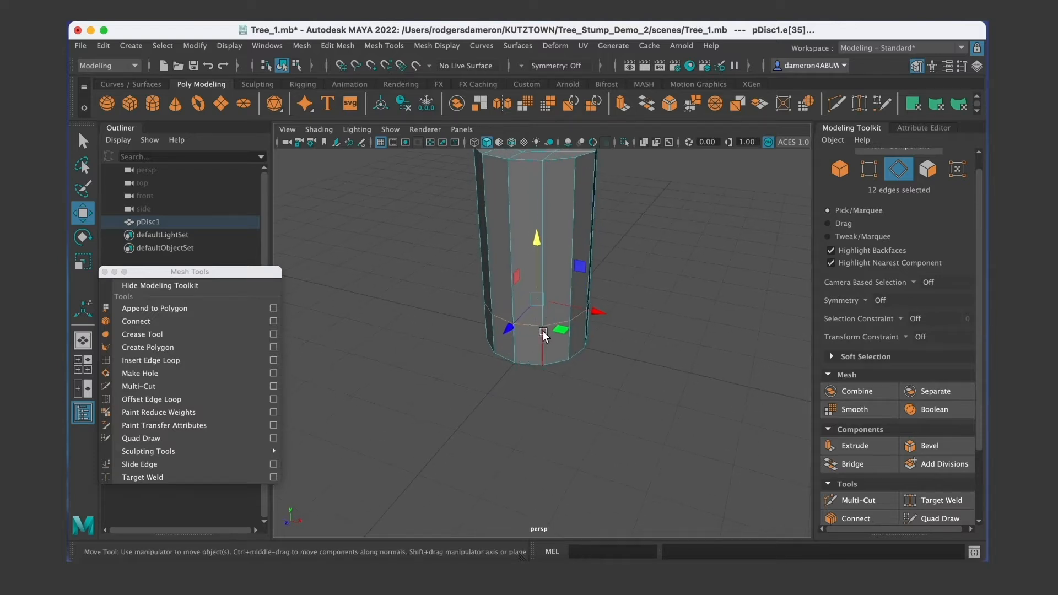
{"action": "left_click_drag", "start_coordinate": [556, 330], "coordinate": [534, 339], "text": "alt"}
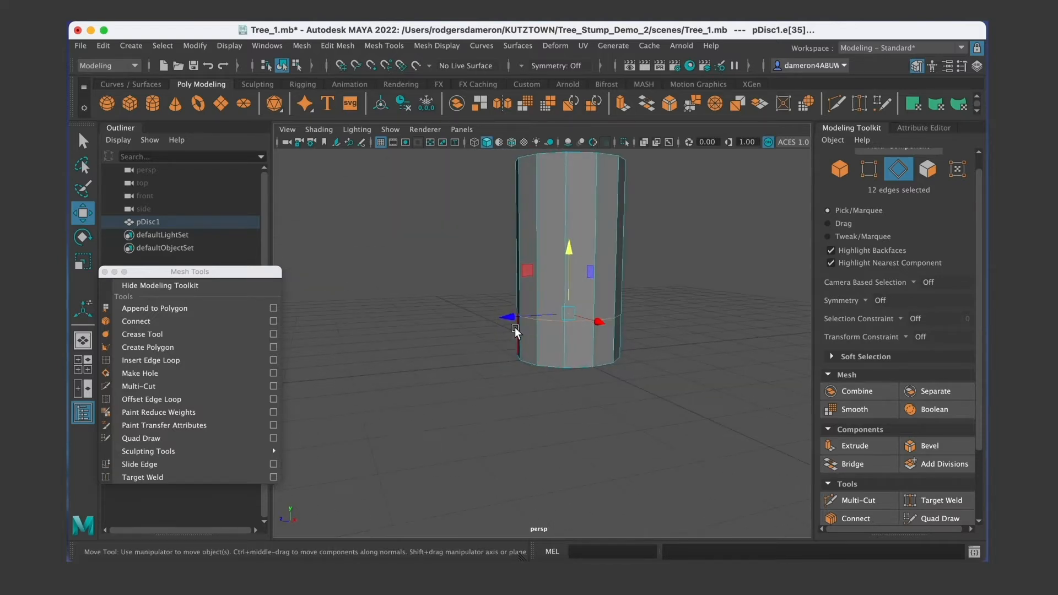
{"action": "left_click_drag", "start_coordinate": [613, 345], "coordinate": [557, 346], "text": "alt"}
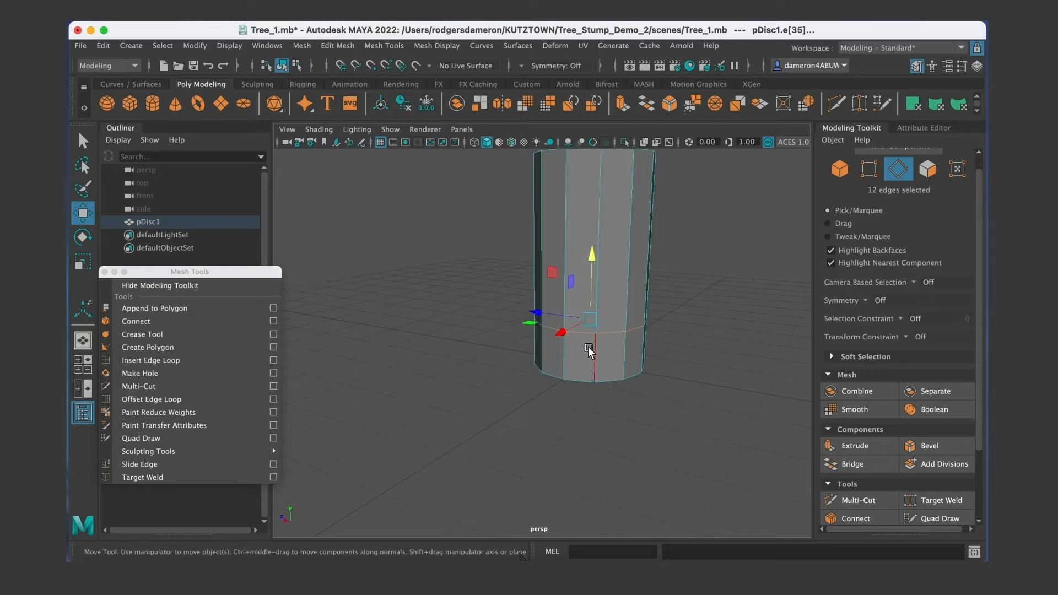
{"action": "middle_click_drag", "start_coordinate": [588, 347], "coordinate": [507, 331], "text": "alt"}
{"action": "right_click_drag", "start_coordinate": [579, 321], "coordinate": [500, 316], "text": "alt"}
{"action": "key", "text": "q"}
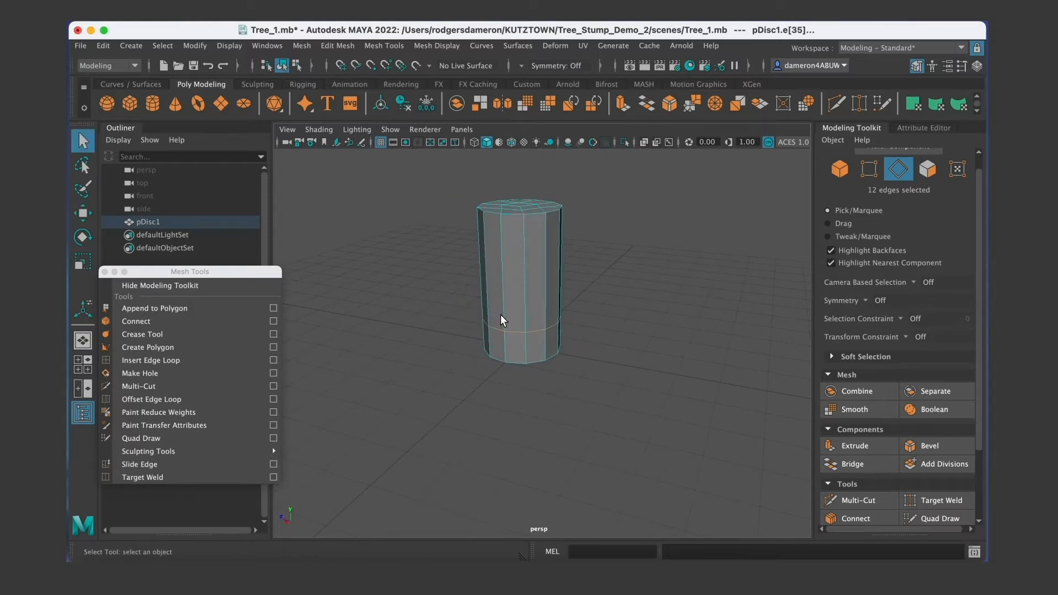
{"action": "left_click_drag", "start_coordinate": [503, 322], "coordinate": [526, 327], "text": "alt"}
{"action": "middle_click_drag", "start_coordinate": [508, 326], "coordinate": [491, 284], "text": "alt"}
{"action": "right_click_drag", "start_coordinate": [491, 283], "coordinate": [513, 283], "text": "alt"}
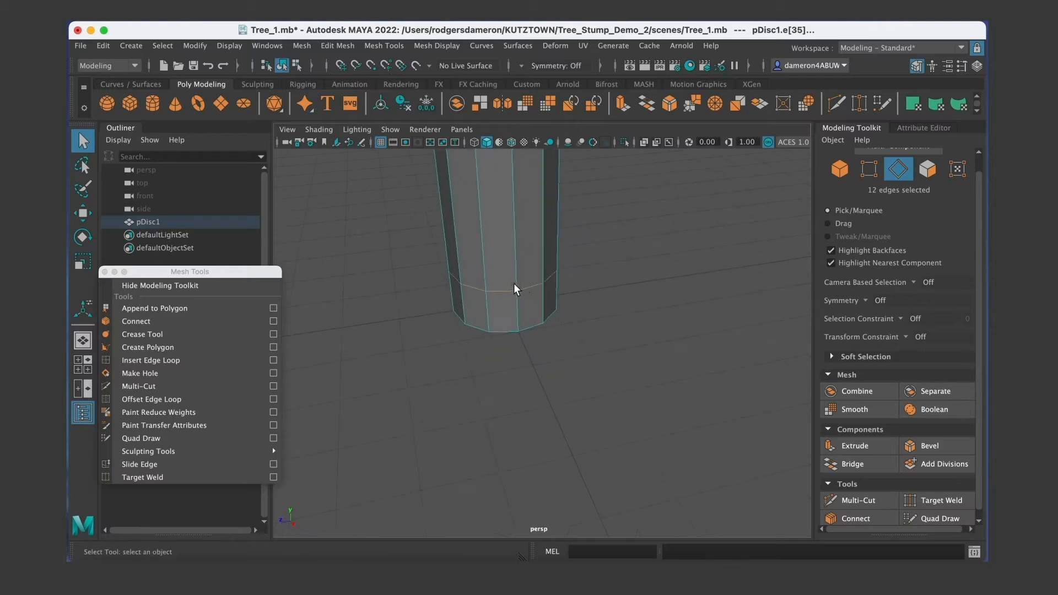
{"action": "left_click_drag", "start_coordinate": [514, 283], "coordinate": [480, 280], "text": "alt"}
{"action": "middle_click_drag", "start_coordinate": [479, 280], "coordinate": [520, 326], "text": "alt"}
{"action": "left_click_drag", "start_coordinate": [520, 325], "coordinate": [505, 315], "text": "alt"}
{"action": "middle_click_drag", "start_coordinate": [506, 314], "coordinate": [547, 287], "text": "alt"}
{"action": "right_click_drag", "start_coordinate": [548, 286], "coordinate": [596, 303], "text": "alt"}
{"action": "left_click_drag", "start_coordinate": [595, 303], "coordinate": [572, 296], "text": "alt"}
{"action": "middle_click_drag", "start_coordinate": [548, 269], "coordinate": [530, 325], "text": "alt"}
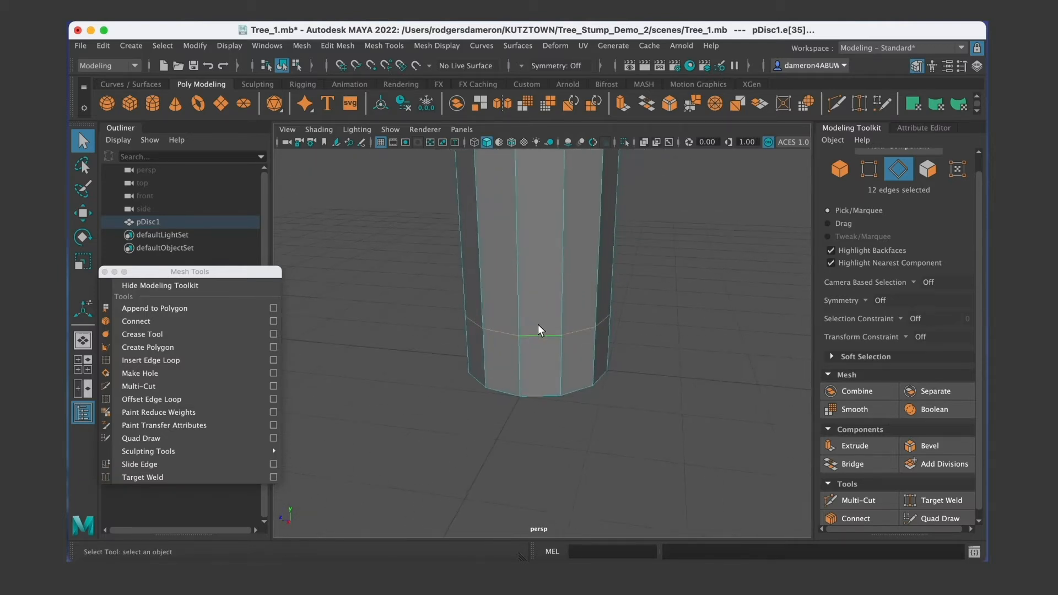
Select two adjacent faces in the short band at the trunk's base in face component mode.
{"action": "right_click_drag", "start_coordinate": [534, 218], "coordinate": [533, 254]}
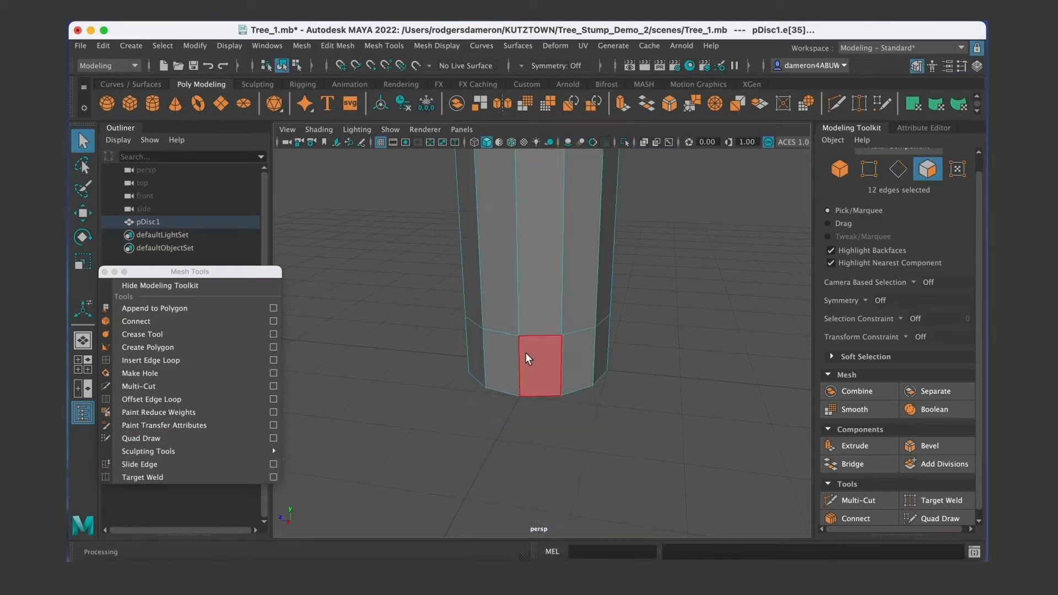
{"action": "left_click", "coordinate": [513, 362]}
{"action": "left_click", "coordinate": [563, 371]}
{"action": "left_click", "coordinate": [563, 372], "text": "shift"}
{"action": "left_click_drag", "start_coordinate": [563, 371], "coordinate": [545, 358], "text": "alt"}
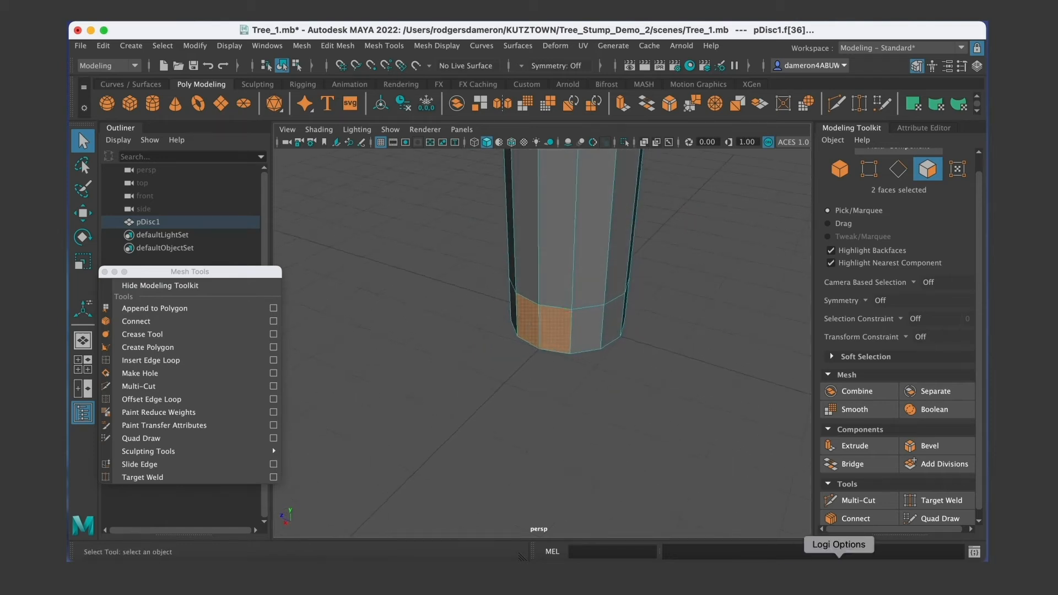
Start an Extrude on the two selected base faces, shrinking its settings overlay and moving it clear of them.
{"action": "left_click", "coordinate": [856, 446]}
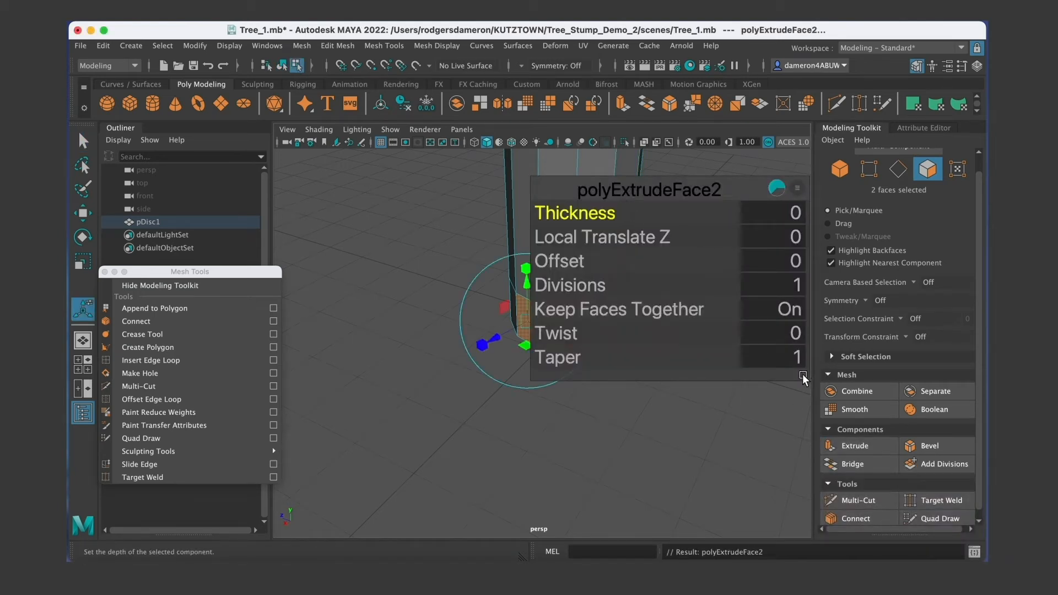
{"action": "left_click_drag", "start_coordinate": [803, 373], "coordinate": [710, 305]}
{"action": "left_click_drag", "start_coordinate": [589, 181], "coordinate": [660, 158]}
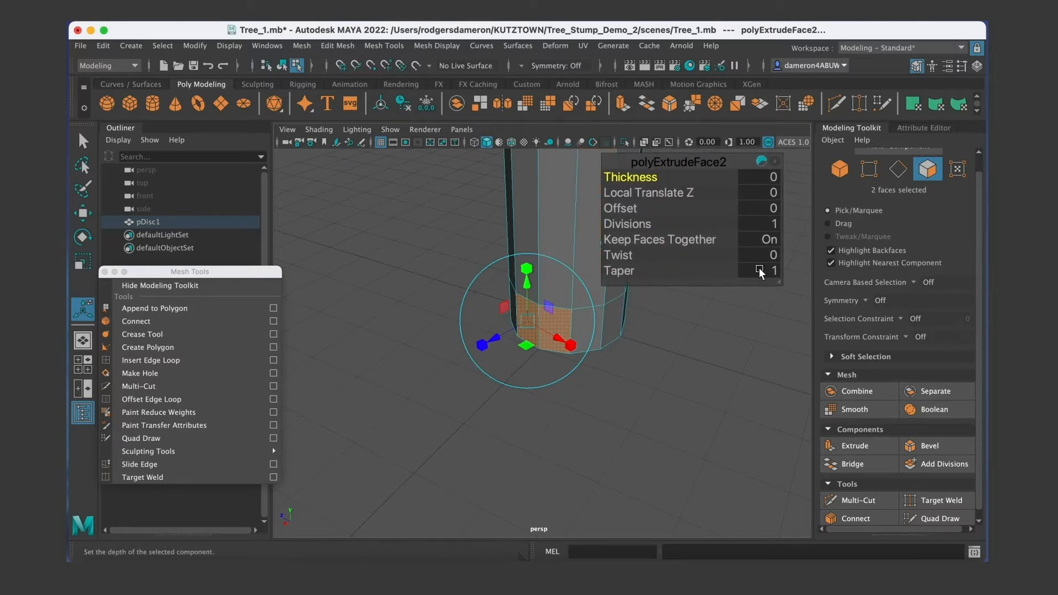
Try to extrude the two base faces outward along the local axis with a Local Translate Z of about 1.794.
{"action": "left_click_drag", "start_coordinate": [656, 366], "coordinate": [606, 422], "text": "alt"}
{"action": "right_click_drag", "start_coordinate": [606, 423], "coordinate": [540, 386], "text": "alt"}
{"action": "left_click_drag", "start_coordinate": [540, 386], "coordinate": [441, 371], "text": "alt"}
{"action": "key", "text": "ctrl+z"}
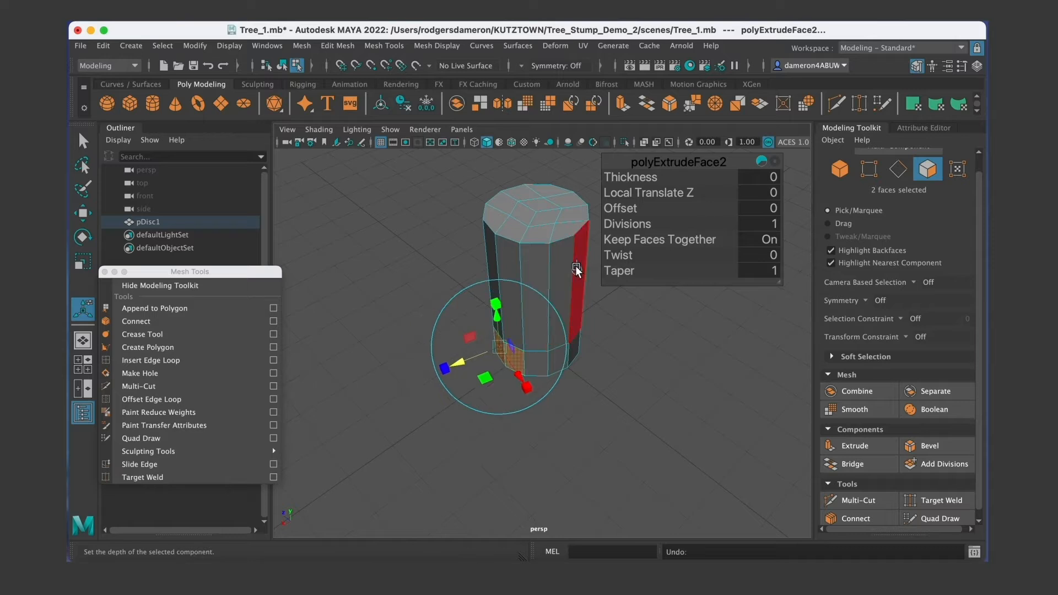
{"action": "left_click_drag", "start_coordinate": [577, 270], "coordinate": [541, 325], "text": "alt"}
{"action": "left_click_drag", "start_coordinate": [457, 348], "coordinate": [555, 392]}
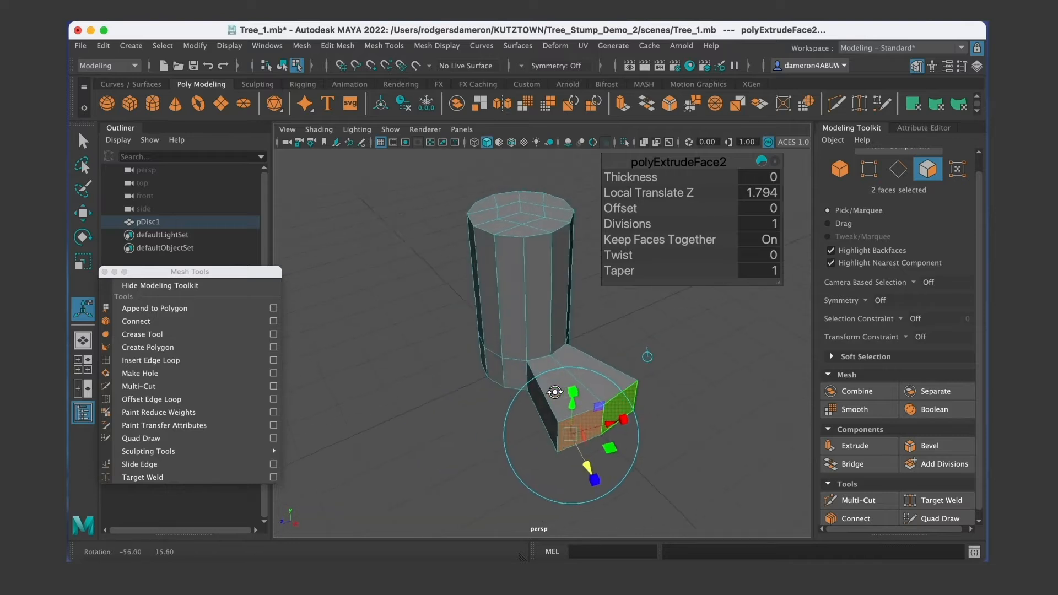
{"action": "middle_click_drag", "start_coordinate": [554, 389], "coordinate": [489, 352], "text": "alt"}
{"action": "left_click_drag", "start_coordinate": [489, 351], "coordinate": [482, 367], "text": "alt"}
{"action": "left_click_drag", "start_coordinate": [461, 367], "coordinate": [483, 369], "text": "alt"}
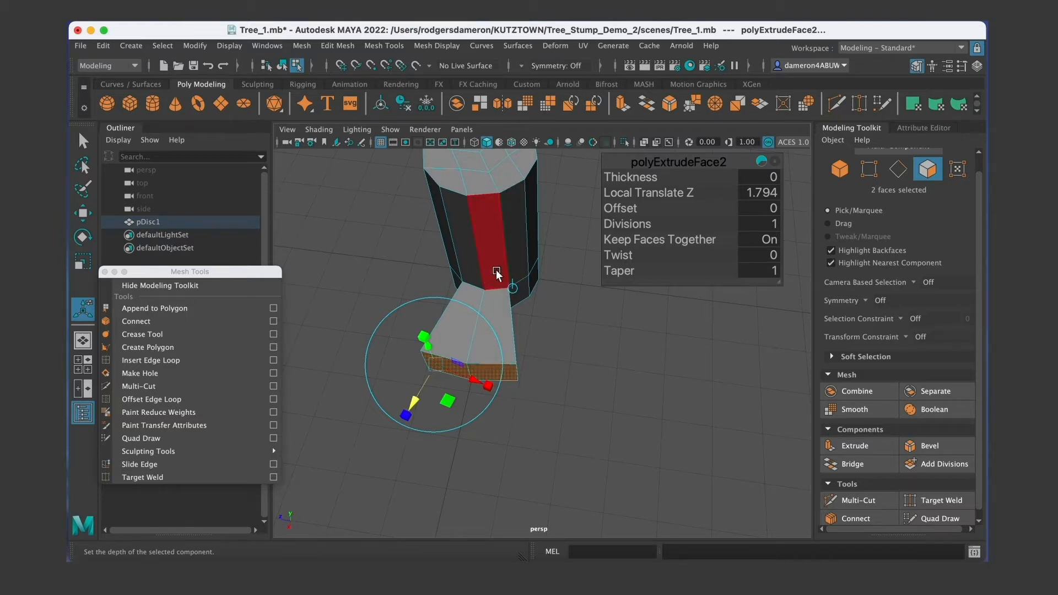
{"action": "mouse_move", "coordinate": [527, 428]}
{"action": "left_mouse_down", "text": "alt"}
{"action": "mouse_move", "coordinate": [555, 420]}
{"action": "mouse_move", "coordinate": [496, 422]}
{"action": "mouse_move", "coordinate": [548, 425]}
{"action": "mouse_move", "coordinate": [534, 425]}
{"action": "left_mouse_up", "text": "alt"}
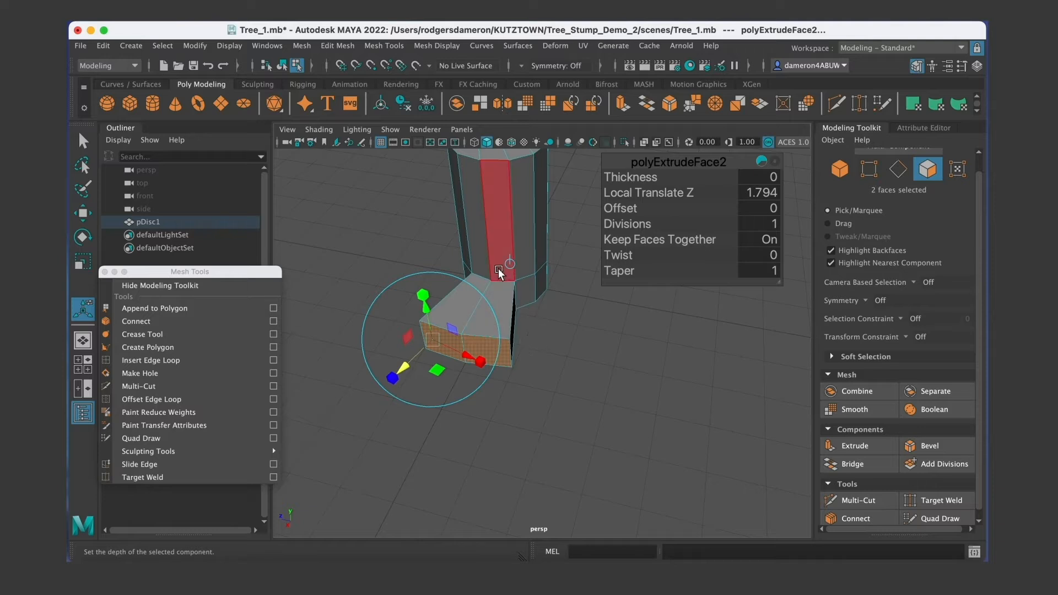
{"action": "key", "text": "ctrl+z"}
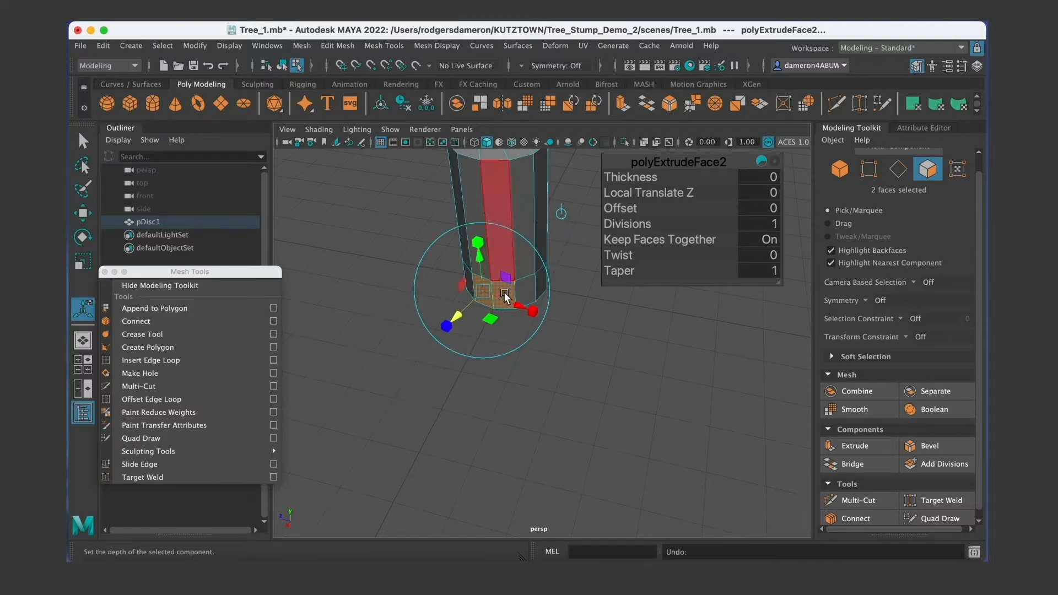
Switch the extrude manipulator to world axes and pull the two base faces straight outward along X as a short root stub.
{"action": "left_click", "coordinate": [562, 212]}
{"action": "left_click_drag", "start_coordinate": [552, 338], "coordinate": [445, 355], "text": "alt"}
{"action": "middle_click_drag", "start_coordinate": [445, 355], "coordinate": [454, 312], "text": "alt"}
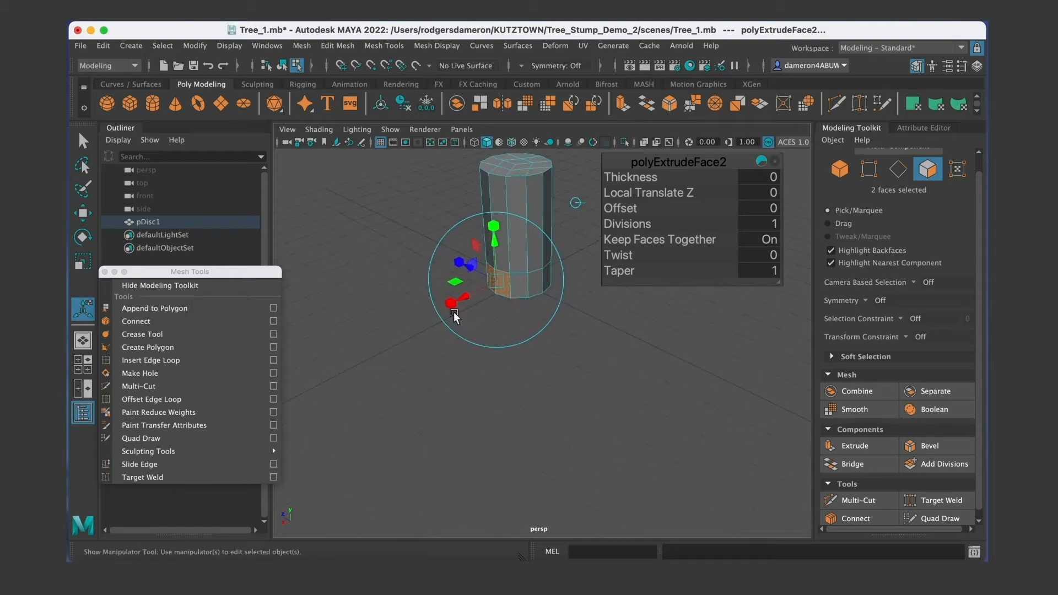
{"action": "left_click_drag", "start_coordinate": [496, 270], "coordinate": [597, 338], "text": "alt"}
{"action": "middle_click_drag", "start_coordinate": [598, 338], "coordinate": [528, 353], "text": "alt"}
{"action": "scroll", "coordinate": [528, 354], "scroll_direction": "up", "scroll_amount": 5}
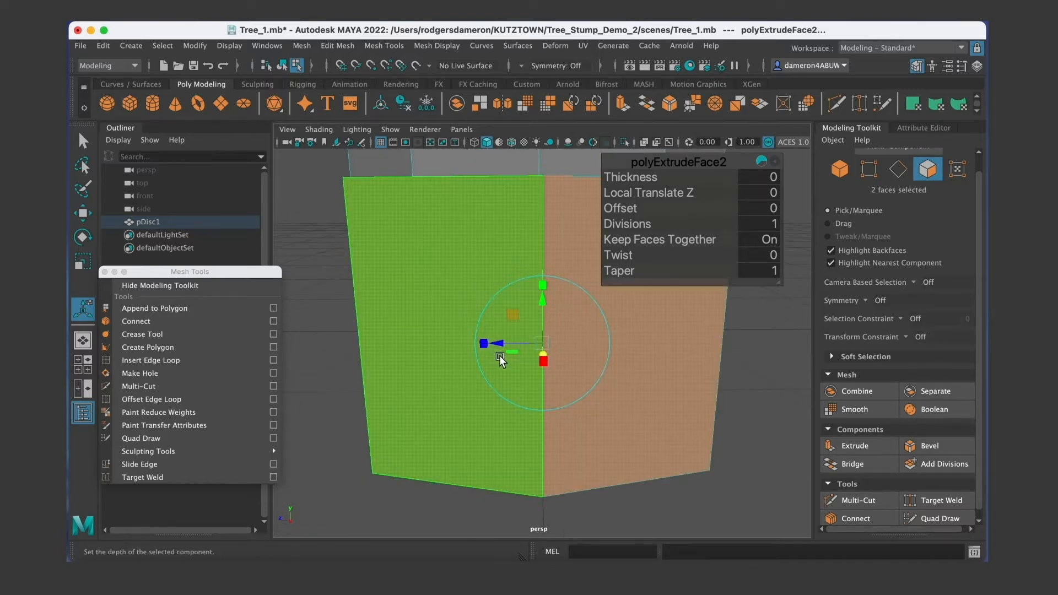
{"action": "middle_click_drag", "start_coordinate": [528, 351], "coordinate": [493, 344], "text": "alt"}
{"action": "scroll", "coordinate": [529, 347], "scroll_direction": "down", "scroll_amount": 4}
{"action": "left_click_drag", "start_coordinate": [547, 348], "coordinate": [531, 354], "text": "alt"}
{"action": "scroll", "coordinate": [562, 352], "scroll_direction": "down", "scroll_amount": 4}
{"action": "middle_click_drag", "start_coordinate": [526, 332], "coordinate": [473, 330], "text": "alt"}
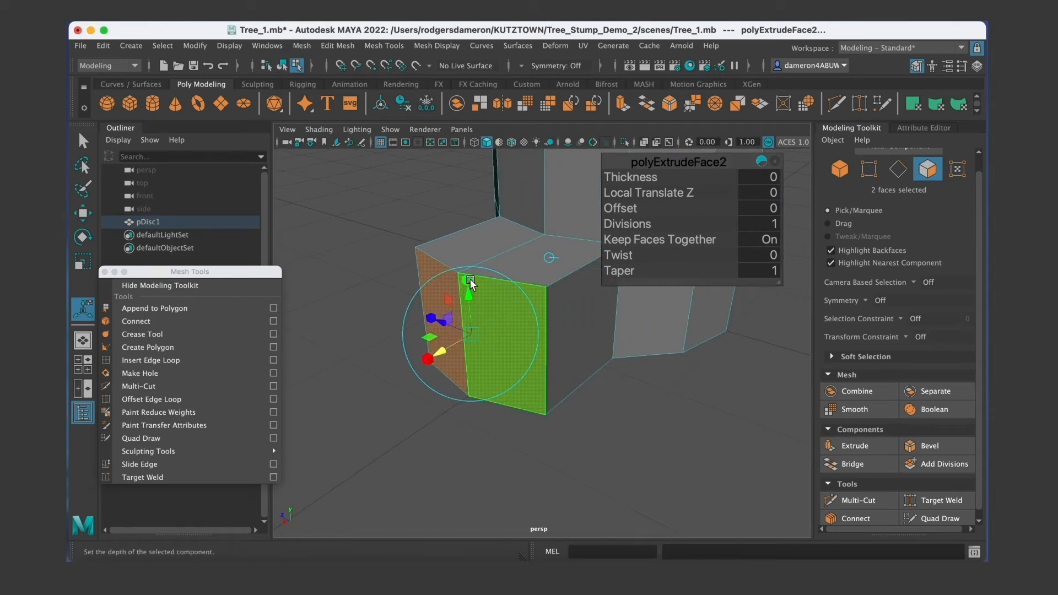
Scale the root's two end faces slightly smaller and move them down toward the level of the trunk's base.
{"action": "left_click_drag", "start_coordinate": [469, 282], "coordinate": [489, 328], "text": "alt"}
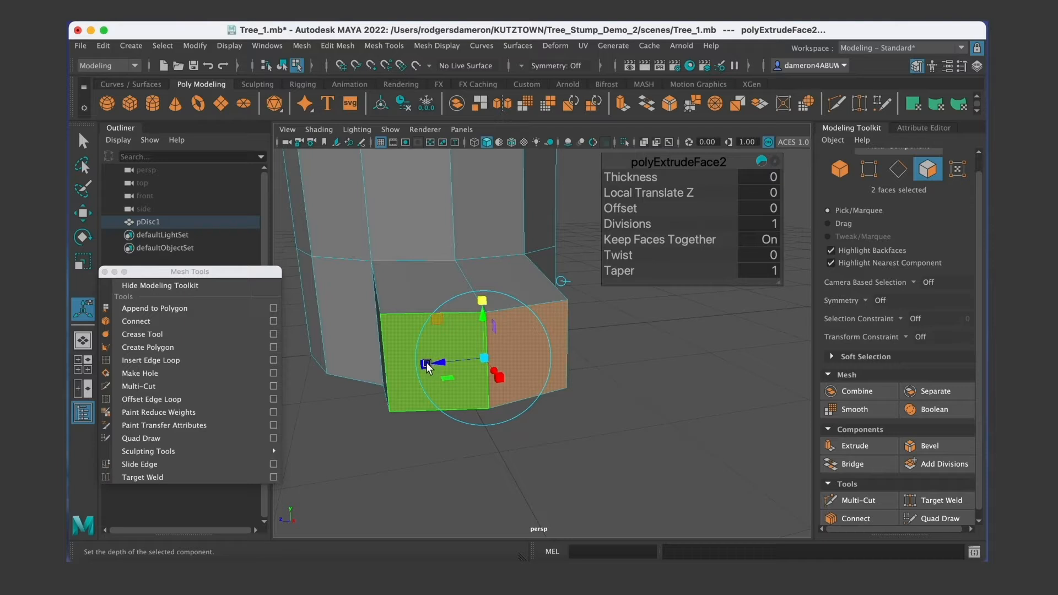
{"action": "left_click_drag", "start_coordinate": [425, 362], "coordinate": [524, 342]}
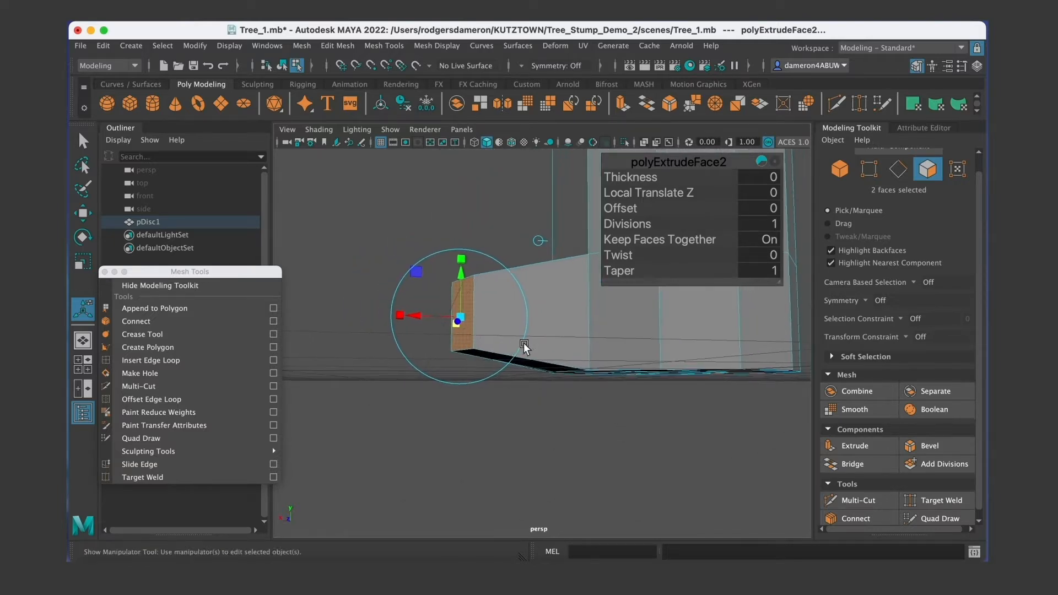
{"action": "left_click_drag", "start_coordinate": [461, 274], "coordinate": [469, 380]}
{"action": "mouse_move", "coordinate": [538, 376]}
{"action": "left_mouse_down", "text": "alt"}
{"action": "mouse_move", "coordinate": [590, 363]}
{"action": "mouse_move", "coordinate": [541, 380]}
{"action": "left_mouse_up", "text": "alt"}
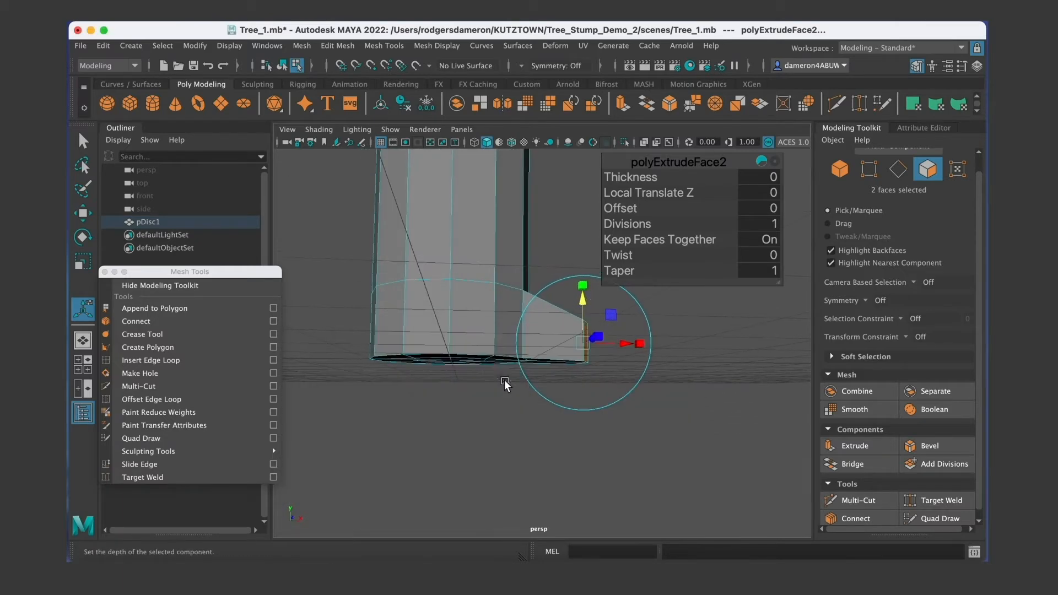
Fine-tune the end faces' height in the front view so their bottom aligns with the trunk's base, and return to perspective.
{"action": "key", "text": "space"}
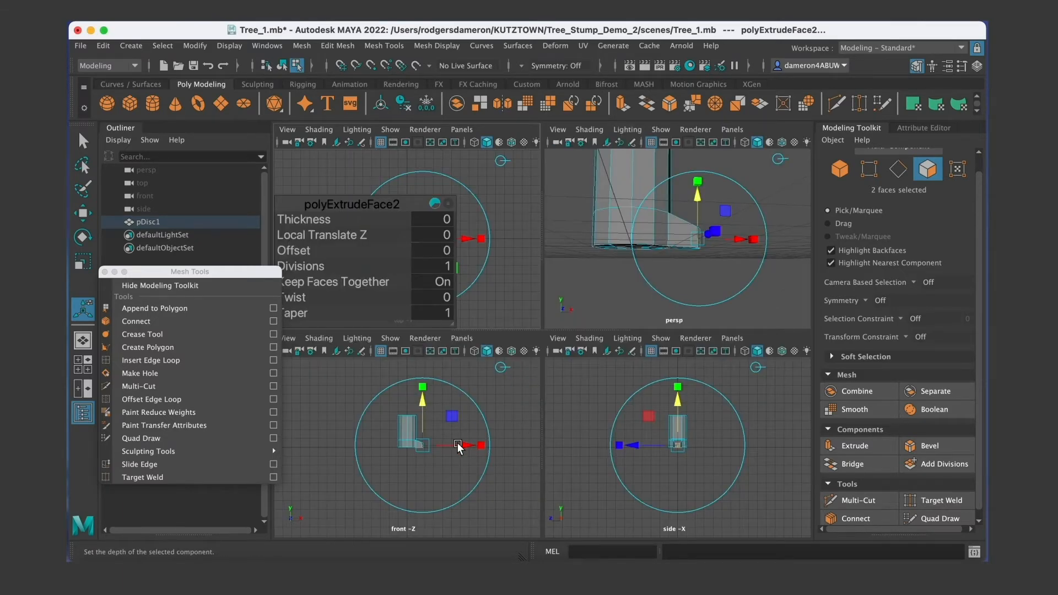
{"action": "key", "text": "space"}
{"action": "scroll", "coordinate": [596, 382], "scroll_direction": "up", "scroll_amount": 10}
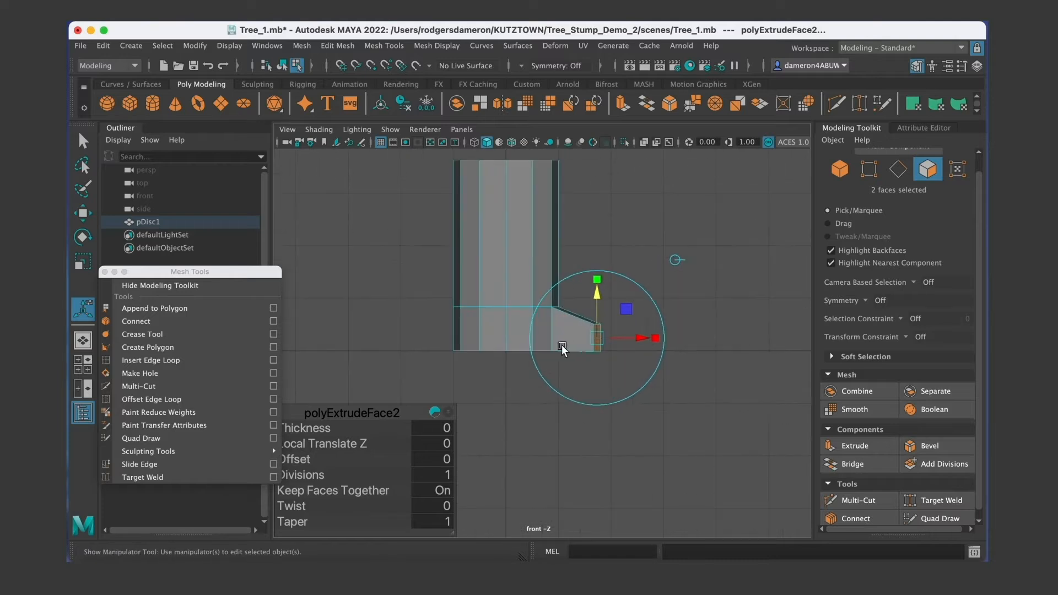
{"action": "right_click_drag", "start_coordinate": [752, 337], "coordinate": [597, 297], "text": "alt"}
{"action": "left_click_drag", "start_coordinate": [608, 285], "coordinate": [607, 280]}
{"action": "key", "text": "space"}
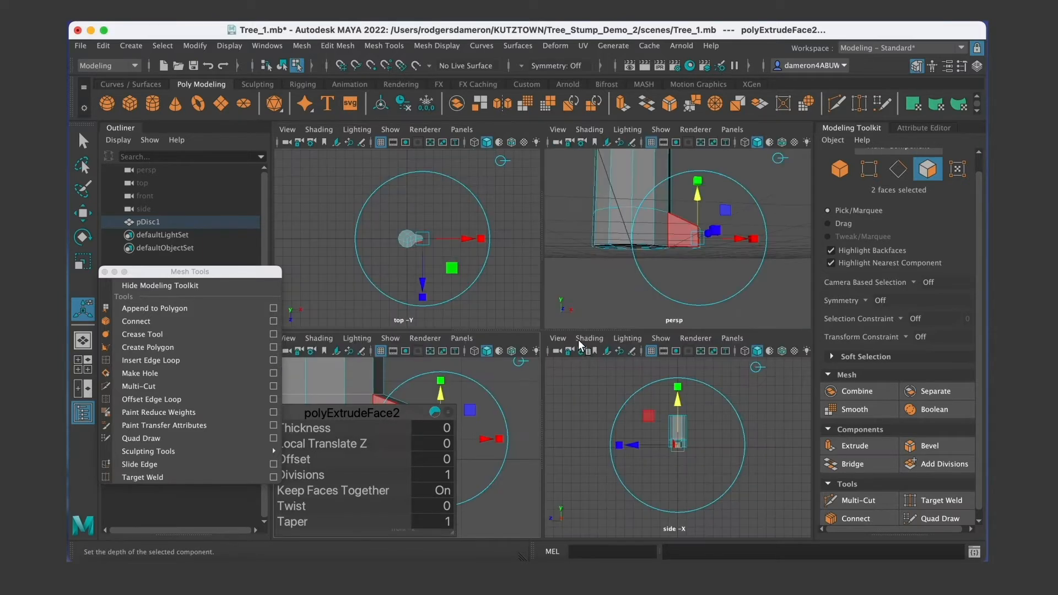
{"action": "left_click_drag", "start_coordinate": [723, 280], "coordinate": [713, 252], "text": "alt"}
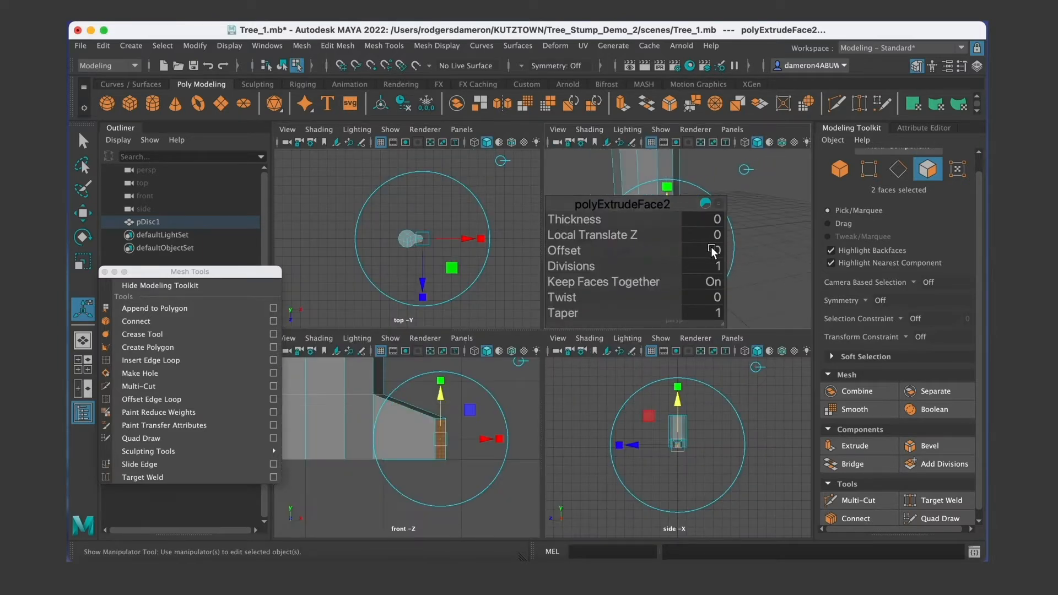
{"action": "key", "text": "space"}
{"action": "left_click_drag", "start_coordinate": [599, 349], "coordinate": [524, 333], "text": "alt"}
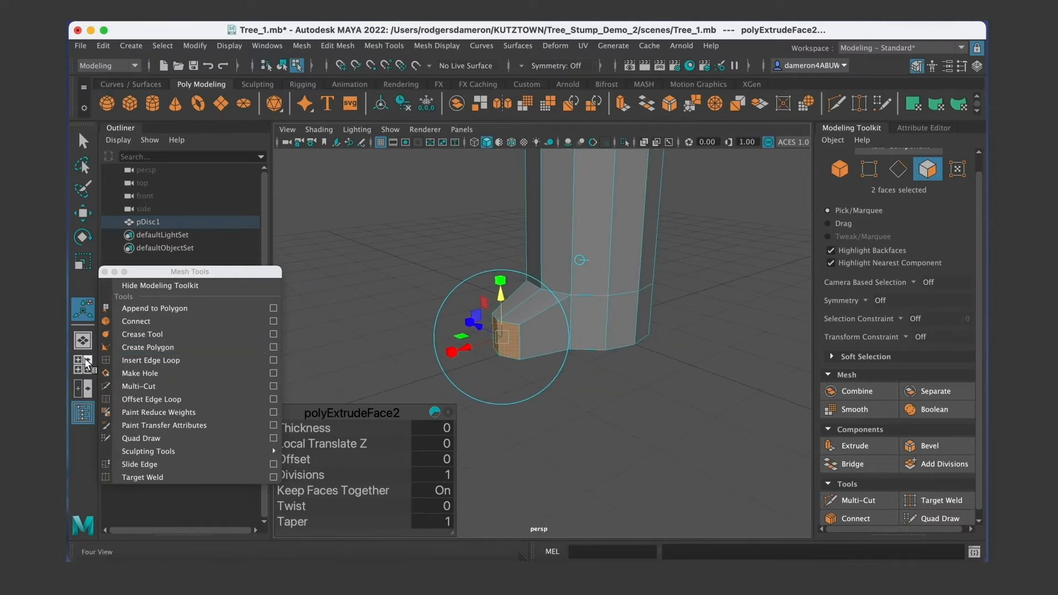
Flatten the root's two end faces into one plane by scaling them along the X axis.
{"action": "left_click_drag", "start_coordinate": [560, 339], "coordinate": [574, 359], "text": "alt"}
{"action": "middle_click_drag", "start_coordinate": [574, 359], "coordinate": [669, 253], "text": "alt"}
{"action": "left_click_drag", "start_coordinate": [668, 253], "coordinate": [602, 342], "text": "alt"}
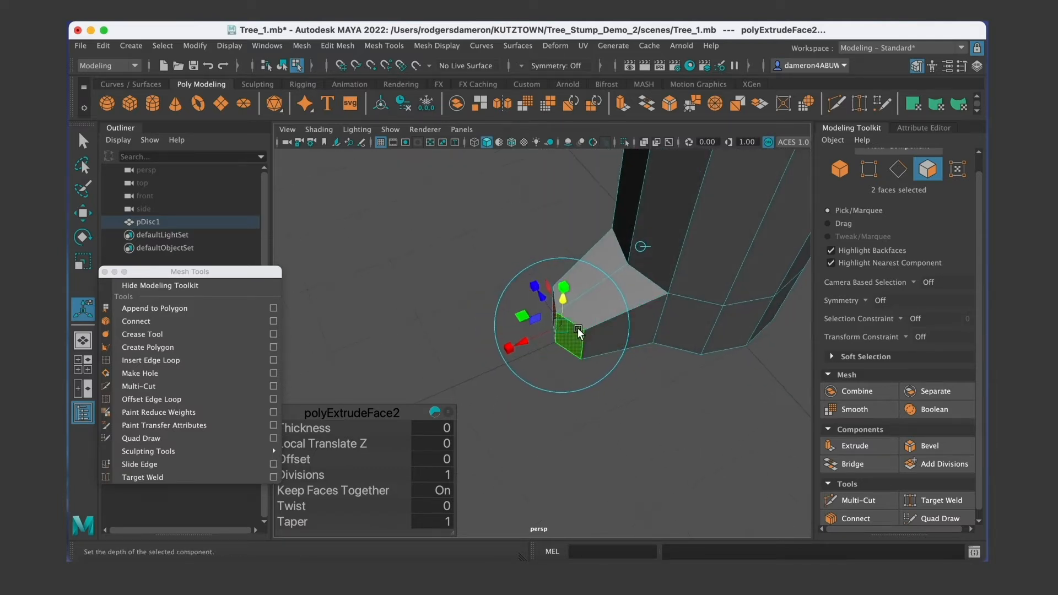
{"action": "mouse_move", "coordinate": [590, 333]}
{"action": "left_mouse_down", "text": "alt"}
{"action": "mouse_move", "coordinate": [662, 332]}
{"action": "mouse_move", "coordinate": [594, 348]}
{"action": "left_mouse_up", "text": "alt"}
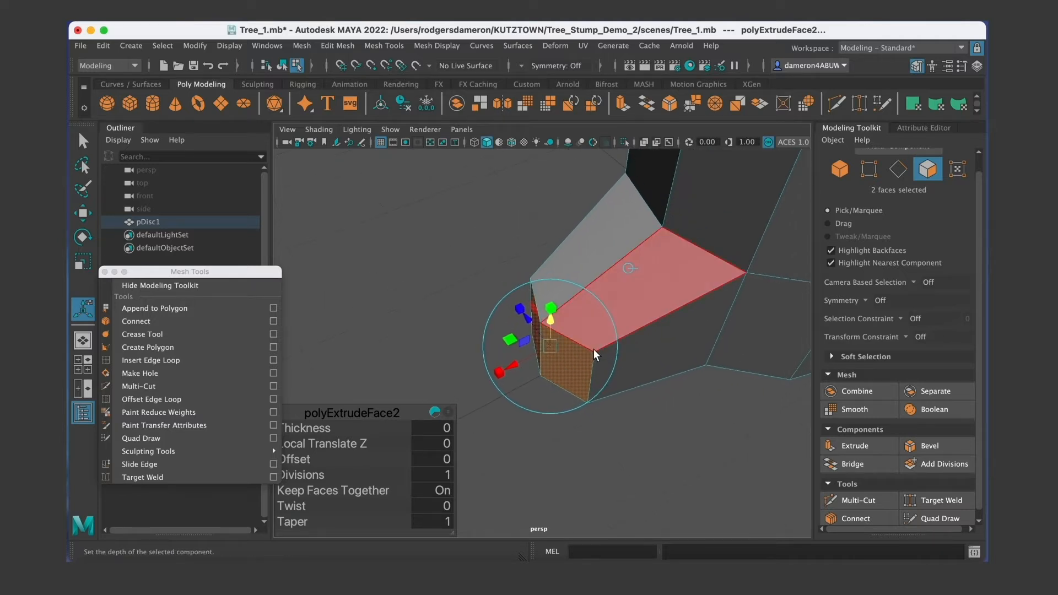
{"action": "key", "text": "q"}
{"action": "left_click", "coordinate": [586, 352]}
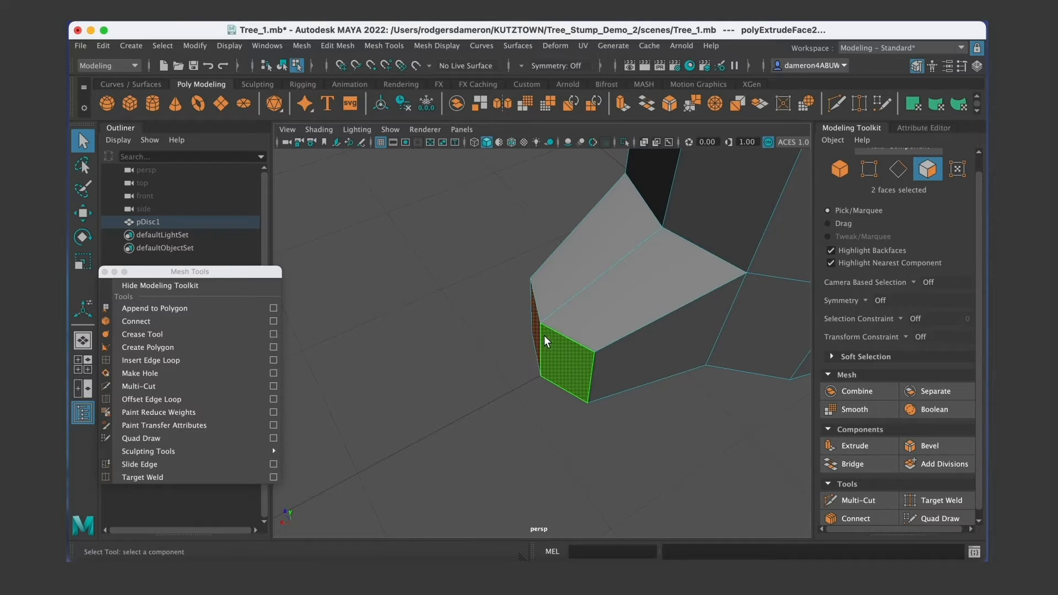
{"action": "key", "text": "e"}
{"action": "key", "text": "r"}
{"action": "left_click_drag", "start_coordinate": [581, 351], "coordinate": [537, 372], "text": "alt"}
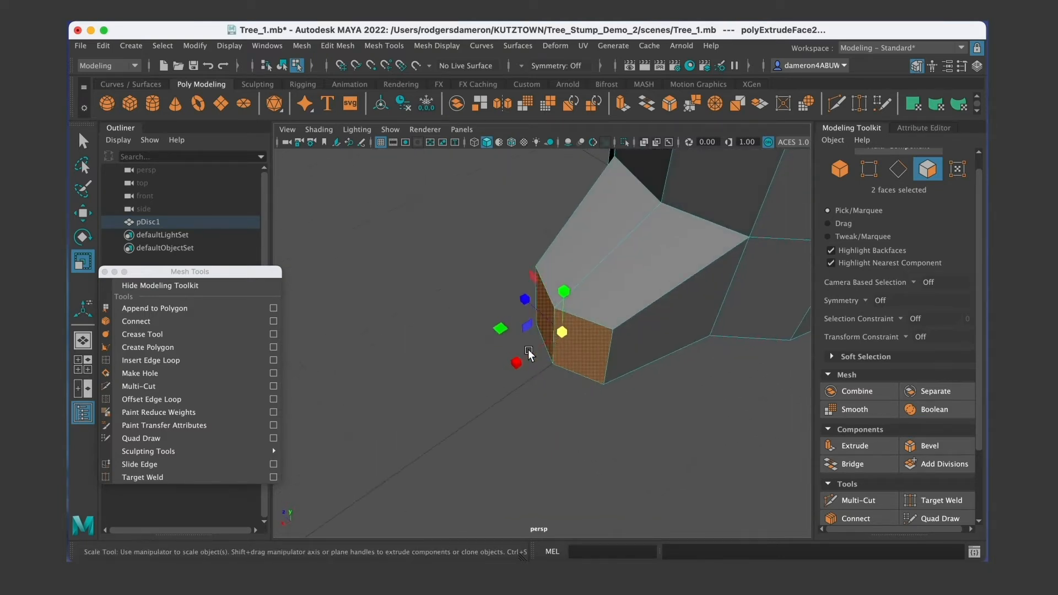
{"action": "left_click_drag", "start_coordinate": [523, 359], "coordinate": [623, 322], "text": "alt"}
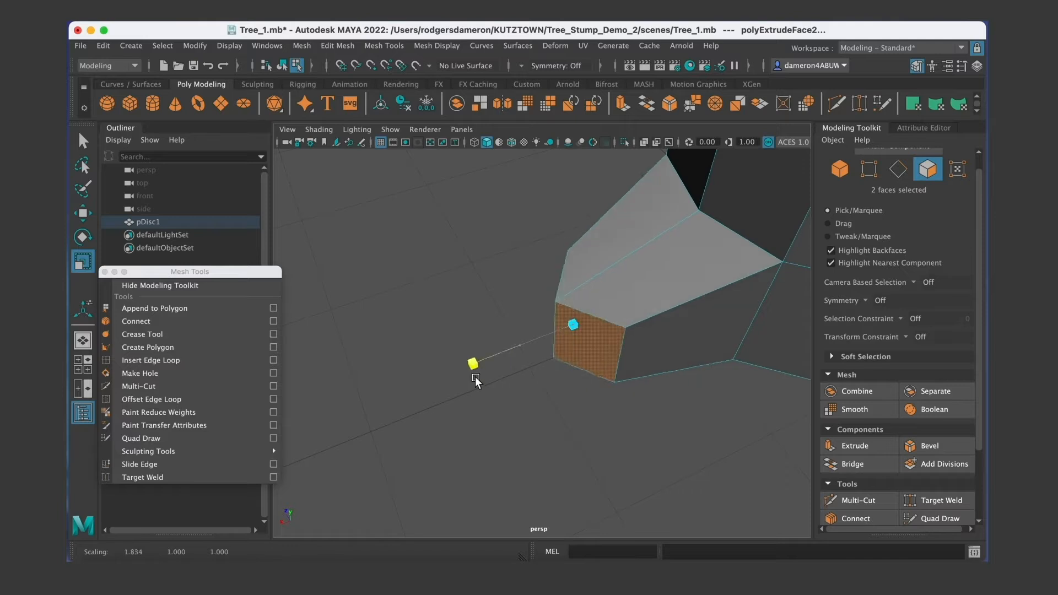
{"action": "left_click_drag", "start_coordinate": [782, 358], "coordinate": [672, 365], "text": "alt"}
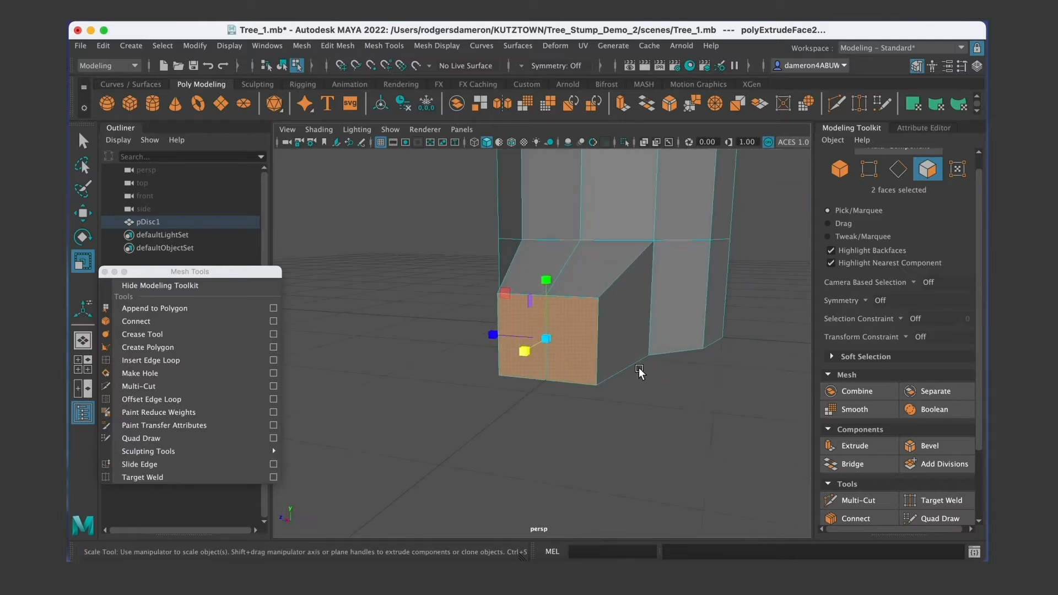
Move the flattened end faces along X back toward the trunk to shorten the root stub, and return to the Select tool.
{"action": "scroll", "coordinate": [601, 366], "scroll_direction": "up", "scroll_amount": 10}
{"action": "left_click_drag", "start_coordinate": [617, 385], "coordinate": [566, 343], "text": "alt"}
{"action": "scroll", "coordinate": [566, 343], "scroll_direction": "down", "scroll_amount": 10}
{"action": "left_click_drag", "start_coordinate": [479, 329], "coordinate": [496, 370], "text": "alt"}
{"action": "key", "text": "w"}
{"action": "left_click_drag", "start_coordinate": [431, 382], "coordinate": [499, 349]}
{"action": "left_click_drag", "start_coordinate": [465, 393], "coordinate": [569, 329]}
{"action": "key", "text": "q"}
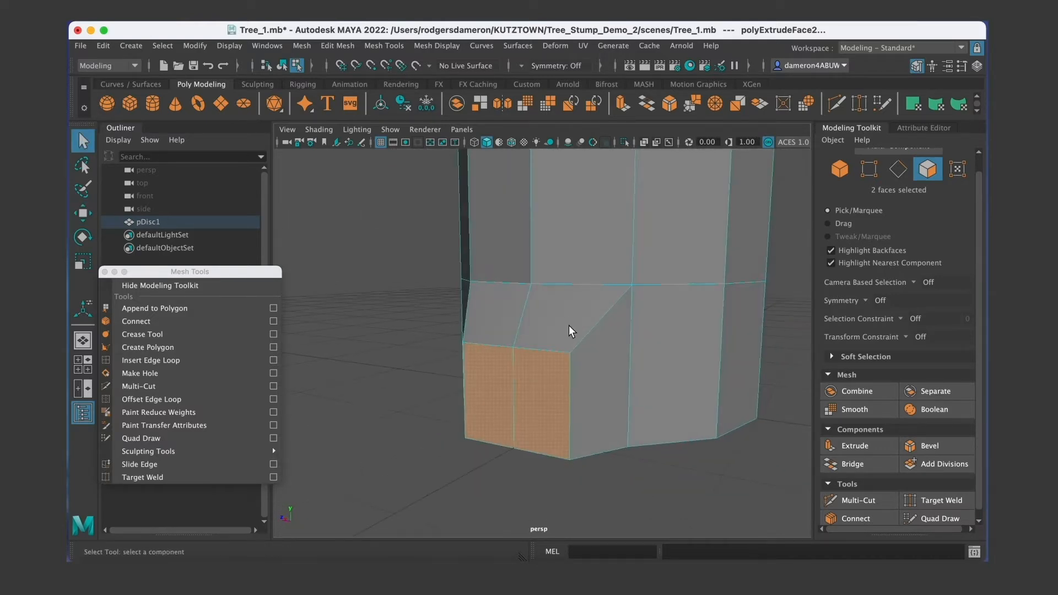
In vertex component mode, raise the vertex where the root's top centre edge meets the trunk.
{"action": "left_click_drag", "start_coordinate": [550, 345], "coordinate": [474, 340], "text": "alt"}
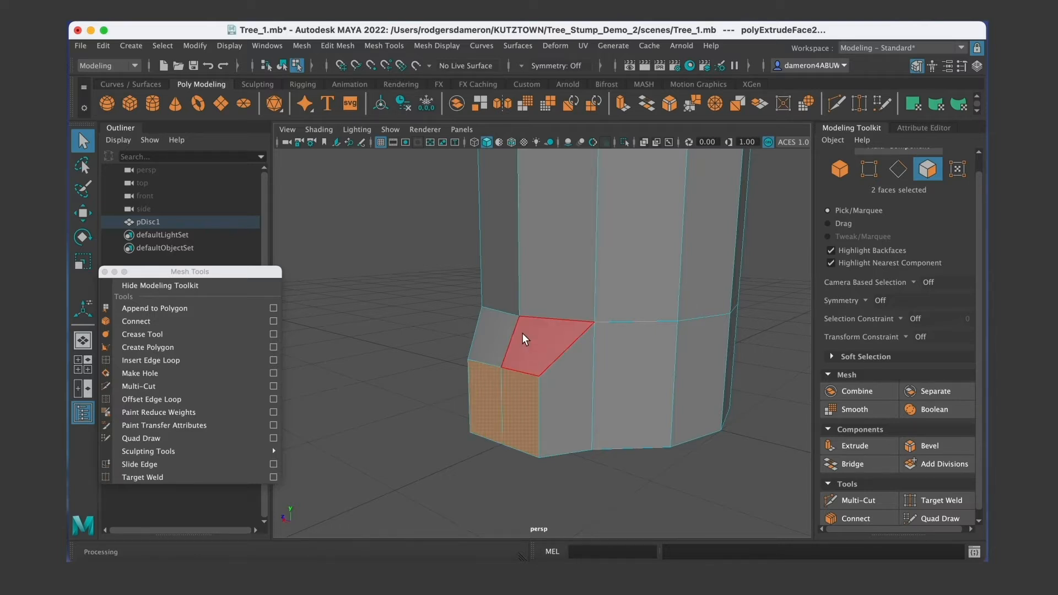
{"action": "right_click_drag", "start_coordinate": [518, 317], "coordinate": [455, 219]}
{"action": "left_click_drag", "start_coordinate": [525, 300], "coordinate": [508, 317], "text": "alt"}
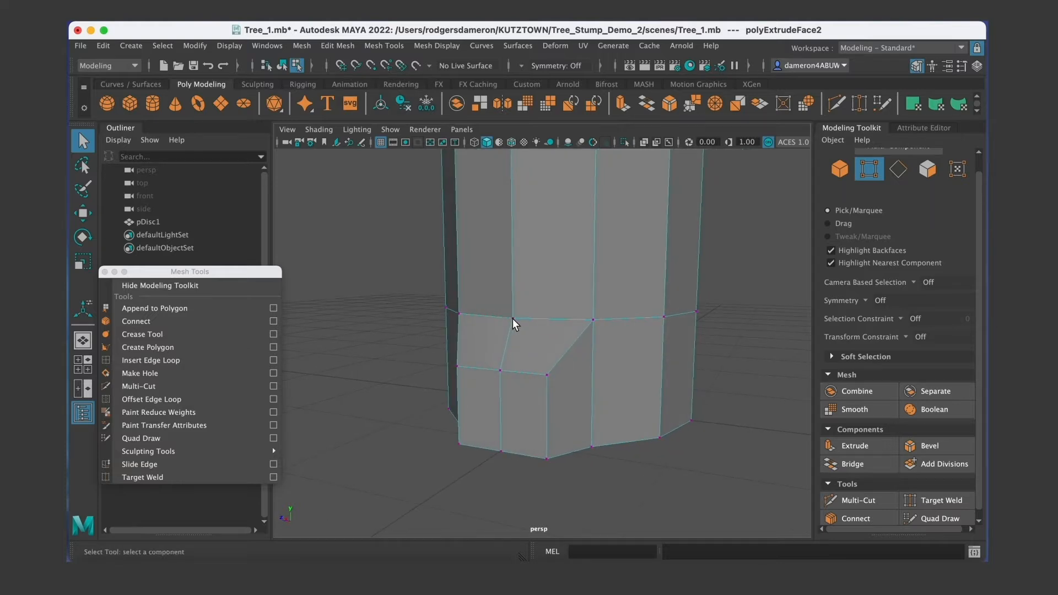
{"action": "left_click", "coordinate": [513, 319]}
{"action": "mouse_move", "coordinate": [514, 354]}
{"action": "left_mouse_down", "text": "alt"}
{"action": "mouse_move", "coordinate": [538, 353]}
{"action": "mouse_move", "coordinate": [490, 339]}
{"action": "mouse_move", "coordinate": [513, 346]}
{"action": "left_mouse_up", "text": "alt"}
{"action": "right_click_drag", "start_coordinate": [511, 336], "coordinate": [445, 225]}
{"action": "middle_click_drag", "start_coordinate": [483, 321], "coordinate": [490, 350], "text": "alt"}
{"action": "key", "text": "w"}
{"action": "left_click_drag", "start_coordinate": [497, 323], "coordinate": [479, 401], "text": "alt"}
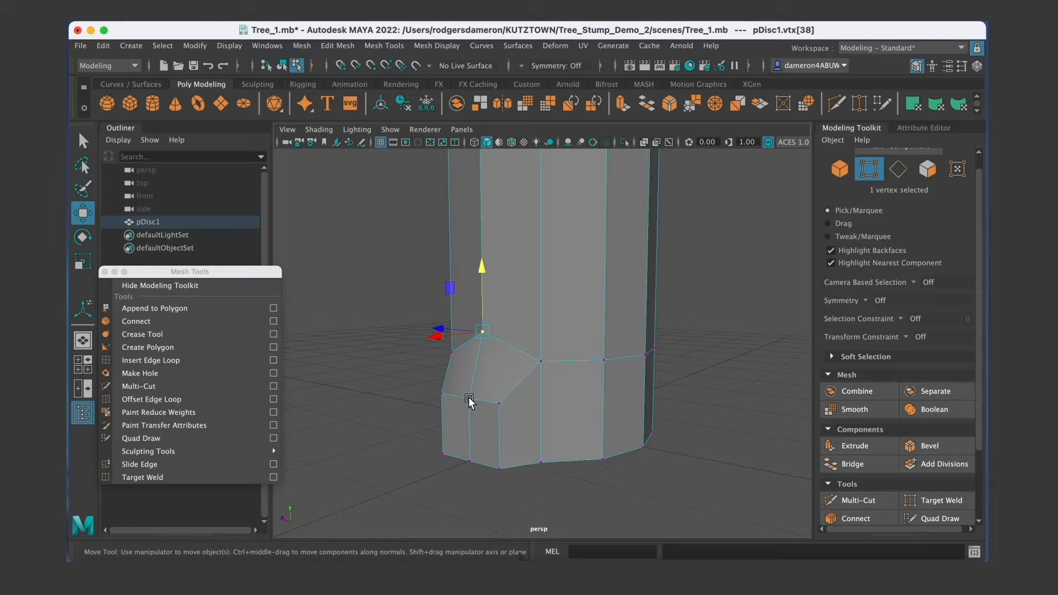
Raise the top middle vertex of the root's end faces to give the stub an arched profile.
{"action": "left_click_drag", "start_coordinate": [467, 335], "coordinate": [465, 302]}
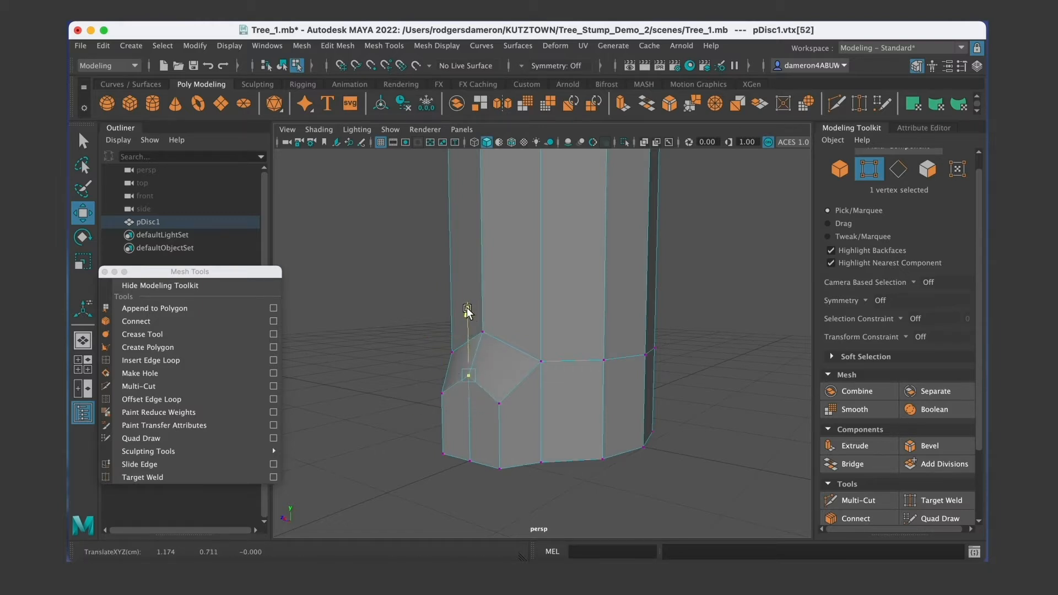
{"action": "mouse_move", "coordinate": [503, 365]}
{"action": "left_mouse_down", "text": "alt"}
{"action": "mouse_move", "coordinate": [550, 371]}
{"action": "mouse_move", "coordinate": [544, 323]}
{"action": "mouse_move", "coordinate": [460, 361]}
{"action": "mouse_move", "coordinate": [500, 356]}
{"action": "left_mouse_up", "text": "alt"}
{"action": "key", "text": "q"}
Select the two end faces of the root stub in face component mode.
{"action": "right_click_drag", "start_coordinate": [502, 356], "coordinate": [455, 302], "text": "alt"}
{"action": "left_click_drag", "start_coordinate": [471, 325], "coordinate": [456, 315], "text": "alt"}
{"action": "right_click_drag", "start_coordinate": [487, 333], "coordinate": [483, 253]}
{"action": "left_click_drag", "start_coordinate": [545, 329], "coordinate": [494, 322], "text": "alt"}
{"action": "left_click", "coordinate": [472, 316]}
{"action": "left_click", "coordinate": [487, 318]}
{"action": "left_click", "coordinate": [512, 332], "text": "shift"}
{"action": "mouse_move", "coordinate": [524, 357]}
{"action": "left_mouse_down", "text": "alt"}
{"action": "mouse_move", "coordinate": [536, 367]}
{"action": "mouse_move", "coordinate": [520, 346]}
{"action": "left_mouse_up", "text": "alt"}
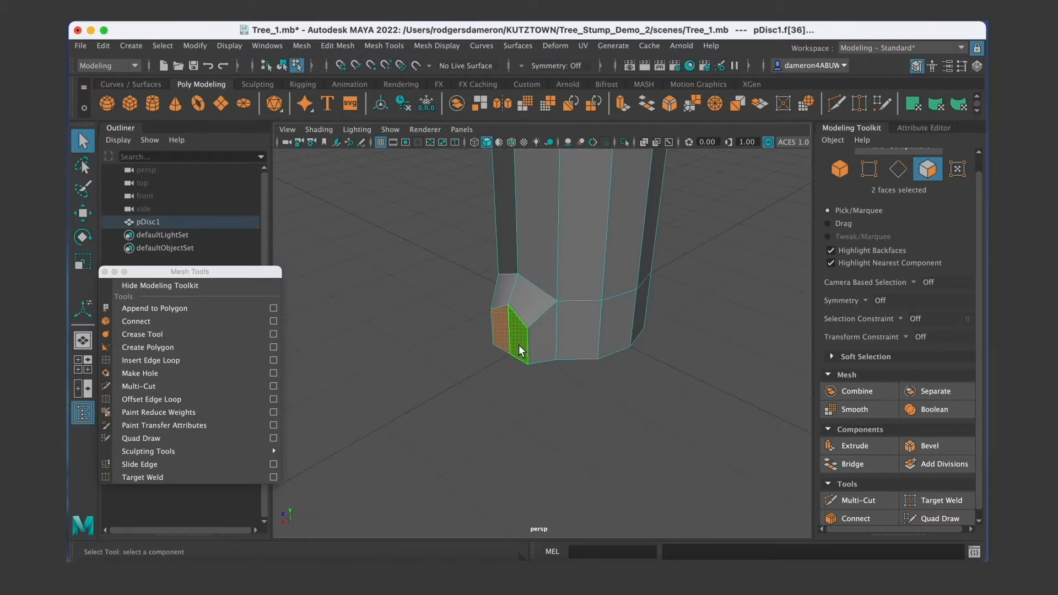
{"action": "middle_click_drag", "start_coordinate": [524, 356], "coordinate": [510, 406], "text": "alt"}
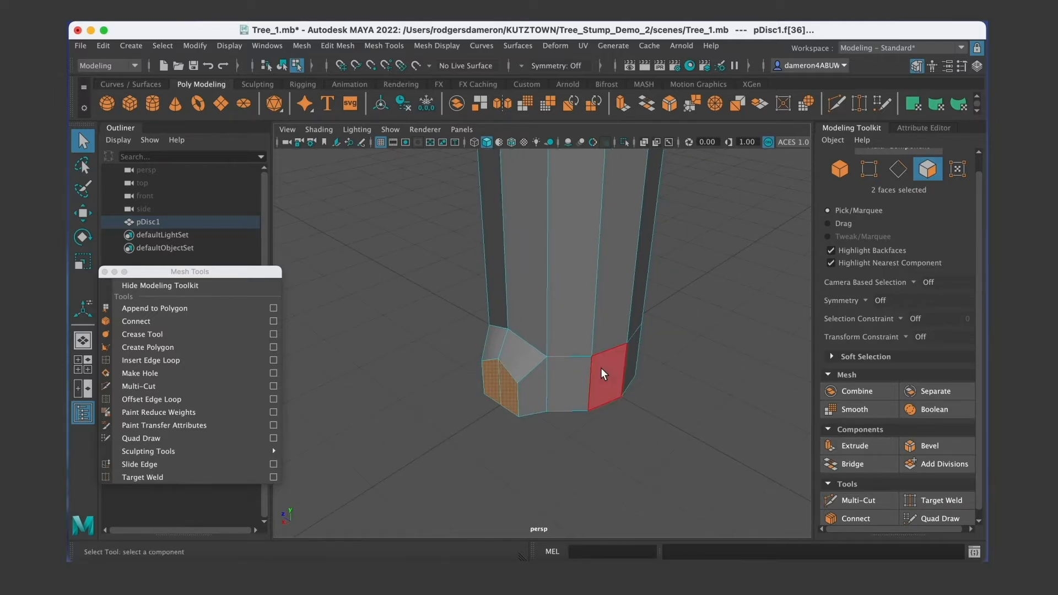
Extrude the root's two end faces farther outward along X with the Move tool to add a second root segment.
{"action": "left_click_drag", "start_coordinate": [469, 373], "coordinate": [571, 352], "text": "alt"}
{"action": "key", "text": "w"}
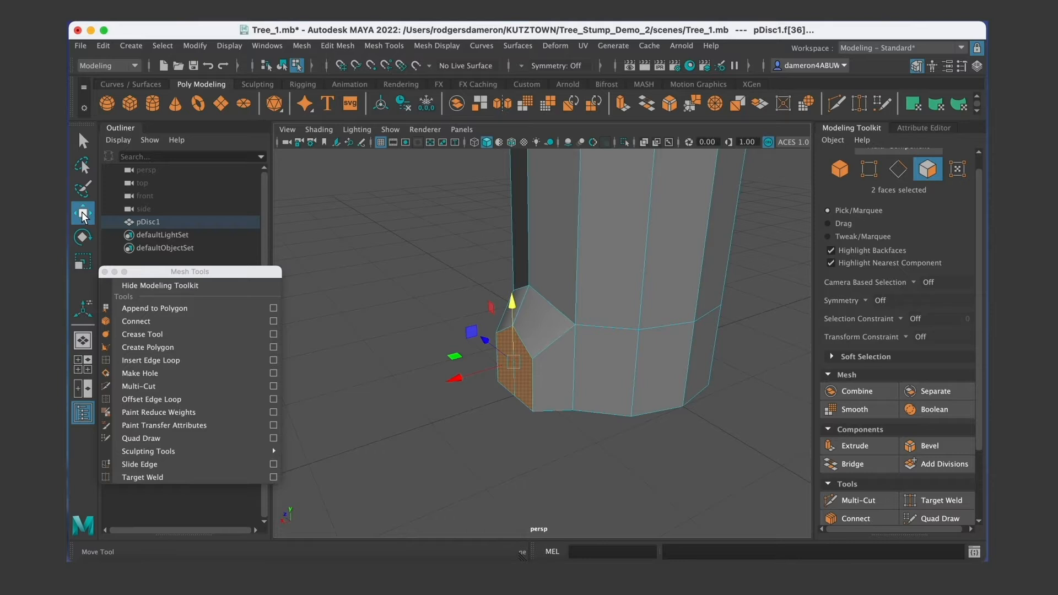
{"action": "left_click_drag", "start_coordinate": [482, 375], "coordinate": [524, 381], "text": "alt"}
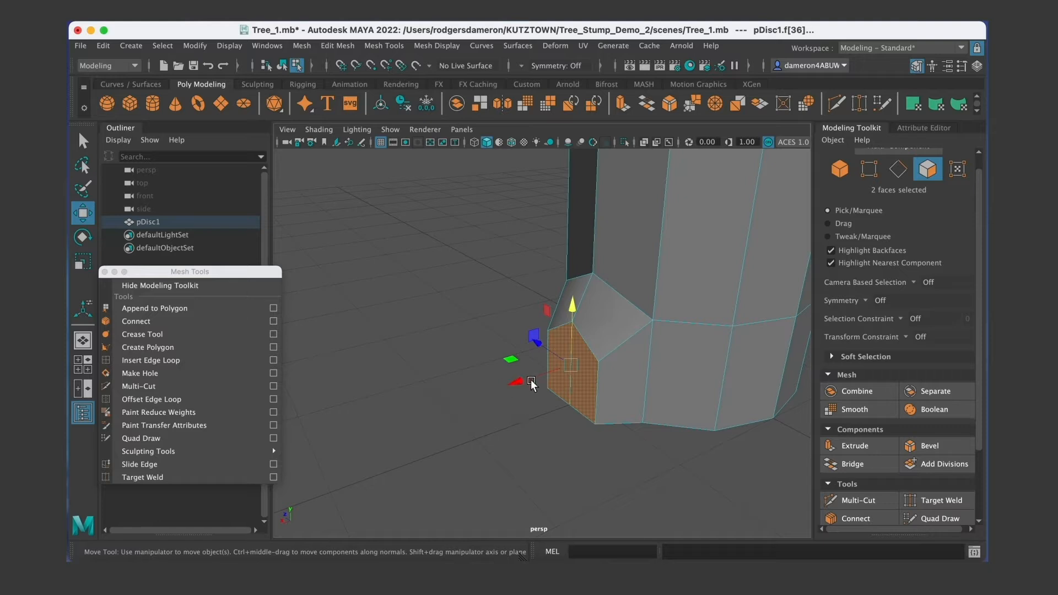
{"action": "left_click_drag", "start_coordinate": [518, 381], "coordinate": [460, 411], "text": "shift"}
{"action": "left_click_drag", "start_coordinate": [475, 409], "coordinate": [554, 393], "text": "alt"}
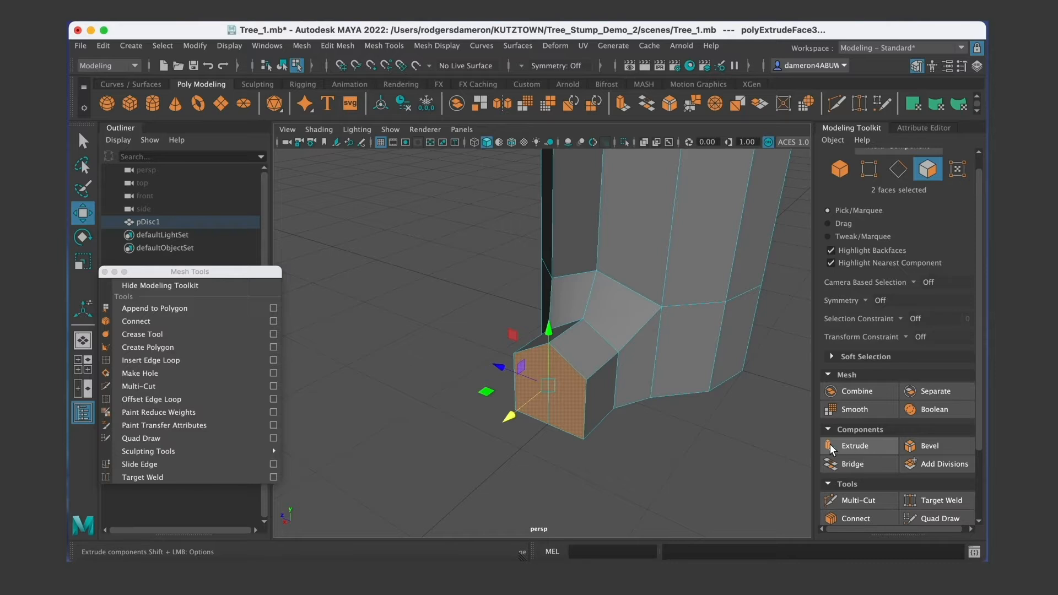
Scale down the root's end faces and lower them in the front view so their bottom edge sits on the ground line.
{"action": "left_click_drag", "start_coordinate": [650, 405], "coordinate": [528, 370], "text": "alt"}
{"action": "key", "text": "r"}
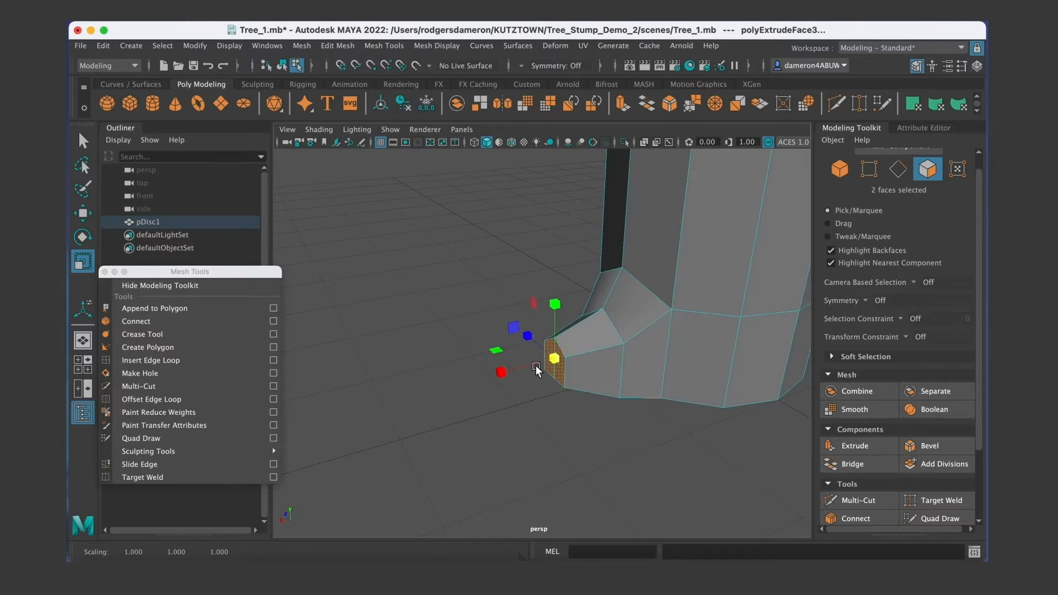
{"action": "key", "text": "w"}
{"action": "left_click_drag", "start_coordinate": [554, 307], "coordinate": [688, 373]}
{"action": "key", "text": "space"}
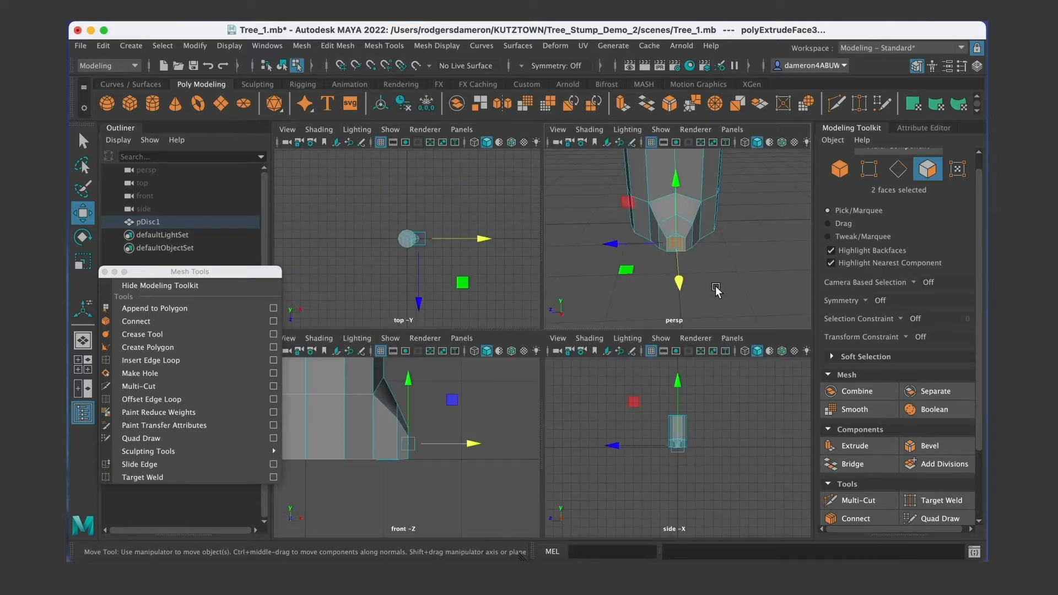
{"action": "key", "text": "space"}
{"action": "right_click_drag", "start_coordinate": [650, 393], "coordinate": [595, 353], "text": "alt"}
{"action": "left_click_drag", "start_coordinate": [617, 274], "coordinate": [618, 280]}
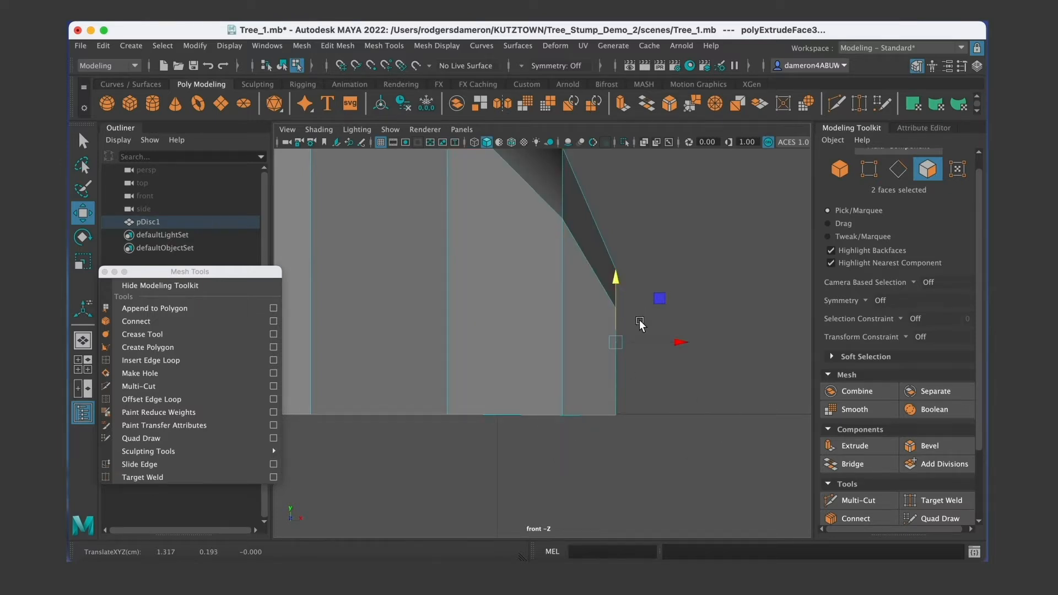
Extrude the two end faces and pull them outward along X to add a third root segment.
{"action": "key", "text": "space"}
{"action": "key", "text": "space"}
{"action": "left_click_drag", "start_coordinate": [587, 294], "coordinate": [557, 322], "text": "alt"}
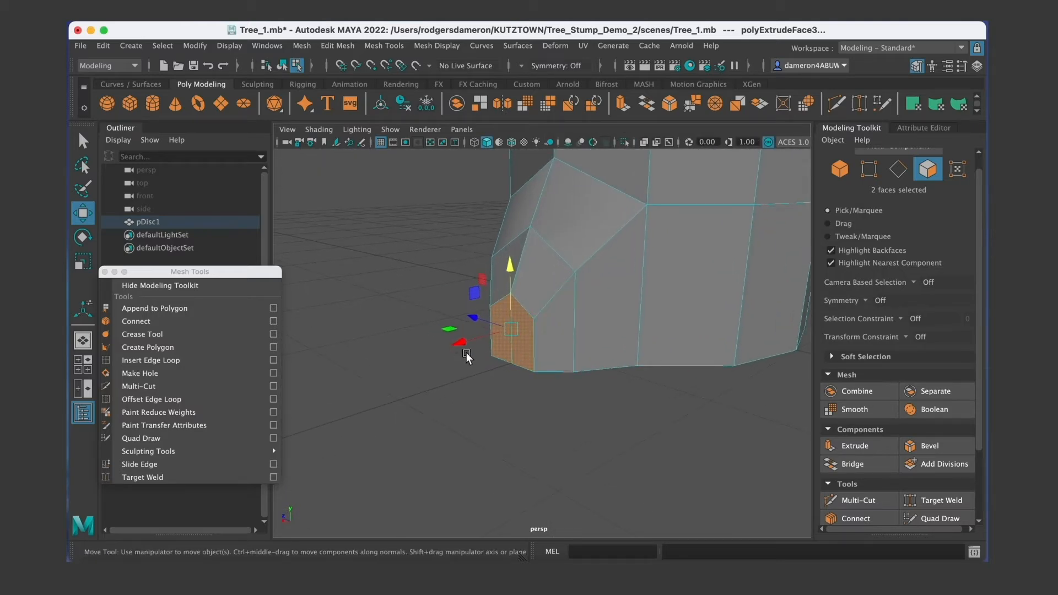
{"action": "left_click", "coordinate": [864, 444]}
{"action": "left_click_drag", "start_coordinate": [461, 343], "coordinate": [467, 365]}
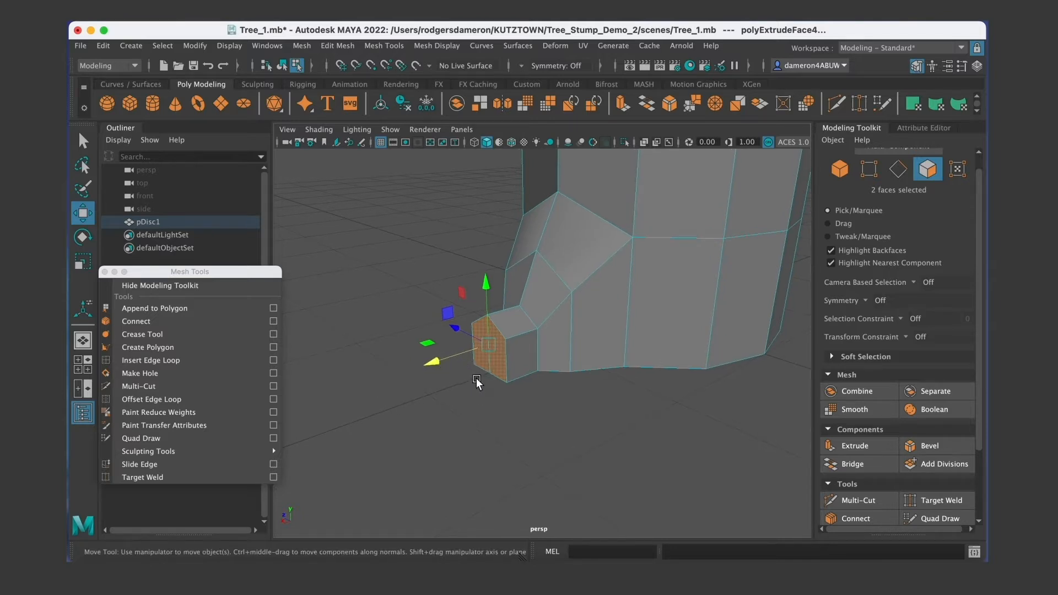
{"action": "middle_click_drag", "start_coordinate": [488, 377], "coordinate": [484, 391], "text": "alt"}
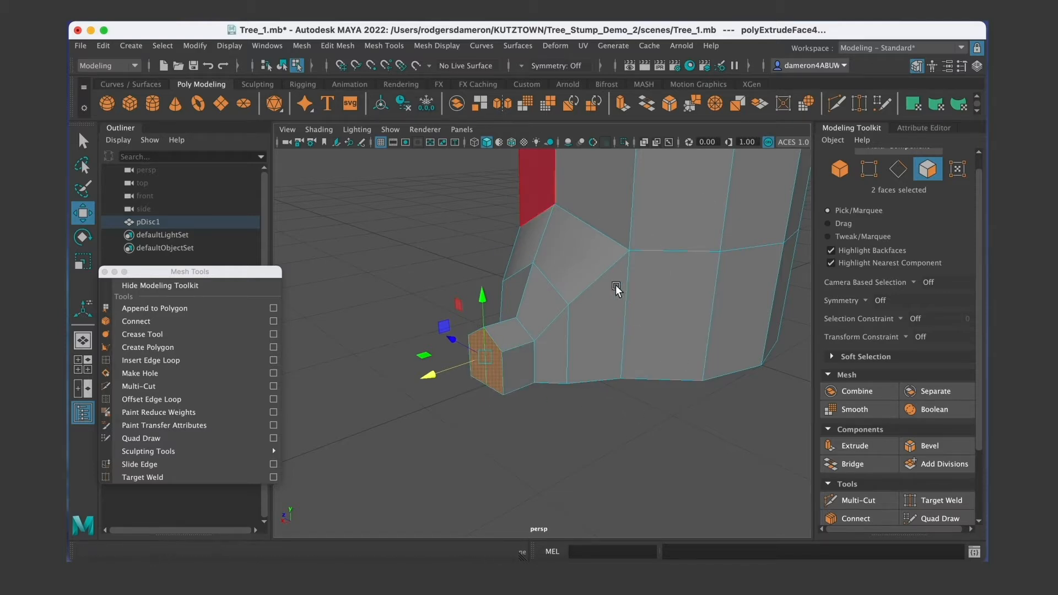
Scale the new end faces smaller to taper the root tip and lower them toward the ground.
{"action": "left_click_drag", "start_coordinate": [616, 286], "coordinate": [626, 289], "text": "alt"}
{"action": "key", "text": "r"}
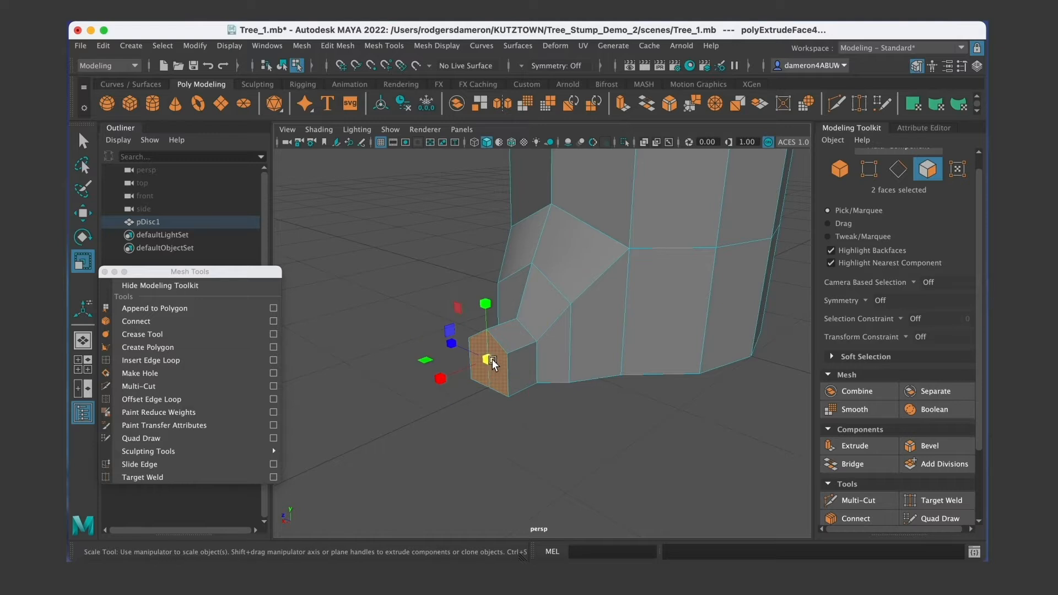
{"action": "left_click_drag", "start_coordinate": [490, 363], "coordinate": [534, 328], "text": "alt"}
{"action": "left_click_drag", "start_coordinate": [443, 321], "coordinate": [482, 325]}
{"action": "mouse_move", "coordinate": [482, 326]}
{"action": "left_mouse_down", "text": "alt"}
{"action": "mouse_move", "coordinate": [486, 347]}
{"action": "mouse_move", "coordinate": [485, 306]}
{"action": "left_mouse_up", "text": "alt"}
{"action": "key", "text": "w"}
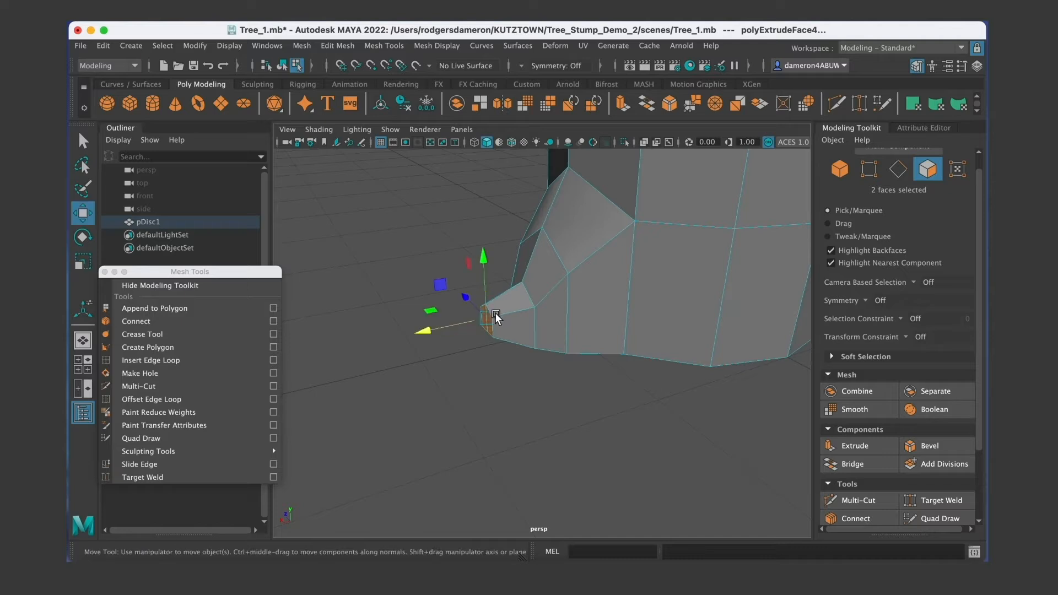
{"action": "left_click_drag", "start_coordinate": [484, 256], "coordinate": [484, 274]}
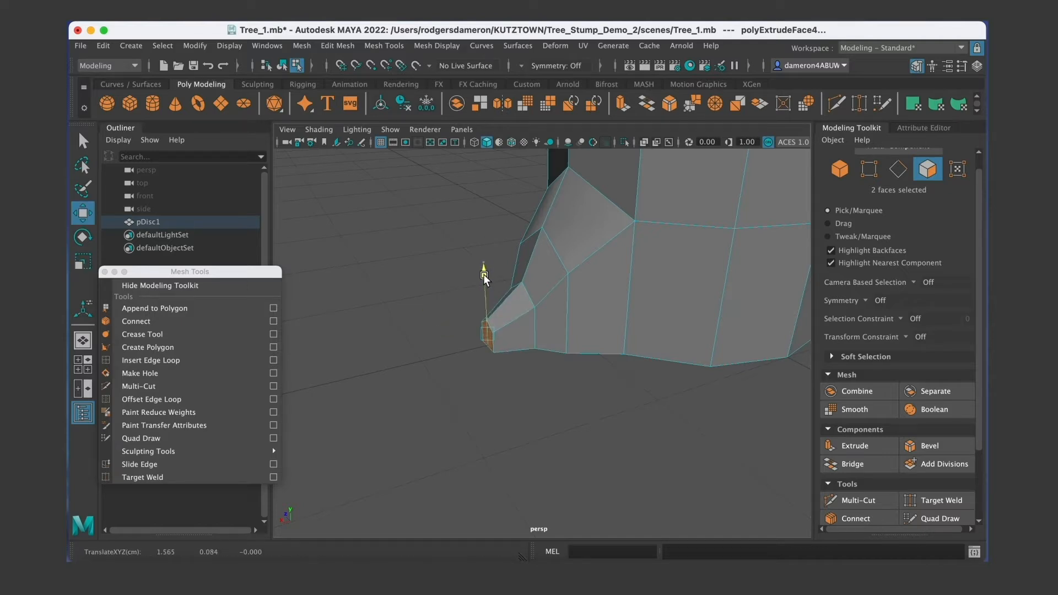
In the front view, pull the end faces back toward the trunk along X and raise their bottom edge to the ground line.
{"action": "key", "text": "space"}
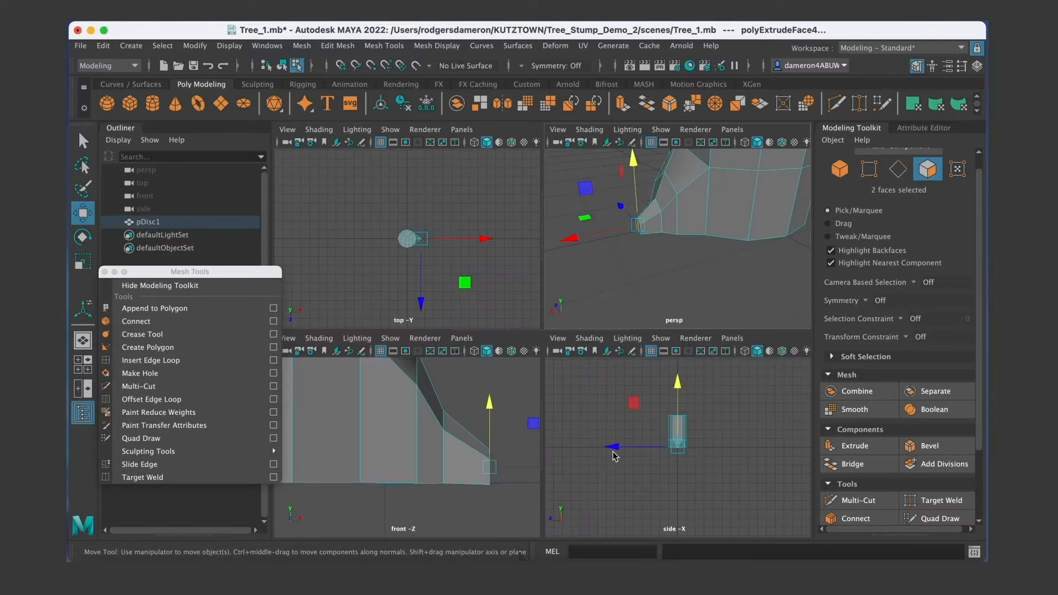
{"action": "key", "text": "space"}
{"action": "middle_click_drag", "start_coordinate": [588, 303], "coordinate": [540, 278], "text": "alt"}
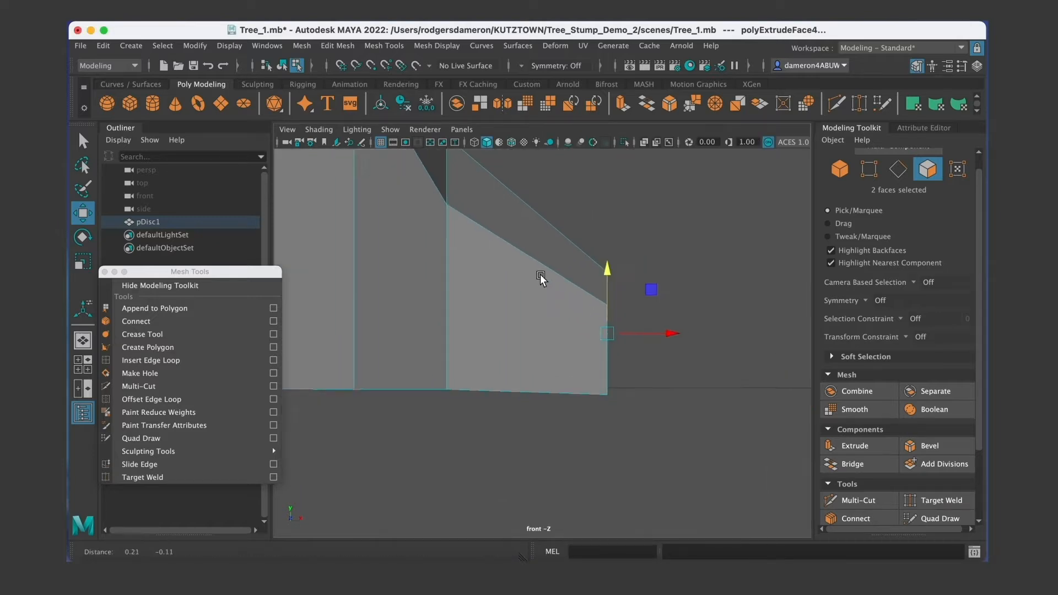
{"action": "left_click_drag", "start_coordinate": [669, 332], "coordinate": [561, 335]}
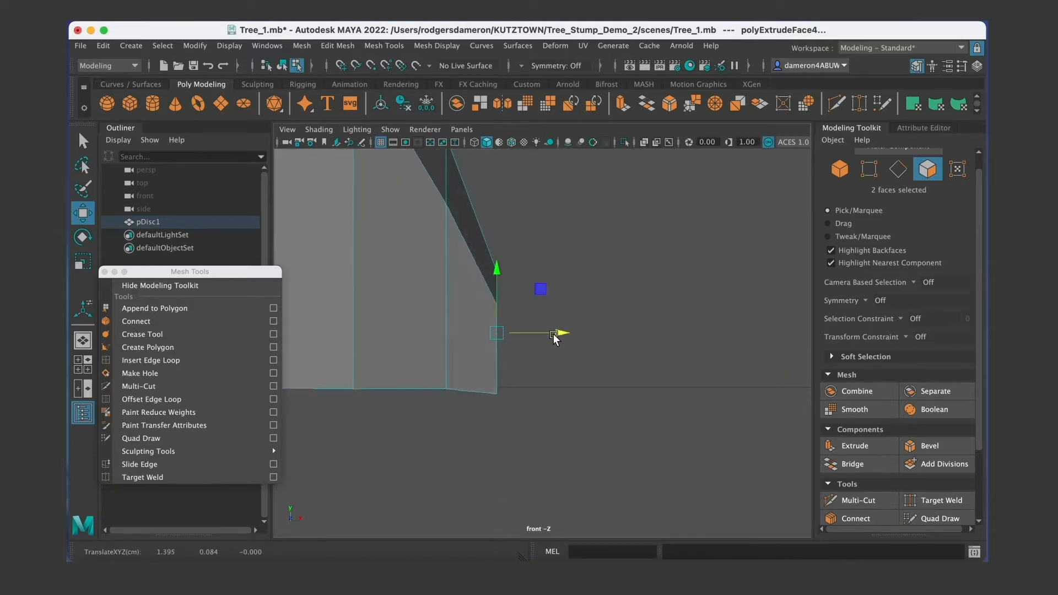
{"action": "middle_click_drag", "start_coordinate": [507, 320], "coordinate": [606, 364], "text": "alt"}
{"action": "left_click_drag", "start_coordinate": [597, 316], "coordinate": [597, 310]}
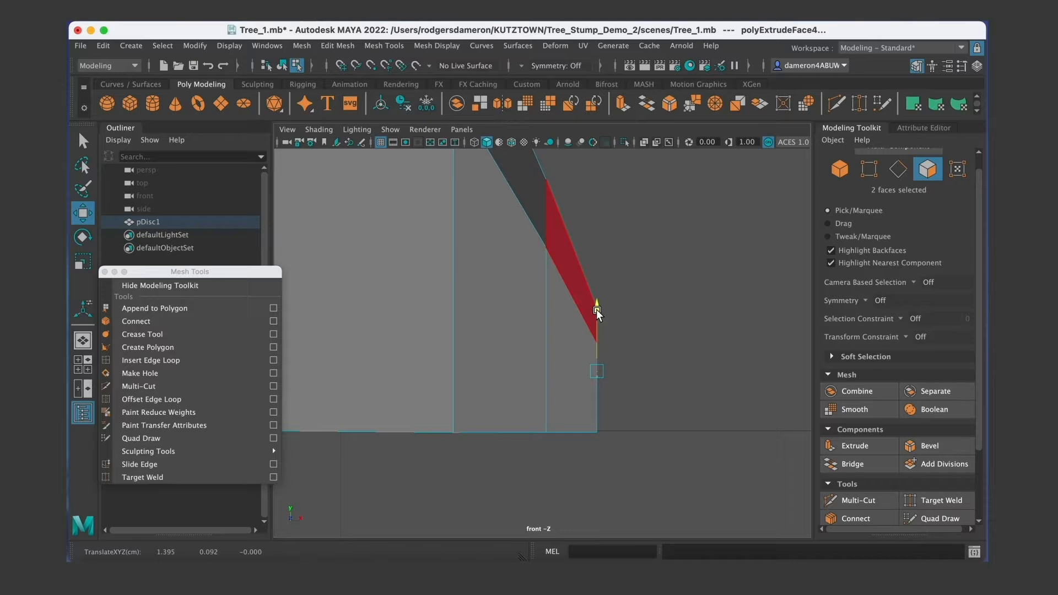
{"action": "middle_click_drag", "start_coordinate": [649, 332], "coordinate": [626, 343], "text": "alt"}
Return to object mode in the perspective view and select the whole stump.
{"action": "key", "text": "space"}
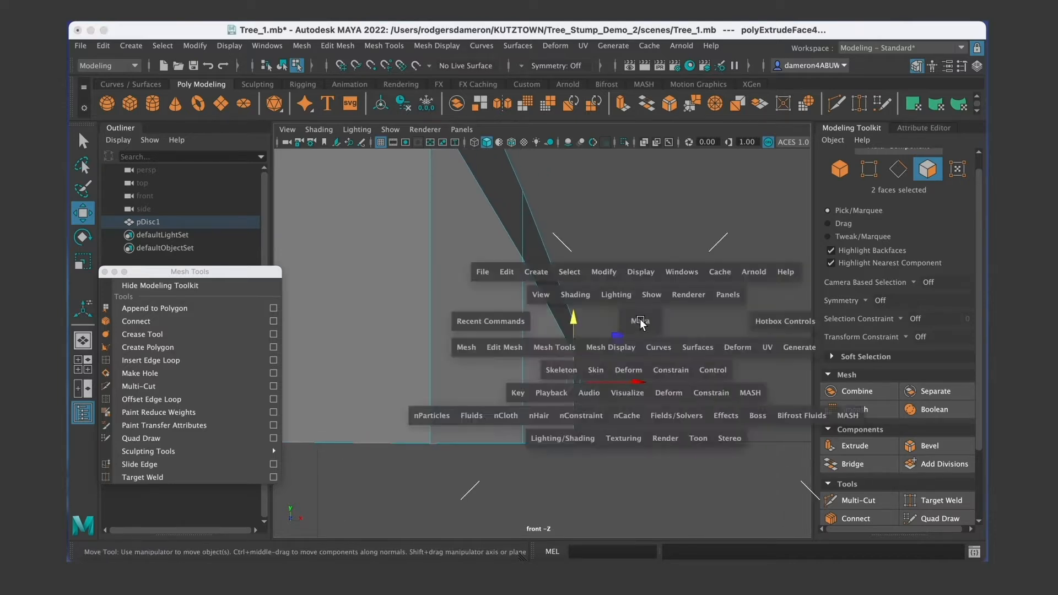
{"action": "key", "text": "space"}
{"action": "left_click_drag", "start_coordinate": [542, 294], "coordinate": [496, 342], "text": "alt"}
{"action": "key", "text": "q"}
{"action": "right_click_drag", "start_coordinate": [493, 219], "coordinate": [540, 207]}
{"action": "right_click_drag", "start_coordinate": [580, 265], "coordinate": [583, 269]}
{"action": "left_click", "coordinate": [637, 358]}
{"action": "left_click", "coordinate": [525, 326]}
{"action": "left_click_drag", "start_coordinate": [594, 338], "coordinate": [571, 367], "text": "alt"}
{"action": "right_click_drag", "start_coordinate": [570, 367], "coordinate": [494, 335], "text": "alt"}
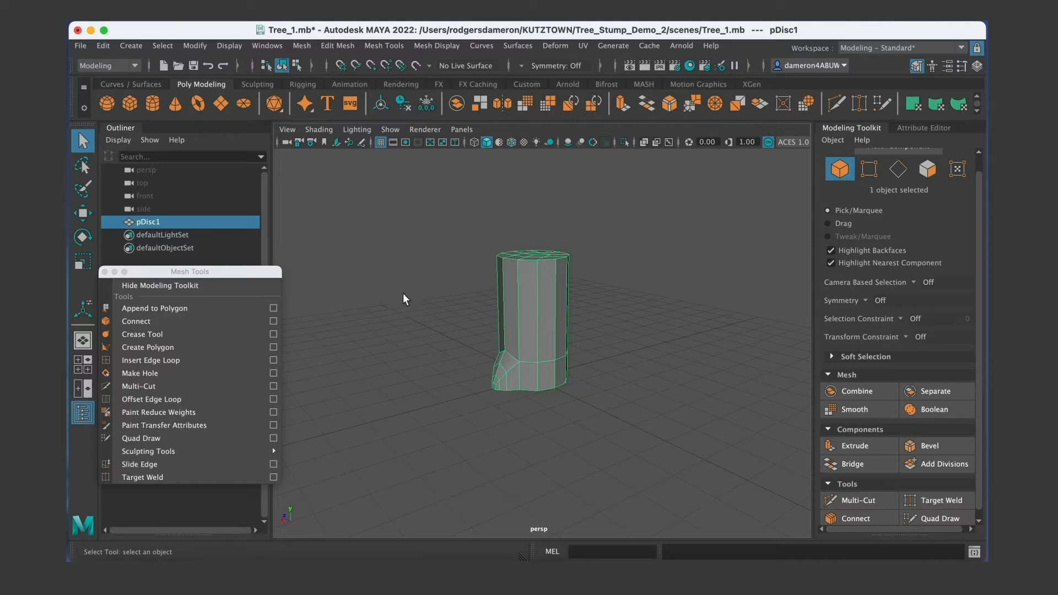
{"action": "left_click_drag", "start_coordinate": [512, 355], "coordinate": [558, 361], "text": "alt"}
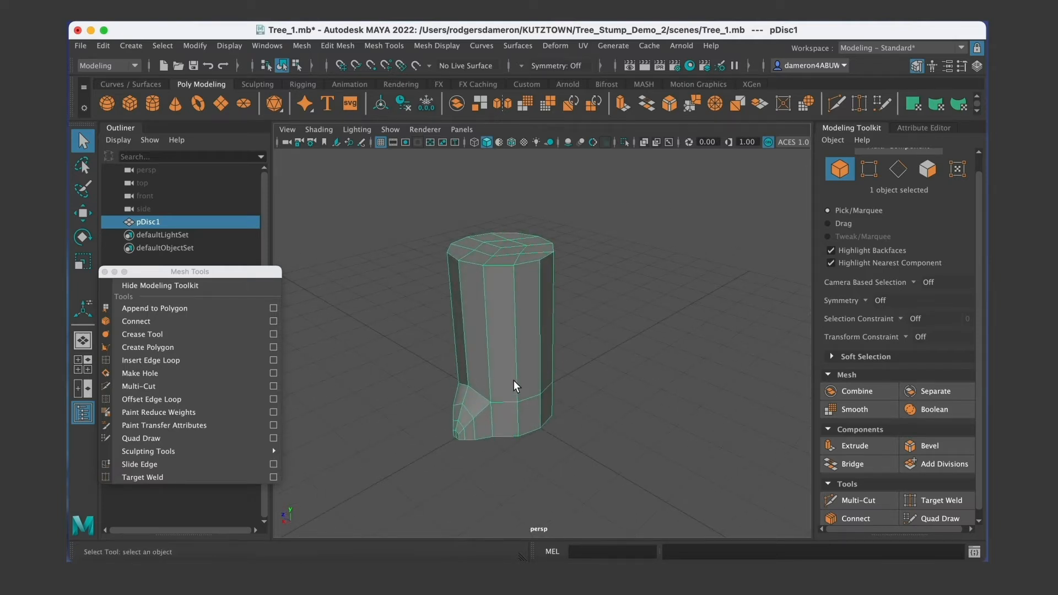
{"action": "left_click_drag", "start_coordinate": [514, 379], "coordinate": [513, 377], "text": "alt"}
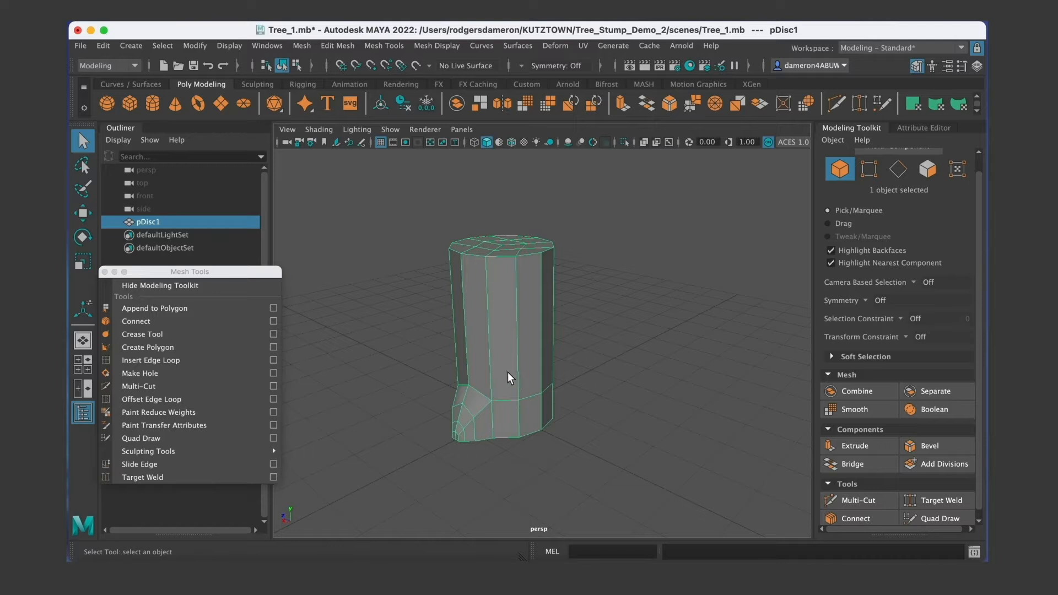
Turn on smooth mesh preview for the stump and inspect the rounded trunk and root from several angles.
{"action": "key", "text": "3"}
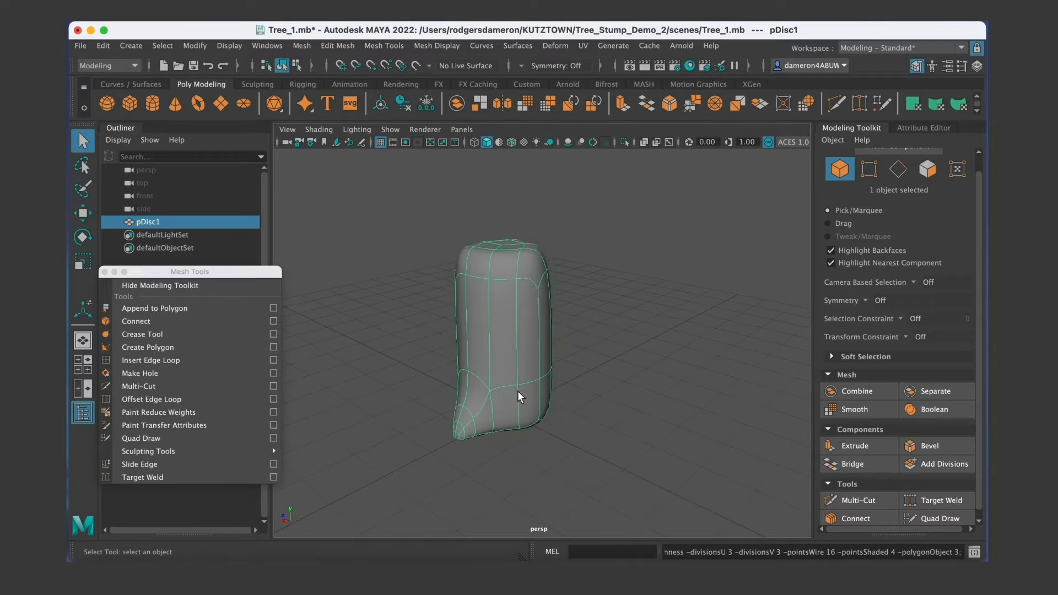
{"action": "scroll", "coordinate": [520, 392], "scroll_direction": "up", "scroll_amount": 5}
{"action": "left_click_drag", "start_coordinate": [513, 370], "coordinate": [512, 383], "text": "alt"}
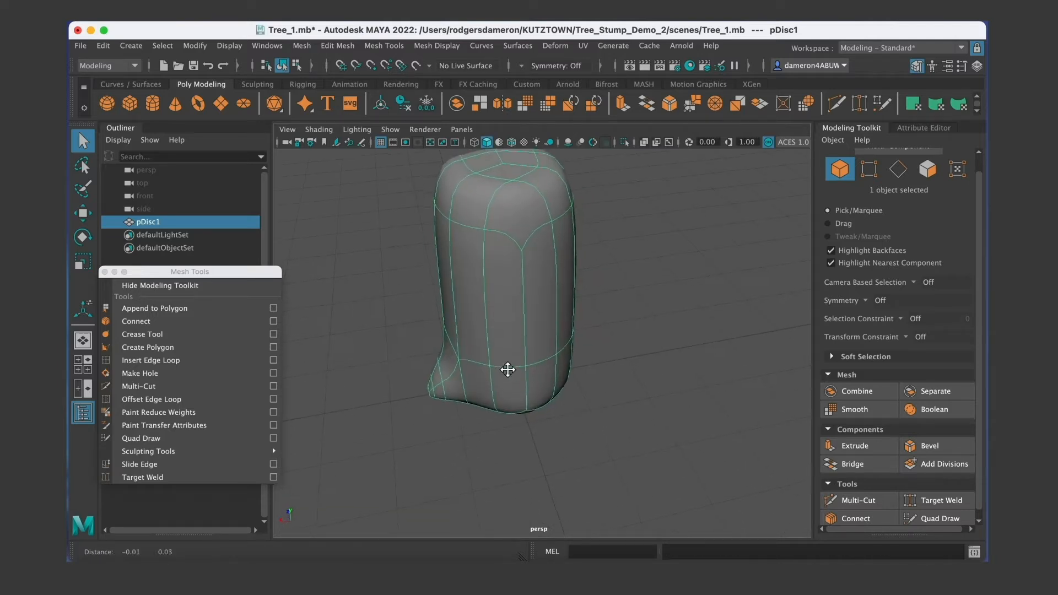
{"action": "middle_click_drag", "start_coordinate": [505, 366], "coordinate": [517, 404], "text": "alt"}
{"action": "left_click_drag", "start_coordinate": [503, 395], "coordinate": [538, 379], "text": "alt"}
{"action": "middle_click_drag", "start_coordinate": [515, 386], "coordinate": [508, 339], "text": "alt"}
{"action": "scroll", "coordinate": [496, 341], "scroll_direction": "down", "scroll_amount": 3}
{"action": "mouse_move", "coordinate": [468, 347]}
{"action": "left_mouse_down", "text": "alt"}
{"action": "mouse_move", "coordinate": [442, 352]}
{"action": "mouse_move", "coordinate": [463, 358]}
{"action": "left_mouse_up", "text": "alt"}
{"action": "middle_click_drag", "start_coordinate": [485, 353], "coordinate": [477, 383], "text": "alt"}
{"action": "scroll", "coordinate": [502, 374], "scroll_direction": "down", "scroll_amount": 3}
{"action": "left_click_drag", "start_coordinate": [500, 369], "coordinate": [559, 354], "text": "alt"}
{"action": "scroll", "coordinate": [486, 340], "scroll_direction": "up", "scroll_amount": 5}
{"action": "left_click_drag", "start_coordinate": [496, 339], "coordinate": [554, 319], "text": "alt"}
Compare the stump's unsmoothed and smoothed display, viewing the smoothed form with the mesh deselected.
{"action": "right_click_drag", "start_coordinate": [510, 311], "coordinate": [576, 191]}
{"action": "left_click", "coordinate": [668, 255]}
{"action": "left_click_drag", "start_coordinate": [636, 301], "coordinate": [538, 371], "text": "alt"}
{"action": "left_click", "coordinate": [568, 338]}
{"action": "key", "text": "1"}
{"action": "key", "text": "3"}
{"action": "middle_click_drag", "start_coordinate": [539, 370], "coordinate": [469, 362], "text": "alt"}
{"action": "left_click_drag", "start_coordinate": [470, 363], "coordinate": [501, 358], "text": "alt"}
{"action": "left_click", "coordinate": [704, 362]}
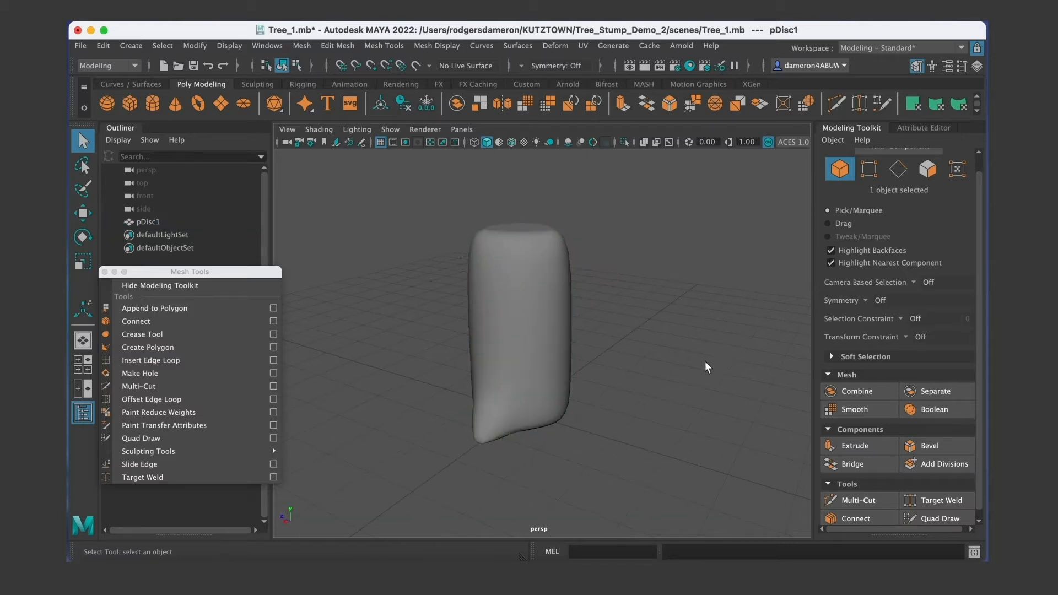
{"action": "left_click_drag", "start_coordinate": [648, 403], "coordinate": [600, 381], "text": "alt"}
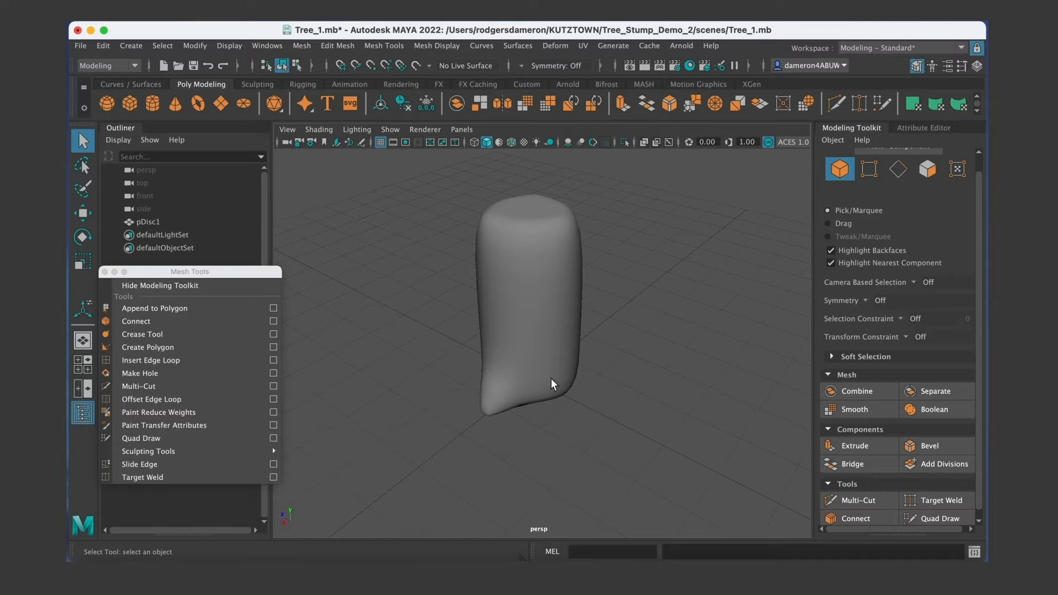
{"action": "left_click", "coordinate": [521, 352]}
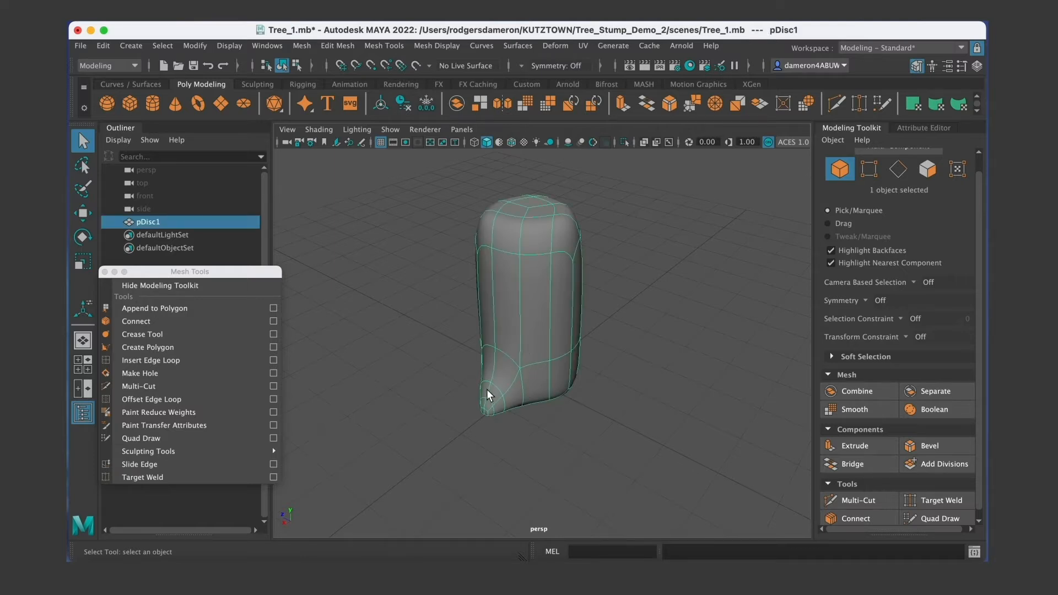
With smooth preview off, select the root tip's vertical centre edge and move it slightly outward along X.
{"action": "key", "text": "1"}
{"action": "left_click_drag", "start_coordinate": [503, 411], "coordinate": [550, 407], "text": "alt"}
{"action": "middle_click_drag", "start_coordinate": [550, 406], "coordinate": [525, 305], "text": "alt"}
{"action": "left_click_drag", "start_coordinate": [525, 305], "coordinate": [561, 335], "text": "alt"}
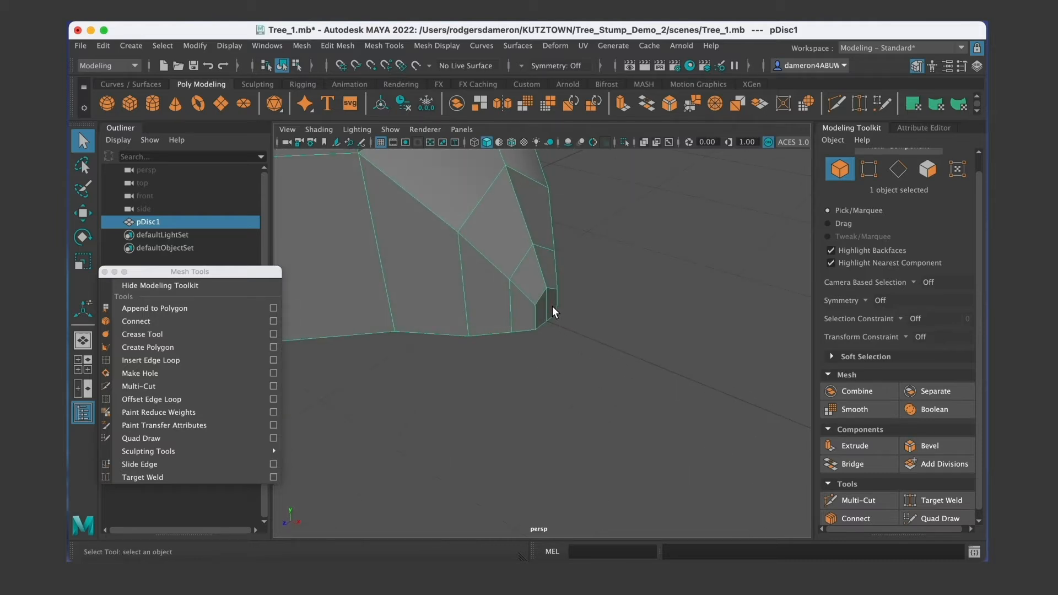
{"action": "right_click_drag", "start_coordinate": [541, 304], "coordinate": [530, 203]}
{"action": "left_click_drag", "start_coordinate": [577, 316], "coordinate": [521, 338], "text": "alt"}
{"action": "left_click", "coordinate": [515, 315]}
{"action": "key", "text": "w"}
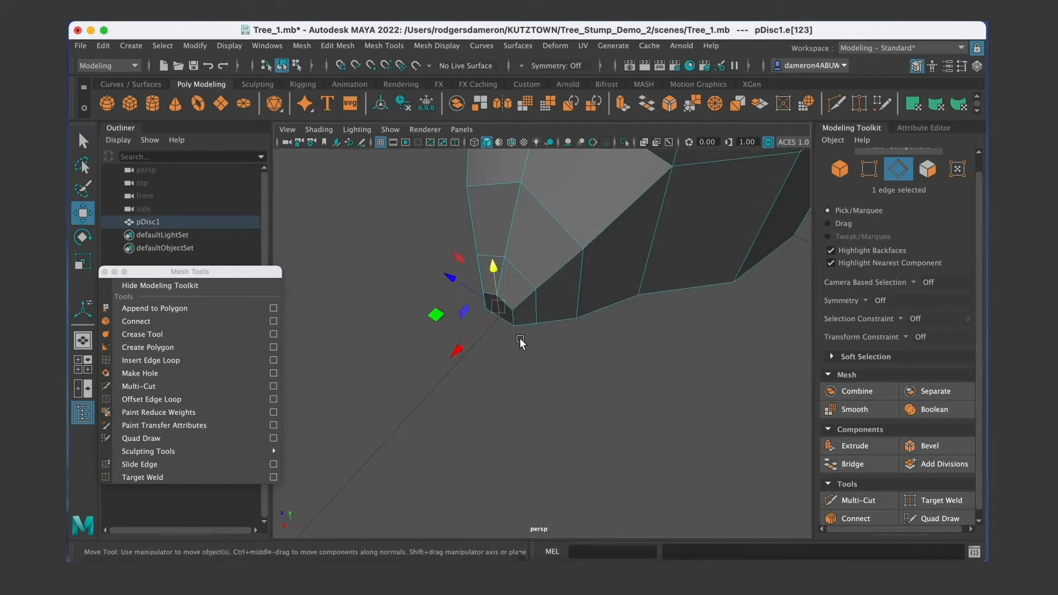
{"action": "left_click_drag", "start_coordinate": [457, 355], "coordinate": [447, 364]}
{"action": "key", "text": "q"}
Check the root in smooth preview, and return the stump to unsmoothed display in object mode.
{"action": "left_click_drag", "start_coordinate": [580, 350], "coordinate": [498, 300], "text": "alt"}
{"action": "key", "text": "3"}
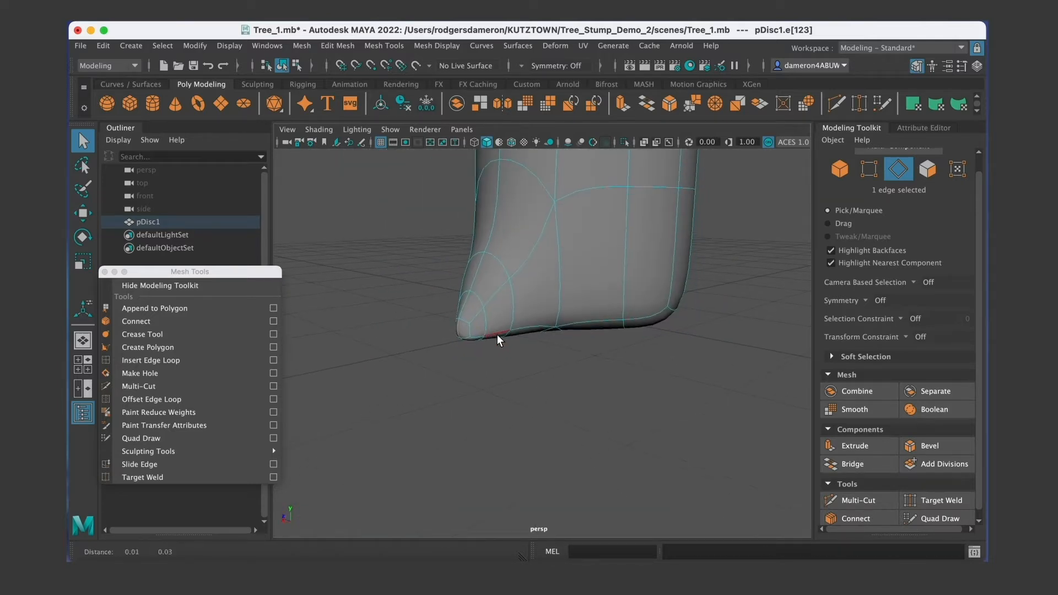
{"action": "left_click", "coordinate": [547, 379]}
{"action": "left_click_drag", "start_coordinate": [548, 378], "coordinate": [504, 349], "text": "alt"}
{"action": "key", "text": "1"}
{"action": "right_click_drag", "start_coordinate": [457, 218], "coordinate": [512, 226]}
{"action": "mouse_move", "coordinate": [530, 343]}
{"action": "left_mouse_down", "text": "alt"}
{"action": "mouse_move", "coordinate": [520, 352]}
{"action": "mouse_move", "coordinate": [541, 347]}
{"action": "left_mouse_up", "text": "alt"}
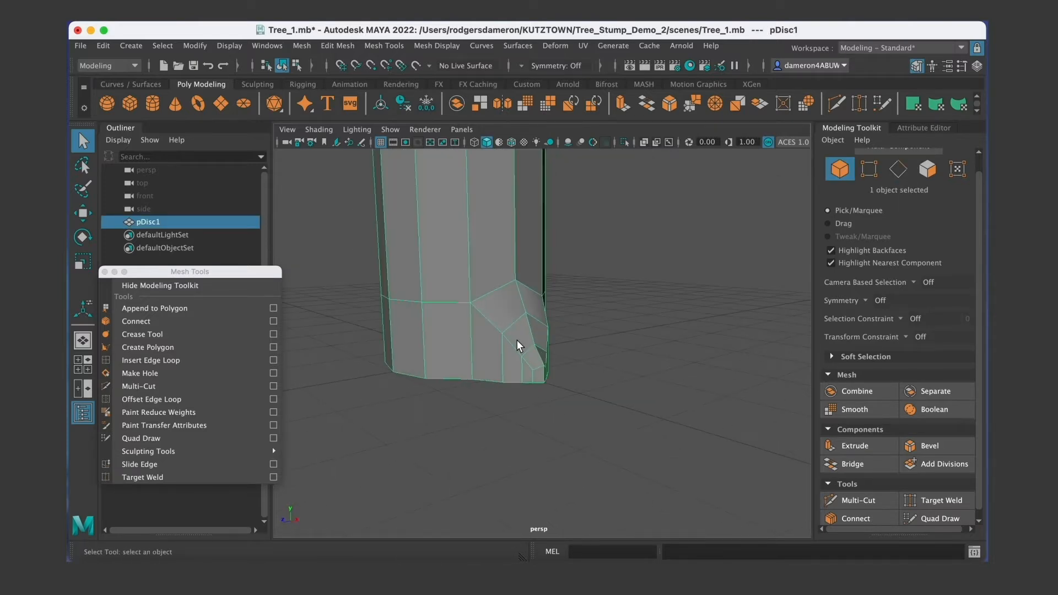
Examine the finished root and the polygon layout around the stump's base from several angles.
{"action": "mouse_move", "coordinate": [543, 364]}
{"action": "left_mouse_down", "text": "alt"}
{"action": "mouse_move", "coordinate": [489, 359]}
{"action": "mouse_move", "coordinate": [557, 340]}
{"action": "mouse_move", "coordinate": [542, 347]}
{"action": "left_mouse_up", "text": "alt"}
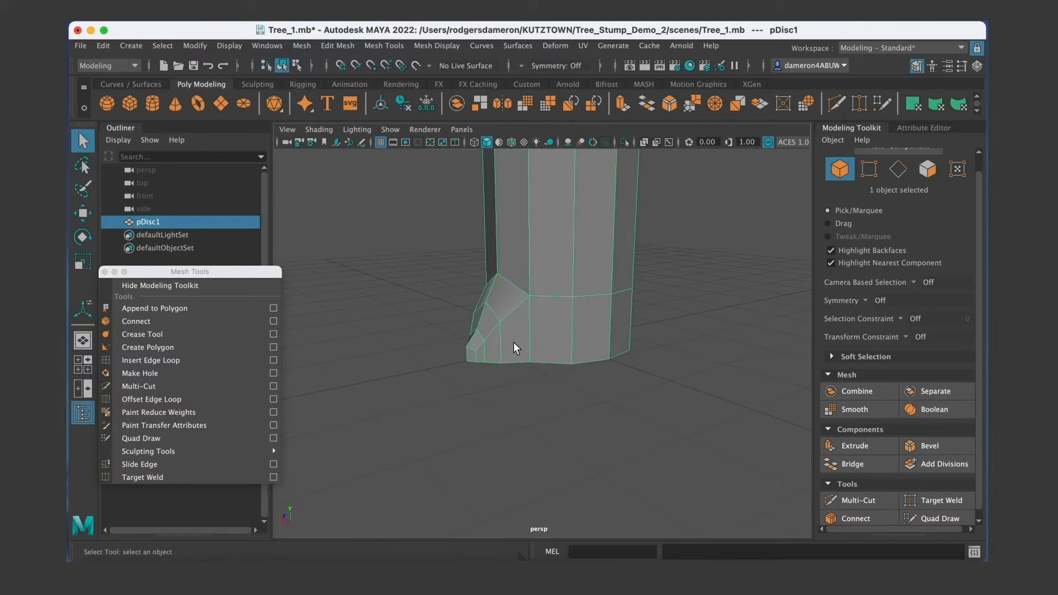
{"action": "left_click_drag", "start_coordinate": [568, 357], "coordinate": [559, 338], "text": "alt"}
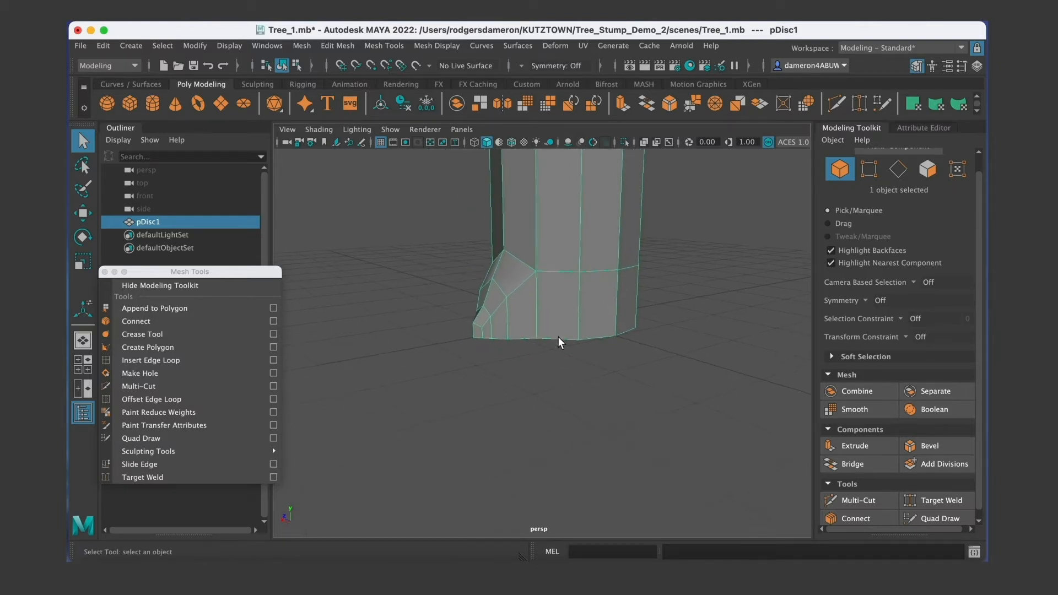
{"action": "left_click_drag", "start_coordinate": [557, 339], "coordinate": [504, 342], "text": "alt"}
{"action": "right_click_drag", "start_coordinate": [419, 352], "coordinate": [469, 355], "text": "alt"}
{"action": "left_click_drag", "start_coordinate": [490, 354], "coordinate": [470, 363], "text": "alt"}
{"action": "middle_click_drag", "start_coordinate": [470, 364], "coordinate": [480, 369], "text": "alt"}
{"action": "right_click_drag", "start_coordinate": [479, 369], "coordinate": [541, 366], "text": "alt"}
{"action": "left_click_drag", "start_coordinate": [542, 367], "coordinate": [560, 380], "text": "alt"}
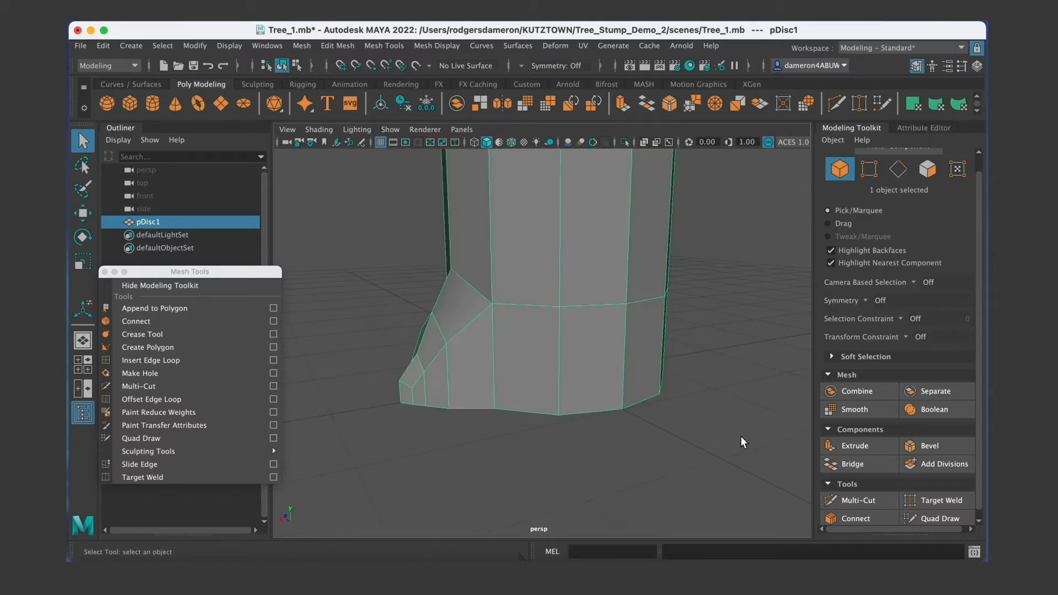
View the Bevel tool's extended description and its online help page, and close both.
{"action": "left_click", "coordinate": [856, 502]}
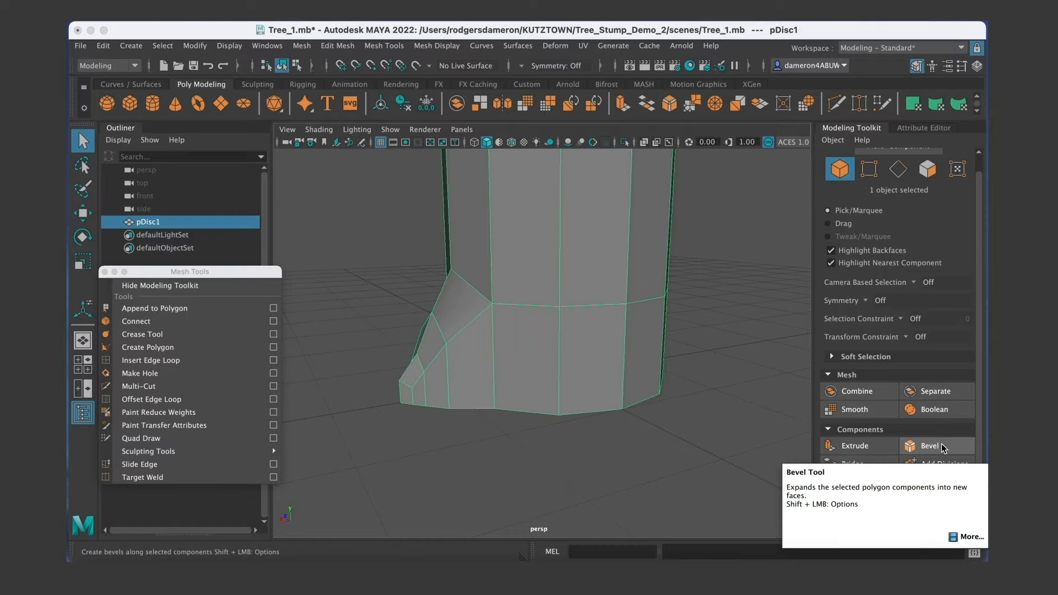
{"action": "left_click", "coordinate": [966, 537]}
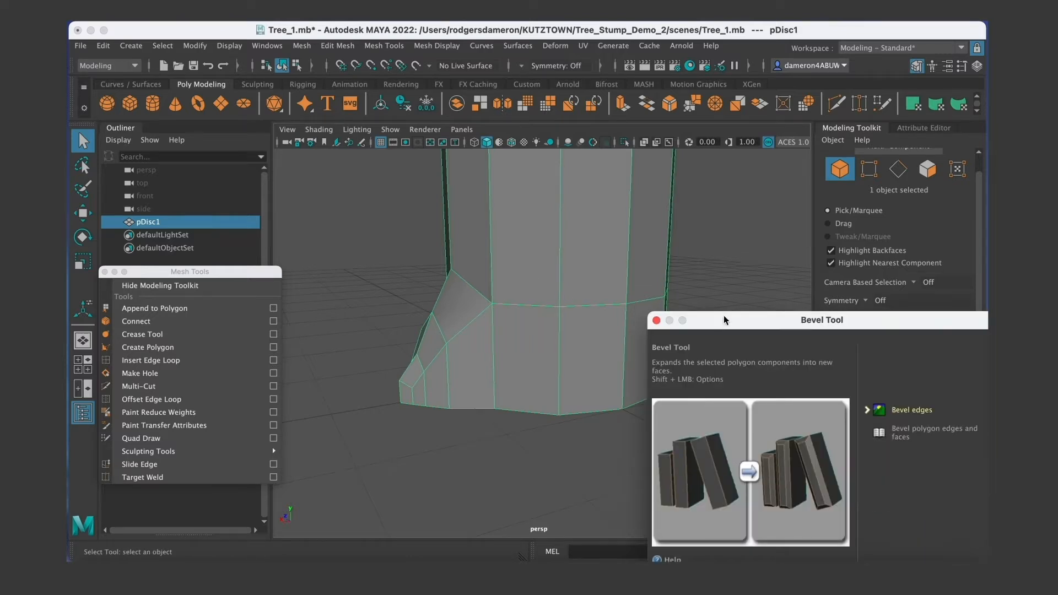
{"action": "left_click_drag", "start_coordinate": [723, 315], "coordinate": [336, 123]}
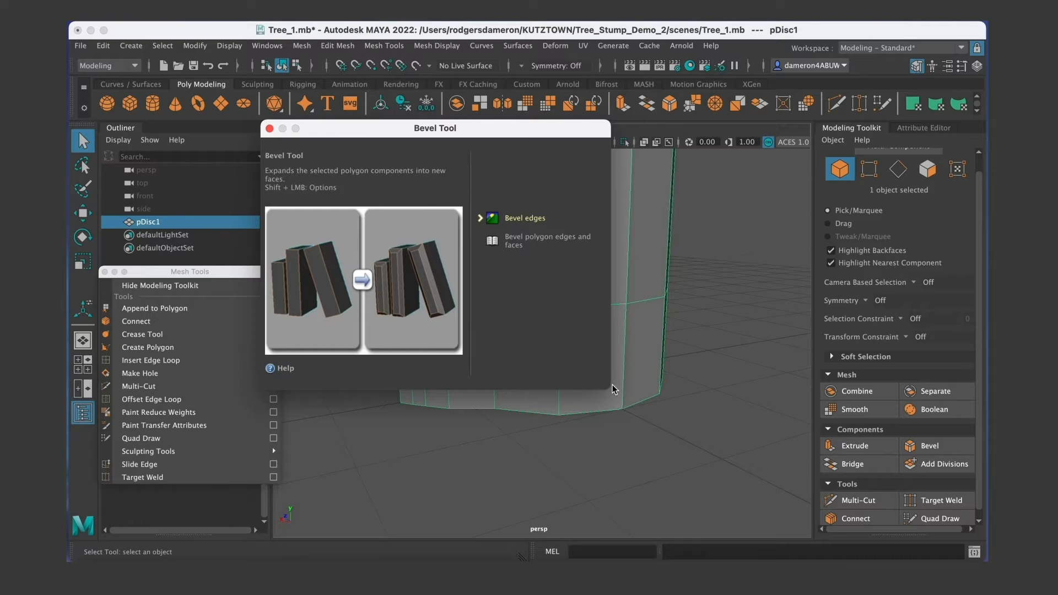
{"action": "left_click", "coordinate": [522, 242]}
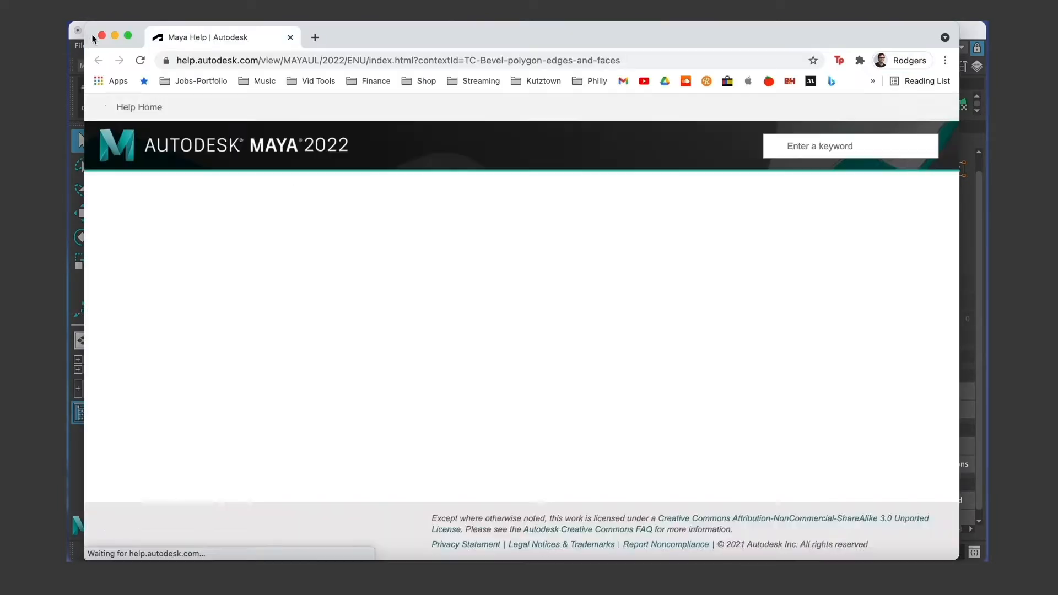
{"action": "left_click", "coordinate": [102, 35]}
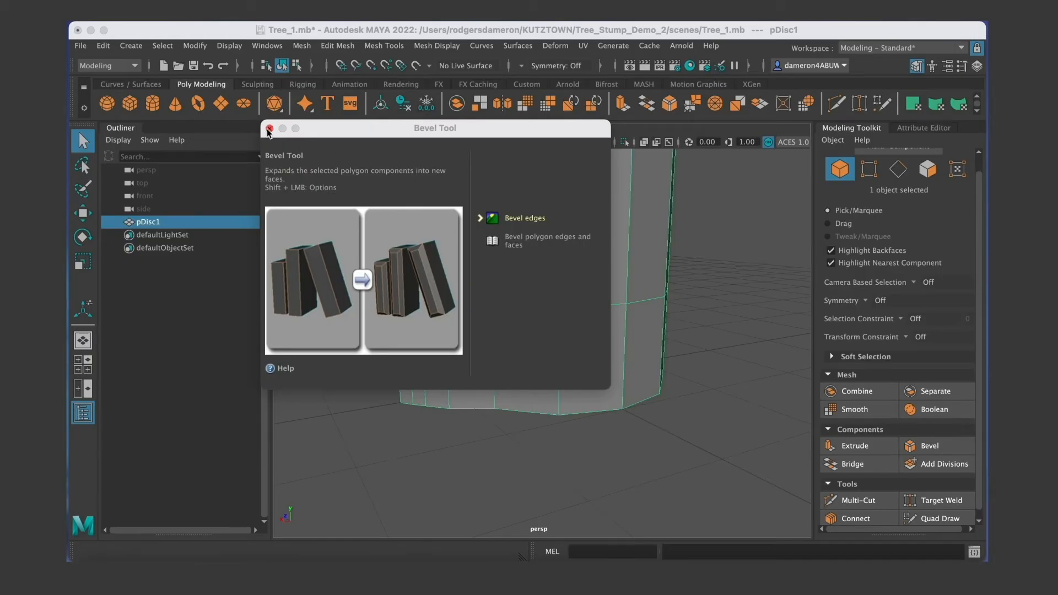
{"action": "left_click", "coordinate": [269, 129]}
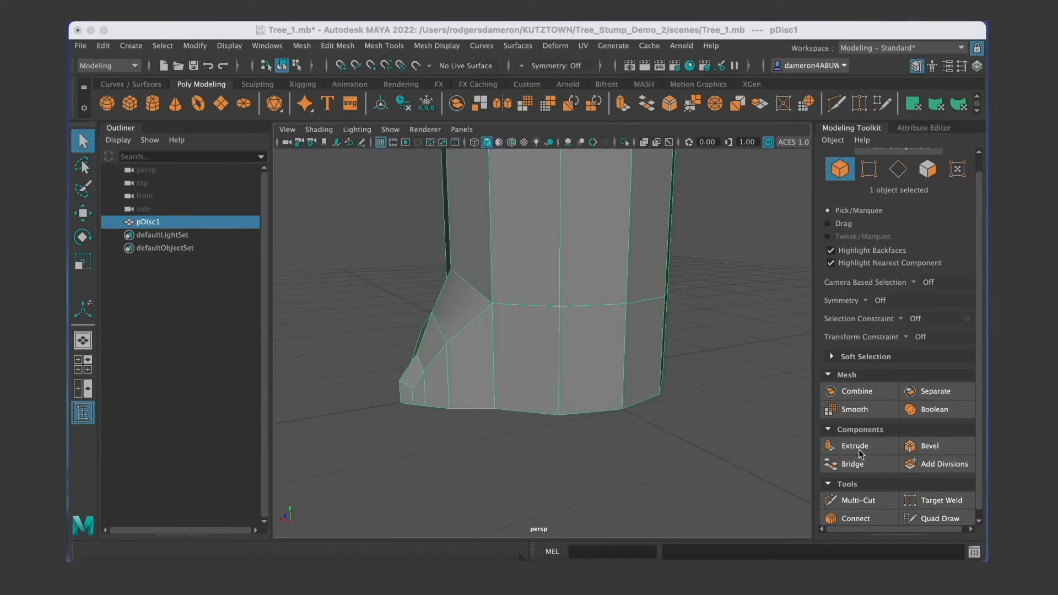
With Multi-Cut, cut a diagonal edge across a plain base face from its bottom corner to the opposite upper corner.
{"action": "scroll", "coordinate": [865, 468], "scroll_direction": "down", "scroll_amount": 1}
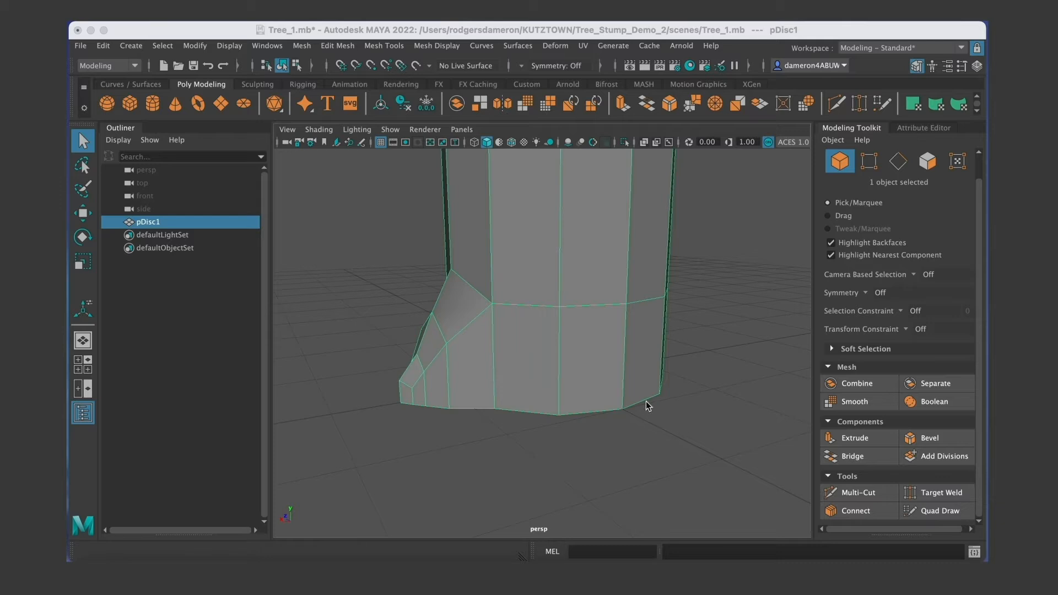
{"action": "mouse_move", "coordinate": [591, 395]}
{"action": "left_mouse_down", "text": "alt"}
{"action": "mouse_move", "coordinate": [470, 369]}
{"action": "mouse_move", "coordinate": [584, 376]}
{"action": "left_mouse_up", "text": "alt"}
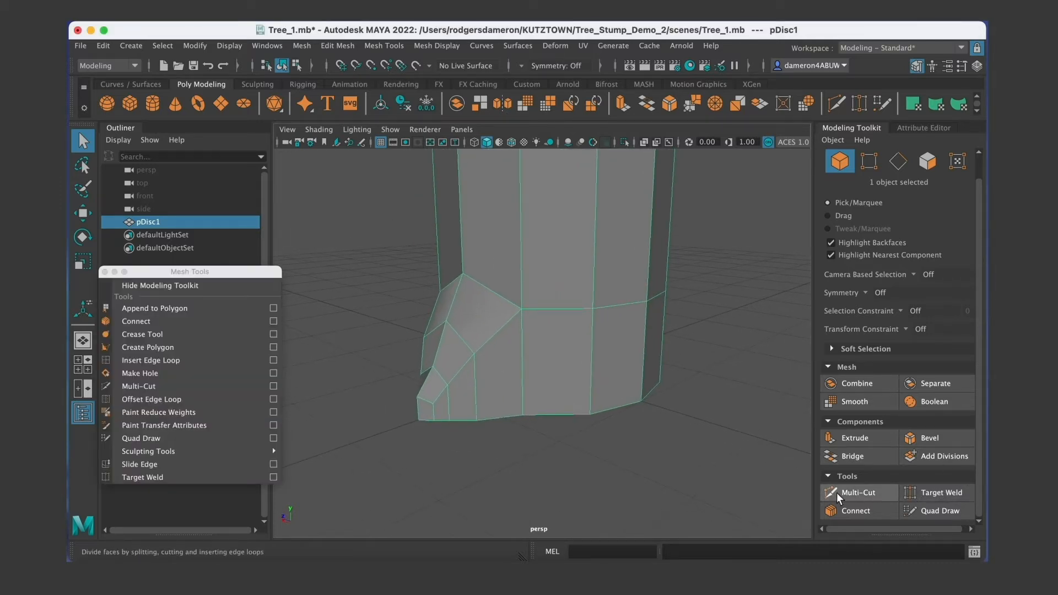
{"action": "left_click_drag", "start_coordinate": [687, 429], "coordinate": [778, 416], "text": "alt"}
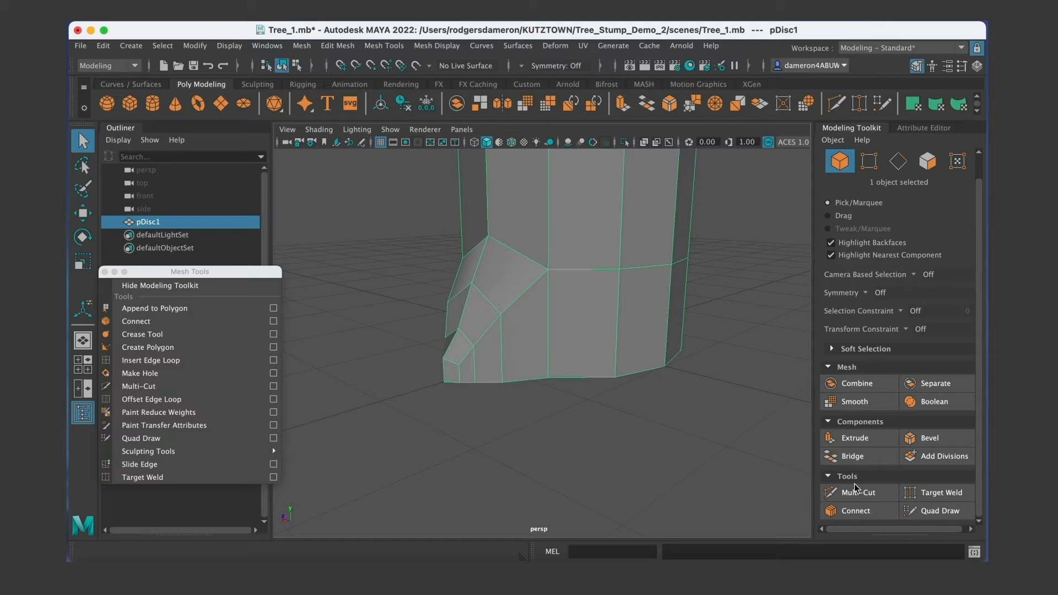
{"action": "left_click_drag", "start_coordinate": [630, 382], "coordinate": [540, 349], "text": "alt"}
{"action": "left_click", "coordinate": [874, 497]}
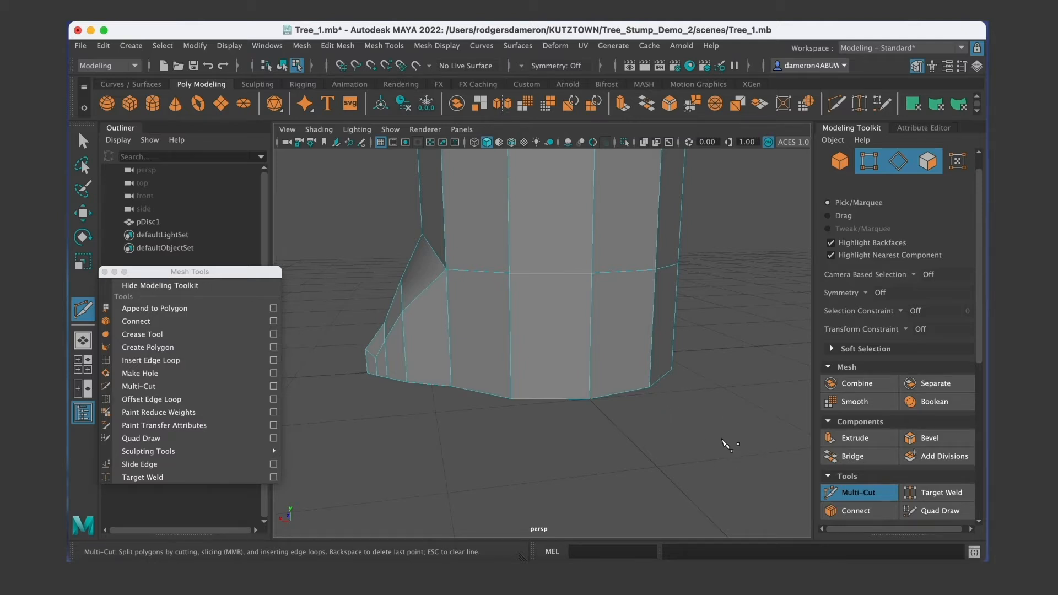
{"action": "left_click_drag", "start_coordinate": [616, 375], "coordinate": [621, 367], "text": "alt"}
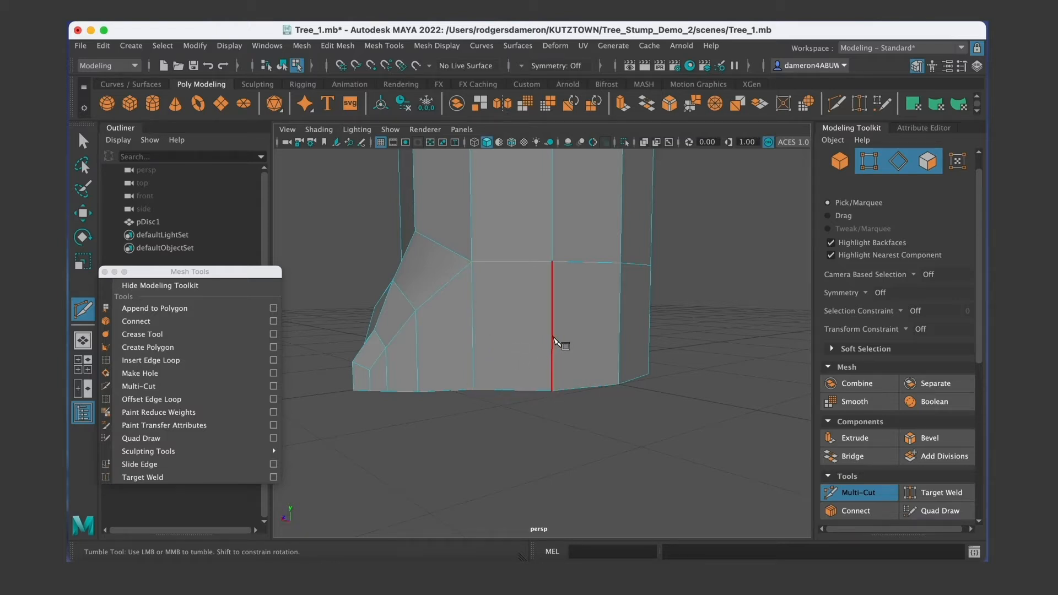
{"action": "left_click_drag", "start_coordinate": [586, 341], "coordinate": [538, 339], "text": "alt"}
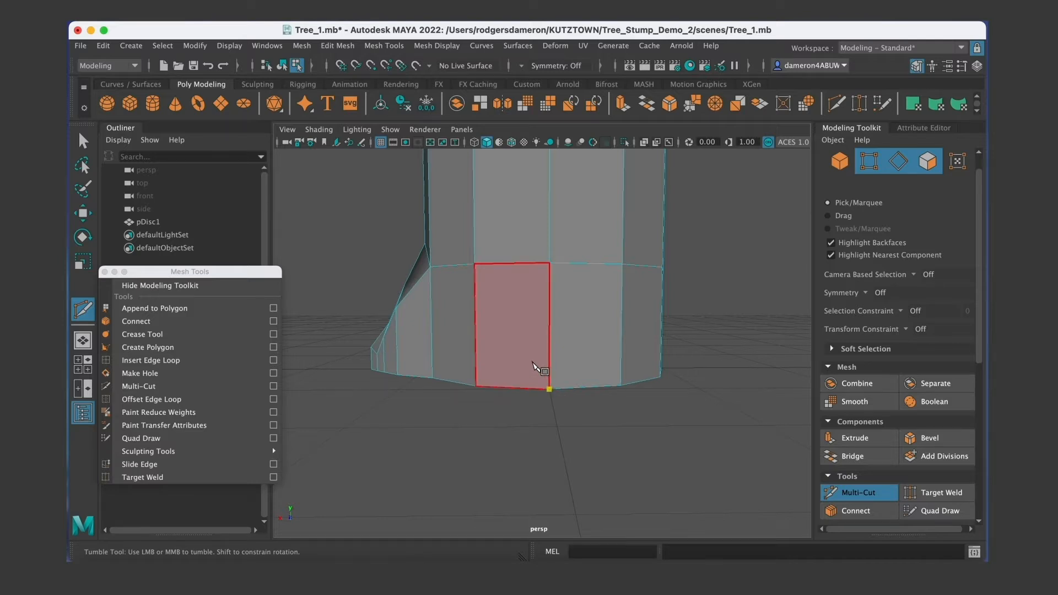
{"action": "left_click", "coordinate": [549, 390]}
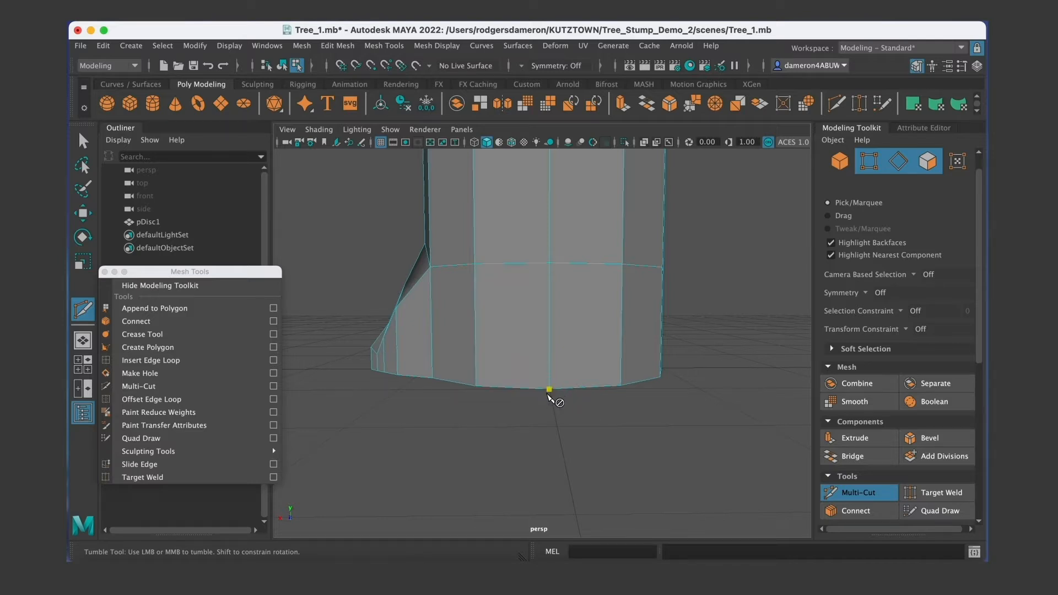
{"action": "left_click", "coordinate": [474, 265]}
{"action": "left_click_drag", "start_coordinate": [496, 295], "coordinate": [575, 377], "text": "alt"}
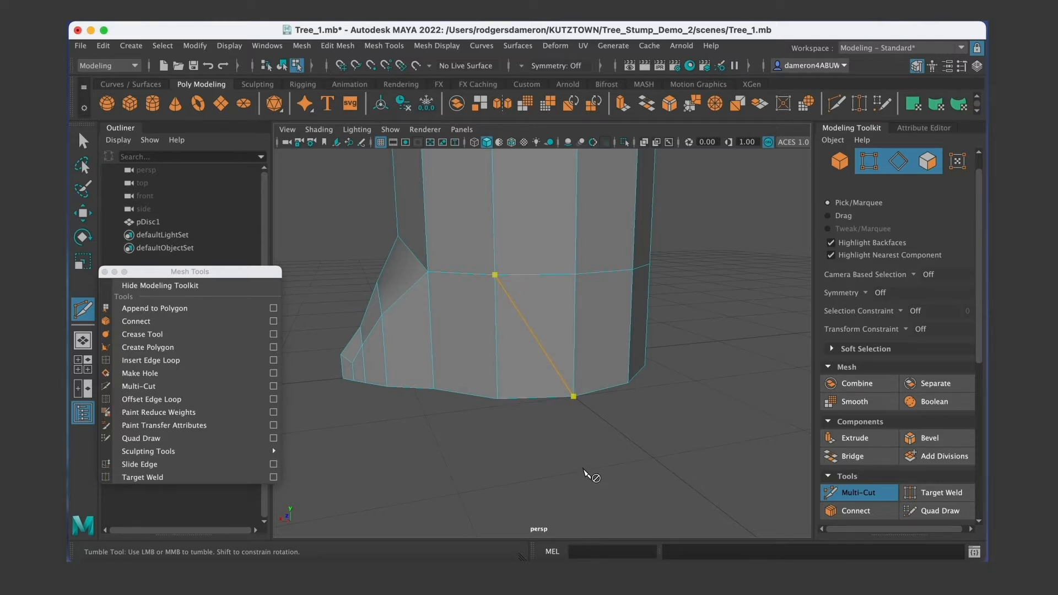
{"action": "middle_click_drag", "start_coordinate": [546, 448], "coordinate": [528, 458], "text": "alt"}
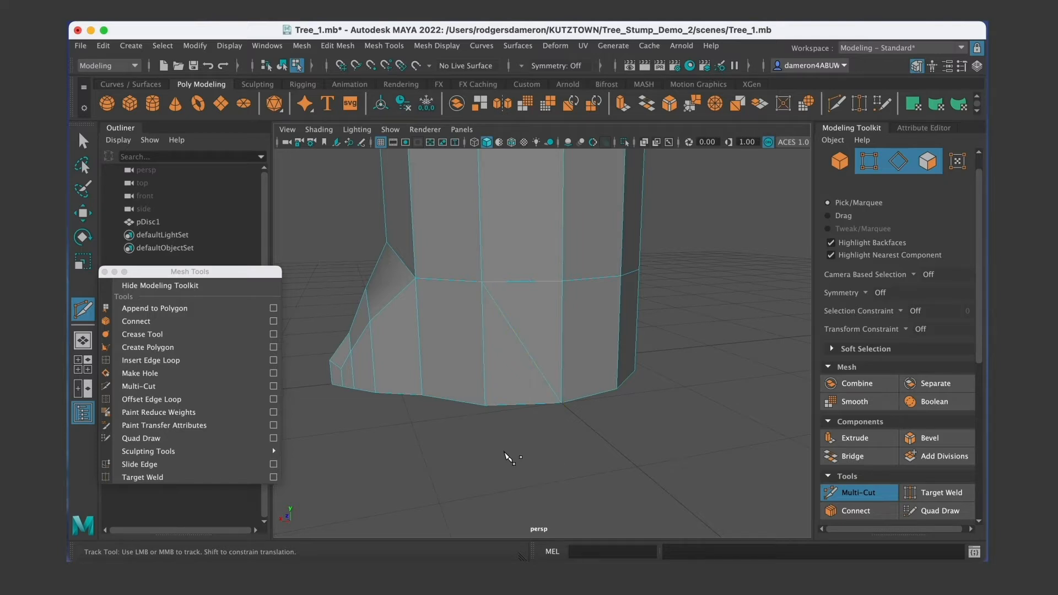
{"action": "left_click_drag", "start_coordinate": [528, 455], "coordinate": [574, 432], "text": "alt"}
{"action": "right_click_drag", "start_coordinate": [574, 432], "coordinate": [587, 448], "text": "alt"}
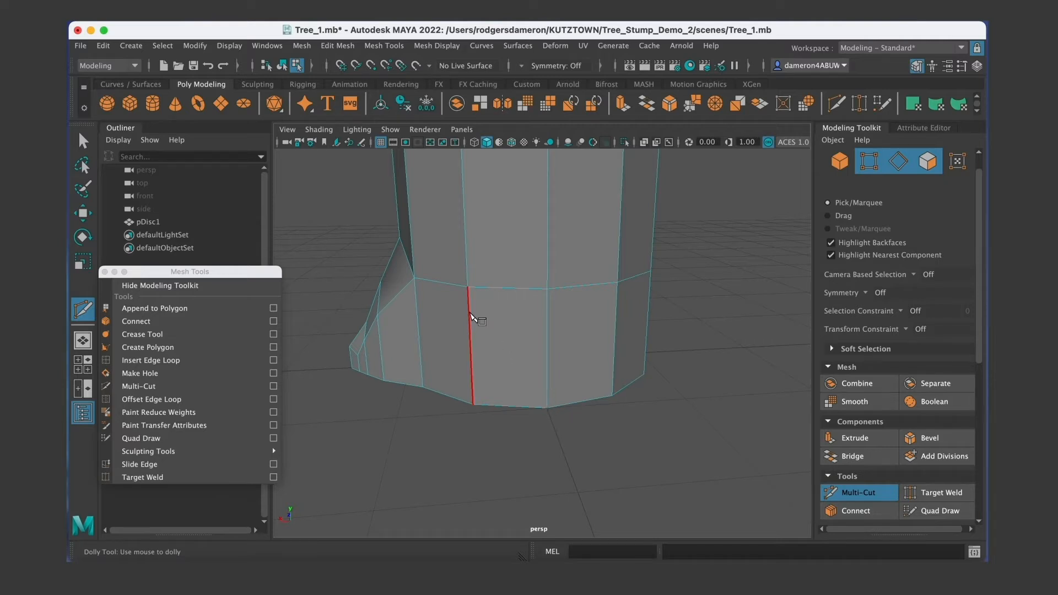
Try a Multi-Cut path across the vertical edges of the base faces towards the root, and undo its last points.
{"action": "left_click", "coordinate": [548, 352]}
{"action": "left_click", "coordinate": [470, 345]}
{"action": "left_click_drag", "start_coordinate": [474, 403], "coordinate": [501, 384], "text": "alt"}
{"action": "left_click", "coordinate": [442, 341]}
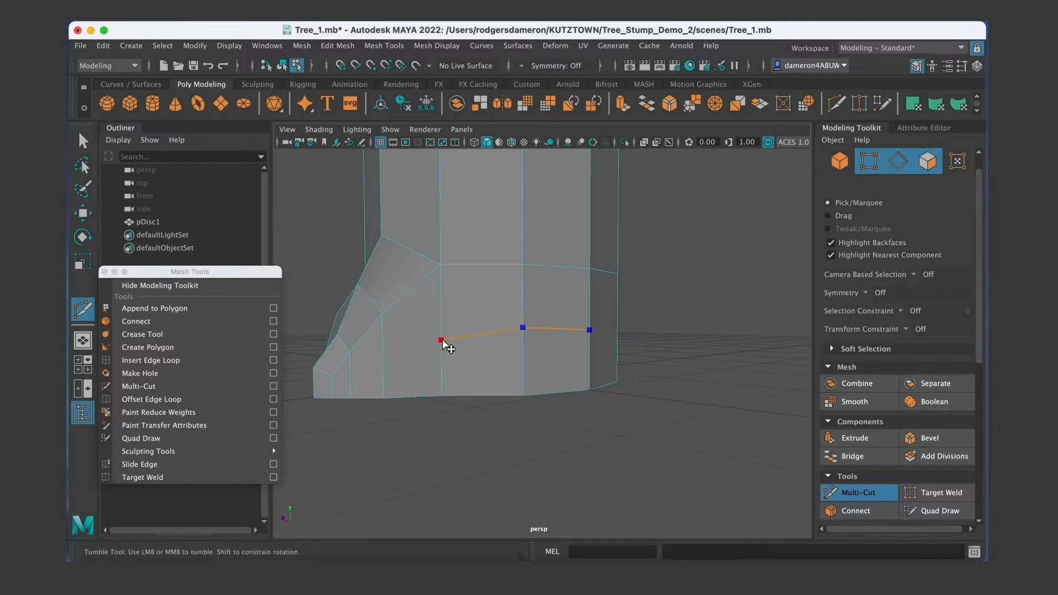
{"action": "middle_click_drag", "start_coordinate": [433, 382], "coordinate": [536, 340], "text": "alt"}
{"action": "left_click", "coordinate": [497, 320]}
{"action": "left_click_drag", "start_coordinate": [501, 345], "coordinate": [580, 369], "text": "alt"}
{"action": "left_click", "coordinate": [475, 347]}
{"action": "left_click", "coordinate": [634, 380]}
{"action": "key", "text": "super+z"}
{"action": "key", "text": "super+z"}
Cut a V-shaped line from one base face's upper corner down to its vertical edge and back up to the neighbouring corner.
{"action": "left_click", "coordinate": [588, 361]}
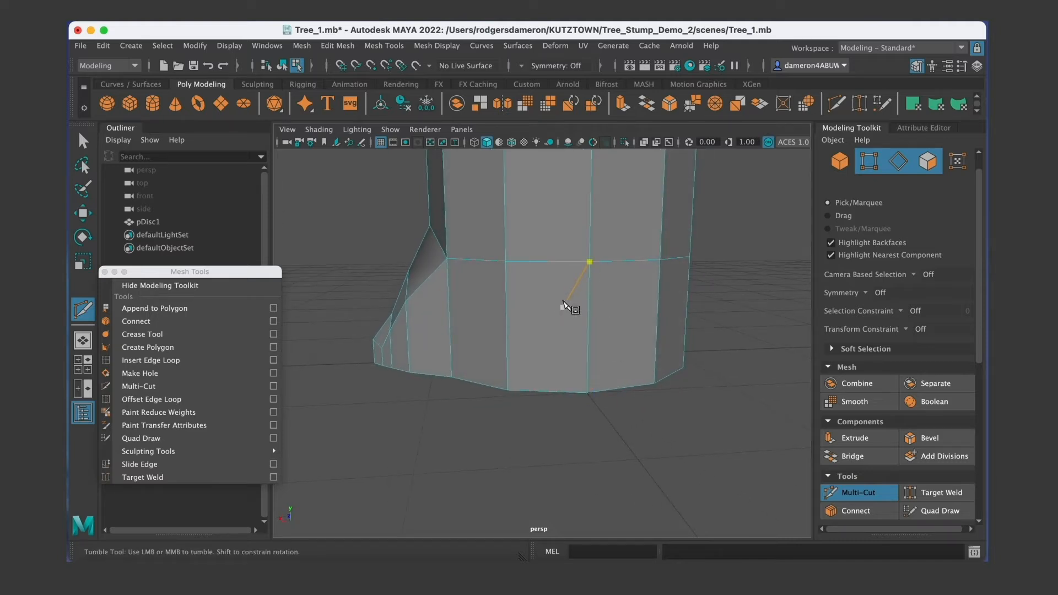
{"action": "left_click", "coordinate": [590, 262]}
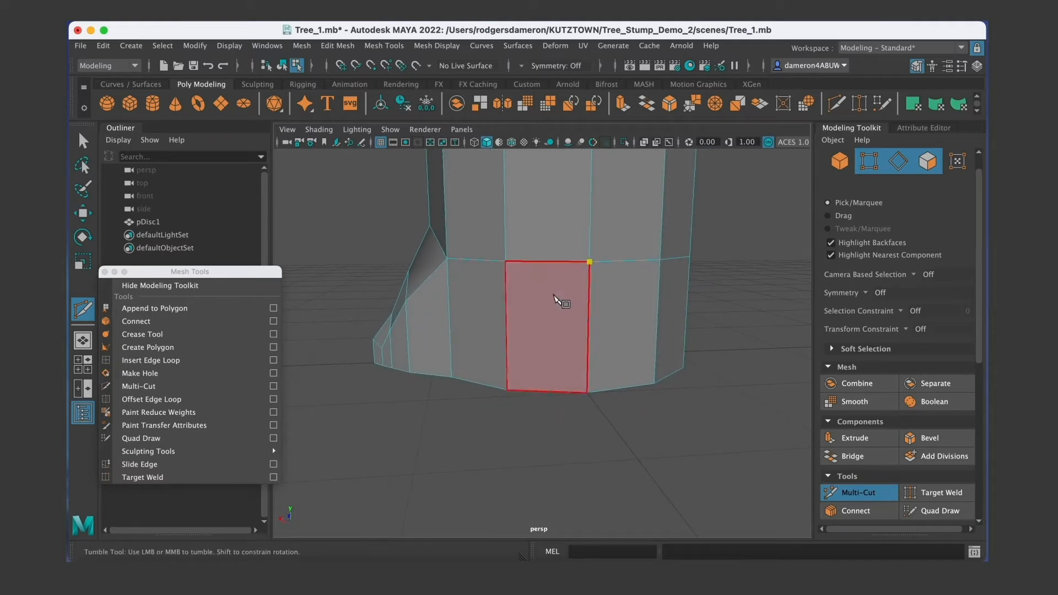
{"action": "left_click", "coordinate": [510, 334]}
{"action": "left_click_drag", "start_coordinate": [511, 335], "coordinate": [549, 356], "text": "alt"}
{"action": "left_click", "coordinate": [480, 257]}
{"action": "key", "text": "Return"}
Start one more cut on the base faces, and undo all the trial Multi-Cut lines.
{"action": "left_click_drag", "start_coordinate": [627, 460], "coordinate": [540, 380], "text": "alt"}
{"action": "left_click", "coordinate": [506, 337]}
{"action": "key", "text": "super+z"}
{"action": "key", "text": "super+z"}
{"action": "left_click_drag", "start_coordinate": [545, 357], "coordinate": [554, 355], "text": "alt"}
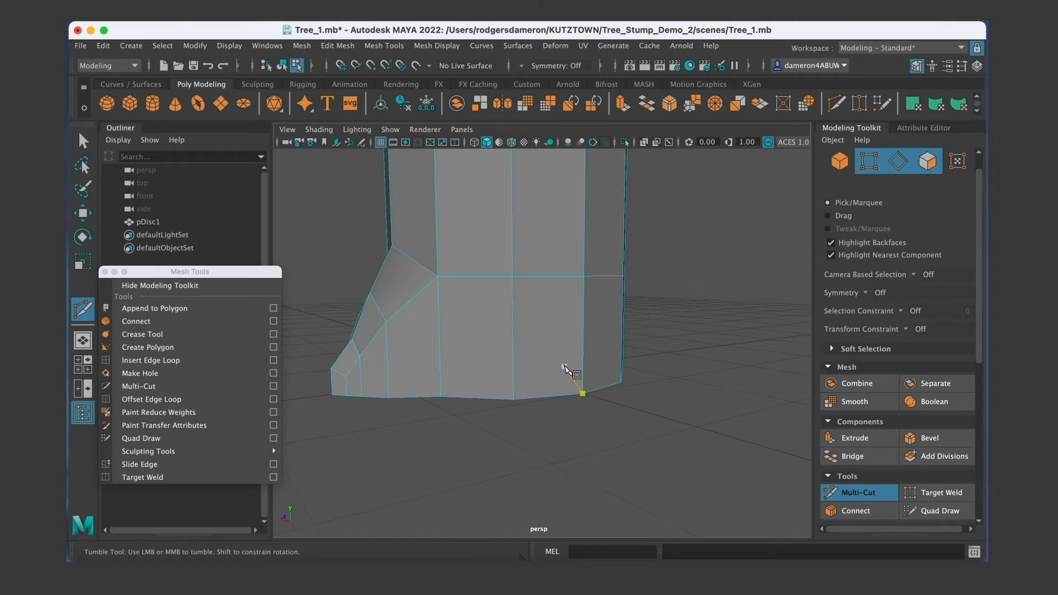
{"action": "key", "text": "super+z"}
{"action": "key", "text": "super+z"}
{"action": "key", "text": "super+z"}
{"action": "key", "text": "super+z"}
{"action": "key", "text": "super+z"}
{"action": "key", "text": "super+z"}
{"action": "key", "text": "super+z"}
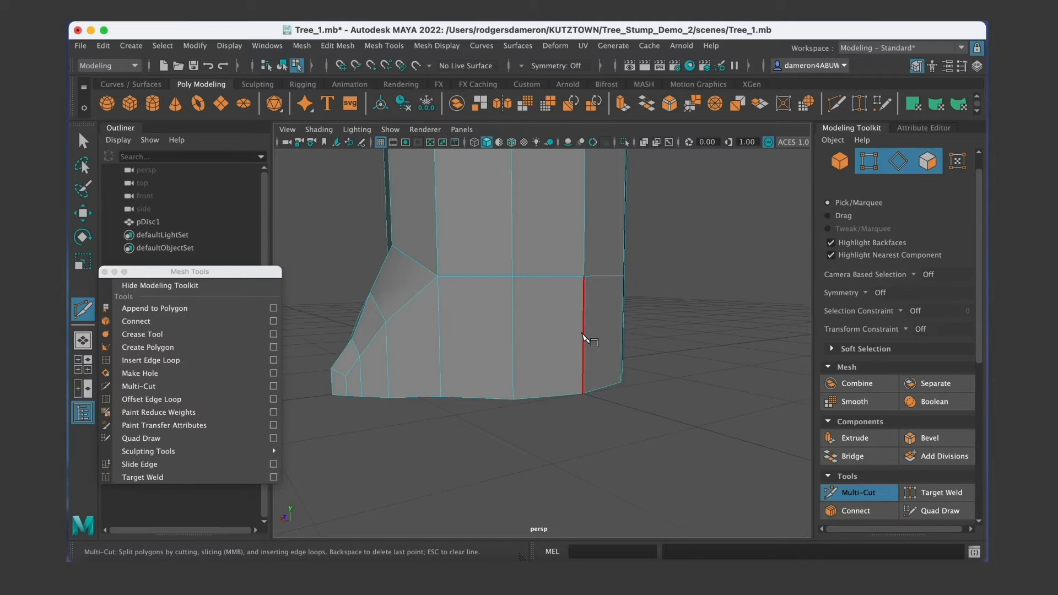
Insert a horizontal edge loop around the stump's base and through the root with Multi-Cut, and inspect how it runs.
{"action": "key", "text": "ctrl"}
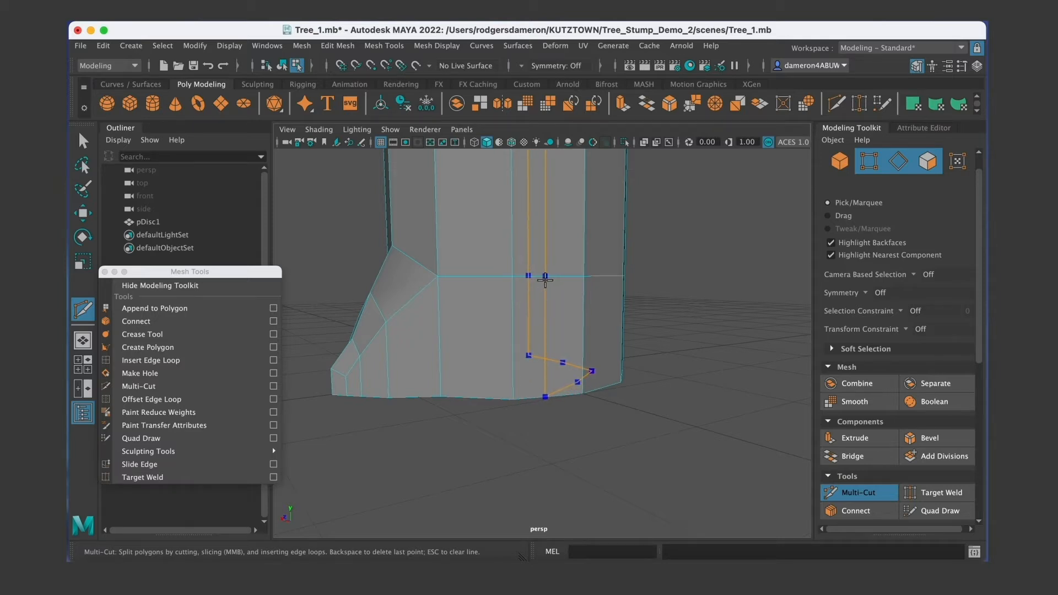
{"action": "left_click", "coordinate": [583, 329], "text": "ctrl"}
{"action": "left_click_drag", "start_coordinate": [601, 389], "coordinate": [477, 406], "text": "alt"}
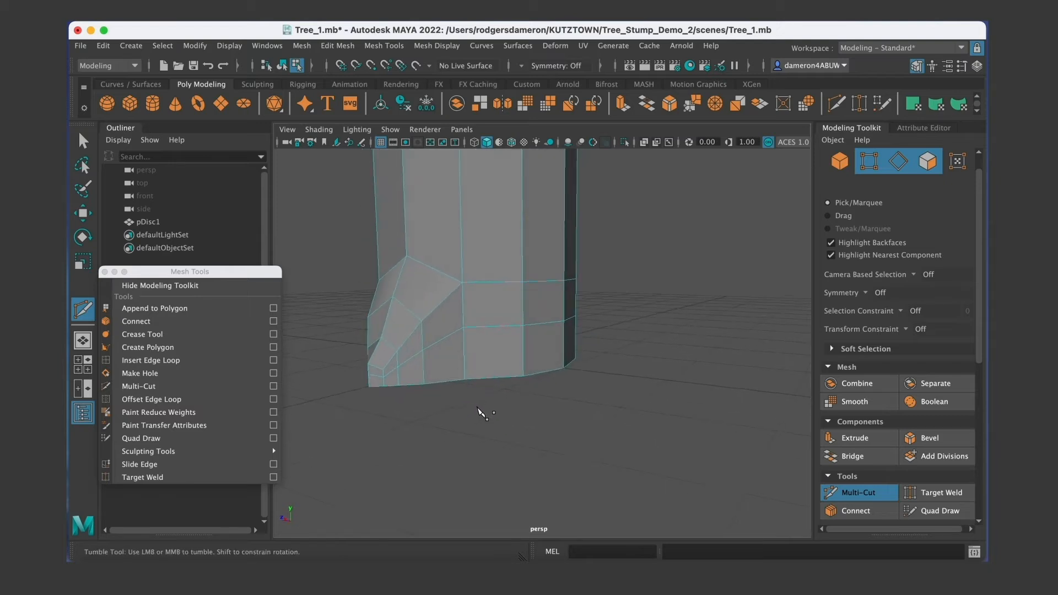
{"action": "left_click_drag", "start_coordinate": [556, 388], "coordinate": [605, 350], "text": "alt"}
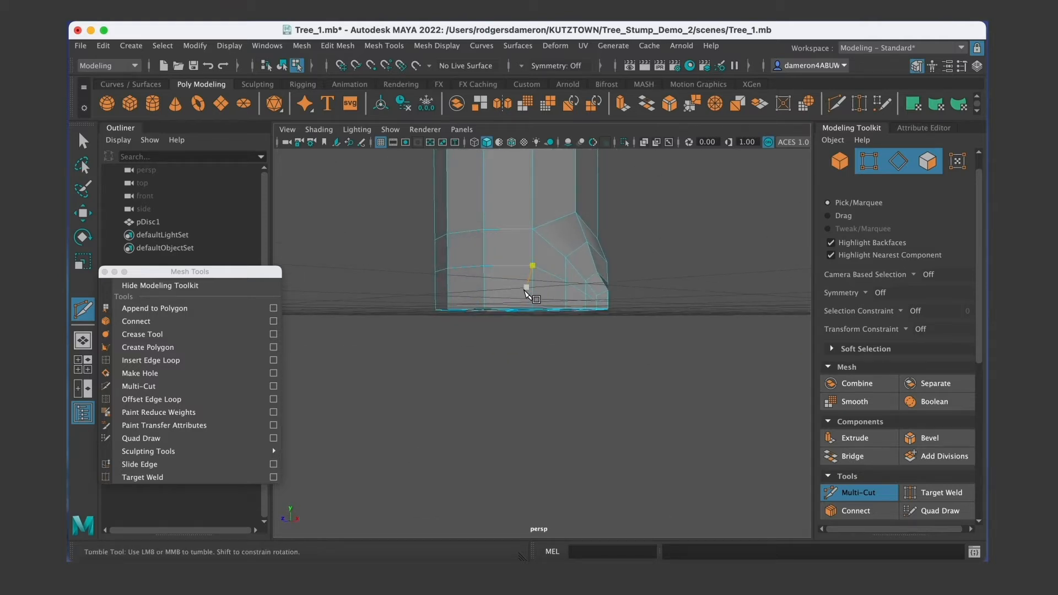
{"action": "middle_click_drag", "start_coordinate": [476, 298], "coordinate": [453, 338], "text": "alt"}
{"action": "scroll", "coordinate": [453, 337], "scroll_direction": "up", "scroll_amount": 3}
{"action": "left_click_drag", "start_coordinate": [455, 337], "coordinate": [509, 355], "text": "alt"}
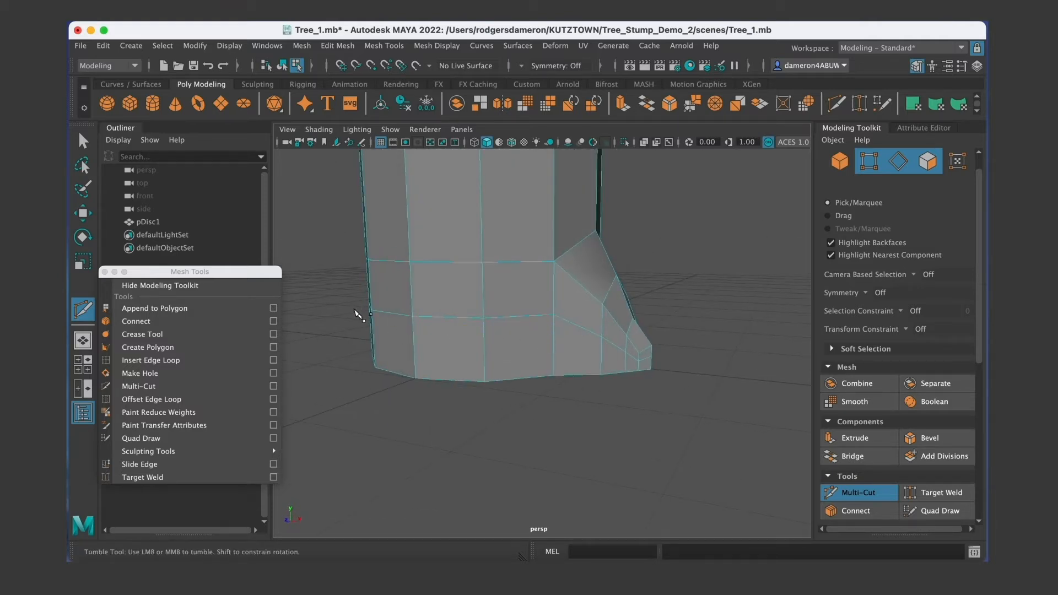
{"action": "left_click_drag", "start_coordinate": [623, 365], "coordinate": [573, 358], "text": "alt"}
Review the Multi-Cut options, including the Cut / Insert Edge Loop and Slice Tool settings.
{"action": "scroll", "coordinate": [977, 344], "scroll_direction": "down", "scroll_amount": 8}
{"action": "scroll", "coordinate": [984, 452], "scroll_direction": "down", "scroll_amount": 5}
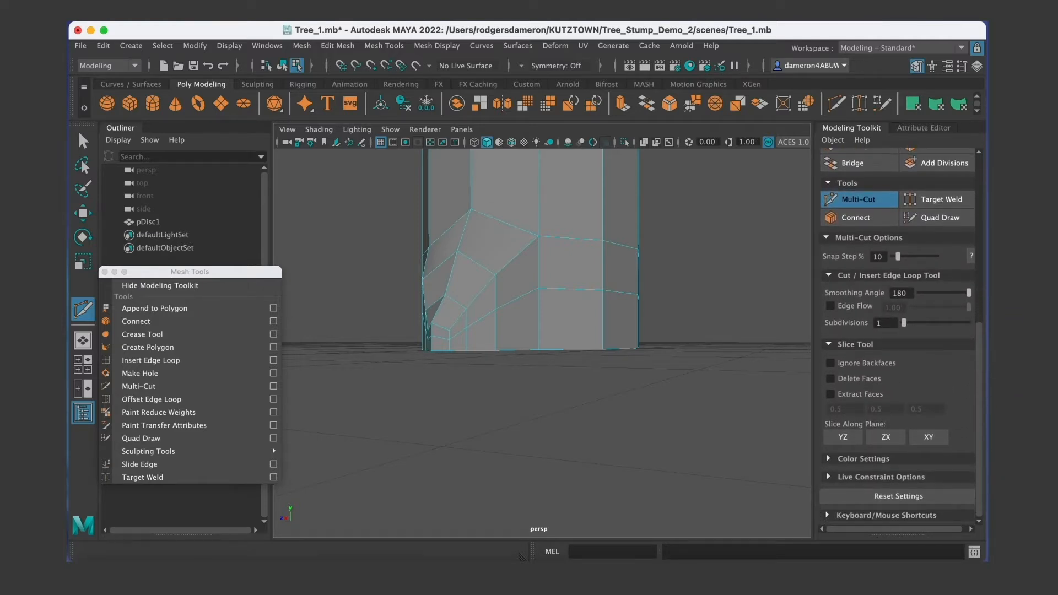
{"action": "scroll", "coordinate": [973, 342], "scroll_direction": "up", "scroll_amount": 12}
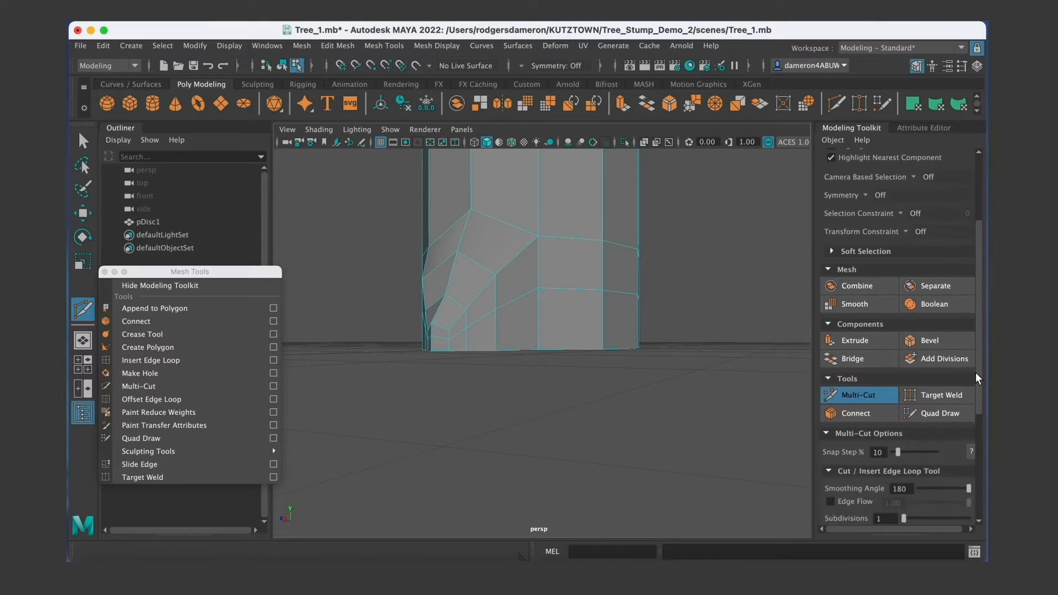
{"action": "scroll", "coordinate": [975, 372], "scroll_direction": "down", "scroll_amount": 12}
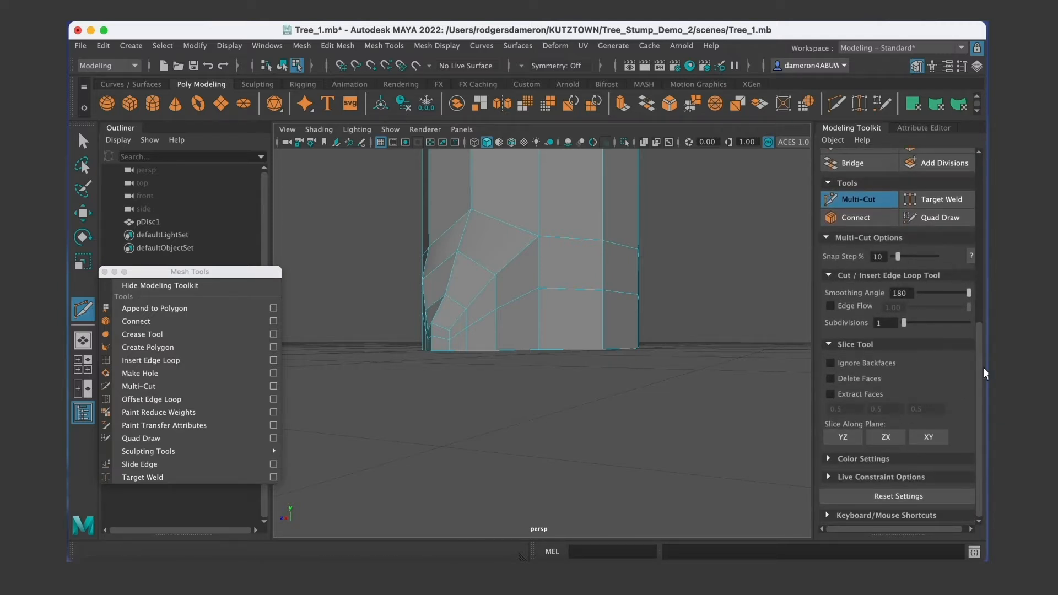
{"action": "left_click_drag", "start_coordinate": [978, 403], "coordinate": [954, 245]}
Leave Multi-Cut and undo the edge loop around the stump's base.
{"action": "left_click_drag", "start_coordinate": [561, 314], "coordinate": [539, 332], "text": "alt"}
{"action": "left_click", "coordinate": [80, 137]}
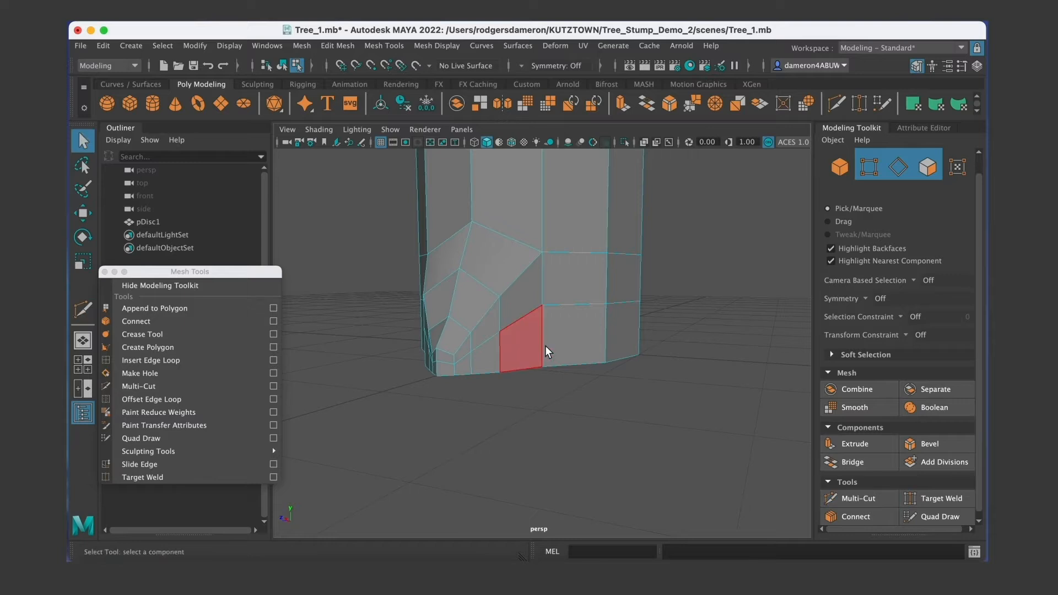
{"action": "left_click_drag", "start_coordinate": [570, 314], "coordinate": [409, 324], "text": "alt"}
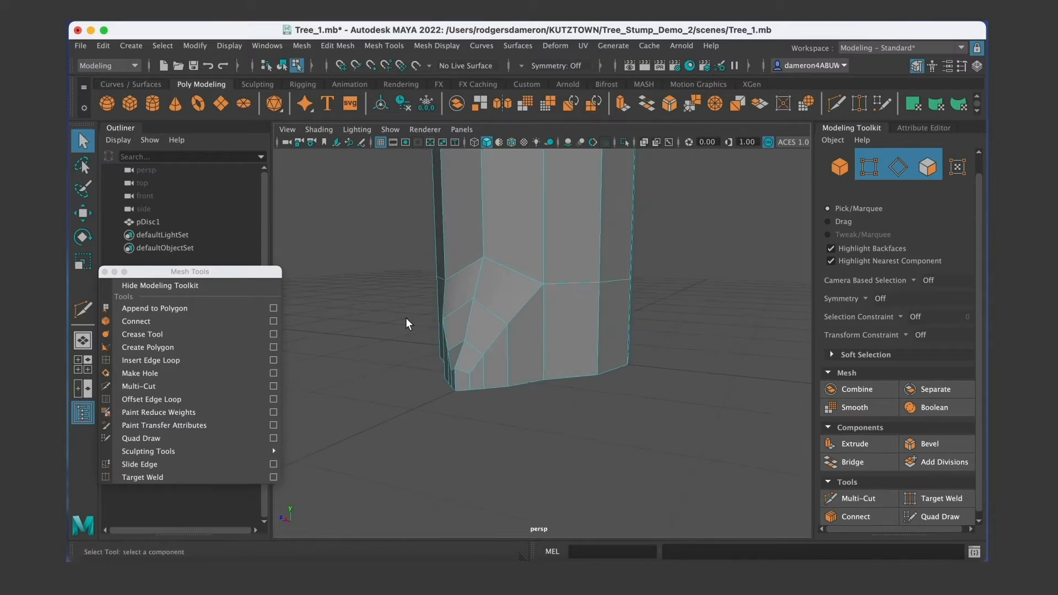
Review the Mesh Tools commands and their floating palette to locate Insert Edge Loop.
{"action": "left_click", "coordinate": [147, 273]}
{"action": "left_click_drag", "start_coordinate": [166, 263], "coordinate": [159, 265]}
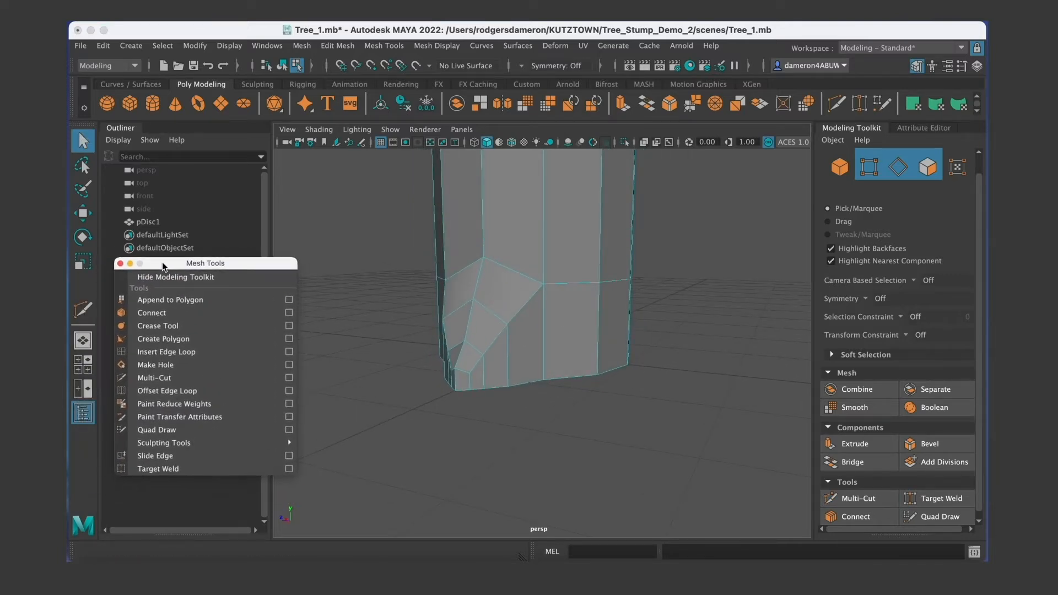
{"action": "left_click", "coordinate": [382, 44]}
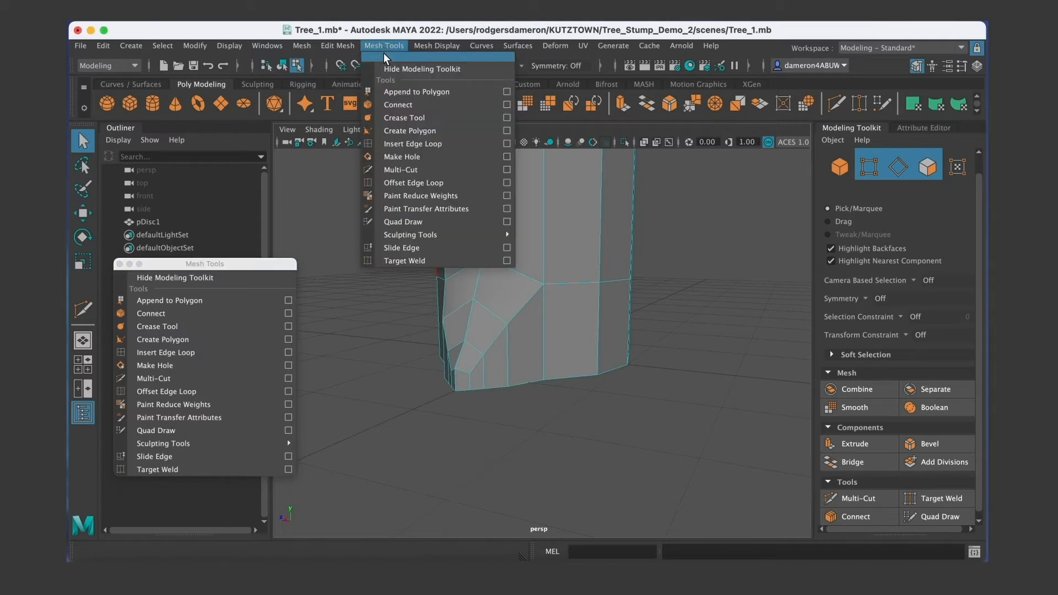
{"action": "left_click_drag", "start_coordinate": [231, 265], "coordinate": [232, 279]}
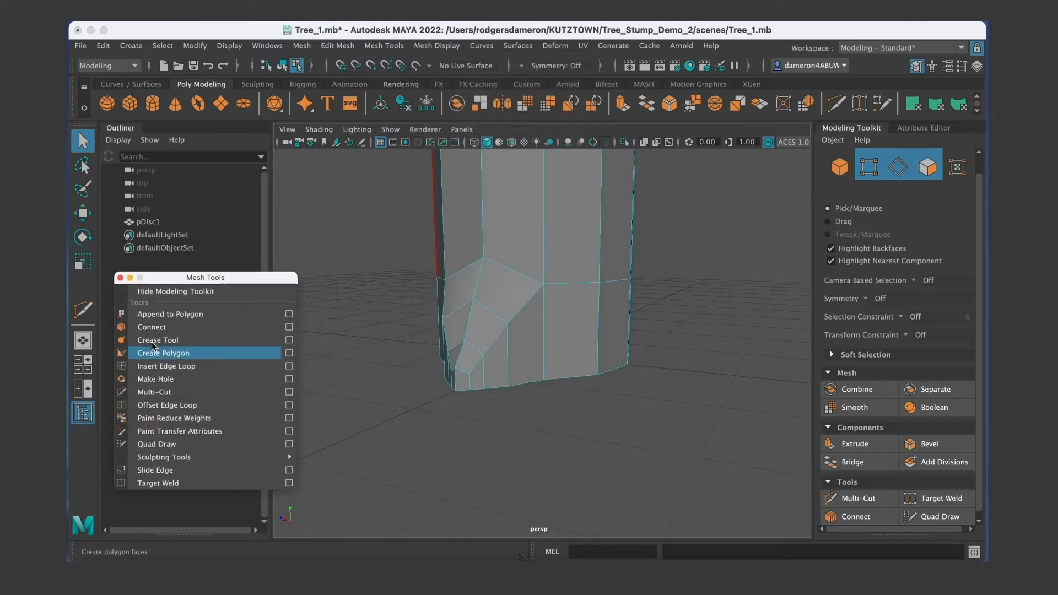
{"action": "left_click_drag", "start_coordinate": [617, 372], "coordinate": [570, 311], "text": "alt"}
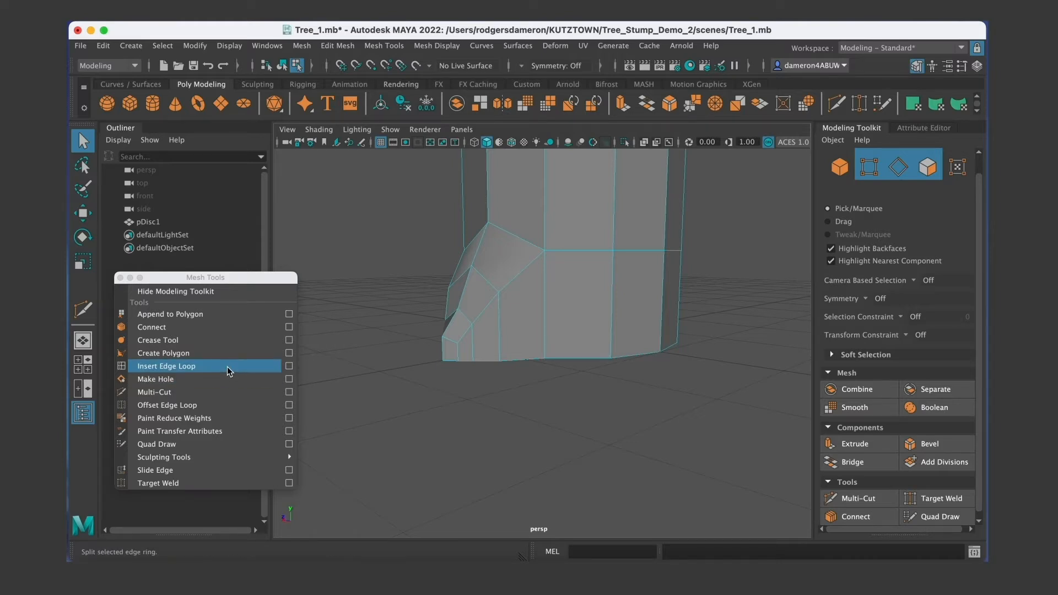
Start Insert Edge Loop with its settings shown, toggle Insert with edge flow off and back on, and close the settings.
{"action": "left_click", "coordinate": [288, 367]}
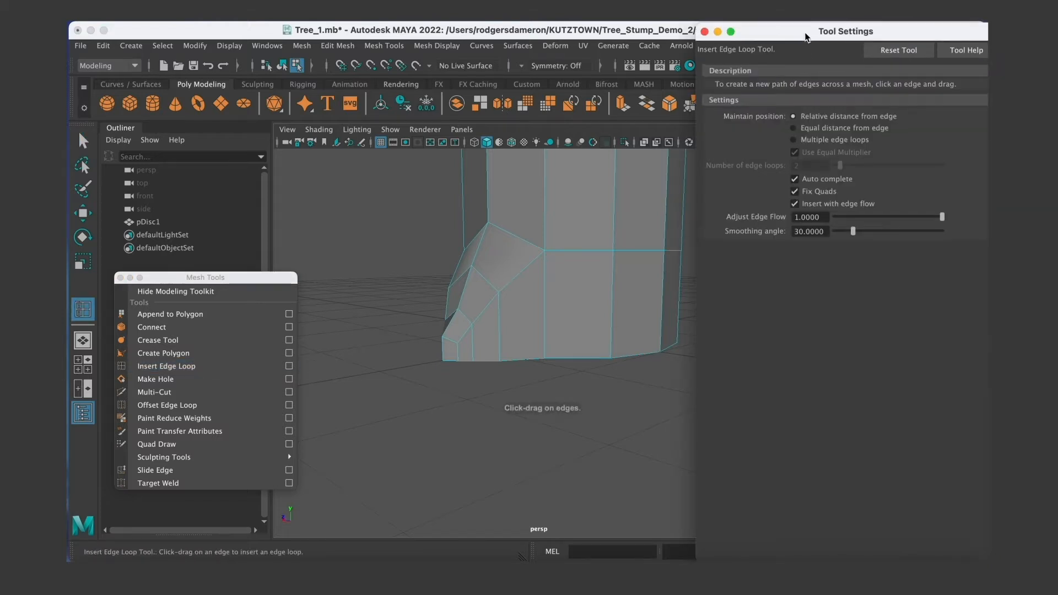
{"action": "left_click_drag", "start_coordinate": [807, 34], "coordinate": [604, 80]}
{"action": "left_click", "coordinate": [592, 249]}
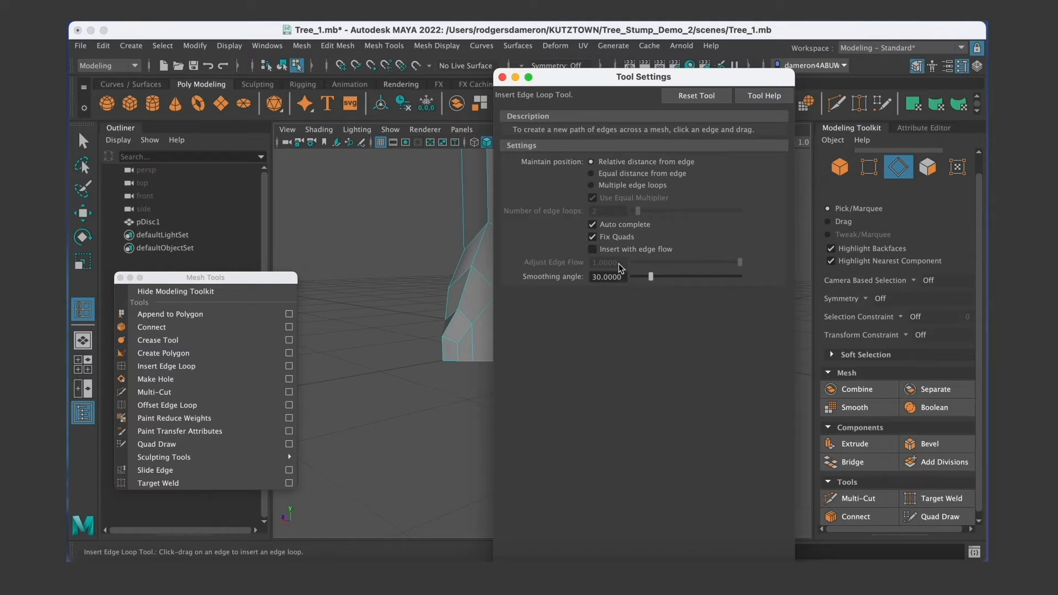
{"action": "left_click", "coordinate": [592, 250]}
{"action": "left_click", "coordinate": [502, 77]}
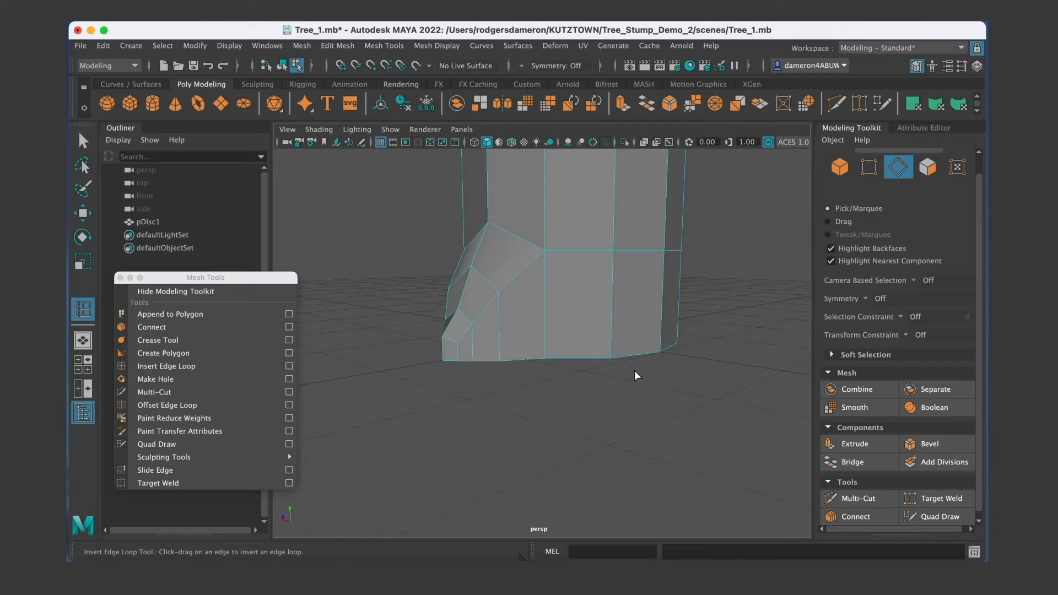
Insert a horizontal edge loop with edge flow around the stump's base and through the root, and inspect its shape.
{"action": "left_click", "coordinate": [549, 360]}
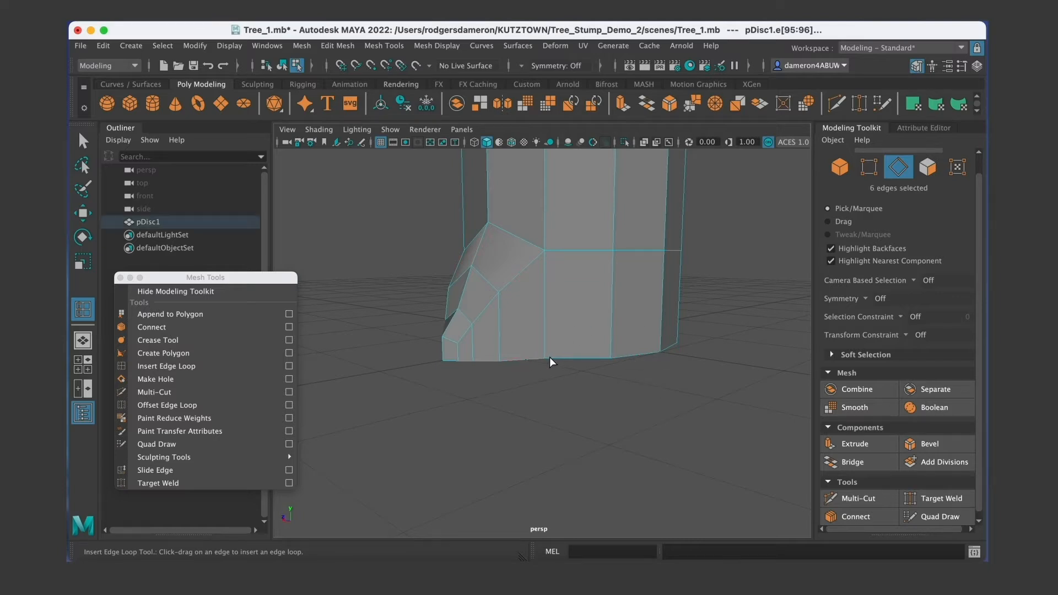
{"action": "left_click_drag", "start_coordinate": [545, 395], "coordinate": [577, 364], "text": "alt"}
{"action": "left_click_drag", "start_coordinate": [486, 327], "coordinate": [499, 333], "text": "alt"}
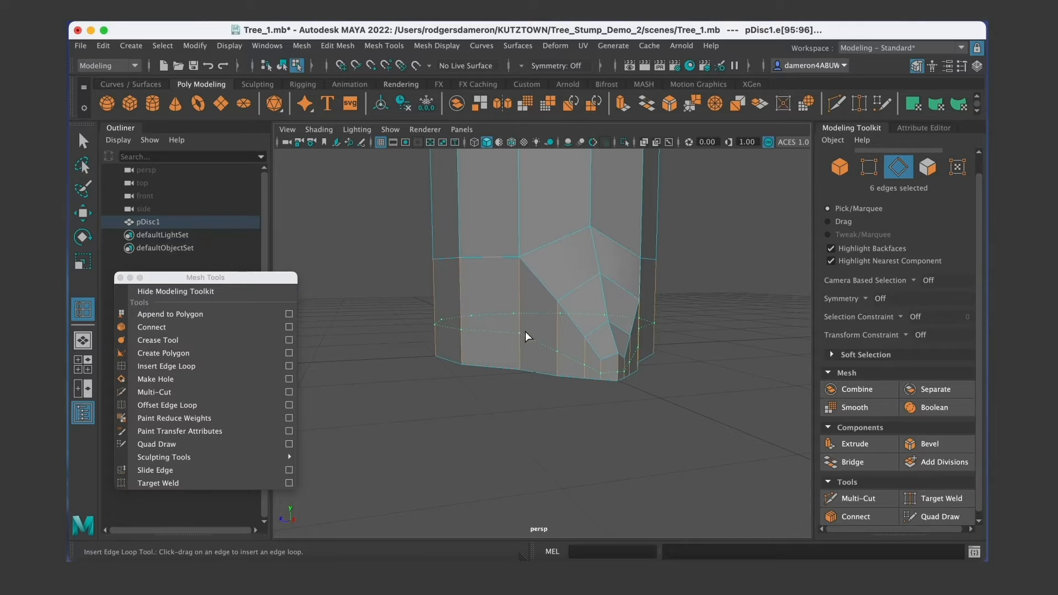
{"action": "left_click", "coordinate": [525, 331]}
{"action": "left_click_drag", "start_coordinate": [613, 405], "coordinate": [569, 343], "text": "alt"}
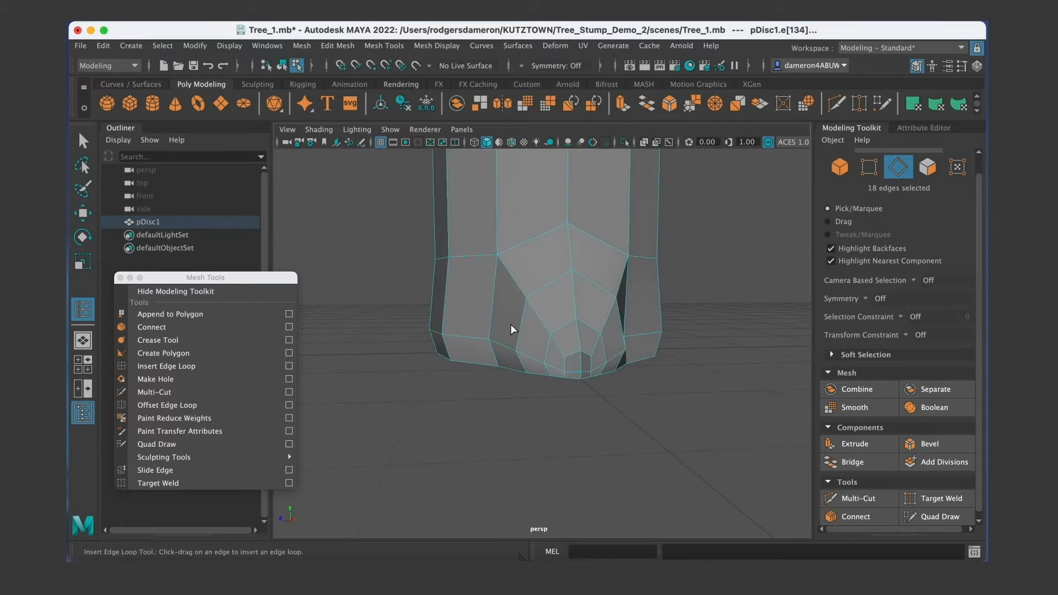
Try a Multi-Cut edge loop around the stump's base and through the root, inspect it, and undo it.
{"action": "left_click", "coordinate": [514, 359]}
{"action": "left_click", "coordinate": [860, 497]}
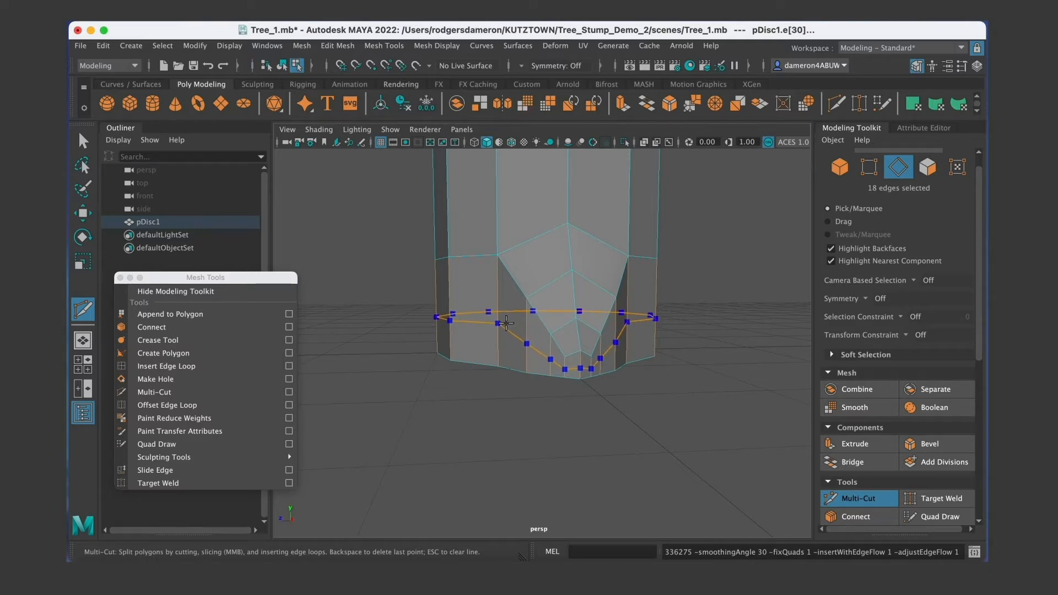
{"action": "left_click", "coordinate": [506, 324], "text": "ctrl"}
{"action": "left_click_drag", "start_coordinate": [618, 414], "coordinate": [639, 423], "text": "alt"}
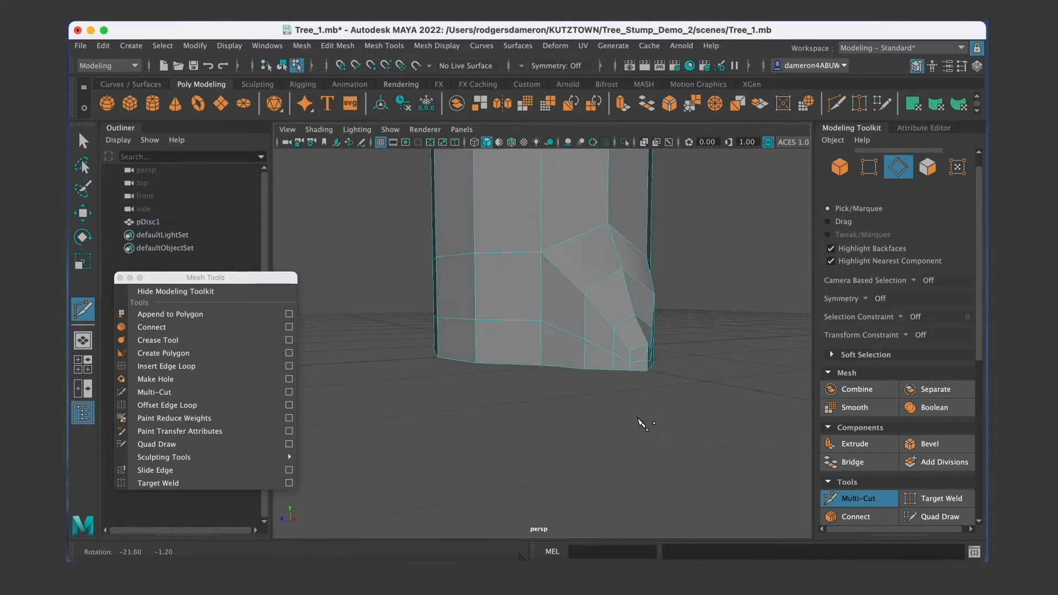
{"action": "left_click_drag", "start_coordinate": [480, 359], "coordinate": [459, 361], "text": "alt"}
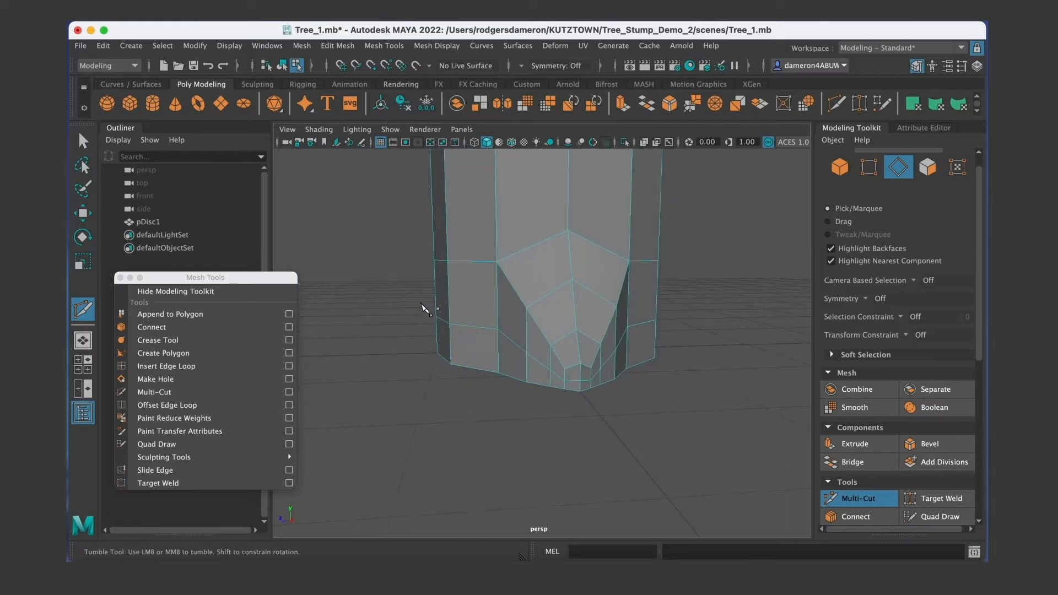
{"action": "mouse_move", "coordinate": [659, 353]}
{"action": "left_mouse_down", "text": "alt"}
{"action": "mouse_move", "coordinate": [540, 369]}
{"action": "mouse_move", "coordinate": [664, 365]}
{"action": "left_mouse_up", "text": "alt"}
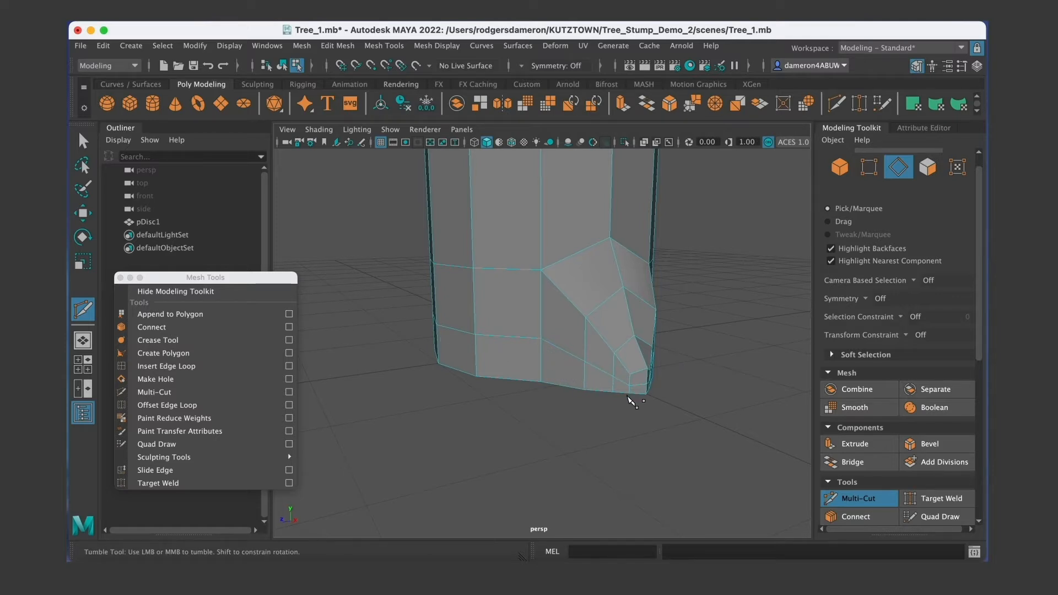
{"action": "left_click_drag", "start_coordinate": [633, 381], "coordinate": [631, 390], "text": "alt"}
{"action": "middle_click_drag", "start_coordinate": [631, 390], "coordinate": [631, 386], "text": "alt"}
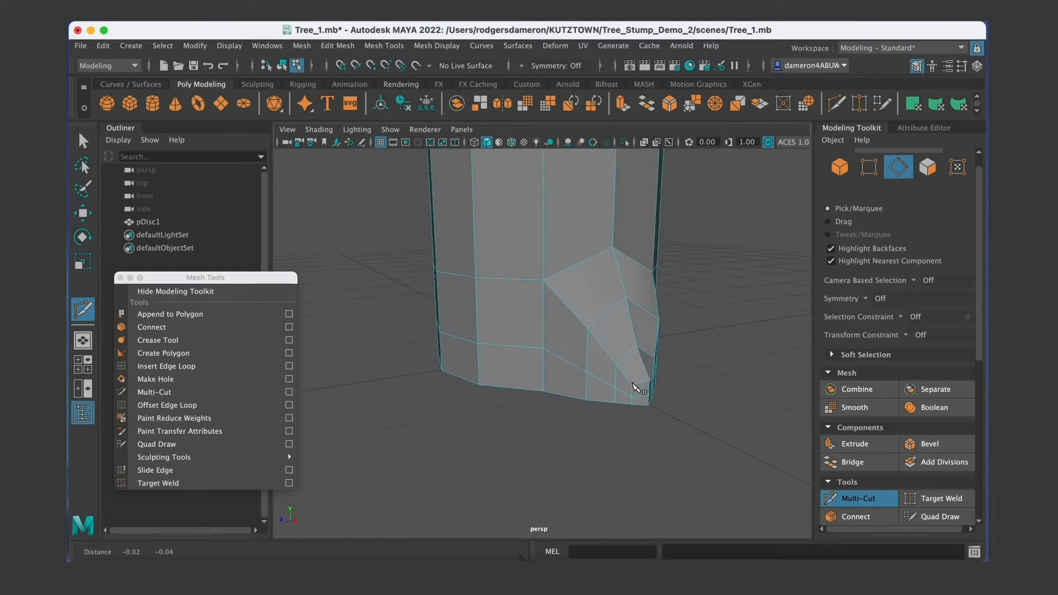
{"action": "key", "text": "super+z"}
Try Insert Edge Loop across the vertical edges at the stump's base, then undo the inserted loop.
{"action": "left_click_drag", "start_coordinate": [594, 405], "coordinate": [593, 395], "text": "alt"}
{"action": "middle_click_drag", "start_coordinate": [594, 396], "coordinate": [568, 387], "text": "alt"}
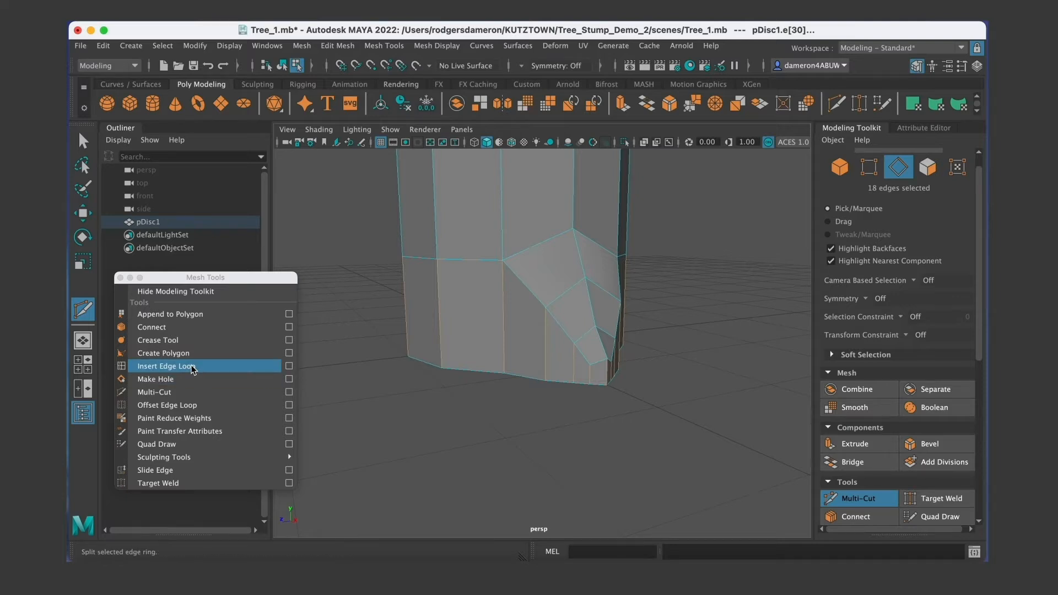
{"action": "left_click", "coordinate": [192, 368]}
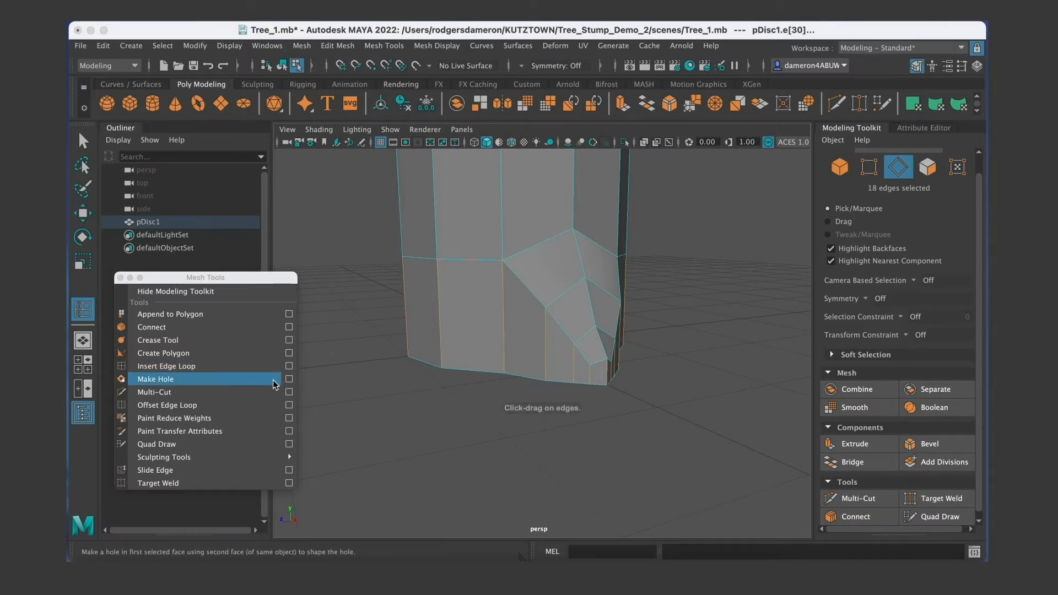
{"action": "left_click", "coordinate": [188, 367]}
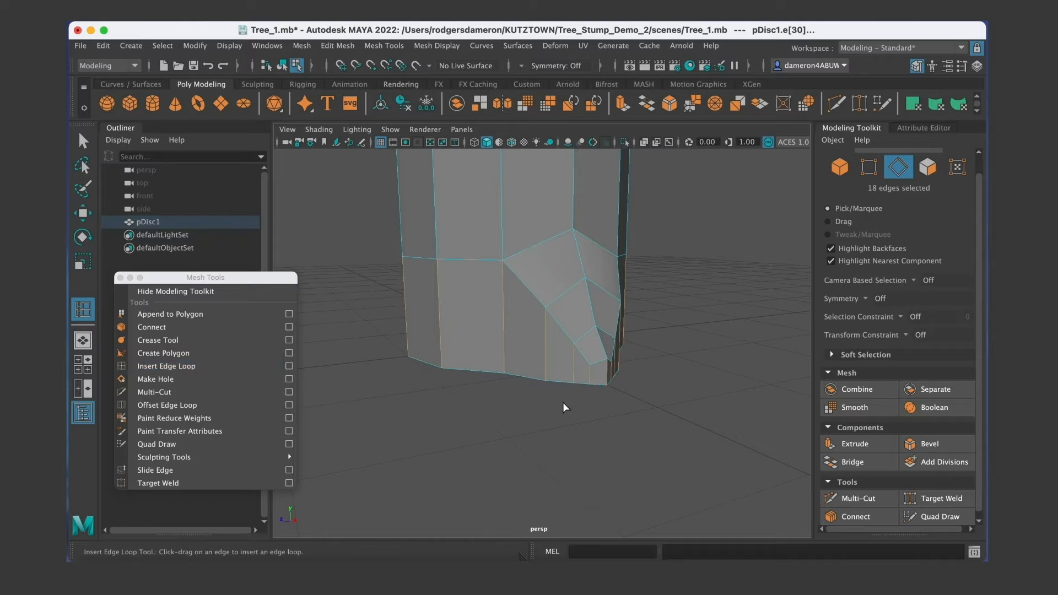
{"action": "left_click_drag", "start_coordinate": [504, 322], "coordinate": [504, 320]}
{"action": "key", "text": "super+z"}
{"action": "left_click_drag", "start_coordinate": [509, 385], "coordinate": [529, 374], "text": "alt"}
{"action": "left_click_drag", "start_coordinate": [620, 323], "coordinate": [529, 335], "text": "alt"}
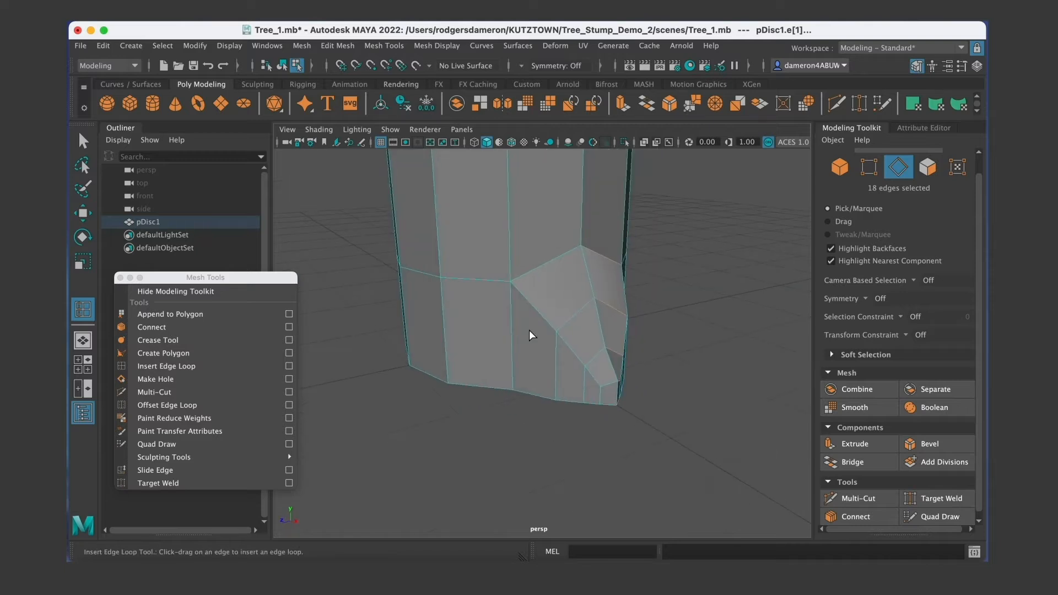
Restart Insert Edge Loop and insert a horizontal loop around the stump's base and through the root.
{"action": "key", "text": "q"}
{"action": "right_click_drag", "start_coordinate": [519, 334], "coordinate": [534, 311]}
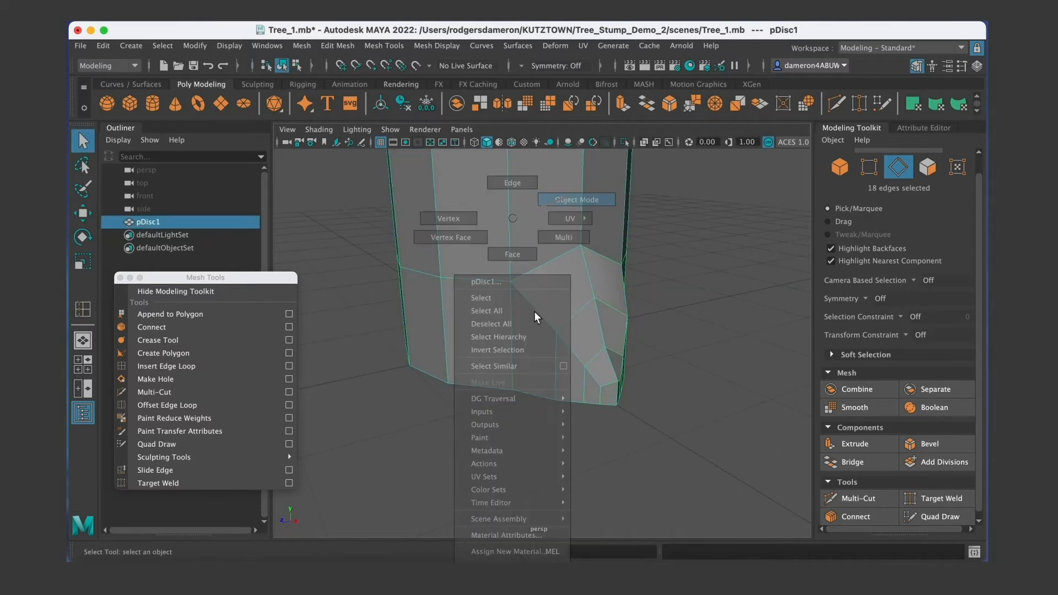
{"action": "left_click", "coordinate": [518, 411]}
{"action": "left_click", "coordinate": [508, 343]}
{"action": "left_click_drag", "start_coordinate": [461, 379], "coordinate": [479, 341], "text": "alt"}
{"action": "left_click", "coordinate": [165, 365]}
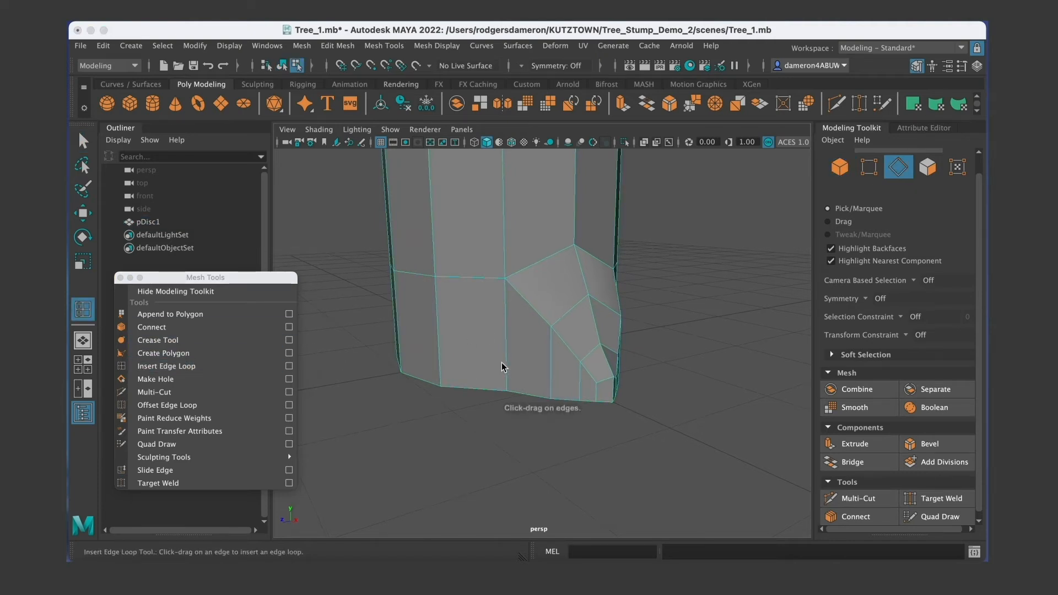
{"action": "left_click_drag", "start_coordinate": [506, 343], "coordinate": [615, 370]}
{"action": "key", "text": "q"}
Move the new loop's vertex beside the root slightly away from the root along the Z axis.
{"action": "right_click_drag", "start_coordinate": [571, 353], "coordinate": [507, 216]}
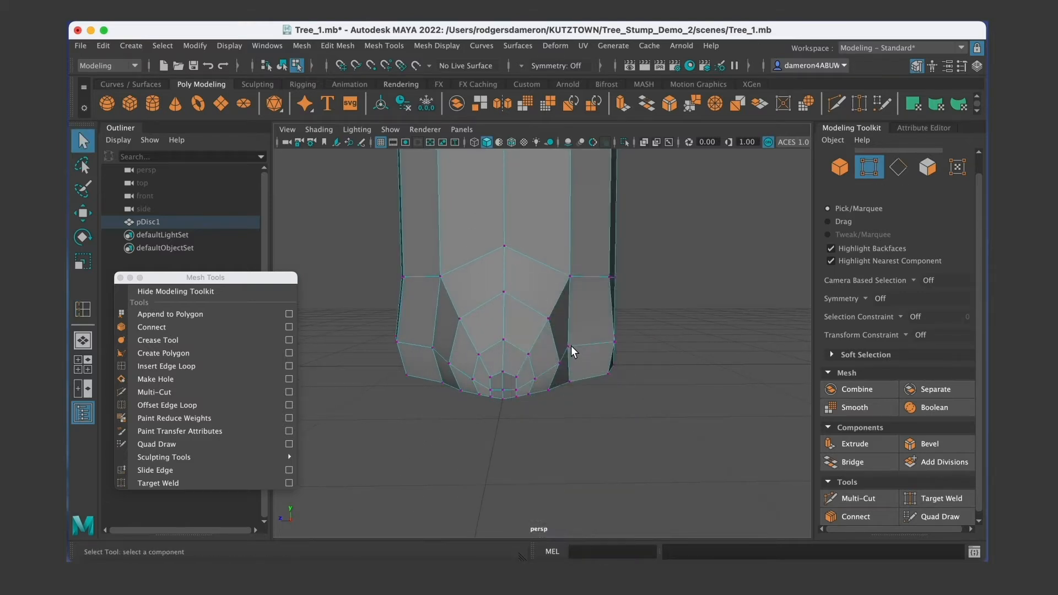
{"action": "left_click", "coordinate": [570, 345]}
{"action": "left_click_drag", "start_coordinate": [570, 345], "coordinate": [577, 373], "text": "alt"}
{"action": "key", "text": "w"}
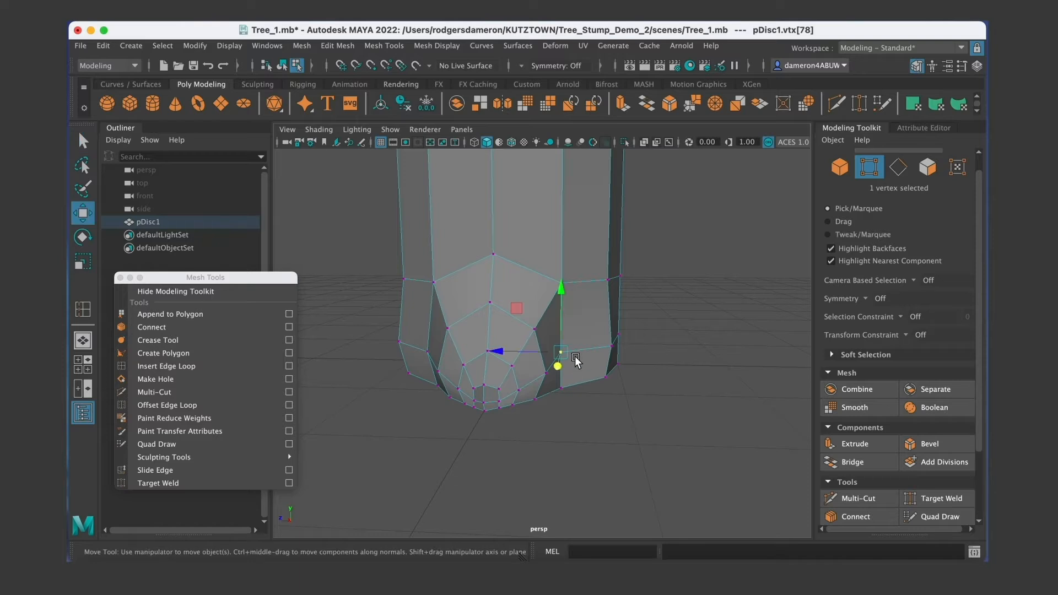
{"action": "left_click_drag", "start_coordinate": [498, 351], "coordinate": [511, 352]}
{"action": "left_click_drag", "start_coordinate": [582, 409], "coordinate": [557, 386], "text": "alt"}
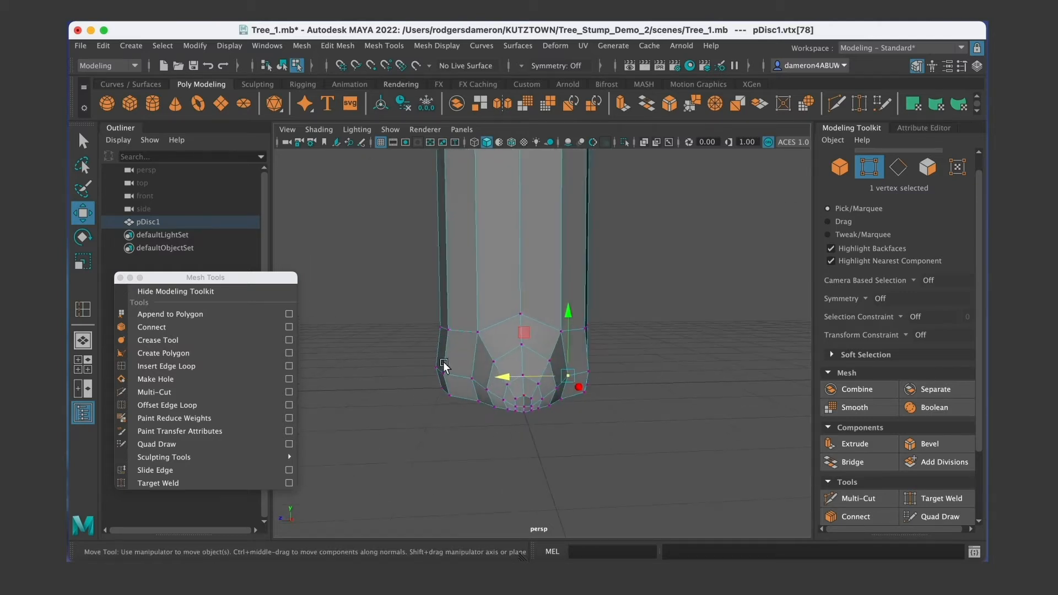
{"action": "left_click_drag", "start_coordinate": [467, 385], "coordinate": [487, 370], "text": "alt"}
Select the stump's bottom perimeter edges, adding the segments on both sides of the root.
{"action": "key", "text": "q"}
{"action": "right_click_drag", "start_coordinate": [485, 357], "coordinate": [472, 183]}
{"action": "left_click", "coordinate": [481, 352]}
{"action": "left_click_drag", "start_coordinate": [468, 407], "coordinate": [479, 411], "text": "alt"}
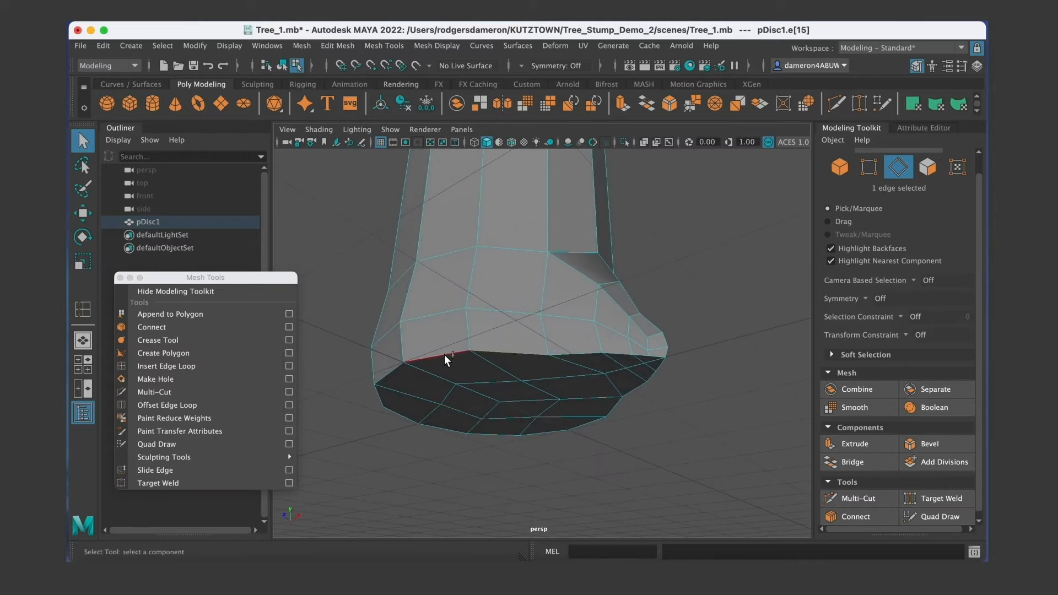
{"action": "double_click", "coordinate": [444, 355]}
{"action": "left_click_drag", "start_coordinate": [481, 408], "coordinate": [552, 420], "text": "alt"}
{"action": "left_click_drag", "start_coordinate": [660, 284], "coordinate": [654, 307], "text": "alt"}
{"action": "left_click_drag", "start_coordinate": [567, 278], "coordinate": [671, 306], "text": "alt"}
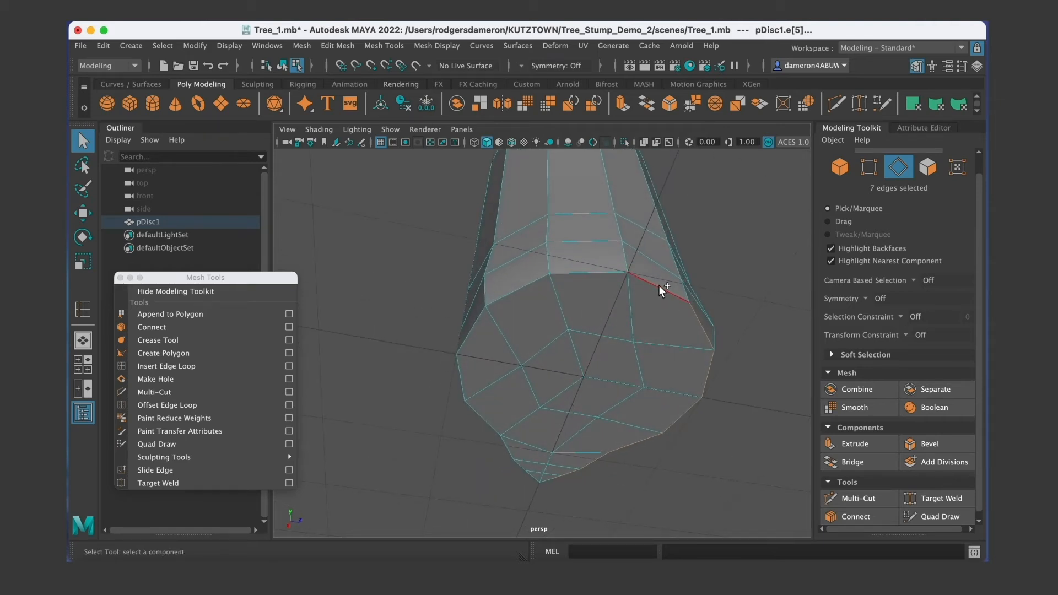
{"action": "double_click", "coordinate": [659, 285], "text": "shift"}
{"action": "left_click_drag", "start_coordinate": [595, 349], "coordinate": [681, 353], "text": "alt"}
{"action": "left_click", "coordinate": [579, 345], "text": "shift"}
{"action": "left_click", "coordinate": [521, 346], "text": "shift"}
{"action": "double_click", "coordinate": [458, 348], "text": "shift"}
Add the missing edges at the root's tip to the bottom perimeter edge selection.
{"action": "left_click_drag", "start_coordinate": [457, 347], "coordinate": [474, 363], "text": "alt"}
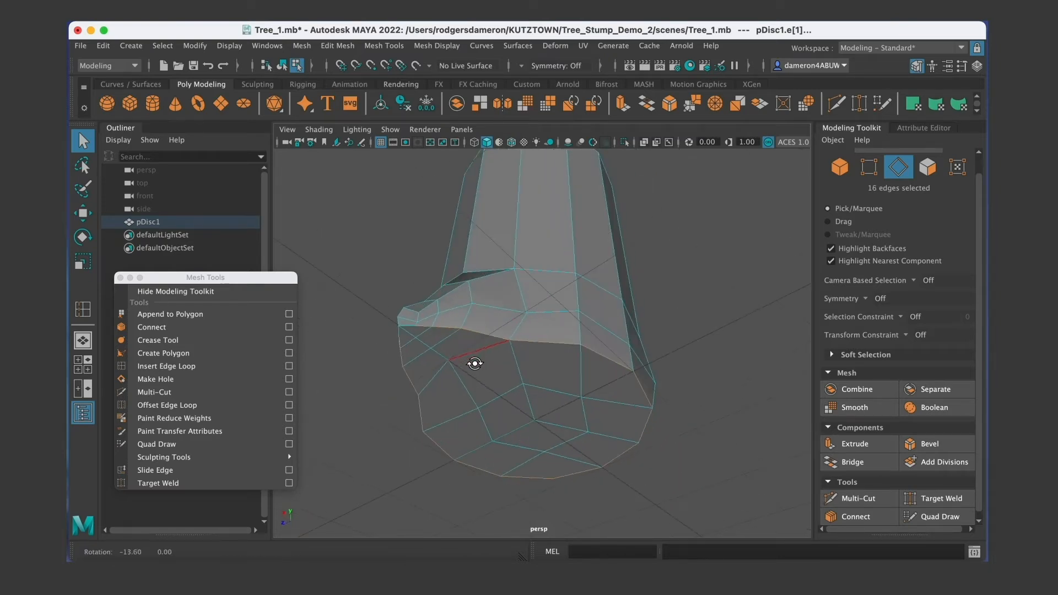
{"action": "middle_click_drag", "start_coordinate": [380, 339], "coordinate": [454, 370], "text": "alt"}
{"action": "right_click_drag", "start_coordinate": [454, 369], "coordinate": [645, 385], "text": "alt"}
{"action": "middle_click_drag", "start_coordinate": [529, 416], "coordinate": [602, 345], "text": "alt"}
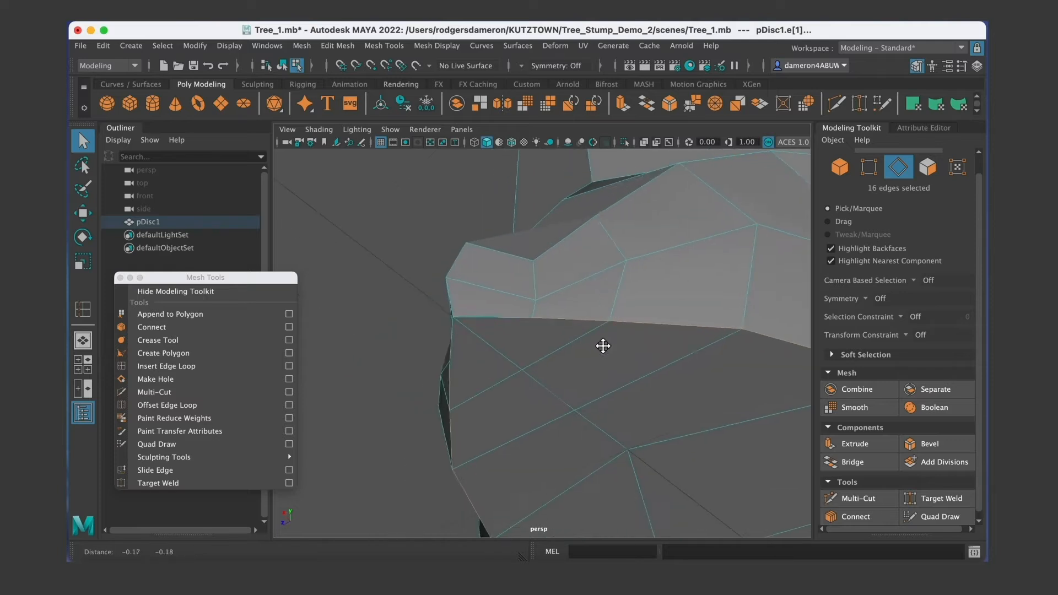
{"action": "left_click", "coordinate": [503, 319], "text": "shift"}
{"action": "left_click_drag", "start_coordinate": [510, 355], "coordinate": [580, 342], "text": "alt"}
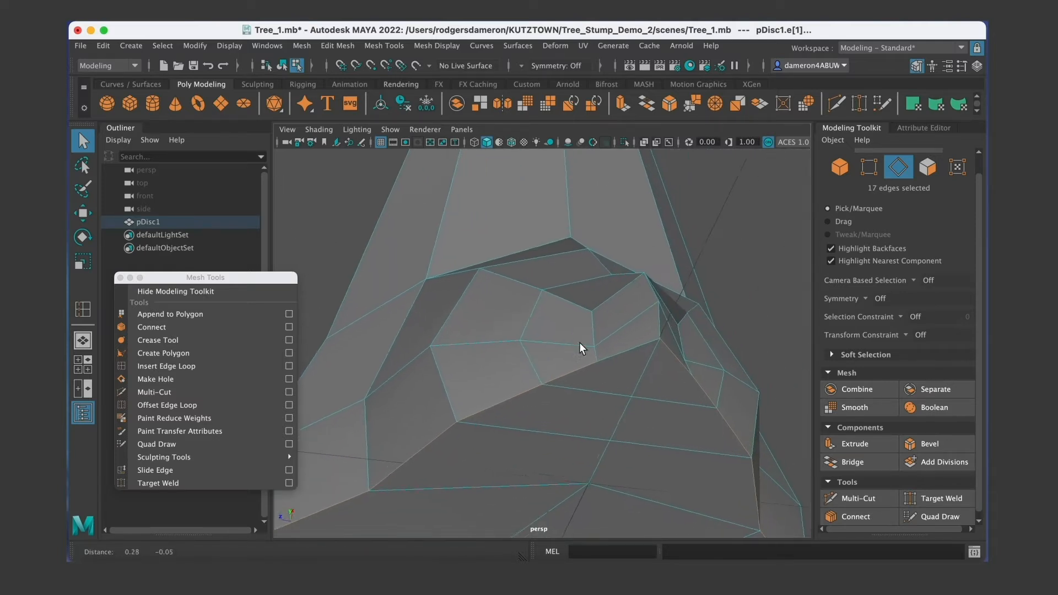
{"action": "left_click", "coordinate": [622, 352], "text": "shift"}
{"action": "left_click_drag", "start_coordinate": [683, 411], "coordinate": [521, 408], "text": "alt"}
{"action": "left_click_drag", "start_coordinate": [597, 378], "coordinate": [544, 373], "text": "alt"}
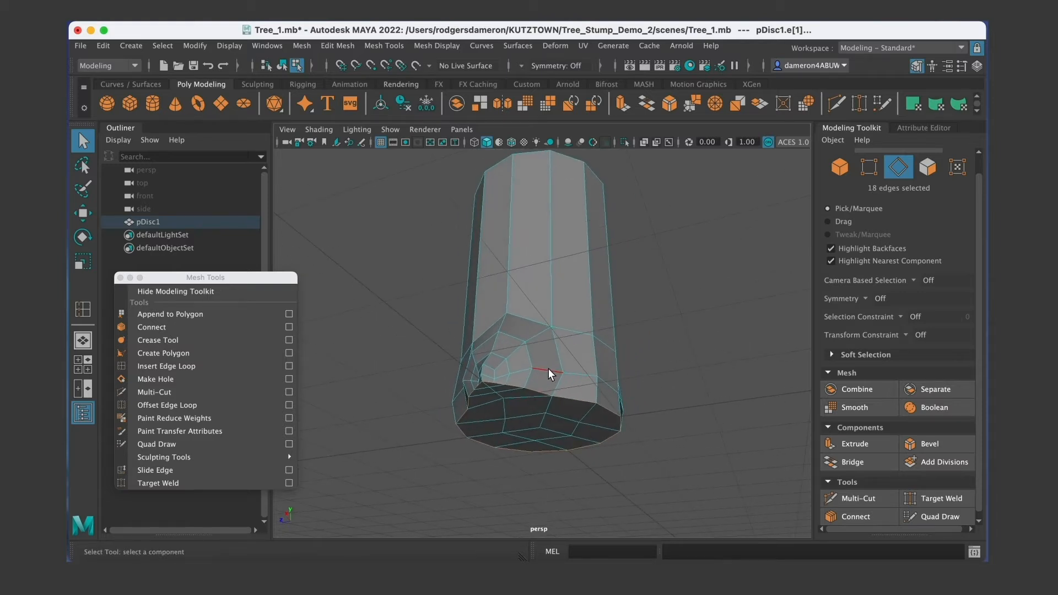
Preview the stump smoothed and examine its base in shaded and wireframe display.
{"action": "key", "text": "3"}
{"action": "left_click_drag", "start_coordinate": [577, 372], "coordinate": [573, 384], "text": "alt"}
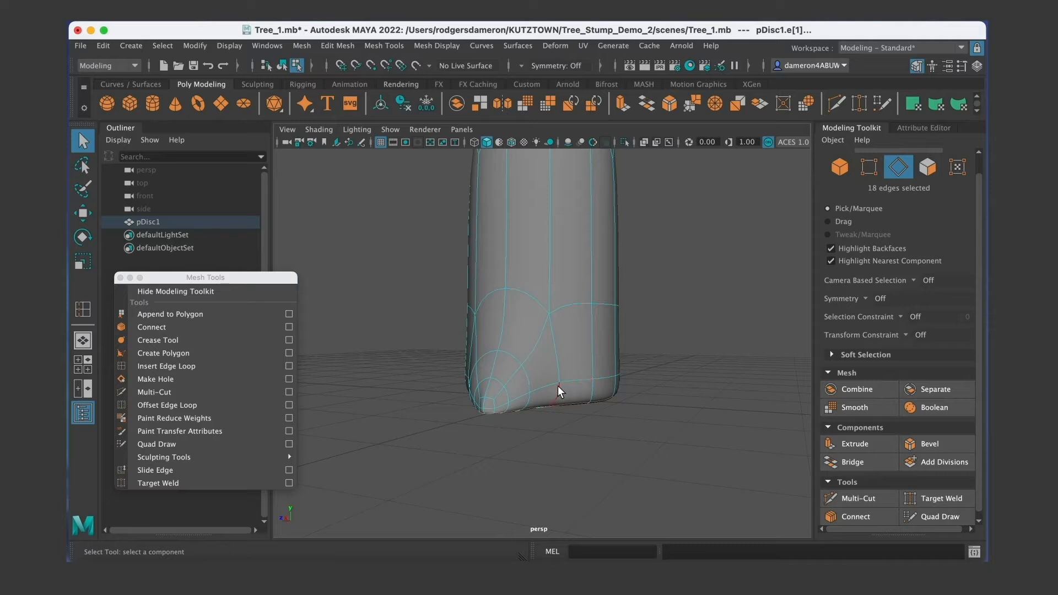
{"action": "key", "text": "4"}
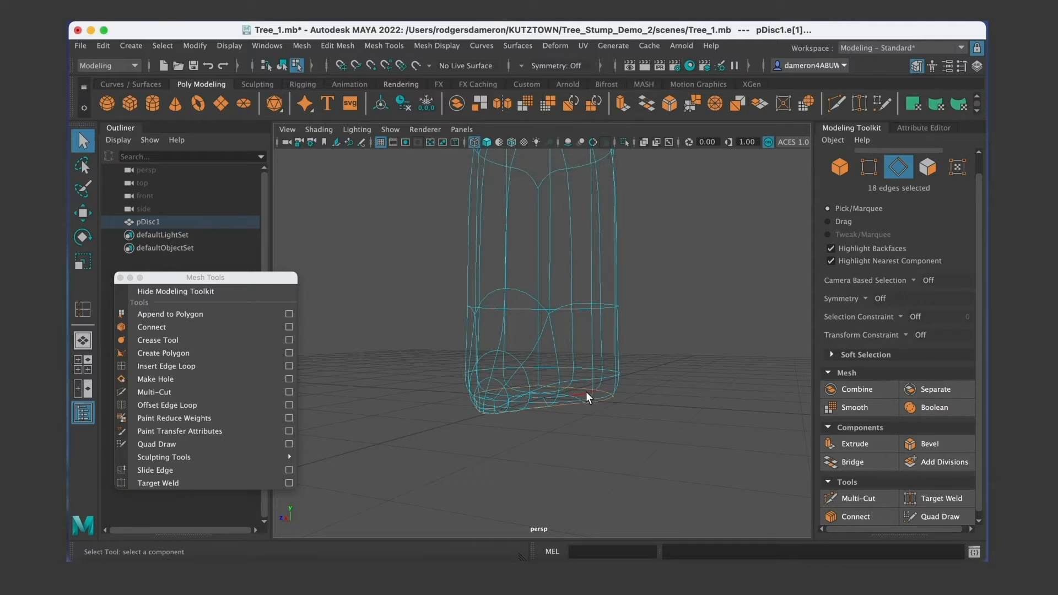
{"action": "key", "text": "5"}
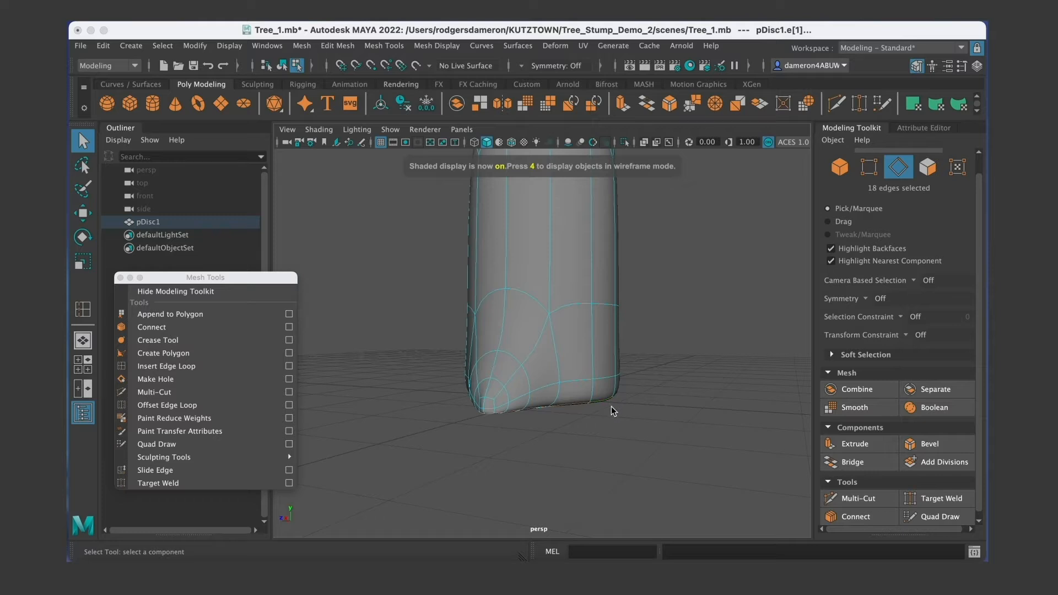
{"action": "mouse_move", "coordinate": [610, 406]}
{"action": "left_mouse_down", "text": "alt"}
{"action": "mouse_move", "coordinate": [601, 385]}
{"action": "mouse_move", "coordinate": [623, 383]}
{"action": "left_mouse_up", "text": "alt"}
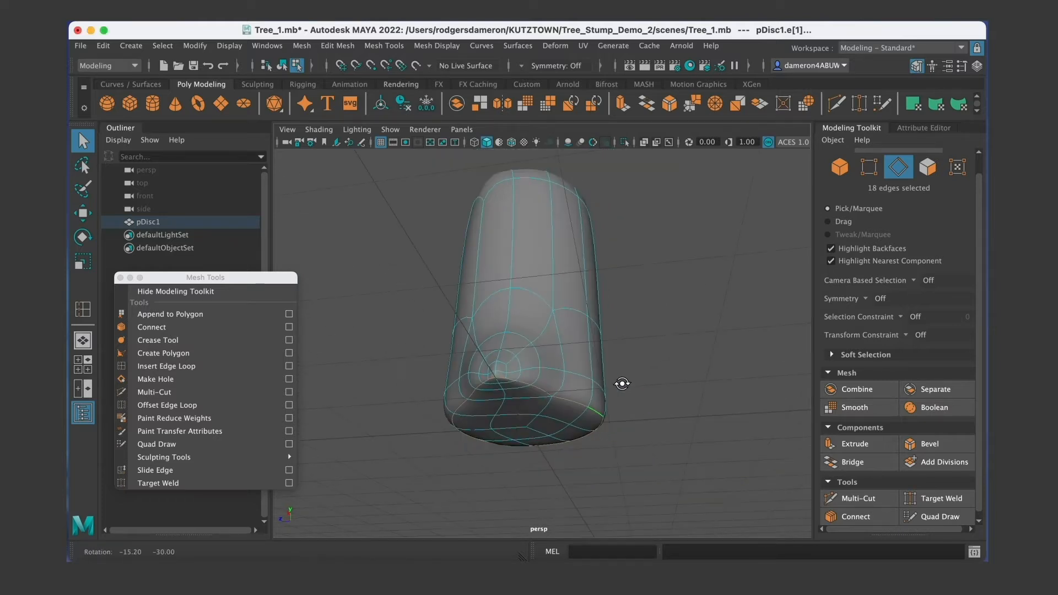
{"action": "key", "text": "4"}
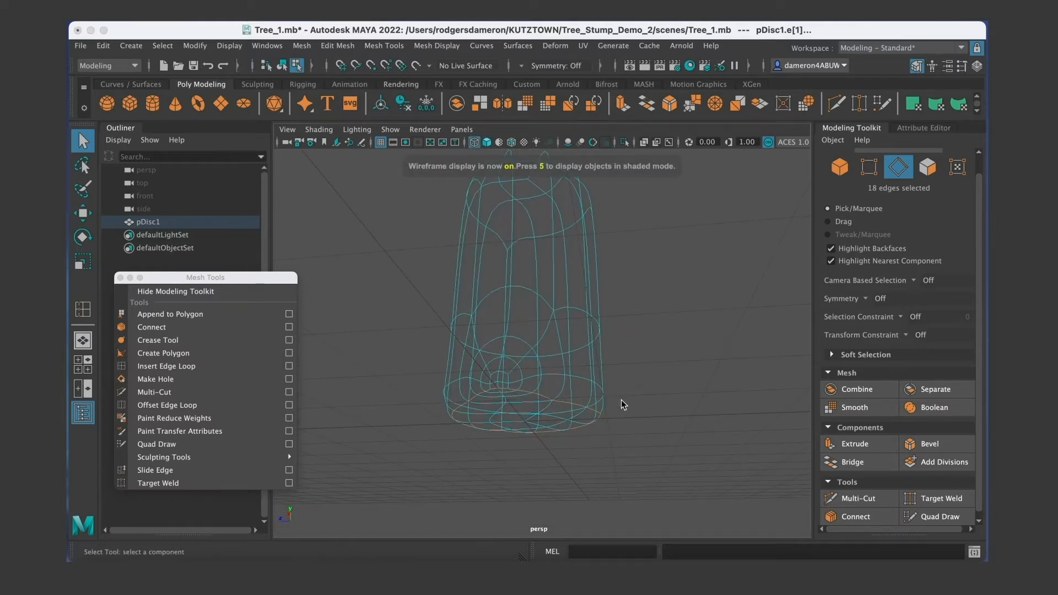
{"action": "left_click_drag", "start_coordinate": [627, 399], "coordinate": [550, 383], "text": "alt"}
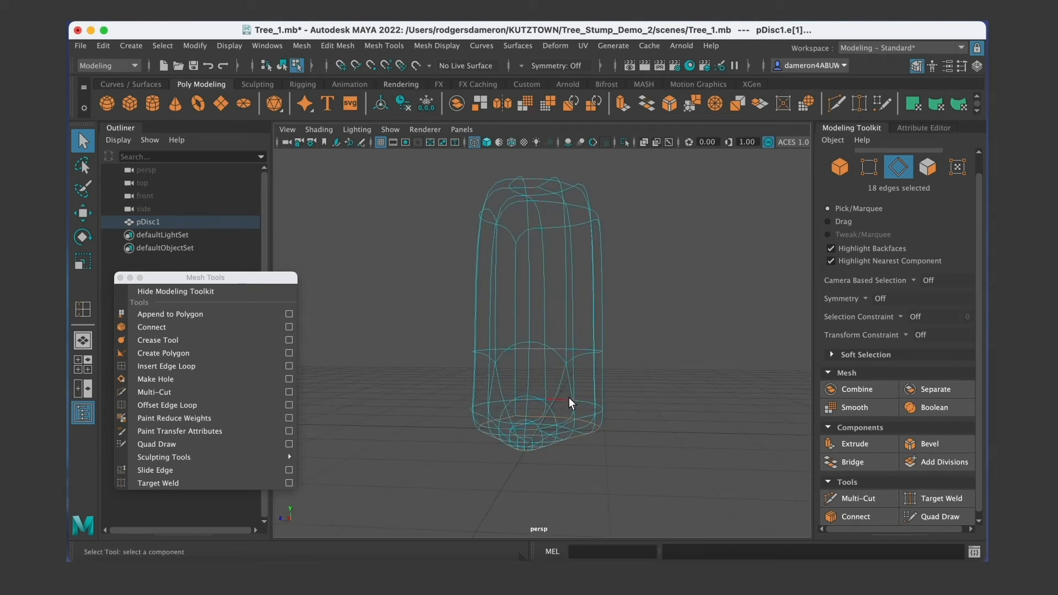
Turn off the smooth preview, examine the base in wireframe, and return to shaded display.
{"action": "key", "text": "1"}
{"action": "middle_click_drag", "start_coordinate": [564, 409], "coordinate": [574, 384], "text": "alt"}
{"action": "left_click_drag", "start_coordinate": [575, 384], "coordinate": [562, 383], "text": "alt"}
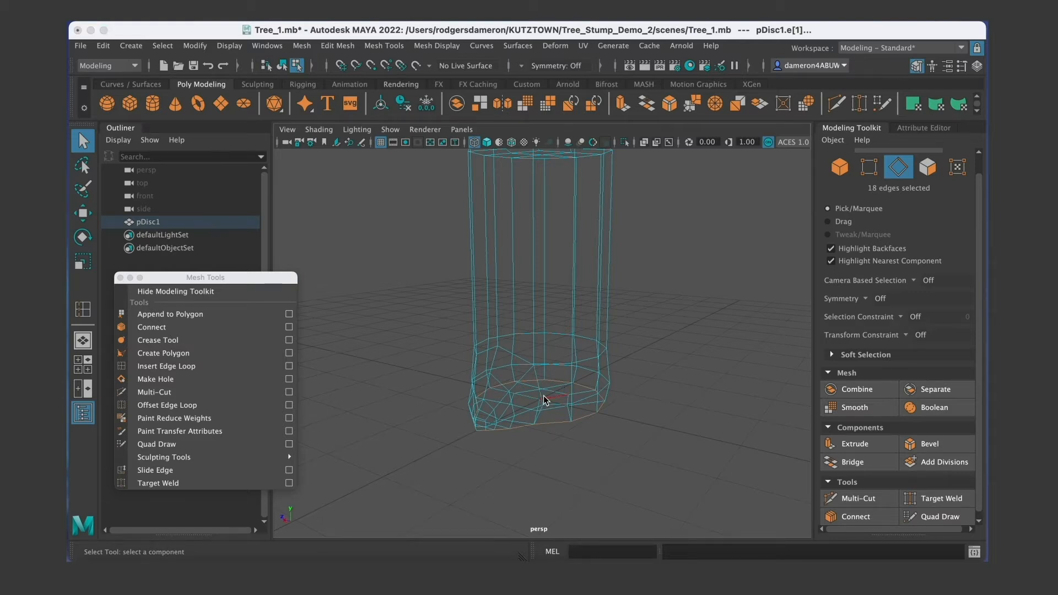
{"action": "key", "text": "5"}
{"action": "mouse_move", "coordinate": [559, 370]}
{"action": "left_mouse_down", "text": "alt"}
{"action": "mouse_move", "coordinate": [558, 385]}
{"action": "mouse_move", "coordinate": [586, 379]}
{"action": "left_mouse_up", "text": "alt"}
{"action": "left_click_drag", "start_coordinate": [565, 429], "coordinate": [515, 434], "text": "alt"}
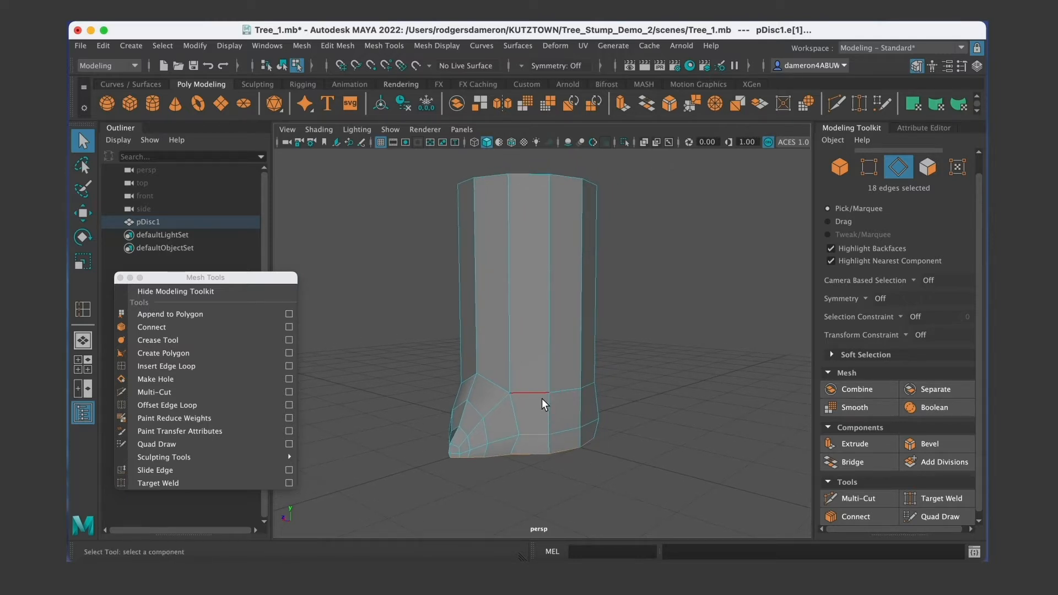
Examine the stump and its root from several sides with the bottom perimeter edges selected.
{"action": "middle_click_drag", "start_coordinate": [545, 405], "coordinate": [598, 498], "text": "alt"}
{"action": "middle_click_drag", "start_coordinate": [607, 362], "coordinate": [607, 355], "text": "alt"}
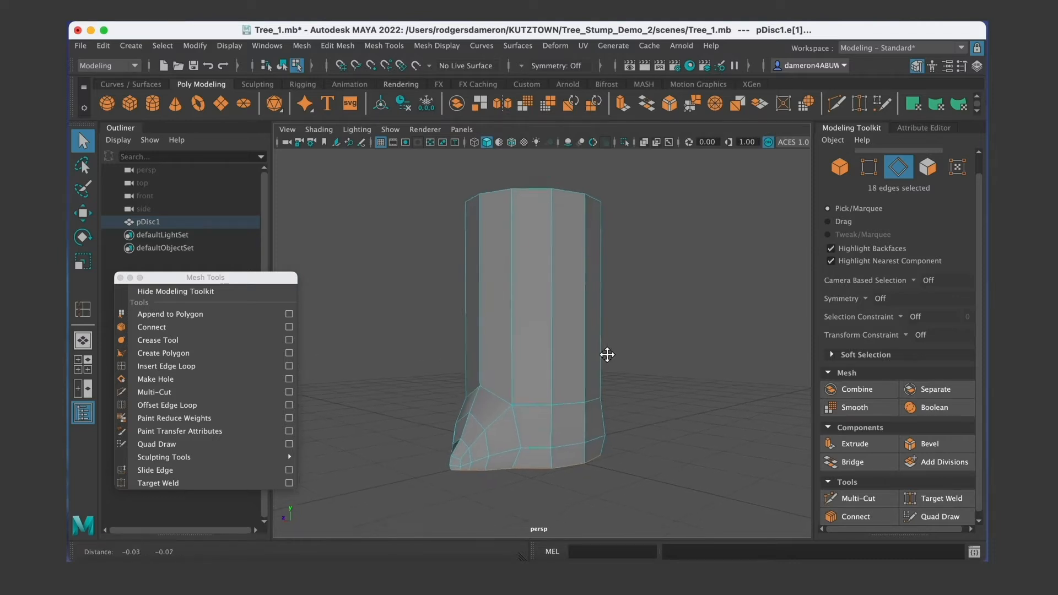
{"action": "left_click_drag", "start_coordinate": [623, 378], "coordinate": [541, 382], "text": "alt"}
{"action": "right_click_drag", "start_coordinate": [541, 383], "coordinate": [598, 407], "text": "alt"}
{"action": "left_click_drag", "start_coordinate": [596, 408], "coordinate": [566, 382], "text": "alt"}
{"action": "left_click_drag", "start_coordinate": [611, 355], "coordinate": [556, 330], "text": "alt"}
{"action": "left_click_drag", "start_coordinate": [471, 343], "coordinate": [531, 419], "text": "alt"}
{"action": "key", "text": "r"}
{"action": "middle_click_drag", "start_coordinate": [531, 419], "coordinate": [533, 485], "text": "alt"}
{"action": "right_click_drag", "start_coordinate": [532, 485], "coordinate": [538, 419], "text": "alt"}
{"action": "left_click_drag", "start_coordinate": [539, 419], "coordinate": [494, 415], "text": "alt"}
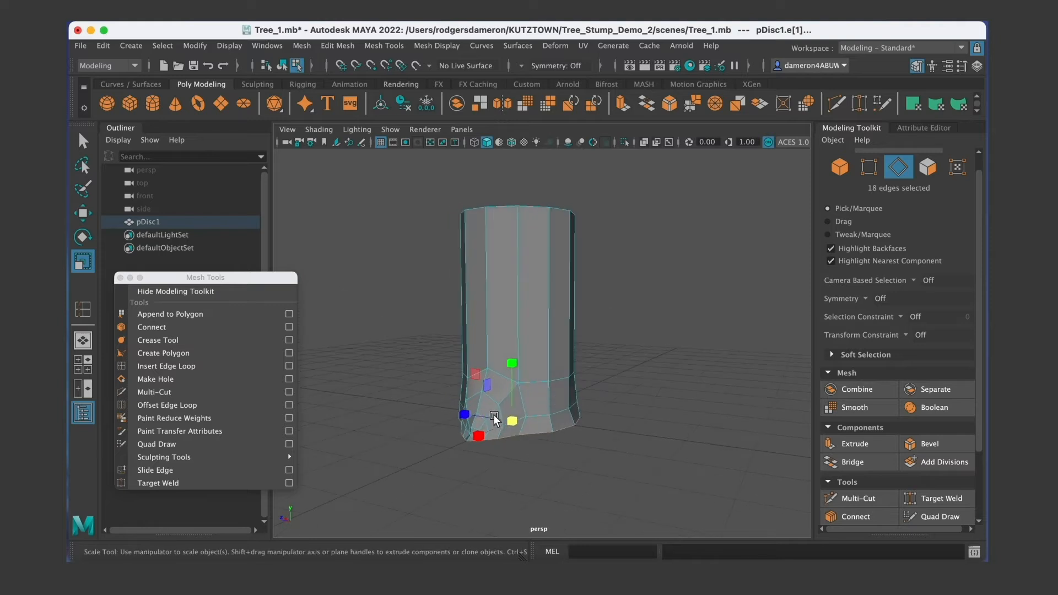
{"action": "right_click_drag", "start_coordinate": [514, 451], "coordinate": [594, 399], "text": "alt"}
{"action": "key", "text": "q"}
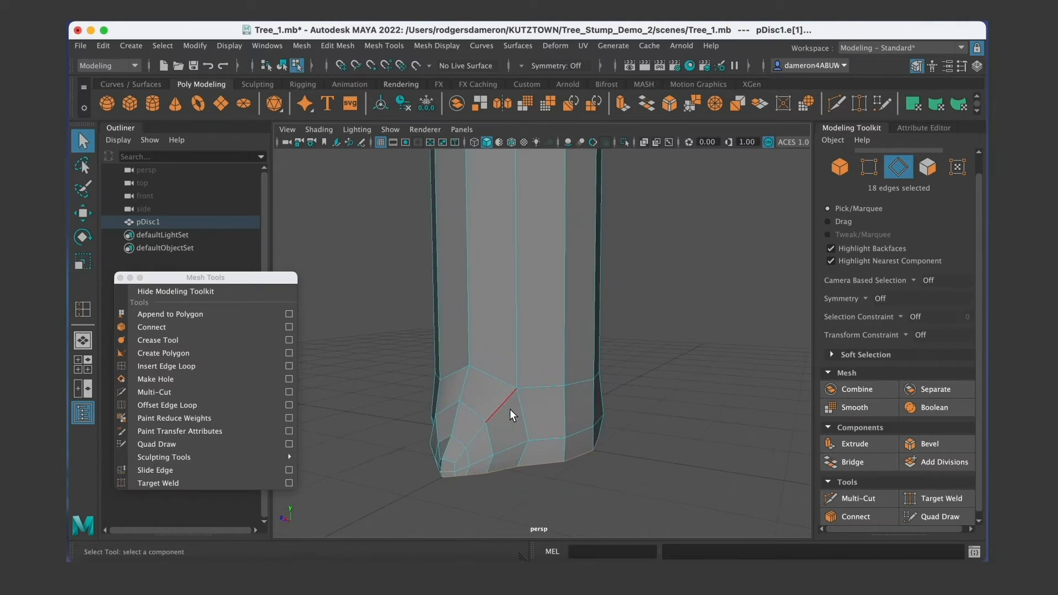
Remove the root's bottom edges from the perimeter selection, keeping the rest of the stump's base selected.
{"action": "left_click_drag", "start_coordinate": [594, 399], "coordinate": [551, 333], "text": "alt"}
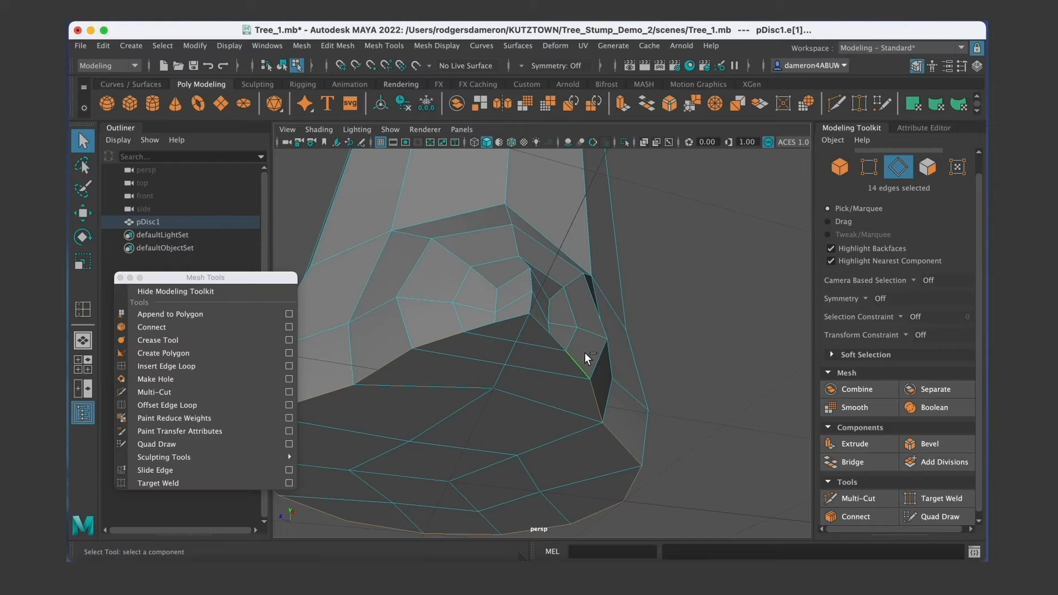
{"action": "left_click_drag", "start_coordinate": [497, 389], "coordinate": [524, 411], "text": "alt"}
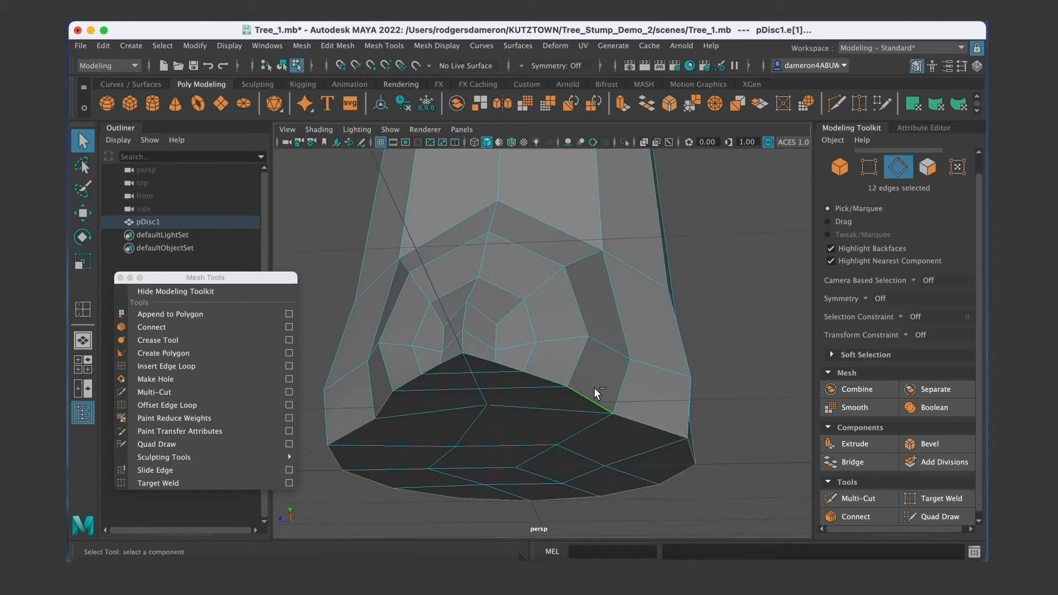
{"action": "left_click", "coordinate": [388, 388], "text": "ctrl"}
{"action": "left_click_drag", "start_coordinate": [504, 418], "coordinate": [556, 335], "text": "alt"}
{"action": "key", "text": "e"}
{"action": "key", "text": "r"}
{"action": "key", "text": "q"}
Select only the faces of the trunk's top cap, leaving out the trunk's side faces.
{"action": "left_click_drag", "start_coordinate": [521, 266], "coordinate": [525, 425], "text": "alt"}
{"action": "left_click_drag", "start_coordinate": [497, 366], "coordinate": [528, 356], "text": "alt"}
{"action": "right_click_drag", "start_coordinate": [528, 356], "coordinate": [537, 258]}
{"action": "left_click_drag", "start_coordinate": [541, 307], "coordinate": [541, 331], "text": "alt"}
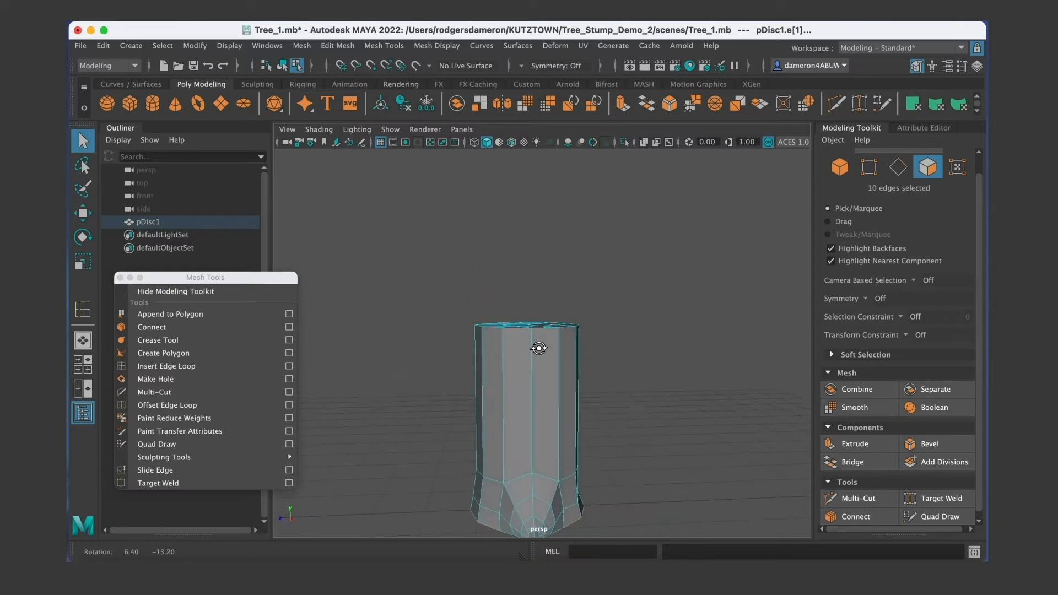
{"action": "left_click_drag", "start_coordinate": [588, 397], "coordinate": [582, 393], "text": "alt"}
{"action": "left_click_drag", "start_coordinate": [435, 284], "coordinate": [564, 368]}
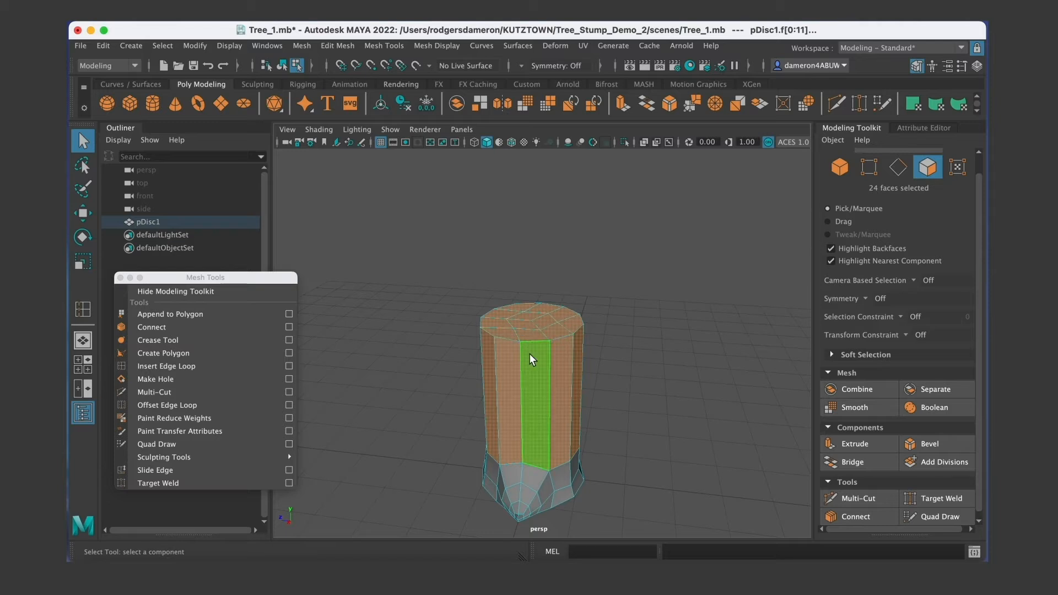
{"action": "left_click_drag", "start_coordinate": [573, 388], "coordinate": [650, 378], "text": "alt"}
{"action": "left_click", "coordinate": [653, 373]}
{"action": "left_click_drag", "start_coordinate": [434, 297], "coordinate": [648, 419]}
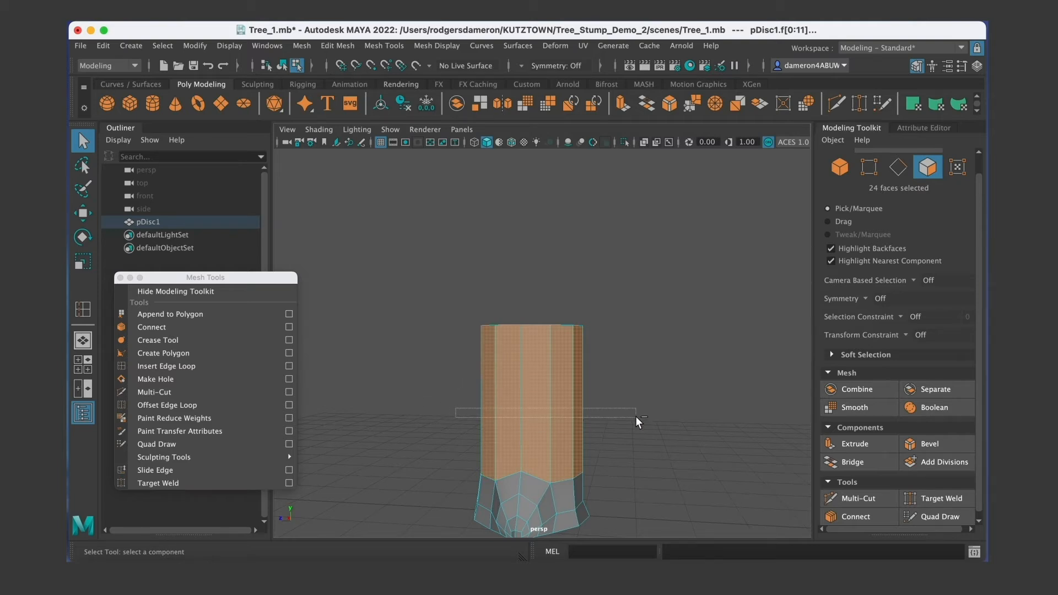
{"action": "left_click_drag", "start_coordinate": [646, 418], "coordinate": [647, 417], "text": "ctrl"}
{"action": "left_click_drag", "start_coordinate": [630, 351], "coordinate": [579, 351], "text": "alt"}
{"action": "key", "text": "f"}
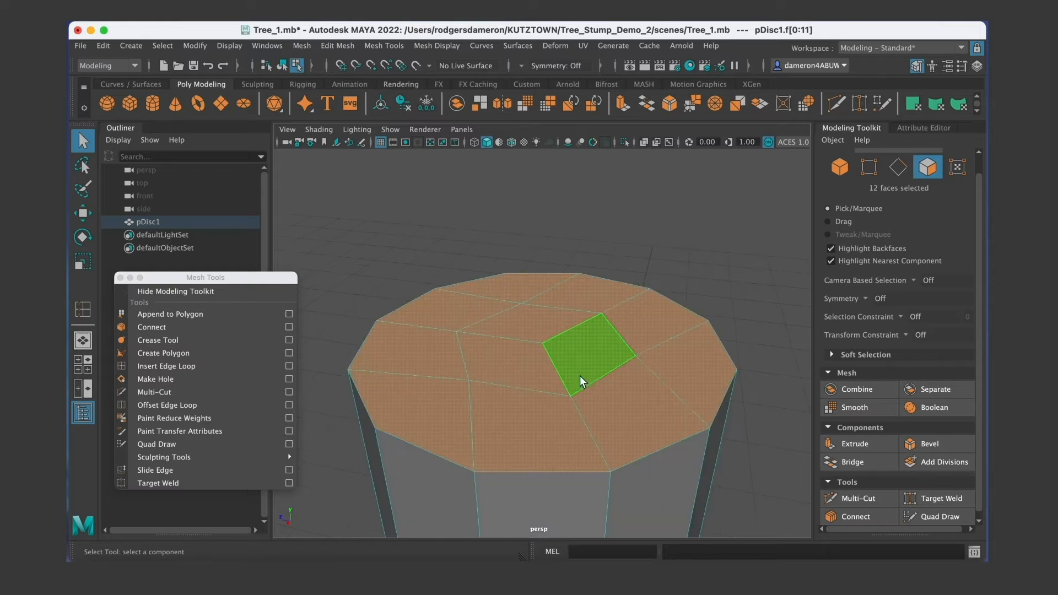
Scale the trunk's top cap faces slightly smaller and raise them to make the trunk taller and tapered.
{"action": "scroll", "coordinate": [610, 389], "scroll_direction": "down", "scroll_amount": 6}
{"action": "left_click_drag", "start_coordinate": [610, 389], "coordinate": [633, 376], "text": "alt"}
{"action": "middle_click_drag", "start_coordinate": [633, 376], "coordinate": [583, 325], "text": "alt"}
{"action": "scroll", "coordinate": [583, 325], "scroll_direction": "down", "scroll_amount": 3}
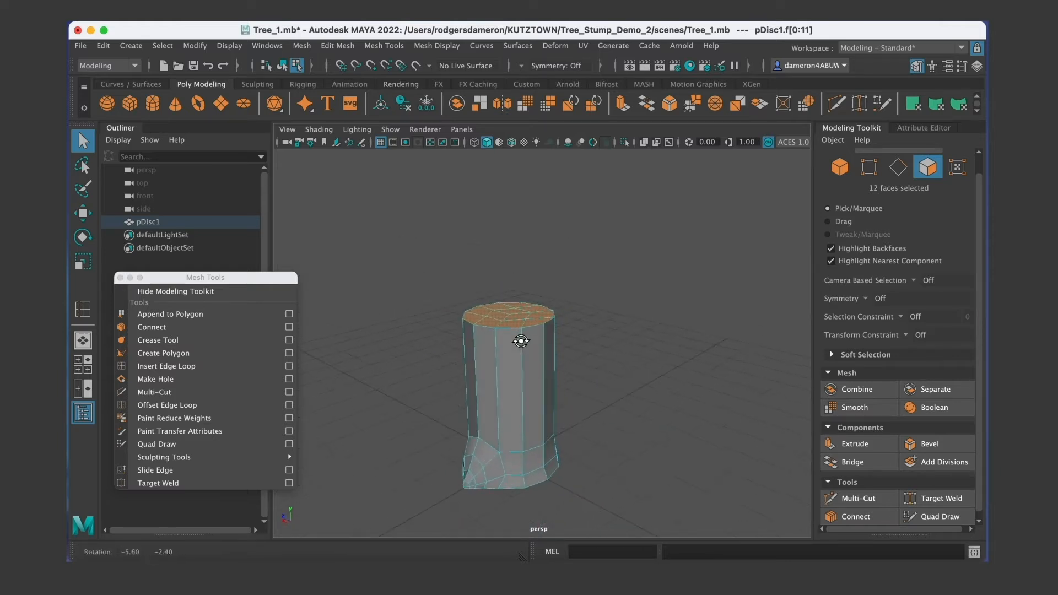
{"action": "key", "text": "r"}
{"action": "left_click_drag", "start_coordinate": [513, 319], "coordinate": [503, 319]}
{"action": "key", "text": "w"}
{"action": "left_click_drag", "start_coordinate": [507, 255], "coordinate": [587, 341]}
Examine the root and the raised trunk, return to object mode and clear the selection.
{"action": "left_click_drag", "start_coordinate": [487, 366], "coordinate": [591, 358], "text": "alt"}
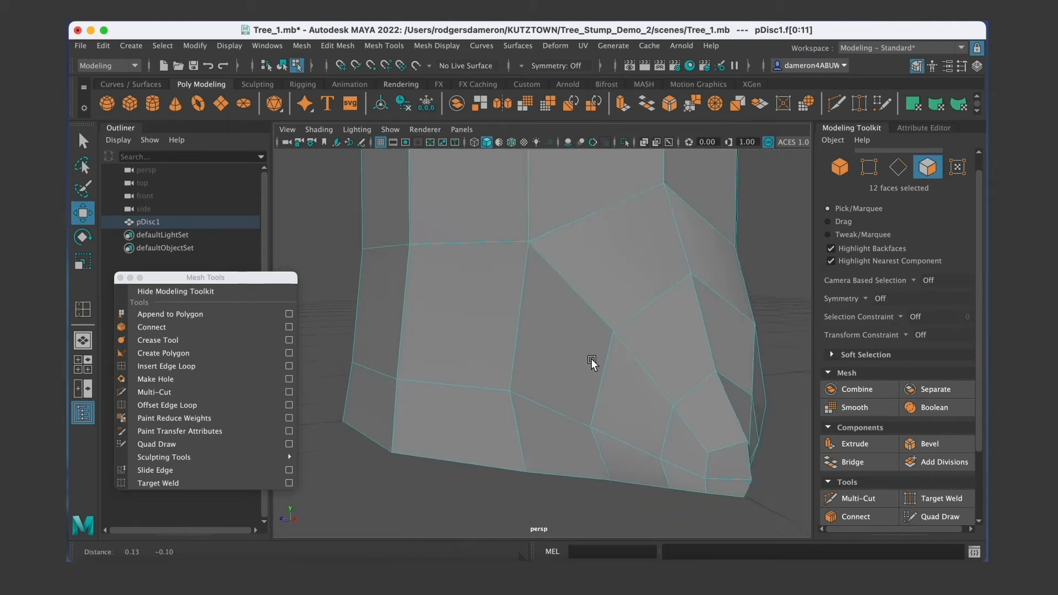
{"action": "right_click_drag", "start_coordinate": [591, 359], "coordinate": [534, 336], "text": "alt"}
{"action": "left_click_drag", "start_coordinate": [585, 344], "coordinate": [539, 369], "text": "alt"}
{"action": "key", "text": "q"}
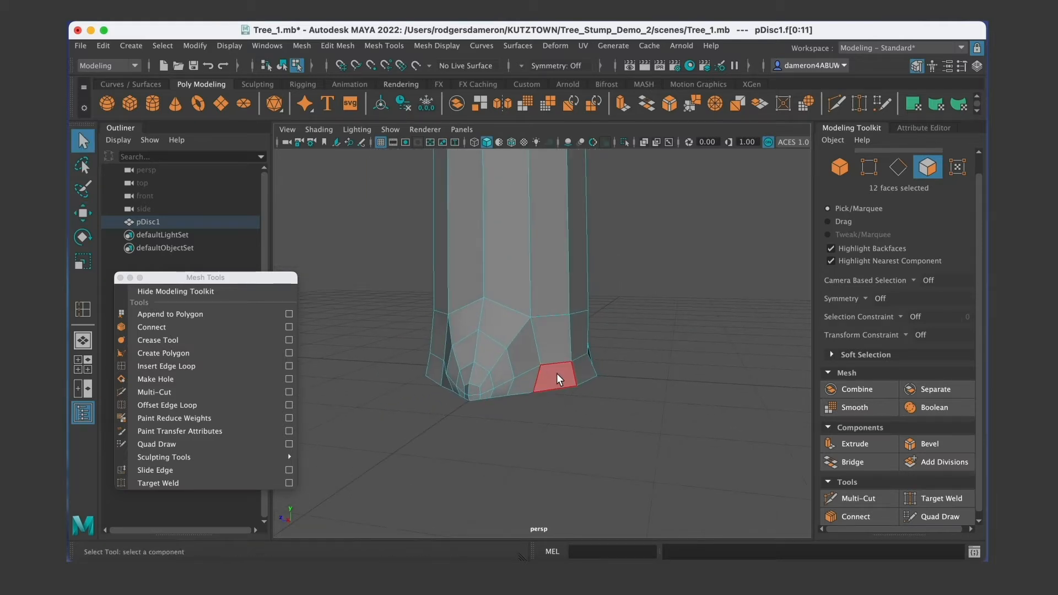
{"action": "scroll", "coordinate": [556, 373], "scroll_direction": "down", "scroll_amount": 3}
{"action": "middle_click_drag", "start_coordinate": [553, 348], "coordinate": [575, 416], "text": "alt"}
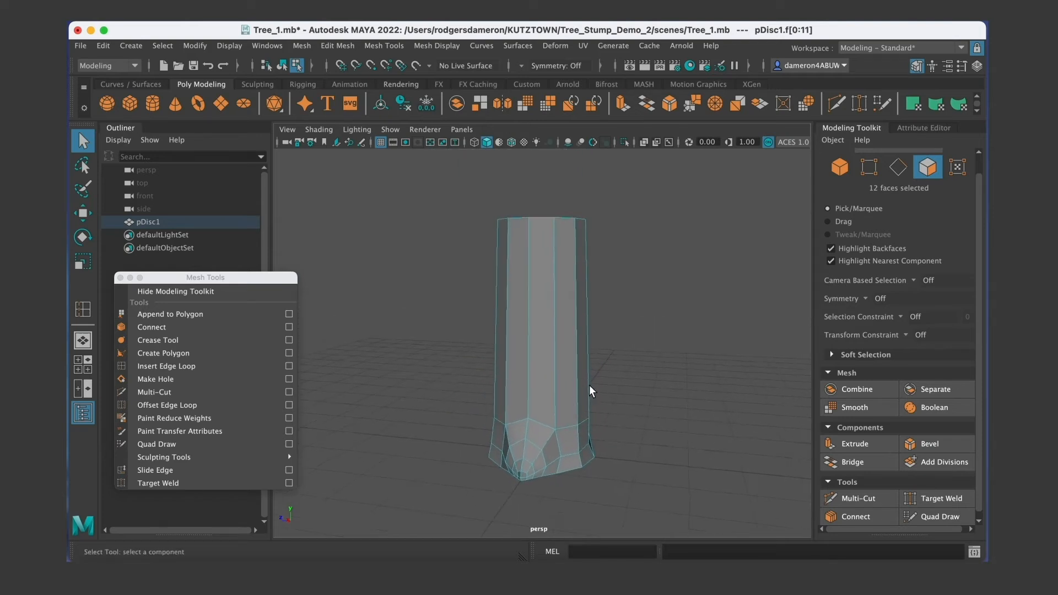
{"action": "right_click_drag", "start_coordinate": [531, 372], "coordinate": [616, 200]}
{"action": "left_click", "coordinate": [660, 415]}
Preview the stump smoothed, examine its trunk and root base up close, and turn the smooth preview off.
{"action": "left_click_drag", "start_coordinate": [660, 416], "coordinate": [623, 451], "text": "alt"}
{"action": "middle_click_drag", "start_coordinate": [601, 448], "coordinate": [638, 435], "text": "alt"}
{"action": "left_click_drag", "start_coordinate": [644, 432], "coordinate": [660, 393], "text": "alt"}
{"action": "left_click", "coordinate": [615, 424]}
{"action": "key", "text": "3"}
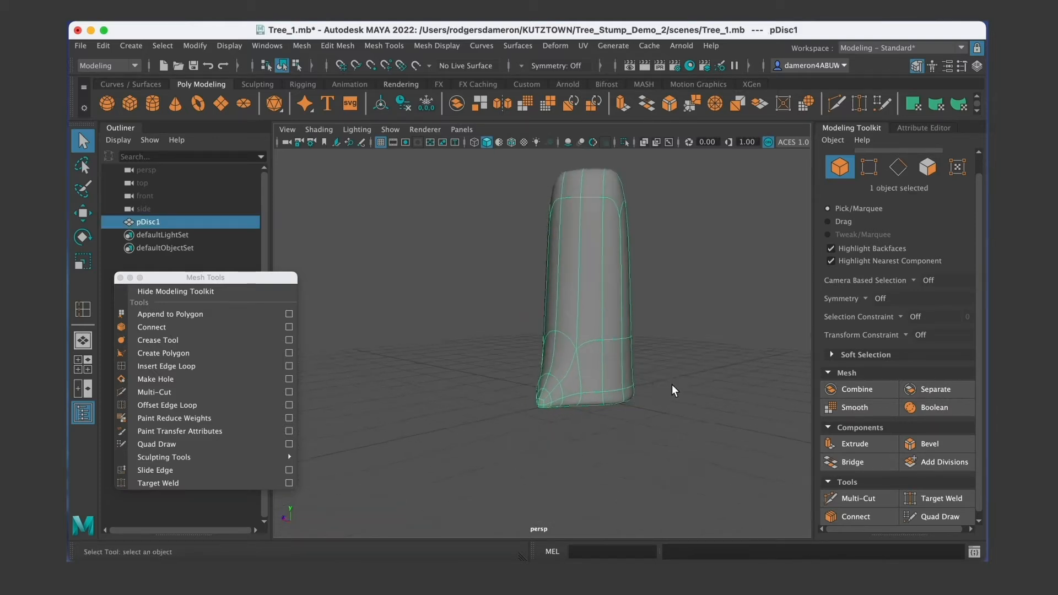
{"action": "middle_click_drag", "start_coordinate": [659, 393], "coordinate": [596, 388], "text": "alt"}
{"action": "right_click_drag", "start_coordinate": [539, 353], "coordinate": [623, 399], "text": "alt"}
{"action": "middle_click_drag", "start_coordinate": [623, 399], "coordinate": [645, 392], "text": "alt"}
{"action": "mouse_move", "coordinate": [645, 392]}
{"action": "left_mouse_down", "text": "alt"}
{"action": "mouse_move", "coordinate": [583, 399]}
{"action": "mouse_move", "coordinate": [650, 388]}
{"action": "left_mouse_up", "text": "alt"}
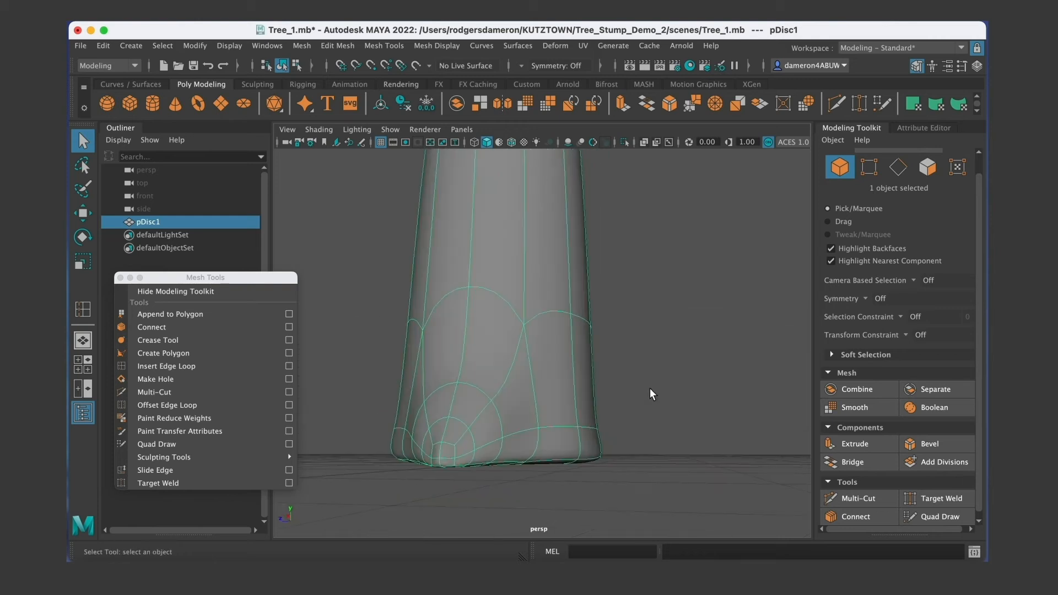
{"action": "right_click_drag", "start_coordinate": [558, 429], "coordinate": [566, 431], "text": "alt"}
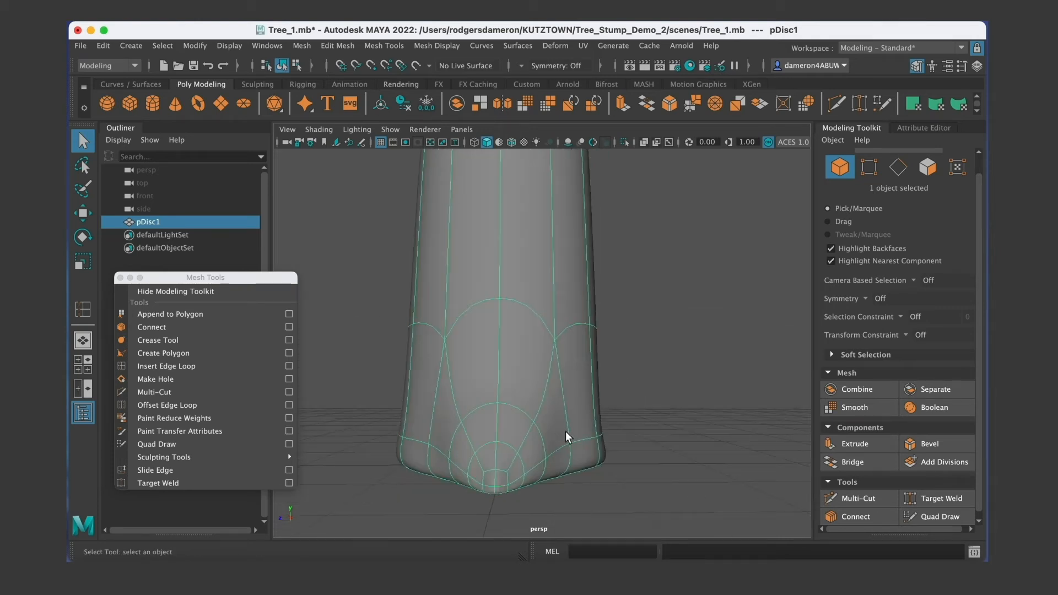
{"action": "key", "text": "1"}
{"action": "middle_click_drag", "start_coordinate": [566, 431], "coordinate": [624, 418], "text": "alt"}
{"action": "left_click_drag", "start_coordinate": [624, 419], "coordinate": [618, 456], "text": "alt"}
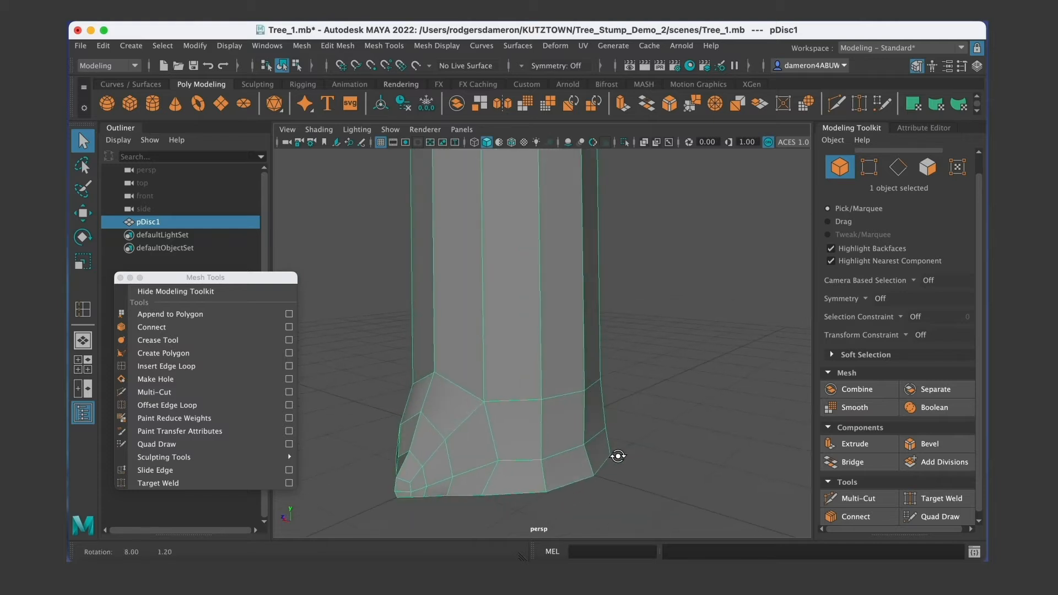
{"action": "right_click", "coordinate": [583, 445]}
{"action": "right_click_drag", "start_coordinate": [555, 205], "coordinate": [589, 191]}
{"action": "left_click", "coordinate": [590, 453]}
{"action": "middle_click_drag", "start_coordinate": [598, 462], "coordinate": [607, 385], "text": "alt"}
{"action": "right_click_drag", "start_coordinate": [607, 385], "coordinate": [558, 372], "text": "alt"}
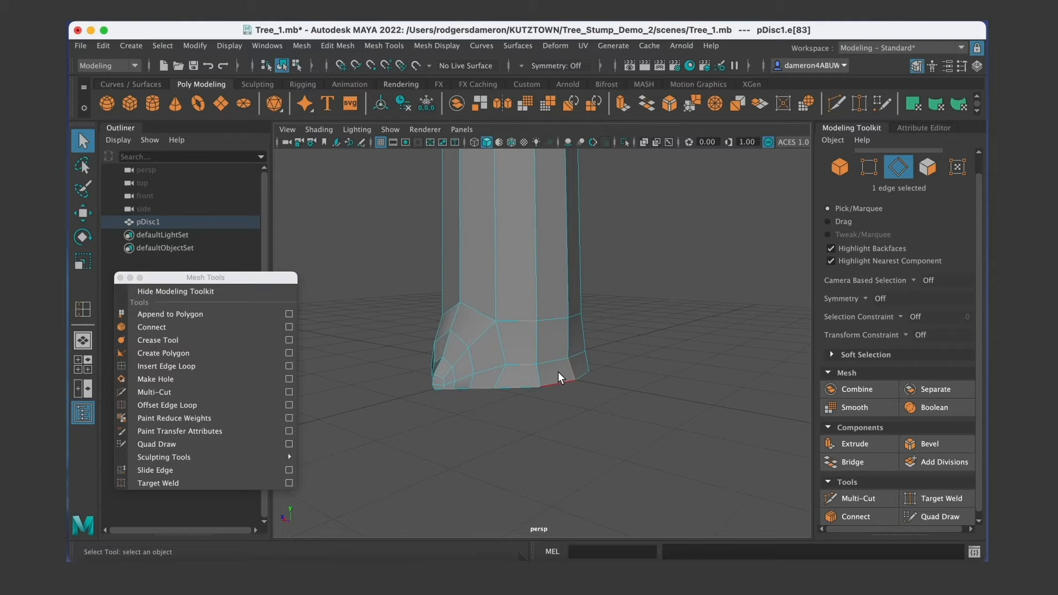
{"action": "key", "text": "3"}
{"action": "key", "text": "w"}
{"action": "key", "text": "1"}
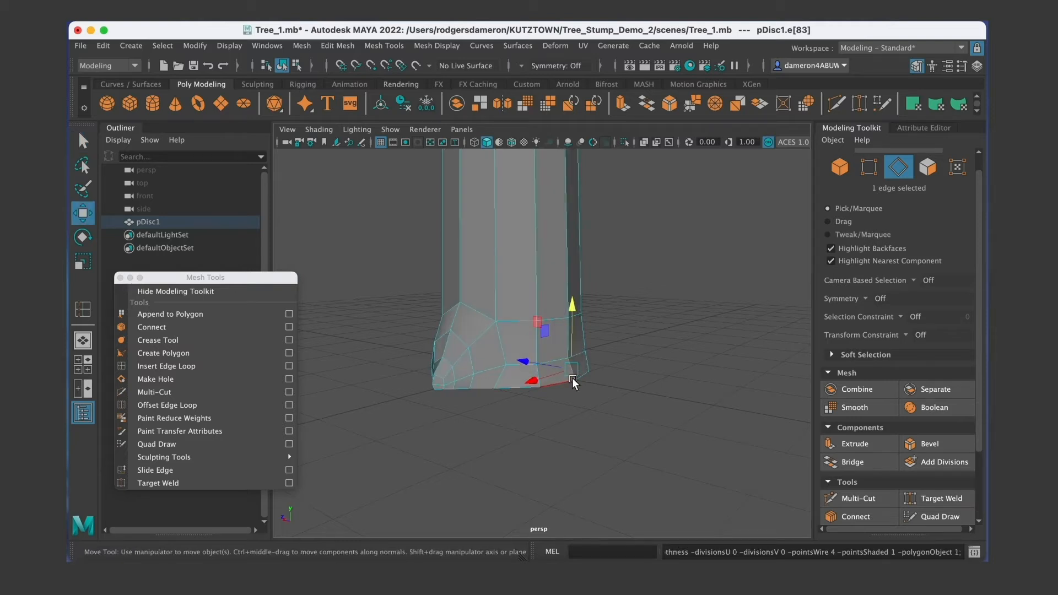
{"action": "middle_click_drag", "start_coordinate": [567, 385], "coordinate": [485, 313], "text": "alt"}
{"action": "left_click_drag", "start_coordinate": [487, 330], "coordinate": [603, 414], "text": "alt"}
{"action": "left_click", "coordinate": [609, 384]}
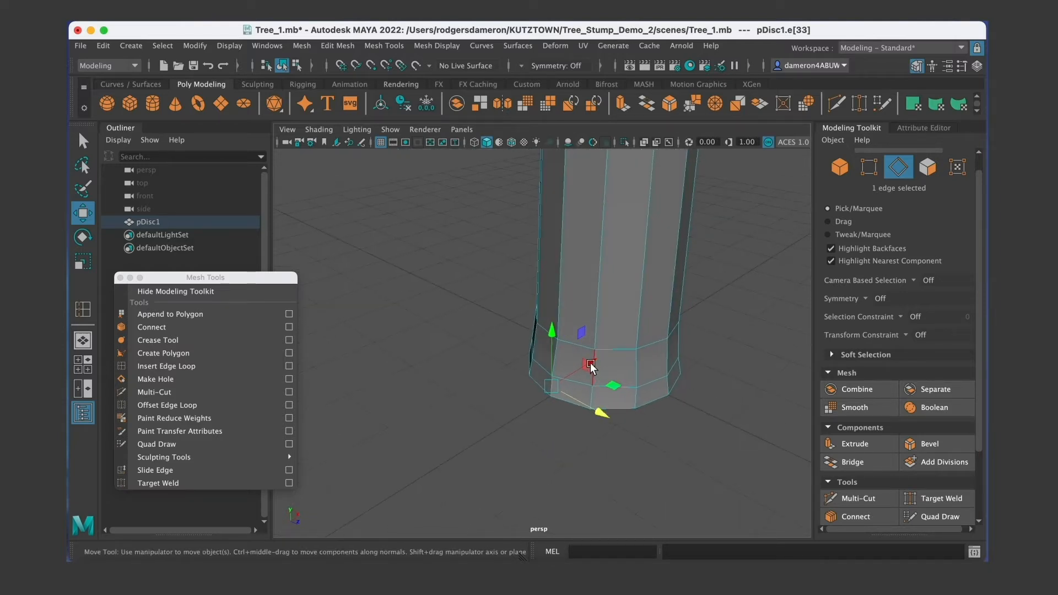
{"action": "left_click_drag", "start_coordinate": [585, 366], "coordinate": [568, 393], "text": "alt"}
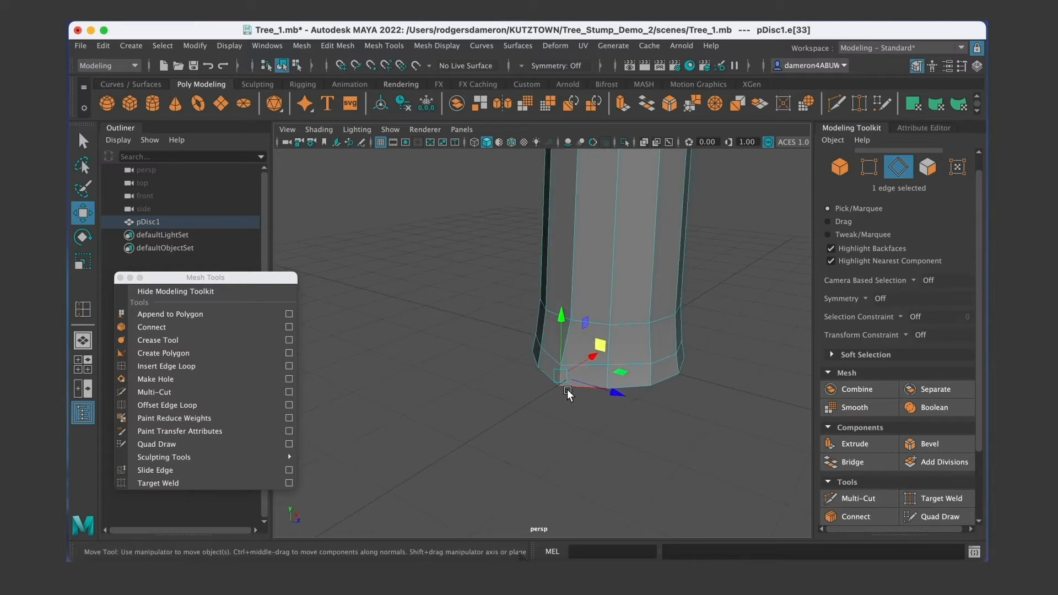
Shift a single vertex on the trunk's bottom rim slightly, on the side facing away from the root.
{"action": "key", "text": "q"}
{"action": "right_click_drag", "start_coordinate": [560, 237], "coordinate": [493, 221]}
{"action": "left_click", "coordinate": [560, 386]}
{"action": "key", "text": "w"}
{"action": "mouse_move", "coordinate": [595, 366]}
{"action": "left_mouse_down"}
{"action": "mouse_move", "coordinate": [584, 372]}
{"action": "mouse_move", "coordinate": [594, 366]}
{"action": "left_mouse_up"}
{"action": "left_click_drag", "start_coordinate": [675, 366], "coordinate": [551, 368], "text": "alt"}
{"action": "key", "text": "a"}
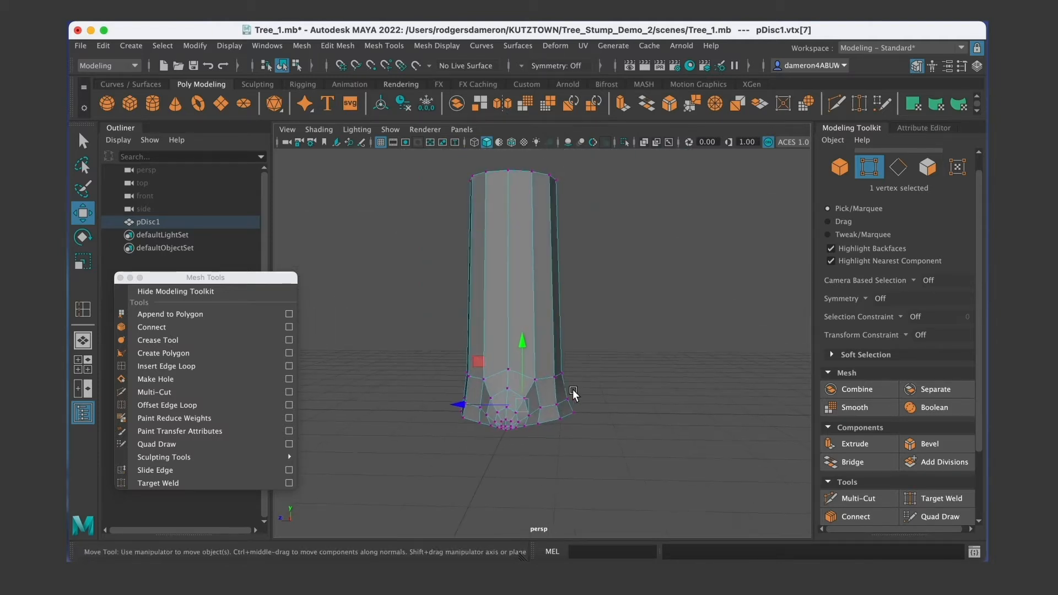
Return to object mode and examine the stump's base and root from several sides in unsmoothed display.
{"action": "key", "text": "q"}
{"action": "right_click_drag", "start_coordinate": [492, 321], "coordinate": [513, 312]}
{"action": "middle_click_drag", "start_coordinate": [496, 301], "coordinate": [498, 342], "text": "alt"}
{"action": "right_click_drag", "start_coordinate": [497, 342], "coordinate": [552, 207]}
{"action": "left_click_drag", "start_coordinate": [600, 399], "coordinate": [571, 404], "text": "alt"}
{"action": "left_click", "coordinate": [670, 431]}
{"action": "left_click_drag", "start_coordinate": [633, 418], "coordinate": [666, 431], "text": "alt"}
{"action": "middle_click_drag", "start_coordinate": [641, 397], "coordinate": [644, 375], "text": "alt"}
{"action": "left_click_drag", "start_coordinate": [613, 390], "coordinate": [552, 405], "text": "alt"}
{"action": "middle_click_drag", "start_coordinate": [528, 413], "coordinate": [505, 335], "text": "alt"}
{"action": "scroll", "coordinate": [540, 305], "scroll_direction": "up", "scroll_amount": 5}
{"action": "left_click_drag", "start_coordinate": [540, 310], "coordinate": [544, 366], "text": "alt"}
{"action": "left_click", "coordinate": [519, 357]}
{"action": "key", "text": "1"}
{"action": "right_click_drag", "start_coordinate": [544, 366], "coordinate": [579, 392], "text": "alt"}
{"action": "left_click_drag", "start_coordinate": [580, 393], "coordinate": [545, 385], "text": "alt"}
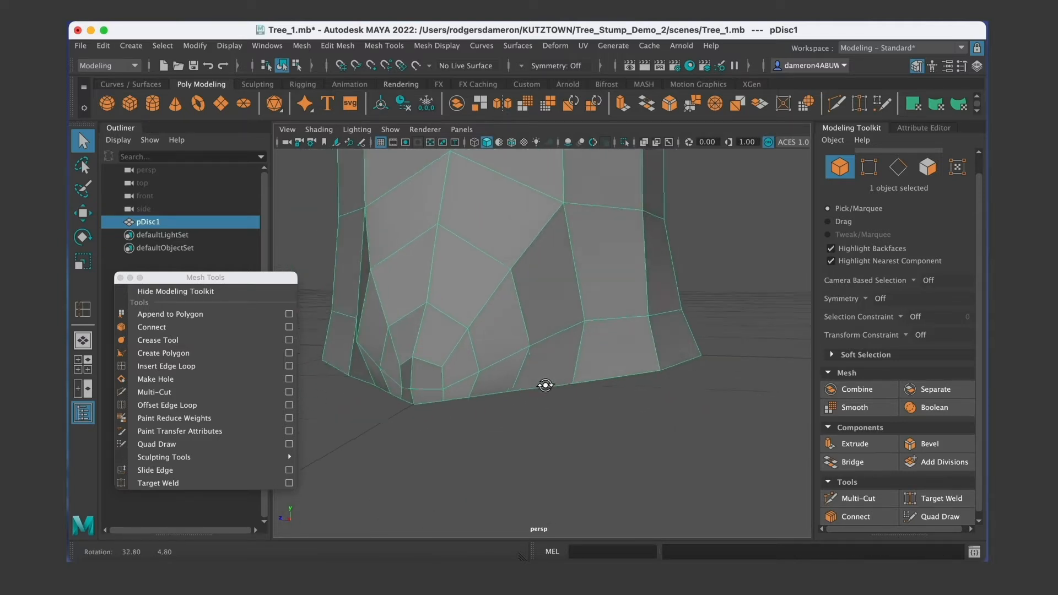
Pull the middle vertex of the root's tip outward, away from the trunk.
{"action": "right_click_drag", "start_coordinate": [406, 219], "coordinate": [355, 210]}
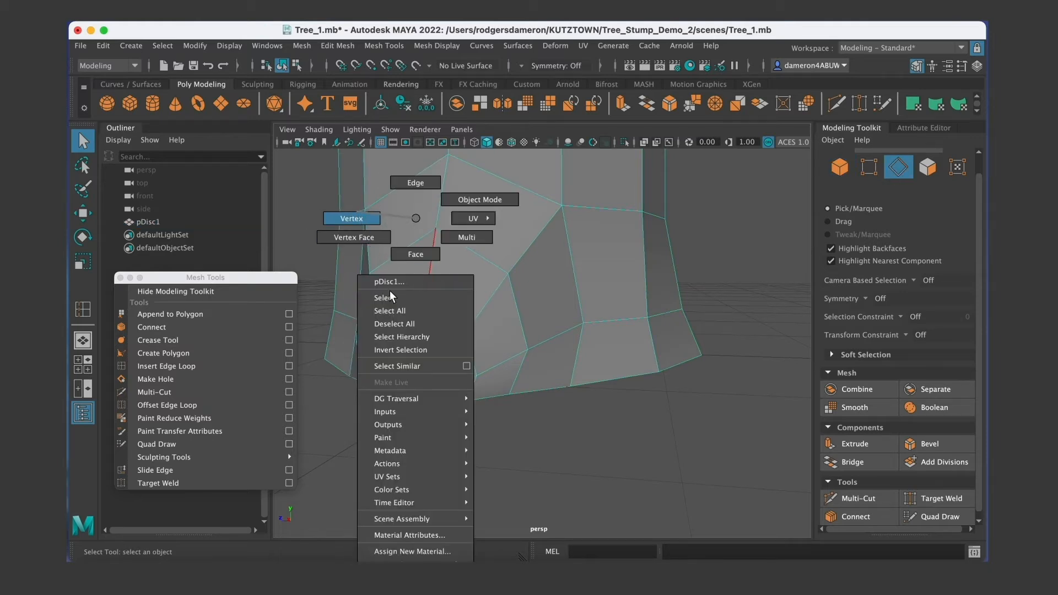
{"action": "right_click_drag", "start_coordinate": [390, 296], "coordinate": [390, 296]}
{"action": "left_click", "coordinate": [409, 392]}
{"action": "key", "text": "w"}
{"action": "left_click_drag", "start_coordinate": [414, 412], "coordinate": [384, 450], "text": "alt"}
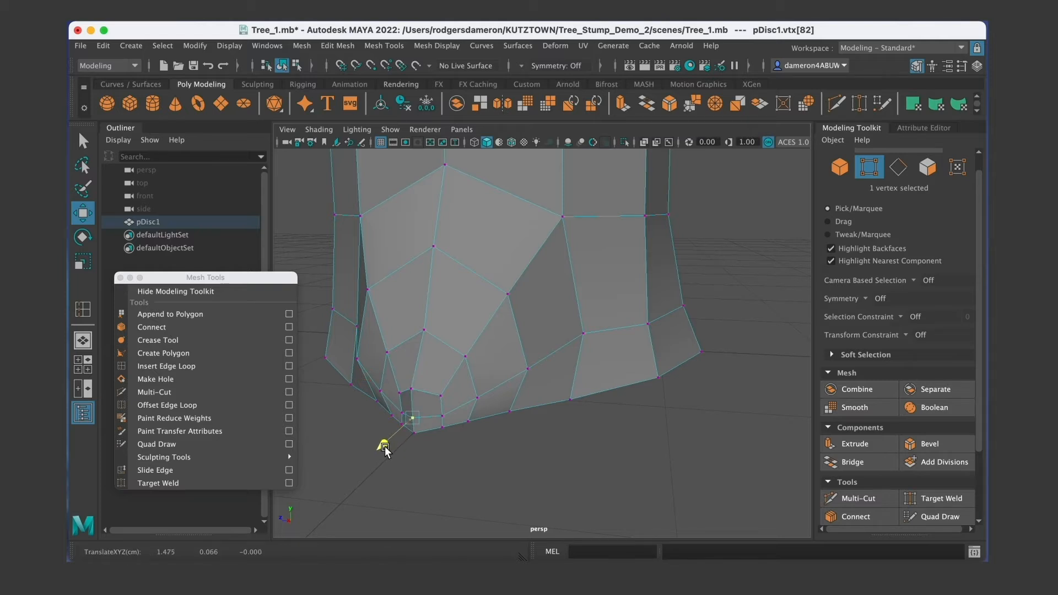
{"action": "left_click_drag", "start_coordinate": [454, 426], "coordinate": [586, 374], "text": "alt"}
{"action": "middle_click_drag", "start_coordinate": [531, 386], "coordinate": [583, 354], "text": "alt"}
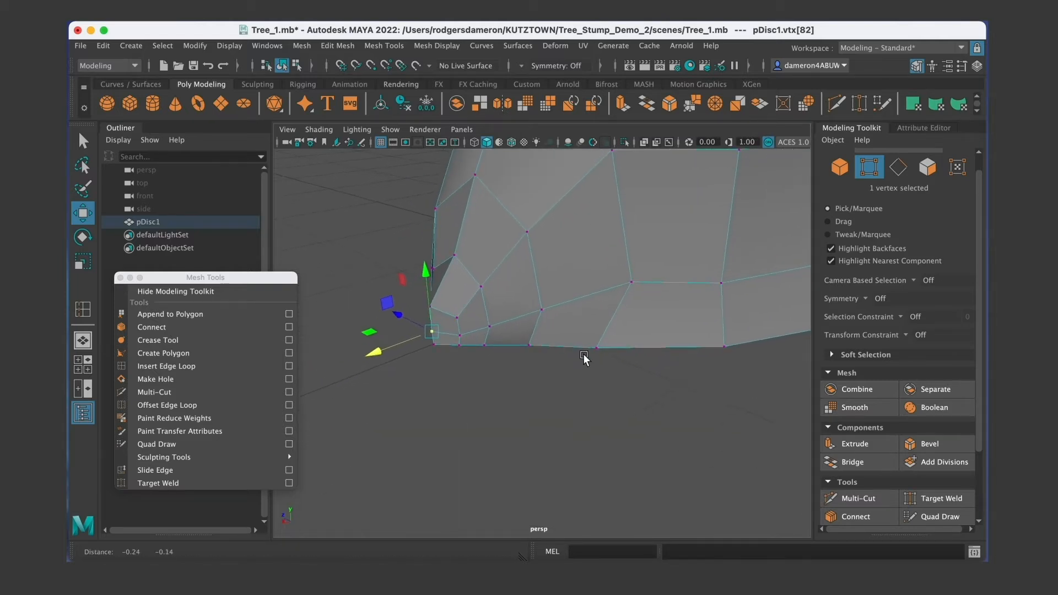
{"action": "left_click_drag", "start_coordinate": [380, 355], "coordinate": [382, 356]}
Turn on the smooth preview and select the eight edges ringing the root's tip, including those underneath.
{"action": "key", "text": "3"}
{"action": "left_click", "coordinate": [577, 398]}
{"action": "left_click_drag", "start_coordinate": [606, 410], "coordinate": [672, 391], "text": "alt"}
{"action": "left_click_drag", "start_coordinate": [613, 393], "coordinate": [543, 367], "text": "alt"}
{"action": "key", "text": "q"}
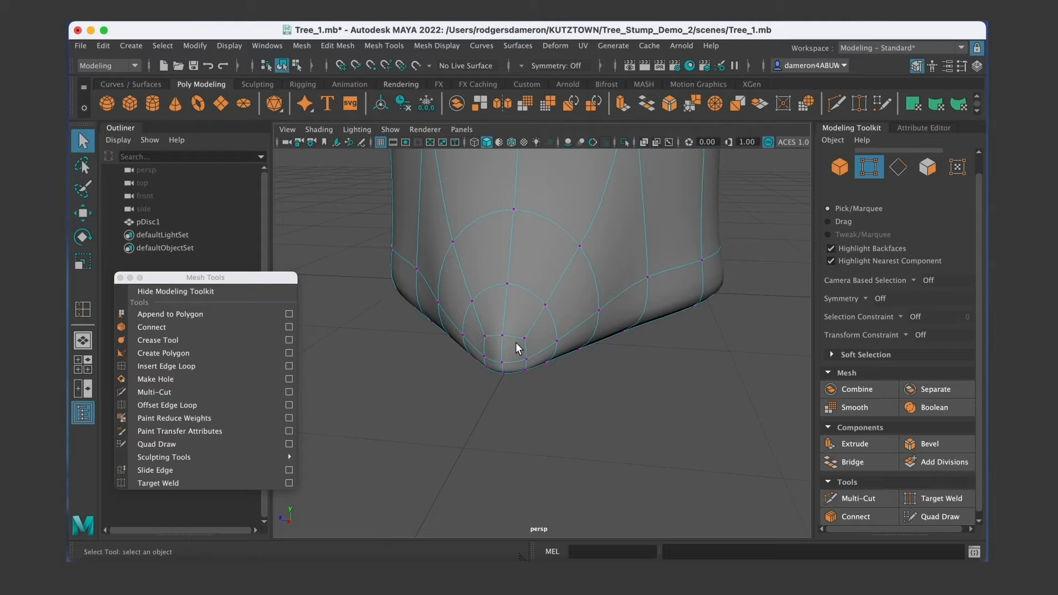
{"action": "mouse_move", "coordinate": [514, 348]}
{"action": "right_mouse_down"}
{"action": "mouse_move", "coordinate": [517, 310]}
{"action": "mouse_move", "coordinate": [508, 332]}
{"action": "right_mouse_up"}
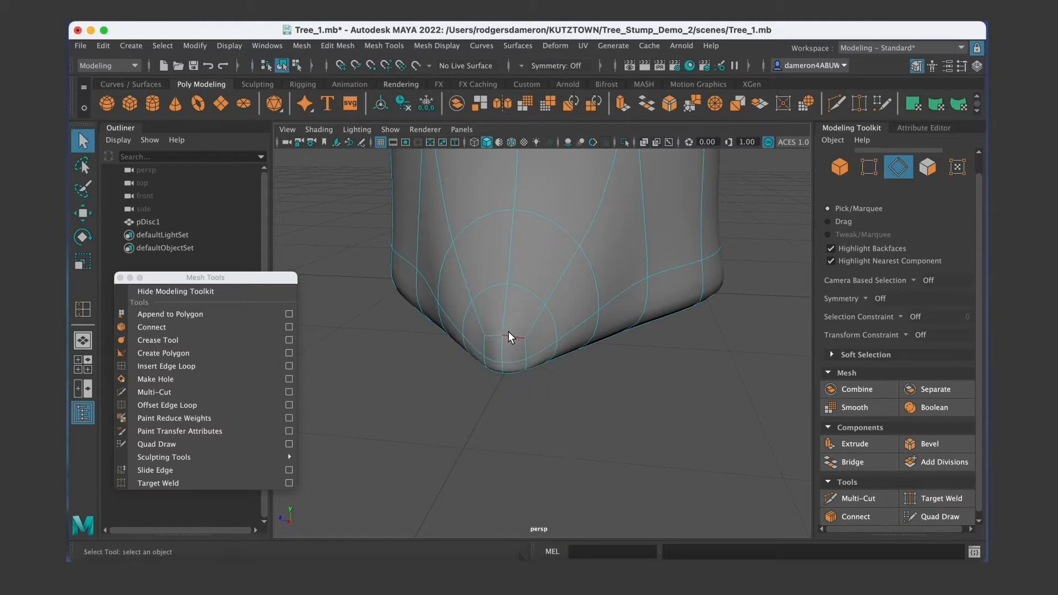
{"action": "left_click", "coordinate": [515, 344]}
{"action": "left_click", "coordinate": [524, 348], "text": "shift"}
{"action": "left_click_drag", "start_coordinate": [541, 370], "coordinate": [580, 246], "text": "alt"}
{"action": "left_click", "coordinate": [511, 324], "text": "shift"}
{"action": "left_click", "coordinate": [534, 301], "text": "shift"}
{"action": "left_click", "coordinate": [546, 205], "text": "shift"}
{"action": "left_click_drag", "start_coordinate": [581, 202], "coordinate": [570, 252], "text": "alt"}
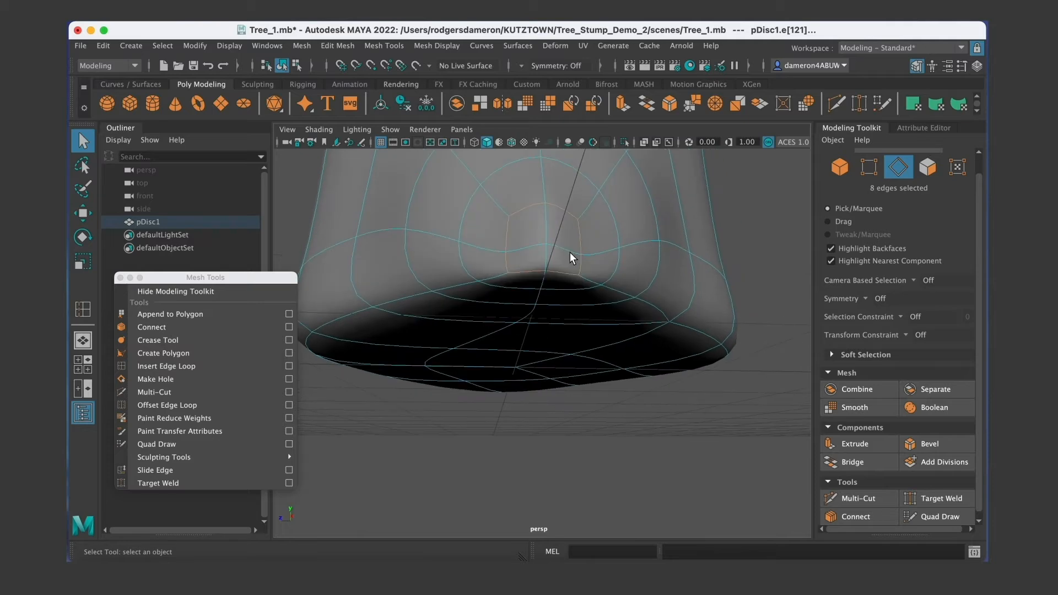
Check the selected edge ring in wireframe and shaded display, and scale it horizontally to widen the root's tip.
{"action": "key", "text": "f"}
{"action": "scroll", "coordinate": [590, 338], "scroll_direction": "down", "scroll_amount": 10}
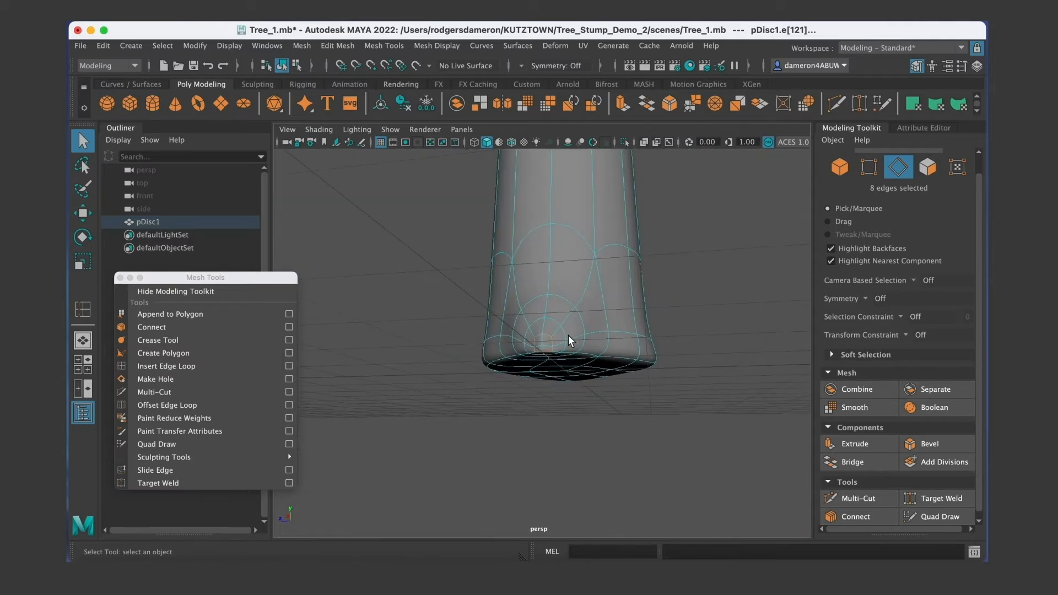
{"action": "key", "text": "4"}
{"action": "key", "text": "1"}
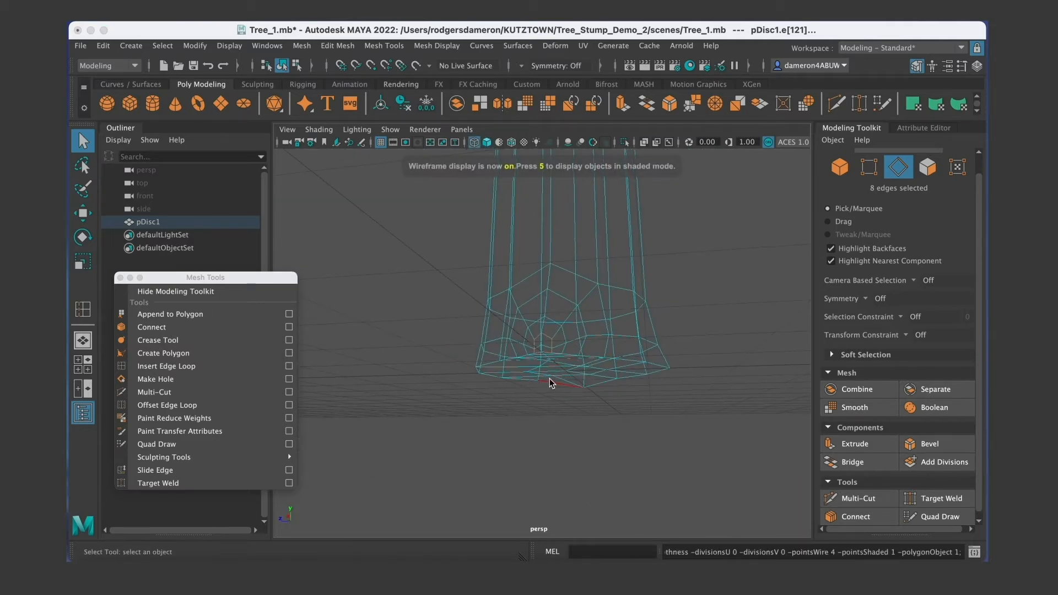
{"action": "key", "text": "3"}
{"action": "key", "text": "5"}
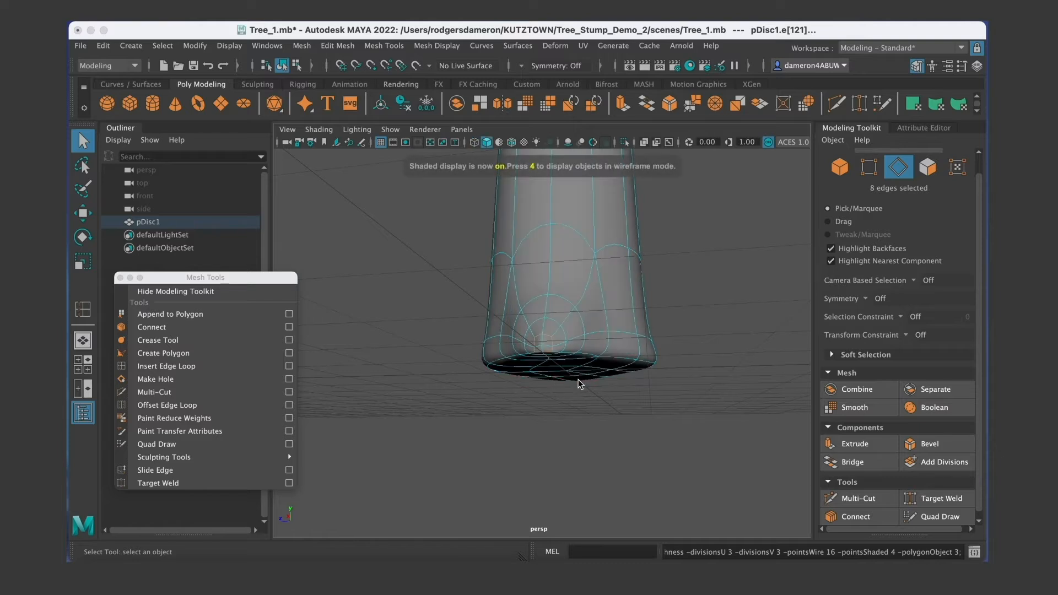
{"action": "left_click_drag", "start_coordinate": [577, 380], "coordinate": [487, 346], "text": "alt"}
{"action": "right_click_drag", "start_coordinate": [488, 346], "coordinate": [586, 363], "text": "alt"}
{"action": "key", "text": "r"}
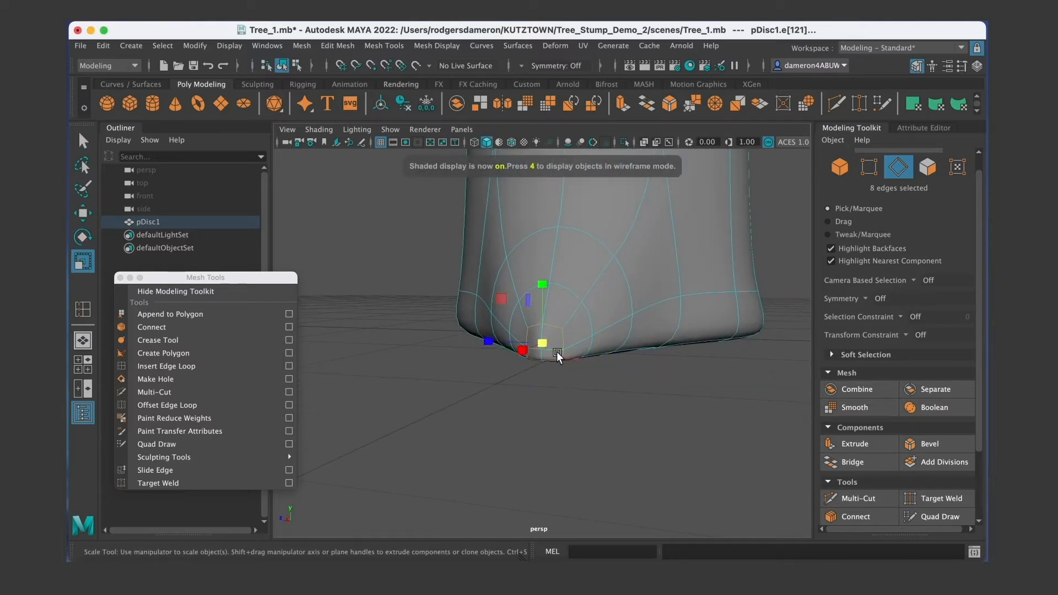
{"action": "left_click_drag", "start_coordinate": [505, 342], "coordinate": [464, 342]}
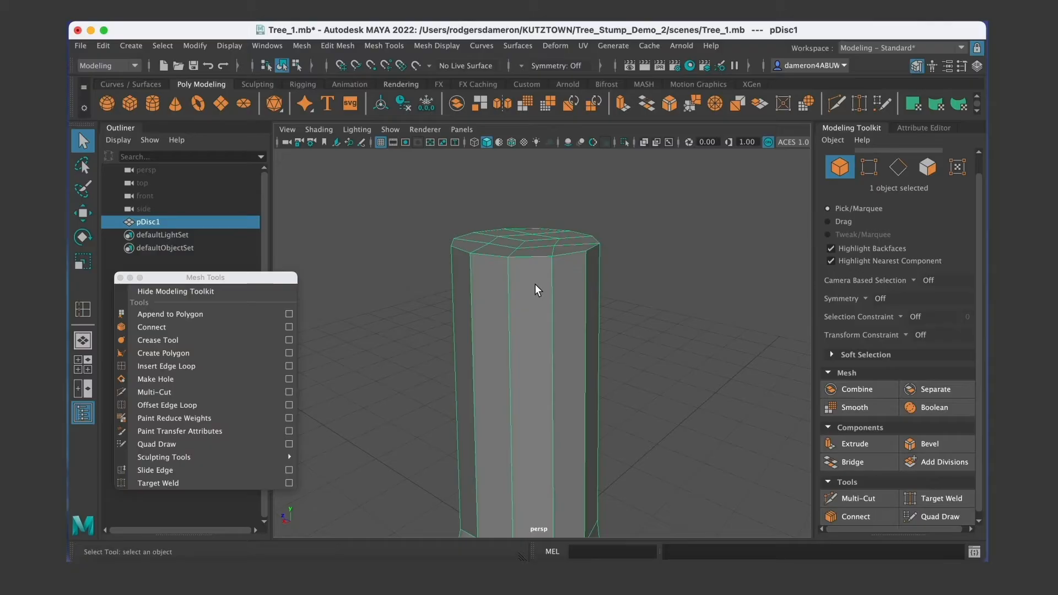
Preview the whole stump smoothed, examine the trunk's top, and return to the unsmoothed display.
{"action": "mouse_move", "coordinate": [534, 283]}
{"action": "right_mouse_down", "text": "alt"}
{"action": "mouse_move", "coordinate": [558, 273]}
{"action": "mouse_move", "coordinate": [505, 268]}
{"action": "mouse_move", "coordinate": [545, 299]}
{"action": "right_mouse_up", "text": "alt"}
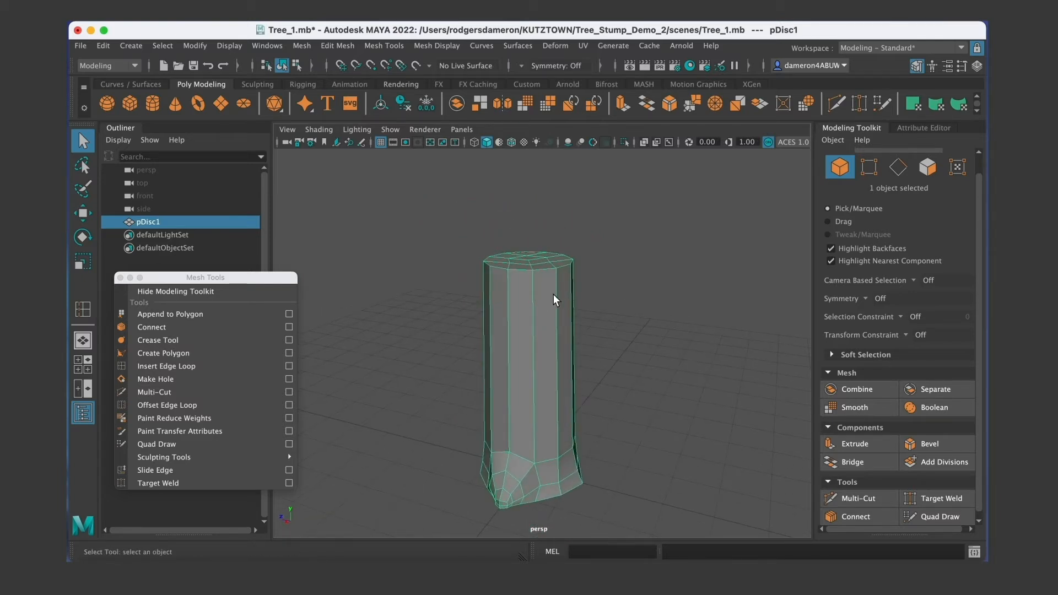
{"action": "key", "text": "3"}
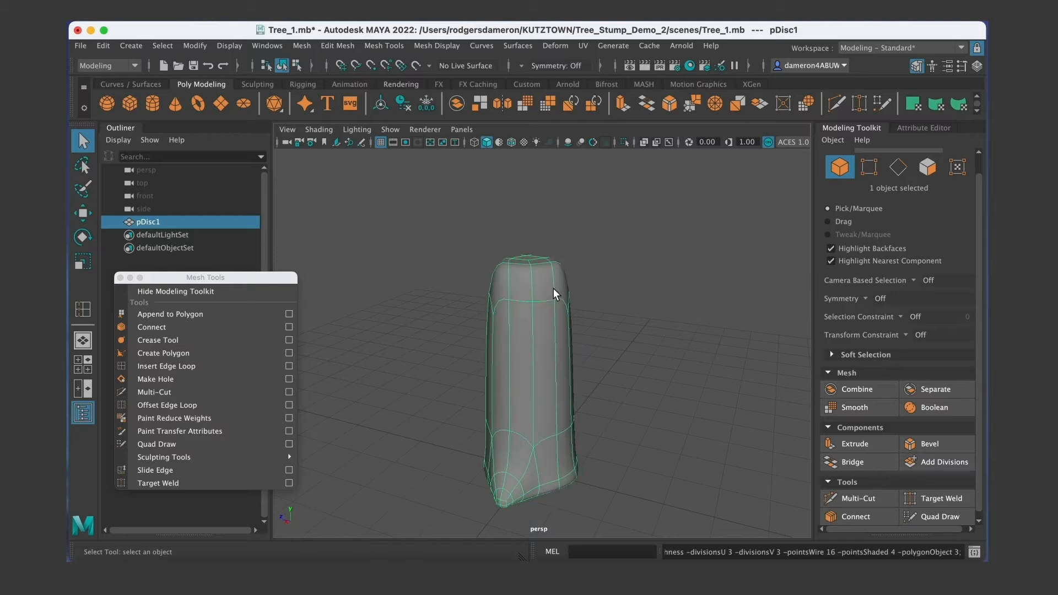
{"action": "left_click_drag", "start_coordinate": [553, 292], "coordinate": [583, 299], "text": "alt"}
{"action": "middle_click_drag", "start_coordinate": [583, 299], "coordinate": [537, 301], "text": "alt"}
{"action": "right_click_drag", "start_coordinate": [538, 302], "coordinate": [604, 284], "text": "alt"}
{"action": "left_click_drag", "start_coordinate": [603, 284], "coordinate": [627, 274], "text": "alt"}
{"action": "middle_click_drag", "start_coordinate": [571, 229], "coordinate": [535, 253], "text": "alt"}
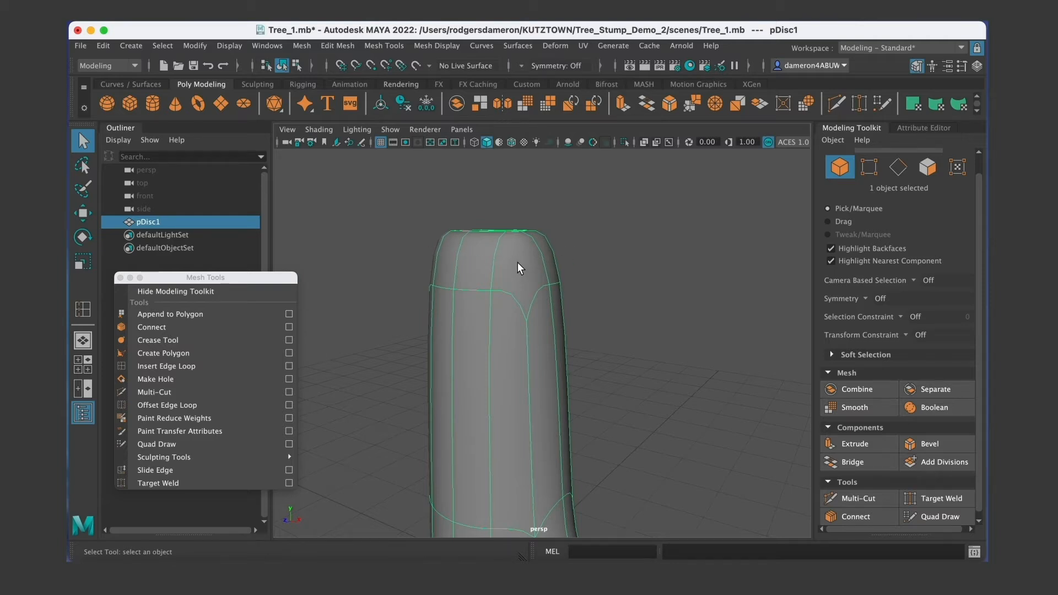
{"action": "key", "text": "1"}
{"action": "left_click_drag", "start_coordinate": [567, 266], "coordinate": [551, 282], "text": "alt"}
{"action": "middle_click_drag", "start_coordinate": [551, 282], "coordinate": [561, 277], "text": "alt"}
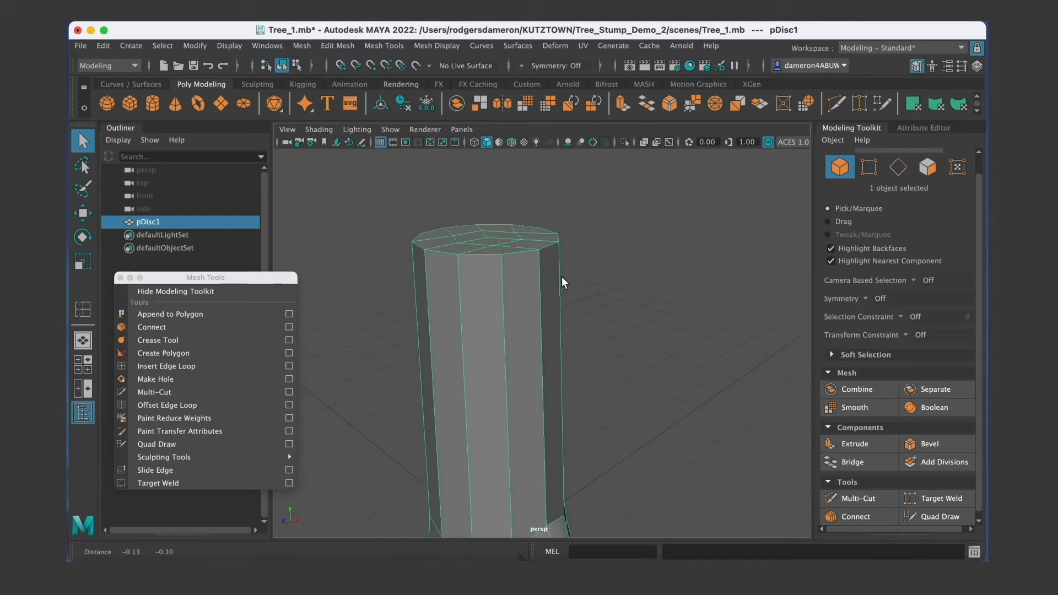
Inspect the trunk's top cap and its rim edges from several angles and distances.
{"action": "right_click_drag", "start_coordinate": [562, 277], "coordinate": [537, 282], "text": "alt"}
{"action": "left_click_drag", "start_coordinate": [537, 283], "coordinate": [494, 298], "text": "alt"}
{"action": "middle_click_drag", "start_coordinate": [494, 297], "coordinate": [518, 285], "text": "alt"}
{"action": "right_click_drag", "start_coordinate": [518, 285], "coordinate": [561, 299], "text": "alt"}
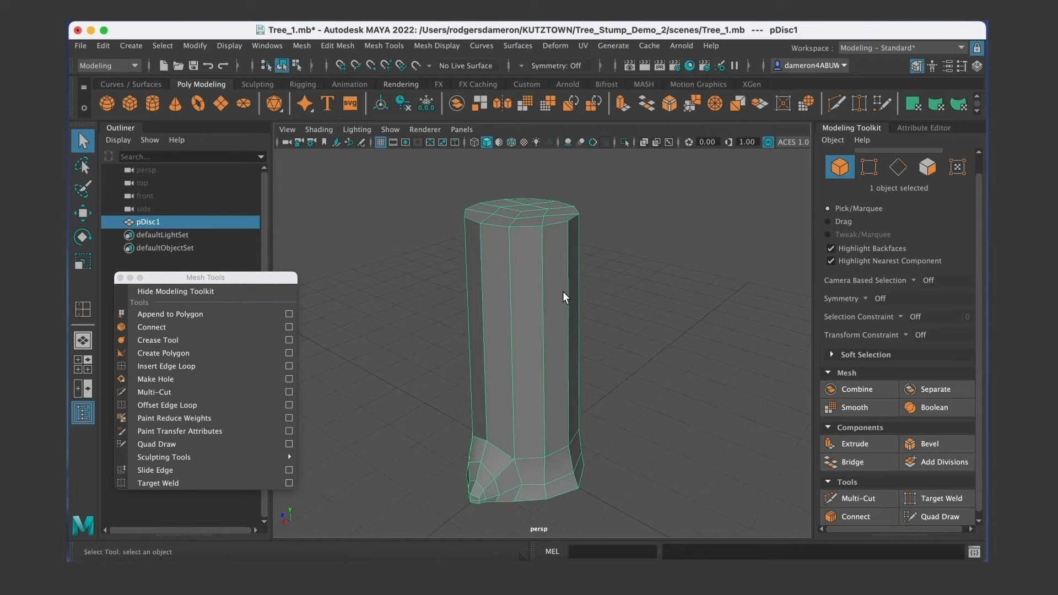
{"action": "middle_click_drag", "start_coordinate": [476, 259], "coordinate": [491, 289], "text": "alt"}
{"action": "right_click_drag", "start_coordinate": [491, 288], "coordinate": [584, 279], "text": "alt"}
{"action": "middle_click_drag", "start_coordinate": [585, 279], "coordinate": [591, 333], "text": "alt"}
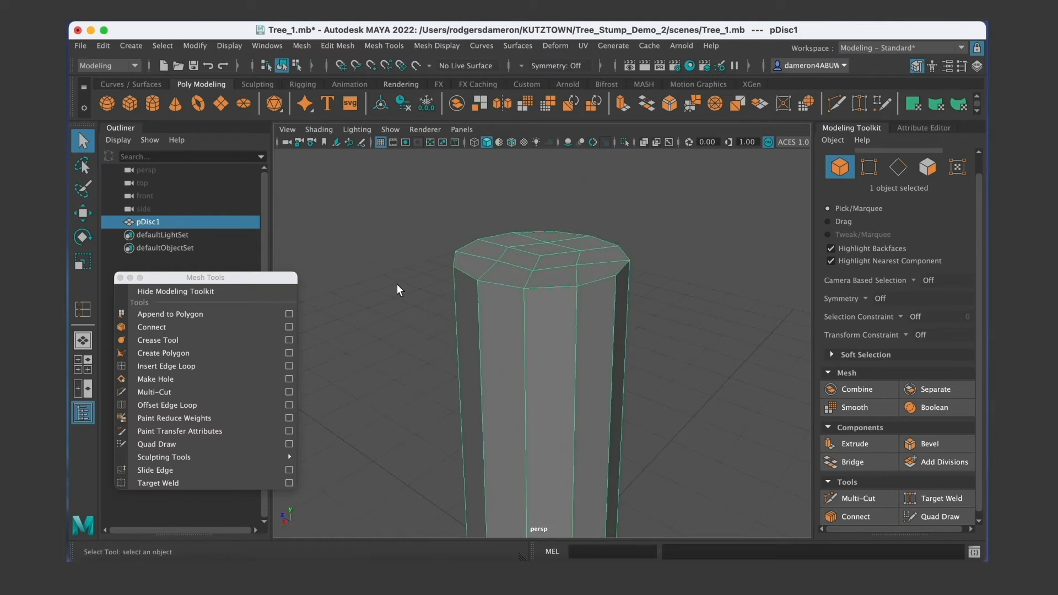
{"action": "left_click_drag", "start_coordinate": [601, 296], "coordinate": [565, 286], "text": "alt"}
{"action": "right_click_drag", "start_coordinate": [564, 286], "coordinate": [597, 276], "text": "alt"}
{"action": "left_click_drag", "start_coordinate": [598, 276], "coordinate": [559, 307], "text": "alt"}
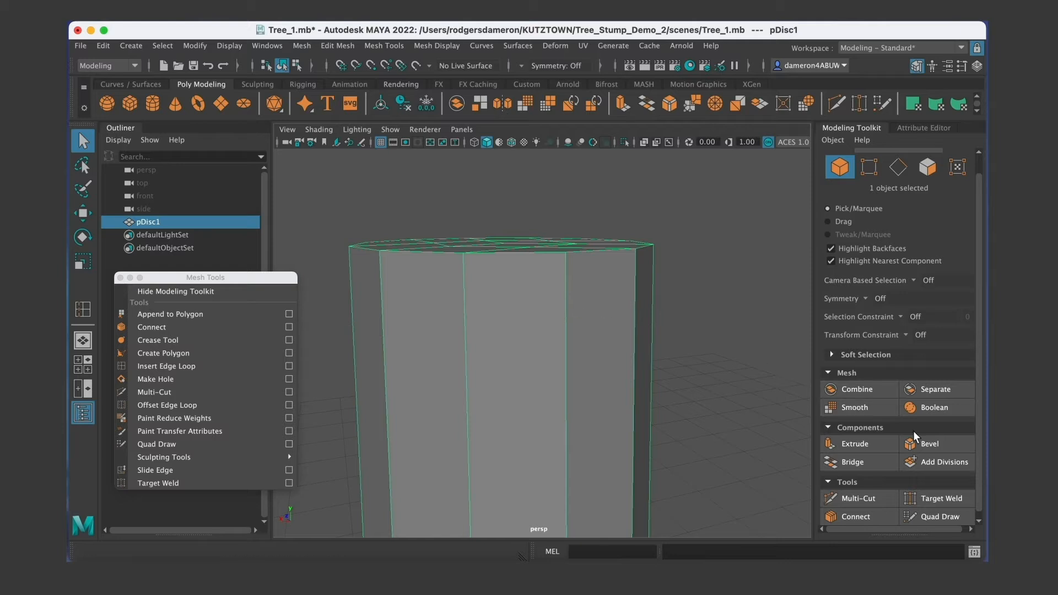
{"action": "left_click_drag", "start_coordinate": [413, 280], "coordinate": [558, 323], "text": "alt"}
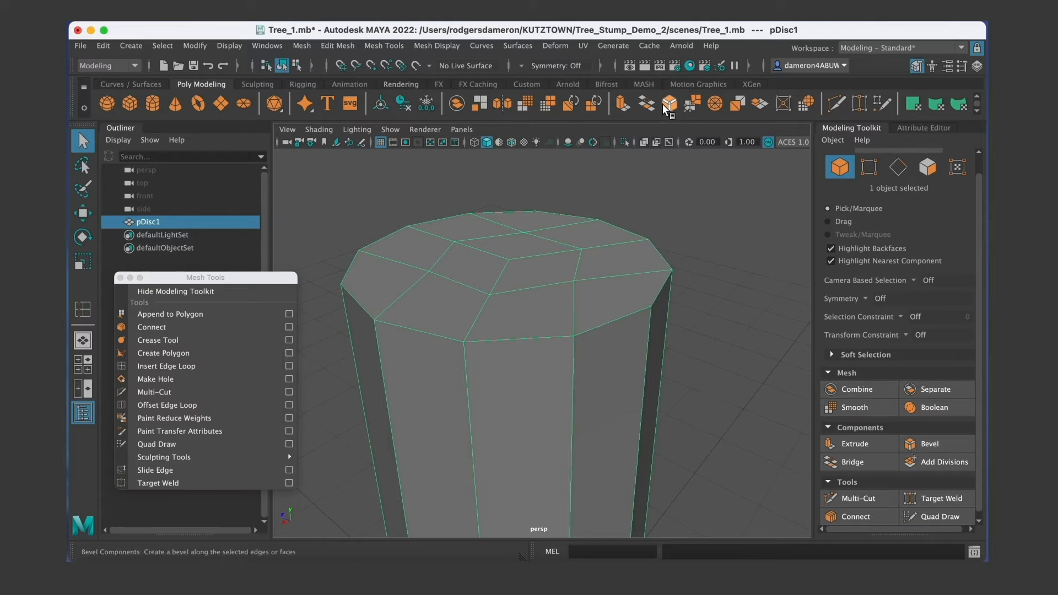
{"action": "left_click", "coordinate": [302, 47]}
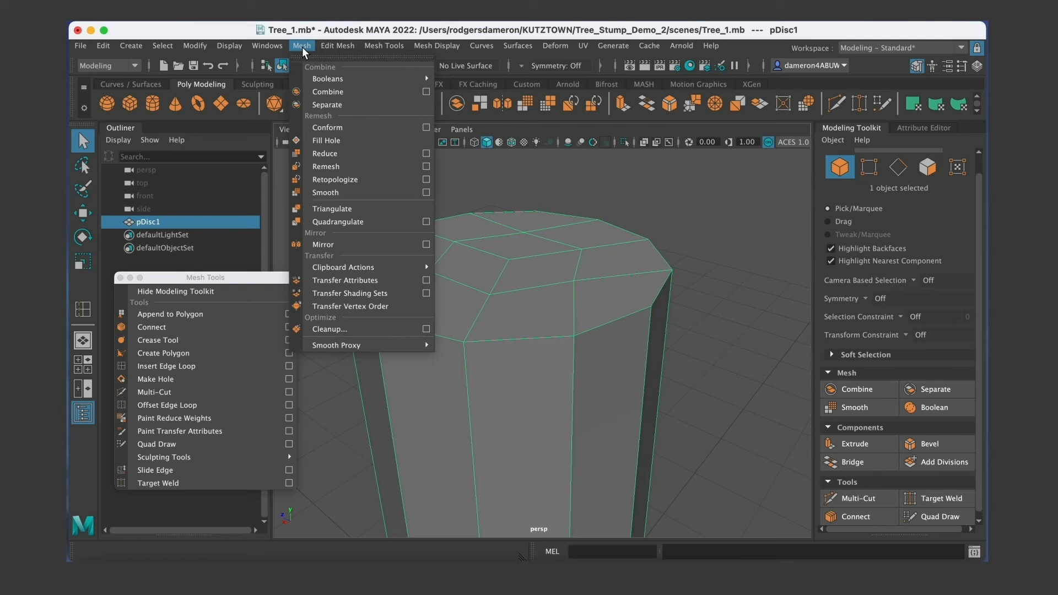
{"action": "mouse_move", "coordinate": [326, 48]}
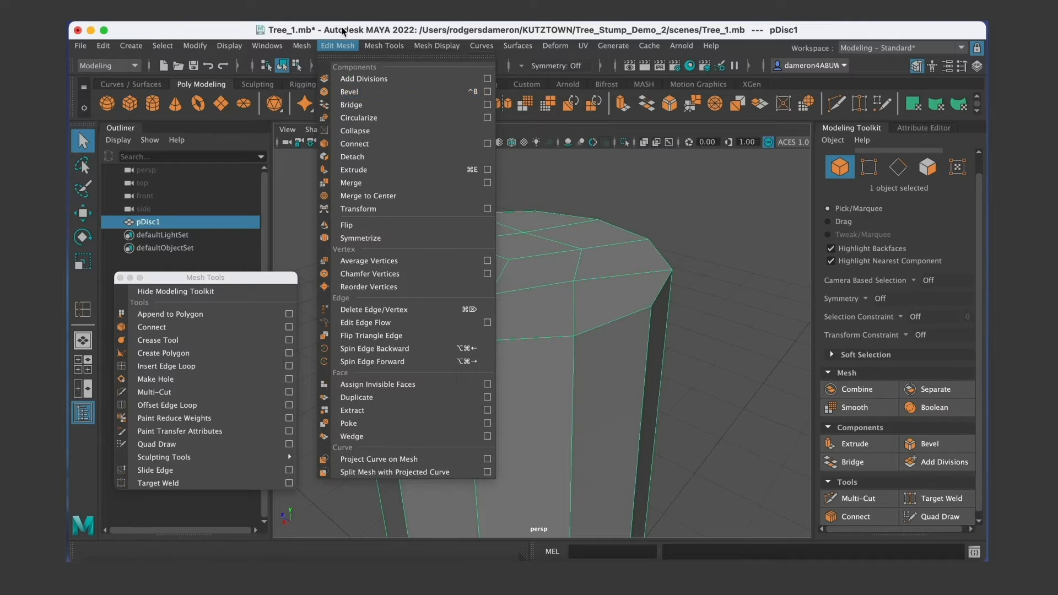
{"action": "left_click", "coordinate": [687, 296]}
{"action": "left_click_drag", "start_coordinate": [687, 296], "coordinate": [649, 292], "text": "alt"}
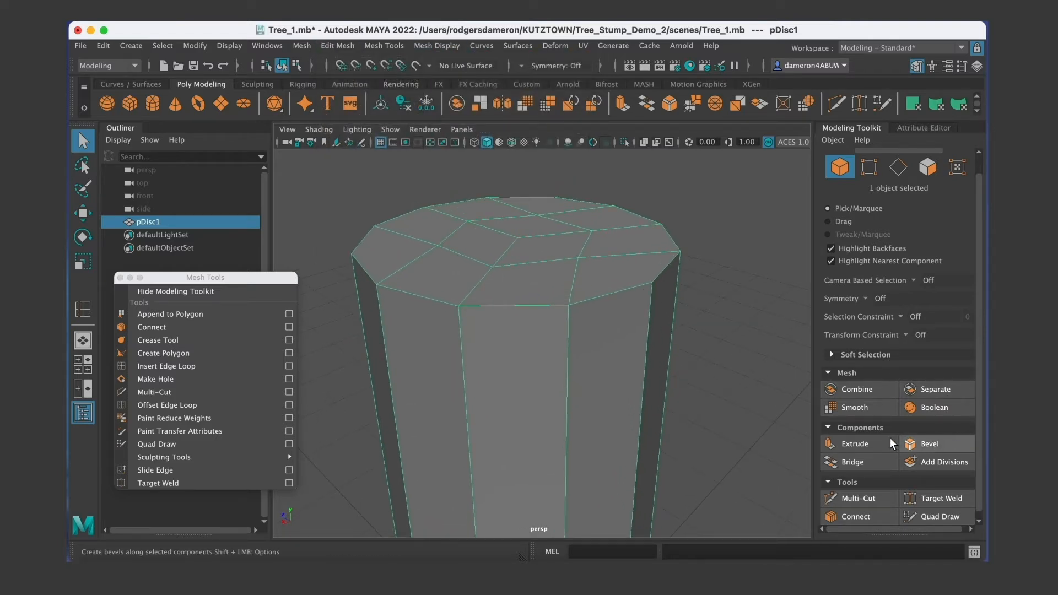
Switch the trunk to edge selection and select the complete edge loop around its top rim.
{"action": "right_click_drag", "start_coordinate": [503, 300], "coordinate": [504, 183]}
{"action": "scroll", "coordinate": [509, 300], "scroll_direction": "up", "scroll_amount": 3}
{"action": "scroll", "coordinate": [510, 300], "scroll_direction": "down", "scroll_amount": 4}
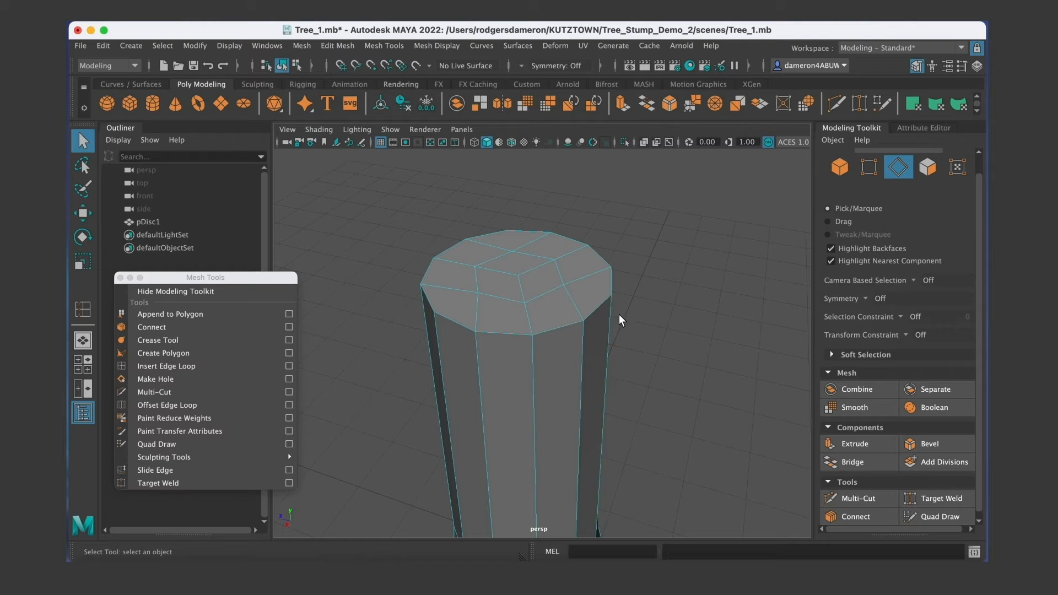
{"action": "left_click_drag", "start_coordinate": [649, 300], "coordinate": [522, 316], "text": "alt"}
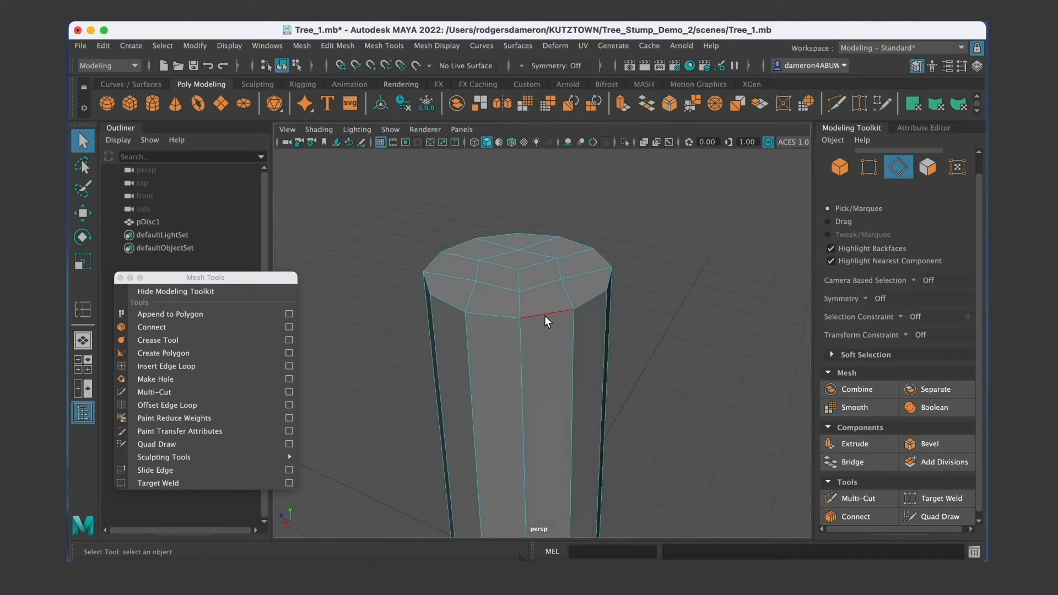
{"action": "left_click", "coordinate": [503, 317]}
{"action": "double_click", "coordinate": [499, 317]}
{"action": "left_click_drag", "start_coordinate": [499, 319], "coordinate": [496, 416], "text": "alt"}
{"action": "double_click", "coordinate": [496, 347], "text": "shift"}
{"action": "left_click_drag", "start_coordinate": [540, 349], "coordinate": [591, 346], "text": "alt"}
{"action": "double_click", "coordinate": [606, 363], "text": "shift"}
Bevel the selected rim edges at the top of the trunk and enlarge the on-screen bevel settings.
{"action": "scroll", "coordinate": [657, 386], "scroll_direction": "up", "scroll_amount": 5}
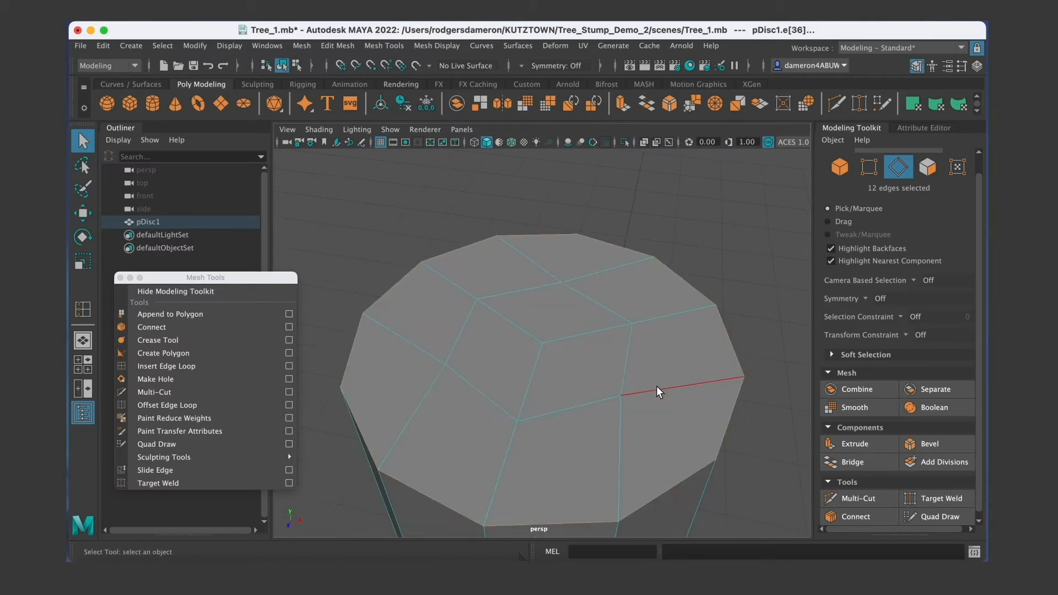
{"action": "scroll", "coordinate": [514, 382], "scroll_direction": "down", "scroll_amount": 5}
{"action": "left_click_drag", "start_coordinate": [514, 383], "coordinate": [472, 381], "text": "alt"}
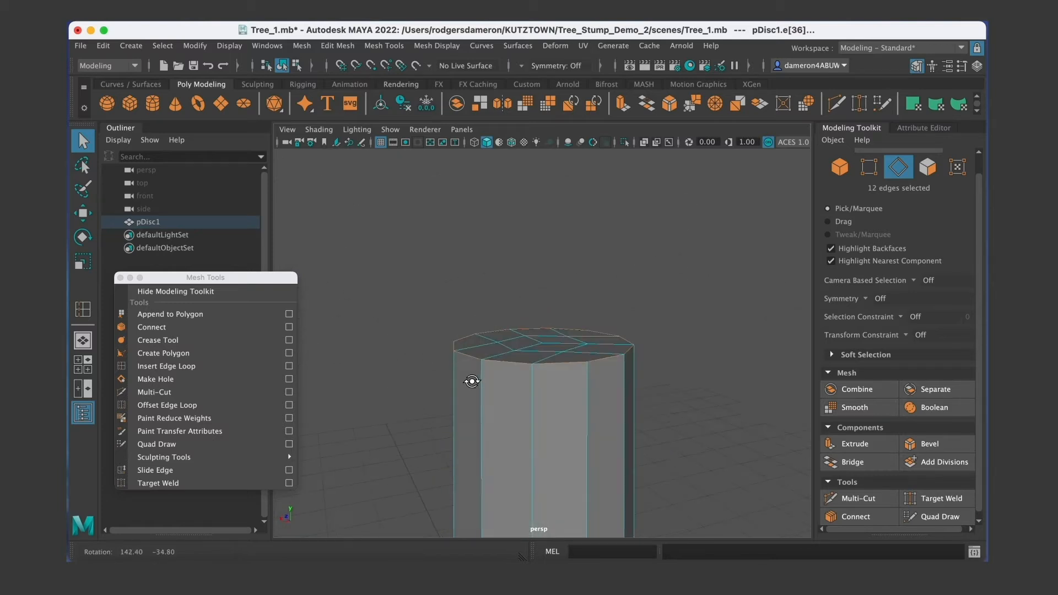
{"action": "key", "text": "4"}
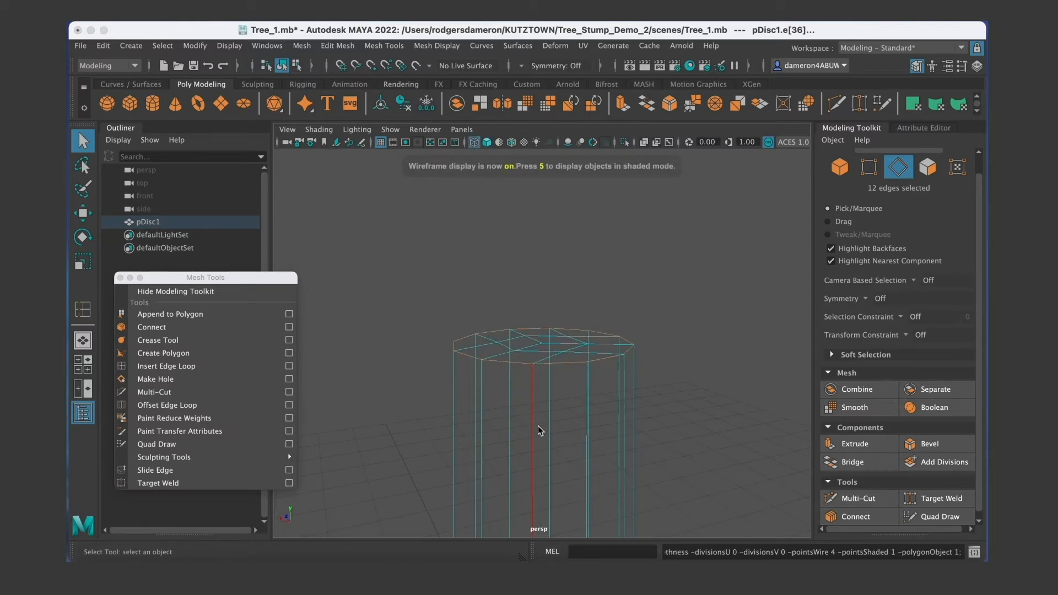
{"action": "key", "text": "5"}
{"action": "mouse_move", "coordinate": [545, 422]}
{"action": "left_mouse_down", "text": "alt"}
{"action": "mouse_move", "coordinate": [556, 425]}
{"action": "mouse_move", "coordinate": [460, 397]}
{"action": "mouse_move", "coordinate": [560, 383]}
{"action": "mouse_move", "coordinate": [732, 412]}
{"action": "left_mouse_up", "text": "alt"}
{"action": "scroll", "coordinate": [463, 390], "scroll_direction": "up", "scroll_amount": 4}
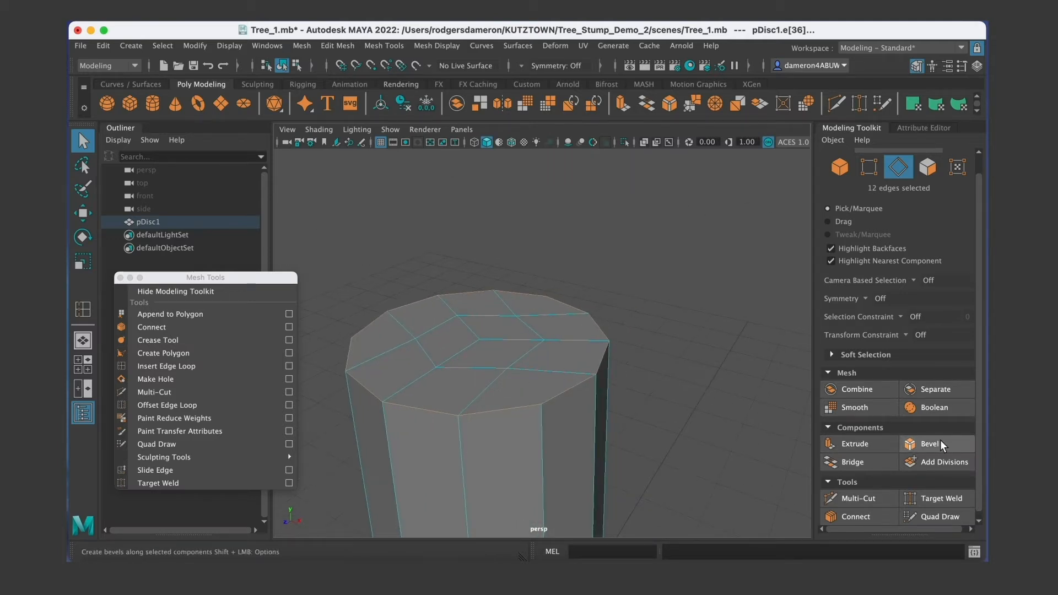
{"action": "right_click_drag", "start_coordinate": [613, 434], "coordinate": [503, 386], "text": "alt"}
{"action": "middle_click_drag", "start_coordinate": [504, 386], "coordinate": [529, 384], "text": "alt"}
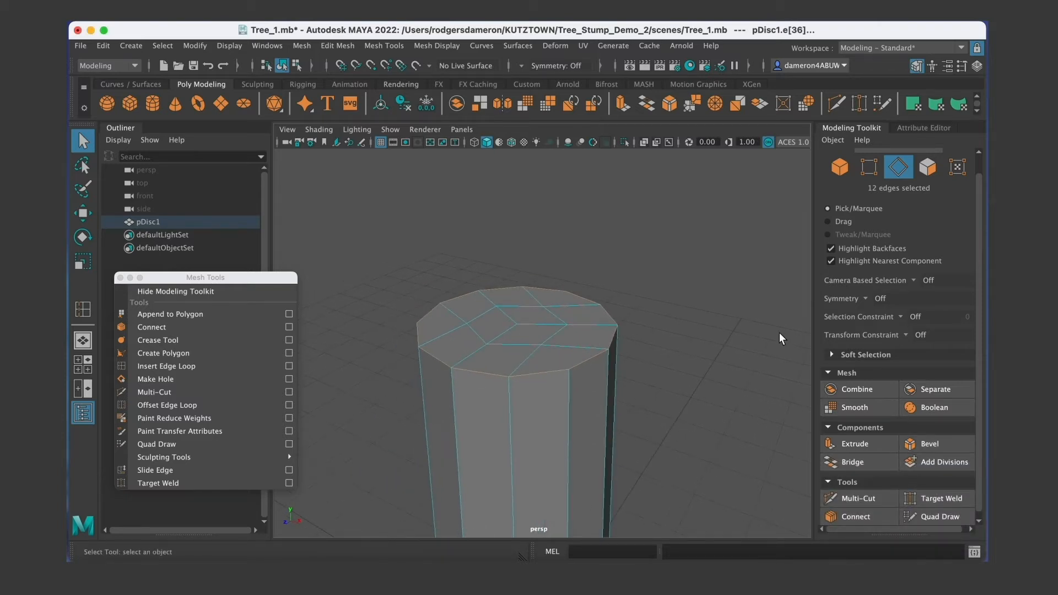
{"action": "left_click", "coordinate": [927, 443]}
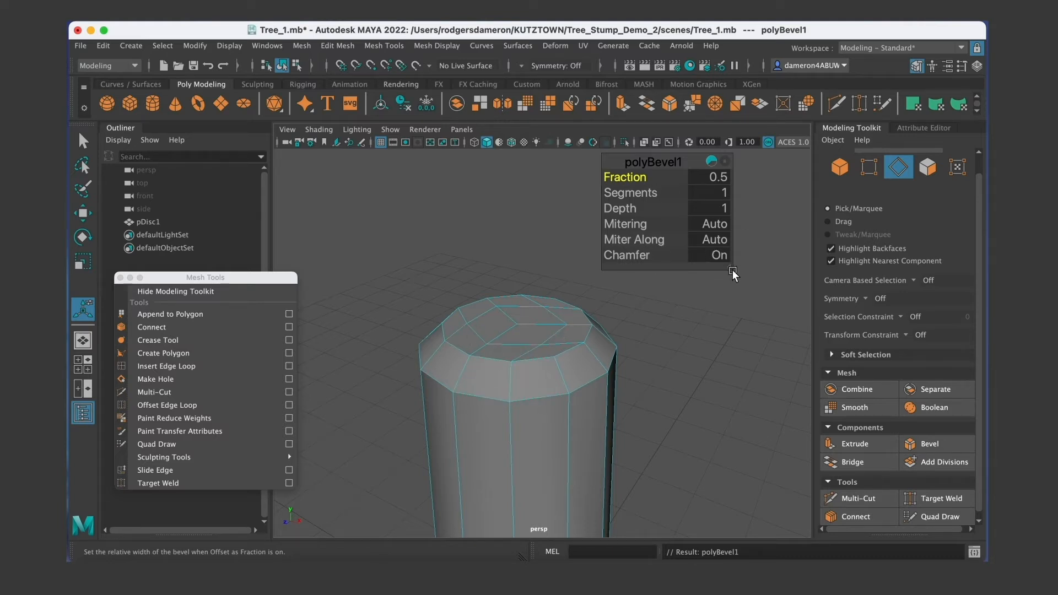
{"action": "left_click_drag", "start_coordinate": [729, 266], "coordinate": [776, 307]}
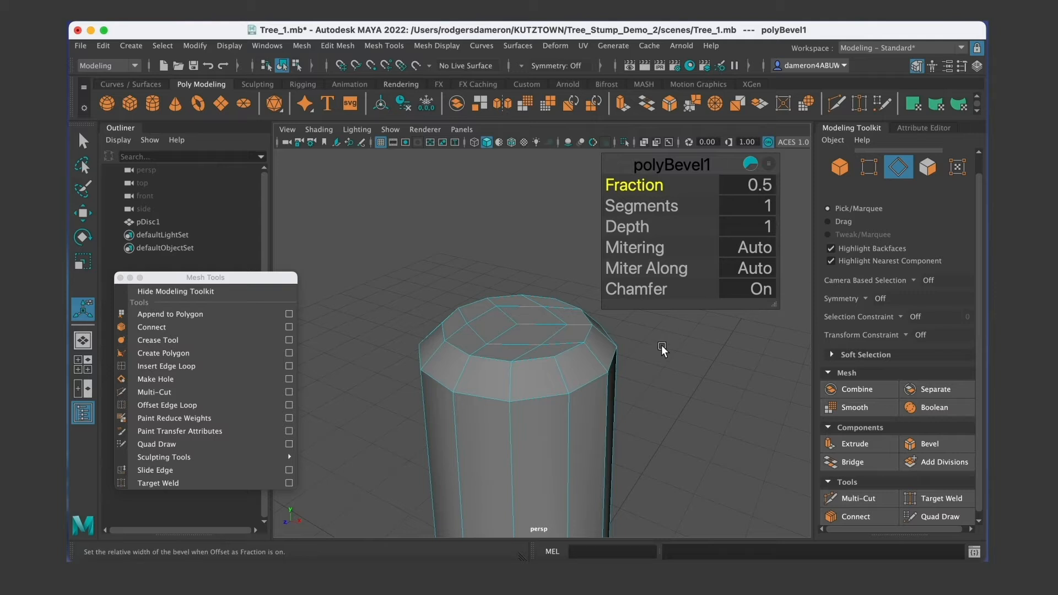
Try a narrower rim bevel with a fraction of 0.1, and return the fraction to 0.5.
{"action": "middle_click_drag", "start_coordinate": [635, 386], "coordinate": [590, 402], "text": "alt"}
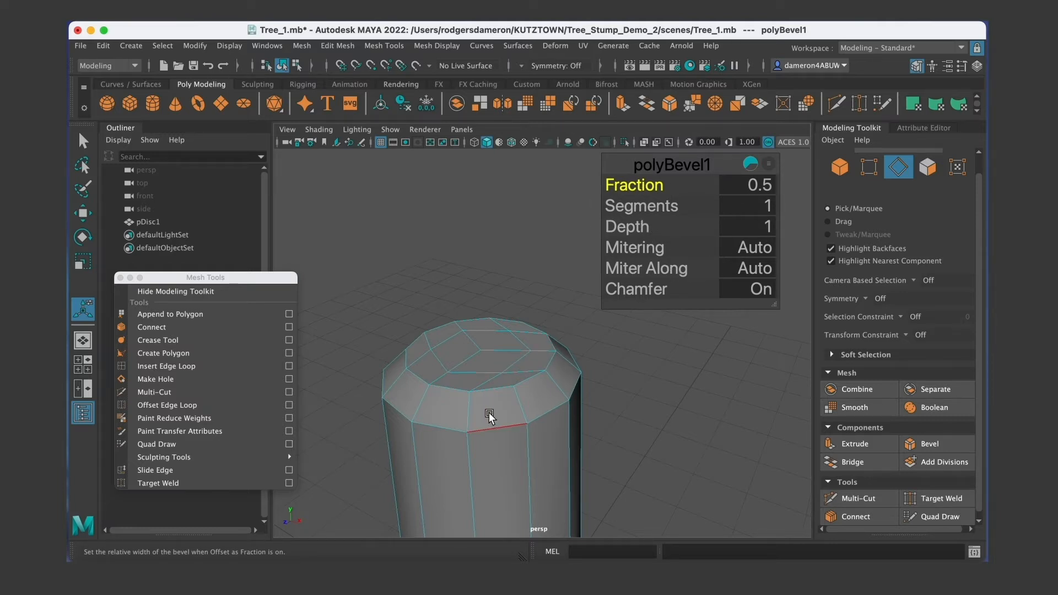
{"action": "right_click_drag", "start_coordinate": [488, 412], "coordinate": [563, 408], "text": "alt"}
{"action": "middle_click_drag", "start_coordinate": [562, 409], "coordinate": [514, 336], "text": "alt"}
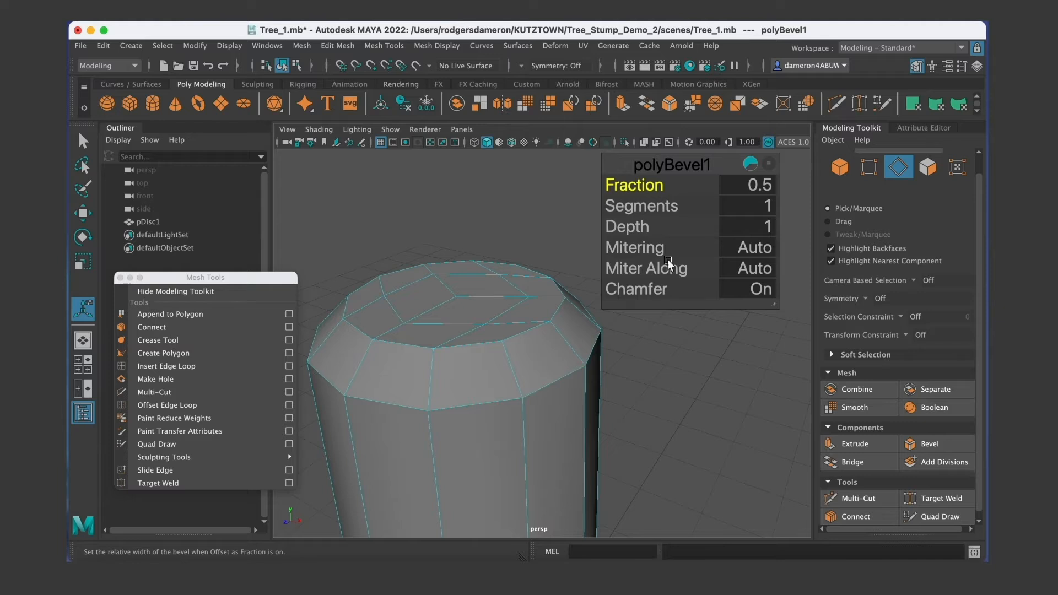
{"action": "left_click_drag", "start_coordinate": [660, 189], "coordinate": [647, 186]}
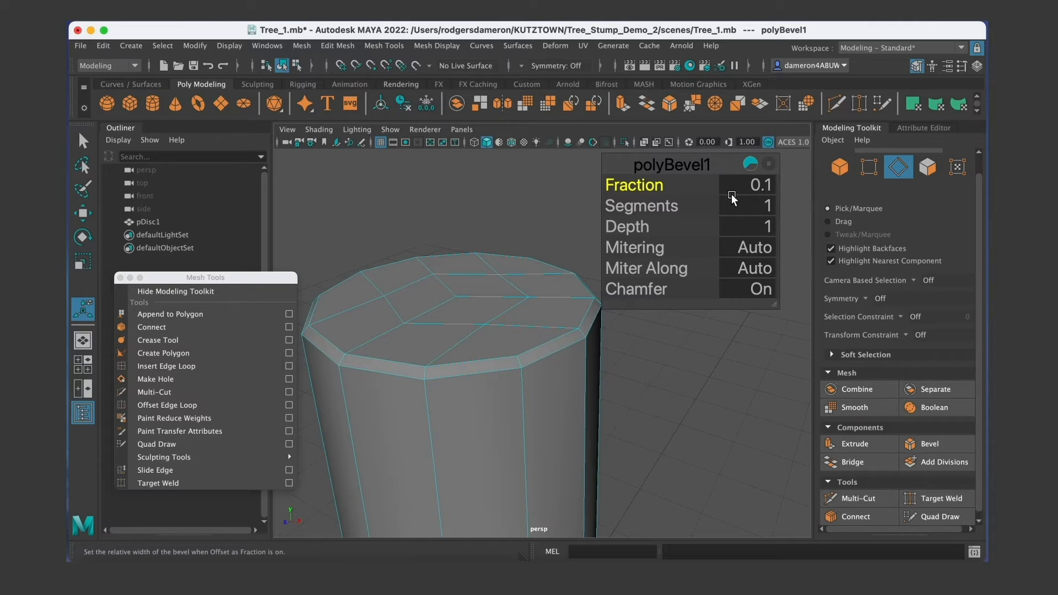
{"action": "mouse_move", "coordinate": [643, 190]}
{"action": "left_mouse_down"}
{"action": "mouse_move", "coordinate": [678, 190]}
{"action": "mouse_move", "coordinate": [638, 190]}
{"action": "left_mouse_up"}
{"action": "left_click_drag", "start_coordinate": [643, 188], "coordinate": [645, 188]}
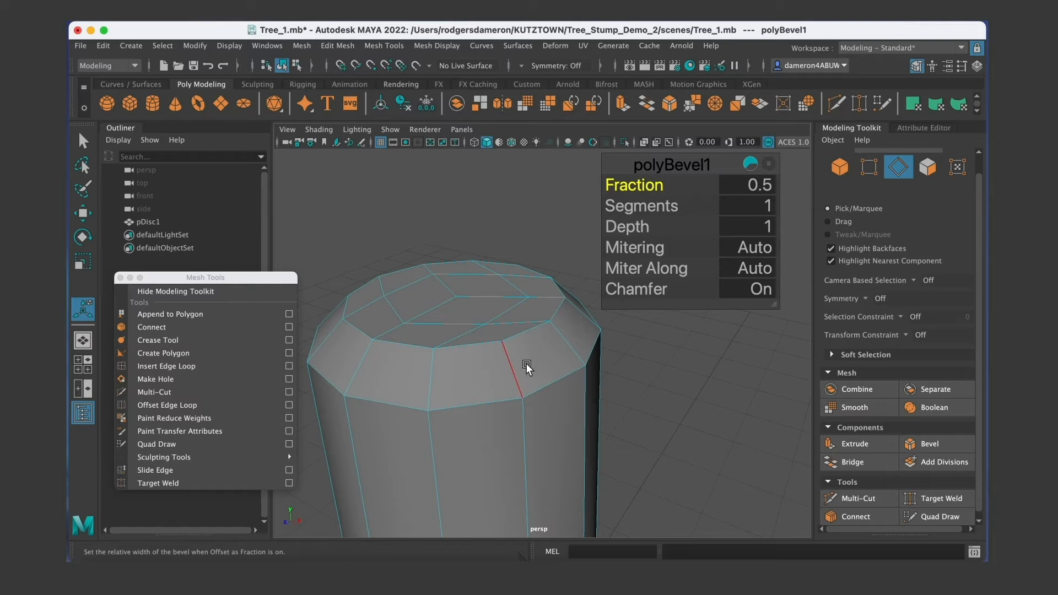
Try 7 segments on the rim bevel and inspect the trunk from its top edge down to its base.
{"action": "left_click_drag", "start_coordinate": [647, 209], "coordinate": [668, 205]}
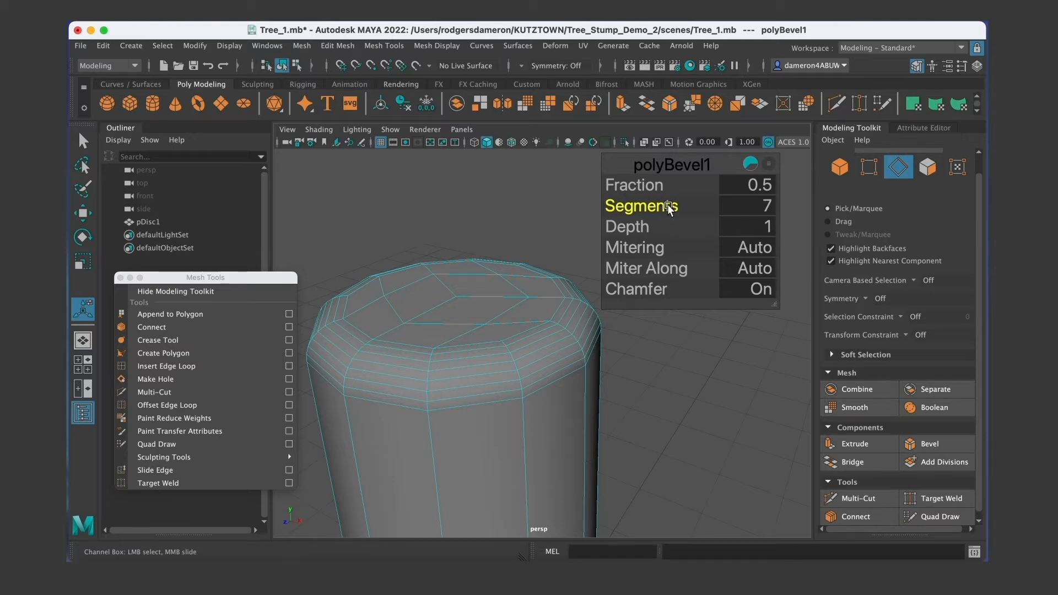
{"action": "middle_click_drag", "start_coordinate": [519, 448], "coordinate": [517, 298], "text": "alt"}
{"action": "right_click_drag", "start_coordinate": [517, 298], "coordinate": [467, 327], "text": "alt"}
{"action": "left_click_drag", "start_coordinate": [465, 325], "coordinate": [521, 345], "text": "alt"}
{"action": "left_click_drag", "start_coordinate": [521, 395], "coordinate": [485, 339], "text": "alt"}
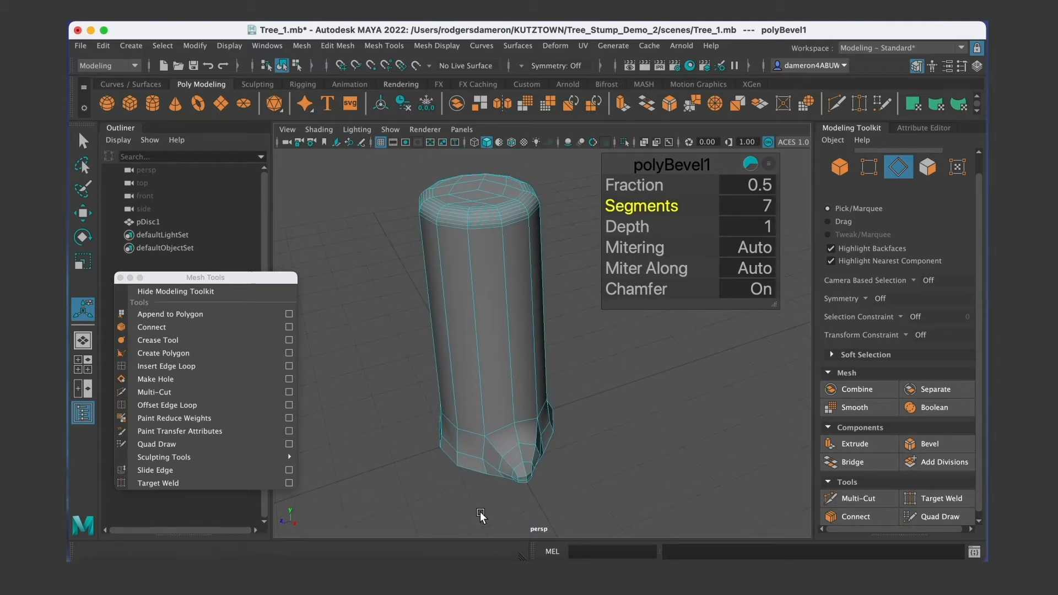
{"action": "left_click_drag", "start_coordinate": [511, 376], "coordinate": [471, 344], "text": "alt"}
{"action": "middle_click_drag", "start_coordinate": [467, 354], "coordinate": [473, 366], "text": "alt"}
{"action": "right_click_drag", "start_coordinate": [474, 366], "coordinate": [559, 358], "text": "alt"}
{"action": "middle_click_drag", "start_coordinate": [505, 364], "coordinate": [560, 401], "text": "alt"}
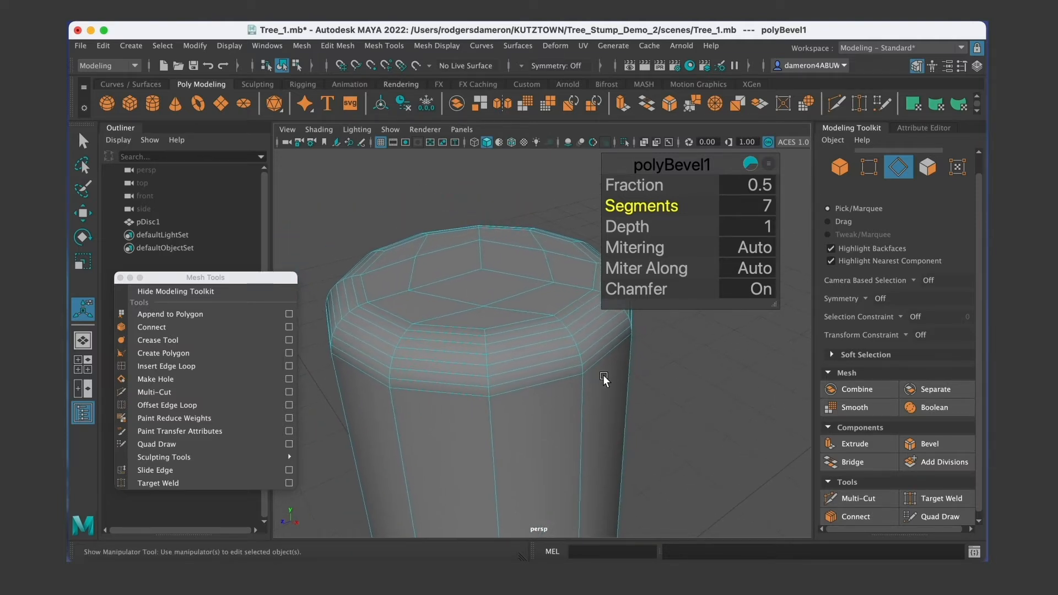
{"action": "left_click_drag", "start_coordinate": [590, 360], "coordinate": [501, 358], "text": "alt"}
{"action": "right_click_drag", "start_coordinate": [509, 366], "coordinate": [431, 394], "text": "alt"}
{"action": "middle_click_drag", "start_coordinate": [498, 457], "coordinate": [477, 392], "text": "alt"}
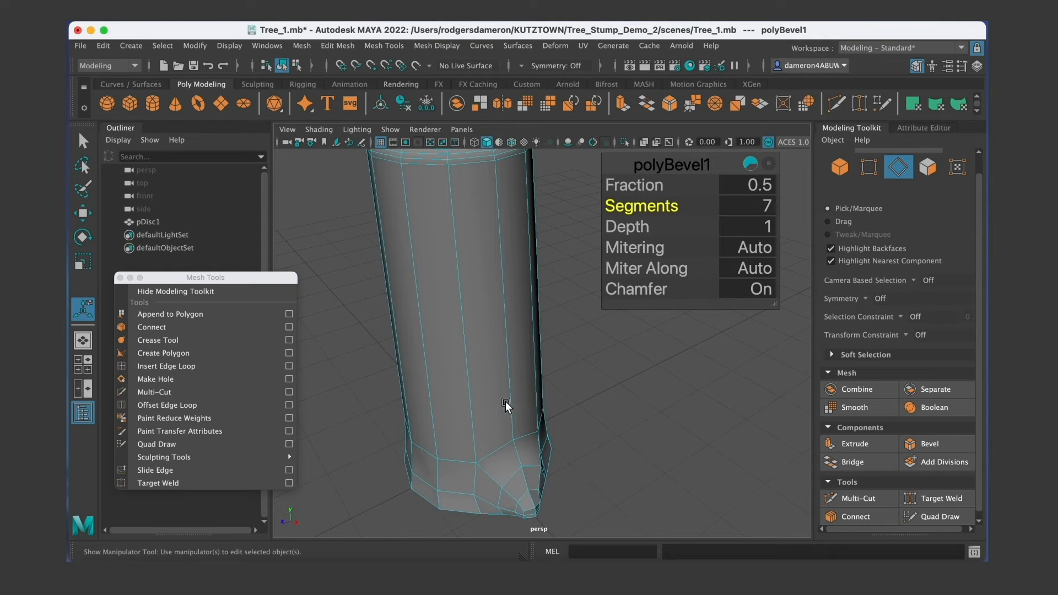
{"action": "right_click_drag", "start_coordinate": [481, 349], "coordinate": [420, 378], "text": "alt"}
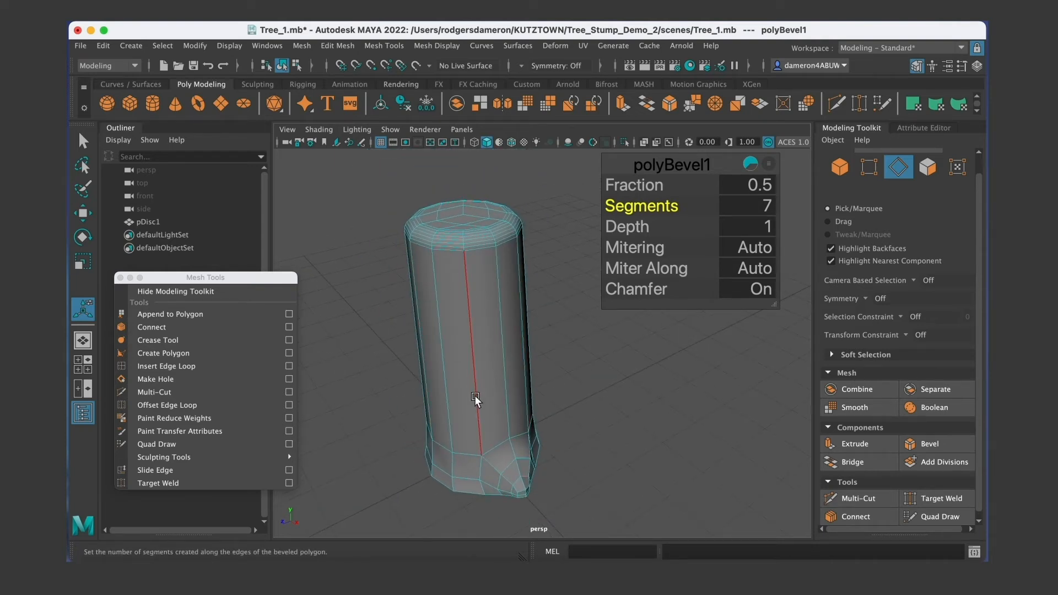
Set the rim bevel to 3 segments with a fraction of 0.05.
{"action": "left_click_drag", "start_coordinate": [670, 206], "coordinate": [652, 210]}
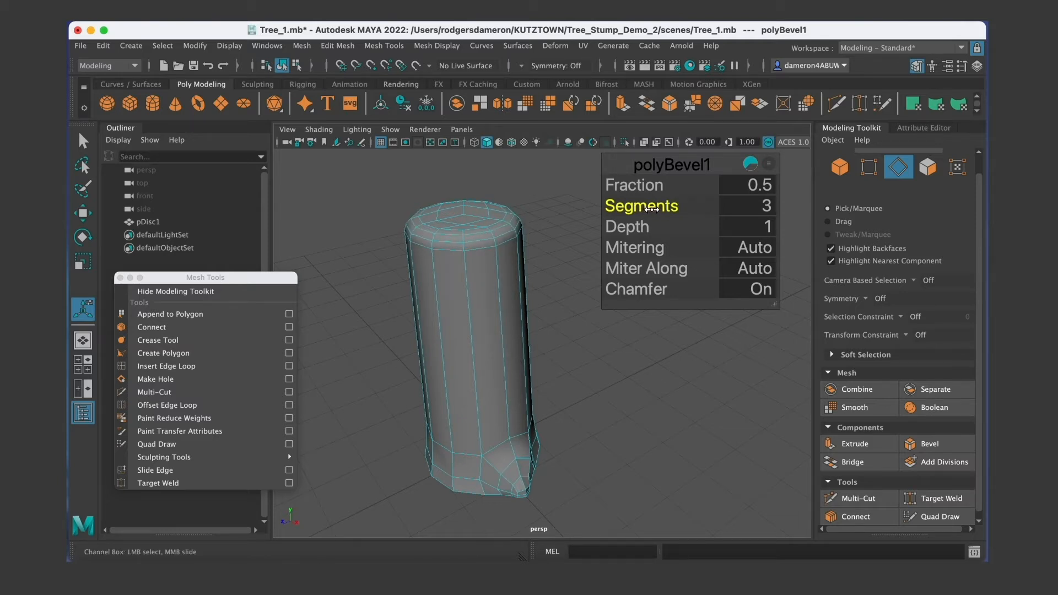
{"action": "left_click", "coordinate": [749, 183]}
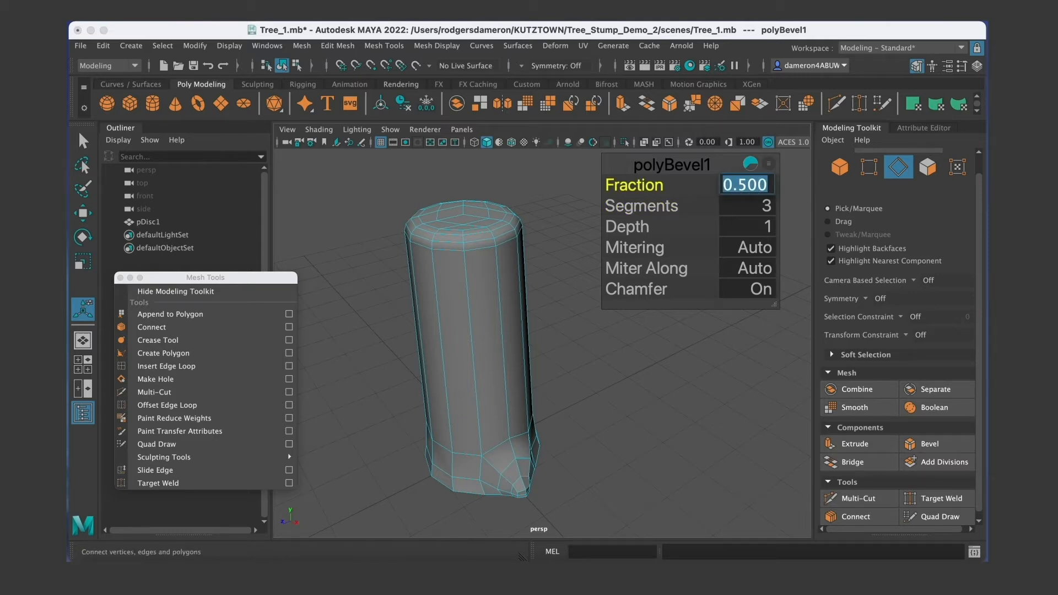
{"action": "type", "text": ".05"}
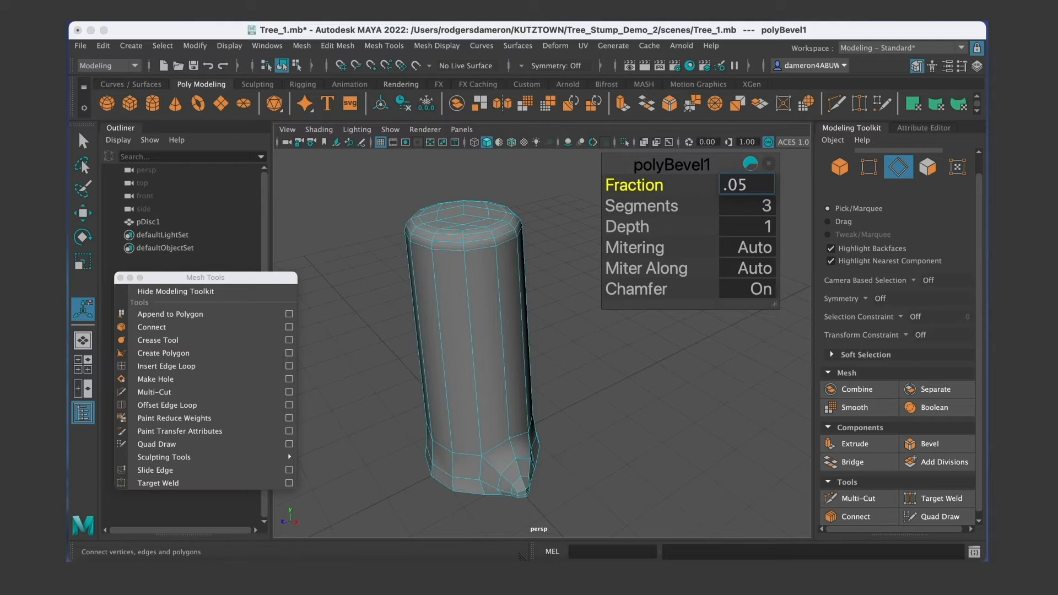
{"action": "key", "text": "BackSpace"}
{"action": "key", "text": "BackSpace"}
{"action": "type", "text": "0.0"}
{"action": "key", "text": "Return"}
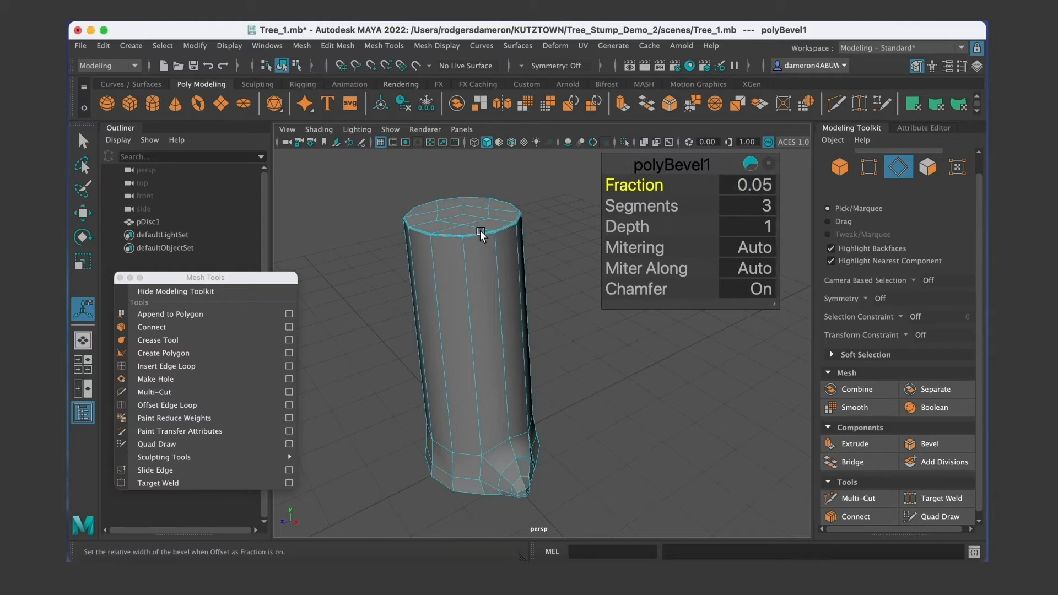
Preview the trunk smoothed and inspect its rounded top edge and overall shape unselected in object mode.
{"action": "middle_click_drag", "start_coordinate": [463, 276], "coordinate": [464, 282], "text": "alt"}
{"action": "right_click_drag", "start_coordinate": [464, 282], "coordinate": [529, 332], "text": "alt"}
{"action": "scroll", "coordinate": [534, 327], "scroll_direction": "down", "scroll_amount": 10}
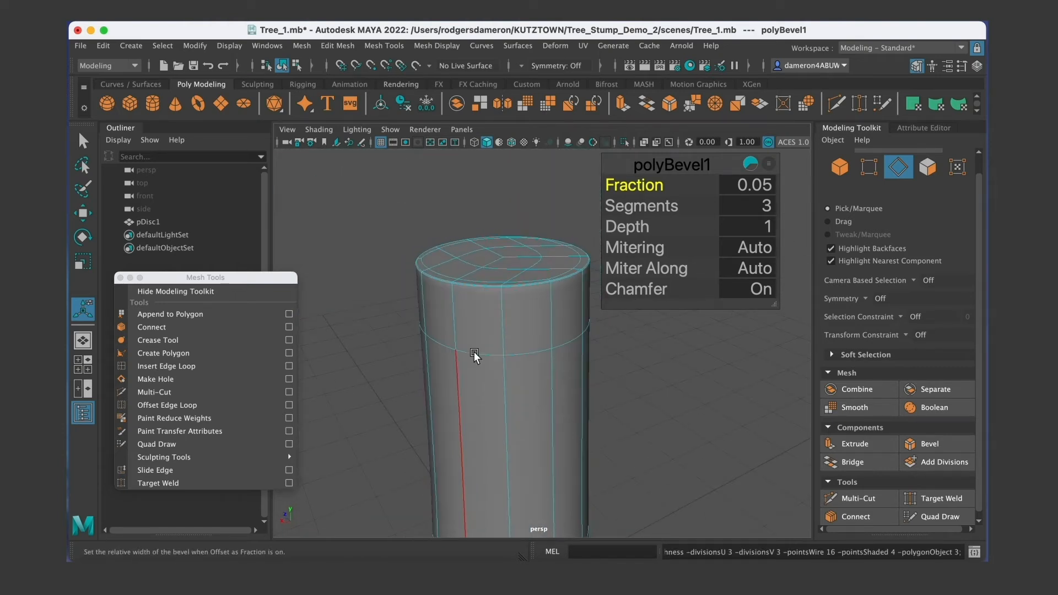
{"action": "left_click_drag", "start_coordinate": [506, 365], "coordinate": [468, 325], "text": "alt"}
{"action": "right_click_drag", "start_coordinate": [505, 218], "coordinate": [562, 201]}
{"action": "left_click", "coordinate": [631, 395]}
{"action": "left_click_drag", "start_coordinate": [631, 395], "coordinate": [614, 397], "text": "alt"}
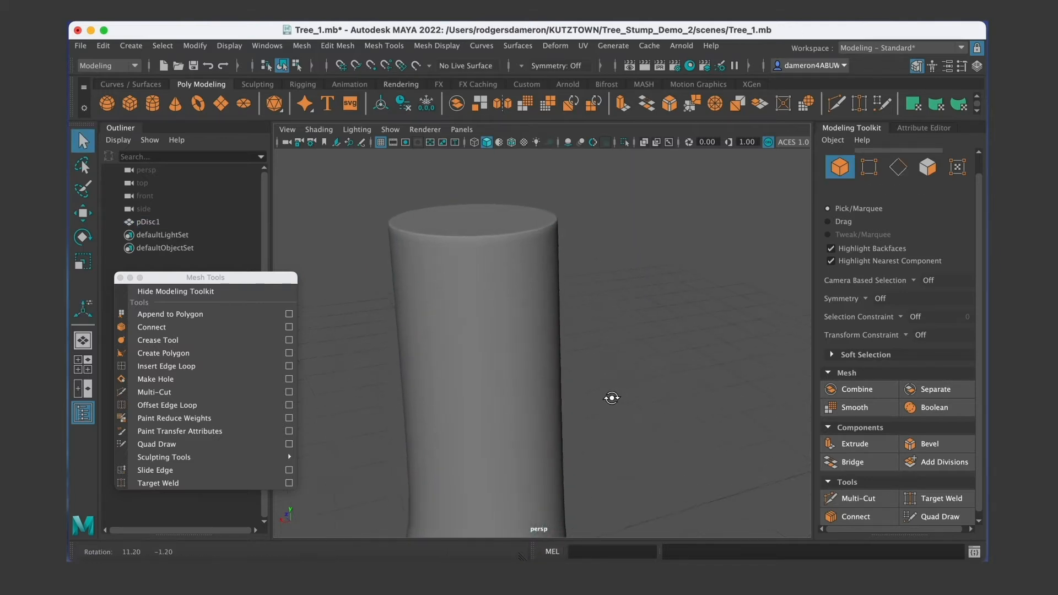
{"action": "middle_click_drag", "start_coordinate": [614, 397], "coordinate": [600, 308], "text": "alt"}
{"action": "right_click_drag", "start_coordinate": [601, 308], "coordinate": [514, 348], "text": "alt"}
{"action": "left_click_drag", "start_coordinate": [514, 349], "coordinate": [560, 333], "text": "alt"}
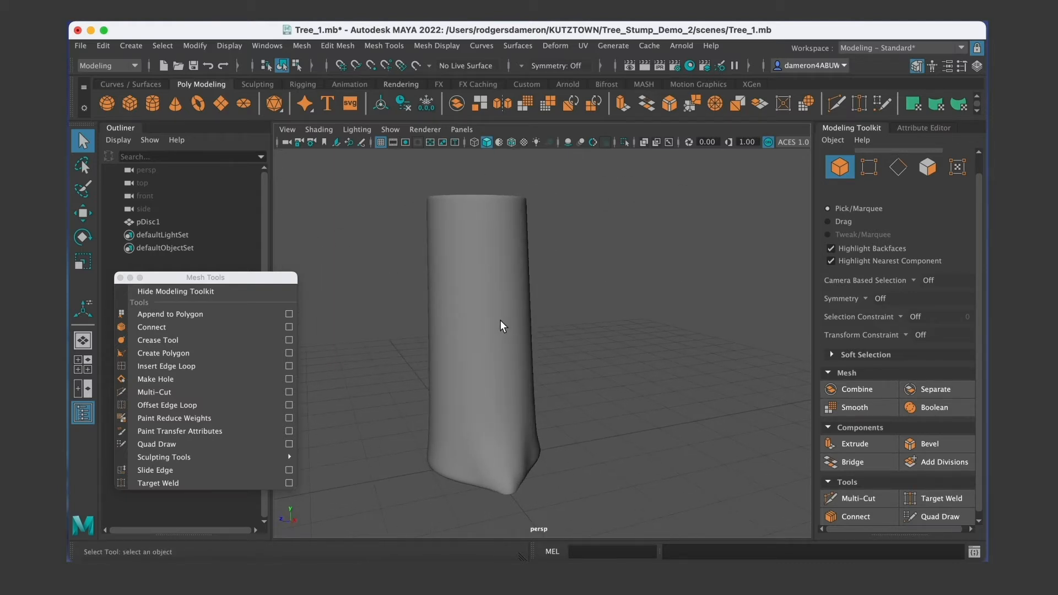
Select the trunk and turn off its smooth preview.
{"action": "left_click", "coordinate": [479, 264]}
{"action": "left_click_drag", "start_coordinate": [473, 248], "coordinate": [515, 321], "text": "alt"}
{"action": "key", "text": "1"}
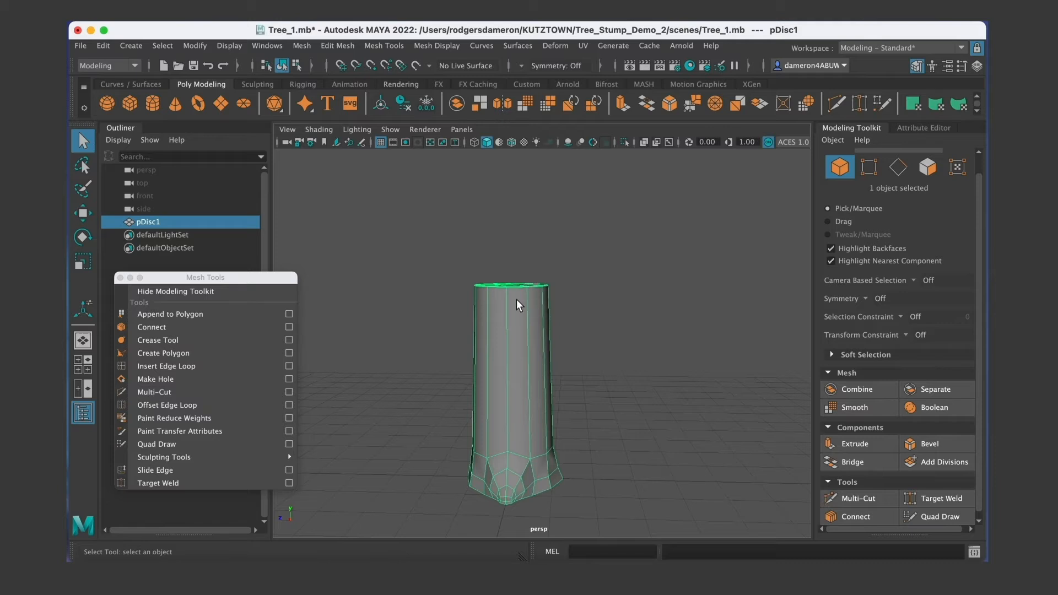
Switch to the side view and fit the whole trunk in it.
{"action": "mouse_move", "coordinate": [534, 310]}
{"action": "left_mouse_down", "text": "alt"}
{"action": "mouse_move", "coordinate": [547, 325]}
{"action": "mouse_move", "coordinate": [534, 325]}
{"action": "left_mouse_up", "text": "alt"}
{"action": "key", "text": "space"}
{"action": "key", "text": "space"}
{"action": "right_click_drag", "start_coordinate": [580, 386], "coordinate": [581, 342], "text": "alt"}
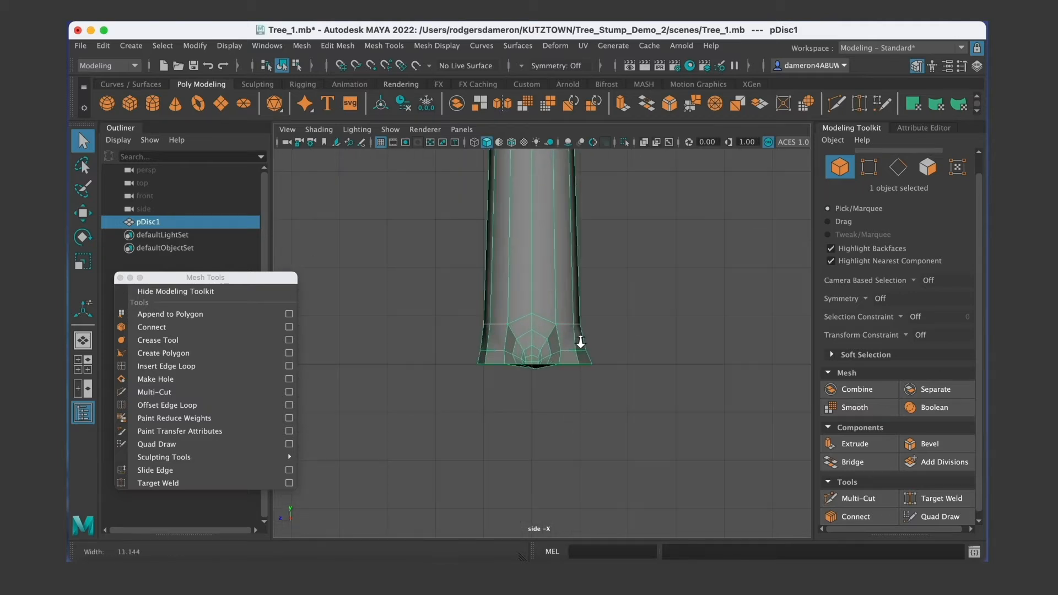
{"action": "middle_click_drag", "start_coordinate": [581, 341], "coordinate": [579, 421], "text": "alt"}
{"action": "right_click_drag", "start_coordinate": [578, 420], "coordinate": [571, 366], "text": "alt"}
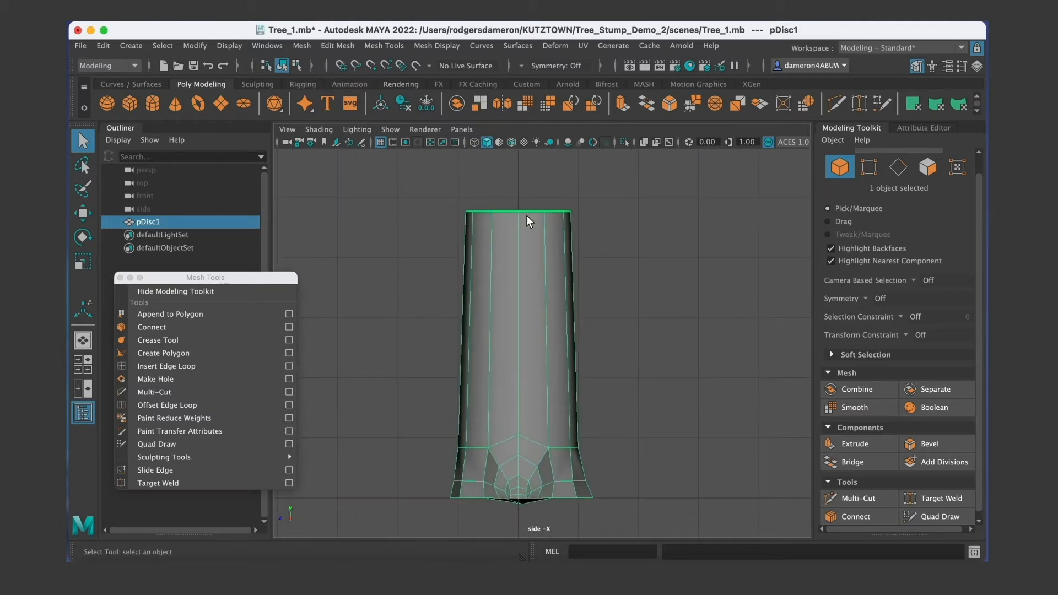
{"action": "right_click", "coordinate": [486, 219]}
{"action": "left_click", "coordinate": [449, 215]}
{"action": "left_click_drag", "start_coordinate": [448, 203], "coordinate": [655, 250]}
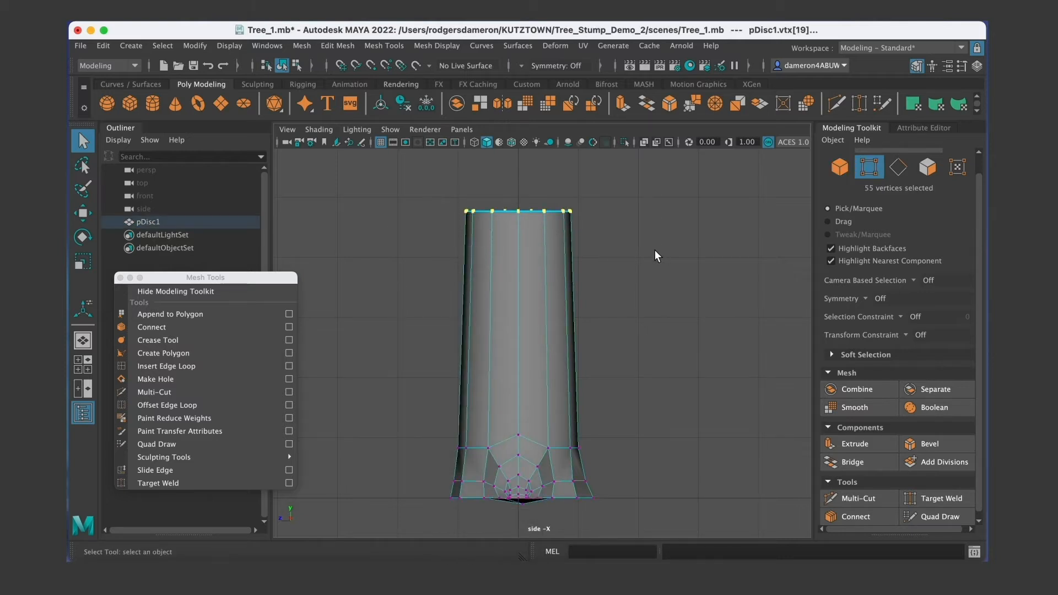
{"action": "key", "text": "e"}
{"action": "middle_click_drag", "start_coordinate": [593, 216], "coordinate": [590, 283], "text": "alt"}
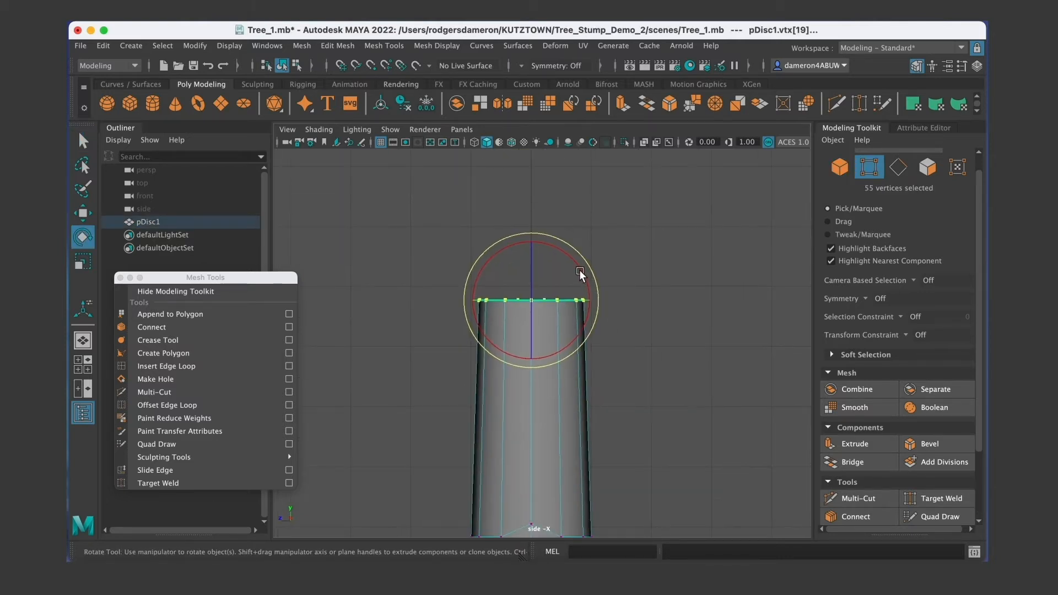
{"action": "middle_click_drag", "start_coordinate": [604, 339], "coordinate": [577, 330], "text": "alt"}
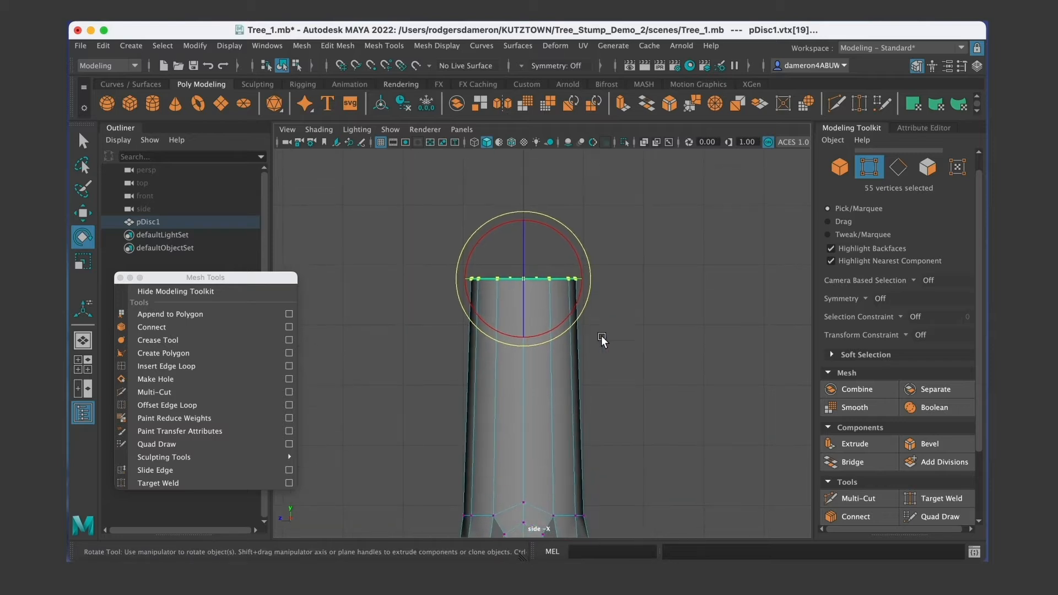
{"action": "key", "text": "space"}
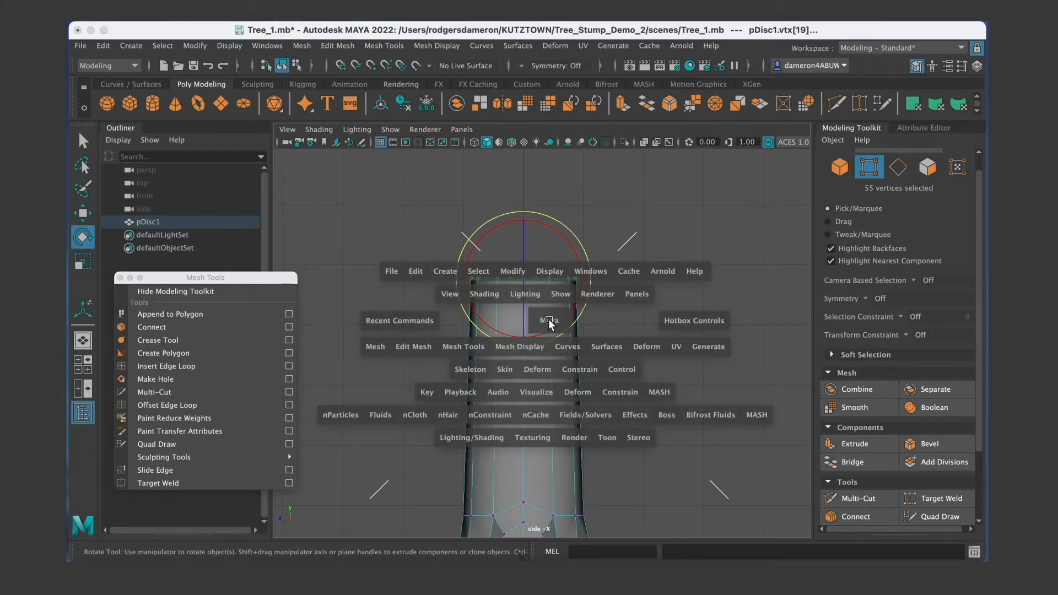
{"action": "left_click_drag", "start_coordinate": [650, 213], "coordinate": [657, 248], "text": "alt"}
{"action": "scroll", "coordinate": [657, 247], "scroll_direction": "up", "scroll_amount": 3}
{"action": "key", "text": "space"}
{"action": "scroll", "coordinate": [606, 335], "scroll_direction": "down", "scroll_amount": 2}
{"action": "scroll", "coordinate": [561, 333], "scroll_direction": "down", "scroll_amount": 2}
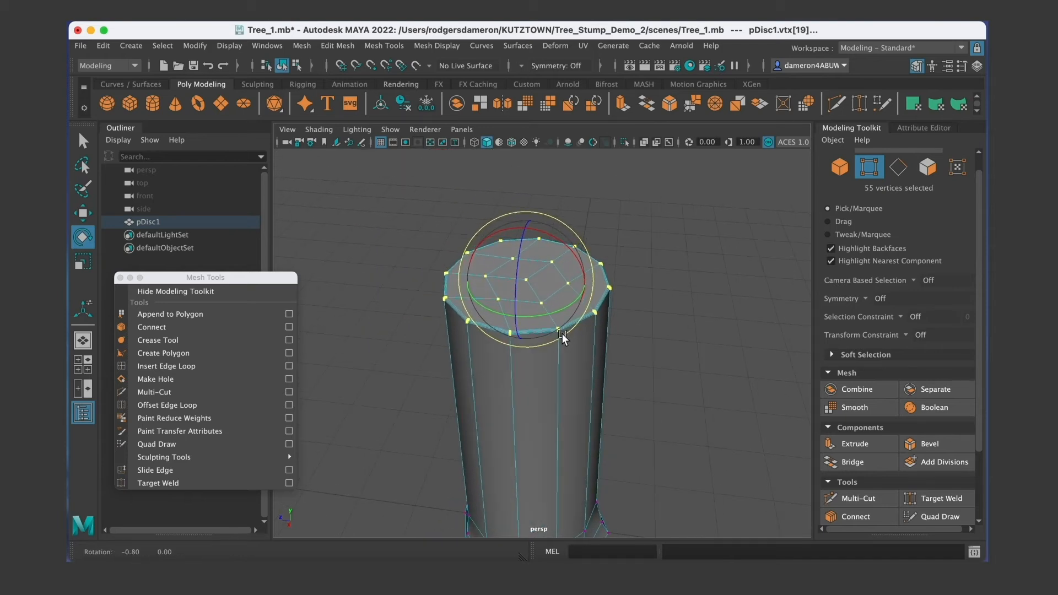
{"action": "key", "text": "q"}
{"action": "middle_click_drag", "start_coordinate": [561, 332], "coordinate": [528, 333], "text": "alt"}
{"action": "mouse_move", "coordinate": [591, 334]}
{"action": "left_mouse_down", "text": "alt"}
{"action": "mouse_move", "coordinate": [599, 325]}
{"action": "mouse_move", "coordinate": [586, 327]}
{"action": "left_mouse_up", "text": "alt"}
{"action": "right_click_drag", "start_coordinate": [550, 284], "coordinate": [606, 201]}
{"action": "middle_click_drag", "start_coordinate": [577, 348], "coordinate": [572, 344], "text": "alt"}
{"action": "right_click_drag", "start_coordinate": [571, 344], "coordinate": [433, 355], "text": "alt"}
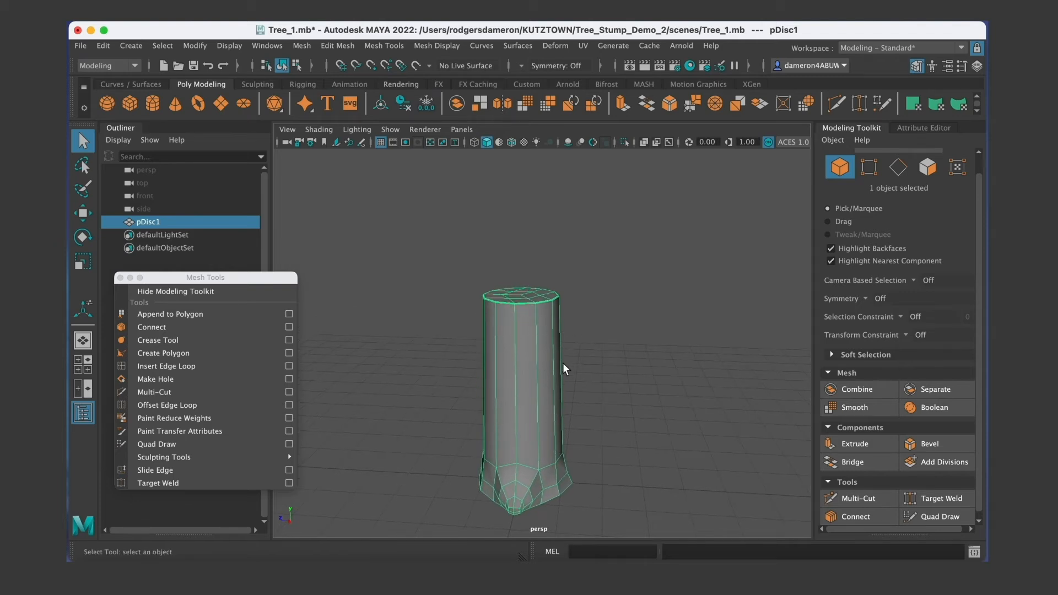
Select all the vertices of the trunk's top and rotate them in the side view to give the stump a slanted cut.
{"action": "right_click_drag", "start_coordinate": [504, 295], "coordinate": [469, 254]}
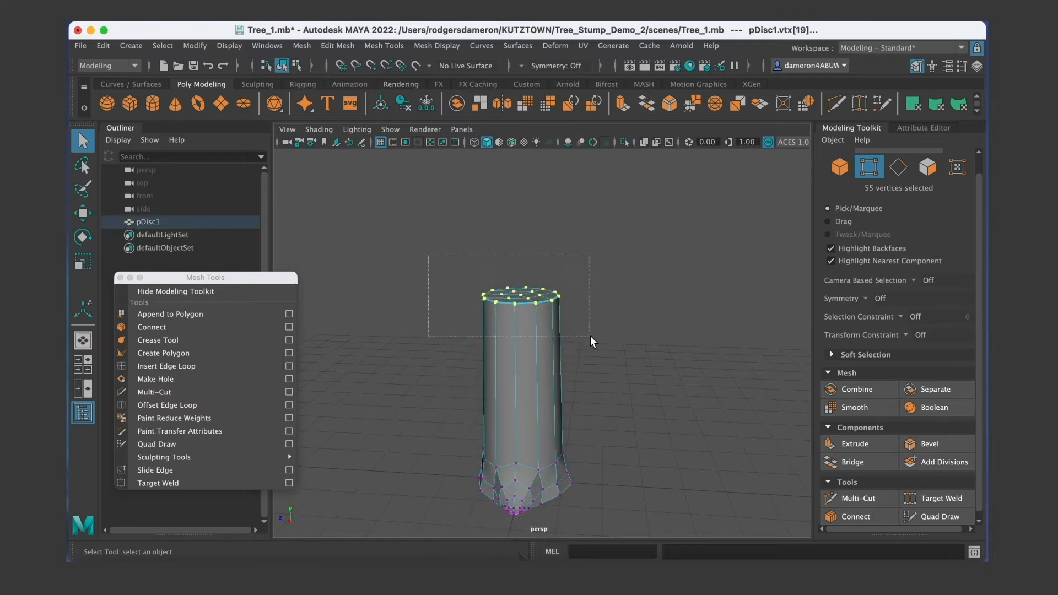
{"action": "left_click_drag", "start_coordinate": [700, 340], "coordinate": [481, 369], "text": "alt"}
{"action": "key", "text": "f"}
{"action": "key", "text": "e"}
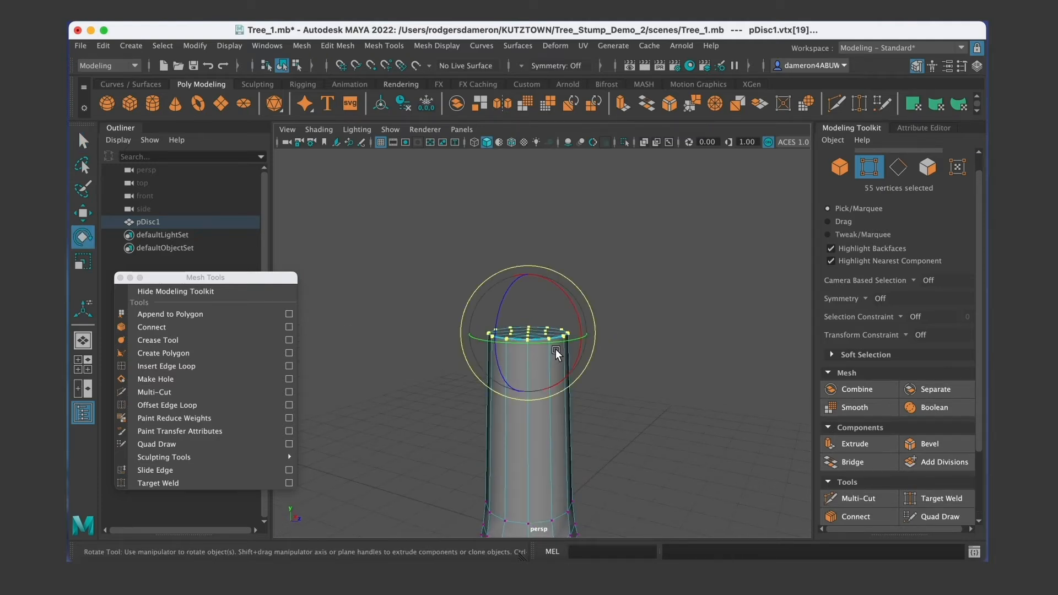
{"action": "key", "text": "space"}
{"action": "key", "text": "space"}
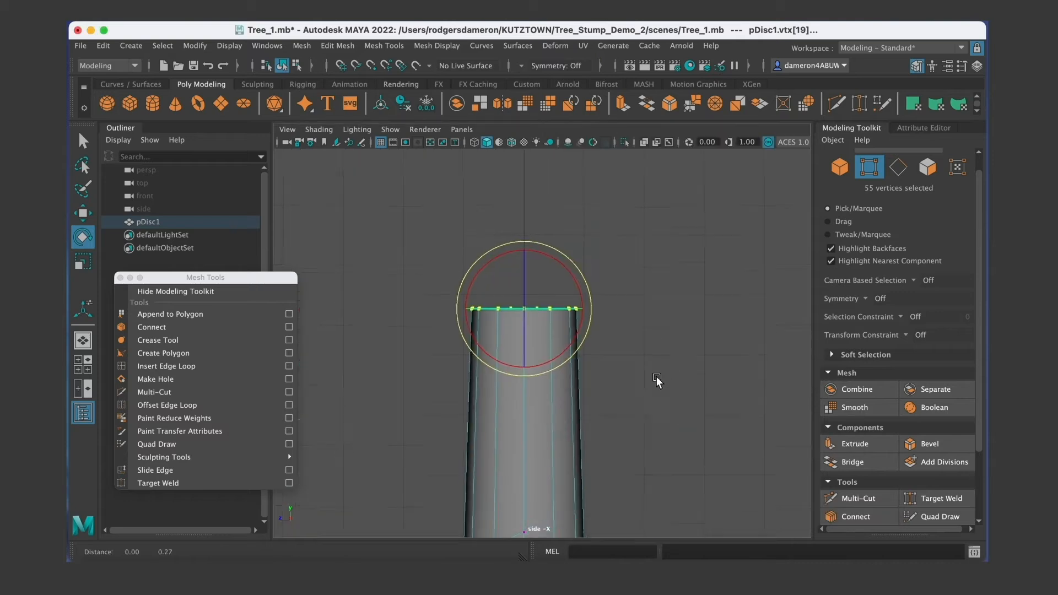
{"action": "left_click_drag", "start_coordinate": [559, 302], "coordinate": [565, 305]}
{"action": "key", "text": "space"}
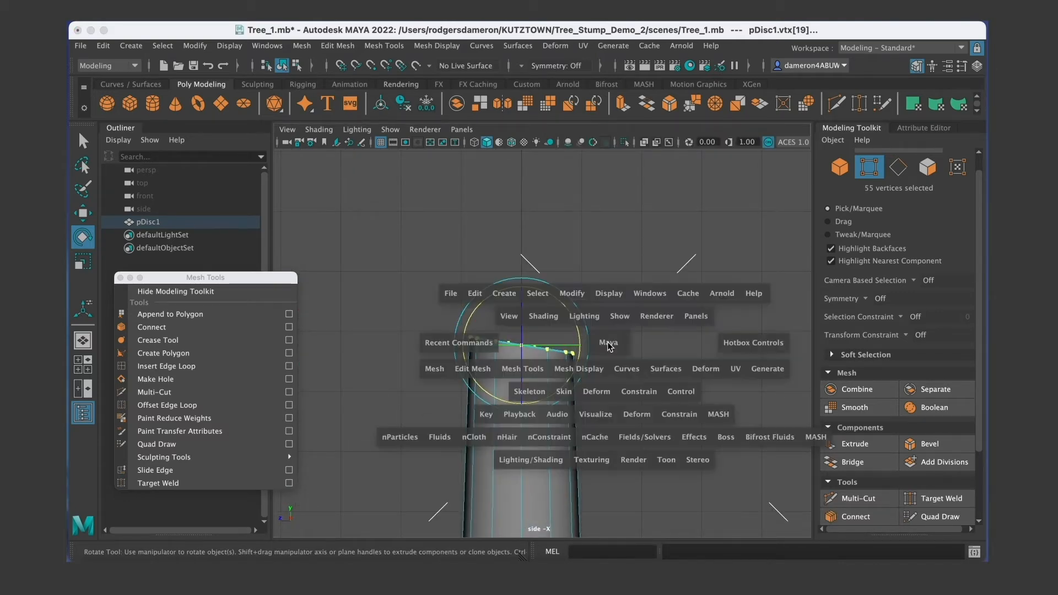
{"action": "key", "text": "space"}
{"action": "middle_click_drag", "start_coordinate": [646, 291], "coordinate": [606, 251], "text": "alt"}
{"action": "right_click_drag", "start_coordinate": [606, 251], "coordinate": [562, 310], "text": "alt"}
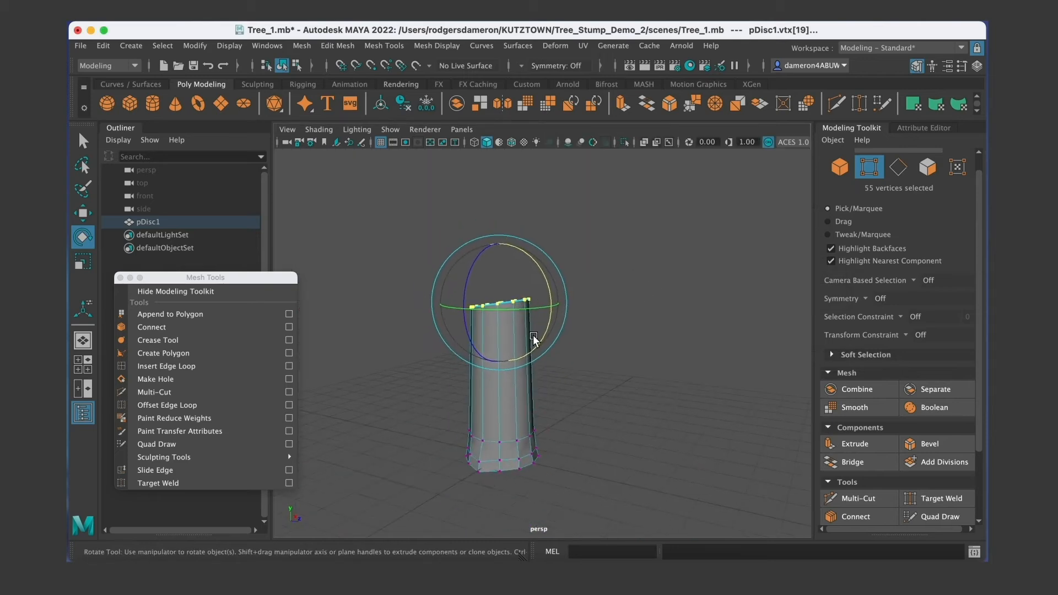
Return the trunk to object mode and deselect it.
{"action": "key", "text": "q"}
{"action": "right_click_drag", "start_coordinate": [513, 339], "coordinate": [577, 199]}
{"action": "left_click_drag", "start_coordinate": [487, 338], "coordinate": [536, 310], "text": "alt"}
{"action": "left_click", "coordinate": [592, 276]}
{"action": "middle_click_drag", "start_coordinate": [528, 312], "coordinate": [534, 348], "text": "alt"}
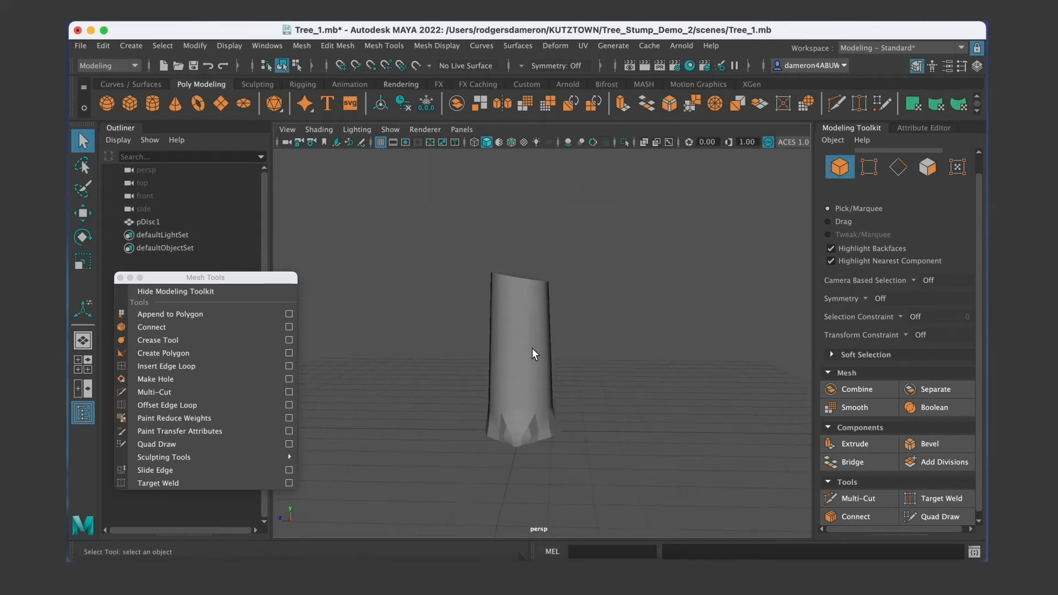
Preview the trunk smoothed and examine its slanted top, rim and flared base from several angles while unselected.
{"action": "right_click_drag", "start_coordinate": [535, 348], "coordinate": [549, 358], "text": "alt"}
{"action": "left_click_drag", "start_coordinate": [549, 358], "coordinate": [554, 386], "text": "alt"}
{"action": "left_click", "coordinate": [549, 371]}
{"action": "key", "text": "3"}
{"action": "left_click", "coordinate": [609, 370]}
{"action": "left_click_drag", "start_coordinate": [631, 410], "coordinate": [619, 415], "text": "alt"}
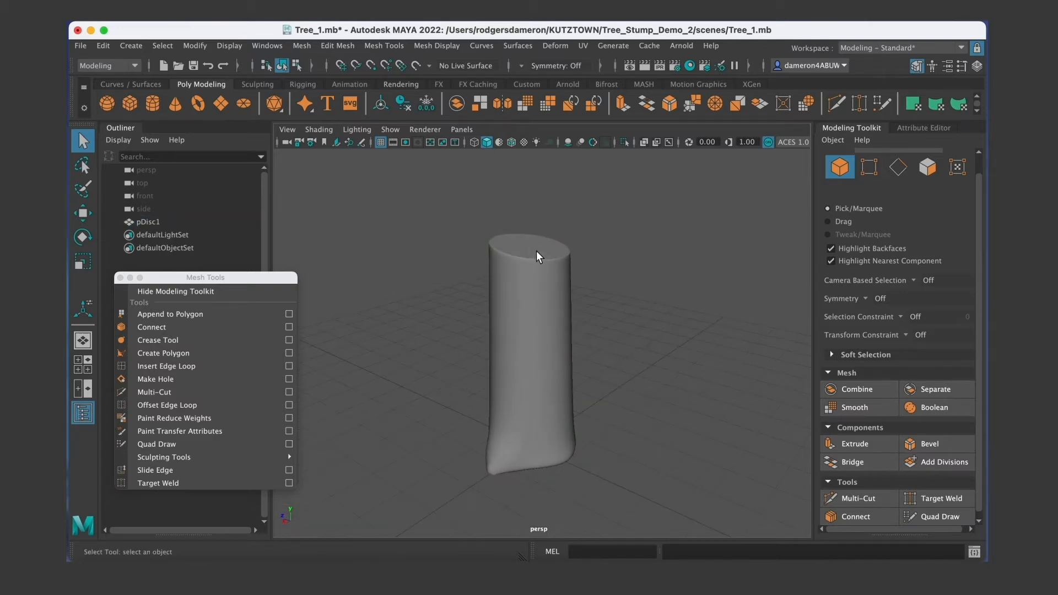
{"action": "left_click", "coordinate": [526, 263]}
{"action": "right_click_drag", "start_coordinate": [329, 246], "coordinate": [460, 253], "text": "alt"}
{"action": "middle_click_drag", "start_coordinate": [475, 258], "coordinate": [481, 358], "text": "alt"}
{"action": "right_click_drag", "start_coordinate": [582, 350], "coordinate": [521, 352], "text": "alt"}
{"action": "left_click", "coordinate": [606, 330]}
{"action": "left_click_drag", "start_coordinate": [606, 329], "coordinate": [544, 331], "text": "alt"}
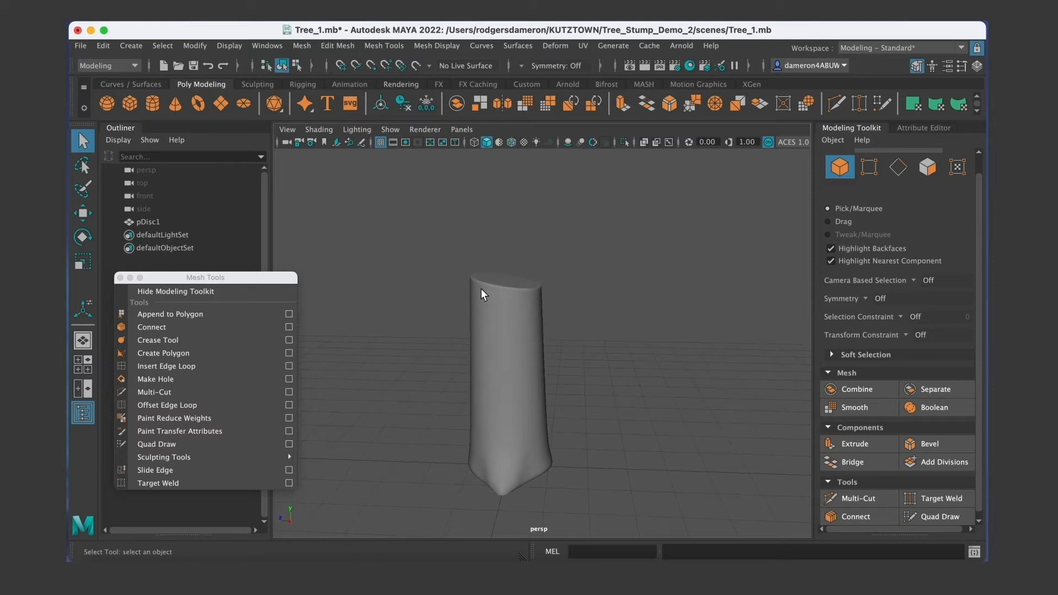
{"action": "left_click_drag", "start_coordinate": [534, 419], "coordinate": [554, 354], "text": "alt"}
Select the trunk in object mode and turn off its smooth preview.
{"action": "left_click", "coordinate": [527, 404]}
{"action": "left_click_drag", "start_coordinate": [503, 378], "coordinate": [514, 316], "text": "alt"}
{"action": "right_click_drag", "start_coordinate": [501, 309], "coordinate": [557, 200]}
{"action": "left_click_drag", "start_coordinate": [508, 309], "coordinate": [515, 334], "text": "alt"}
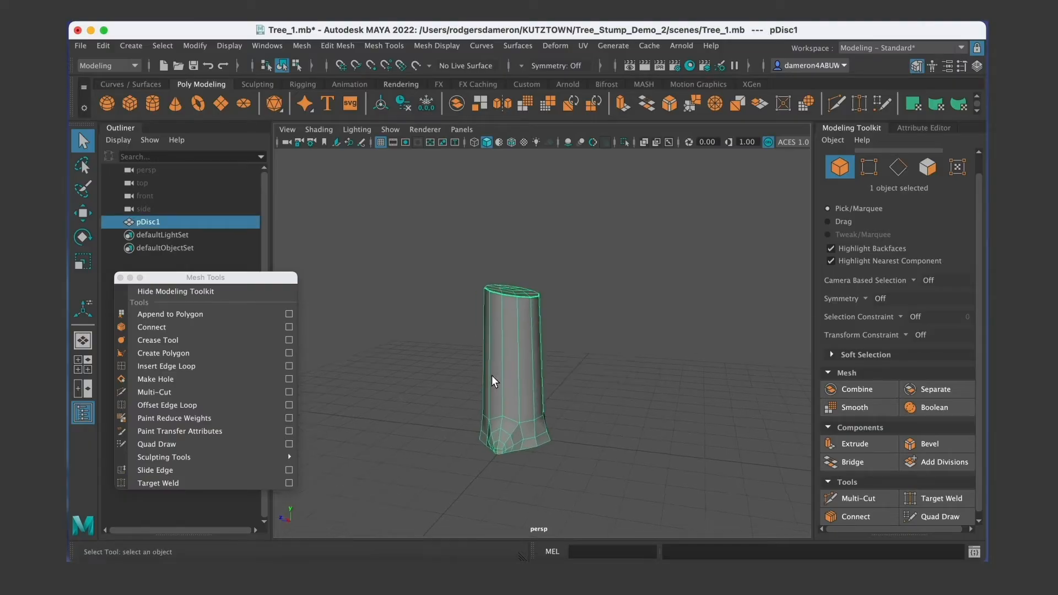
Examine the unsmoothed trunk's wireframe around its sides and slanted top.
{"action": "right_click_drag", "start_coordinate": [492, 376], "coordinate": [543, 302], "text": "alt"}
{"action": "left_click_drag", "start_coordinate": [544, 302], "coordinate": [561, 339], "text": "alt"}
{"action": "right_click_drag", "start_coordinate": [561, 340], "coordinate": [540, 342], "text": "alt"}
{"action": "mouse_move", "coordinate": [539, 342]}
{"action": "left_mouse_down", "text": "alt"}
{"action": "mouse_move", "coordinate": [532, 352]}
{"action": "mouse_move", "coordinate": [513, 345]}
{"action": "mouse_move", "coordinate": [523, 344]}
{"action": "left_mouse_up", "text": "alt"}
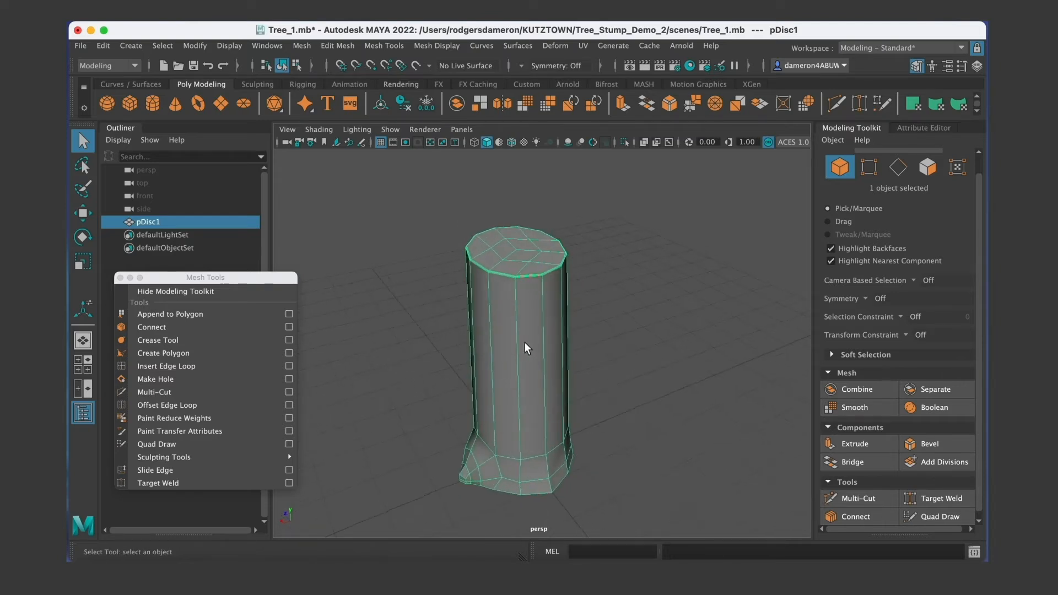
{"action": "middle_click_drag", "start_coordinate": [518, 342], "coordinate": [510, 354], "text": "alt"}
{"action": "left_click_drag", "start_coordinate": [510, 354], "coordinate": [529, 347], "text": "alt"}
{"action": "right_click_drag", "start_coordinate": [529, 347], "coordinate": [543, 341], "text": "alt"}
{"action": "left_click_drag", "start_coordinate": [510, 333], "coordinate": [600, 359], "text": "alt"}
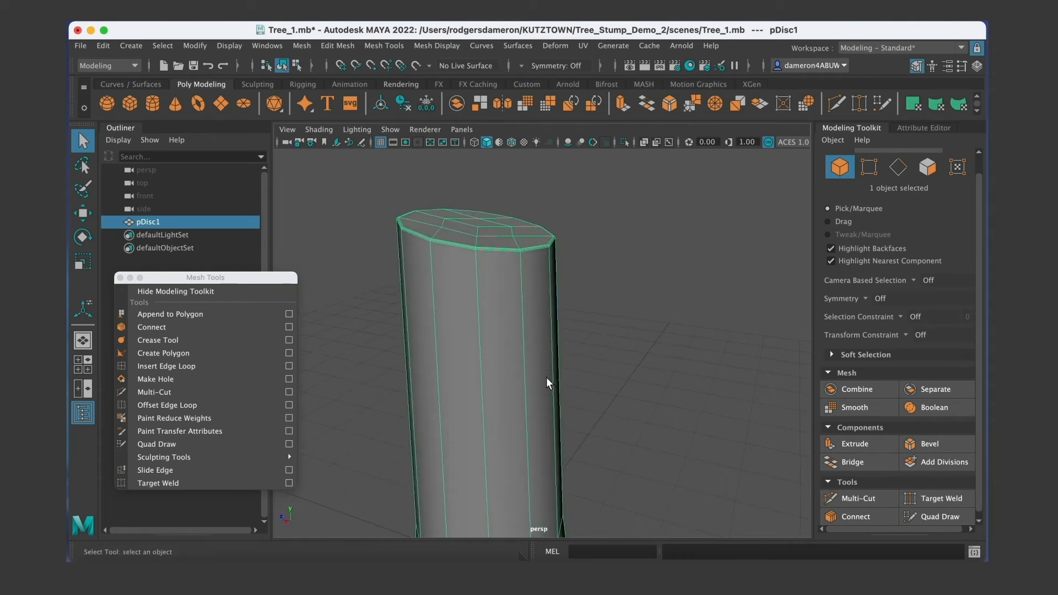
{"action": "middle_click_drag", "start_coordinate": [547, 378], "coordinate": [557, 350], "text": "alt"}
{"action": "right_click_drag", "start_coordinate": [589, 343], "coordinate": [554, 344], "text": "alt"}
{"action": "left_click_drag", "start_coordinate": [553, 345], "coordinate": [552, 353], "text": "alt"}
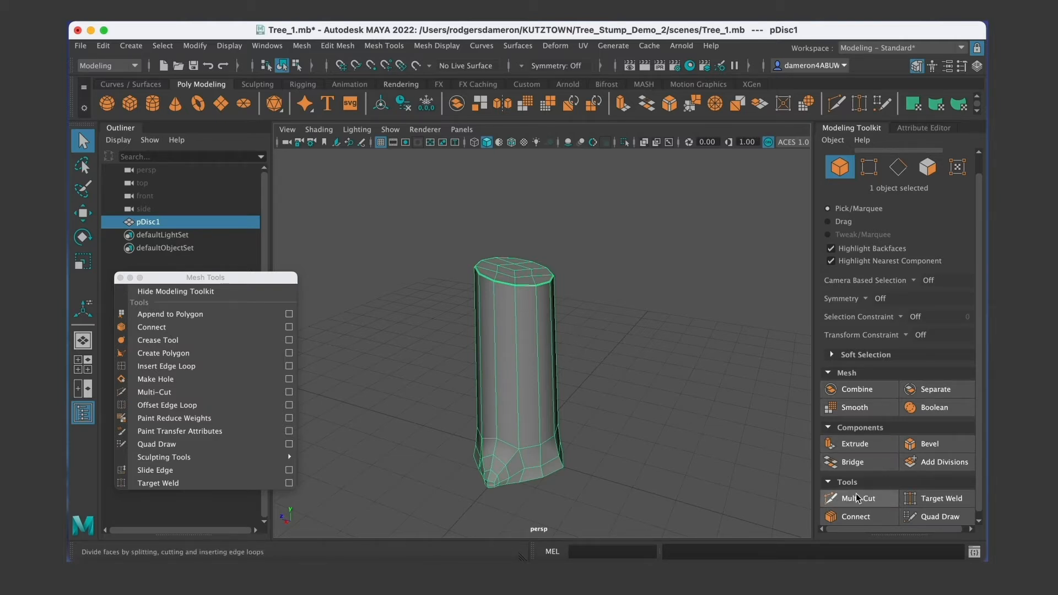
{"action": "left_click_drag", "start_coordinate": [478, 364], "coordinate": [539, 354], "text": "alt"}
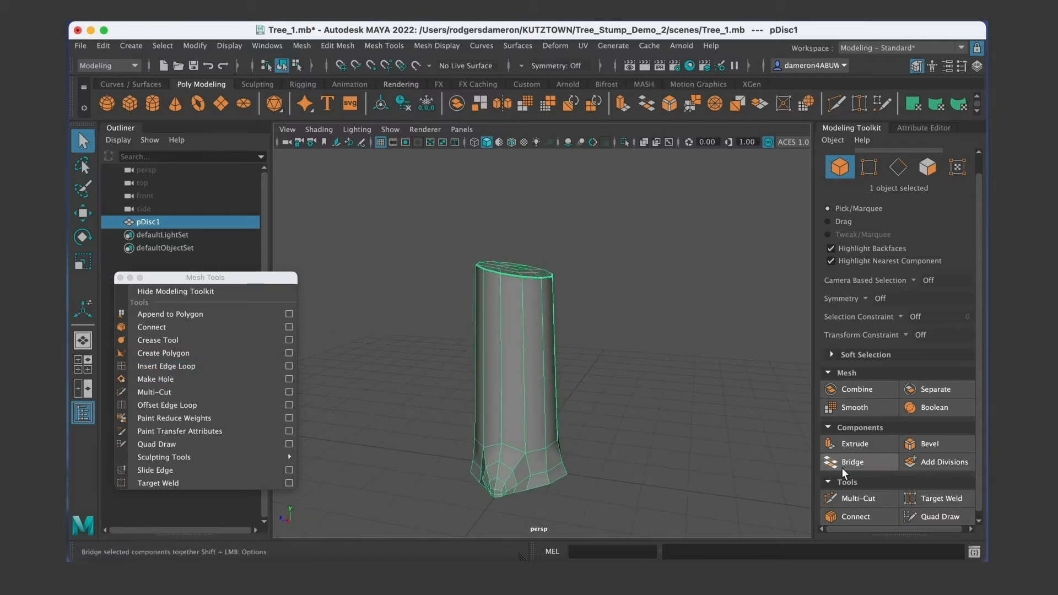
Insert an edge loop around the upper trunk below the rim with Multi-Cut.
{"action": "left_click", "coordinate": [881, 498]}
{"action": "left_click_drag", "start_coordinate": [621, 355], "coordinate": [665, 296], "text": "alt"}
{"action": "scroll", "coordinate": [666, 296], "scroll_direction": "up", "scroll_amount": 5}
{"action": "scroll", "coordinate": [670, 300], "scroll_direction": "down", "scroll_amount": 3}
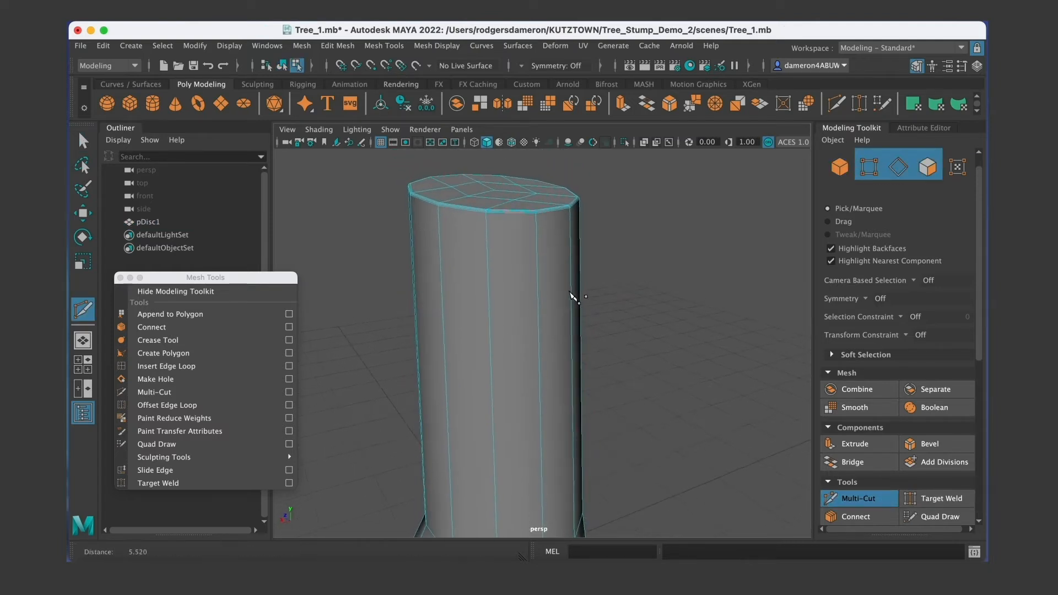
{"action": "left_click", "coordinate": [570, 208]}
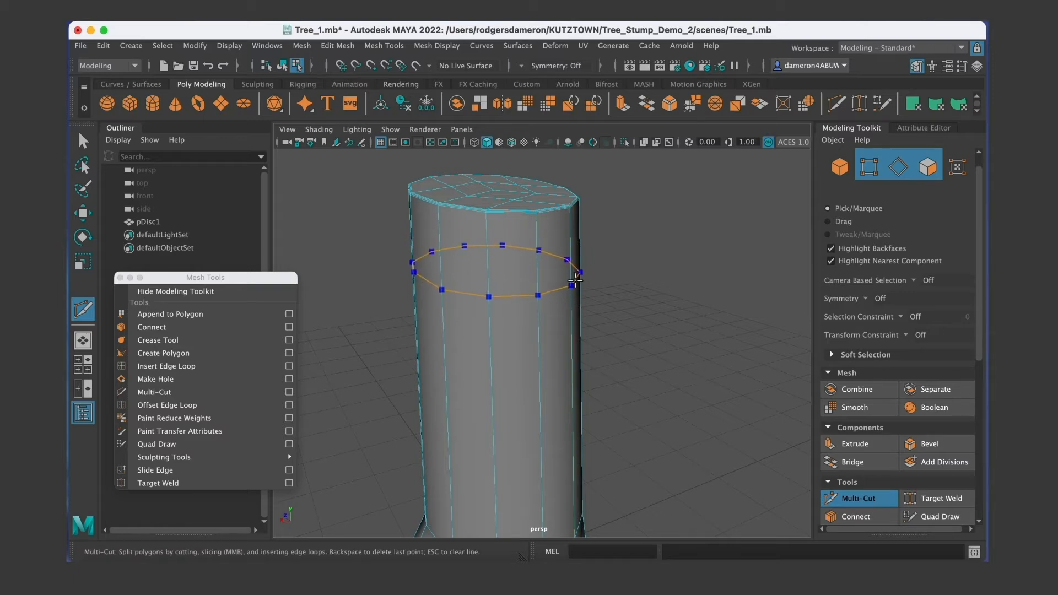
{"action": "left_click", "coordinate": [577, 262], "text": "ctrl"}
Insert two more edge loops, around the trunk's middle and above its flared base, and leave the Multi-Cut tool.
{"action": "left_click_drag", "start_coordinate": [610, 353], "coordinate": [641, 299], "text": "alt"}
{"action": "right_click_drag", "start_coordinate": [640, 300], "coordinate": [540, 351], "text": "alt"}
{"action": "left_click_drag", "start_coordinate": [540, 352], "coordinate": [534, 349], "text": "alt"}
{"action": "key", "text": "ctrl"}
{"action": "left_click", "coordinate": [520, 311], "text": "ctrl"}
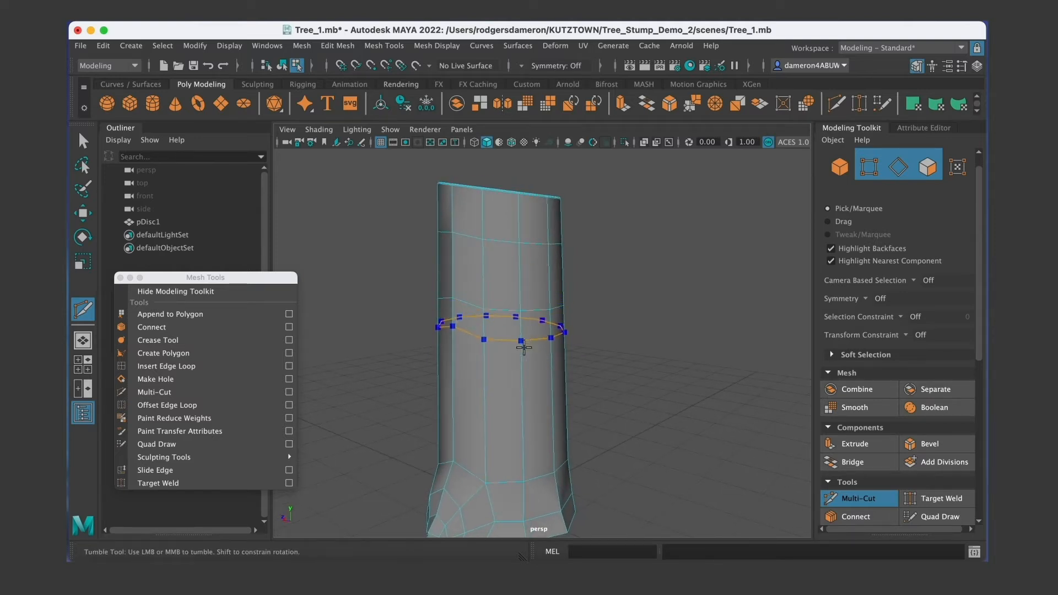
{"action": "left_click", "coordinate": [524, 417], "text": "ctrl"}
{"action": "left_click_drag", "start_coordinate": [557, 399], "coordinate": [541, 390], "text": "alt"}
{"action": "left_click", "coordinate": [540, 390]}
{"action": "right_click_drag", "start_coordinate": [499, 391], "coordinate": [469, 386], "text": "alt"}
{"action": "left_click_drag", "start_coordinate": [465, 381], "coordinate": [498, 367], "text": "alt"}
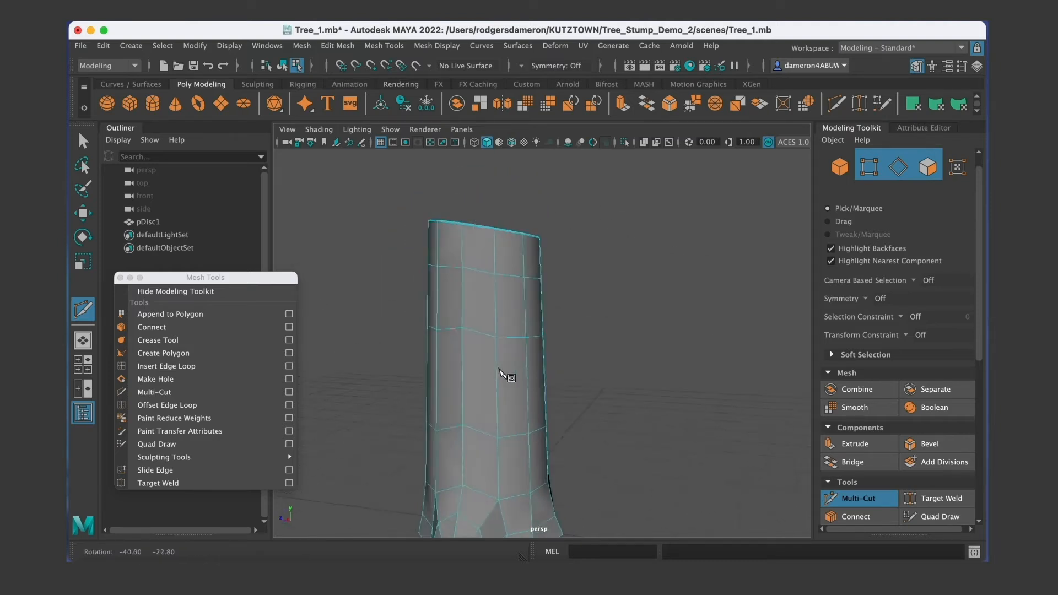
{"action": "right_click_drag", "start_coordinate": [499, 367], "coordinate": [459, 377], "text": "alt"}
{"action": "key", "text": "Escape"}
{"action": "left_click_drag", "start_coordinate": [478, 363], "coordinate": [473, 372], "text": "alt"}
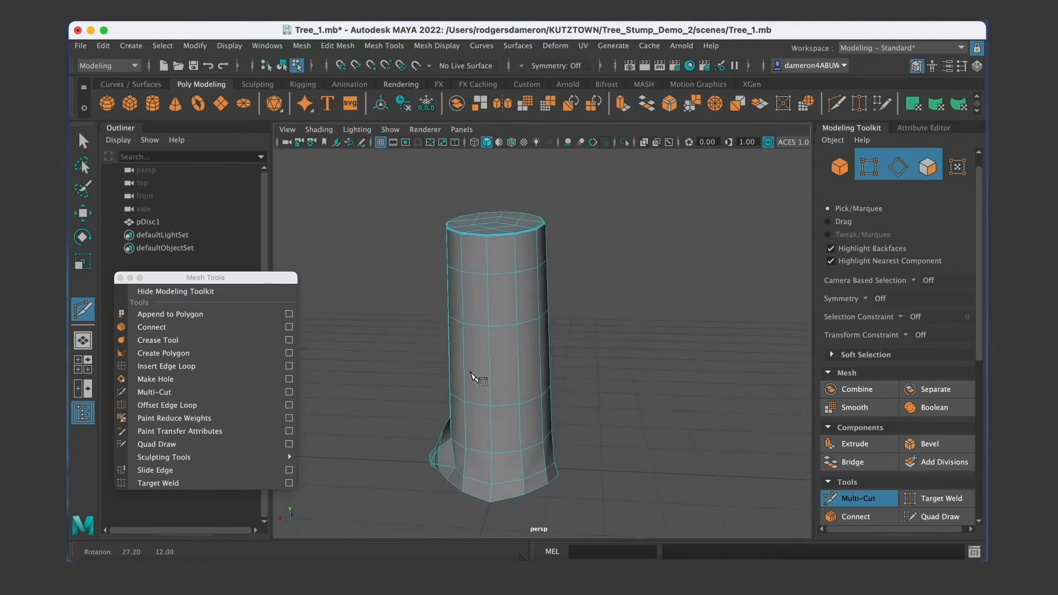
{"action": "key", "text": "q"}
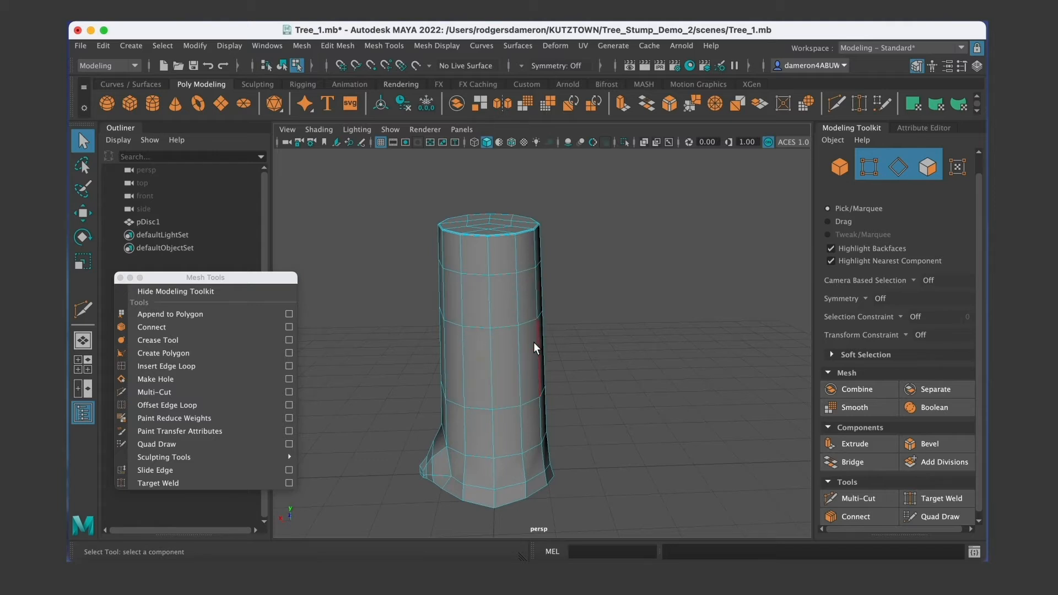
Select a block of six side faces, three wide and two high, between the newly inserted edge loops.
{"action": "right_click_drag", "start_coordinate": [491, 308], "coordinate": [501, 266]}
{"action": "left_click", "coordinate": [482, 292]}
{"action": "left_click", "coordinate": [501, 298], "text": "shift"}
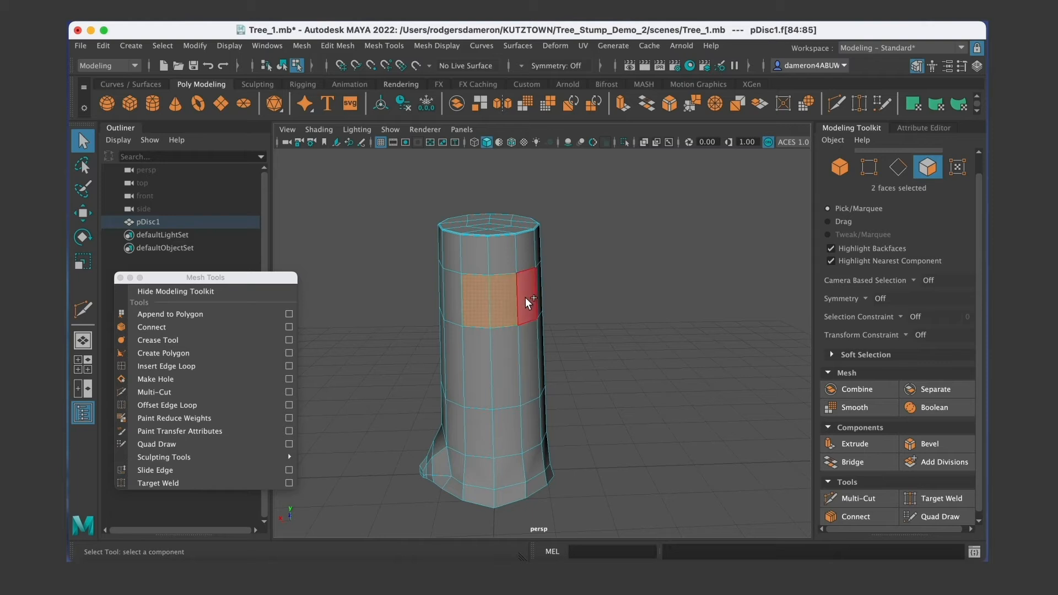
{"action": "left_click", "coordinate": [530, 351], "text": "shift"}
{"action": "left_click", "coordinate": [513, 360], "text": "shift"}
{"action": "left_click", "coordinate": [486, 364], "text": "shift"}
{"action": "left_click_drag", "start_coordinate": [486, 365], "coordinate": [544, 319], "text": "alt"}
{"action": "scroll", "coordinate": [507, 352], "scroll_direction": "up", "scroll_amount": 3}
{"action": "key", "text": "4"}
{"action": "key", "text": "5"}
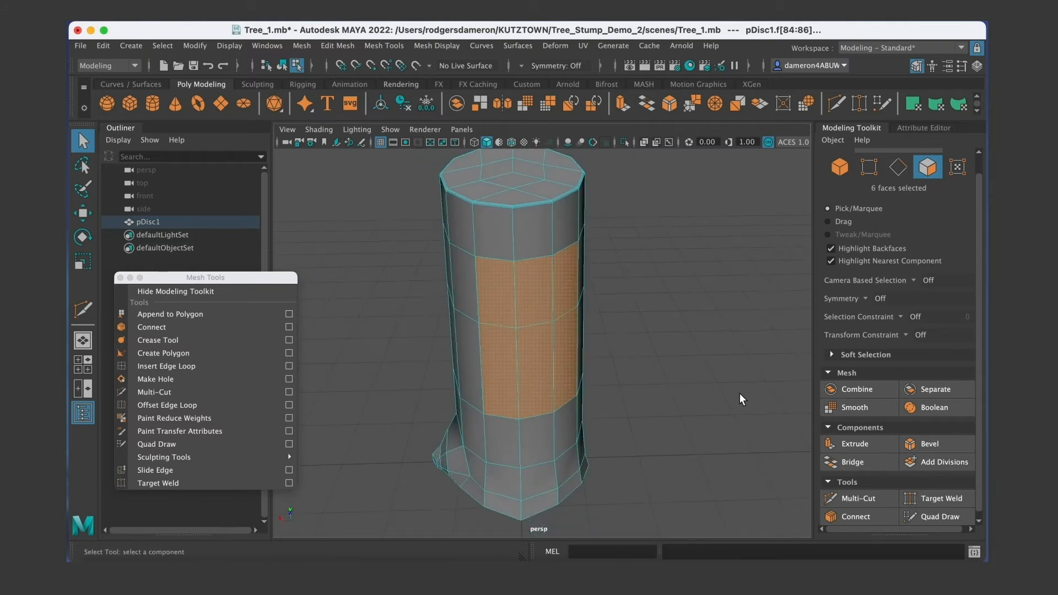
Extrude the six selected side faces together and shrink the extrude settings overlay.
{"action": "left_click", "coordinate": [852, 444]}
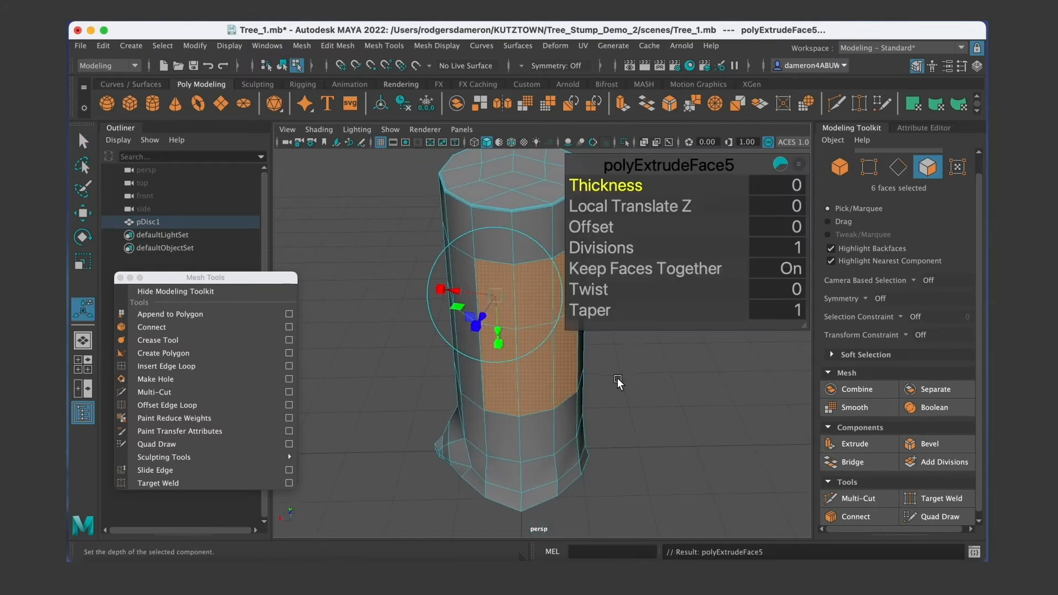
{"action": "left_click_drag", "start_coordinate": [802, 329], "coordinate": [722, 233]}
{"action": "left_click_drag", "start_coordinate": [636, 156], "coordinate": [670, 151]}
{"action": "left_click_drag", "start_coordinate": [544, 307], "coordinate": [452, 322], "text": "alt"}
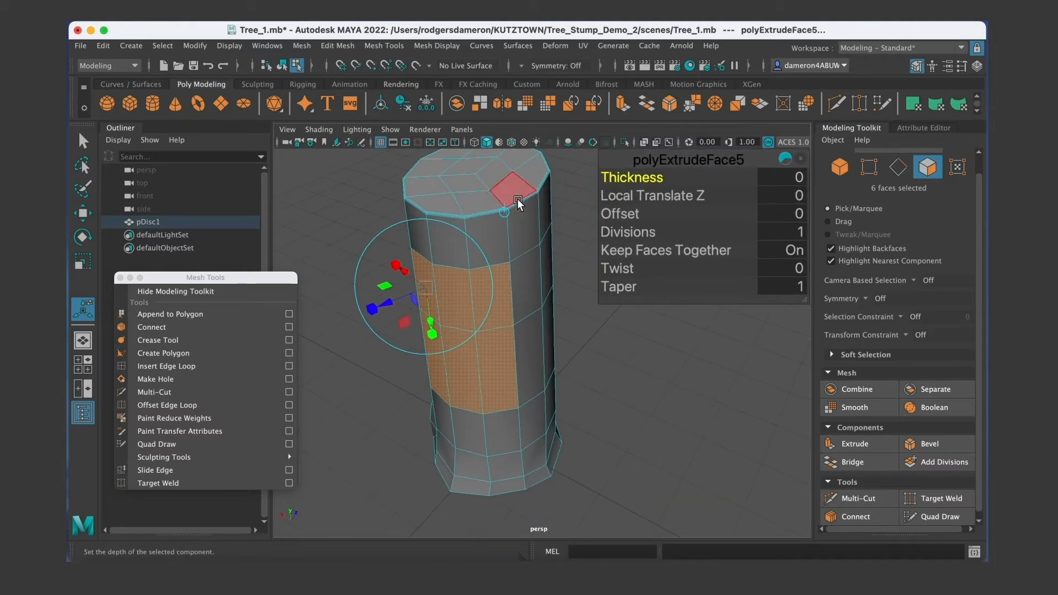
{"action": "left_click_drag", "start_coordinate": [508, 206], "coordinate": [495, 315], "text": "alt"}
{"action": "right_click_drag", "start_coordinate": [429, 279], "coordinate": [468, 300], "text": "alt"}
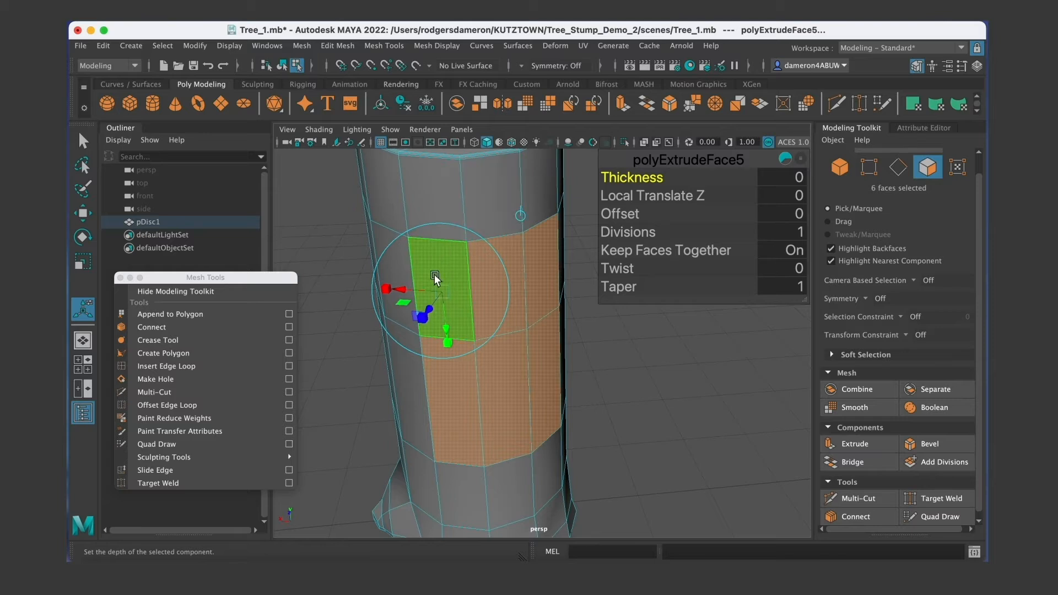
Try scaling the extruded faces inward in width and height, and undo the extrusion.
{"action": "left_click_drag", "start_coordinate": [383, 286], "coordinate": [420, 295]}
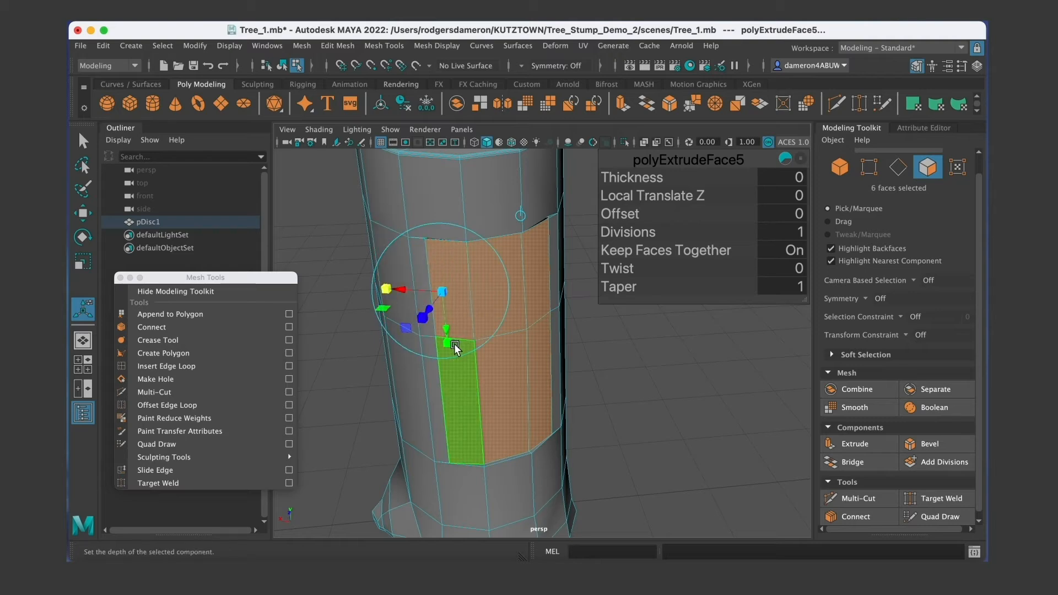
{"action": "left_click_drag", "start_coordinate": [448, 349], "coordinate": [513, 337]}
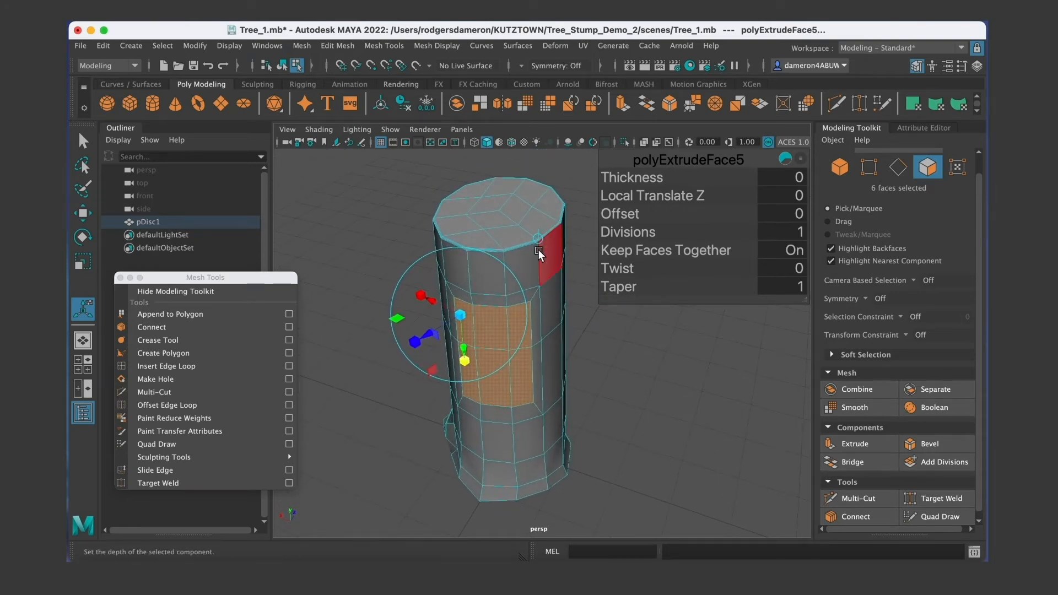
{"action": "left_click_drag", "start_coordinate": [549, 309], "coordinate": [546, 309], "text": "alt"}
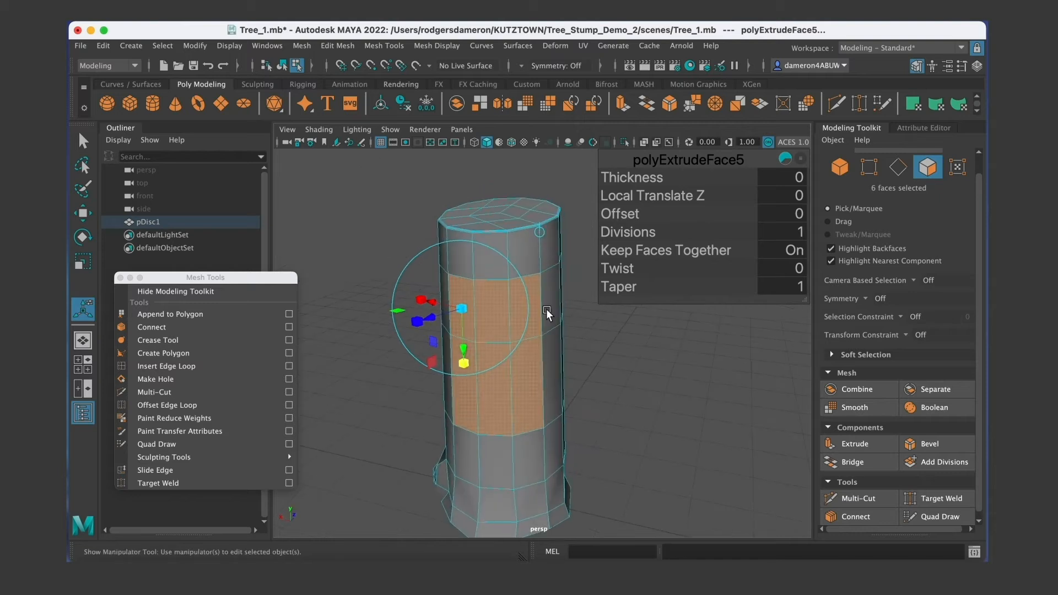
{"action": "key", "text": "super+z"}
Extrude the six selected faces on the trunk's side again.
{"action": "middle_click_drag", "start_coordinate": [545, 276], "coordinate": [527, 284], "text": "alt"}
{"action": "left_click", "coordinate": [858, 444]}
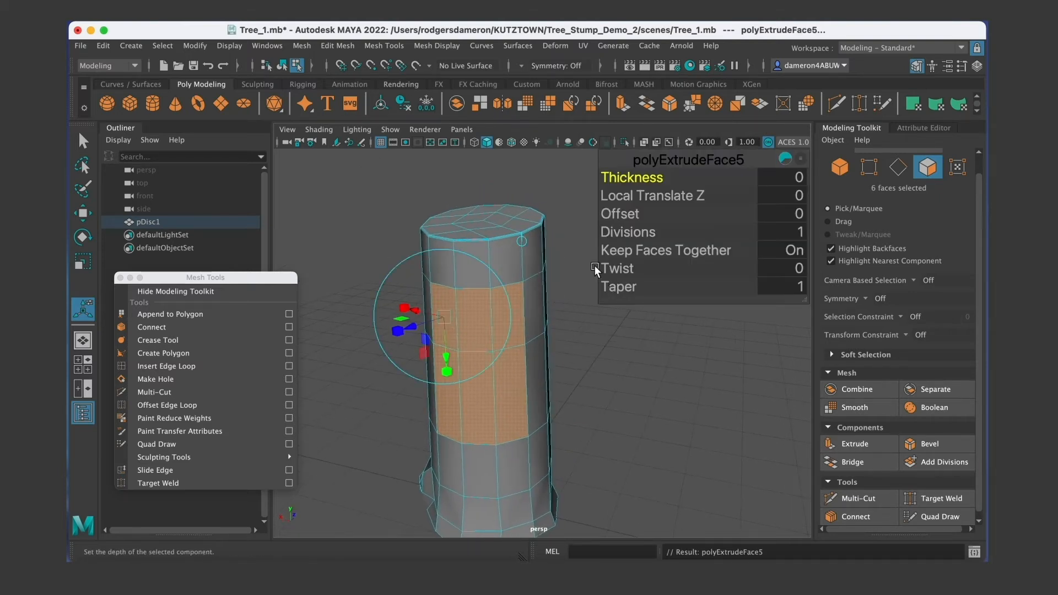
{"action": "left_click_drag", "start_coordinate": [525, 239], "coordinate": [436, 353], "text": "alt"}
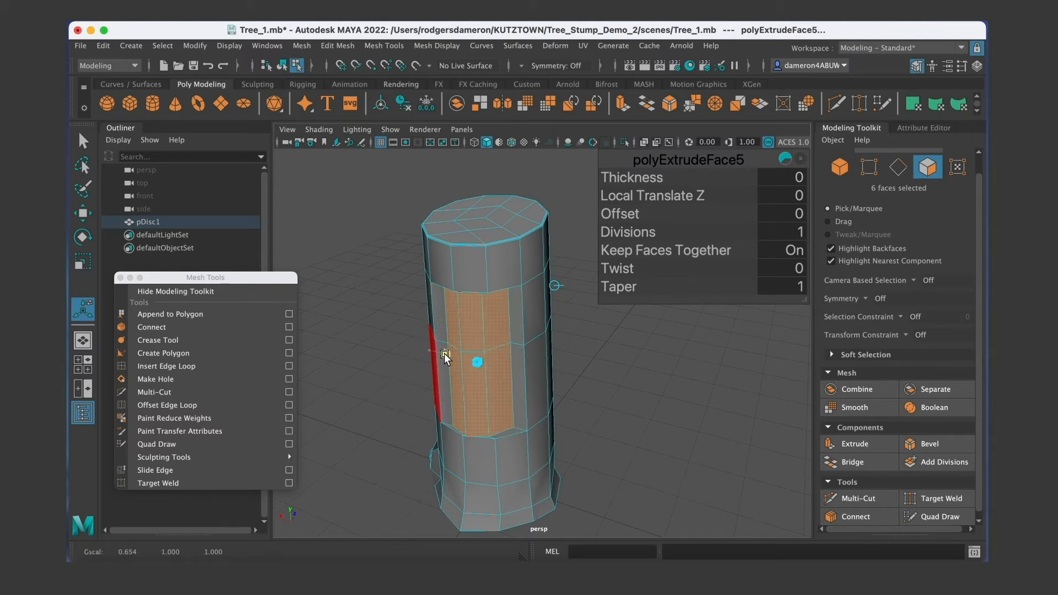
Try scaling the extruded side faces inward uniformly, inspect the inset, and undo the scaling.
{"action": "mouse_move", "coordinate": [493, 329]}
{"action": "left_mouse_down"}
{"action": "mouse_move", "coordinate": [479, 336]}
{"action": "mouse_move", "coordinate": [502, 349]}
{"action": "mouse_move", "coordinate": [548, 346]}
{"action": "mouse_move", "coordinate": [555, 329]}
{"action": "mouse_move", "coordinate": [539, 297]}
{"action": "mouse_move", "coordinate": [501, 303]}
{"action": "mouse_move", "coordinate": [465, 337]}
{"action": "mouse_move", "coordinate": [482, 337]}
{"action": "left_mouse_up"}
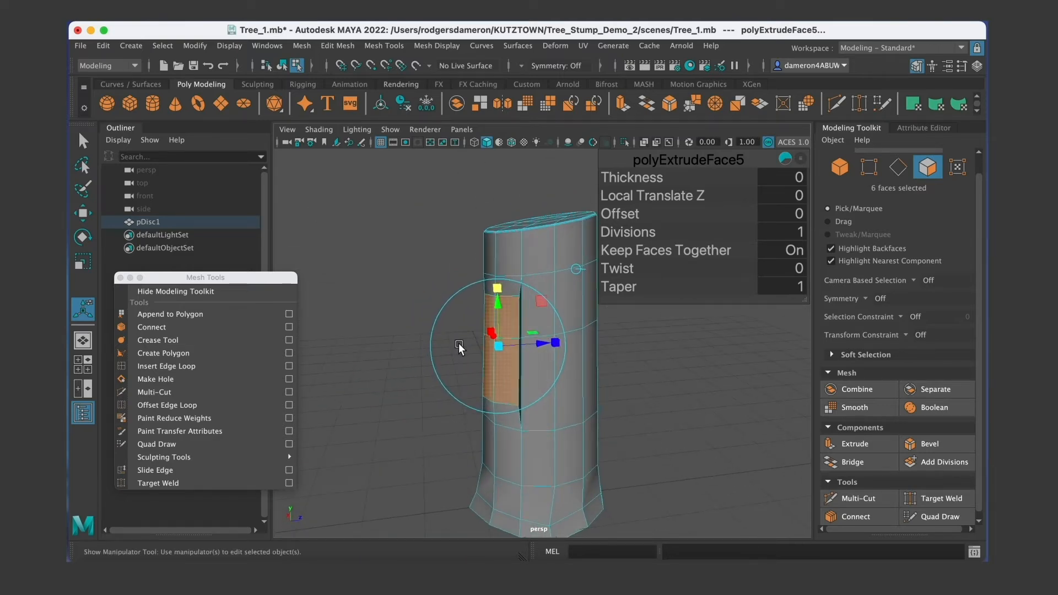
{"action": "right_click_drag", "start_coordinate": [482, 337], "coordinate": [484, 345], "text": "alt"}
{"action": "left_click_drag", "start_coordinate": [484, 345], "coordinate": [467, 295], "text": "alt"}
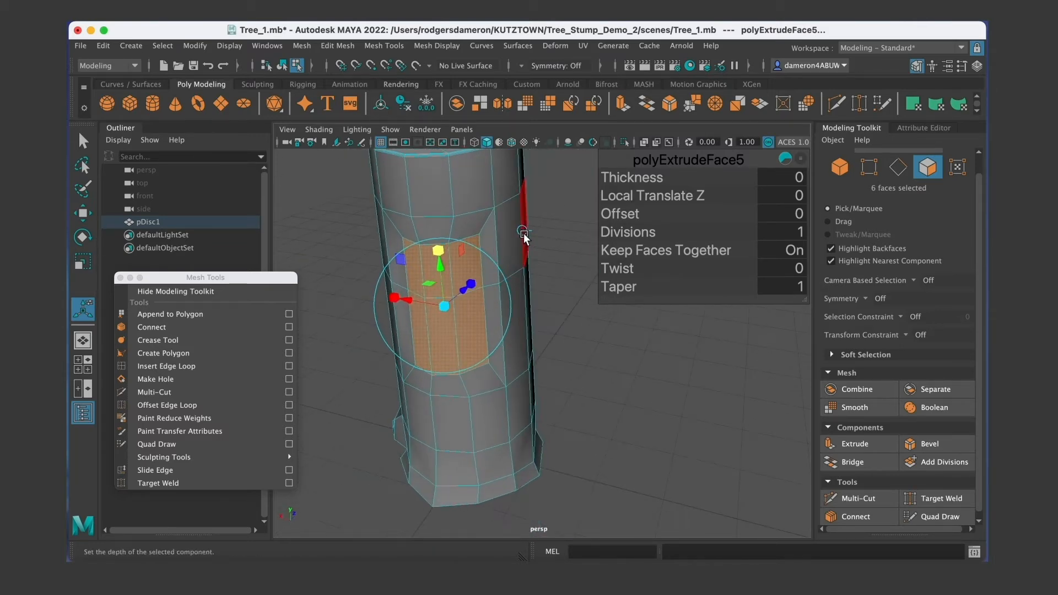
{"action": "left_click_drag", "start_coordinate": [475, 258], "coordinate": [537, 292], "text": "alt"}
{"action": "left_click", "coordinate": [577, 225]}
{"action": "left_click_drag", "start_coordinate": [559, 242], "coordinate": [520, 269], "text": "alt"}
{"action": "key", "text": "super+z"}
{"action": "key", "text": "super+z"}
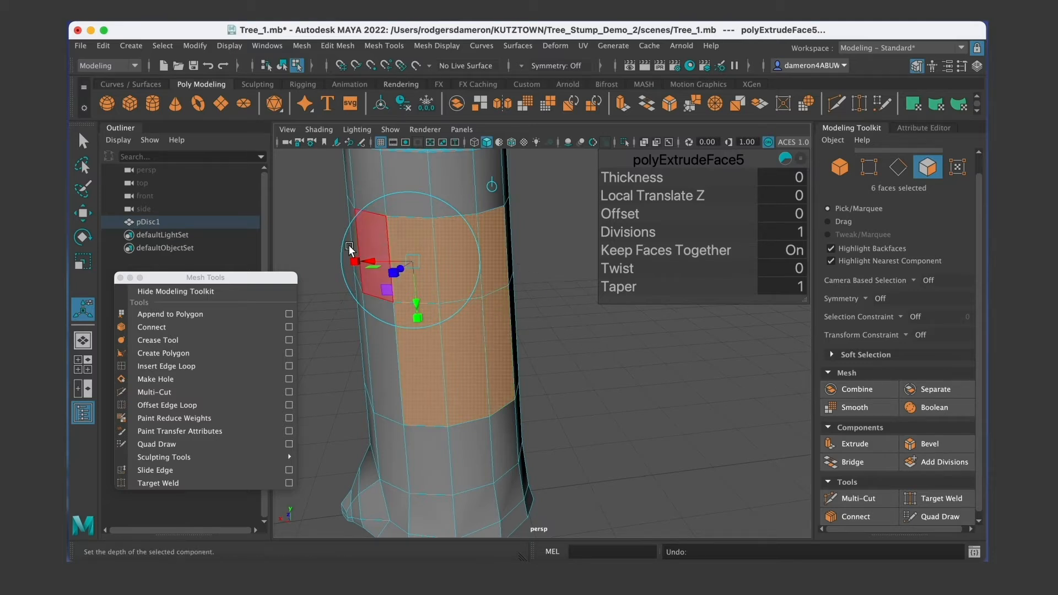
Scale the extruded side faces inward in width and height to form an inset, and return to object selection with nothing selected.
{"action": "left_click_drag", "start_coordinate": [357, 260], "coordinate": [385, 242]}
{"action": "left_click_drag", "start_coordinate": [366, 209], "coordinate": [425, 285]}
{"action": "key", "text": "q"}
{"action": "right_click_drag", "start_coordinate": [454, 306], "coordinate": [488, 287]}
{"action": "left_click", "coordinate": [538, 335]}
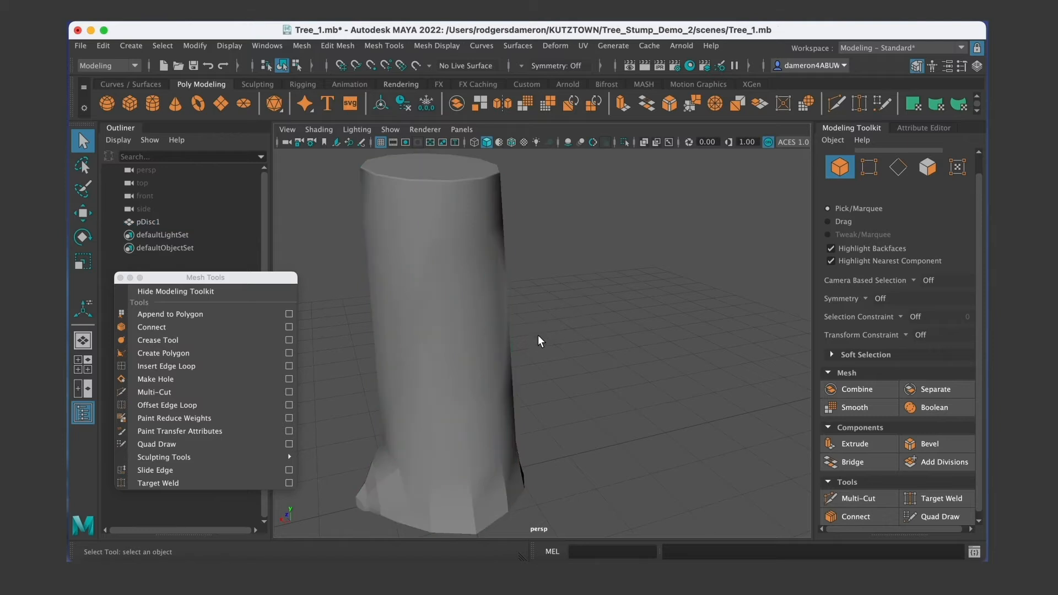
Inspect the stump's inset side area, preview the mesh smoothed, and return it to the unsmoothed display.
{"action": "right_click_drag", "start_coordinate": [572, 364], "coordinate": [501, 326], "text": "alt"}
{"action": "left_click", "coordinate": [536, 310]}
{"action": "left_click", "coordinate": [545, 333]}
{"action": "left_click_drag", "start_coordinate": [491, 306], "coordinate": [491, 360], "text": "alt"}
{"action": "left_click", "coordinate": [492, 365]}
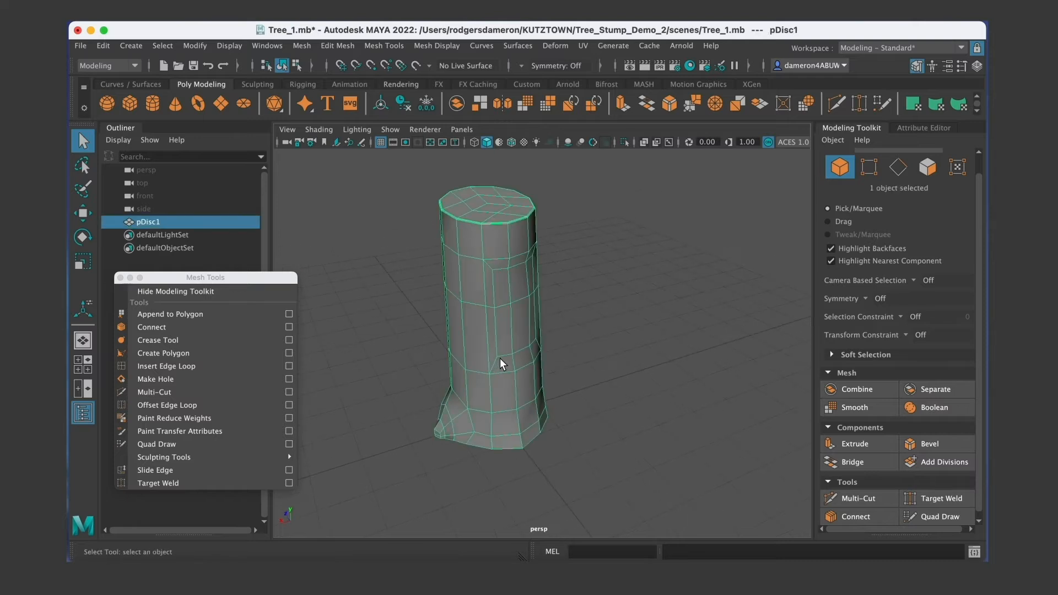
{"action": "right_click_drag", "start_coordinate": [497, 319], "coordinate": [544, 326], "text": "alt"}
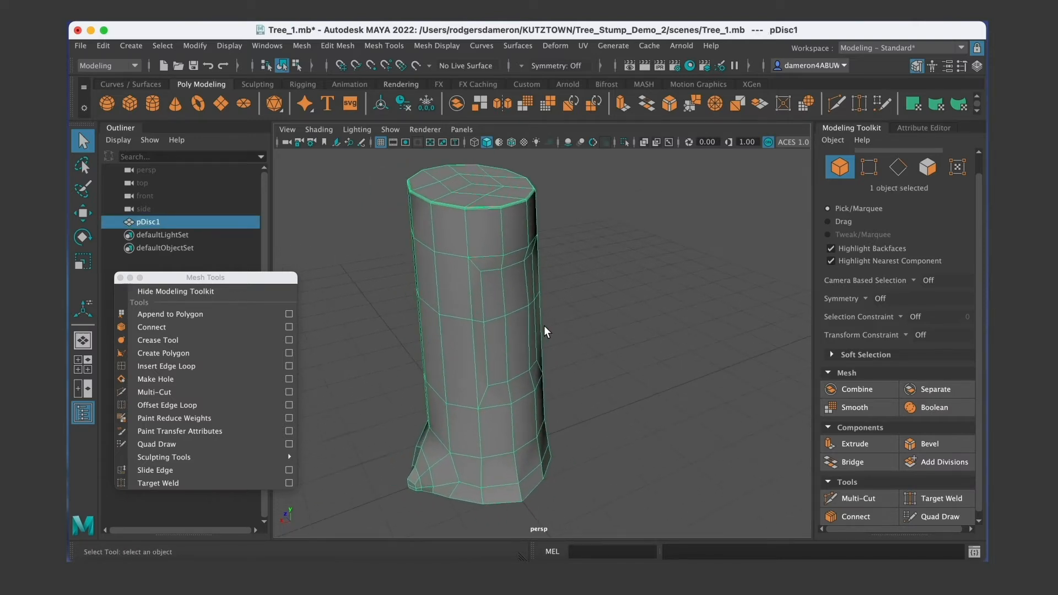
{"action": "left_click_drag", "start_coordinate": [543, 325], "coordinate": [545, 329], "text": "alt"}
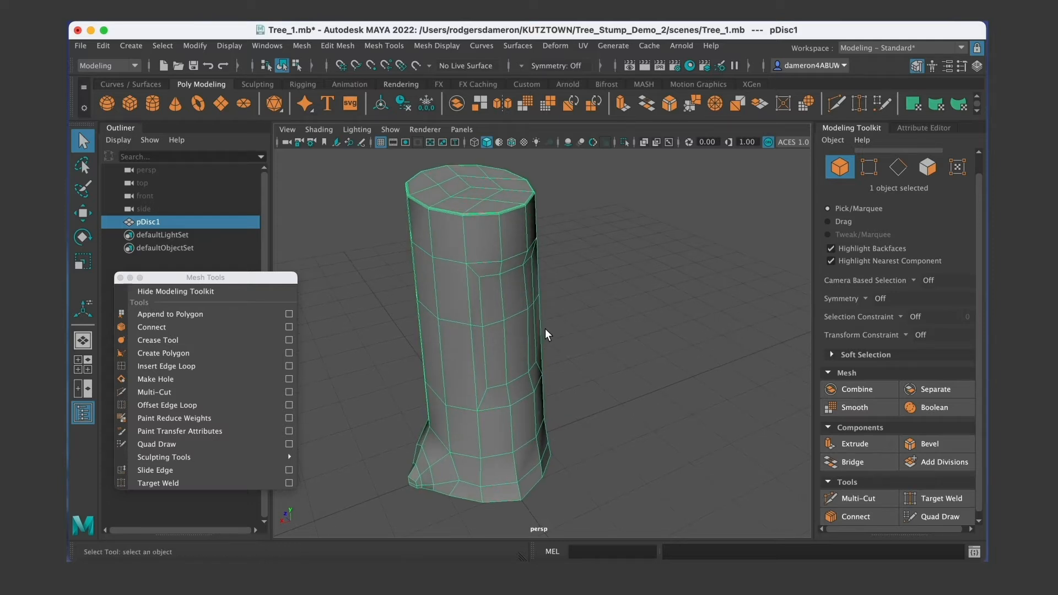
{"action": "key", "text": "3"}
{"action": "left_click", "coordinate": [623, 361]}
{"action": "left_click_drag", "start_coordinate": [623, 361], "coordinate": [598, 383], "text": "alt"}
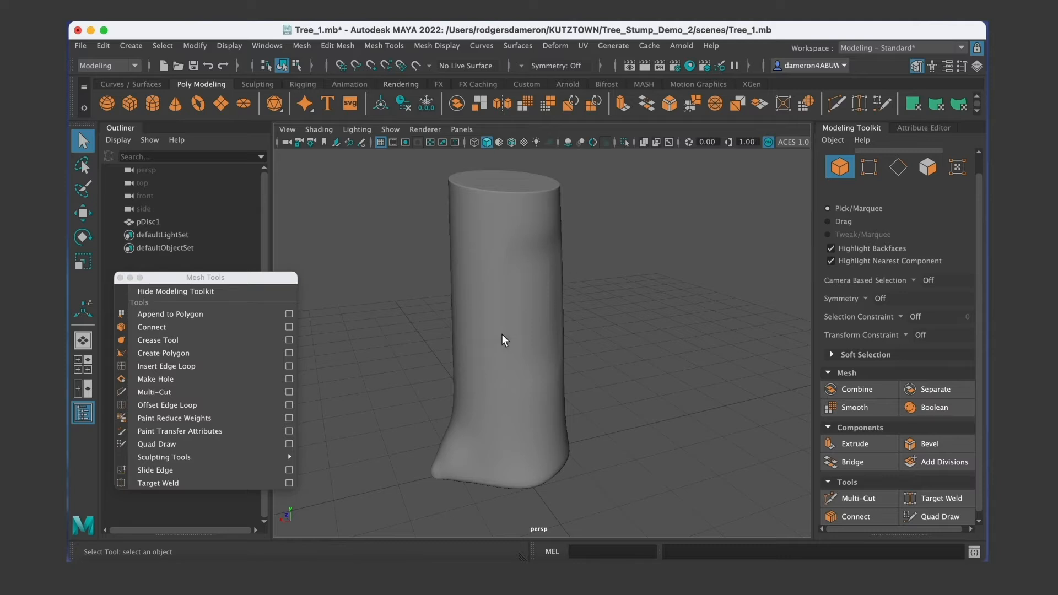
{"action": "left_click_drag", "start_coordinate": [522, 337], "coordinate": [543, 315], "text": "alt"}
{"action": "left_click", "coordinate": [532, 323]}
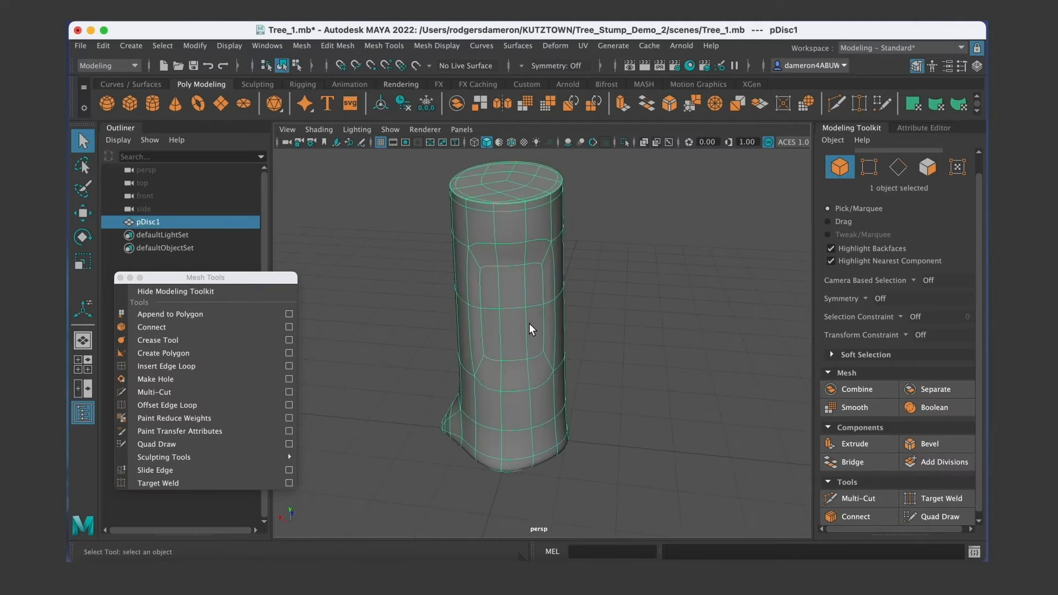
{"action": "key", "text": "1"}
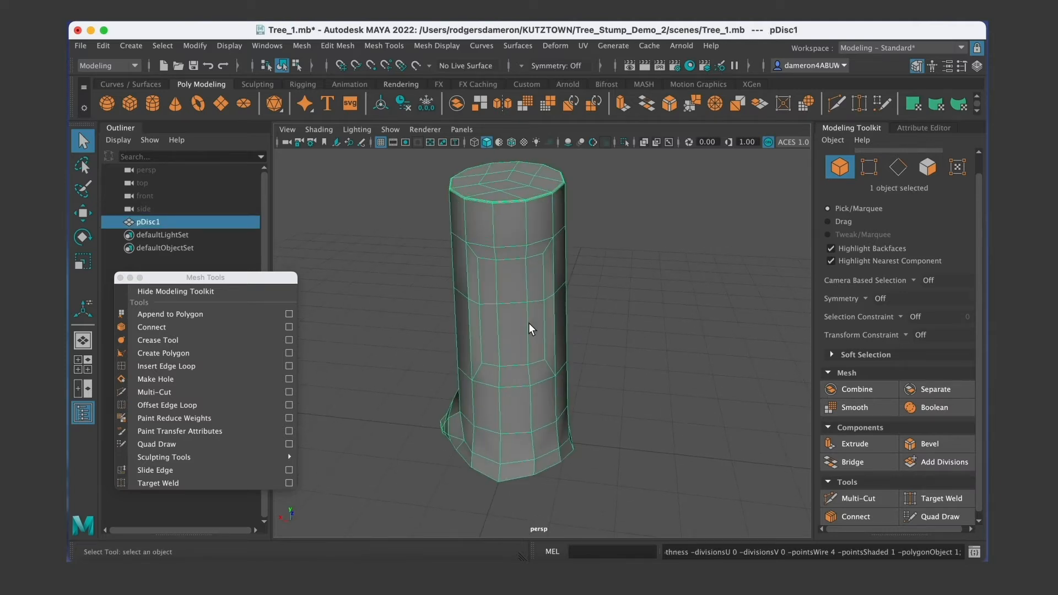
Reposition the floating Mesh Tools window slightly and bring the inset area on the trunk's side into view.
{"action": "left_click_drag", "start_coordinate": [516, 329], "coordinate": [521, 328], "text": "alt"}
{"action": "right_click_drag", "start_coordinate": [437, 290], "coordinate": [494, 319], "text": "alt"}
{"action": "left_click_drag", "start_coordinate": [494, 319], "coordinate": [488, 309], "text": "alt"}
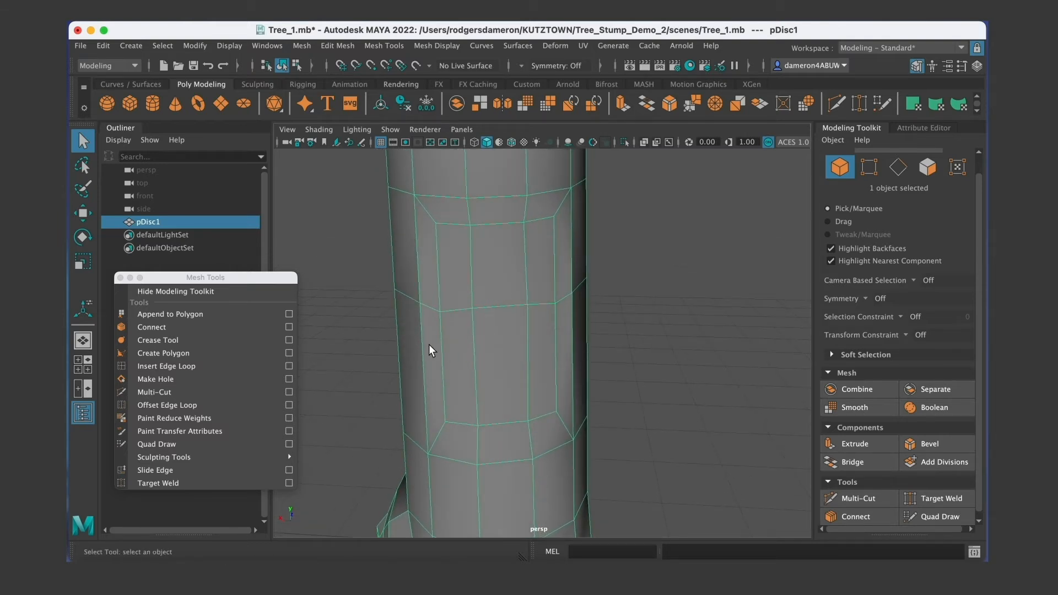
{"action": "mouse_move", "coordinate": [232, 279]}
{"action": "left_mouse_down"}
{"action": "mouse_move", "coordinate": [207, 283]}
{"action": "mouse_move", "coordinate": [215, 278]}
{"action": "left_mouse_up"}
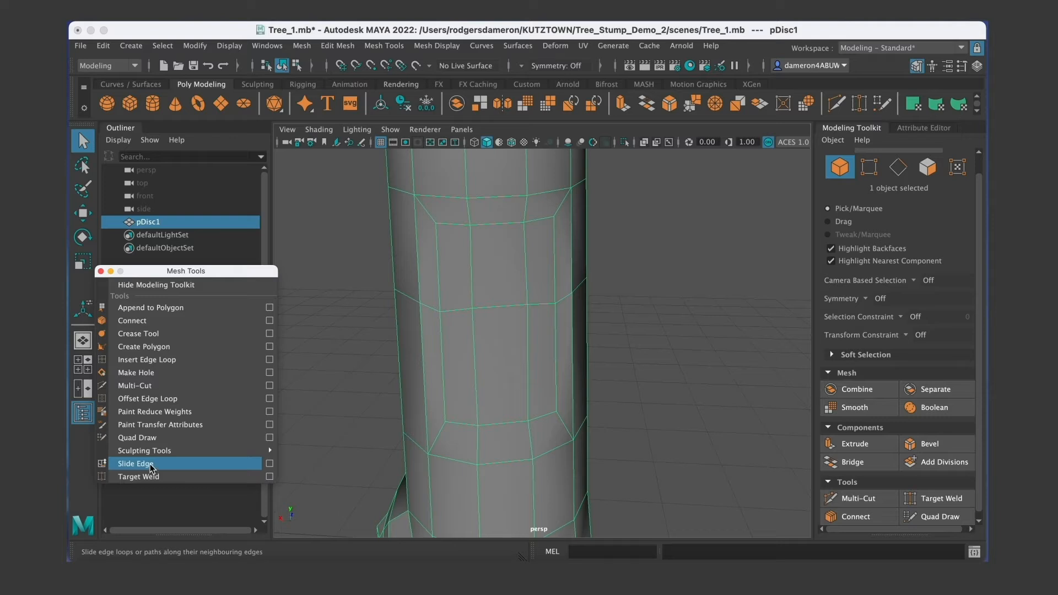
{"action": "mouse_move", "coordinate": [522, 290]}
{"action": "left_mouse_down", "text": "alt"}
{"action": "mouse_move", "coordinate": [517, 303]}
{"action": "mouse_move", "coordinate": [537, 302]}
{"action": "left_mouse_up", "text": "alt"}
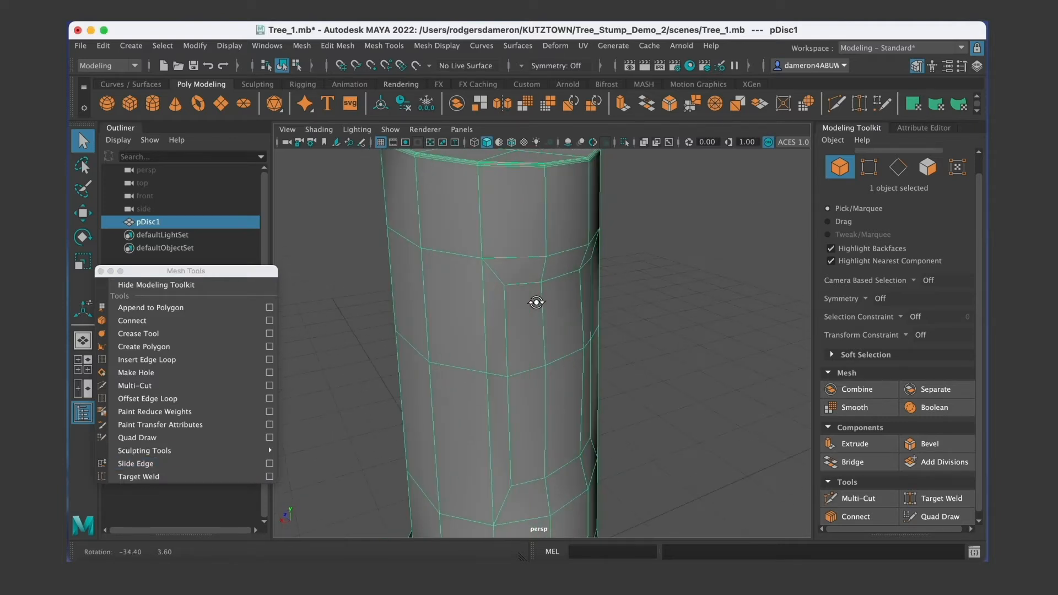
{"action": "middle_click_drag", "start_coordinate": [536, 302], "coordinate": [522, 292], "text": "alt"}
{"action": "scroll", "coordinate": [522, 293], "scroll_direction": "down", "scroll_amount": 5}
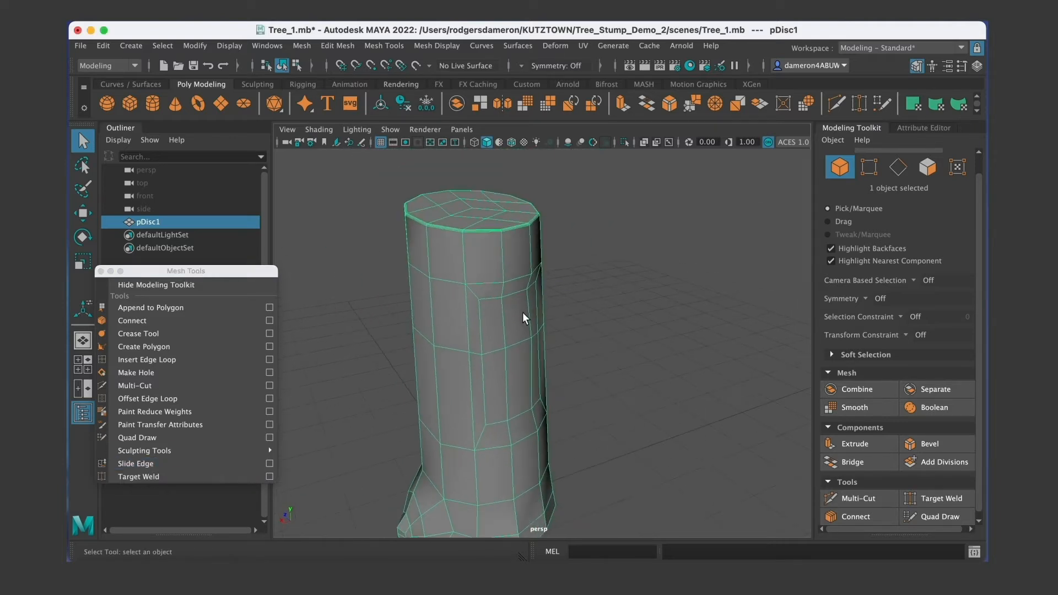
Try moving the upper vertical edge beside the inset sideways with the Move tool in edge mode, and undo the moves.
{"action": "left_click_drag", "start_coordinate": [467, 350], "coordinate": [467, 342], "text": "alt"}
{"action": "right_click_drag", "start_coordinate": [467, 342], "coordinate": [465, 182]}
{"action": "left_click", "coordinate": [472, 332]}
{"action": "left_click_drag", "start_coordinate": [497, 362], "coordinate": [468, 364], "text": "alt"}
{"action": "key", "text": "w"}
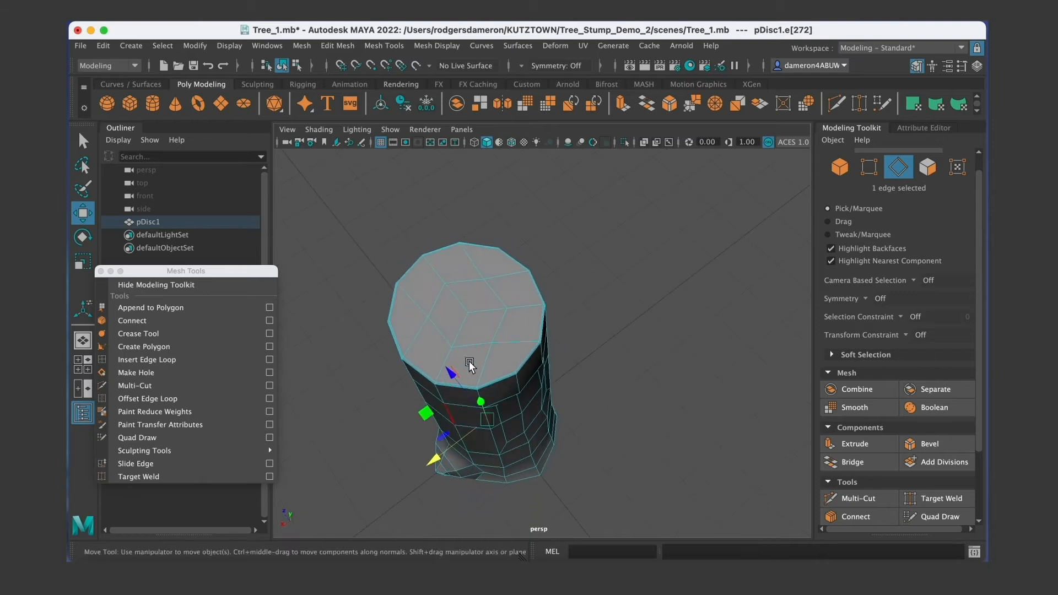
{"action": "middle_click_drag", "start_coordinate": [469, 364], "coordinate": [477, 276], "text": "alt"}
{"action": "right_click_drag", "start_coordinate": [477, 276], "coordinate": [512, 303], "text": "alt"}
{"action": "left_click_drag", "start_coordinate": [512, 302], "coordinate": [567, 289], "text": "alt"}
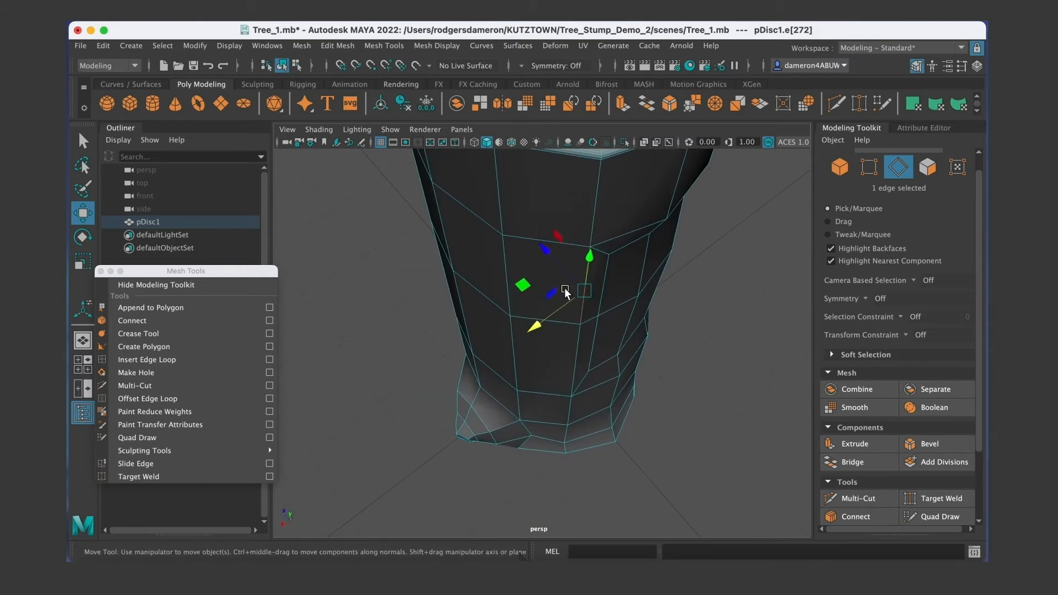
{"action": "left_click_drag", "start_coordinate": [534, 332], "coordinate": [521, 344]}
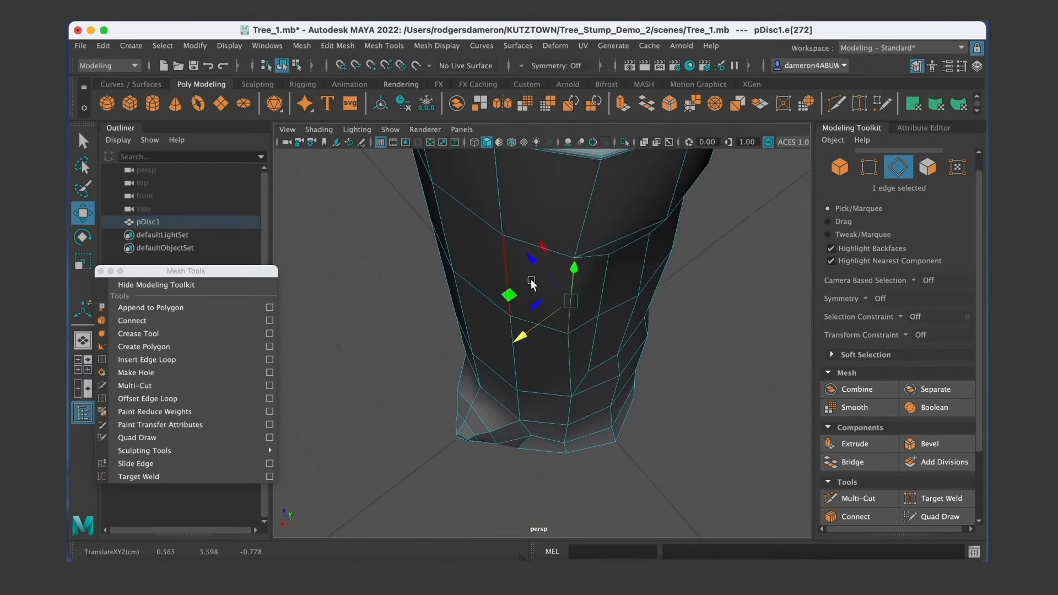
{"action": "left_click_drag", "start_coordinate": [531, 260], "coordinate": [524, 363]}
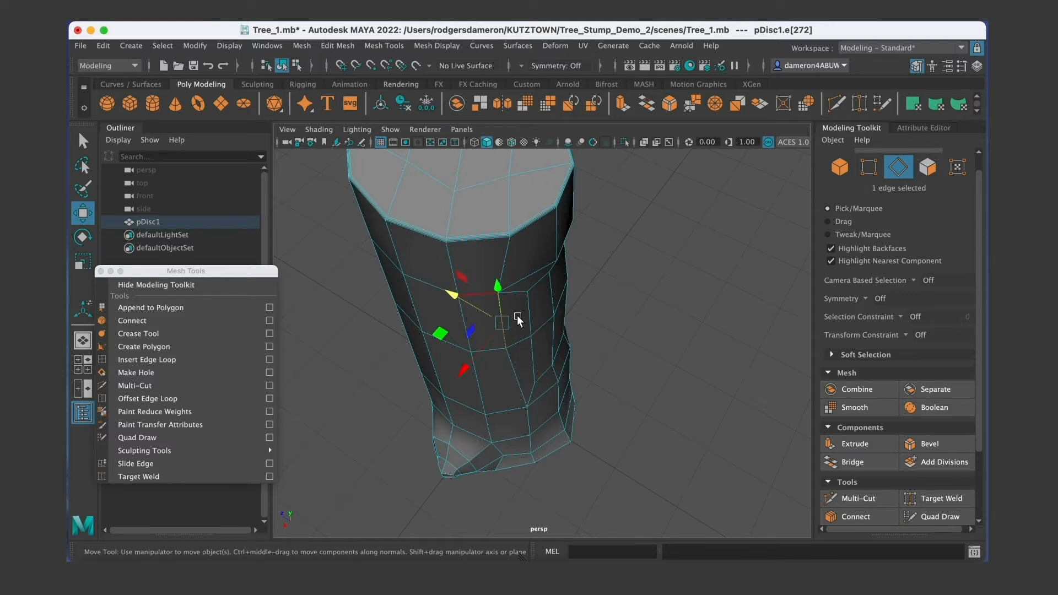
{"action": "left_click_drag", "start_coordinate": [517, 315], "coordinate": [515, 323], "text": "alt"}
{"action": "key", "text": "super+z"}
{"action": "key", "text": "super+z"}
{"action": "key", "text": "super+z"}
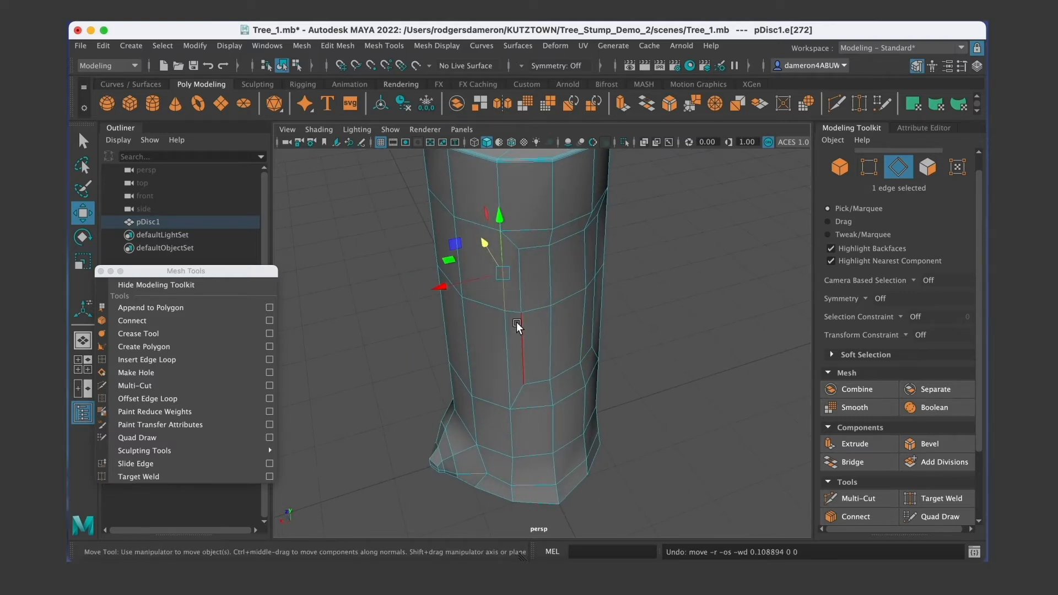
Slide the upper vertical edge beside the inset outward, away from the inset faces, with the Slide Edge tool.
{"action": "left_click", "coordinate": [163, 463]}
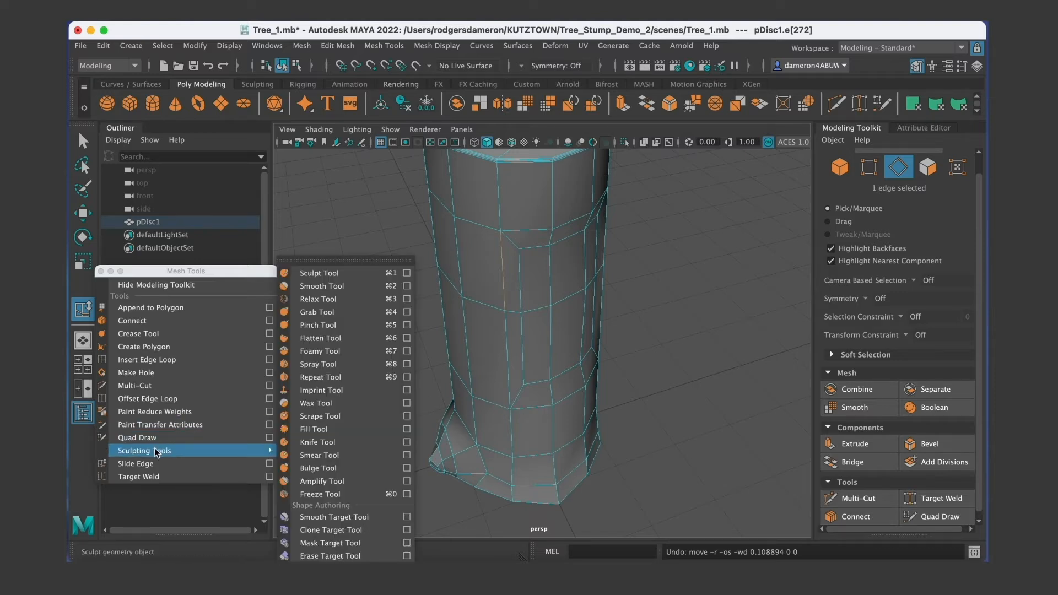
{"action": "left_click", "coordinate": [120, 465]}
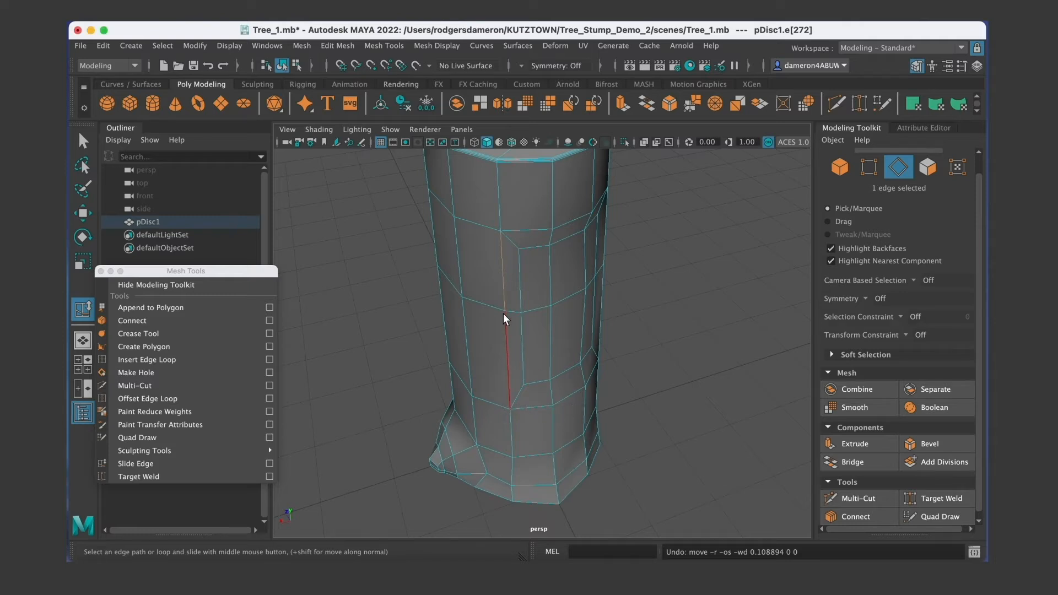
{"action": "left_click_drag", "start_coordinate": [487, 282], "coordinate": [494, 279], "text": "alt"}
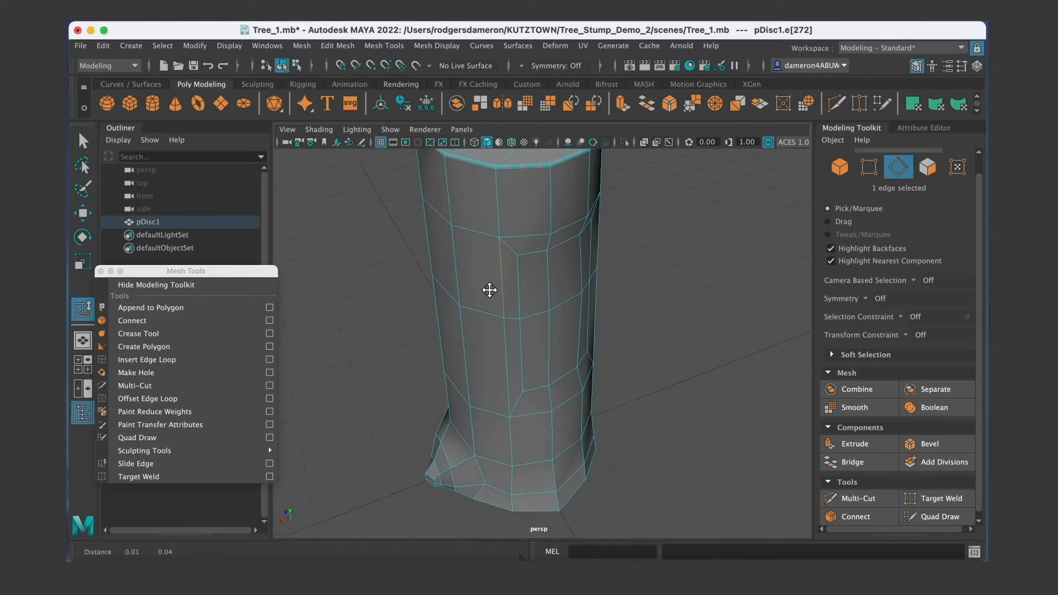
{"action": "right_click_drag", "start_coordinate": [493, 279], "coordinate": [529, 286], "text": "alt"}
{"action": "middle_click_drag", "start_coordinate": [529, 286], "coordinate": [522, 306], "text": "alt"}
{"action": "left_click_drag", "start_coordinate": [496, 310], "coordinate": [503, 312], "text": "alt"}
{"action": "right_click_drag", "start_coordinate": [503, 312], "coordinate": [505, 303], "text": "alt"}
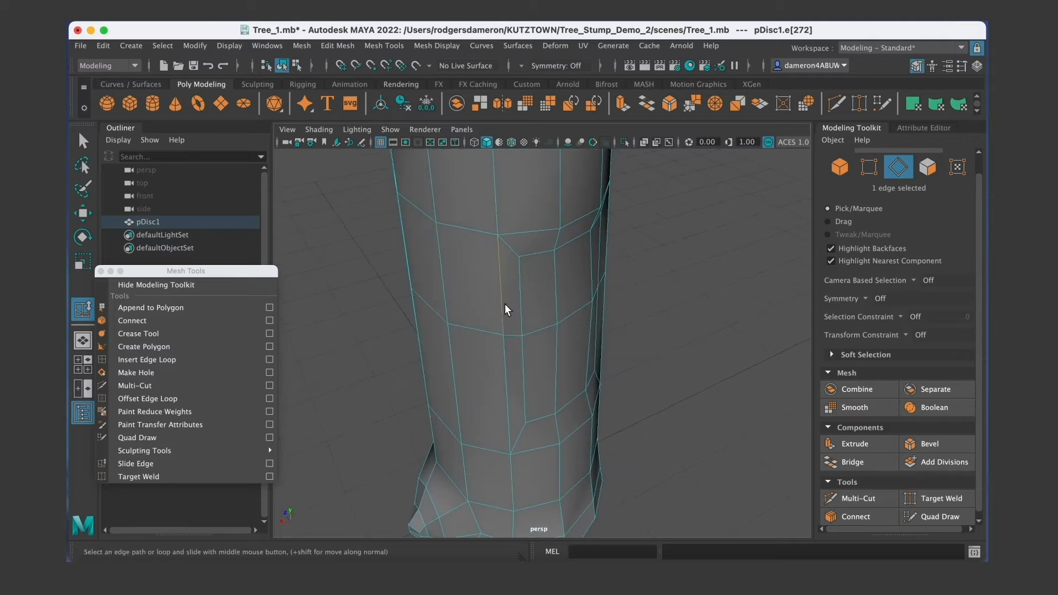
{"action": "left_click_drag", "start_coordinate": [498, 286], "coordinate": [484, 307], "text": "alt"}
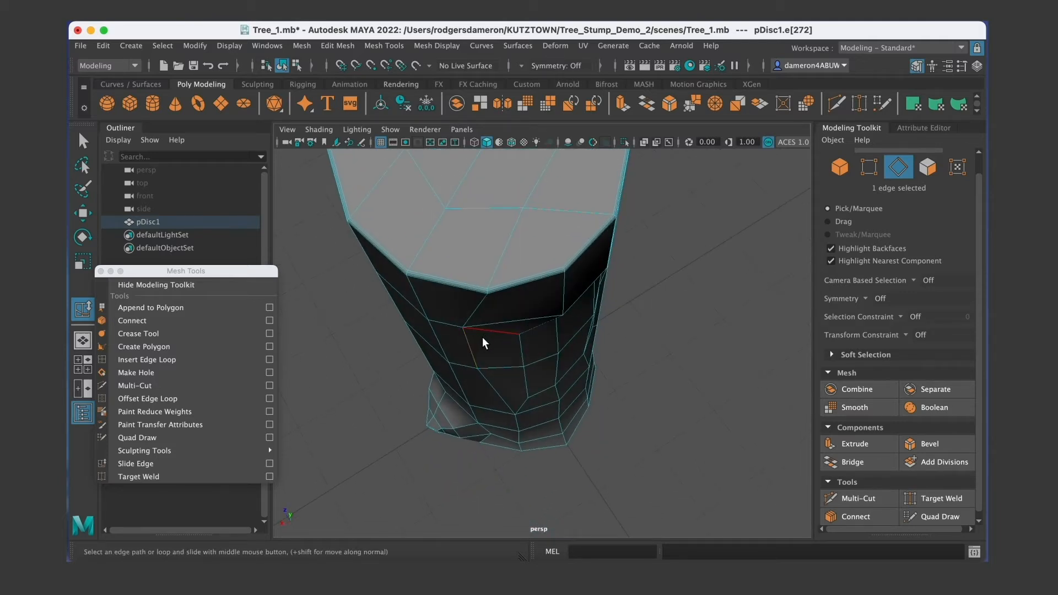
{"action": "left_click_drag", "start_coordinate": [485, 339], "coordinate": [568, 327], "text": "alt"}
Slide the horizontal edge just above the inset upward along the trunk.
{"action": "left_click", "coordinate": [541, 298]}
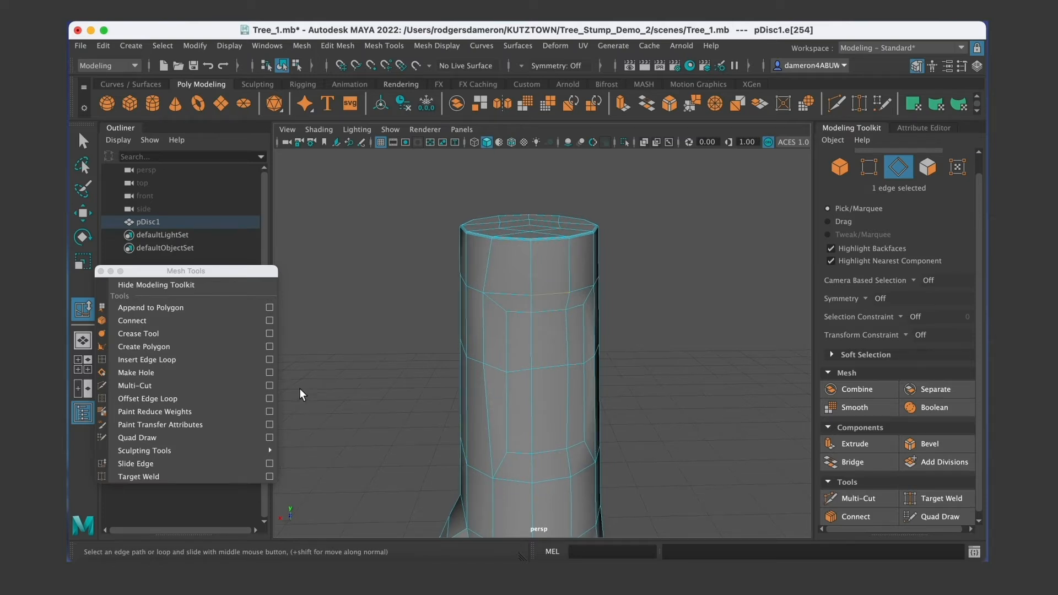
{"action": "left_click", "coordinate": [135, 464]}
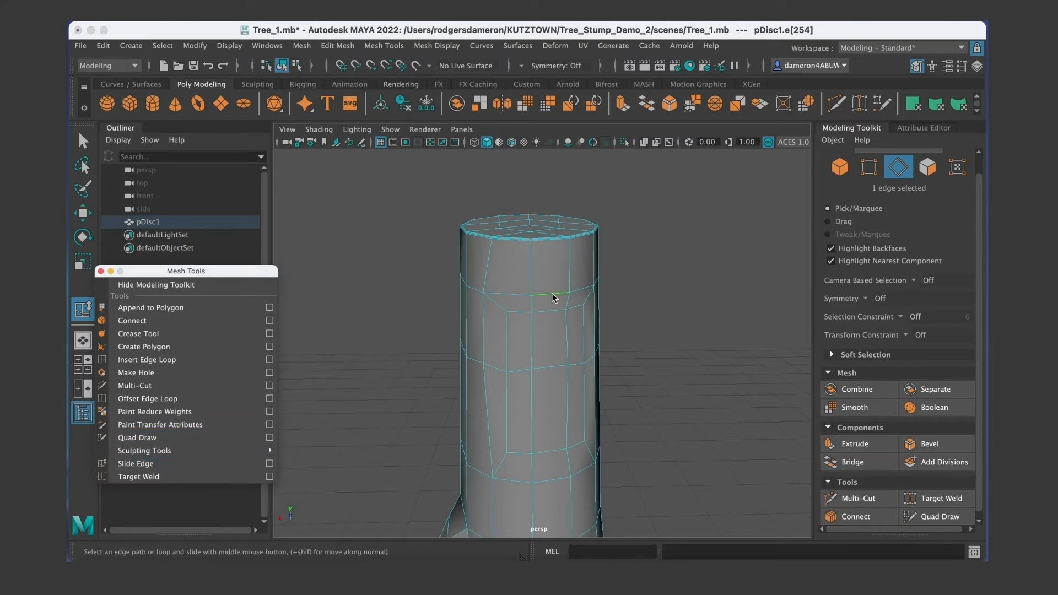
{"action": "left_click", "coordinate": [167, 464]}
{"action": "left_click", "coordinate": [159, 464]}
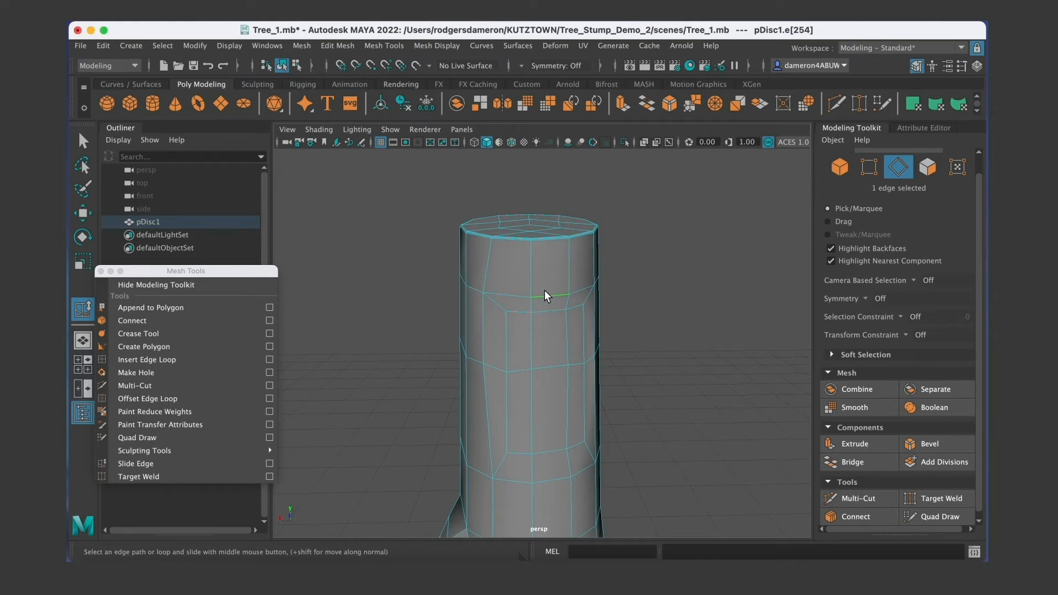
{"action": "left_click_drag", "start_coordinate": [593, 321], "coordinate": [562, 345], "text": "alt"}
Slide the vertical edge on the inset's opposite side outward and the horizontal edge below the inset downward.
{"action": "left_click", "coordinate": [553, 324]}
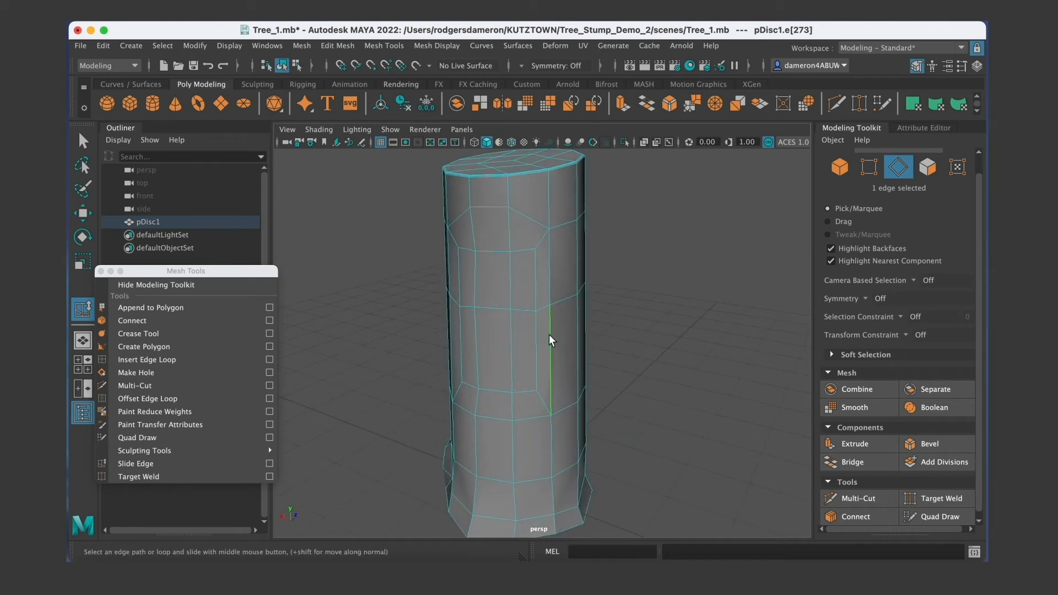
{"action": "left_click_drag", "start_coordinate": [563, 340], "coordinate": [509, 374], "text": "alt"}
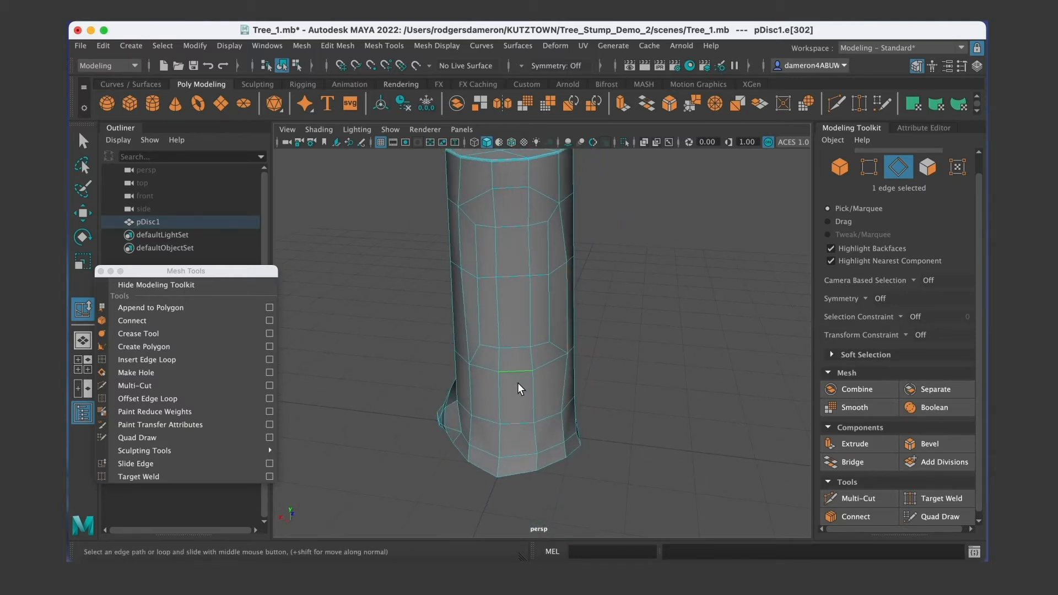
{"action": "mouse_move", "coordinate": [524, 372]}
{"action": "middle_mouse_down"}
{"action": "mouse_move", "coordinate": [507, 391]}
{"action": "mouse_move", "coordinate": [471, 392]}
{"action": "mouse_move", "coordinate": [518, 391]}
{"action": "middle_mouse_up"}
{"action": "left_click_drag", "start_coordinate": [497, 307], "coordinate": [467, 332], "text": "alt"}
Slide a horizontal edge along the inset's upper border slightly downward with the Slide Edge tool.
{"action": "left_click", "coordinate": [514, 231]}
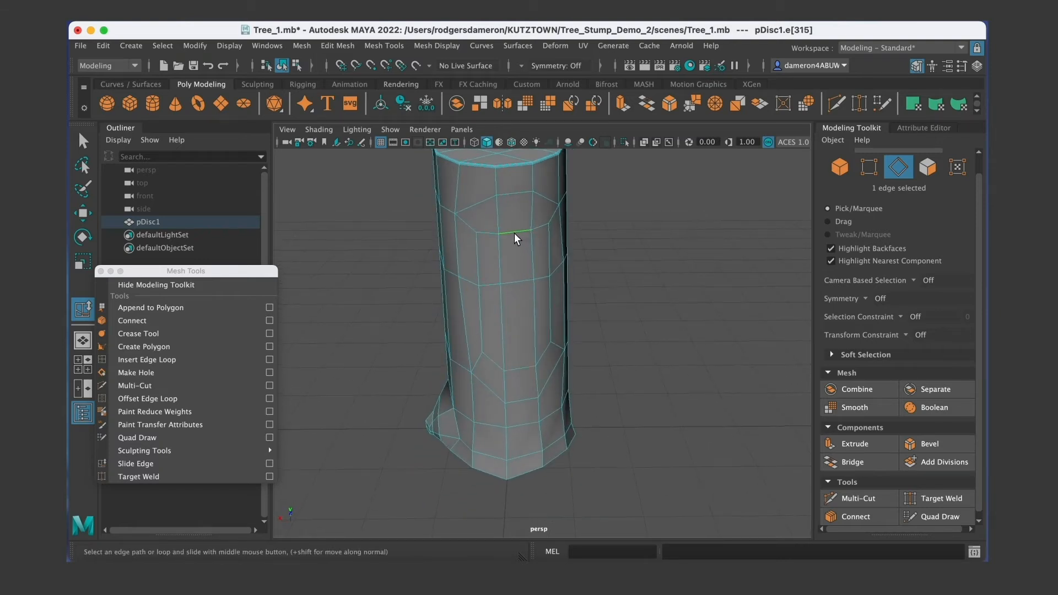
{"action": "middle_click_drag", "start_coordinate": [514, 216], "coordinate": [518, 229]}
{"action": "left_click_drag", "start_coordinate": [515, 211], "coordinate": [502, 375], "text": "alt"}
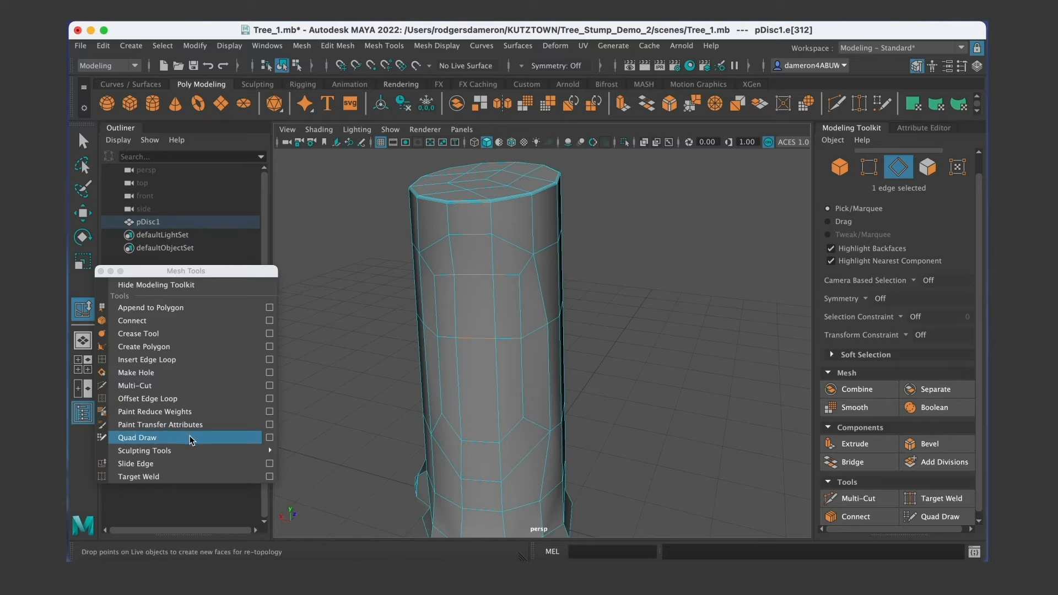
{"action": "left_click", "coordinate": [135, 463]}
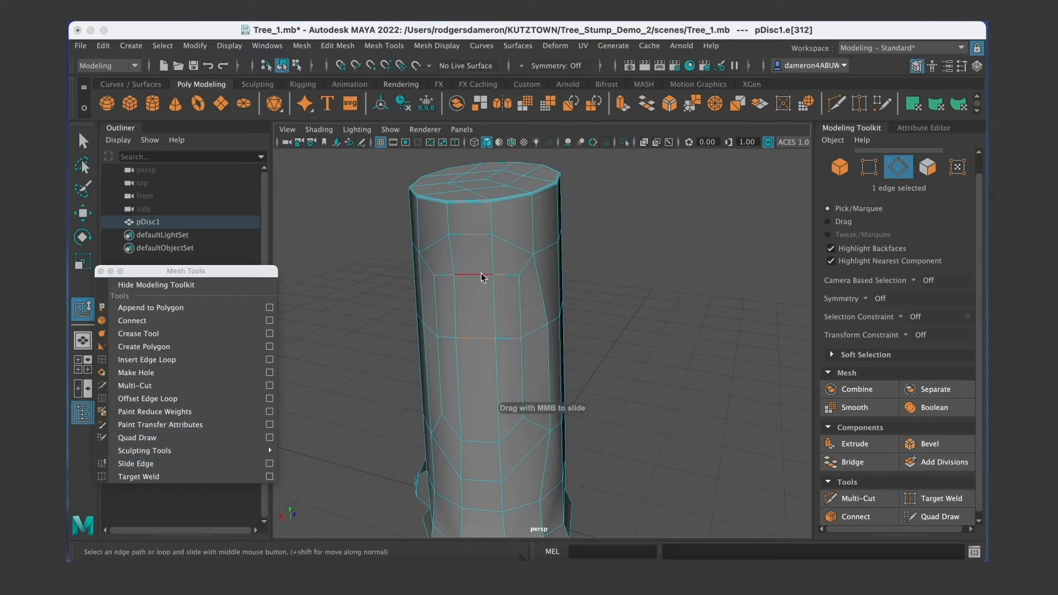
{"action": "mouse_move", "coordinate": [468, 266]}
{"action": "middle_mouse_down"}
{"action": "mouse_move", "coordinate": [474, 246]}
{"action": "mouse_move", "coordinate": [468, 286]}
{"action": "middle_mouse_up"}
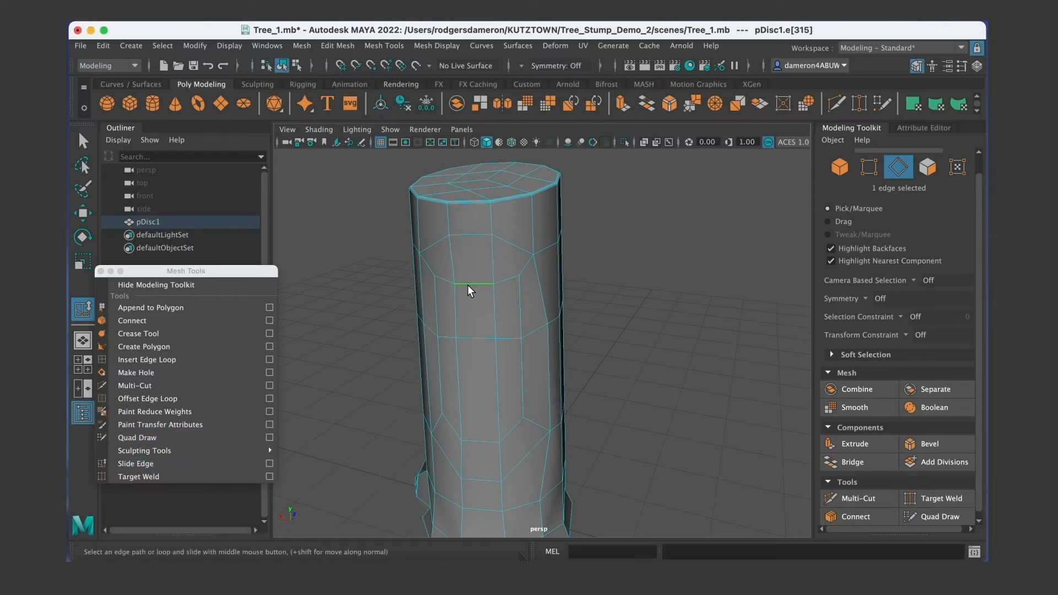
Select the two outer vertices of the inset's middle row and scale them slightly apart.
{"action": "key", "text": "w"}
{"action": "left_click_drag", "start_coordinate": [478, 251], "coordinate": [494, 299], "text": "alt"}
{"action": "right_click_drag", "start_coordinate": [516, 218], "coordinate": [474, 221]}
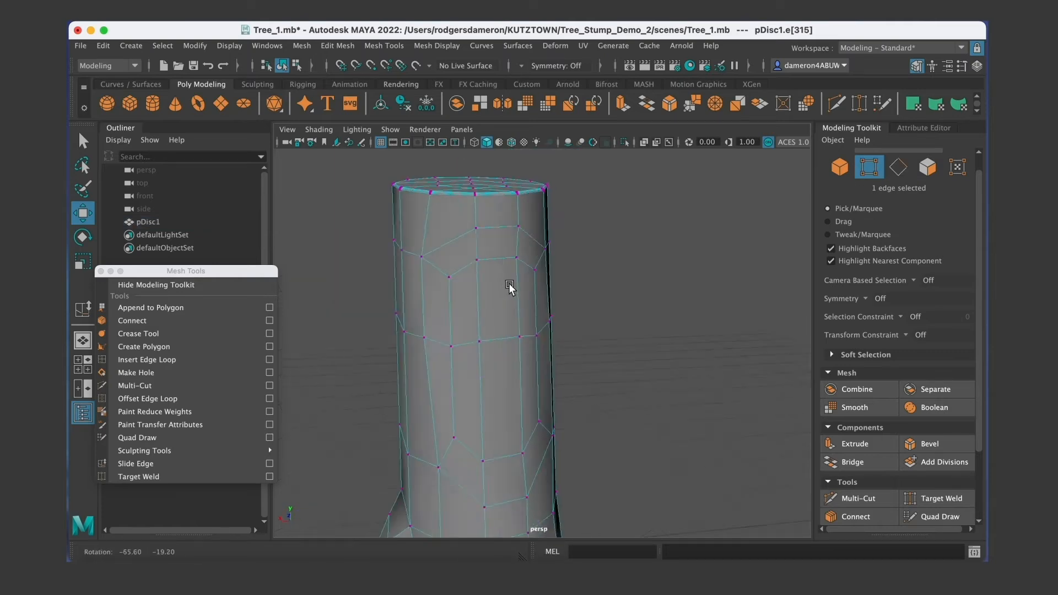
{"action": "left_click", "coordinate": [532, 336]}
{"action": "left_click_drag", "start_coordinate": [535, 355], "coordinate": [454, 356], "text": "alt"}
{"action": "left_click", "coordinate": [445, 353], "text": "shift"}
{"action": "left_click_drag", "start_coordinate": [494, 396], "coordinate": [461, 342], "text": "alt"}
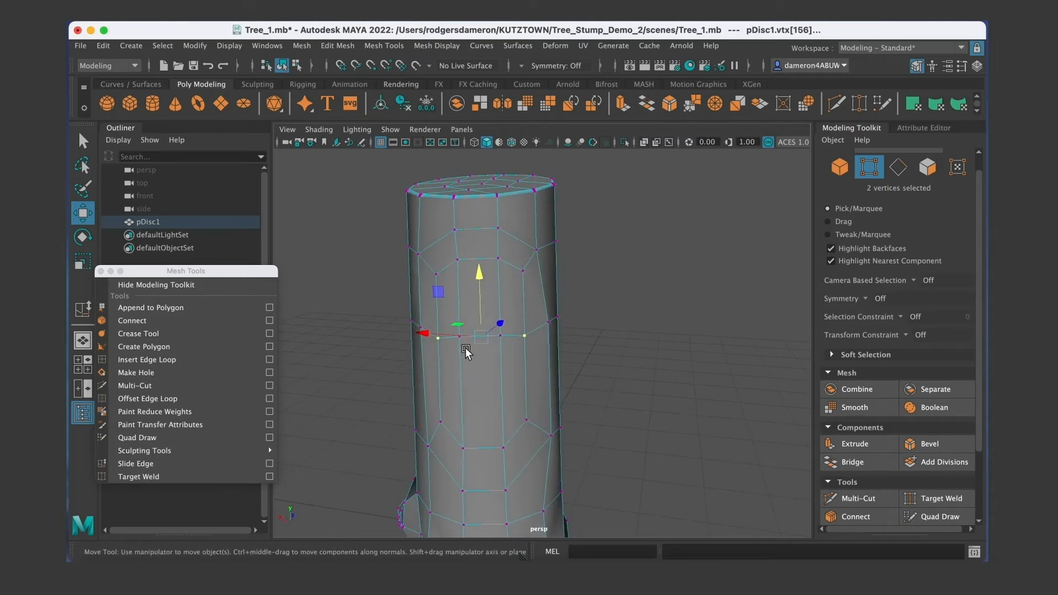
{"action": "key", "text": "r"}
{"action": "left_click_drag", "start_coordinate": [490, 353], "coordinate": [513, 359], "text": "alt"}
{"action": "key", "text": "q"}
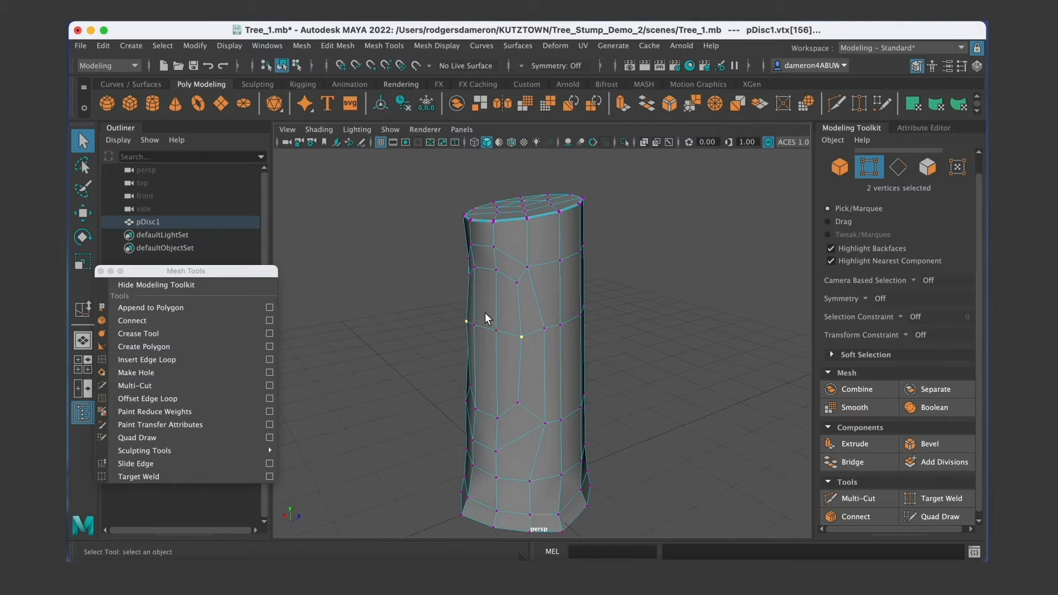
Select the six faces of the inset and move them inward into the trunk to form a recess.
{"action": "mouse_move", "coordinate": [473, 391]}
{"action": "left_mouse_down", "text": "alt"}
{"action": "mouse_move", "coordinate": [496, 382]}
{"action": "mouse_move", "coordinate": [470, 389]}
{"action": "left_mouse_up", "text": "alt"}
{"action": "right_click_drag", "start_coordinate": [486, 219], "coordinate": [490, 254]}
{"action": "left_click", "coordinate": [511, 314]}
{"action": "left_click_drag", "start_coordinate": [511, 315], "coordinate": [528, 316], "text": "alt"}
{"action": "left_click", "coordinate": [490, 312], "text": "shift"}
{"action": "left_click", "coordinate": [463, 324], "text": "shift"}
{"action": "left_click", "coordinate": [465, 361], "text": "shift"}
{"action": "left_click", "coordinate": [476, 363], "text": "shift"}
{"action": "left_click", "coordinate": [522, 356], "text": "shift"}
{"action": "mouse_move", "coordinate": [523, 366]}
{"action": "left_mouse_down", "text": "alt"}
{"action": "mouse_move", "coordinate": [497, 376]}
{"action": "mouse_move", "coordinate": [507, 368]}
{"action": "left_mouse_up", "text": "alt"}
{"action": "key", "text": "w"}
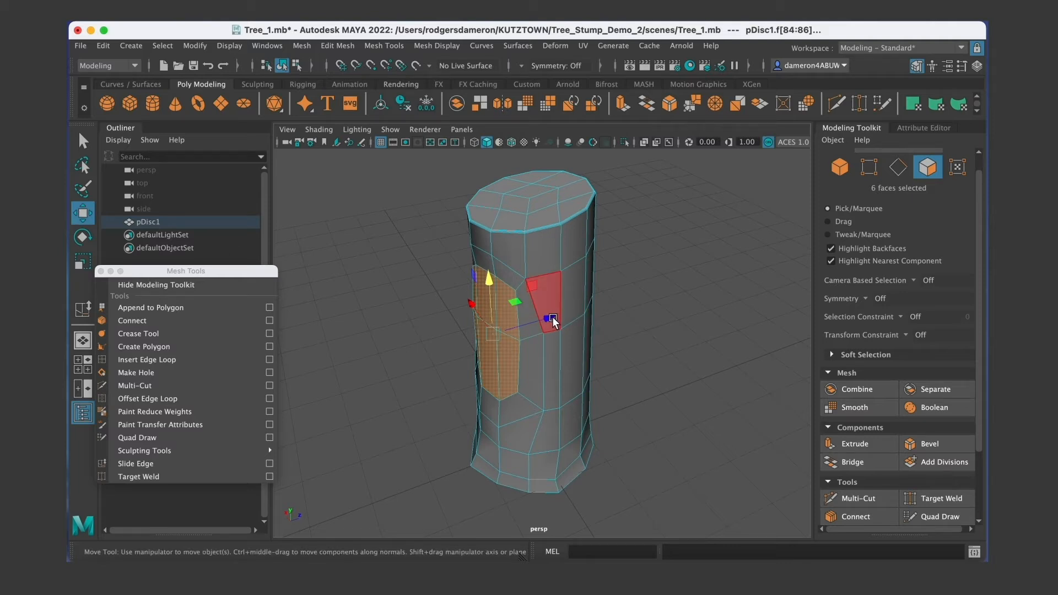
{"action": "left_click_drag", "start_coordinate": [547, 315], "coordinate": [545, 331]}
Rotate the recessed faces slightly to tilt the hollow, and return to object selection with nothing selected.
{"action": "key", "text": "e"}
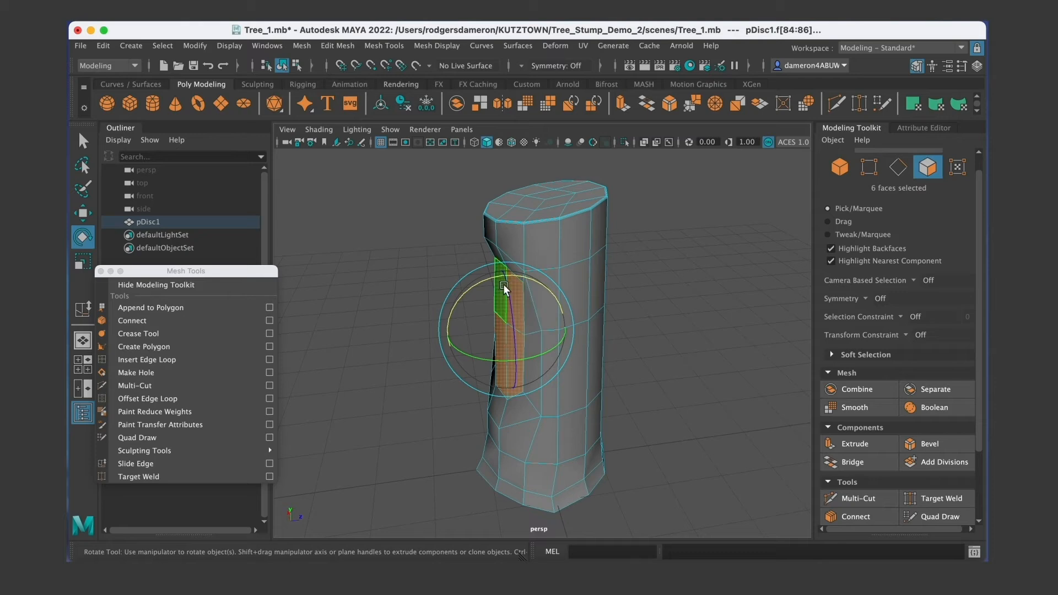
{"action": "left_click_drag", "start_coordinate": [482, 279], "coordinate": [517, 307]}
{"action": "key", "text": "q"}
{"action": "mouse_move", "coordinate": [521, 314]}
{"action": "right_mouse_down", "text": "alt"}
{"action": "mouse_move", "coordinate": [521, 330]}
{"action": "mouse_move", "coordinate": [510, 325]}
{"action": "right_mouse_up", "text": "alt"}
{"action": "right_click_drag", "start_coordinate": [519, 218], "coordinate": [531, 309]}
{"action": "left_click_drag", "start_coordinate": [531, 309], "coordinate": [557, 345], "text": "alt"}
{"action": "left_click", "coordinate": [603, 391]}
{"action": "left_click_drag", "start_coordinate": [603, 391], "coordinate": [647, 391], "text": "alt"}
{"action": "mouse_move", "coordinate": [571, 384]}
{"action": "right_mouse_down", "text": "alt"}
{"action": "mouse_move", "coordinate": [586, 375]}
{"action": "mouse_move", "coordinate": [572, 384]}
{"action": "right_mouse_up", "text": "alt"}
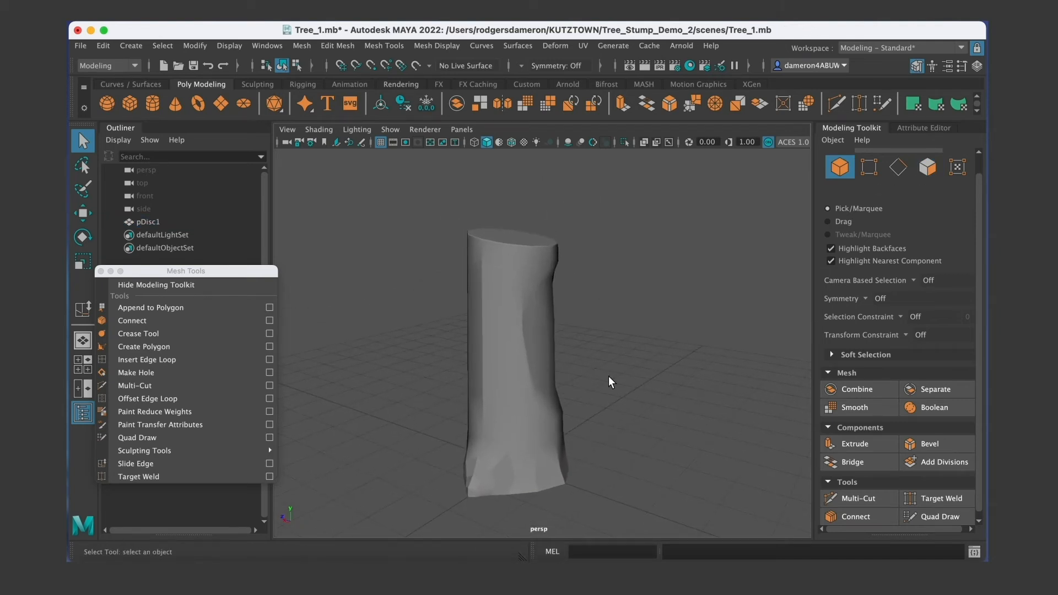
Preview the trunk smoothed and examine the recess and the upper rim up close.
{"action": "left_click", "coordinate": [555, 395]}
{"action": "key", "text": "3"}
{"action": "left_click", "coordinate": [628, 388]}
{"action": "left_click_drag", "start_coordinate": [631, 389], "coordinate": [597, 399], "text": "alt"}
{"action": "middle_click_drag", "start_coordinate": [598, 398], "coordinate": [587, 345], "text": "alt"}
{"action": "right_click_drag", "start_coordinate": [587, 345], "coordinate": [572, 334], "text": "alt"}
{"action": "left_click_drag", "start_coordinate": [573, 334], "coordinate": [523, 429], "text": "alt"}
{"action": "left_click_drag", "start_coordinate": [566, 387], "coordinate": [473, 329], "text": "alt"}
{"action": "left_click", "coordinate": [523, 316]}
{"action": "middle_click_drag", "start_coordinate": [510, 339], "coordinate": [499, 371], "text": "alt"}
{"action": "right_click_drag", "start_coordinate": [516, 321], "coordinate": [542, 304], "text": "alt"}
{"action": "middle_click_drag", "start_coordinate": [568, 357], "coordinate": [571, 378], "text": "alt"}
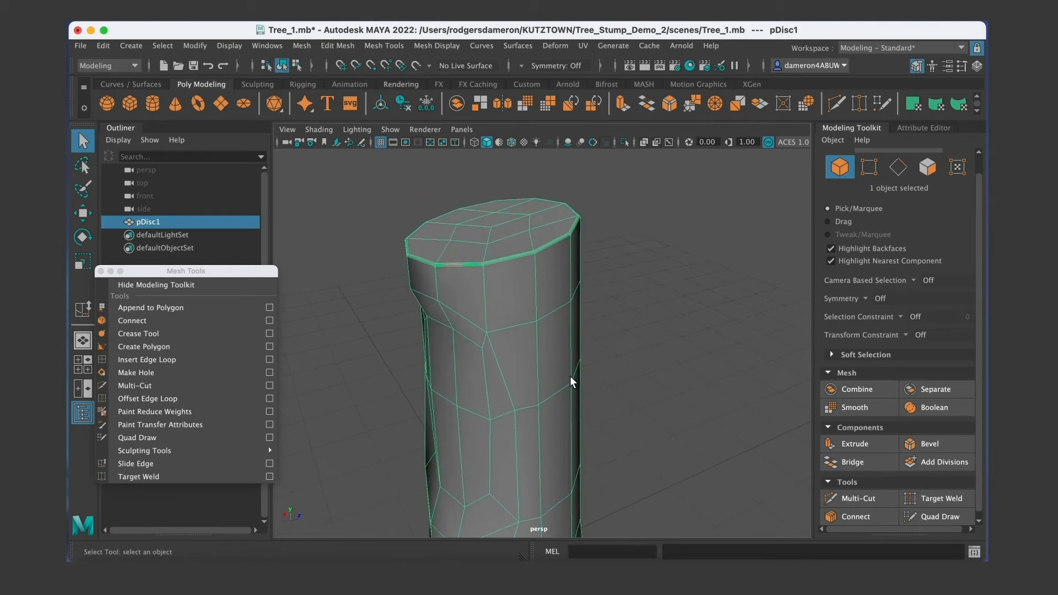
Examine the slanted top and the recessed side of the unsmoothed trunk from several angles.
{"action": "left_click_drag", "start_coordinate": [547, 359], "coordinate": [475, 347], "text": "alt"}
{"action": "right_click_drag", "start_coordinate": [530, 331], "coordinate": [579, 304], "text": "alt"}
{"action": "left_click_drag", "start_coordinate": [562, 340], "coordinate": [632, 333], "text": "alt"}
{"action": "left_click_drag", "start_coordinate": [521, 347], "coordinate": [534, 369], "text": "alt"}
{"action": "right_click_drag", "start_coordinate": [480, 351], "coordinate": [527, 331], "text": "alt"}
{"action": "middle_click_drag", "start_coordinate": [537, 334], "coordinate": [663, 327], "text": "alt"}
{"action": "right_click_drag", "start_coordinate": [650, 326], "coordinate": [429, 332], "text": "alt"}
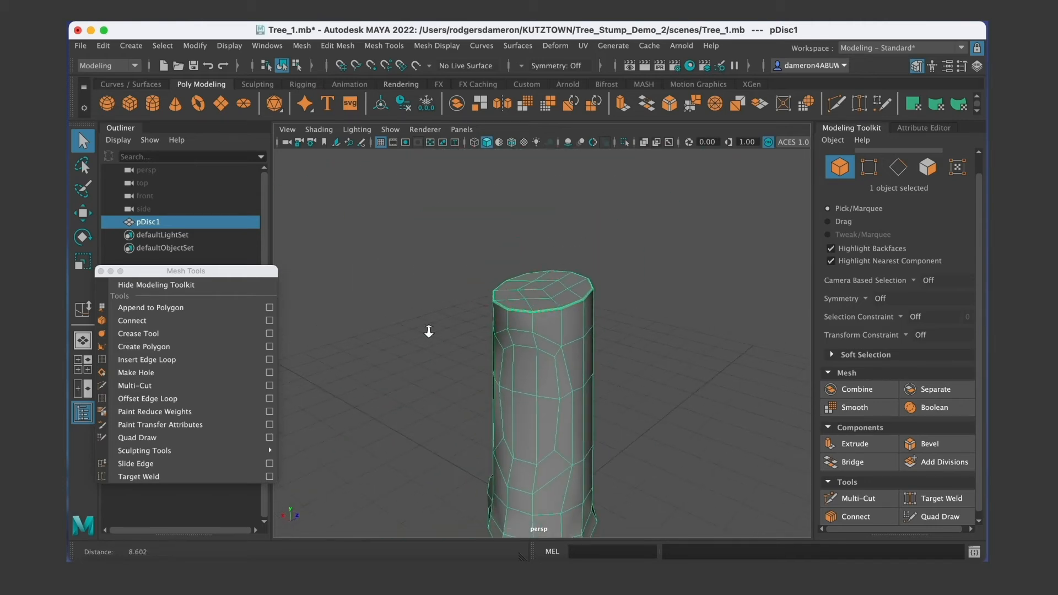
{"action": "middle_click_drag", "start_coordinate": [560, 367], "coordinate": [522, 285], "text": "alt"}
{"action": "left_click_drag", "start_coordinate": [573, 278], "coordinate": [514, 309], "text": "alt"}
{"action": "middle_click_drag", "start_coordinate": [537, 281], "coordinate": [468, 372], "text": "alt"}
{"action": "right_click_drag", "start_coordinate": [489, 353], "coordinate": [554, 325], "text": "alt"}
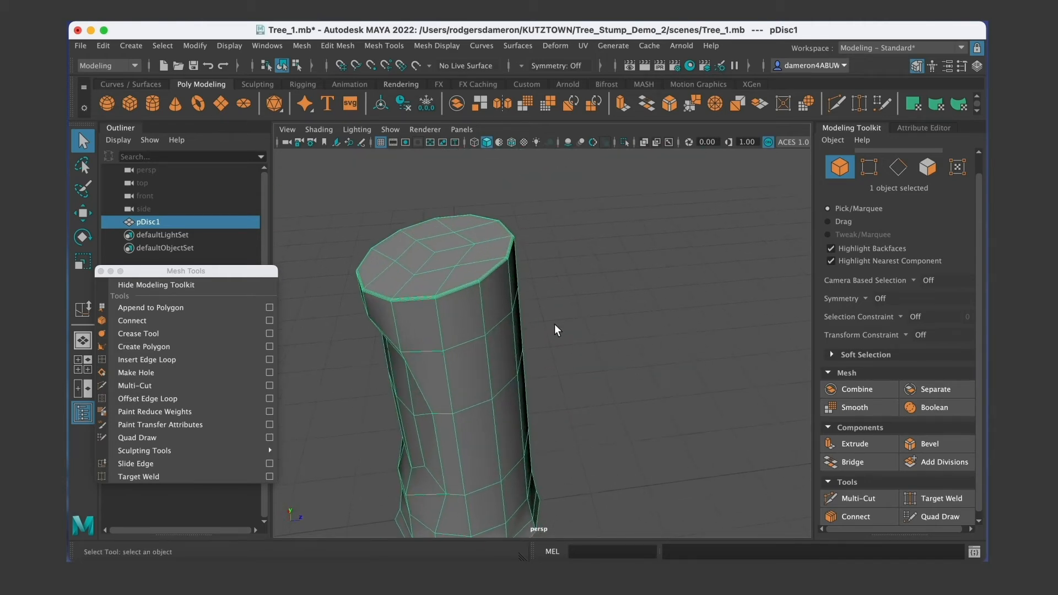
{"action": "left_click_drag", "start_coordinate": [555, 326], "coordinate": [597, 311], "text": "alt"}
{"action": "left_click_drag", "start_coordinate": [482, 309], "coordinate": [511, 316], "text": "alt"}
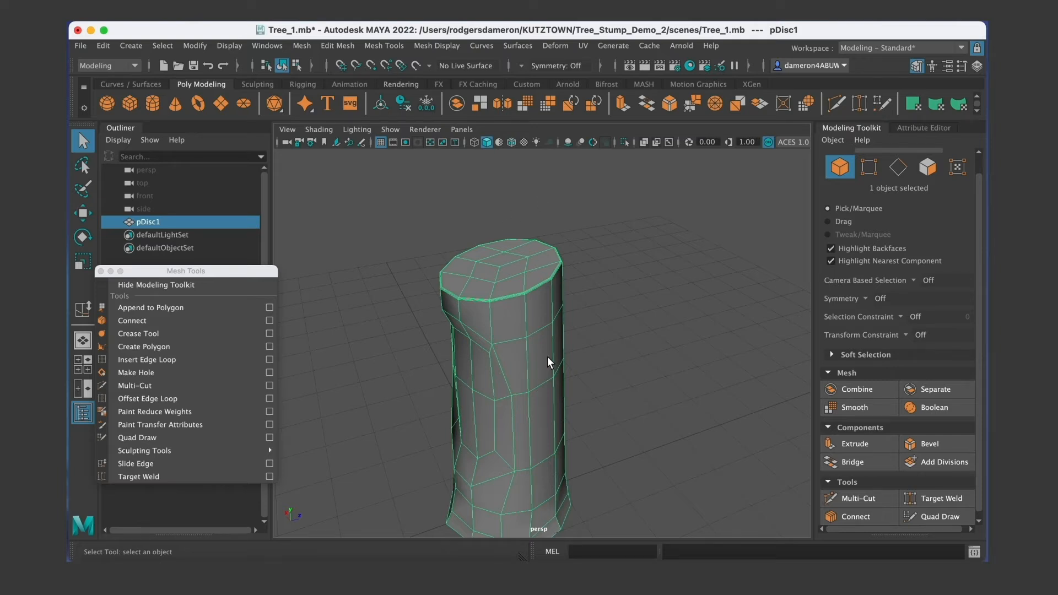
{"action": "left_click_drag", "start_coordinate": [551, 355], "coordinate": [574, 346], "text": "alt"}
{"action": "scroll", "coordinate": [545, 361], "scroll_direction": "down", "scroll_amount": 5}
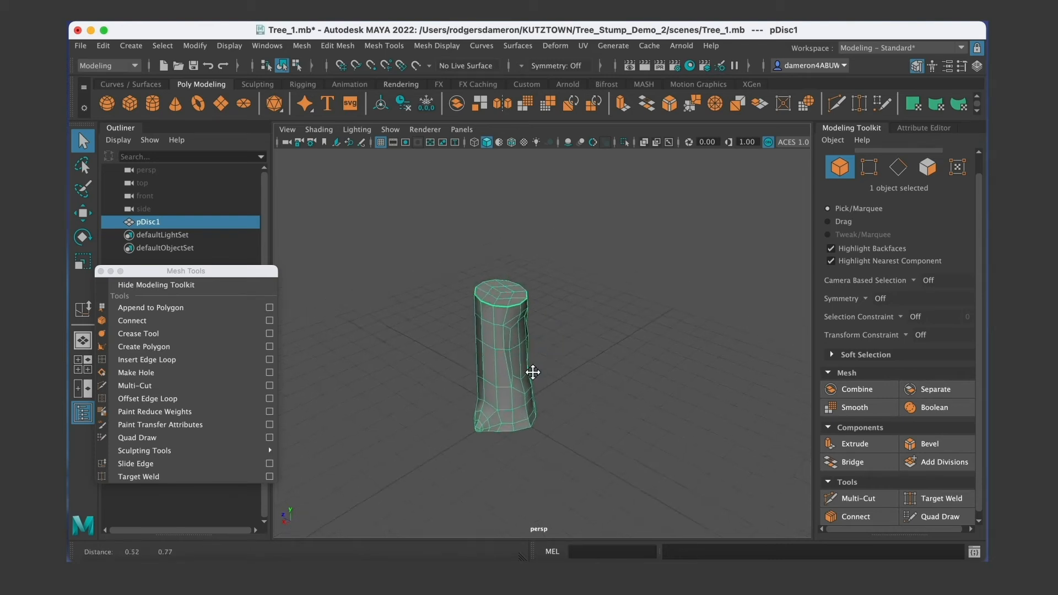
{"action": "left_click_drag", "start_coordinate": [553, 344], "coordinate": [517, 356], "text": "alt"}
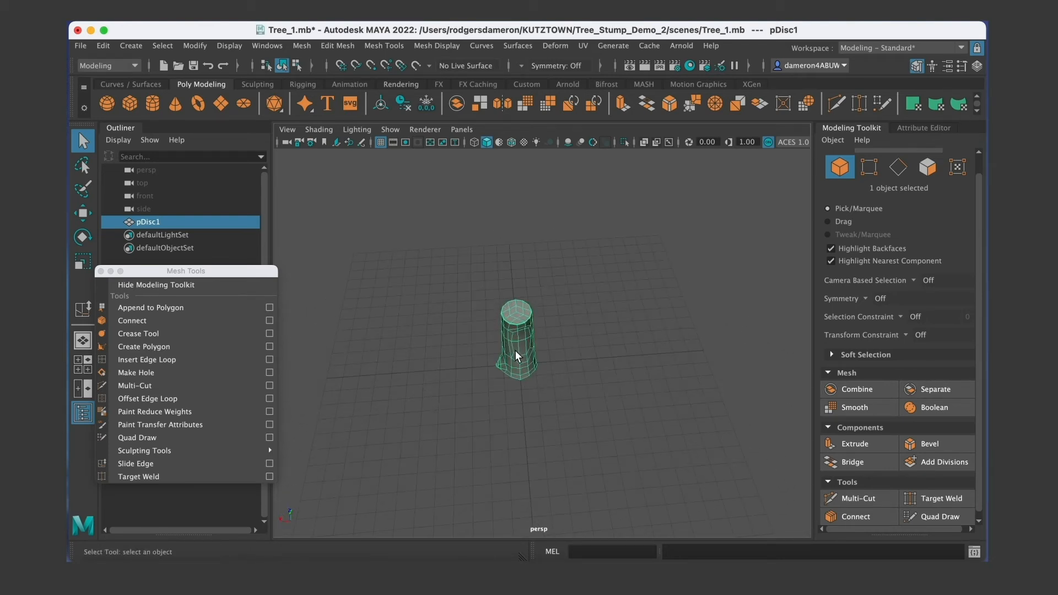
Examine the whole trunk's profile in the side view and return to the perspective view.
{"action": "key", "text": "space"}
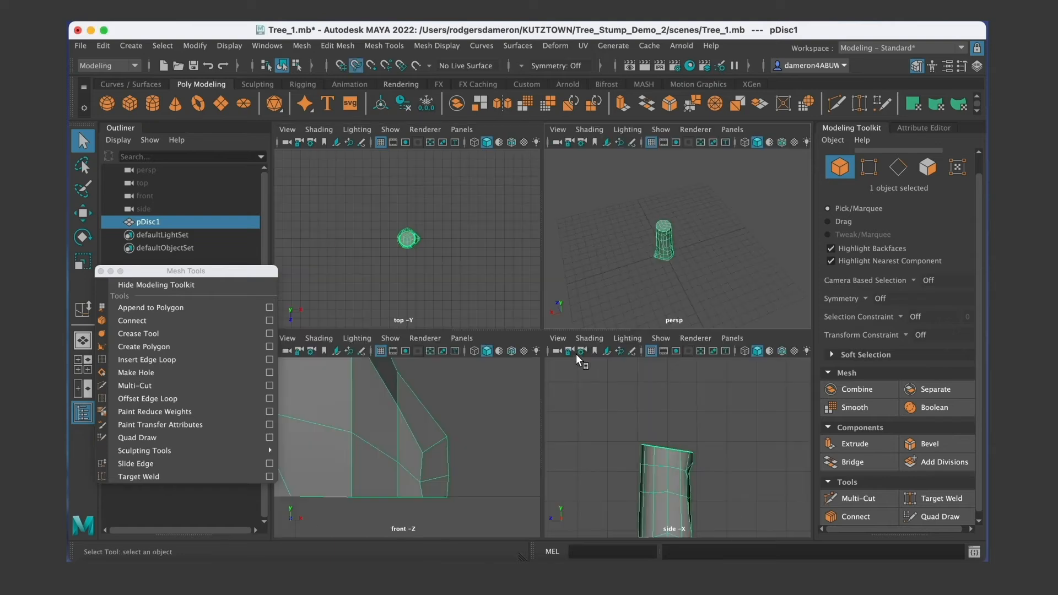
{"action": "key", "text": "space"}
{"action": "key", "text": "f"}
{"action": "scroll", "coordinate": [690, 289], "scroll_direction": "down", "scroll_amount": 5}
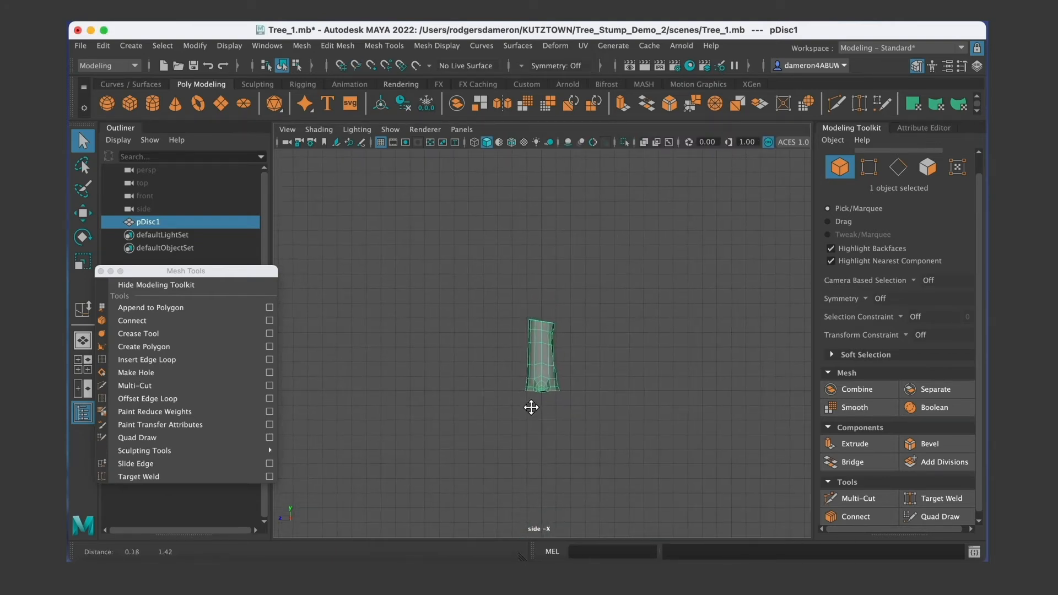
{"action": "scroll", "coordinate": [633, 364], "scroll_direction": "up", "scroll_amount": 3}
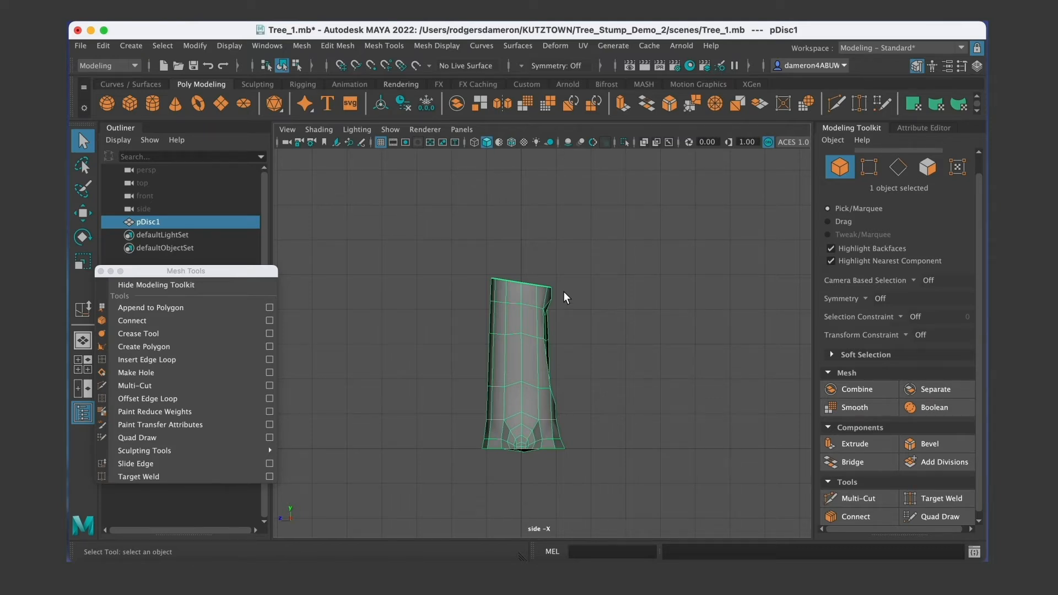
{"action": "key", "text": "space"}
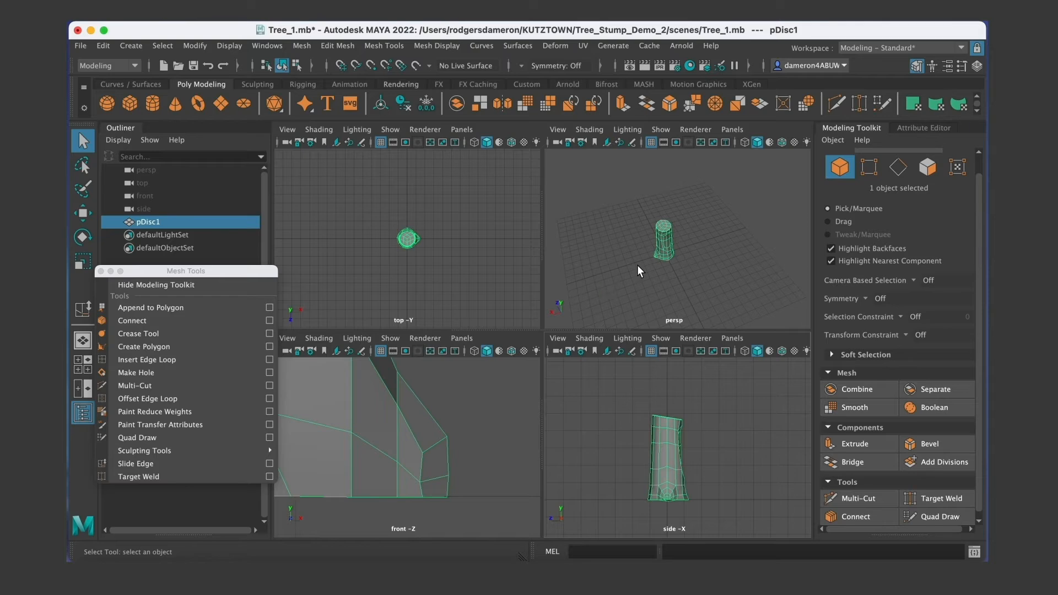
{"action": "key", "text": "space"}
Examine the trunk, its base and the root flare from all around in the perspective view.
{"action": "right_click_drag", "start_coordinate": [575, 364], "coordinate": [630, 371], "text": "alt"}
{"action": "left_click_drag", "start_coordinate": [573, 410], "coordinate": [530, 400], "text": "alt"}
{"action": "middle_click_drag", "start_coordinate": [529, 420], "coordinate": [515, 298], "text": "alt"}
{"action": "right_click_drag", "start_coordinate": [485, 306], "coordinate": [521, 301], "text": "alt"}
{"action": "middle_click_drag", "start_coordinate": [521, 289], "coordinate": [524, 360], "text": "alt"}
{"action": "left_click_drag", "start_coordinate": [524, 360], "coordinate": [472, 354], "text": "alt"}
{"action": "right_click_drag", "start_coordinate": [472, 354], "coordinate": [568, 317], "text": "alt"}
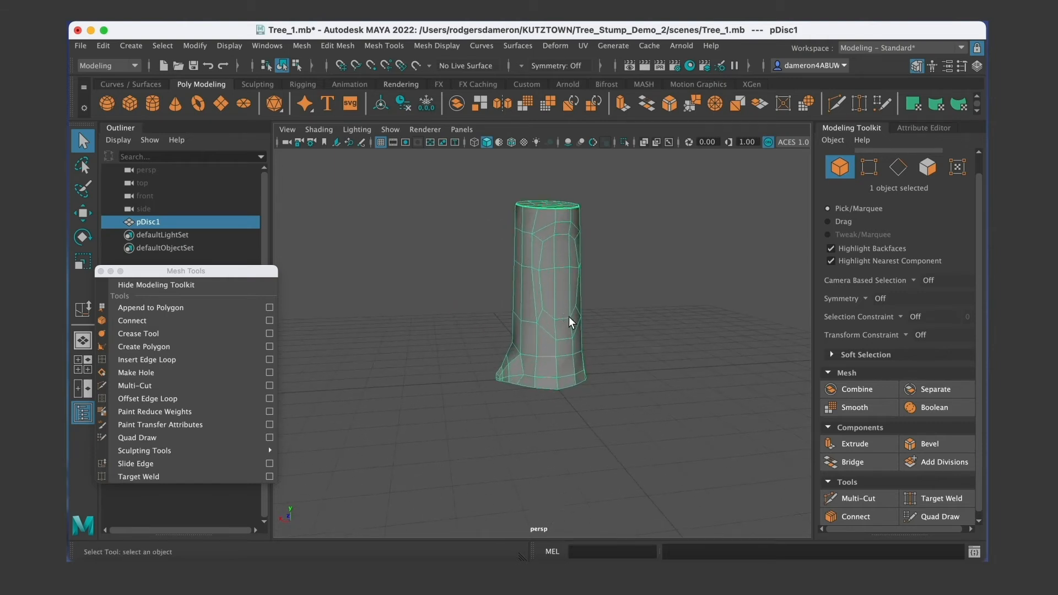
{"action": "middle_click_drag", "start_coordinate": [569, 316], "coordinate": [540, 339], "text": "alt"}
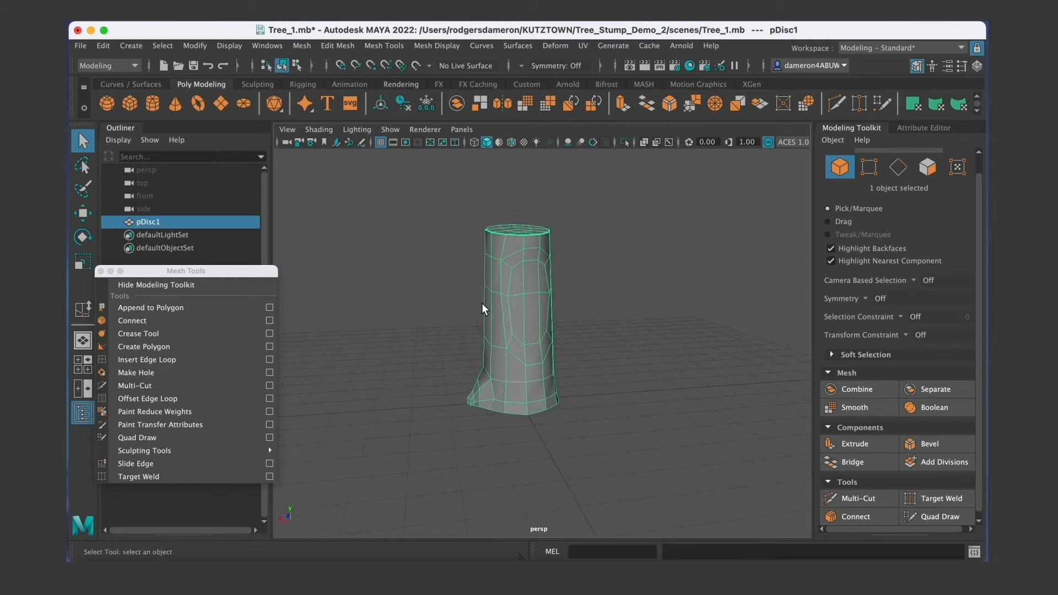
{"action": "mouse_move", "coordinate": [489, 309]}
{"action": "left_mouse_down", "text": "alt"}
{"action": "mouse_move", "coordinate": [498, 305]}
{"action": "mouse_move", "coordinate": [498, 323]}
{"action": "left_mouse_up", "text": "alt"}
{"action": "right_click_drag", "start_coordinate": [498, 324], "coordinate": [527, 332], "text": "alt"}
{"action": "left_click_drag", "start_coordinate": [527, 332], "coordinate": [573, 335], "text": "alt"}
{"action": "middle_click_drag", "start_coordinate": [573, 335], "coordinate": [519, 361], "text": "alt"}
{"action": "right_click_drag", "start_coordinate": [518, 361], "coordinate": [498, 331], "text": "alt"}
{"action": "left_click_drag", "start_coordinate": [499, 335], "coordinate": [468, 275], "text": "alt"}
{"action": "middle_click_drag", "start_coordinate": [467, 275], "coordinate": [482, 287], "text": "alt"}
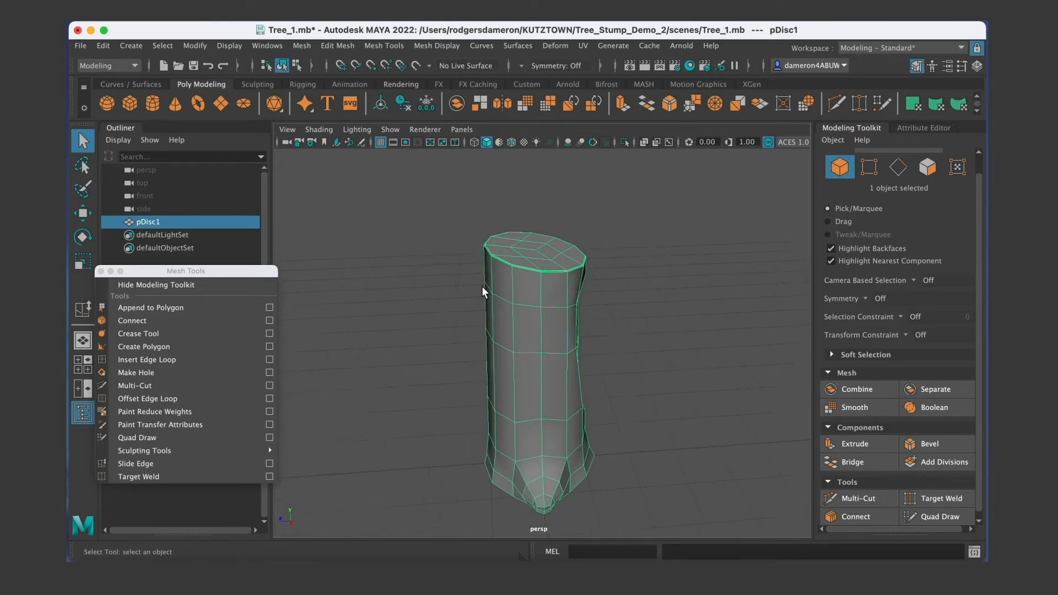
{"action": "right_click_drag", "start_coordinate": [482, 286], "coordinate": [521, 300], "text": "alt"}
{"action": "left_click_drag", "start_coordinate": [521, 300], "coordinate": [524, 273], "text": "alt"}
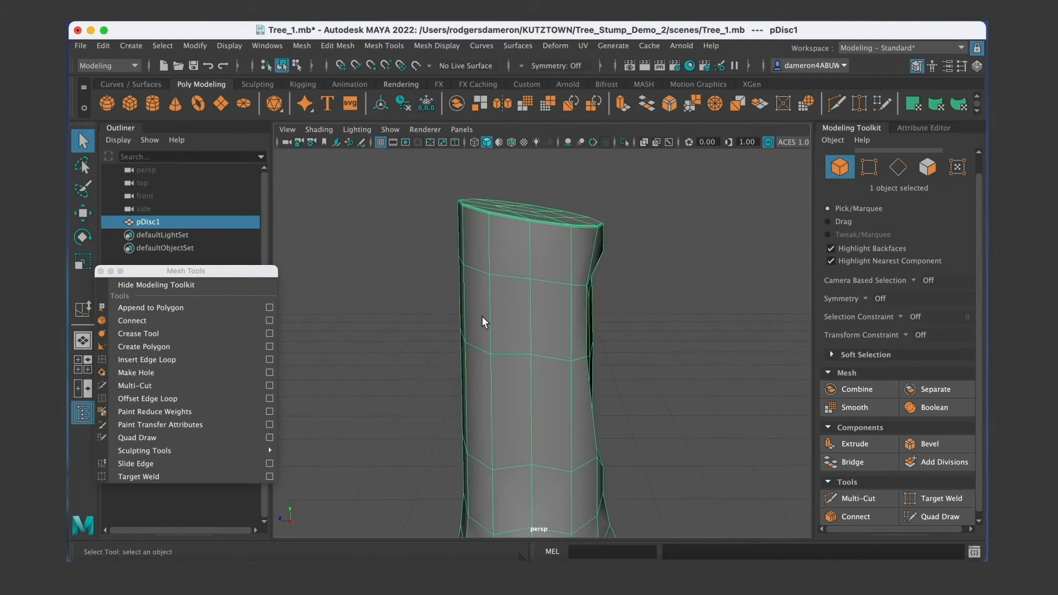
Extrude one face on the upper trunk, on the side away from the recess, with a thickness of 0.4 and no offset.
{"action": "left_click_drag", "start_coordinate": [480, 315], "coordinate": [497, 315], "text": "alt"}
{"action": "right_click_drag", "start_coordinate": [508, 306], "coordinate": [517, 249]}
{"action": "left_click_drag", "start_coordinate": [523, 324], "coordinate": [597, 343], "text": "alt"}
{"action": "left_click", "coordinate": [564, 296]}
{"action": "middle_click_drag", "start_coordinate": [597, 342], "coordinate": [519, 309], "text": "alt"}
{"action": "right_click_drag", "start_coordinate": [520, 310], "coordinate": [455, 329], "text": "alt"}
{"action": "left_click", "coordinate": [852, 444]}
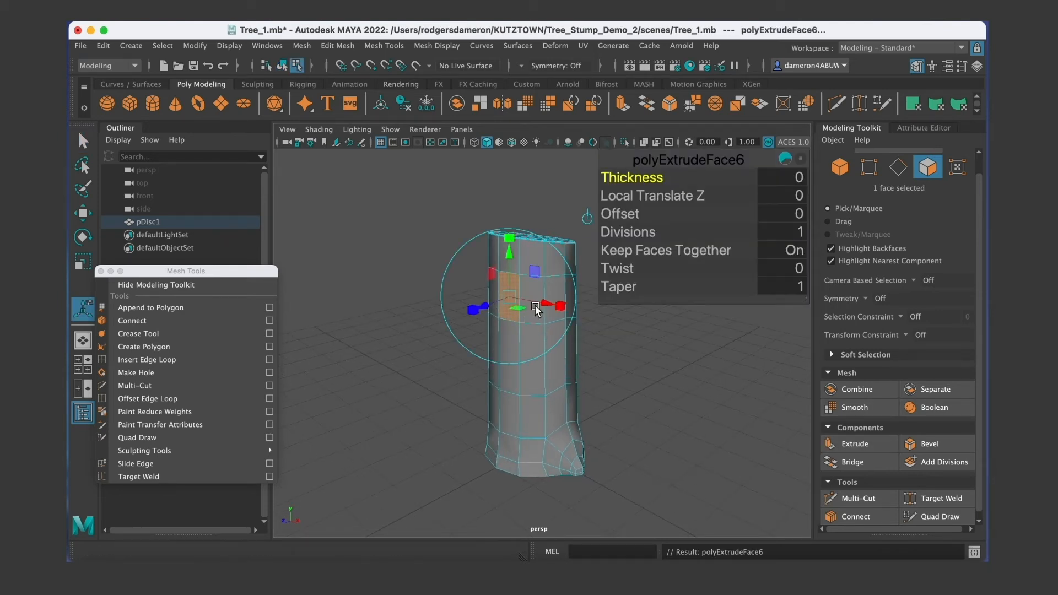
{"action": "left_click_drag", "start_coordinate": [633, 183], "coordinate": [620, 215]}
{"action": "key", "text": "ctrl+z"}
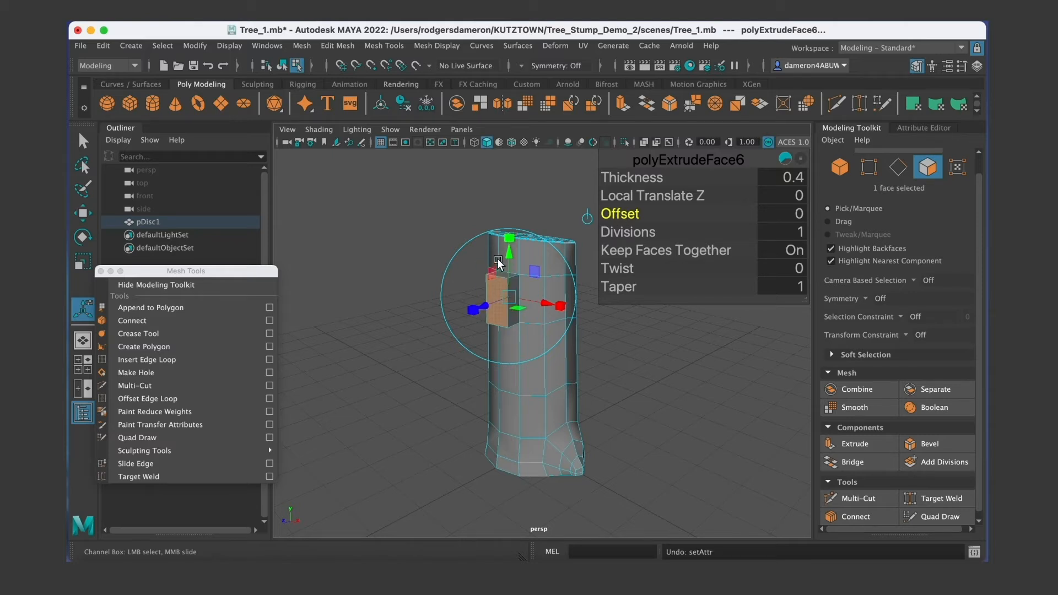
Scale the extruded face narrower with the extrude manipulator and pull it back toward the trunk to flatten the bump.
{"action": "left_click_drag", "start_coordinate": [511, 244], "coordinate": [509, 260]}
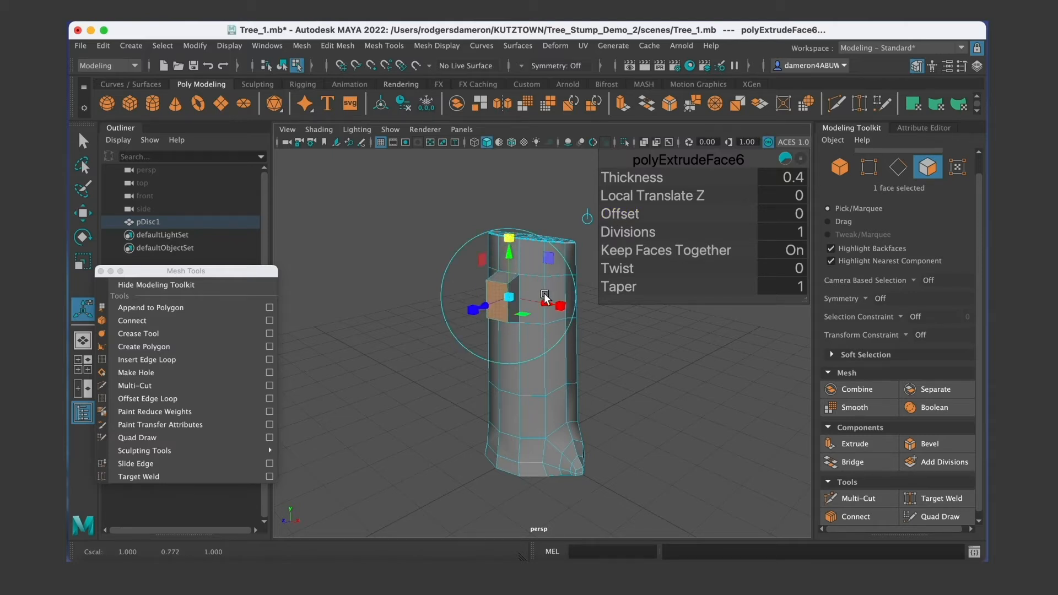
{"action": "left_click_drag", "start_coordinate": [562, 306], "coordinate": [474, 313], "text": "alt"}
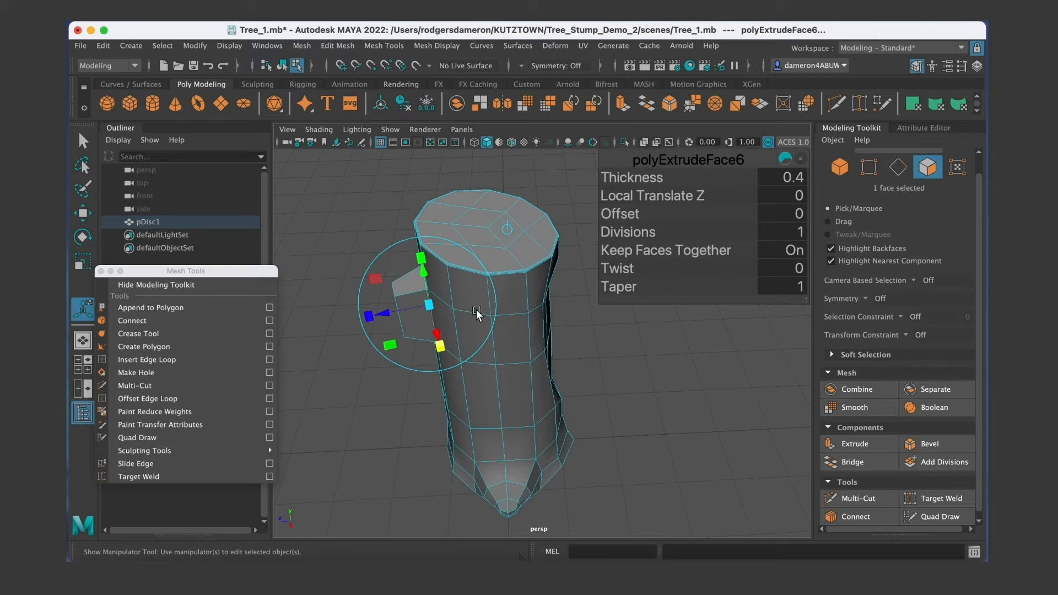
{"action": "left_click_drag", "start_coordinate": [384, 320], "coordinate": [448, 324]}
{"action": "right_click_drag", "start_coordinate": [448, 321], "coordinate": [514, 309], "text": "alt"}
{"action": "middle_click_drag", "start_coordinate": [514, 309], "coordinate": [435, 359], "text": "alt"}
{"action": "left_click_drag", "start_coordinate": [434, 360], "coordinate": [439, 368], "text": "alt"}
{"action": "right_click_drag", "start_coordinate": [440, 368], "coordinate": [423, 361], "text": "alt"}
{"action": "left_click_drag", "start_coordinate": [423, 359], "coordinate": [348, 354], "text": "alt"}
{"action": "middle_click_drag", "start_coordinate": [368, 356], "coordinate": [382, 351], "text": "alt"}
{"action": "right_click_drag", "start_coordinate": [383, 351], "coordinate": [378, 358], "text": "alt"}
{"action": "left_click_drag", "start_coordinate": [378, 359], "coordinate": [388, 363], "text": "alt"}
Turn on the smoothed preview of the trunk and return to object selection with nothing selected.
{"action": "key", "text": "3"}
{"action": "left_click", "coordinate": [551, 395]}
{"action": "left_click_drag", "start_coordinate": [551, 396], "coordinate": [537, 401], "text": "alt"}
{"action": "left_click_drag", "start_coordinate": [573, 366], "coordinate": [511, 362], "text": "alt"}
{"action": "right_click_drag", "start_coordinate": [453, 219], "coordinate": [506, 172]}
{"action": "right_click_drag", "start_coordinate": [529, 224], "coordinate": [530, 225]}
{"action": "left_click_drag", "start_coordinate": [577, 393], "coordinate": [543, 301], "text": "alt"}
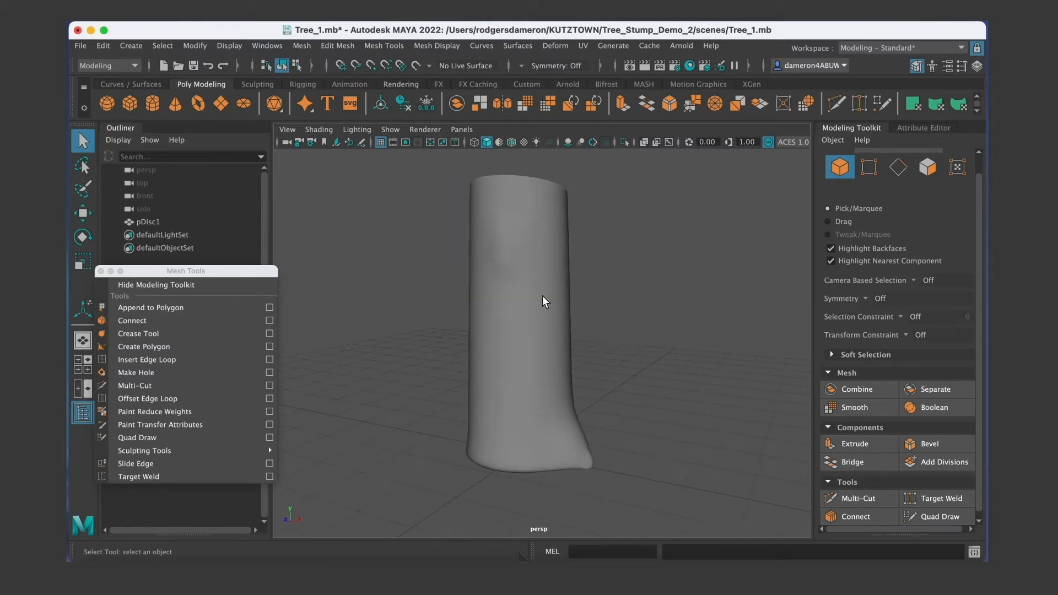
Examine the smoothed bump, recess and root flare of the trunk up close.
{"action": "left_click_drag", "start_coordinate": [497, 257], "coordinate": [475, 303], "text": "alt"}
{"action": "left_click", "coordinate": [472, 306]}
{"action": "left_click_drag", "start_coordinate": [542, 365], "coordinate": [517, 323], "text": "alt"}
{"action": "left_click_drag", "start_coordinate": [456, 340], "coordinate": [498, 332], "text": "alt"}
{"action": "left_click", "coordinate": [616, 318]}
{"action": "left_click_drag", "start_coordinate": [567, 346], "coordinate": [458, 320], "text": "alt"}
{"action": "left_click", "coordinate": [492, 319]}
{"action": "right_click_drag", "start_coordinate": [492, 319], "coordinate": [461, 311], "text": "alt"}
{"action": "middle_click_drag", "start_coordinate": [462, 310], "coordinate": [482, 304], "text": "alt"}
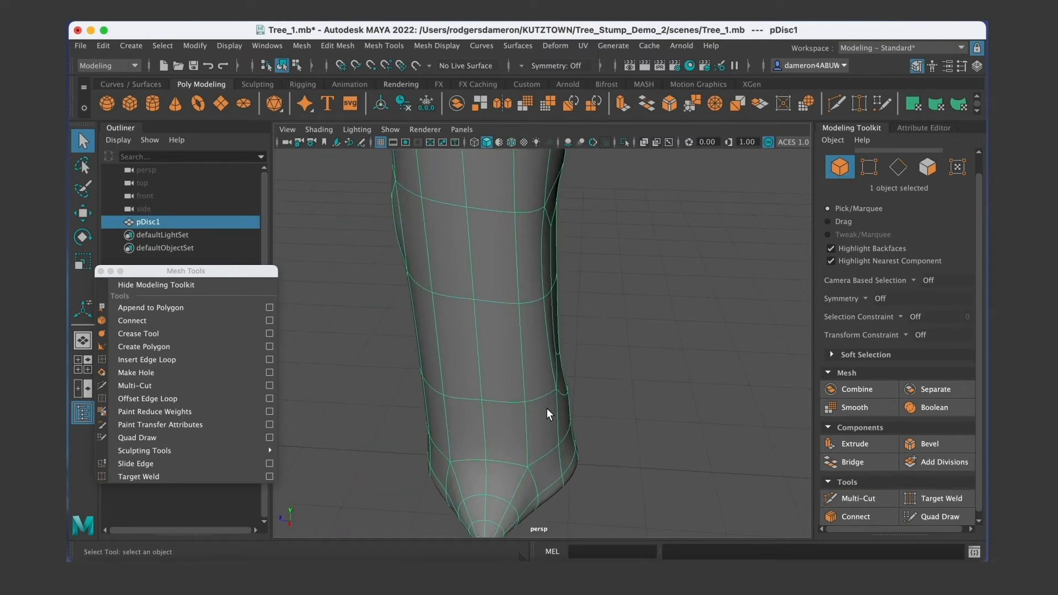
{"action": "scroll", "coordinate": [546, 408], "scroll_direction": "down", "scroll_amount": 6}
Examine the overall silhouette of the smoothed trunk from all around.
{"action": "left_click_drag", "start_coordinate": [501, 312], "coordinate": [443, 382], "text": "alt"}
{"action": "left_click_drag", "start_coordinate": [550, 365], "coordinate": [517, 322], "text": "alt"}
{"action": "left_click_drag", "start_coordinate": [593, 394], "coordinate": [480, 326], "text": "alt"}
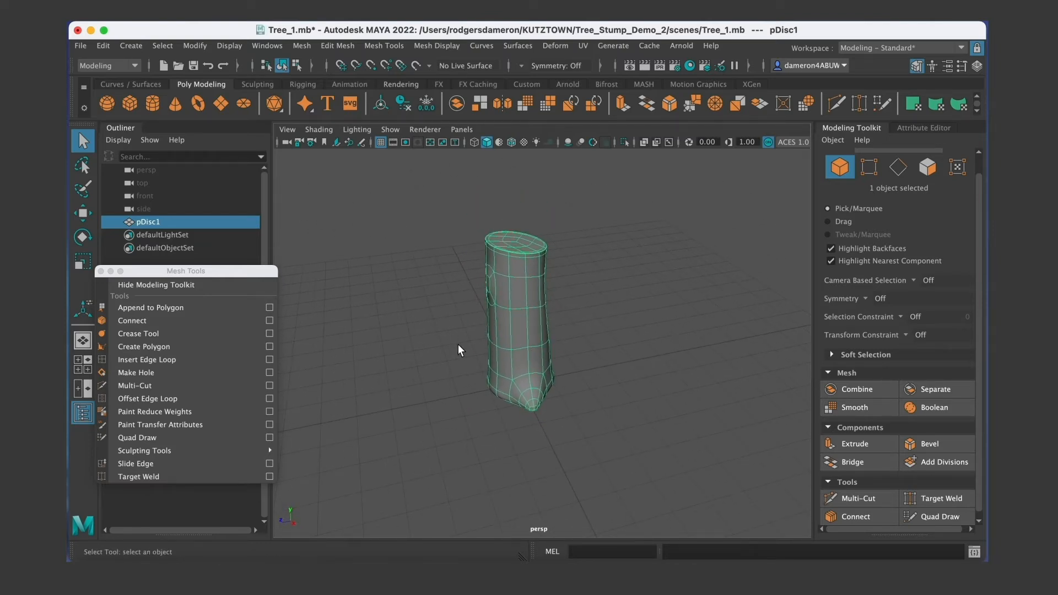
{"action": "left_click_drag", "start_coordinate": [532, 342], "coordinate": [473, 343], "text": "alt"}
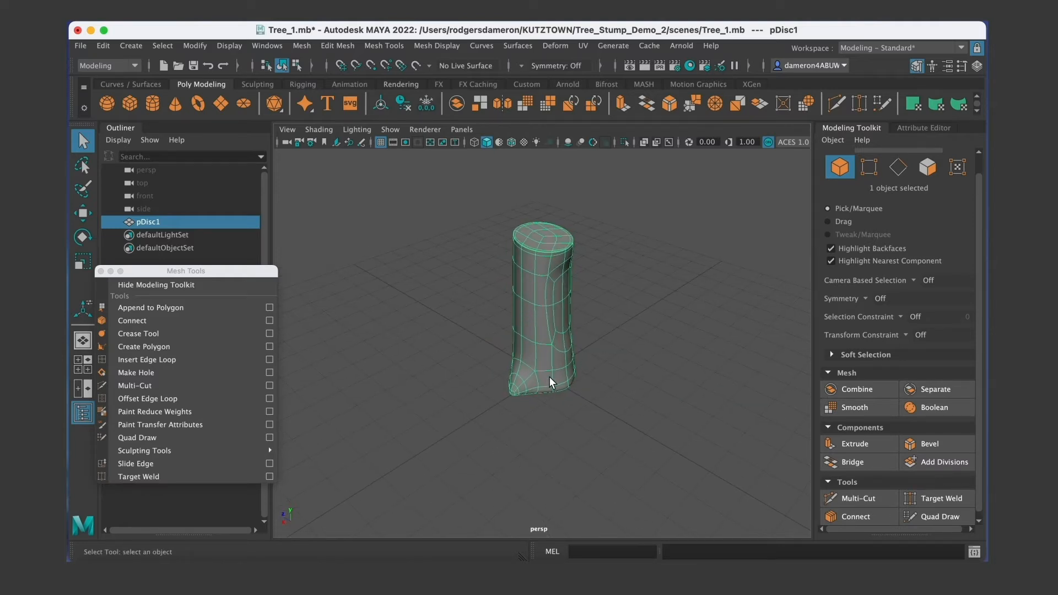
{"action": "left_click_drag", "start_coordinate": [569, 383], "coordinate": [476, 378], "text": "alt"}
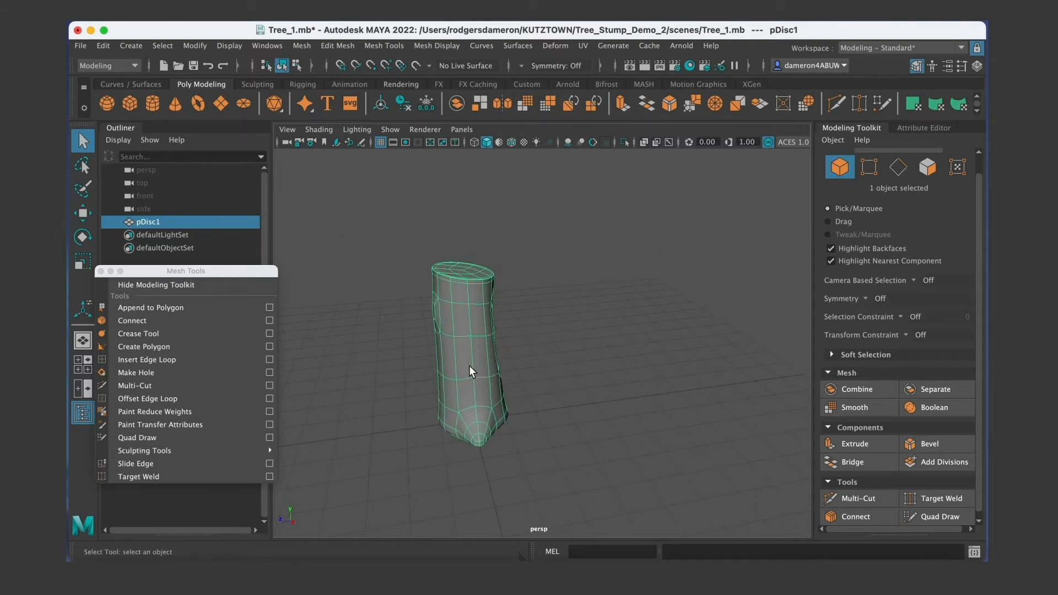
{"action": "left_click_drag", "start_coordinate": [484, 365], "coordinate": [549, 363], "text": "alt"}
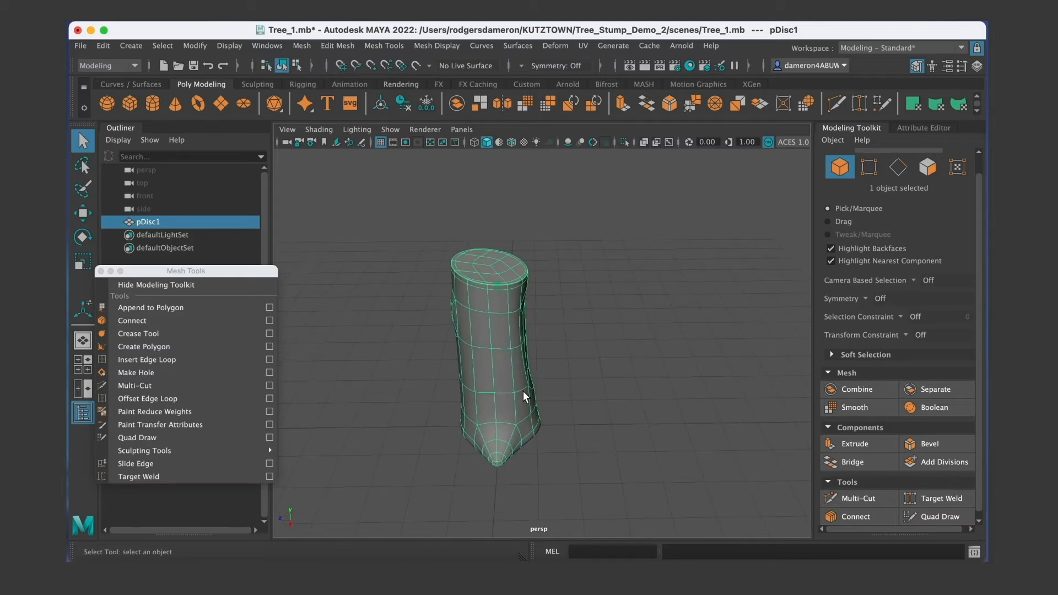
{"action": "left_click_drag", "start_coordinate": [520, 422], "coordinate": [494, 410], "text": "alt"}
{"action": "middle_click_drag", "start_coordinate": [503, 387], "coordinate": [512, 382], "text": "alt"}
{"action": "right_click_drag", "start_coordinate": [512, 383], "coordinate": [626, 368], "text": "alt"}
{"action": "middle_click_drag", "start_coordinate": [495, 385], "coordinate": [495, 386], "text": "alt"}
{"action": "left_click_drag", "start_coordinate": [535, 422], "coordinate": [541, 374], "text": "alt"}
{"action": "right_click_drag", "start_coordinate": [541, 375], "coordinate": [526, 360], "text": "alt"}
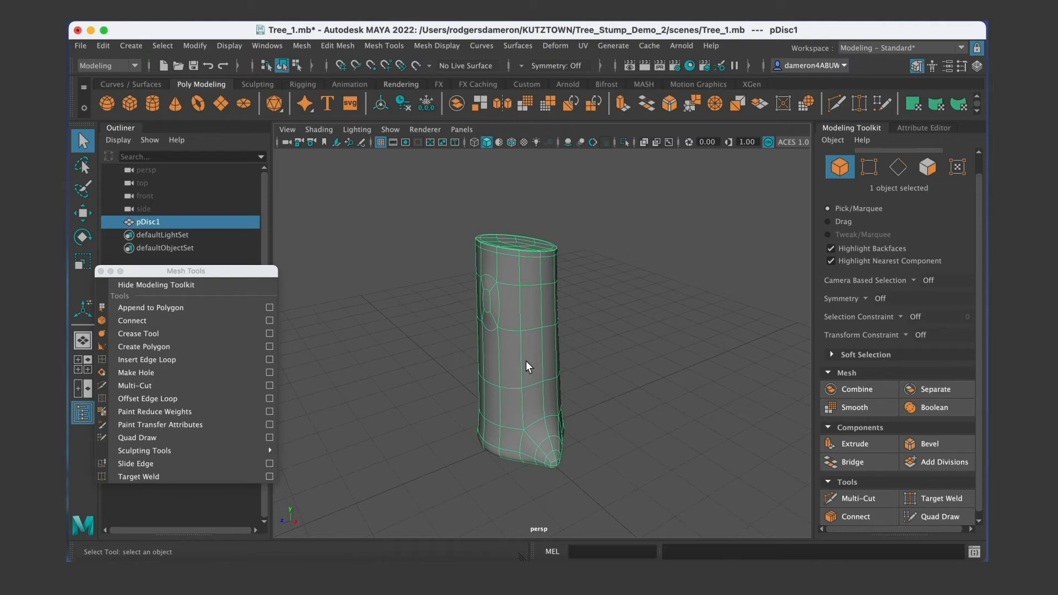
{"action": "left_click_drag", "start_coordinate": [526, 361], "coordinate": [529, 349], "text": "alt"}
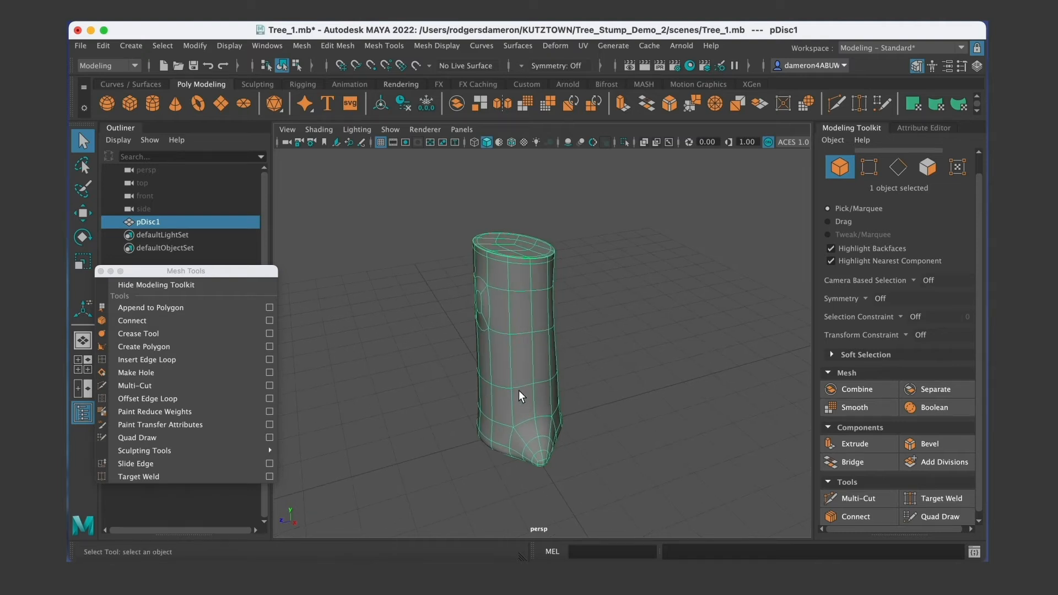
{"action": "left_click_drag", "start_coordinate": [563, 328], "coordinate": [538, 336], "text": "alt"}
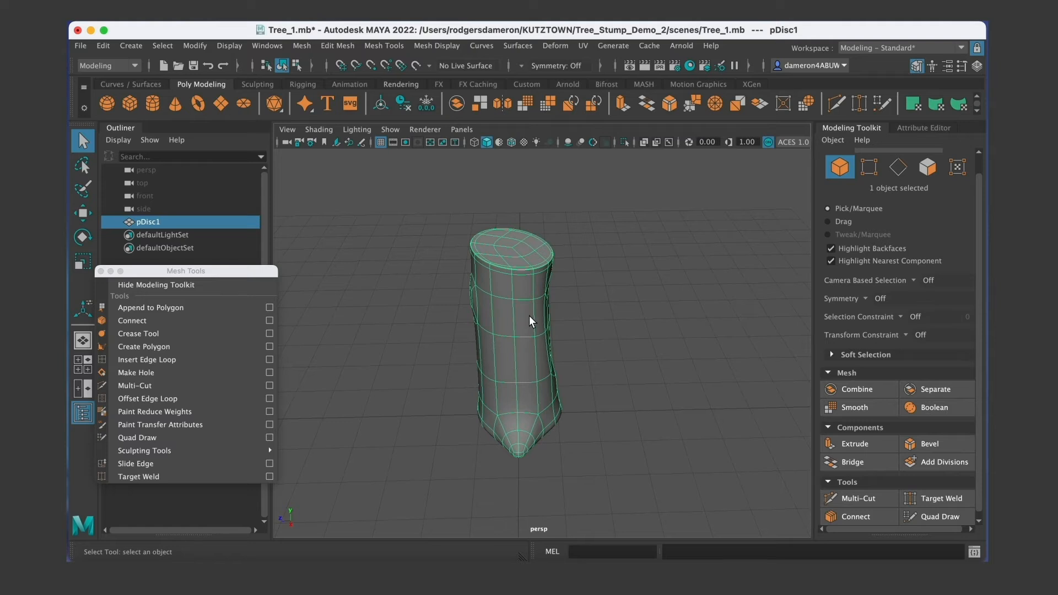
Turn off the smoothed preview of the trunk and switch to face selection.
{"action": "key", "text": "1"}
{"action": "left_click_drag", "start_coordinate": [521, 316], "coordinate": [499, 322], "text": "alt"}
{"action": "right_click_drag", "start_coordinate": [499, 323], "coordinate": [613, 328], "text": "alt"}
{"action": "left_click_drag", "start_coordinate": [613, 328], "coordinate": [556, 327], "text": "alt"}
{"action": "right_click_drag", "start_coordinate": [566, 326], "coordinate": [573, 259]}
Extrude a single face on the upper side of the trunk outward to a local translate Z of 0.57.
{"action": "middle_click_drag", "start_coordinate": [606, 343], "coordinate": [505, 312], "text": "alt"}
{"action": "left_click", "coordinate": [491, 347]}
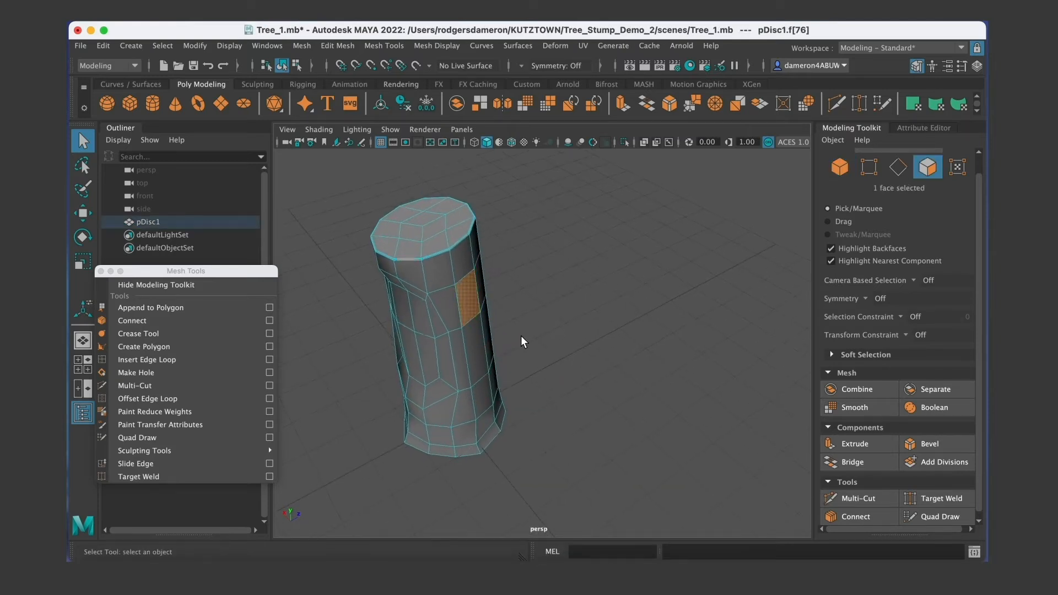
{"action": "right_click_drag", "start_coordinate": [521, 336], "coordinate": [475, 320], "text": "alt"}
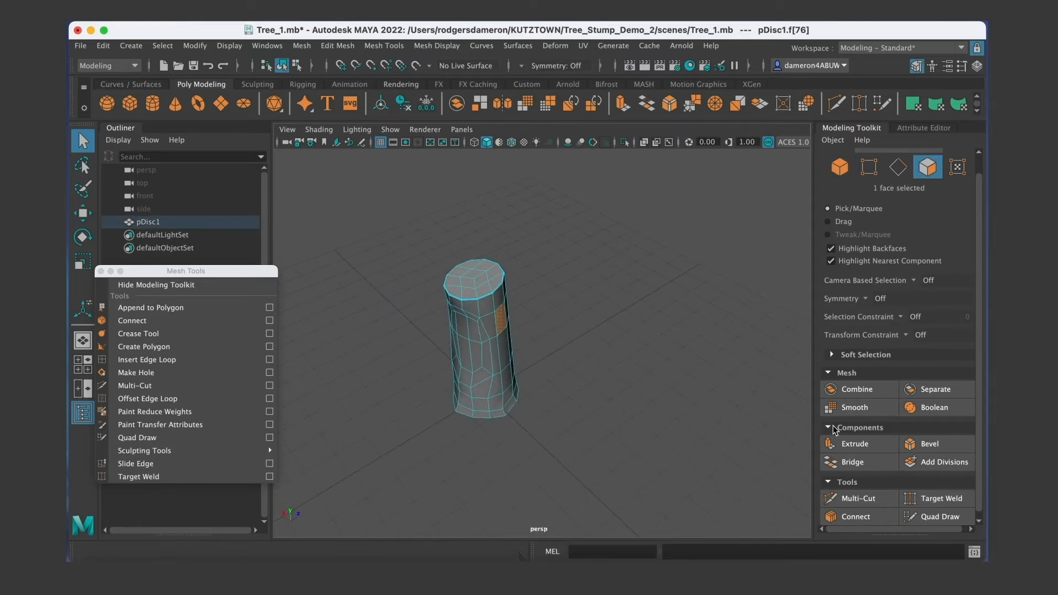
{"action": "left_click_drag", "start_coordinate": [701, 439], "coordinate": [519, 326], "text": "alt"}
{"action": "right_click_drag", "start_coordinate": [463, 324], "coordinate": [572, 336], "text": "alt"}
{"action": "middle_click_drag", "start_coordinate": [572, 335], "coordinate": [605, 353], "text": "alt"}
{"action": "right_click_drag", "start_coordinate": [605, 353], "coordinate": [584, 347], "text": "alt"}
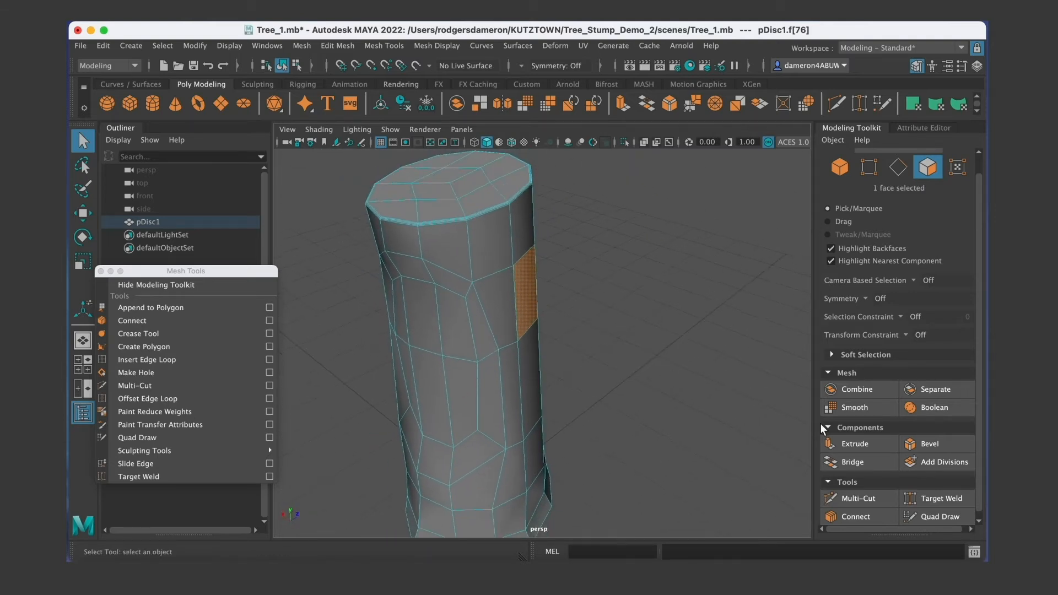
{"action": "left_click", "coordinate": [853, 441]}
{"action": "left_click_drag", "start_coordinate": [566, 322], "coordinate": [605, 329]}
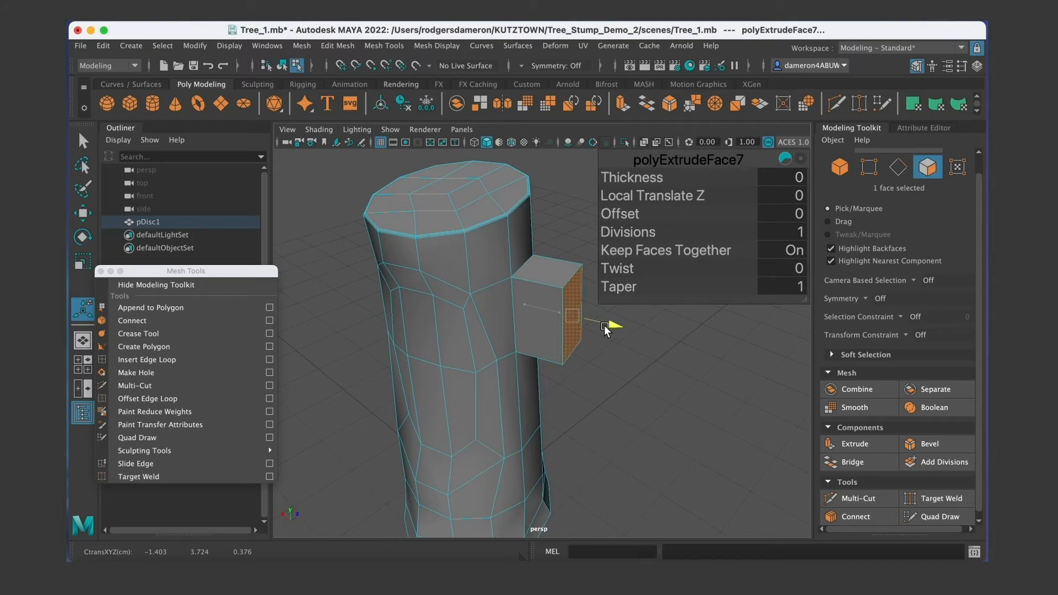
Scale the extruded face smaller and pull it back toward the trunk to a local translate Z of 0.0964.
{"action": "middle_click_drag", "start_coordinate": [608, 330], "coordinate": [531, 364], "text": "alt"}
{"action": "left_click_drag", "start_coordinate": [480, 302], "coordinate": [482, 314]}
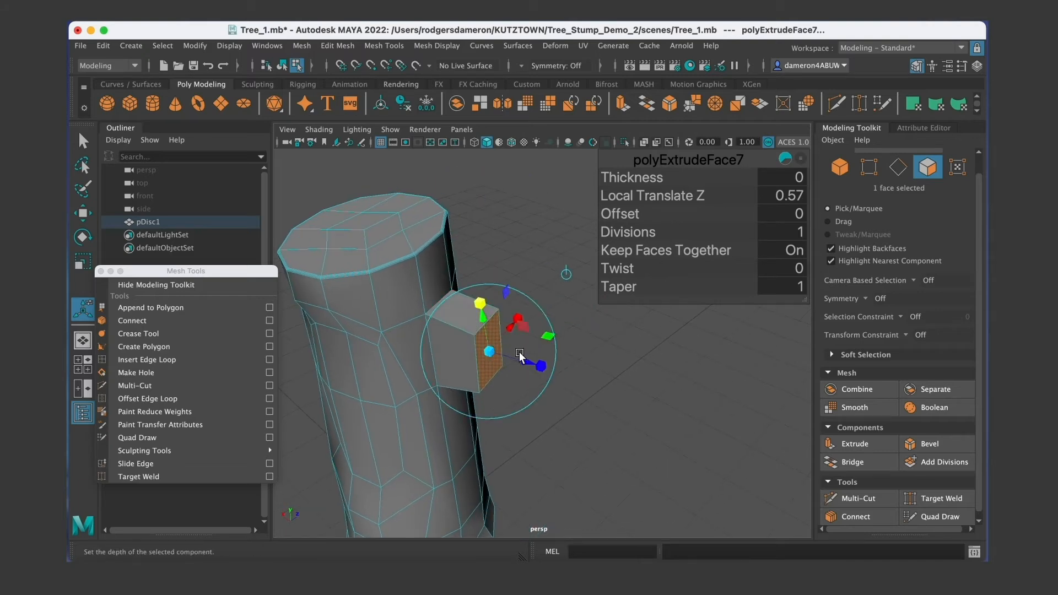
{"action": "left_click_drag", "start_coordinate": [520, 353], "coordinate": [494, 216], "text": "alt"}
{"action": "scroll", "coordinate": [435, 325], "scroll_direction": "up", "scroll_amount": 3}
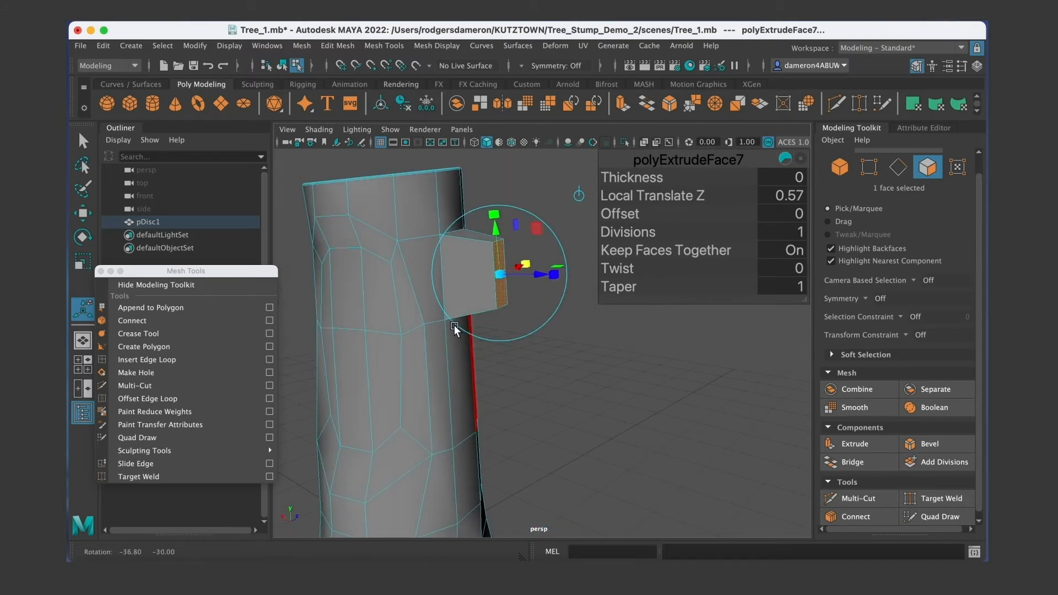
{"action": "left_click_drag", "start_coordinate": [543, 274], "coordinate": [502, 275]}
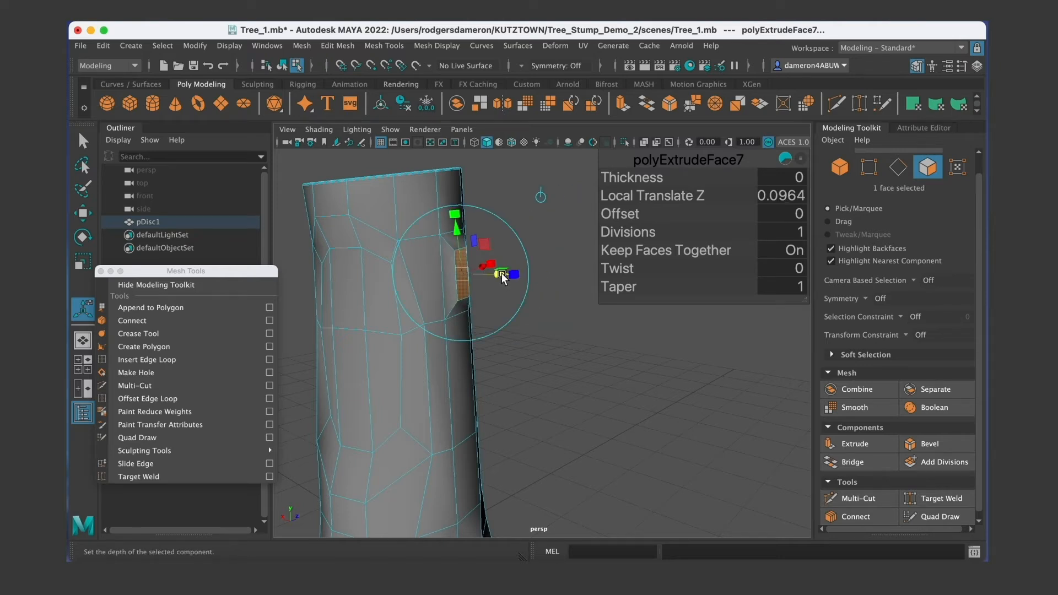
Extrude the small face outward again with the Move tool and scale its end smaller to start a branch.
{"action": "key", "text": "w"}
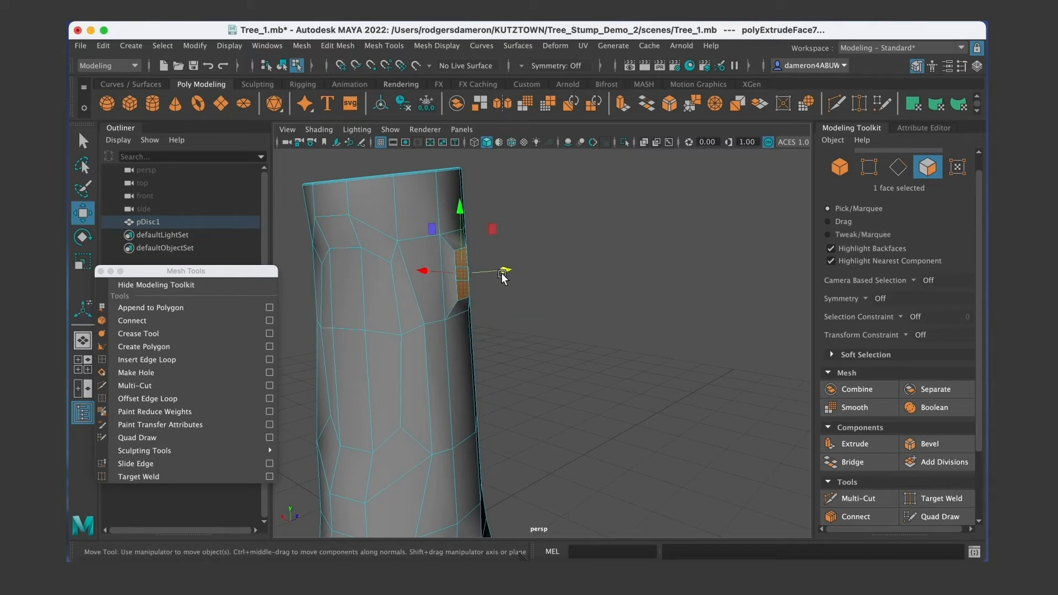
{"action": "left_click_drag", "start_coordinate": [502, 274], "coordinate": [526, 266], "text": "shift"}
{"action": "key", "text": "e"}
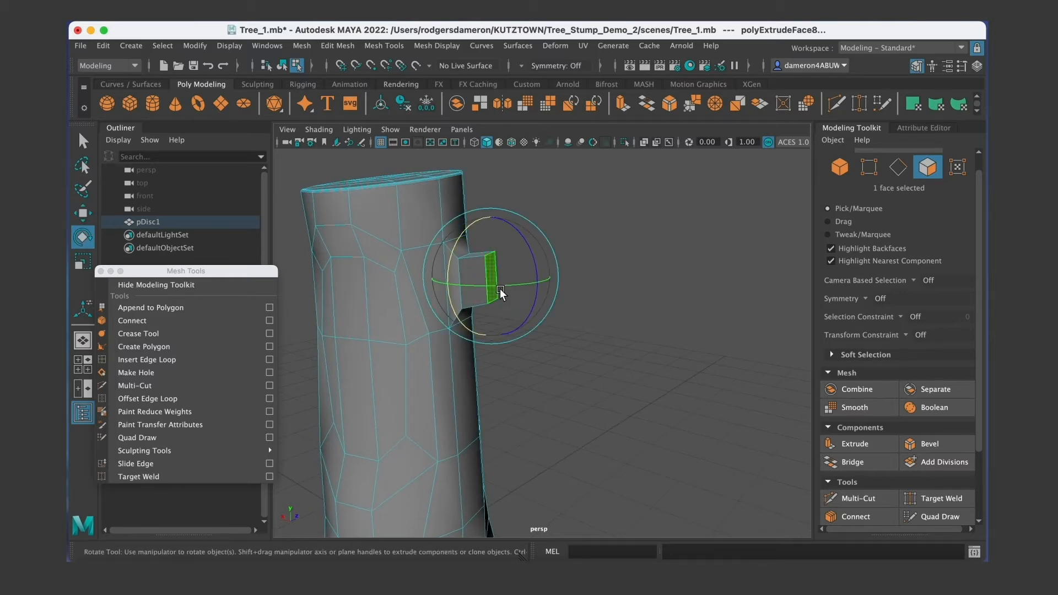
{"action": "key", "text": "r"}
{"action": "left_click_drag", "start_coordinate": [491, 282], "coordinate": [544, 350]}
Move the branch stub's end face sideways and closer to the trunk, and adjust its height.
{"action": "key", "text": "w"}
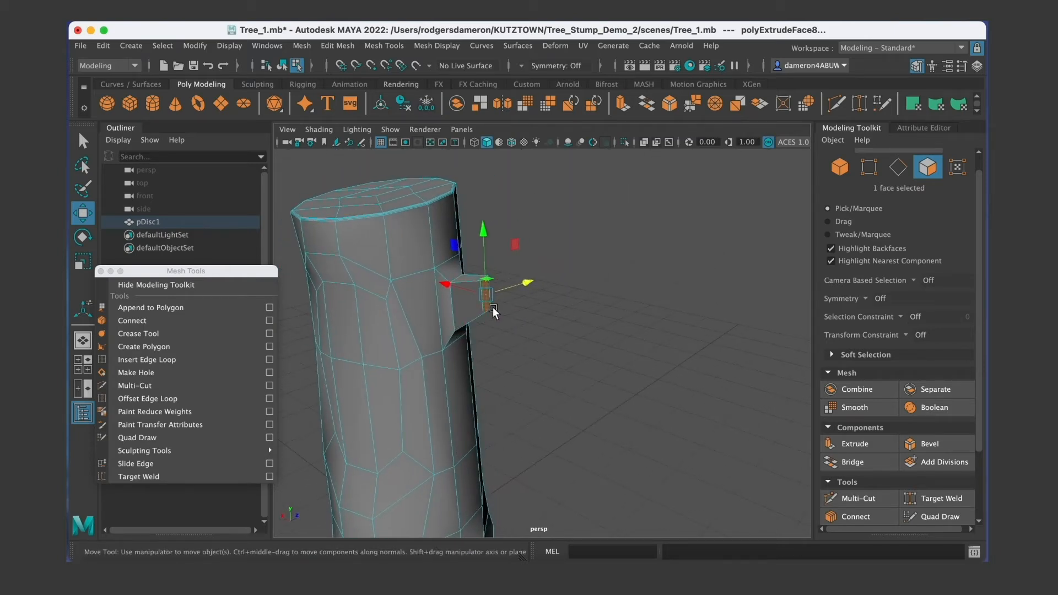
{"action": "left_click_drag", "start_coordinate": [496, 308], "coordinate": [454, 249], "text": "alt"}
{"action": "left_click_drag", "start_coordinate": [485, 283], "coordinate": [456, 230]}
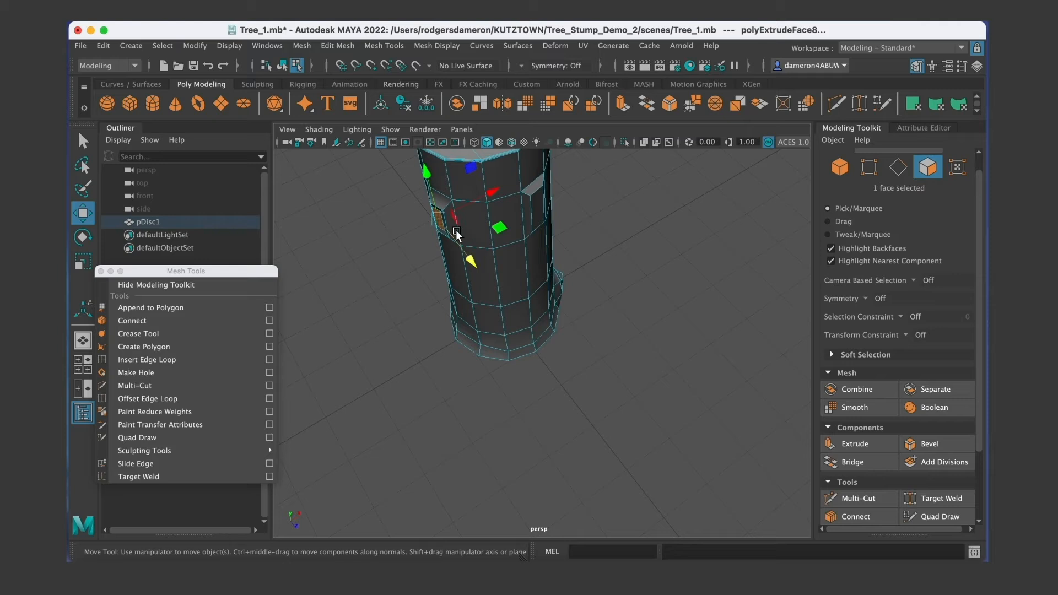
{"action": "left_click_drag", "start_coordinate": [484, 191], "coordinate": [485, 227]}
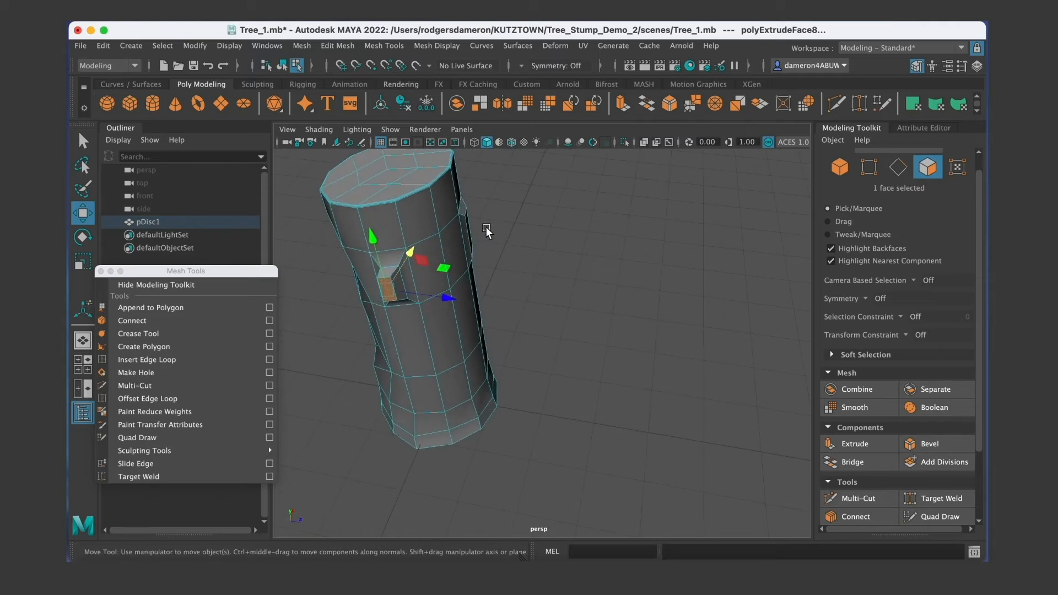
{"action": "key", "text": "f"}
{"action": "right_click_drag", "start_coordinate": [639, 337], "coordinate": [551, 342], "text": "alt"}
{"action": "left_click_drag", "start_coordinate": [551, 342], "coordinate": [552, 325], "text": "alt"}
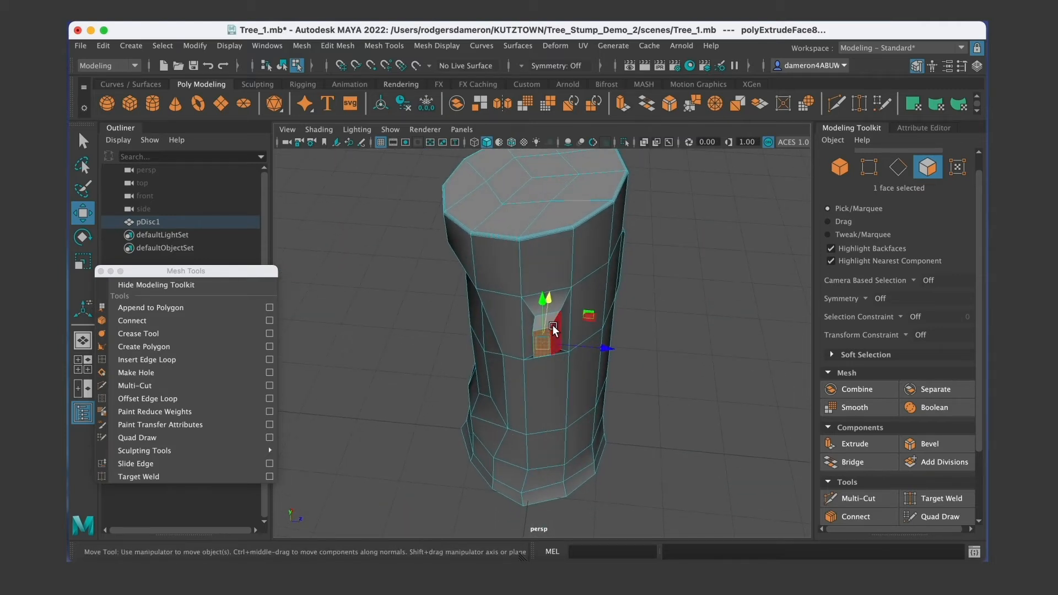
{"action": "left_click_drag", "start_coordinate": [611, 350], "coordinate": [616, 349]}
{"action": "left_click_drag", "start_coordinate": [551, 370], "coordinate": [602, 368], "text": "alt"}
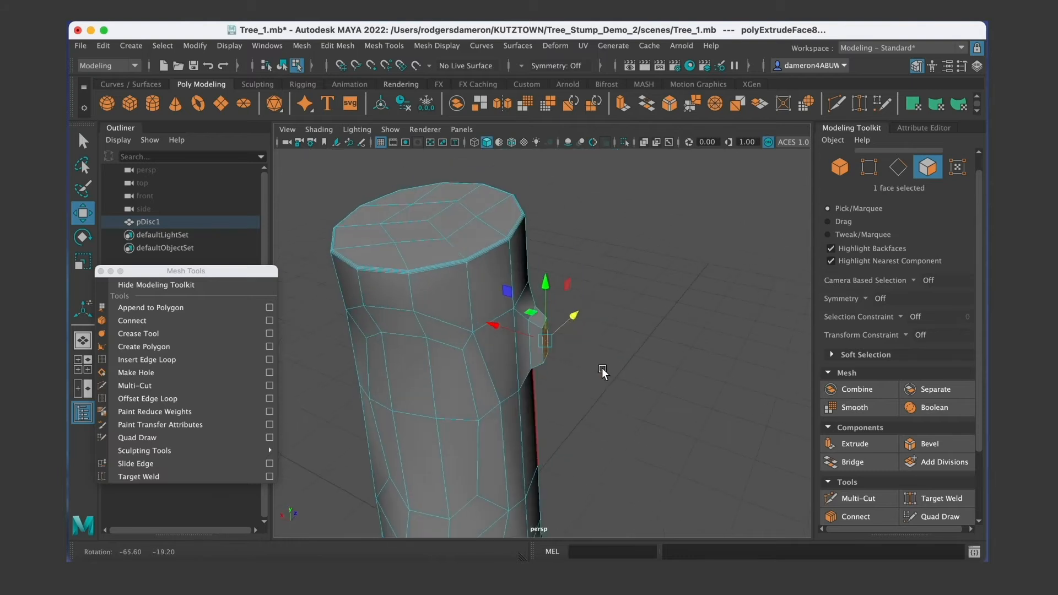
{"action": "middle_click_drag", "start_coordinate": [602, 368], "coordinate": [556, 366], "text": "alt"}
{"action": "mouse_move", "coordinate": [475, 357]}
{"action": "left_mouse_down", "text": "alt"}
{"action": "mouse_move", "coordinate": [494, 328]}
{"action": "mouse_move", "coordinate": [499, 349]}
{"action": "mouse_move", "coordinate": [484, 338]}
{"action": "left_mouse_up", "text": "alt"}
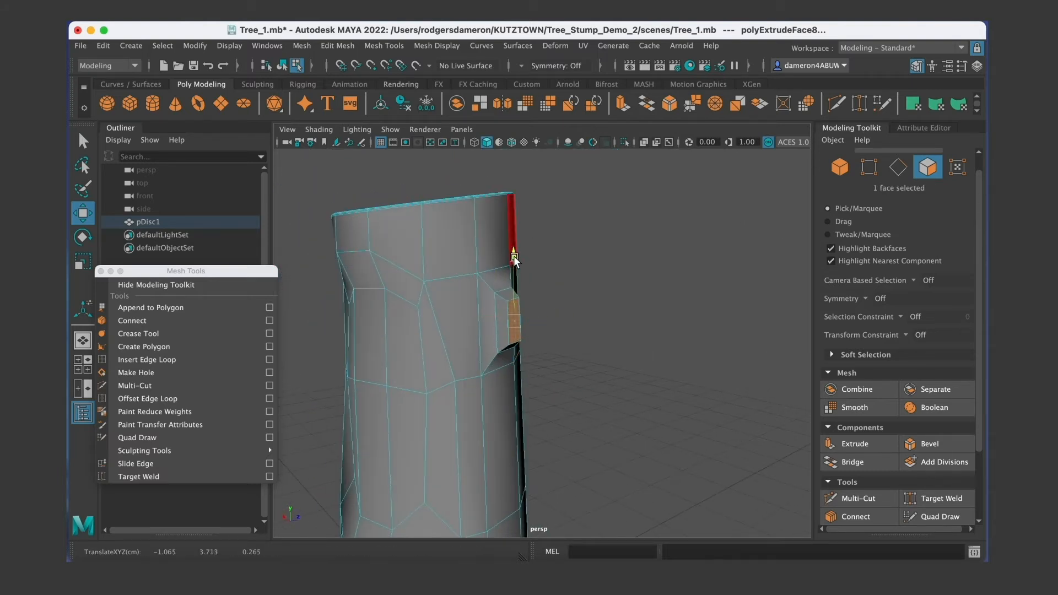
{"action": "left_click_drag", "start_coordinate": [516, 287], "coordinate": [458, 332], "text": "alt"}
Extrude the stub's end face outward to a local translate Z of 0.355 and taper it slightly.
{"action": "key", "text": "f"}
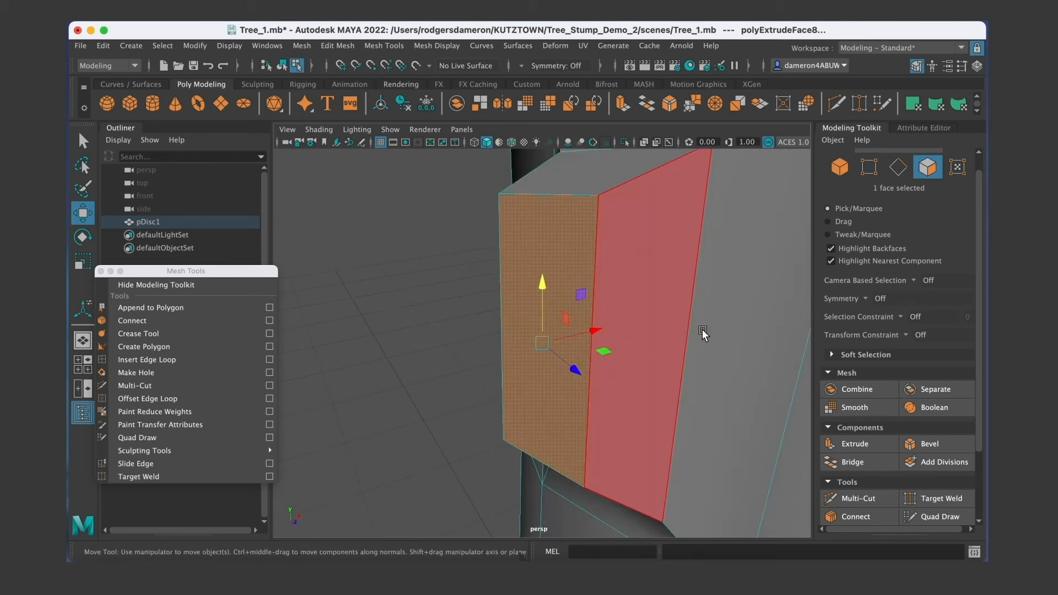
{"action": "right_click_drag", "start_coordinate": [699, 335], "coordinate": [490, 345], "text": "alt"}
{"action": "left_click_drag", "start_coordinate": [489, 345], "coordinate": [562, 340], "text": "alt"}
{"action": "right_click_drag", "start_coordinate": [562, 339], "coordinate": [595, 331], "text": "alt"}
{"action": "left_click_drag", "start_coordinate": [596, 331], "coordinate": [524, 324], "text": "alt"}
{"action": "left_click", "coordinate": [855, 444]}
{"action": "left_click_drag", "start_coordinate": [474, 367], "coordinate": [550, 322], "text": "alt"}
{"action": "left_click_drag", "start_coordinate": [490, 249], "coordinate": [493, 268]}
{"action": "left_click_drag", "start_coordinate": [545, 334], "coordinate": [525, 312], "text": "alt"}
{"action": "left_click_drag", "start_coordinate": [502, 271], "coordinate": [455, 325], "text": "alt"}
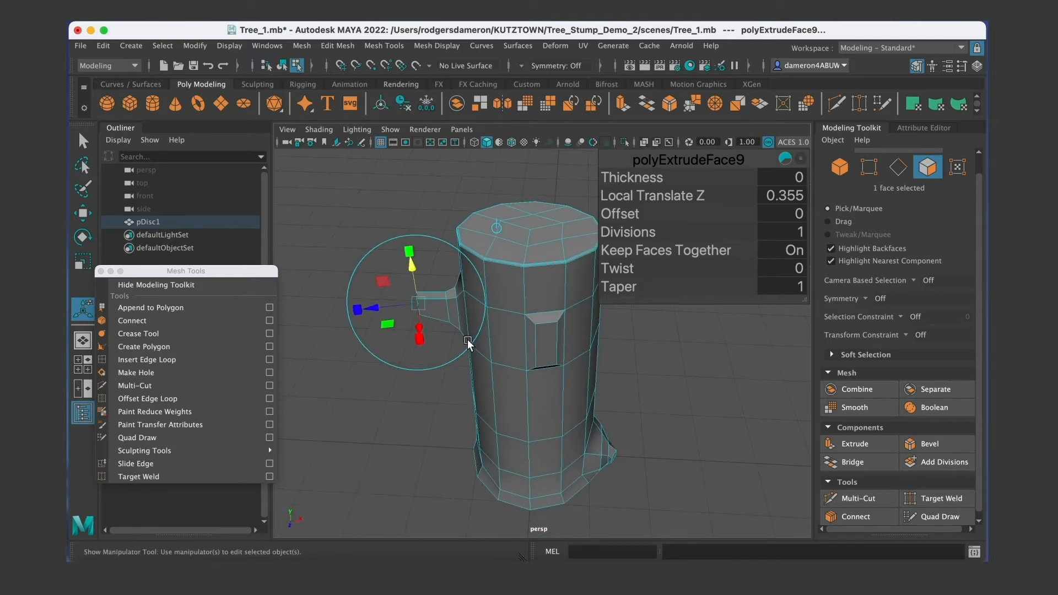
Extrude the branch's end face further out with the Move tool and raise it slightly.
{"action": "key", "text": "q"}
{"action": "key", "text": "w"}
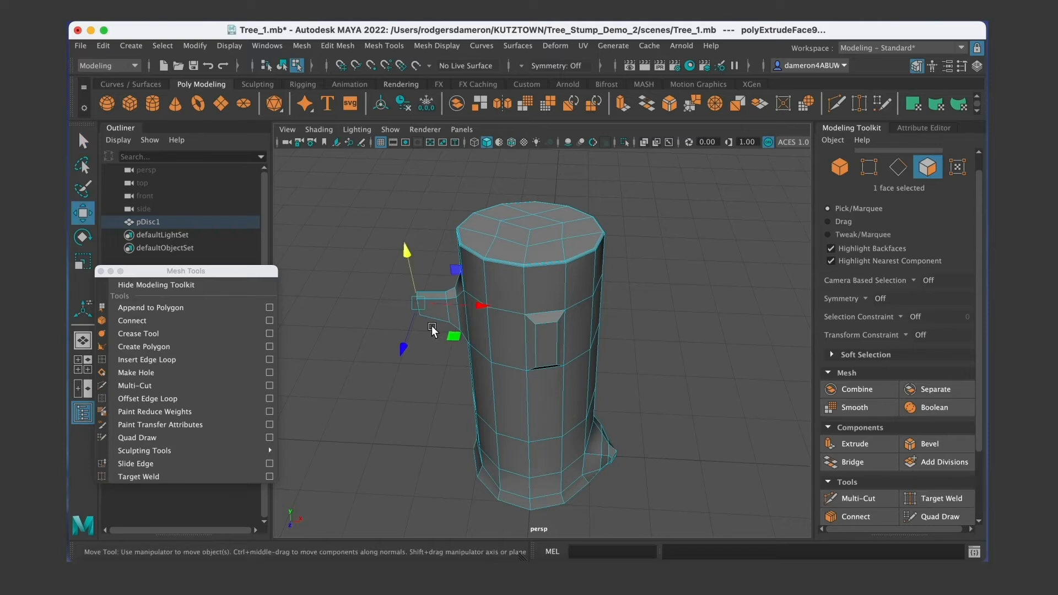
{"action": "left_click_drag", "start_coordinate": [478, 307], "coordinate": [472, 342], "text": "shift"}
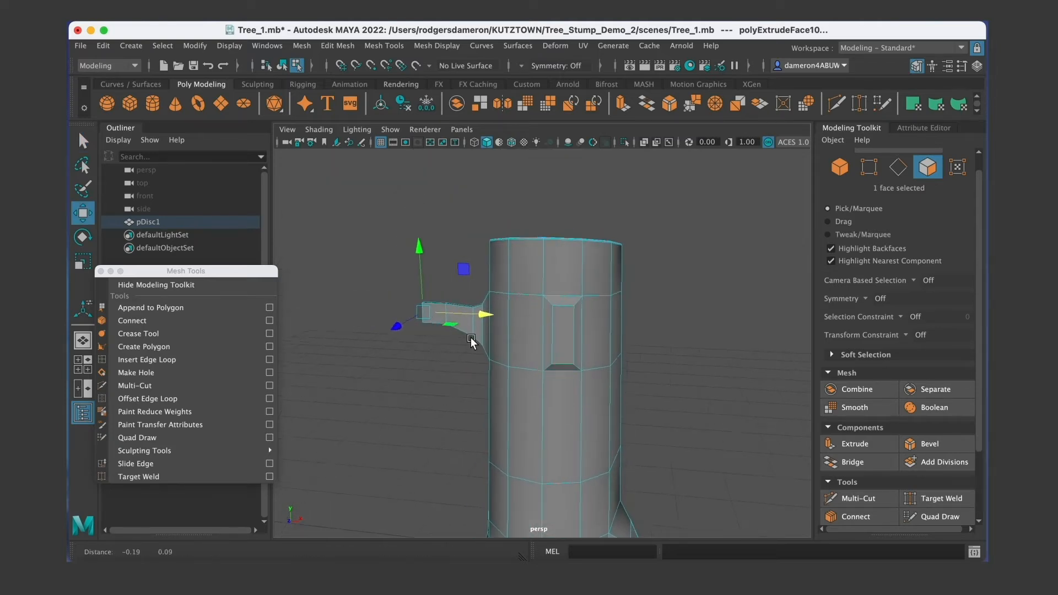
{"action": "middle_click_drag", "start_coordinate": [472, 342], "coordinate": [505, 333], "text": "alt"}
{"action": "scroll", "coordinate": [505, 332], "scroll_direction": "up", "scroll_amount": 3}
{"action": "left_click_drag", "start_coordinate": [417, 257], "coordinate": [417, 246]}
Scale down the end face of the branch to narrow its tip.
{"action": "left_click_drag", "start_coordinate": [435, 307], "coordinate": [556, 309], "text": "alt"}
{"action": "middle_click_drag", "start_coordinate": [595, 334], "coordinate": [541, 296], "text": "alt"}
{"action": "left_click_drag", "start_coordinate": [541, 298], "coordinate": [645, 335], "text": "alt"}
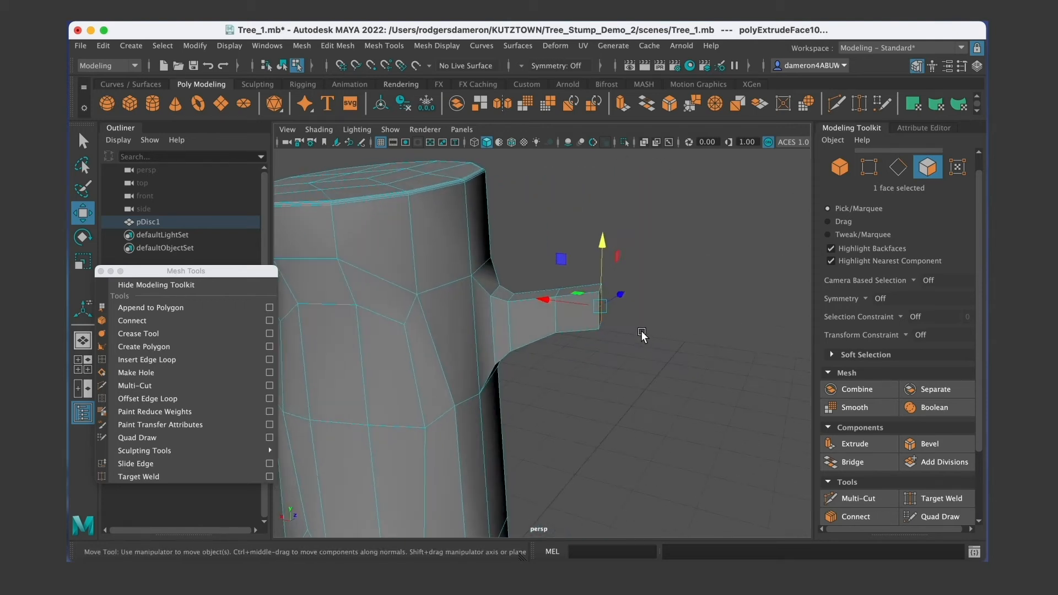
{"action": "key", "text": "r"}
{"action": "left_click_drag", "start_coordinate": [601, 255], "coordinate": [531, 333]}
{"action": "key", "text": "w"}
Extrude the top face of the branch's last segment upward and shift it outward to form a side twig.
{"action": "key", "text": "q"}
{"action": "right_click_drag", "start_coordinate": [485, 322], "coordinate": [489, 256]}
{"action": "left_click", "coordinate": [485, 322]}
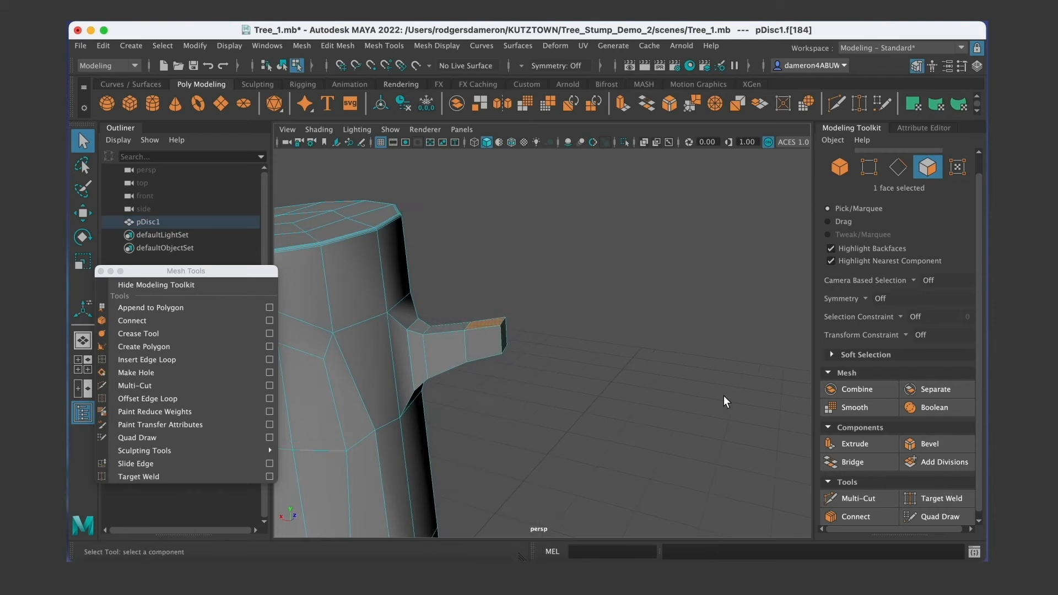
{"action": "left_click", "coordinate": [852, 444]}
{"action": "middle_click_drag", "start_coordinate": [561, 363], "coordinate": [566, 379], "text": "alt"}
{"action": "left_click_drag", "start_coordinate": [476, 298], "coordinate": [468, 275]}
{"action": "left_click_drag", "start_coordinate": [452, 323], "coordinate": [473, 317]}
{"action": "left_click_drag", "start_coordinate": [492, 278], "coordinate": [491, 276]}
Scale the twig's end face smaller and rotate it to tilt the tip.
{"action": "key", "text": "r"}
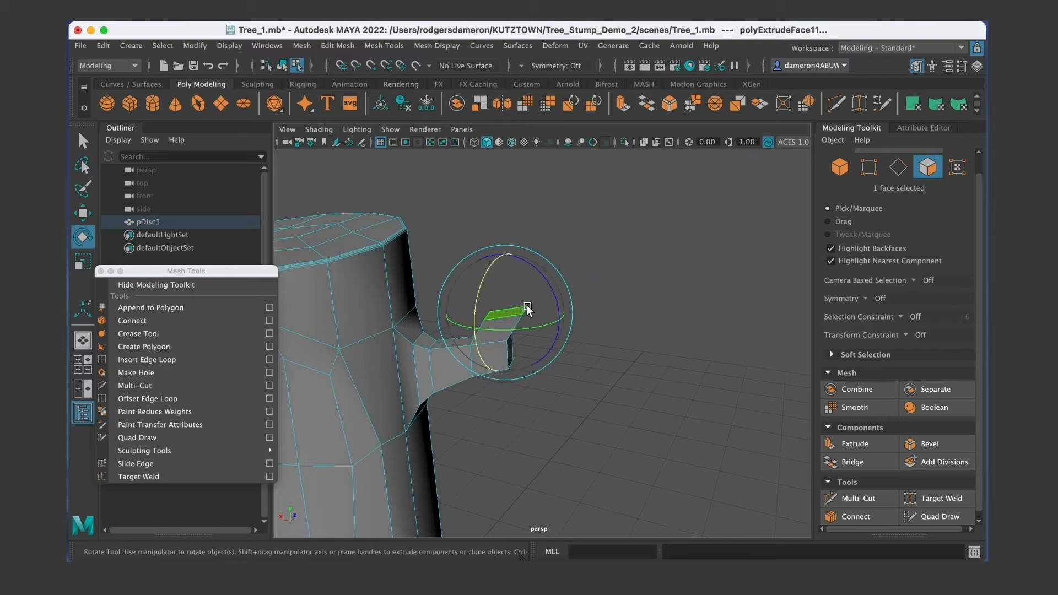
{"action": "mouse_move", "coordinate": [506, 318]}
{"action": "left_mouse_down"}
{"action": "mouse_move", "coordinate": [493, 312]}
{"action": "mouse_move", "coordinate": [501, 309]}
{"action": "left_mouse_up"}
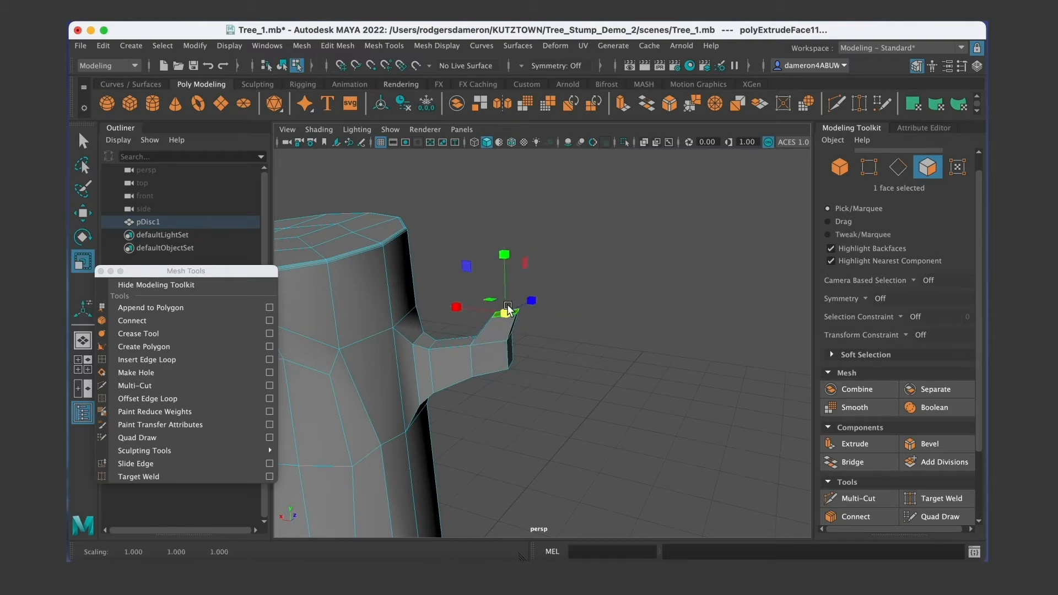
{"action": "key", "text": "e"}
{"action": "left_click_drag", "start_coordinate": [531, 264], "coordinate": [542, 275]}
{"action": "middle_click_drag", "start_coordinate": [529, 345], "coordinate": [507, 372], "text": "alt"}
{"action": "key", "text": "q"}
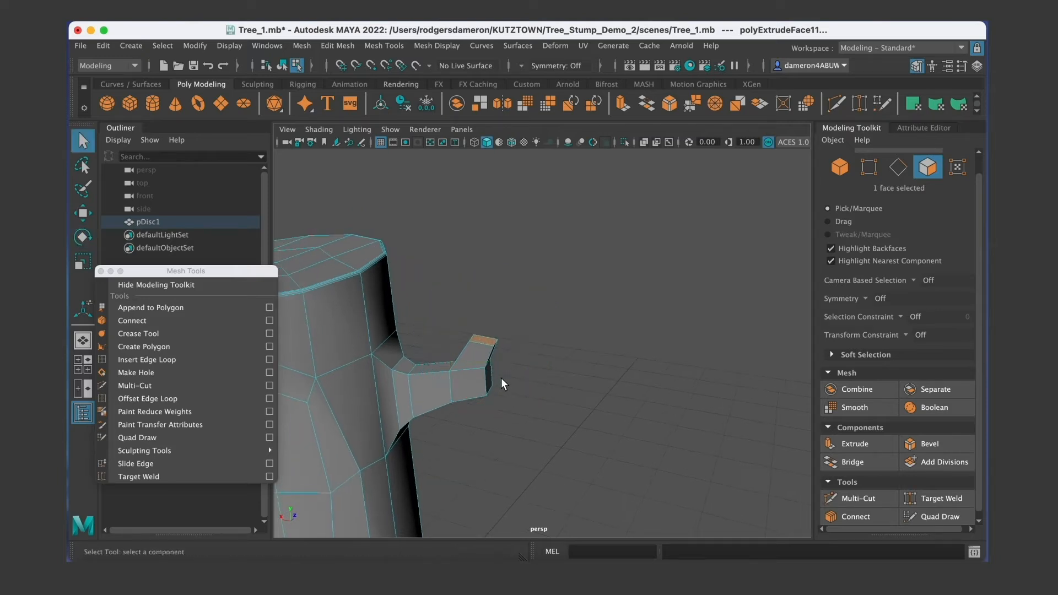
Check the branch in the smoothed preview, return to the unsmoothed display in object mode and deselect the trunk.
{"action": "scroll", "coordinate": [503, 378], "scroll_direction": "up", "scroll_amount": 10}
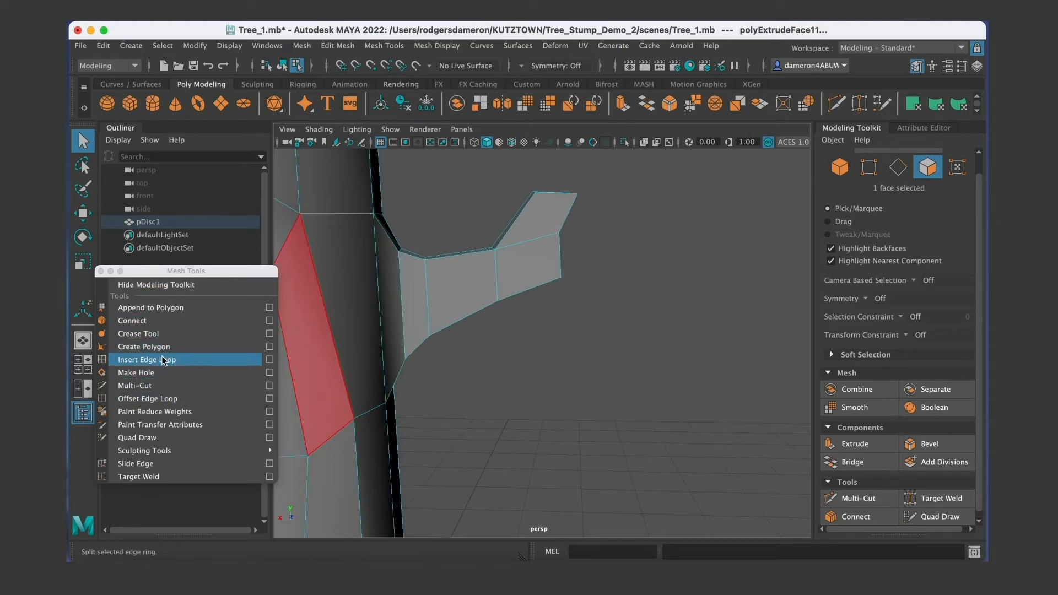
{"action": "left_click_drag", "start_coordinate": [499, 253], "coordinate": [548, 296], "text": "alt"}
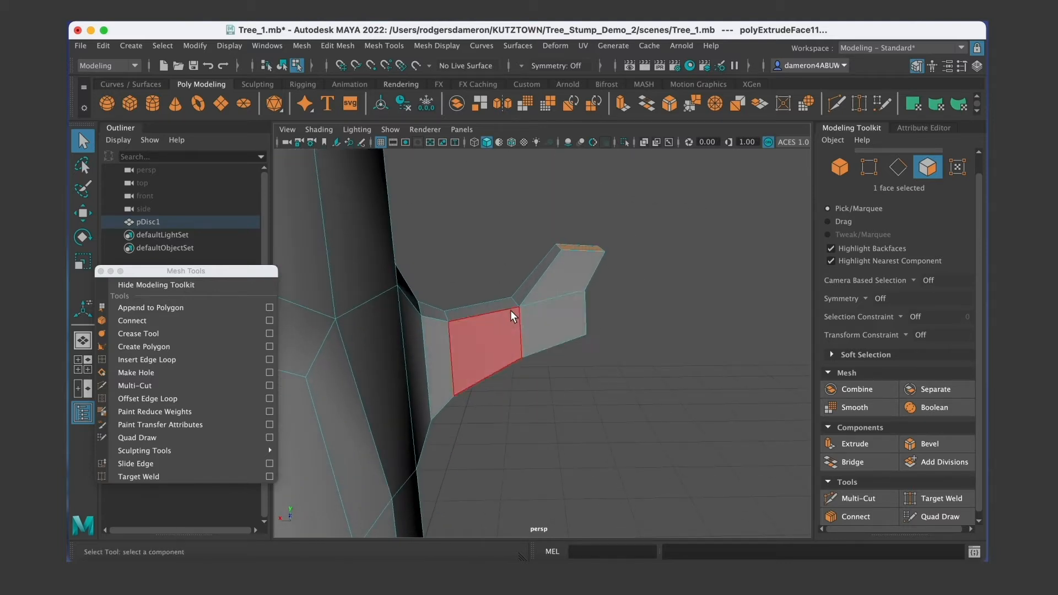
{"action": "right_click_drag", "start_coordinate": [503, 219], "coordinate": [563, 202]}
{"action": "left_click_drag", "start_coordinate": [590, 314], "coordinate": [531, 358], "text": "alt"}
{"action": "key", "text": "3"}
{"action": "key", "text": "1"}
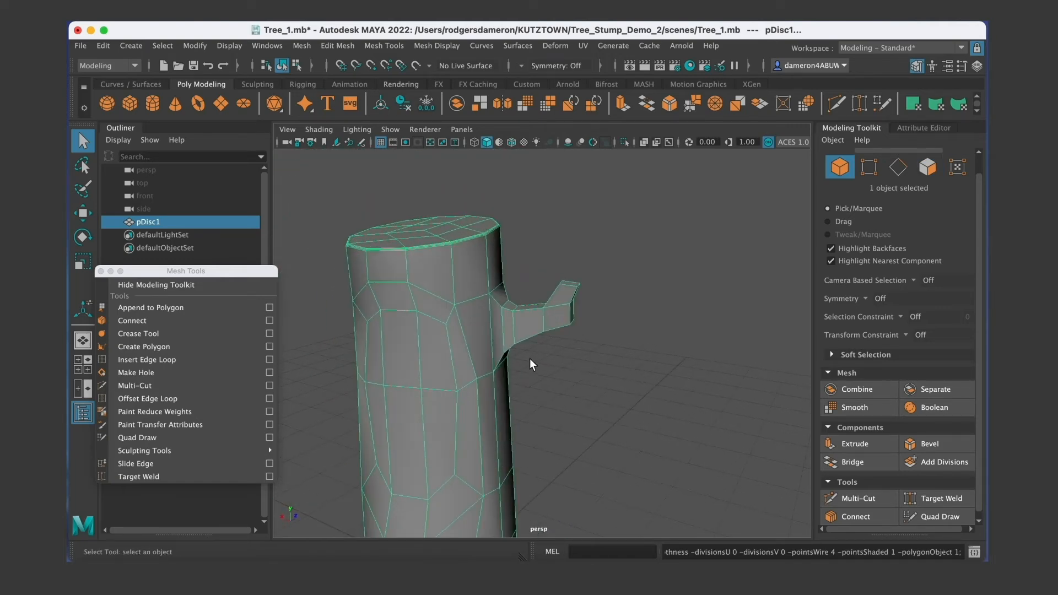
{"action": "left_click", "coordinate": [546, 361]}
Insert an edge loop around the branch just before the twig forks off.
{"action": "scroll", "coordinate": [524, 368], "scroll_direction": "up", "scroll_amount": 6}
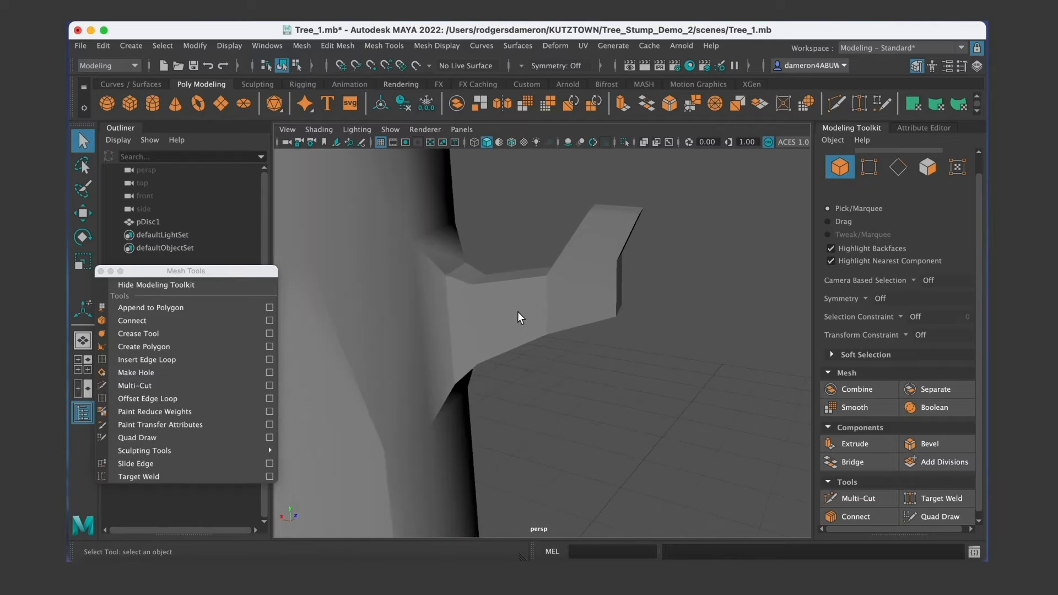
{"action": "left_click", "coordinate": [520, 312]}
{"action": "left_click_drag", "start_coordinate": [518, 315], "coordinate": [478, 315], "text": "alt"}
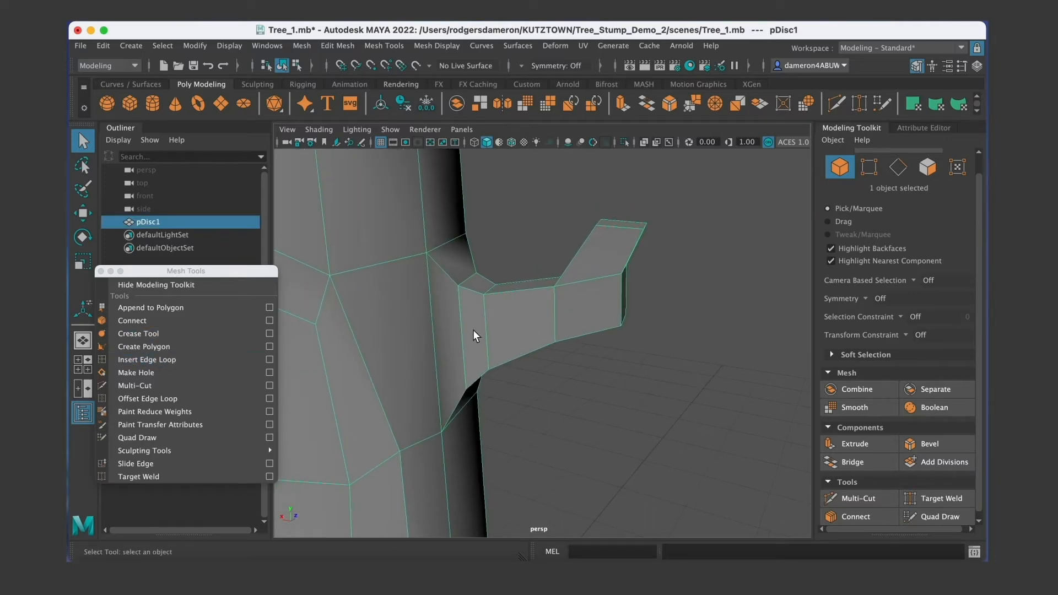
{"action": "left_click", "coordinate": [141, 358]}
{"action": "left_click_drag", "start_coordinate": [521, 291], "coordinate": [507, 317]}
{"action": "key", "text": "r"}
{"action": "key", "text": "q"}
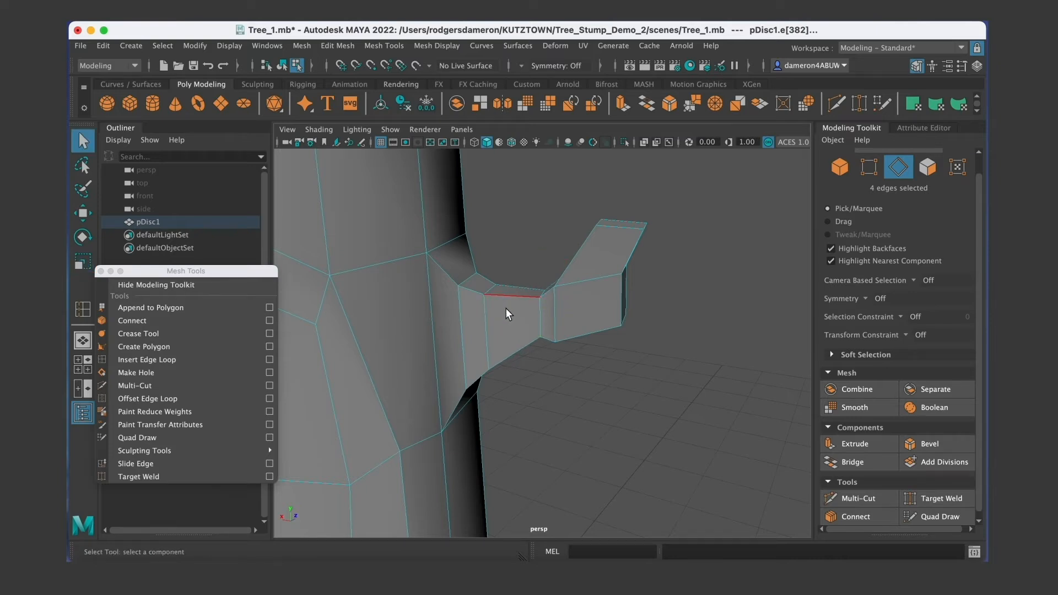
Insert an edge loop that runs around the trunk at branch height and lengthwise along the branch.
{"action": "left_click", "coordinate": [137, 360]}
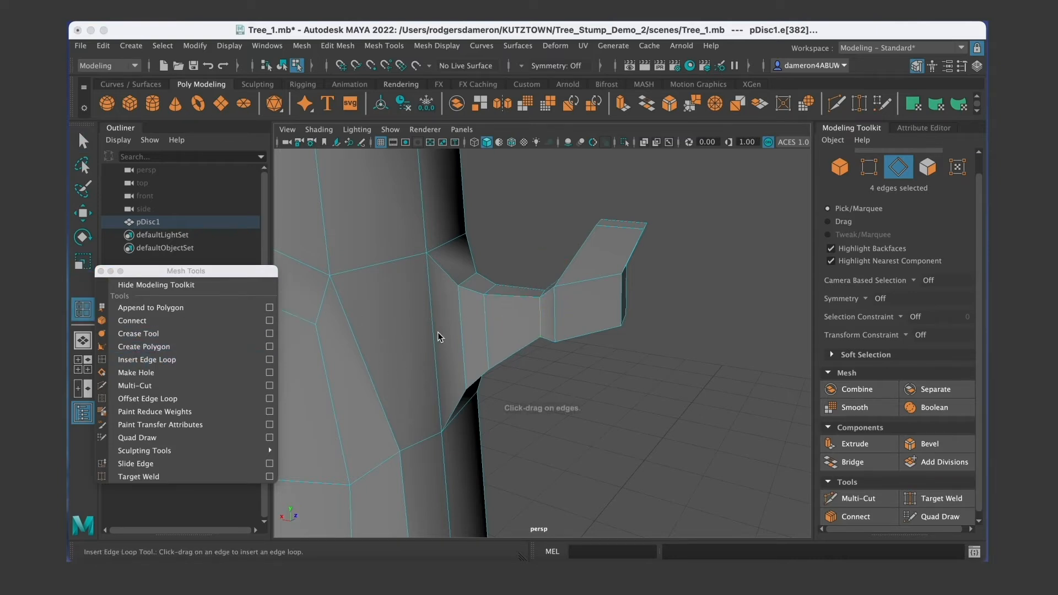
{"action": "left_click", "coordinate": [499, 295]}
{"action": "mouse_move", "coordinate": [553, 332]}
{"action": "left_mouse_down", "text": "alt"}
{"action": "mouse_move", "coordinate": [609, 327]}
{"action": "mouse_move", "coordinate": [544, 331]}
{"action": "left_mouse_up", "text": "alt"}
{"action": "scroll", "coordinate": [544, 332], "scroll_direction": "down", "scroll_amount": 6}
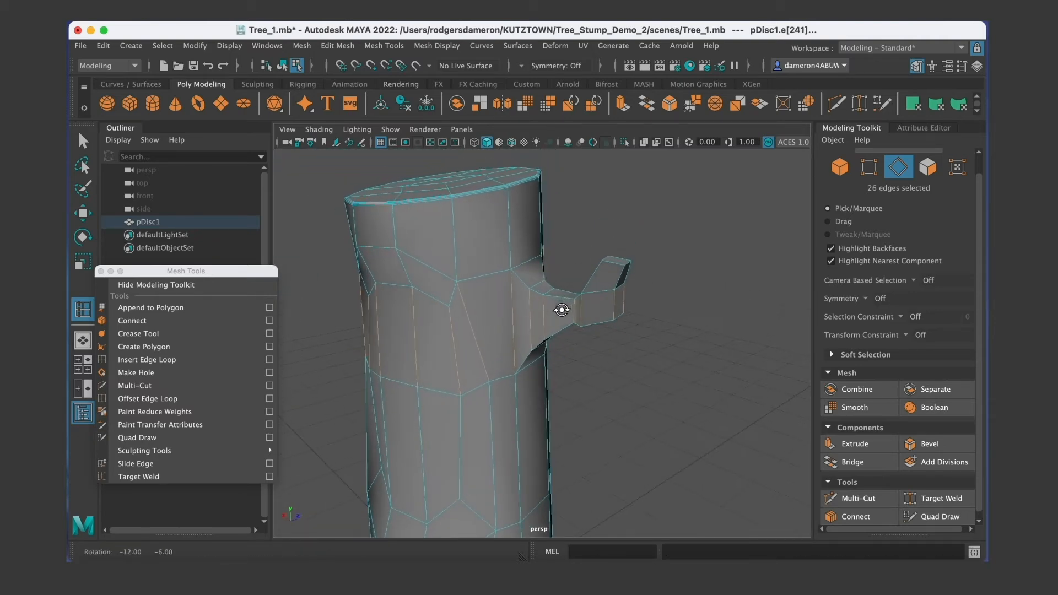
{"action": "left_click_drag", "start_coordinate": [602, 314], "coordinate": [535, 353], "text": "alt"}
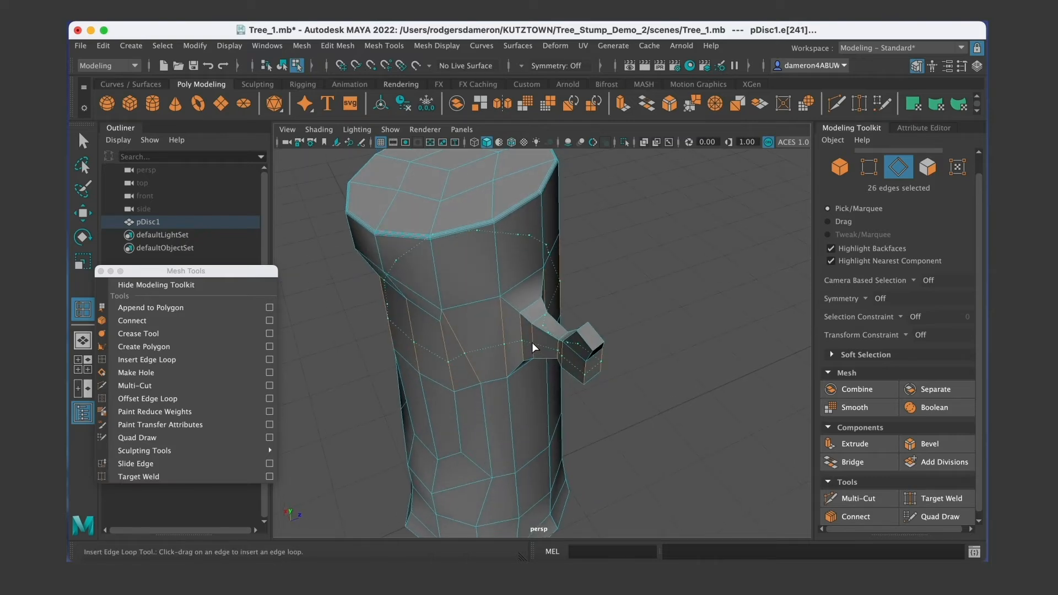
{"action": "left_click_drag", "start_coordinate": [531, 342], "coordinate": [495, 360], "text": "alt"}
{"action": "left_click_drag", "start_coordinate": [508, 365], "coordinate": [518, 365], "text": "alt"}
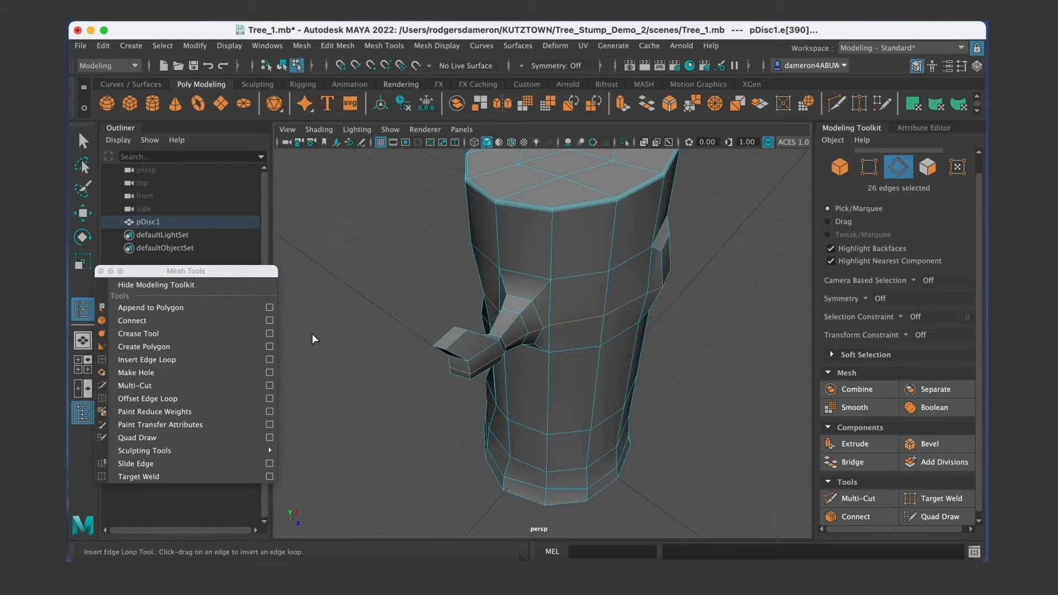
Review the Insert Edge Loop tool's settings and close them.
{"action": "left_click", "coordinate": [269, 360]}
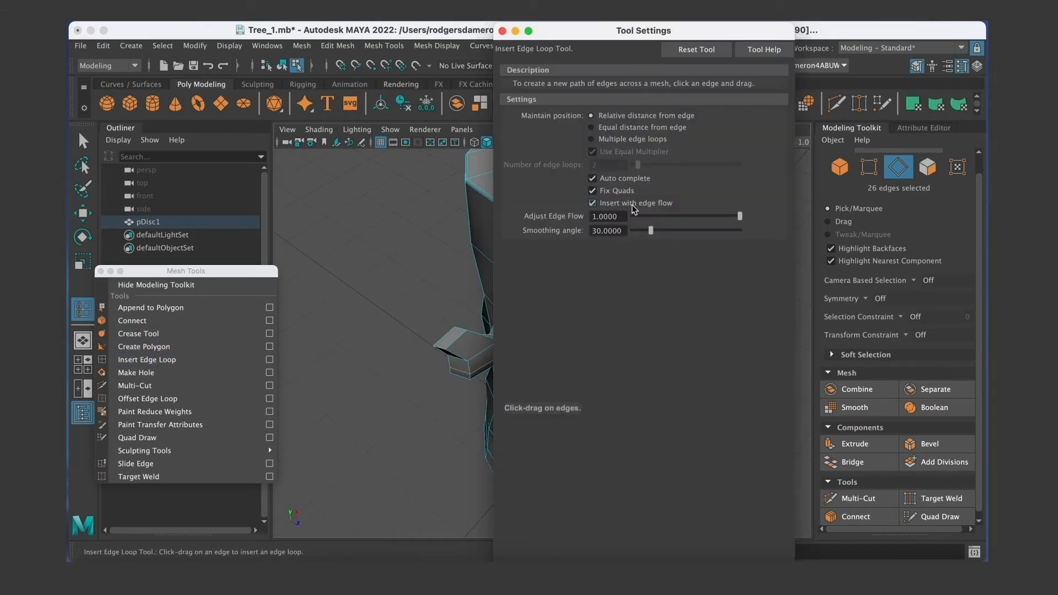
{"action": "left_click", "coordinate": [502, 30]}
{"action": "left_click_drag", "start_coordinate": [531, 265], "coordinate": [576, 299], "text": "alt"}
{"action": "left_click_drag", "start_coordinate": [577, 358], "coordinate": [511, 332], "text": "alt"}
Extrude one of the end faces of the main branch outward to form a twig.
{"action": "key", "text": "q"}
{"action": "right_click_drag", "start_coordinate": [498, 218], "coordinate": [498, 250]}
{"action": "left_click", "coordinate": [498, 339]}
{"action": "left_click_drag", "start_coordinate": [498, 348], "coordinate": [454, 353], "text": "alt"}
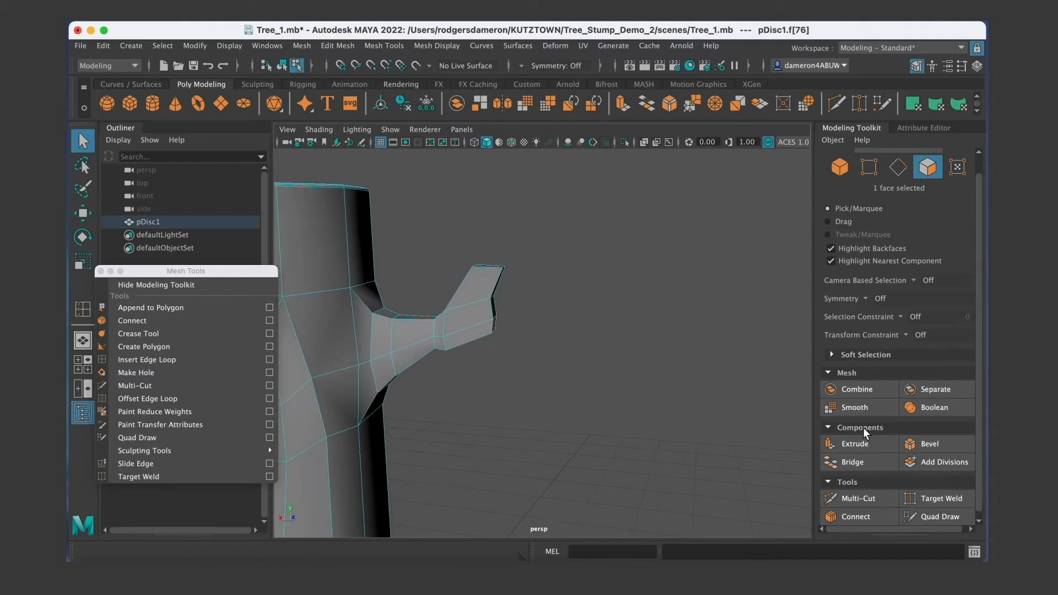
{"action": "left_click", "coordinate": [855, 444]}
{"action": "left_click_drag", "start_coordinate": [545, 335], "coordinate": [520, 327]}
Extrude the neighbouring end face of the branch outward as another twig and raise its tip.
{"action": "key", "text": "q"}
{"action": "left_click", "coordinate": [494, 309]}
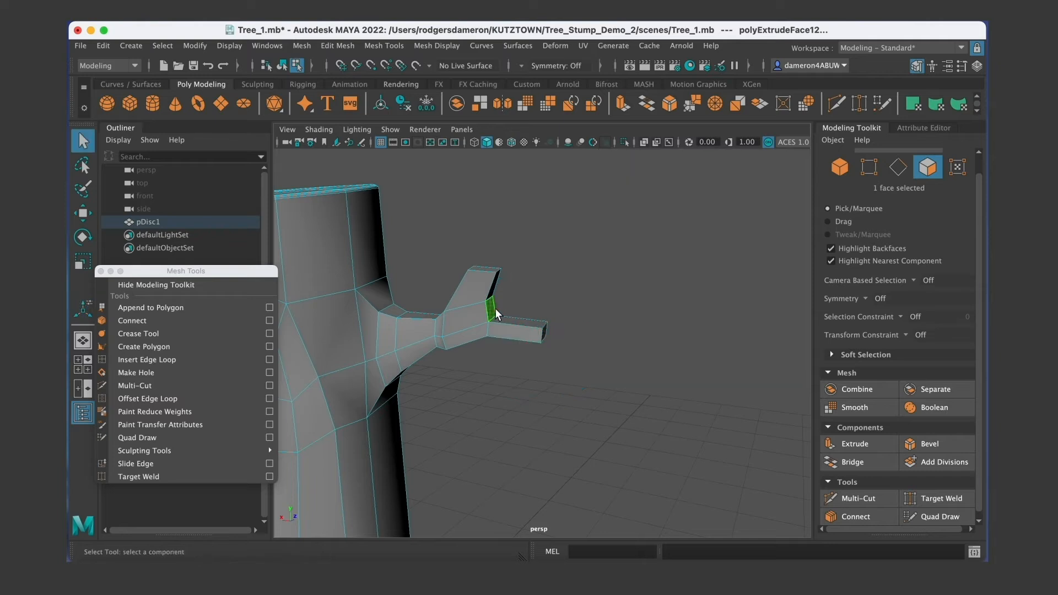
{"action": "left_click", "coordinate": [495, 309]}
{"action": "key", "text": "w"}
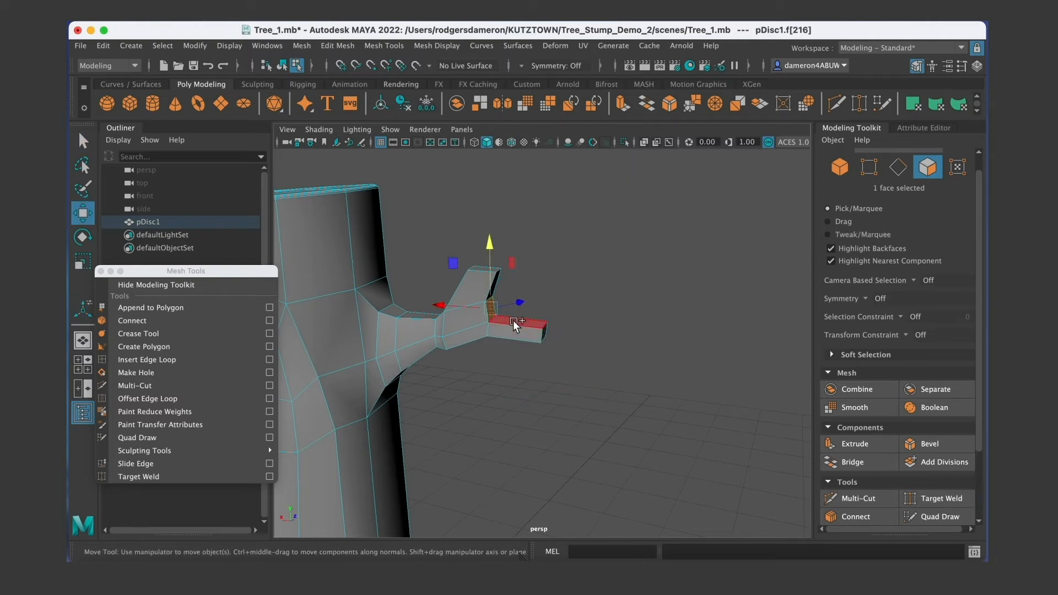
{"action": "left_click_drag", "start_coordinate": [446, 303], "coordinate": [477, 309], "text": "shift"}
{"action": "left_click_drag", "start_coordinate": [528, 242], "coordinate": [525, 223]}
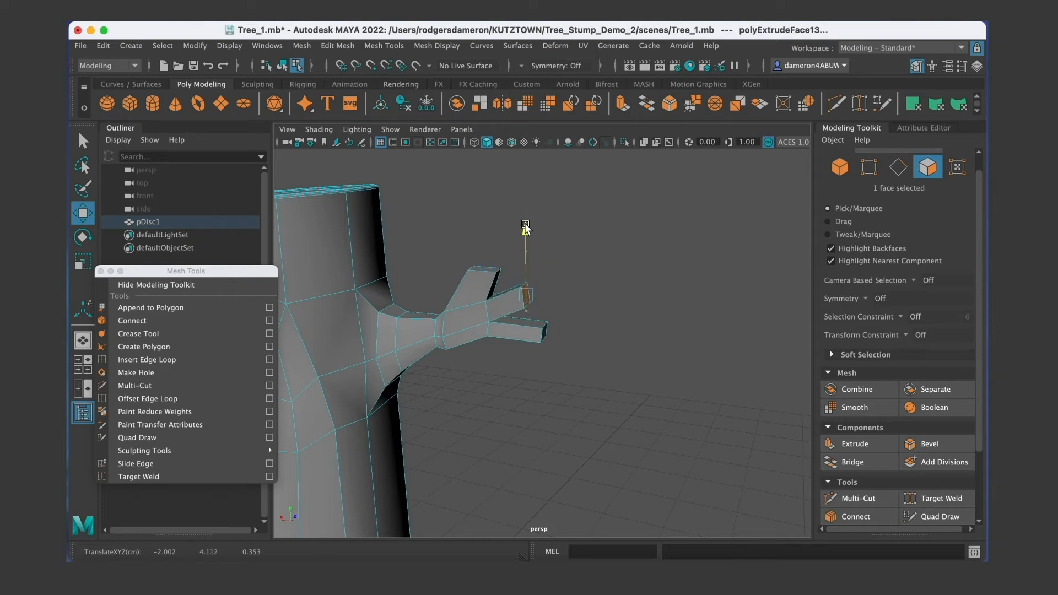
Reposition the new twig's end face farther outward, higher and sideways so the twigs spread apart.
{"action": "left_click", "coordinate": [468, 294]}
{"action": "left_click_drag", "start_coordinate": [474, 295], "coordinate": [499, 290]}
{"action": "left_click_drag", "start_coordinate": [566, 234], "coordinate": [561, 220]}
{"action": "left_click_drag", "start_coordinate": [539, 348], "coordinate": [457, 347], "text": "alt"}
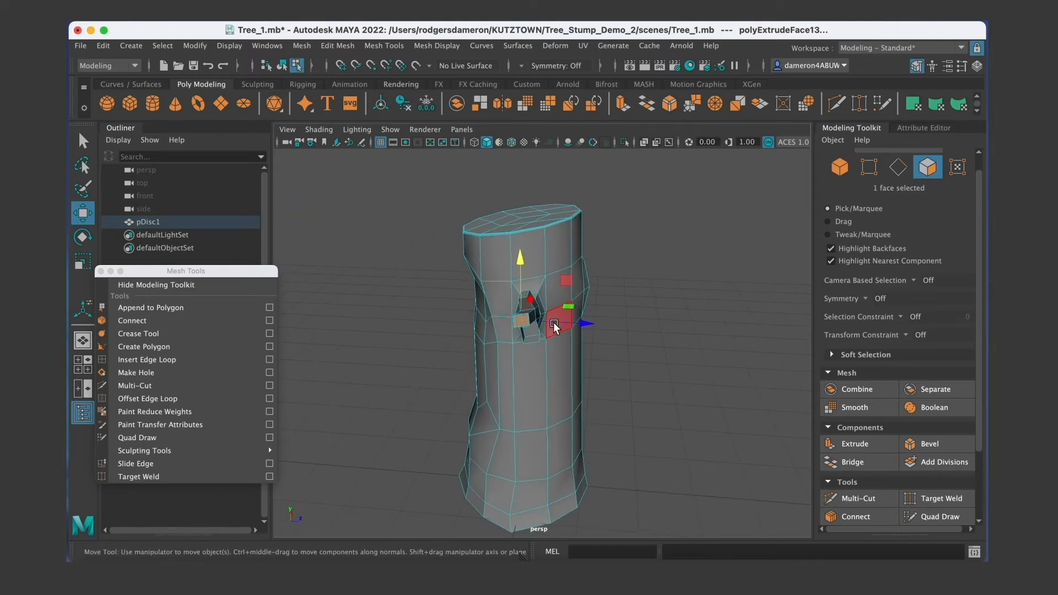
{"action": "left_click_drag", "start_coordinate": [583, 324], "coordinate": [606, 343]}
{"action": "left_click", "coordinate": [535, 338]}
{"action": "left_click_drag", "start_coordinate": [560, 389], "coordinate": [595, 358], "text": "alt"}
{"action": "left_click", "coordinate": [518, 304]}
{"action": "left_click_drag", "start_coordinate": [517, 337], "coordinate": [487, 349], "text": "alt"}
{"action": "left_click_drag", "start_coordinate": [567, 288], "coordinate": [522, 304]}
Extrude the raised twig's end face again to lengthen the twig and lift its new tip.
{"action": "key", "text": "q"}
{"action": "right_click_drag", "start_coordinate": [521, 305], "coordinate": [524, 260]}
{"action": "left_click", "coordinate": [553, 288]}
{"action": "left_click_drag", "start_coordinate": [553, 287], "coordinate": [628, 393], "text": "alt"}
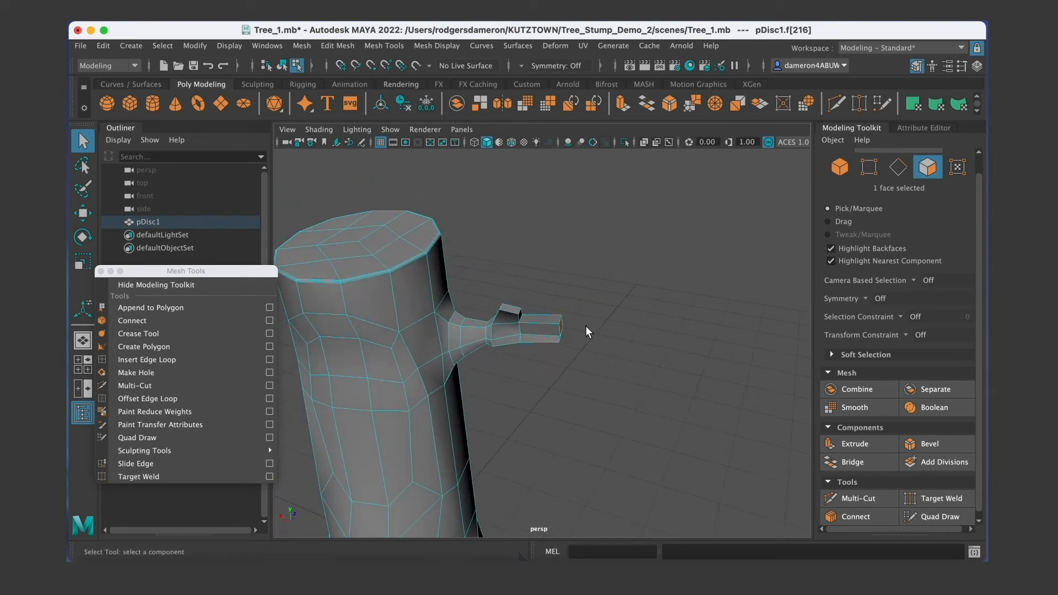
{"action": "key", "text": "w"}
{"action": "key", "text": "ctrl+e"}
{"action": "left_click_drag", "start_coordinate": [501, 313], "coordinate": [556, 317]}
{"action": "left_click_drag", "start_coordinate": [557, 317], "coordinate": [598, 322], "text": "alt"}
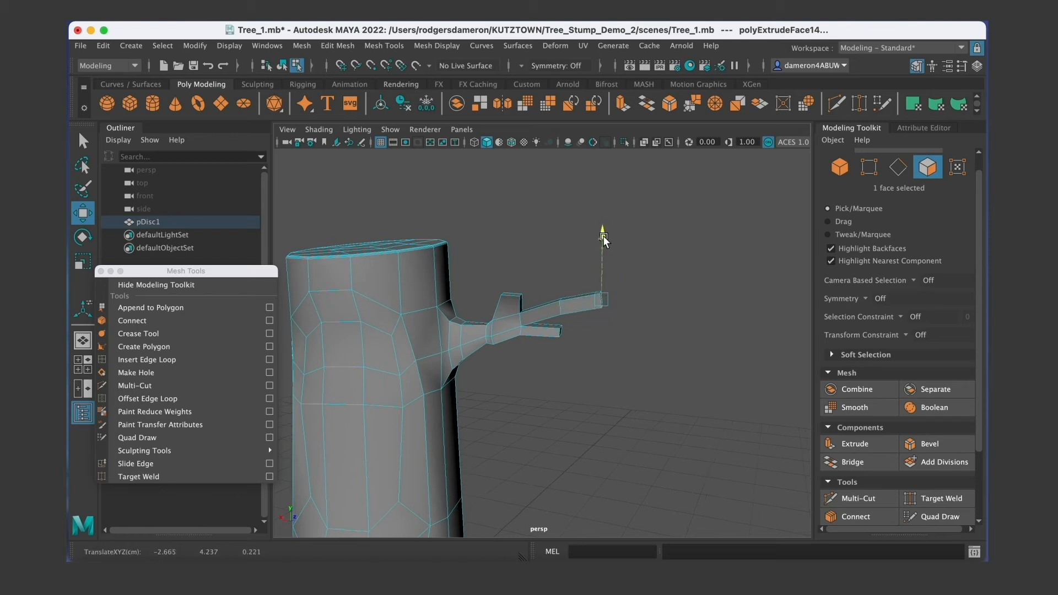
Inspect the forked branch in the smoothed preview in object mode, and return the trunk to the unsmoothed display.
{"action": "left_click_drag", "start_coordinate": [602, 236], "coordinate": [597, 359], "text": "alt"}
{"action": "right_click_drag", "start_coordinate": [597, 359], "coordinate": [480, 378], "text": "alt"}
{"action": "key", "text": "q"}
{"action": "right_click_drag", "start_coordinate": [489, 220], "coordinate": [551, 199]}
{"action": "left_click_drag", "start_coordinate": [549, 323], "coordinate": [552, 322], "text": "alt"}
{"action": "left_click", "coordinate": [595, 413]}
{"action": "left_click_drag", "start_coordinate": [595, 414], "coordinate": [521, 348], "text": "alt"}
{"action": "left_click", "coordinate": [513, 403]}
{"action": "left_click", "coordinate": [576, 416]}
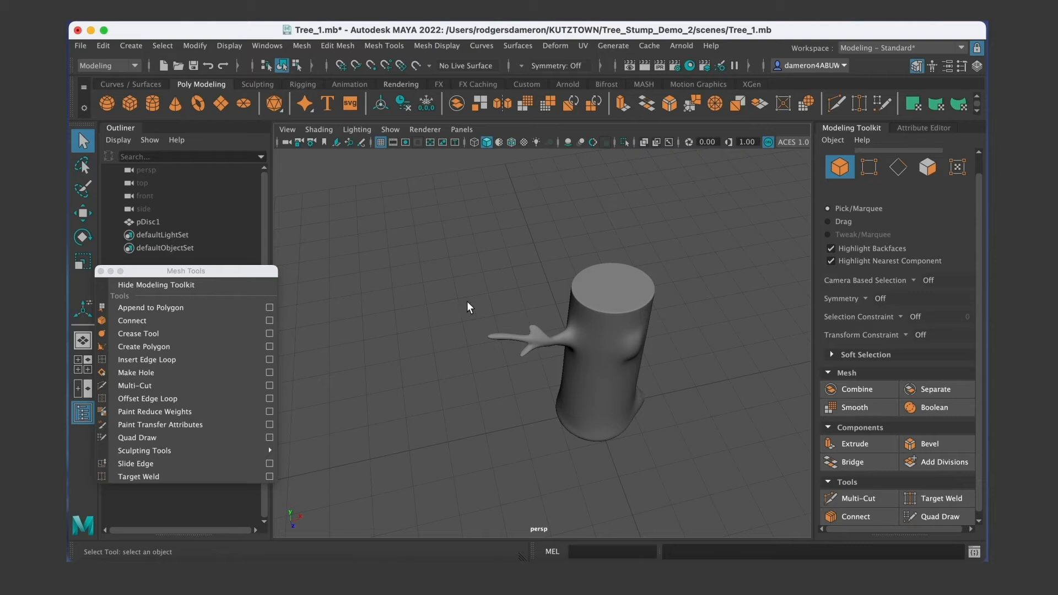
{"action": "left_click_drag", "start_coordinate": [531, 342], "coordinate": [476, 331], "text": "alt"}
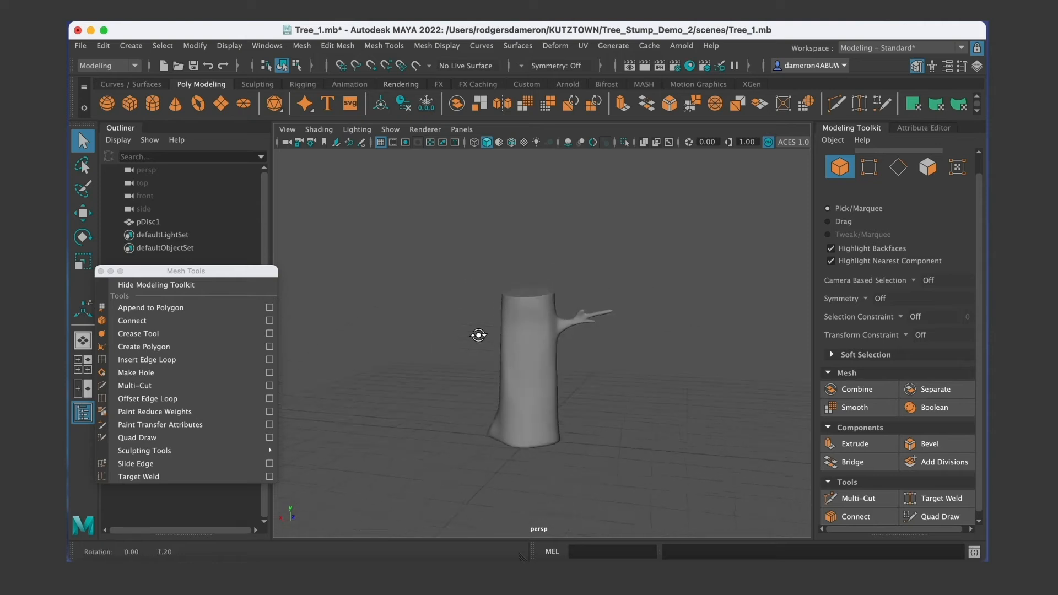
{"action": "left_click", "coordinate": [544, 368]}
{"action": "scroll", "coordinate": [496, 355], "scroll_direction": "up", "scroll_amount": 10}
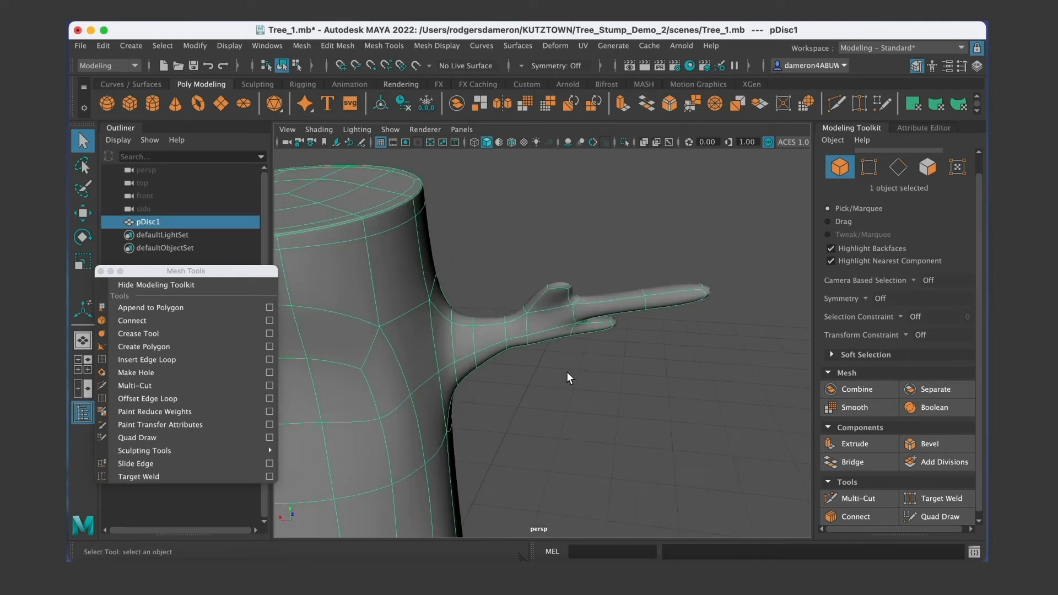
{"action": "key", "text": "1"}
{"action": "left_click_drag", "start_coordinate": [566, 372], "coordinate": [603, 273], "text": "alt"}
{"action": "right_click_drag", "start_coordinate": [580, 282], "coordinate": [581, 256]}
{"action": "left_click_drag", "start_coordinate": [580, 257], "coordinate": [537, 292], "text": "alt"}
{"action": "left_click", "coordinate": [441, 297]}
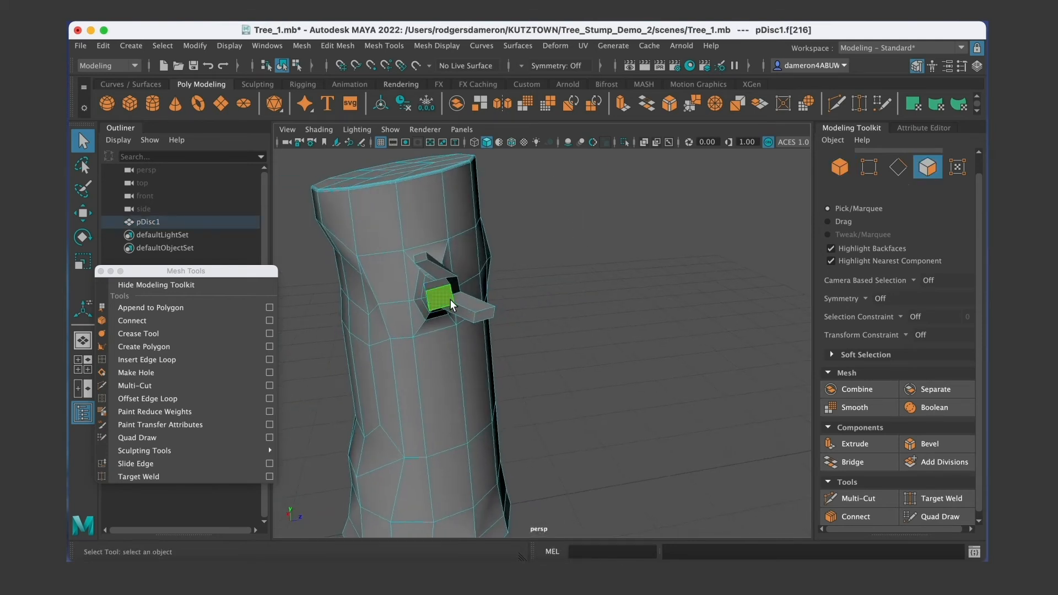
{"action": "key", "text": "r"}
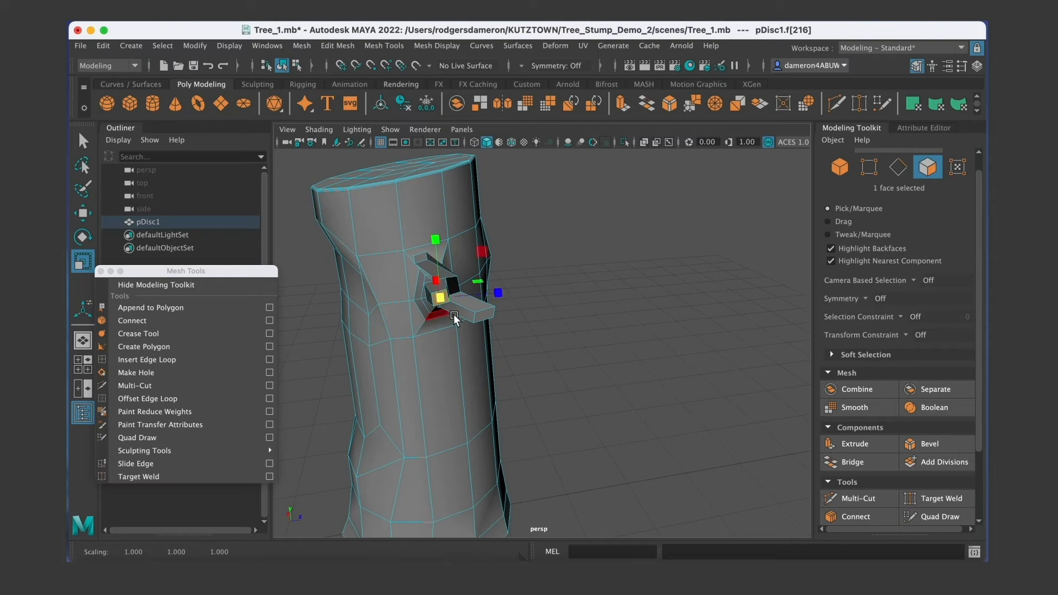
{"action": "left_click", "coordinate": [485, 316]}
{"action": "left_click_drag", "start_coordinate": [479, 316], "coordinate": [455, 311], "text": "alt"}
{"action": "left_click", "coordinate": [463, 317]}
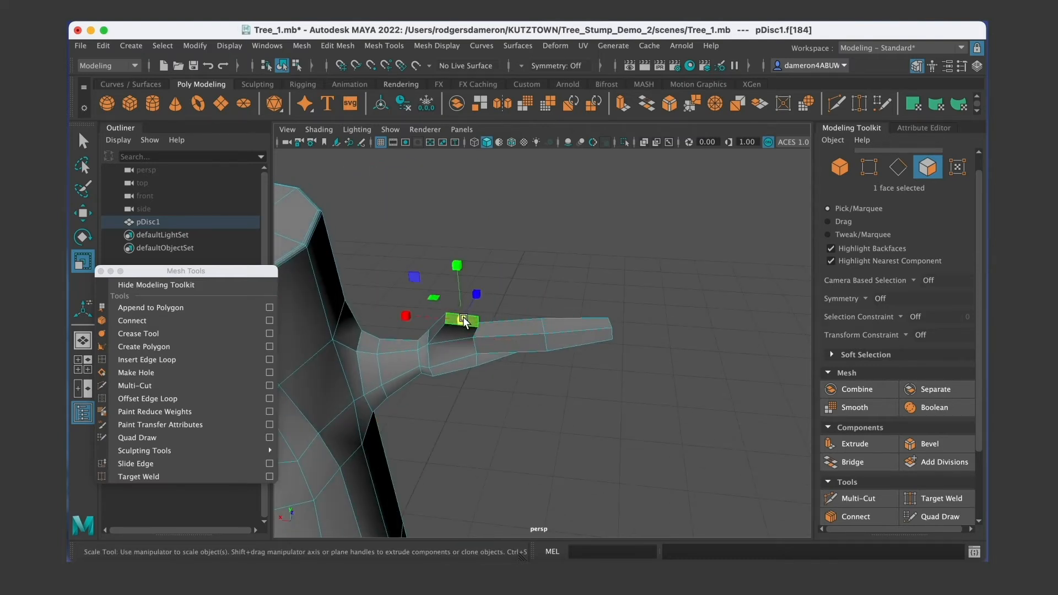
{"action": "key", "text": "w"}
{"action": "left_click_drag", "start_coordinate": [454, 269], "coordinate": [500, 338], "text": "alt"}
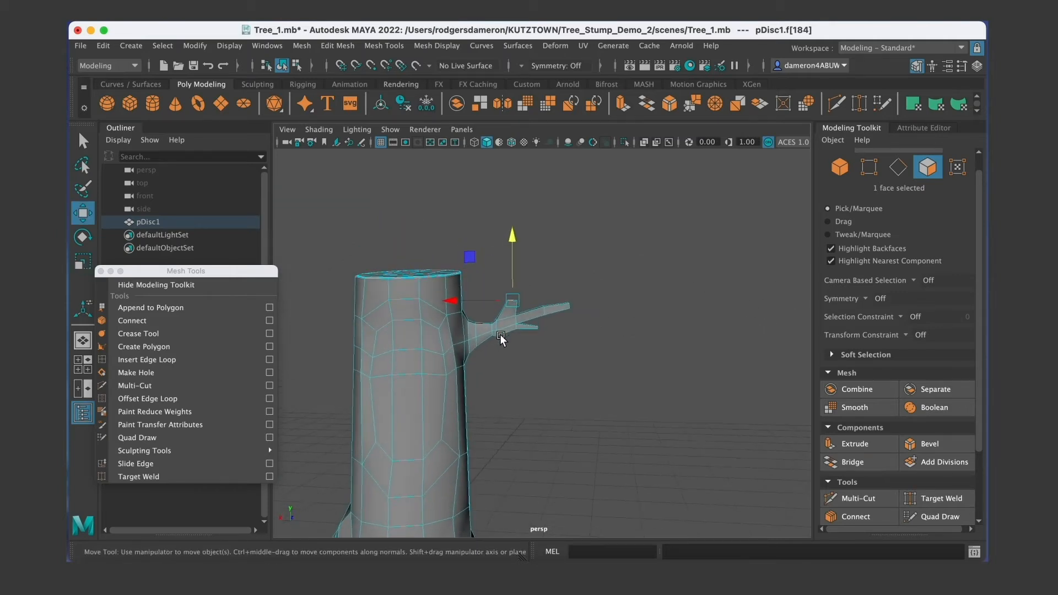
{"action": "right_click_drag", "start_coordinate": [500, 336], "coordinate": [573, 320], "text": "alt"}
{"action": "left_click_drag", "start_coordinate": [573, 320], "coordinate": [490, 331], "text": "alt"}
Extrude the side face on the first segment of the longest twig, undoing the trial scaling.
{"action": "right_click_drag", "start_coordinate": [487, 319], "coordinate": [488, 258]}
{"action": "left_click", "coordinate": [524, 306]}
{"action": "left_click_drag", "start_coordinate": [524, 306], "coordinate": [527, 379], "text": "alt"}
{"action": "left_click", "coordinate": [844, 446]}
{"action": "right_click_drag", "start_coordinate": [526, 379], "coordinate": [549, 354], "text": "alt"}
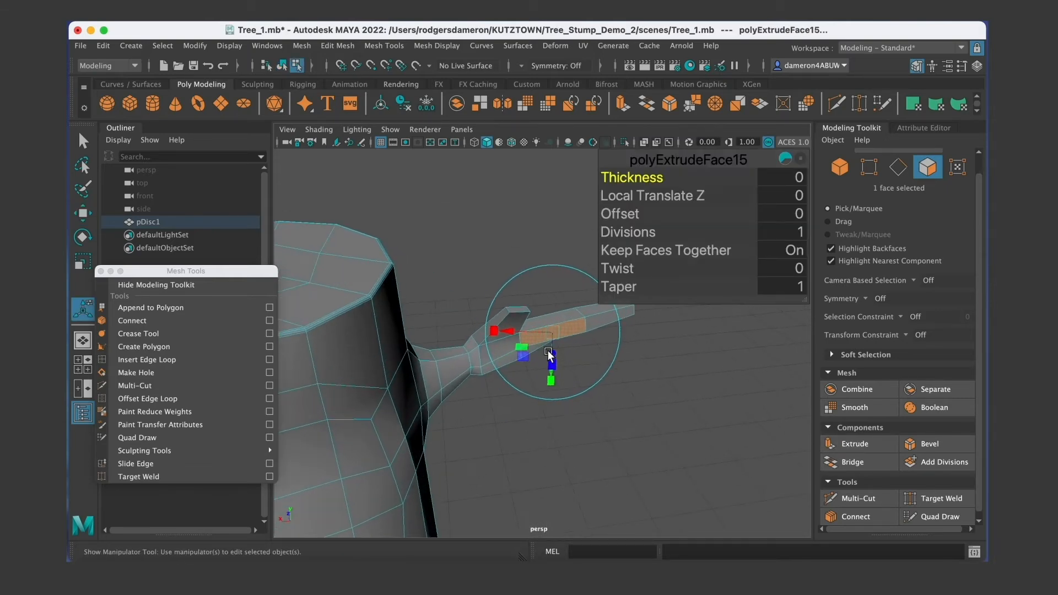
{"action": "left_click_drag", "start_coordinate": [549, 353], "coordinate": [508, 278], "text": "alt"}
{"action": "left_click_drag", "start_coordinate": [495, 322], "coordinate": [514, 323]}
{"action": "key", "text": "super+z"}
Scale the extruded side face down in length and height to inset it within the twig's side.
{"action": "left_click_drag", "start_coordinate": [543, 363], "coordinate": [437, 343], "text": "alt"}
{"action": "right_click_drag", "start_coordinate": [437, 344], "coordinate": [484, 350], "text": "alt"}
{"action": "left_click_drag", "start_coordinate": [368, 321], "coordinate": [389, 321]}
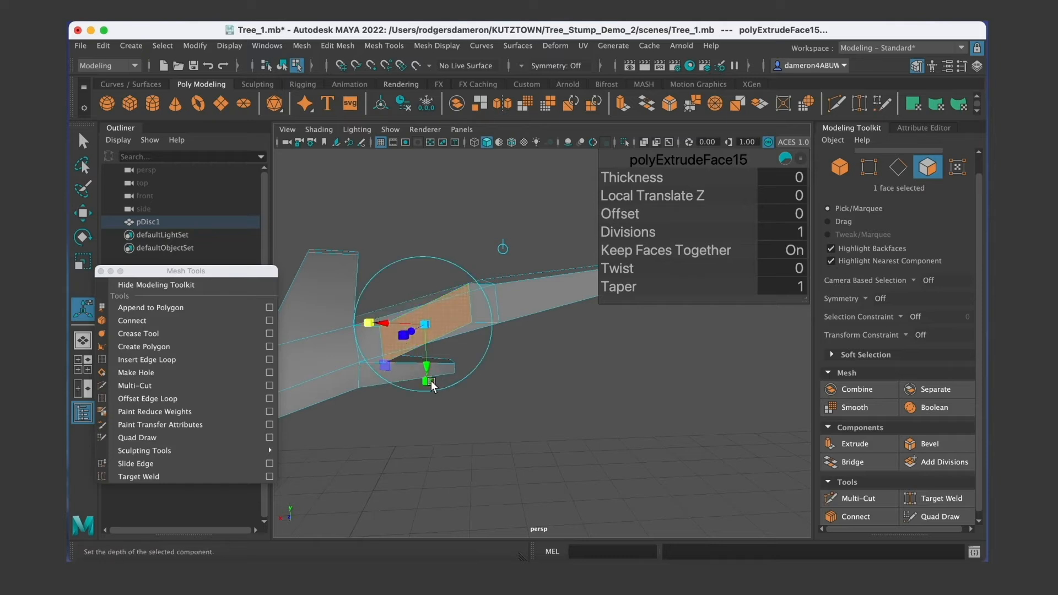
{"action": "left_click_drag", "start_coordinate": [428, 380], "coordinate": [425, 361]}
{"action": "mouse_move", "coordinate": [368, 323]}
{"action": "left_mouse_down"}
{"action": "mouse_move", "coordinate": [343, 325]}
{"action": "mouse_move", "coordinate": [382, 327]}
{"action": "left_mouse_up"}
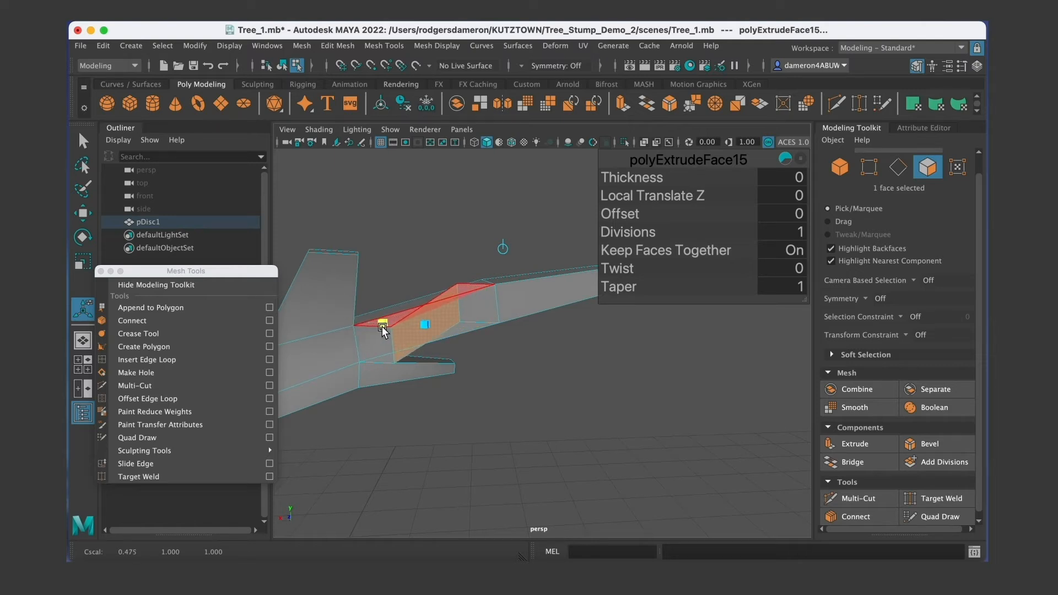
{"action": "left_click_drag", "start_coordinate": [383, 329], "coordinate": [382, 328]}
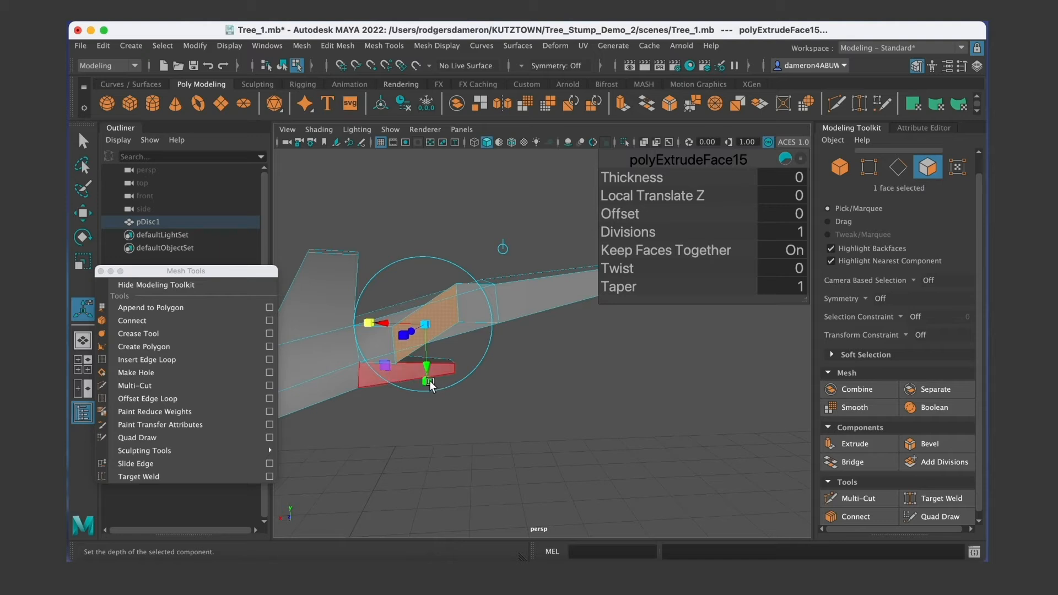
{"action": "left_click_drag", "start_coordinate": [430, 383], "coordinate": [404, 382]}
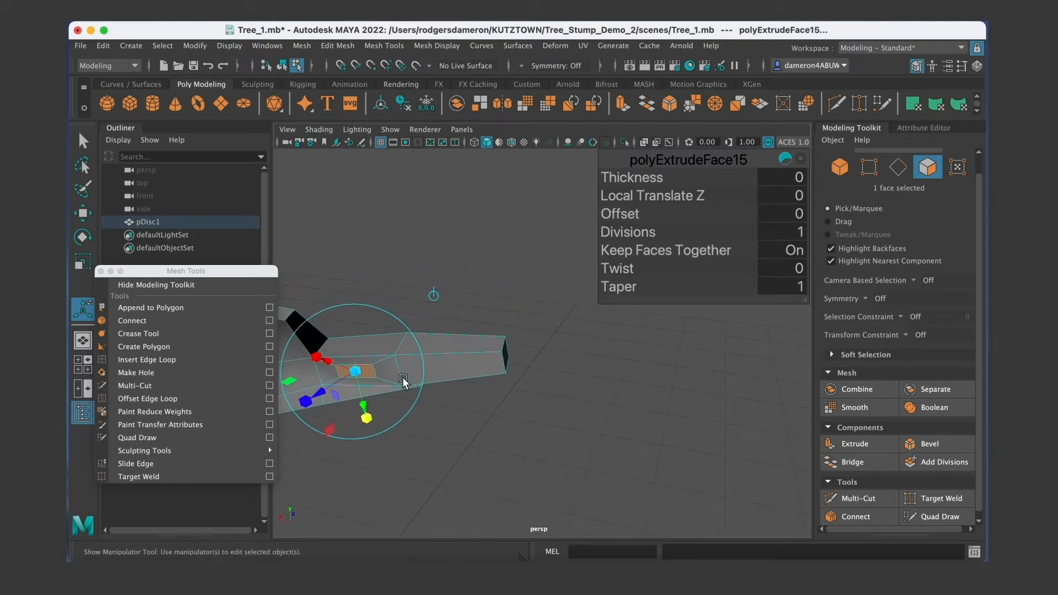
Extrude the inset face outward with a Local Translate Z of 0.23 and shift its end toward the twig's tip.
{"action": "middle_click_drag", "start_coordinate": [404, 380], "coordinate": [420, 335], "text": "alt"}
{"action": "left_click_drag", "start_coordinate": [353, 337], "coordinate": [350, 337]}
{"action": "mouse_move", "coordinate": [463, 360]}
{"action": "left_mouse_down", "text": "alt"}
{"action": "mouse_move", "coordinate": [339, 374]}
{"action": "mouse_move", "coordinate": [385, 363]}
{"action": "mouse_move", "coordinate": [501, 371]}
{"action": "mouse_move", "coordinate": [478, 365]}
{"action": "left_mouse_up", "text": "alt"}
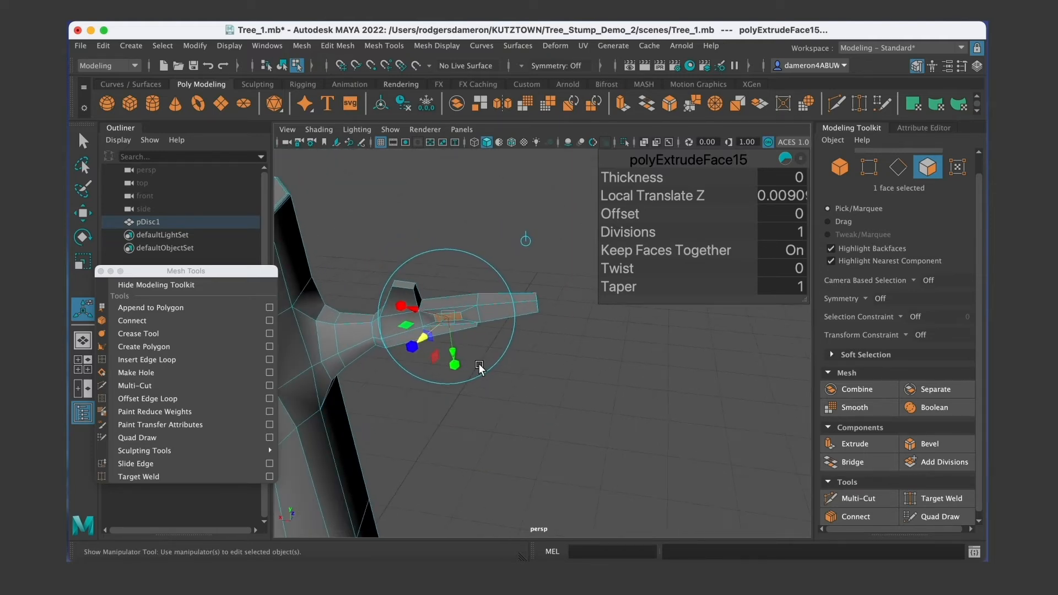
{"action": "left_click", "coordinate": [853, 442]}
{"action": "middle_click_drag", "start_coordinate": [524, 406], "coordinate": [479, 344], "text": "alt"}
{"action": "right_click_drag", "start_coordinate": [479, 345], "coordinate": [454, 341], "text": "alt"}
{"action": "left_click_drag", "start_coordinate": [432, 311], "coordinate": [430, 332]}
{"action": "left_click_drag", "start_coordinate": [398, 298], "coordinate": [426, 302]}
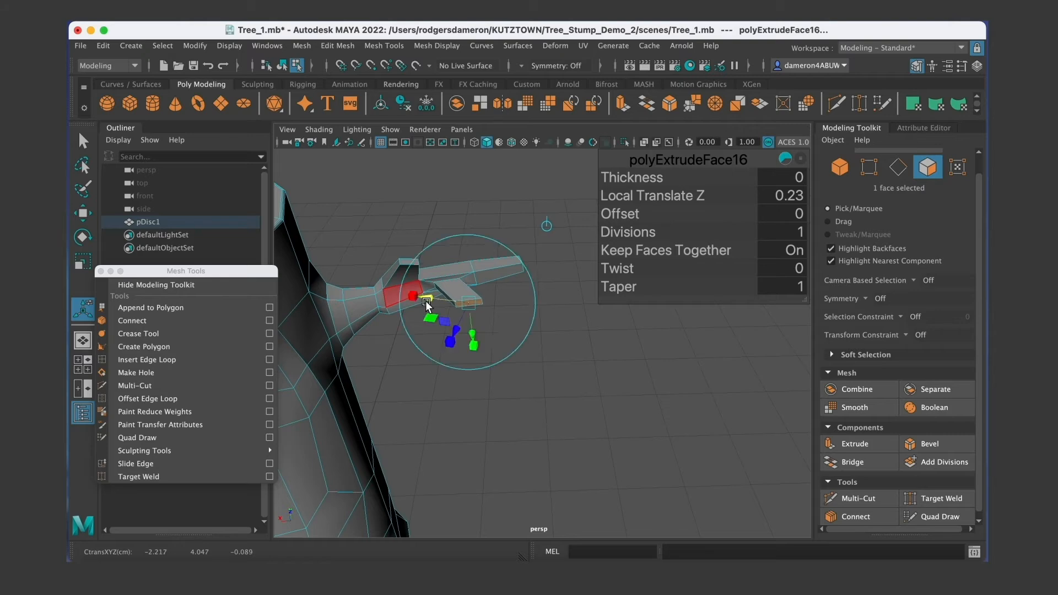
Leave the extrusion, return to object mode and look over the whole stump with its branch.
{"action": "left_click_drag", "start_coordinate": [441, 344], "coordinate": [456, 310], "text": "alt"}
{"action": "right_click_drag", "start_coordinate": [456, 310], "coordinate": [421, 309], "text": "alt"}
{"action": "middle_click_drag", "start_coordinate": [421, 309], "coordinate": [432, 352], "text": "alt"}
{"action": "left_click_drag", "start_coordinate": [433, 352], "coordinate": [442, 363], "text": "alt"}
{"action": "key", "text": "q"}
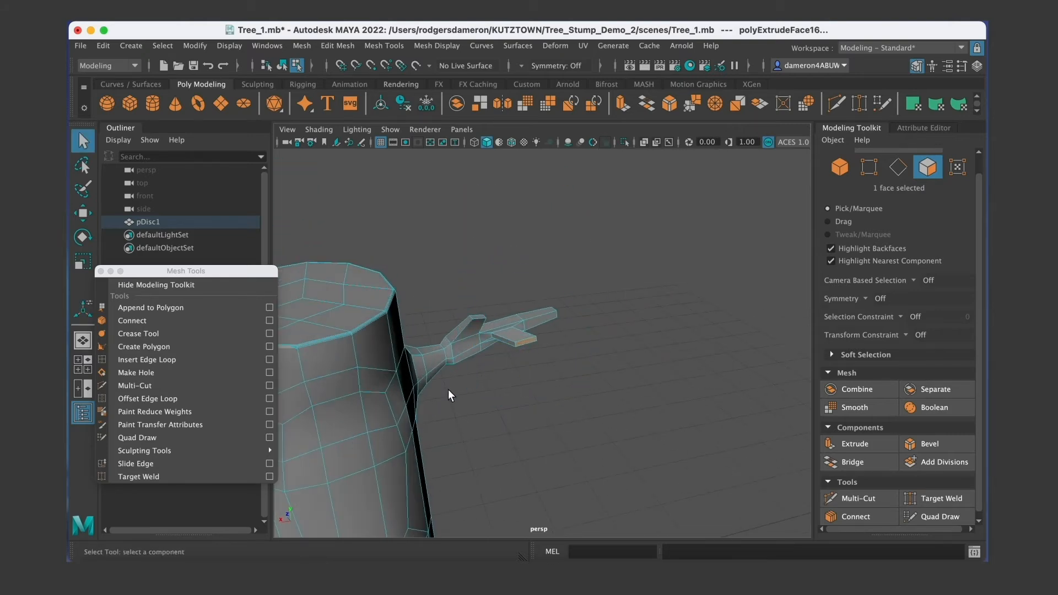
{"action": "middle_click_drag", "start_coordinate": [448, 390], "coordinate": [528, 360], "text": "alt"}
{"action": "right_click_drag", "start_coordinate": [528, 360], "coordinate": [495, 364], "text": "alt"}
{"action": "middle_click_drag", "start_coordinate": [495, 363], "coordinate": [515, 367], "text": "alt"}
{"action": "right_click_drag", "start_coordinate": [490, 332], "coordinate": [561, 205]}
{"action": "middle_click_drag", "start_coordinate": [528, 357], "coordinate": [513, 300], "text": "alt"}
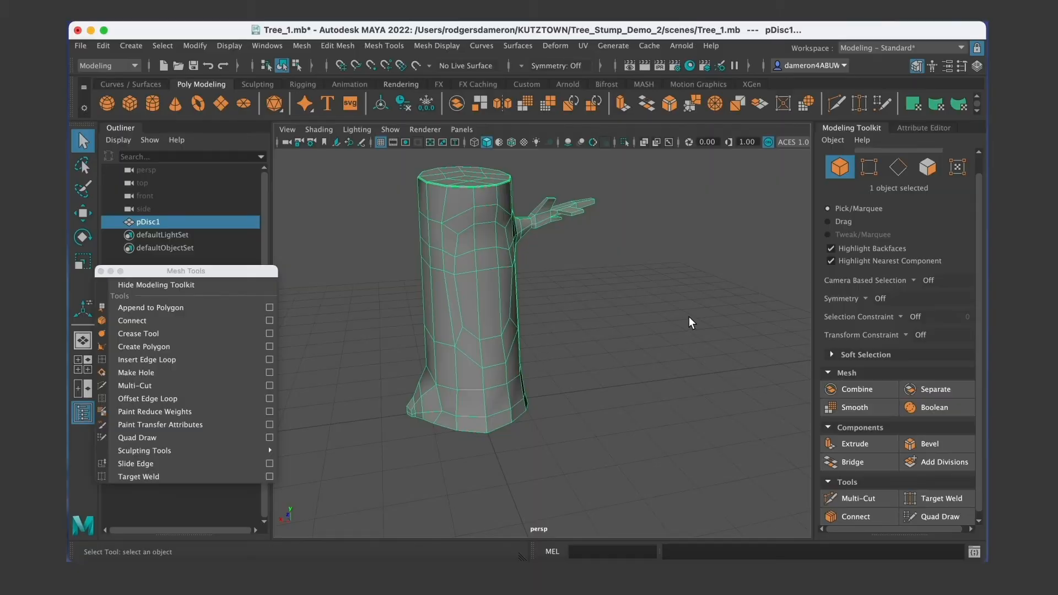
{"action": "left_click_drag", "start_coordinate": [496, 274], "coordinate": [509, 346], "text": "alt"}
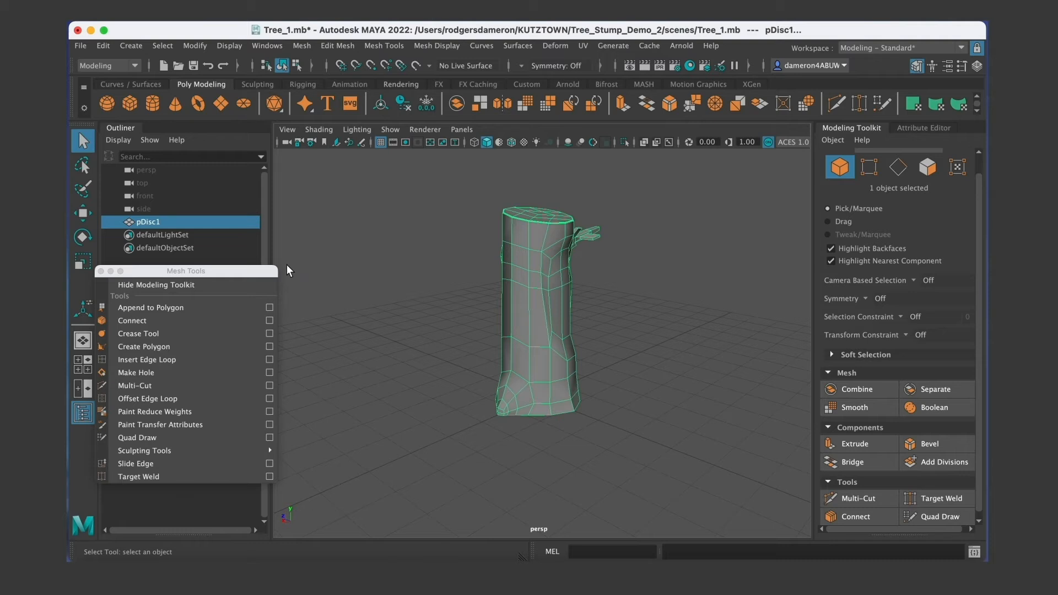
Detach the Curve Tools list as a floating window and place it just above the Mesh Tools window.
{"action": "left_click_drag", "start_coordinate": [206, 274], "coordinate": [203, 276]}
{"action": "left_click_drag", "start_coordinate": [480, 402], "coordinate": [509, 436], "text": "alt"}
{"action": "right_click_drag", "start_coordinate": [513, 218], "coordinate": [574, 186]}
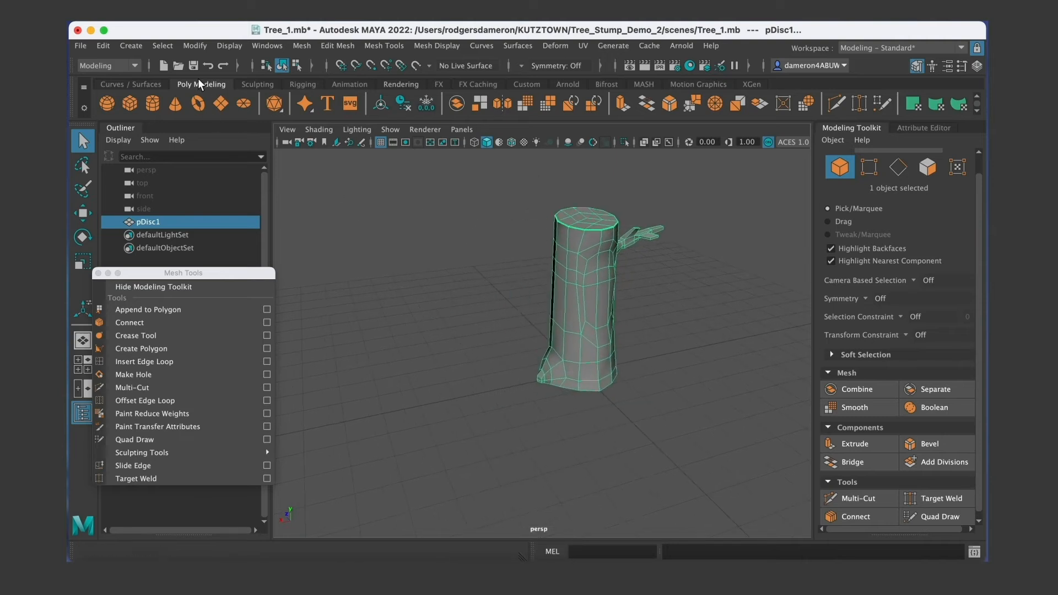
{"action": "left_click", "coordinate": [134, 47]}
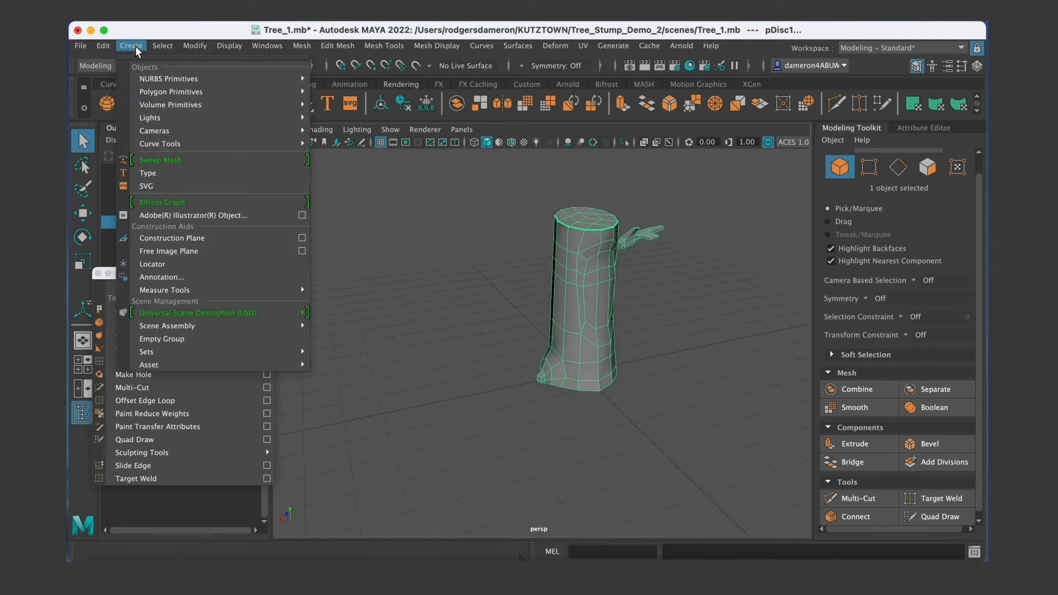
{"action": "mouse_move", "coordinate": [159, 145]}
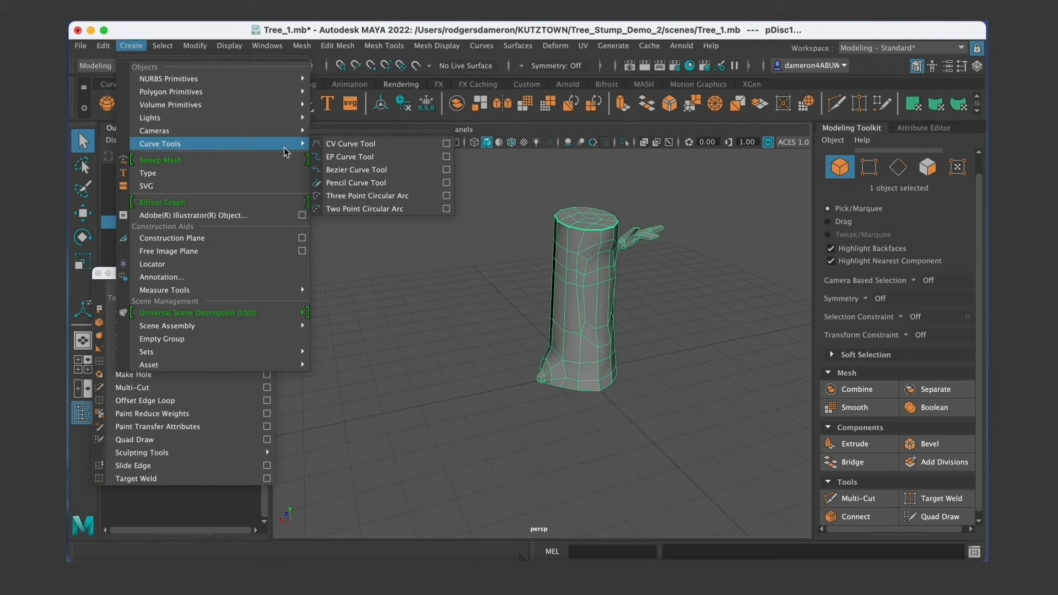
{"action": "left_click", "coordinate": [344, 133]}
{"action": "left_click_drag", "start_coordinate": [347, 131], "coordinate": [154, 173]}
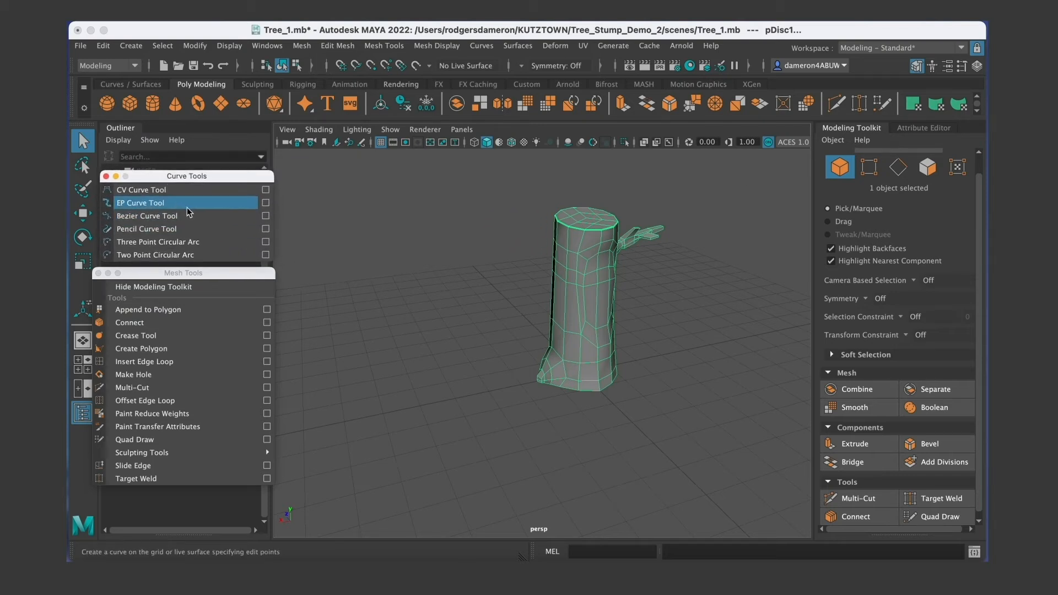
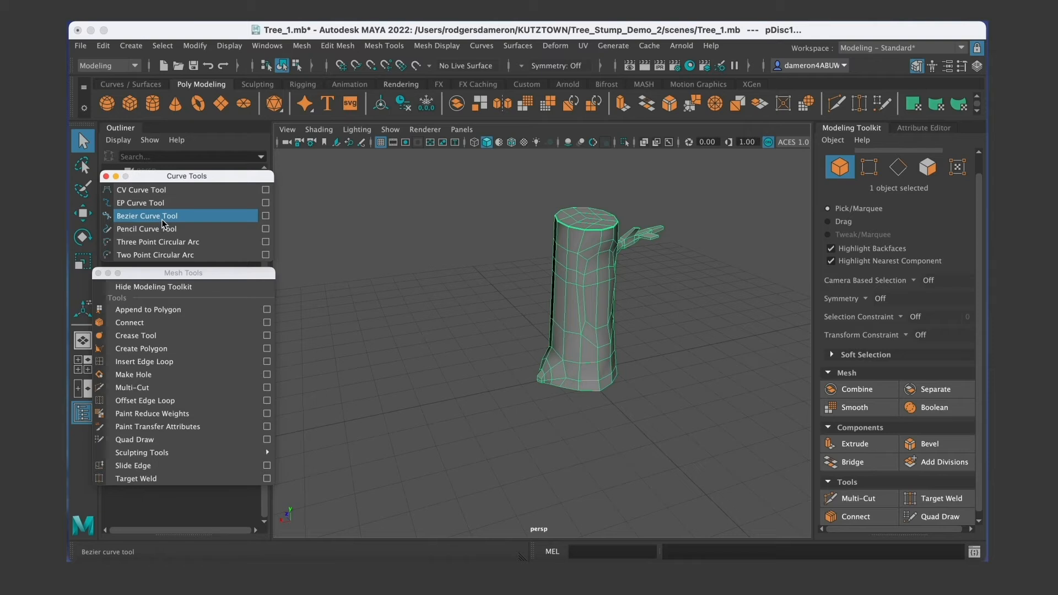
Switch from the perspective view to the top view, leaving open grid space beside the stump for drawing.
{"action": "left_click_drag", "start_coordinate": [408, 358], "coordinate": [488, 329], "text": "alt"}
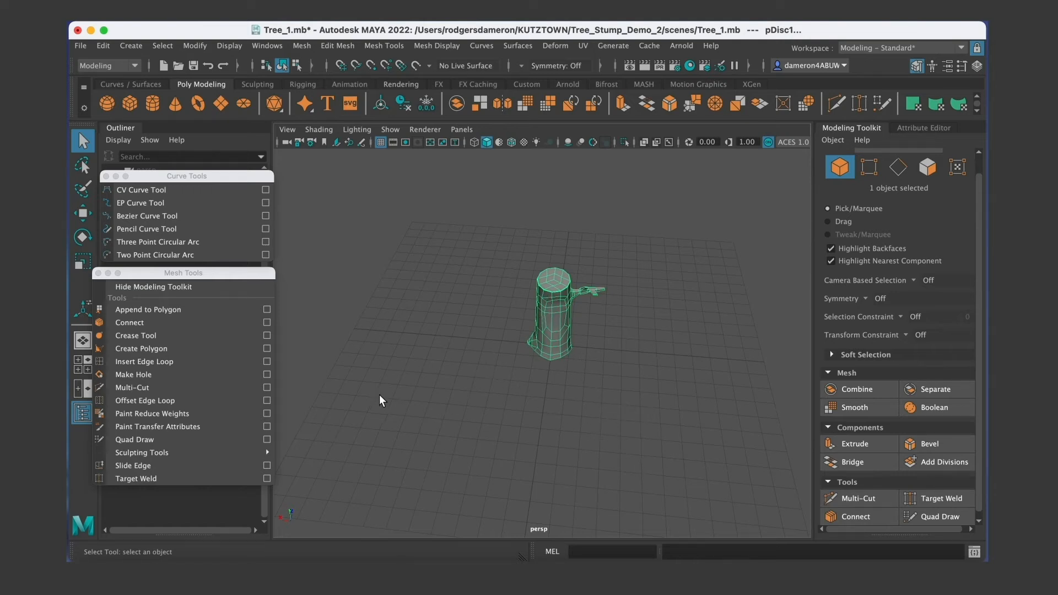
{"action": "left_click_drag", "start_coordinate": [375, 388], "coordinate": [370, 358], "text": "alt"}
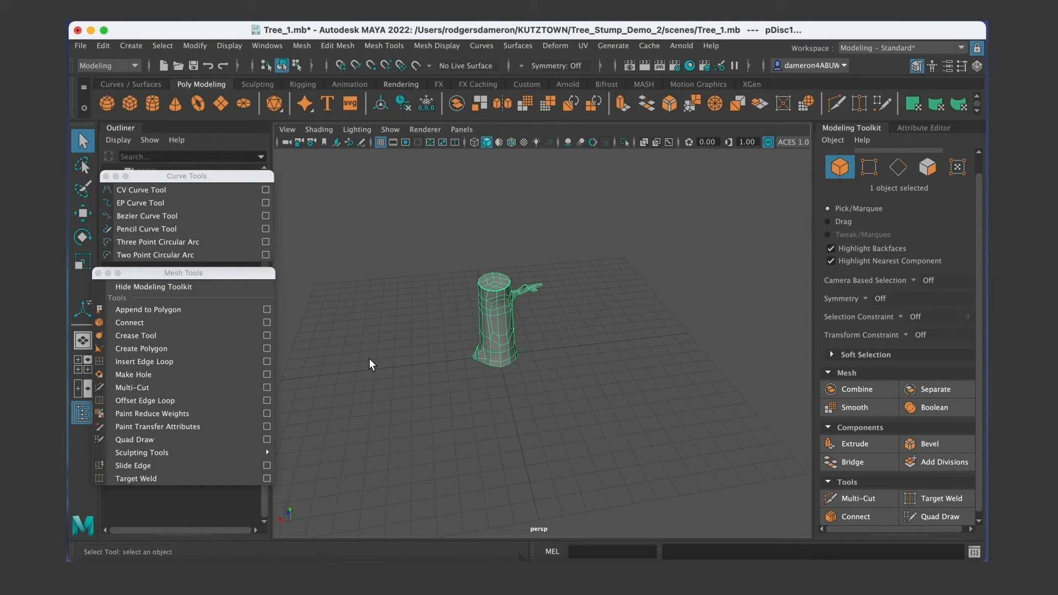
{"action": "key", "text": "space"}
{"action": "key", "text": "space"}
{"action": "middle_click_drag", "start_coordinate": [389, 292], "coordinate": [306, 258], "text": "alt"}
{"action": "right_click_drag", "start_coordinate": [386, 256], "coordinate": [581, 269], "text": "alt"}
{"action": "middle_click_drag", "start_coordinate": [581, 270], "coordinate": [566, 345], "text": "alt"}
{"action": "mouse_move", "coordinate": [501, 304]}
{"action": "middle_mouse_down", "text": "alt"}
{"action": "mouse_move", "coordinate": [492, 361]}
{"action": "mouse_move", "coordinate": [518, 339]}
{"action": "middle_mouse_up", "text": "alt"}
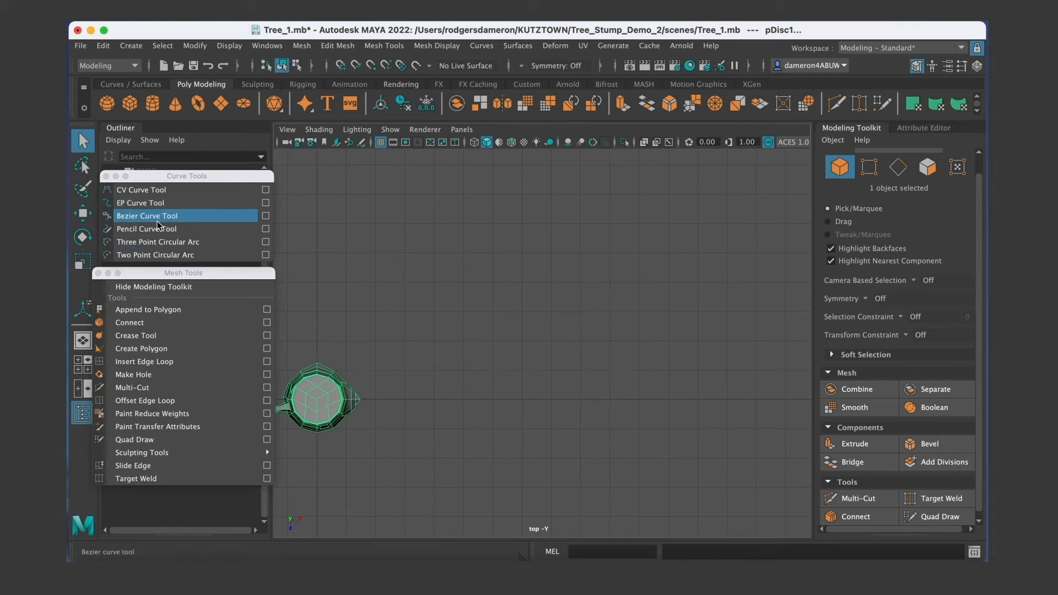
Try a Bezier curve made of three sharp corner points beside the stump, and undo it.
{"action": "left_click", "coordinate": [157, 219]}
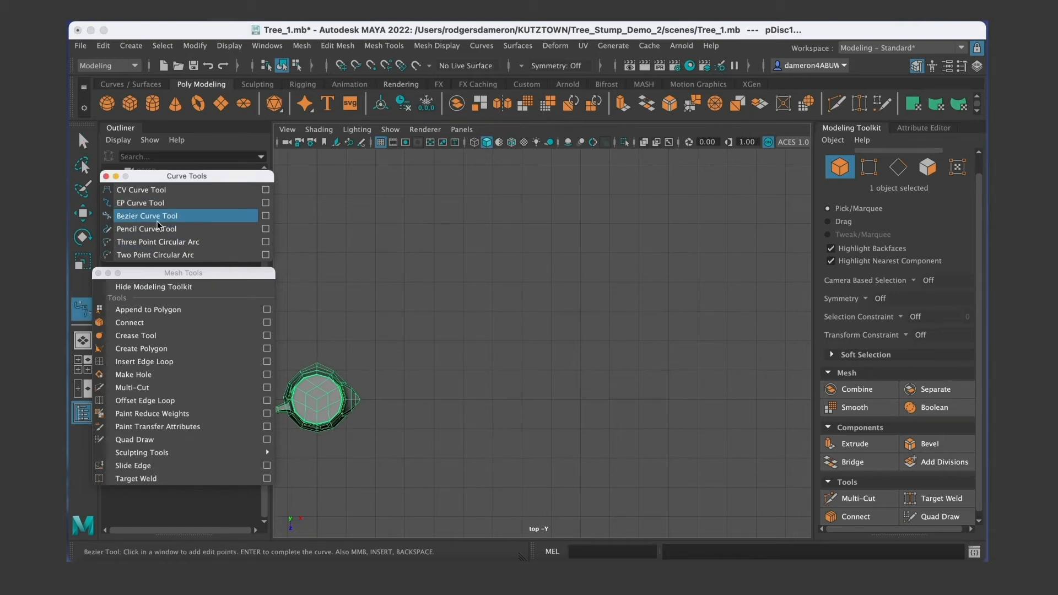
{"action": "left_click", "coordinate": [429, 302]}
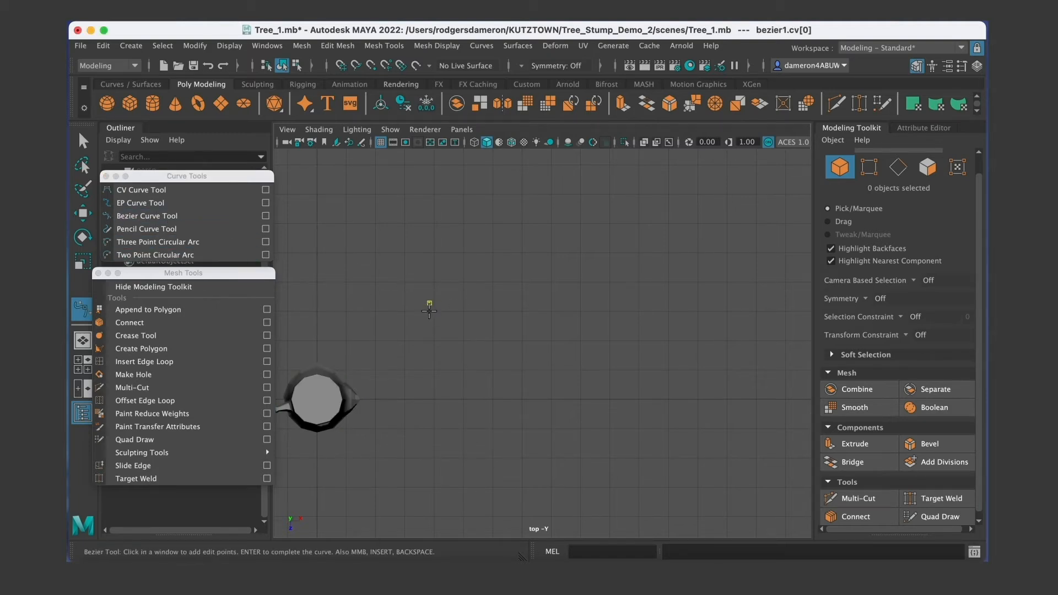
{"action": "left_click", "coordinate": [478, 240]}
{"action": "left_click", "coordinate": [514, 278]}
{"action": "key", "text": "q"}
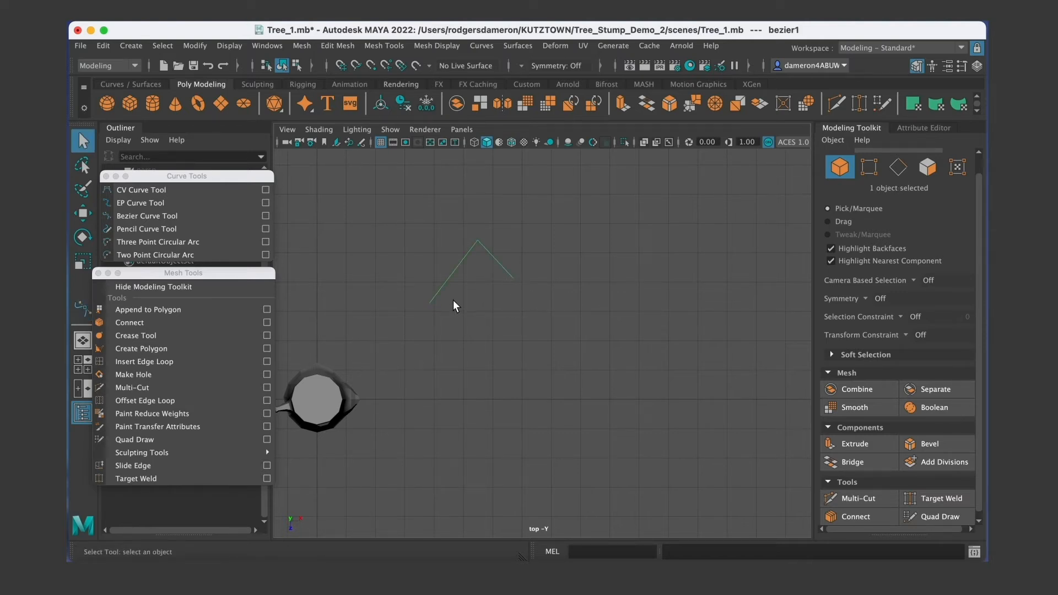
{"action": "middle_click_drag", "start_coordinate": [494, 296], "coordinate": [472, 323], "text": "alt"}
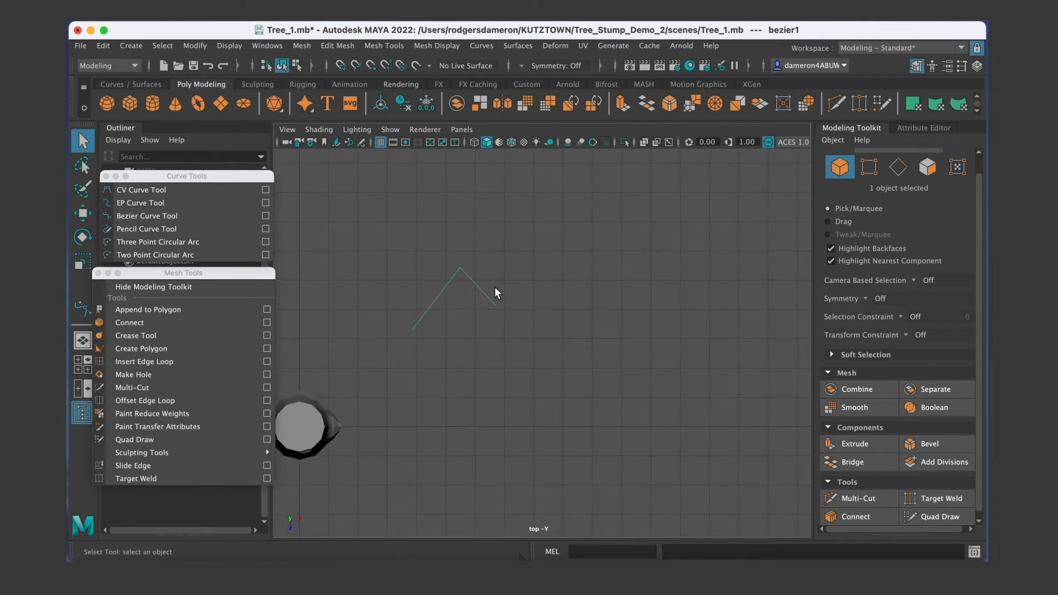
{"action": "key", "text": "ctrl+z"}
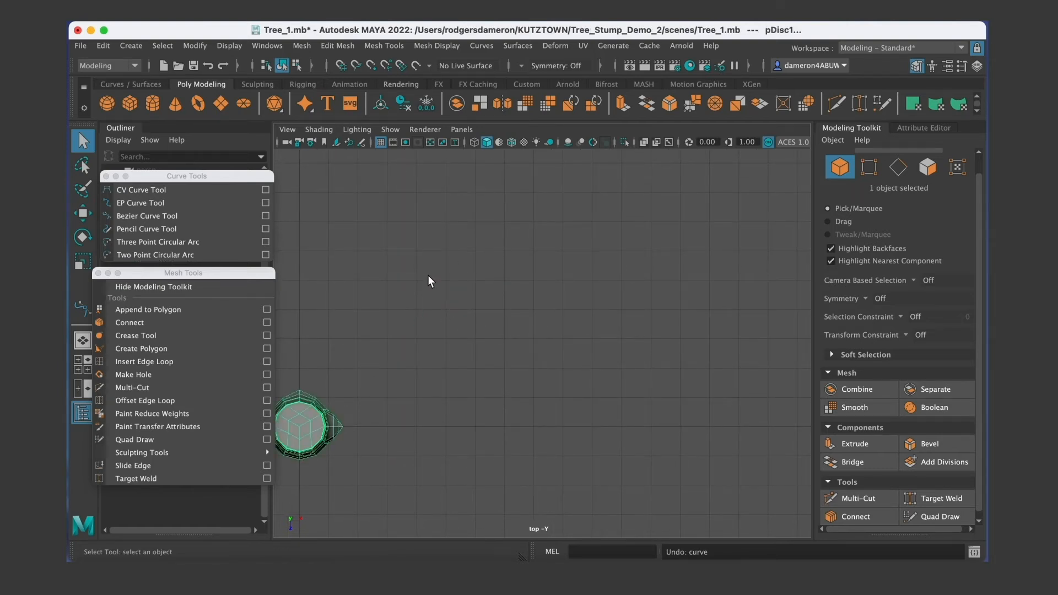
Draw a wavy six-point Bezier curve beside the stump, pulling out tangents at the intermediate points, and finish it.
{"action": "left_click", "coordinate": [175, 218]}
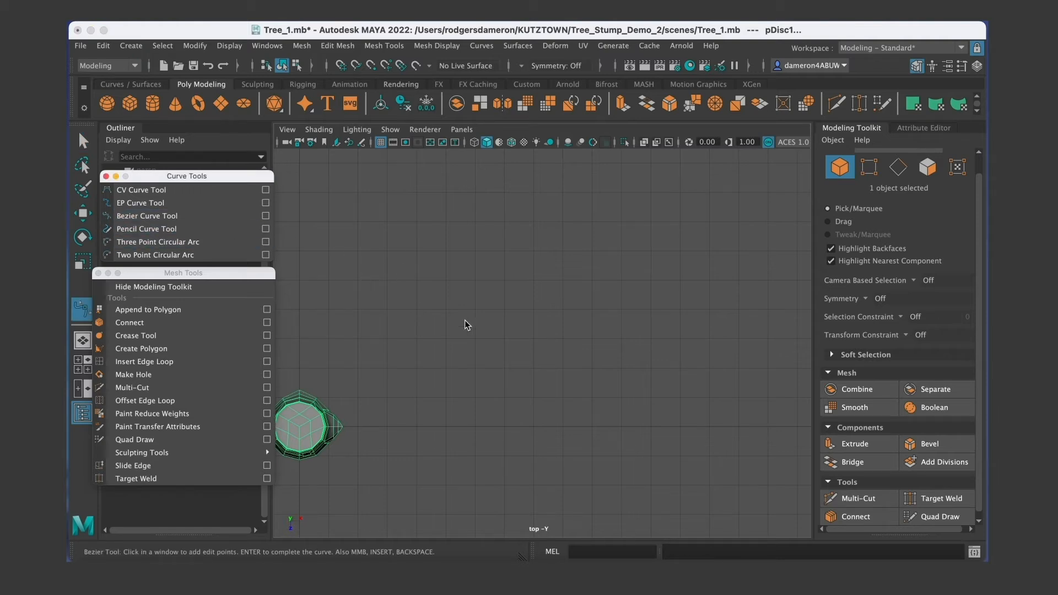
{"action": "left_click", "coordinate": [423, 318]}
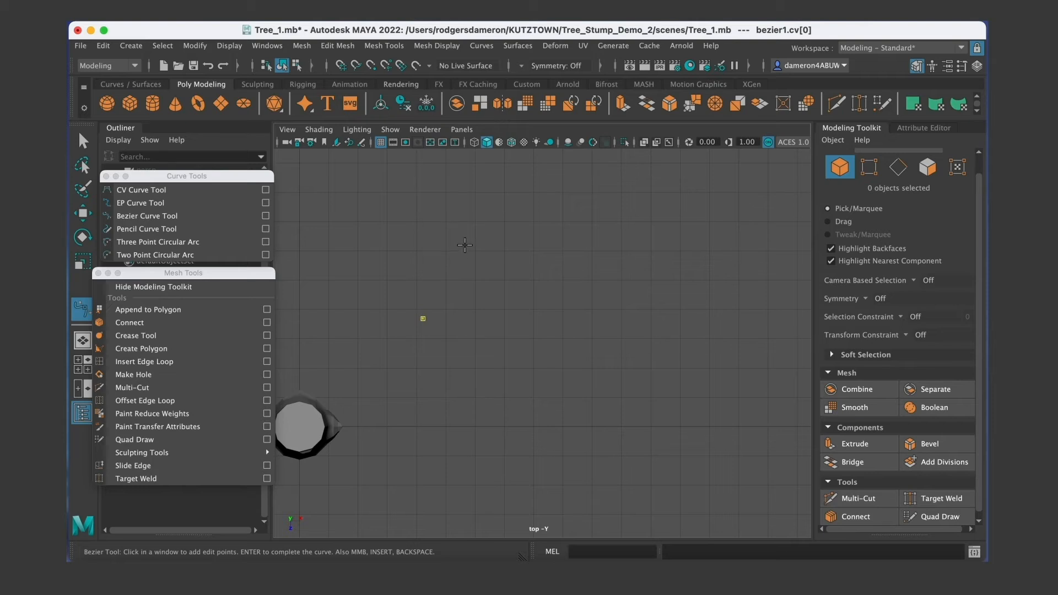
{"action": "left_click_drag", "start_coordinate": [465, 246], "coordinate": [494, 231]}
{"action": "left_click_drag", "start_coordinate": [522, 288], "coordinate": [546, 294]}
{"action": "left_click_drag", "start_coordinate": [591, 259], "coordinate": [663, 221]}
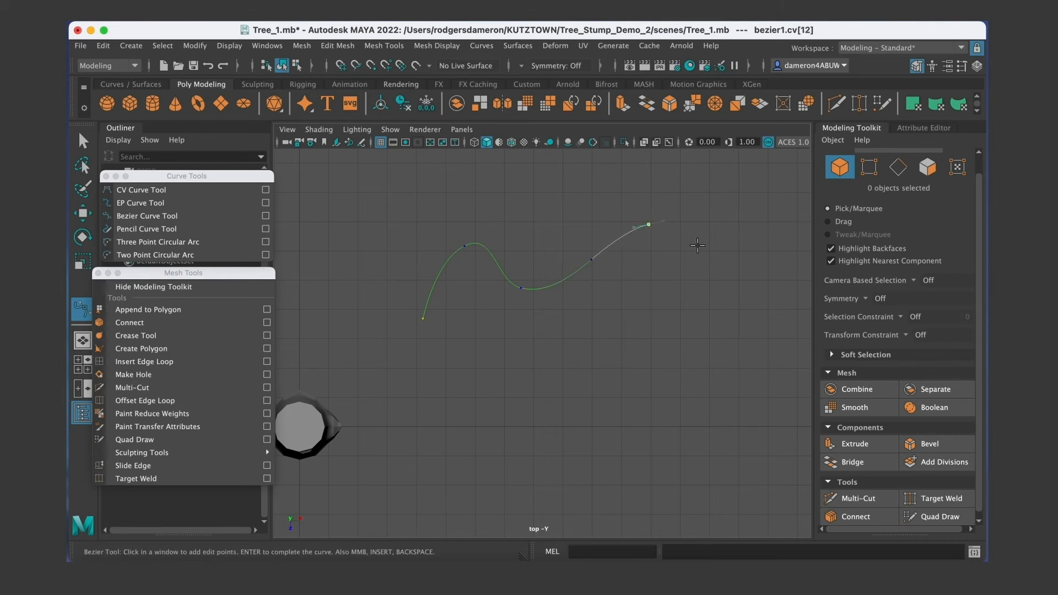
{"action": "left_click", "coordinate": [738, 247]}
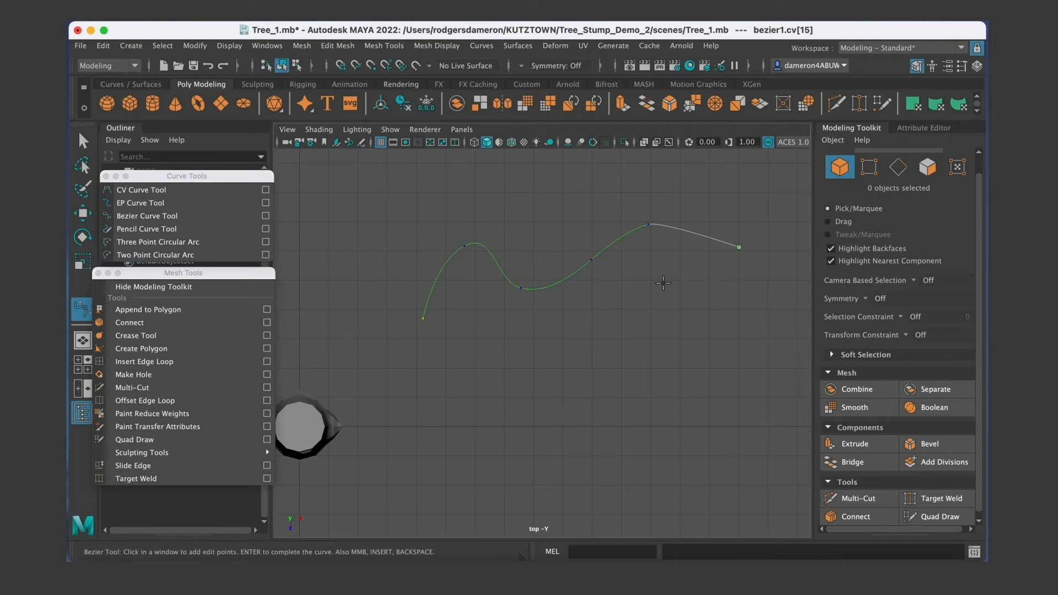
{"action": "key", "text": "q"}
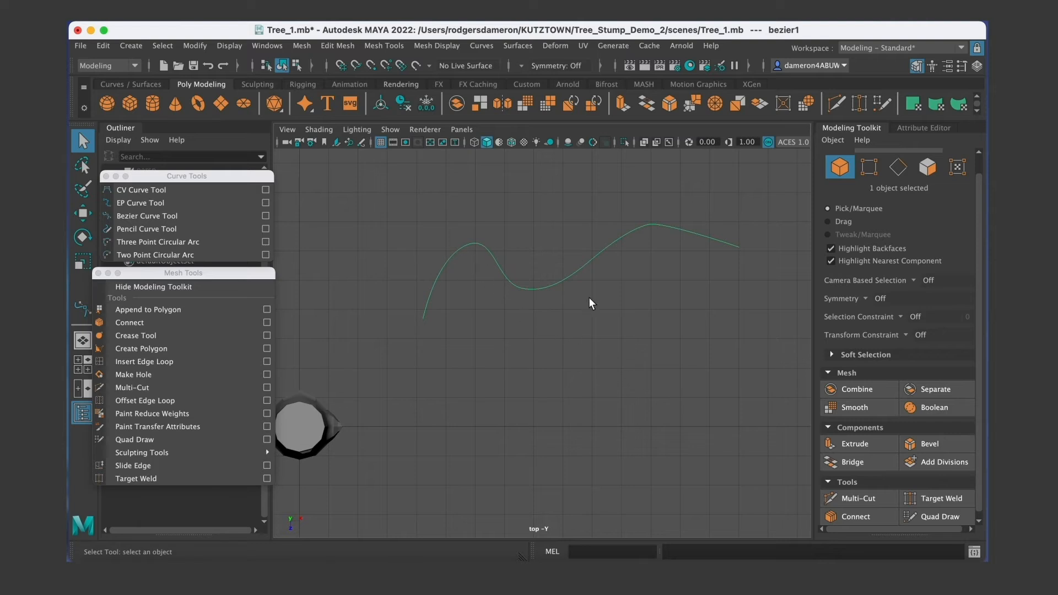
Show the curve's control vertices and move the first hump's anchor point down toward the curve's start.
{"action": "right_click_drag", "start_coordinate": [508, 280], "coordinate": [445, 262]}
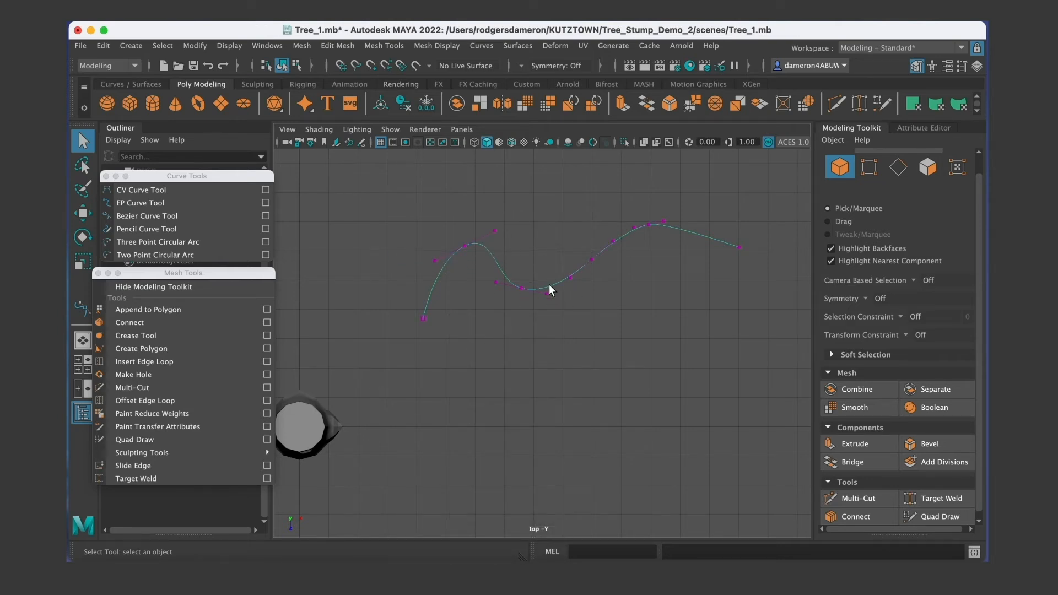
{"action": "left_click", "coordinate": [465, 246]}
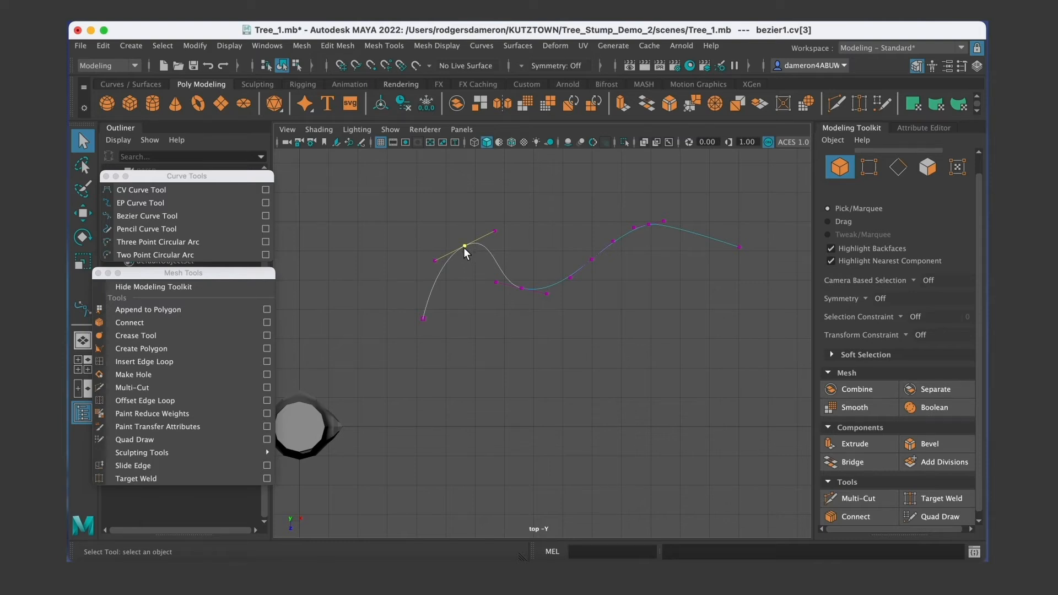
{"action": "left_click", "coordinate": [462, 268]}
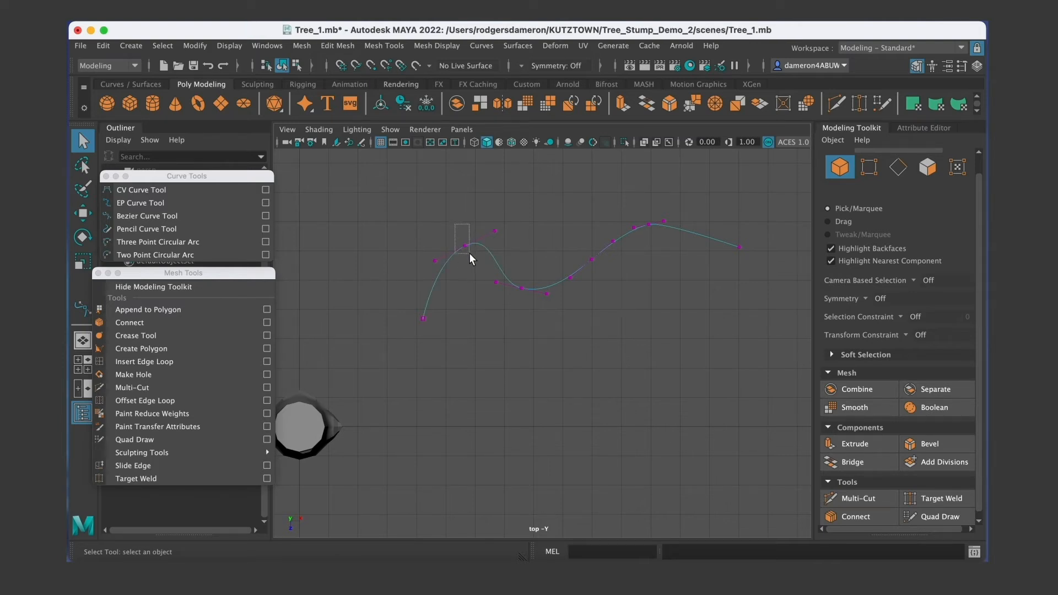
{"action": "left_click_drag", "start_coordinate": [470, 254], "coordinate": [469, 259]}
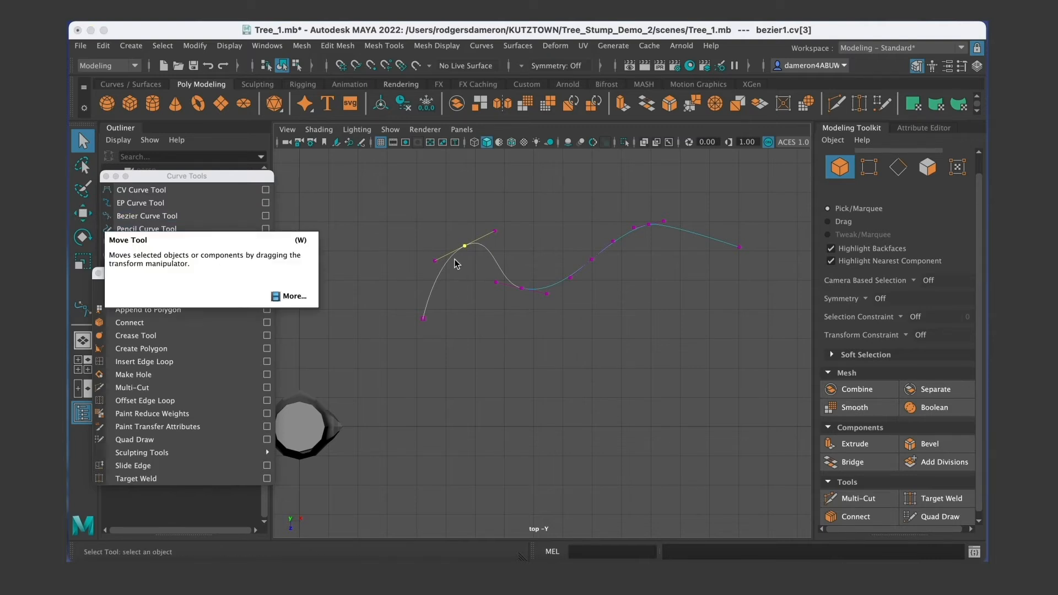
{"action": "key", "text": "w"}
{"action": "left_click_drag", "start_coordinate": [465, 247], "coordinate": [451, 261]}
Adjust the tangent handle of the first hump's anchor and move the anchor further down to flatten the hump.
{"action": "left_click", "coordinate": [481, 244]}
{"action": "left_click", "coordinate": [480, 244]}
{"action": "mouse_move", "coordinate": [482, 246]}
{"action": "left_mouse_down"}
{"action": "mouse_move", "coordinate": [540, 241]}
{"action": "mouse_move", "coordinate": [473, 255]}
{"action": "mouse_move", "coordinate": [482, 249]}
{"action": "left_mouse_up"}
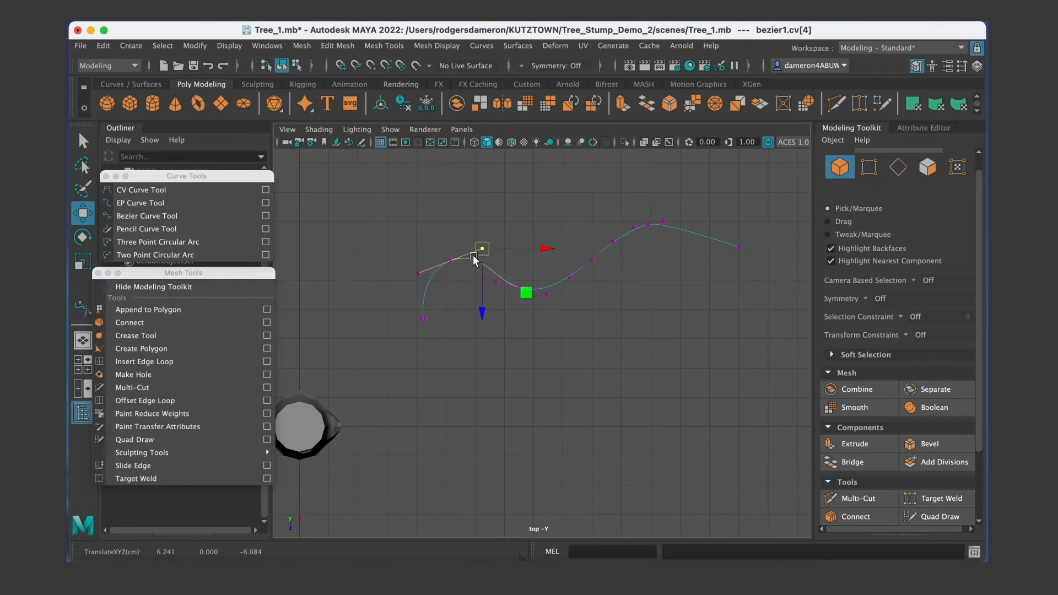
{"action": "left_click", "coordinate": [451, 260]}
{"action": "left_click", "coordinate": [449, 261]}
{"action": "left_click_drag", "start_coordinate": [449, 261], "coordinate": [459, 277]}
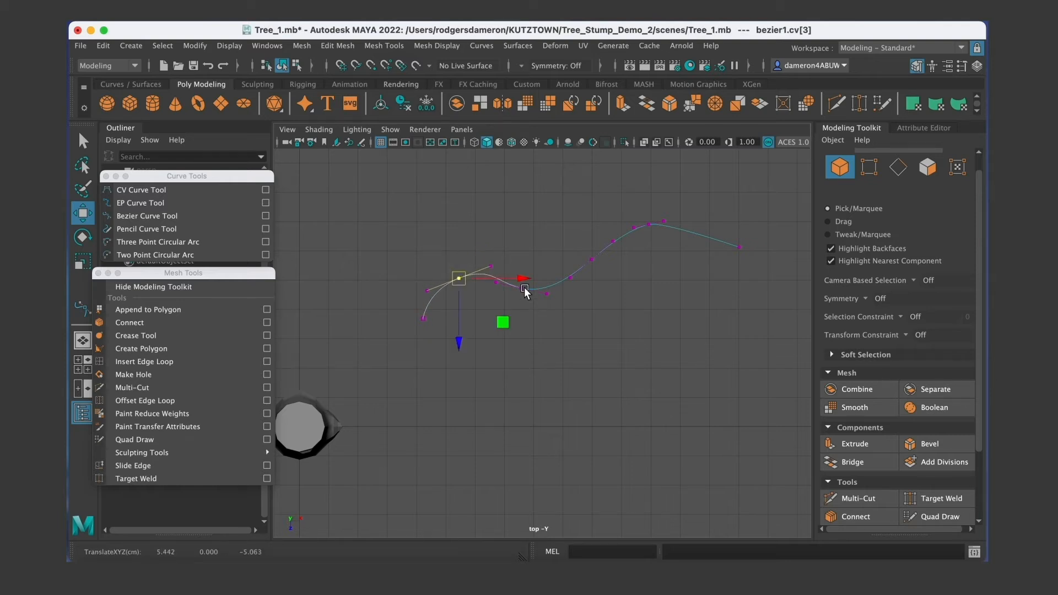
Lower the anchor of the curve's second hump and adjust its position to make the crest flatter.
{"action": "left_click", "coordinate": [649, 224]}
{"action": "left_click_drag", "start_coordinate": [650, 224], "coordinate": [676, 231]}
{"action": "left_click", "coordinate": [668, 232]}
{"action": "left_click", "coordinate": [592, 259]}
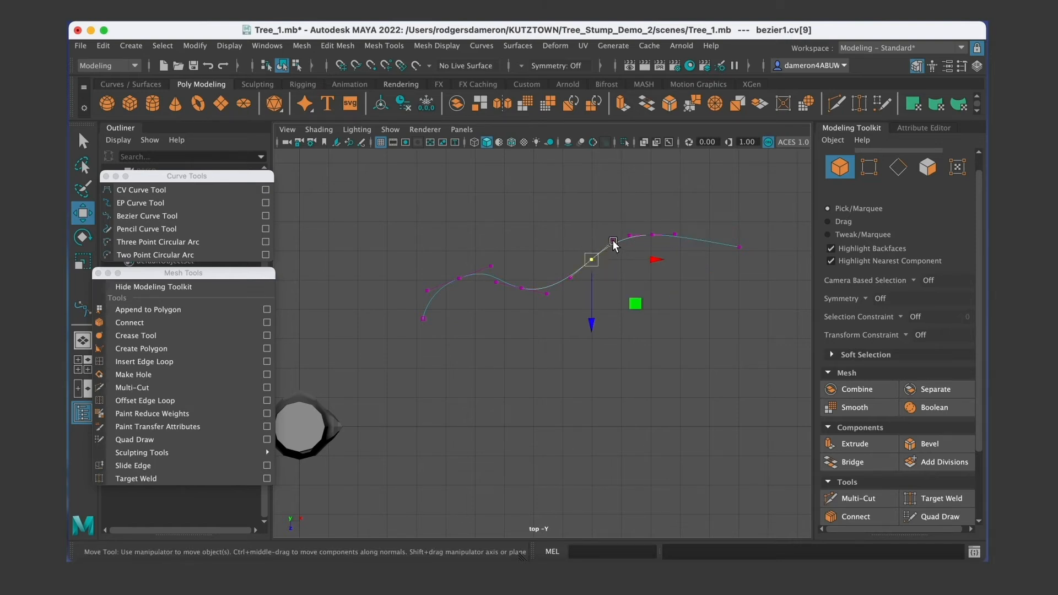
{"action": "left_click", "coordinate": [617, 243]}
{"action": "left_click_drag", "start_coordinate": [666, 249], "coordinate": [658, 241]}
Raise the dip's anchor slightly and reposition the first hump's anchor for a smoother bend, then deselect the vertices.
{"action": "left_click", "coordinate": [521, 287]}
{"action": "left_click_drag", "start_coordinate": [524, 288], "coordinate": [530, 284]}
{"action": "left_click_drag", "start_coordinate": [454, 268], "coordinate": [465, 282]}
{"action": "left_click_drag", "start_coordinate": [458, 275], "coordinate": [489, 270]}
{"action": "left_click_drag", "start_coordinate": [422, 282], "coordinate": [429, 296]}
{"action": "left_click_drag", "start_coordinate": [427, 294], "coordinate": [462, 287]}
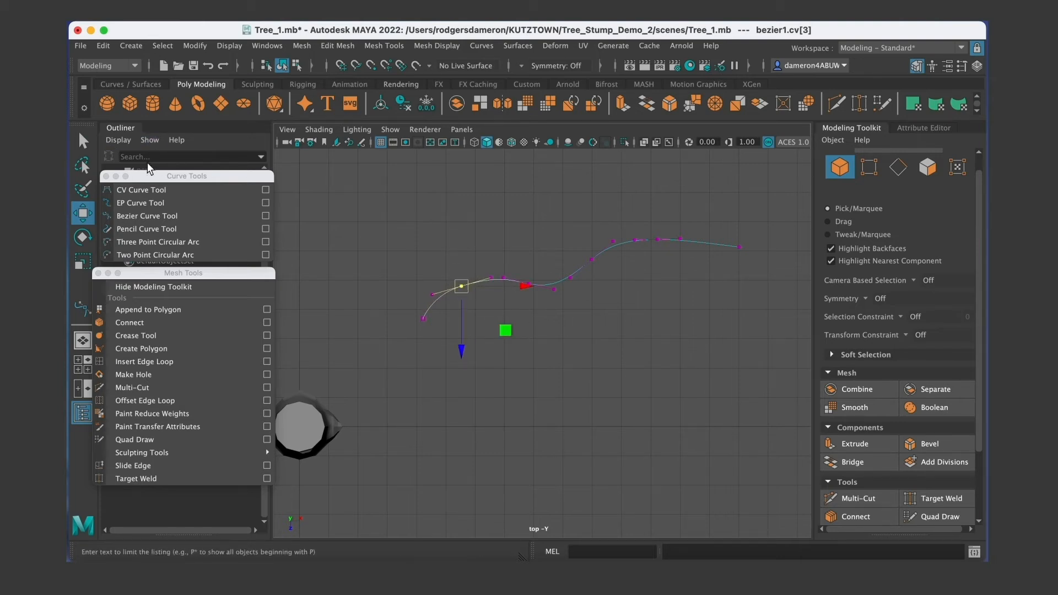
{"action": "key", "text": "q"}
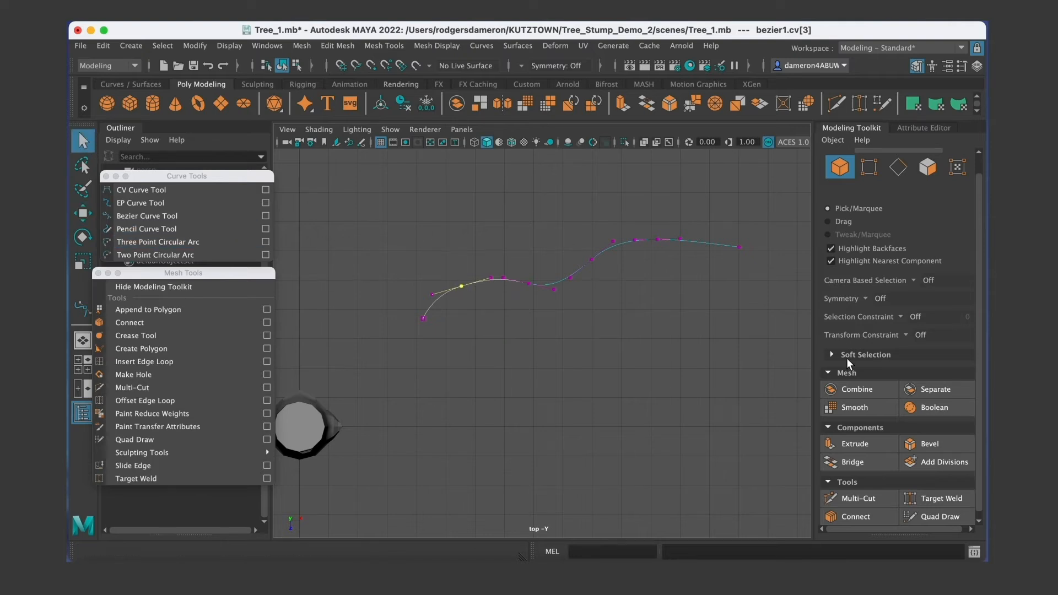
{"action": "left_click", "coordinate": [647, 352]}
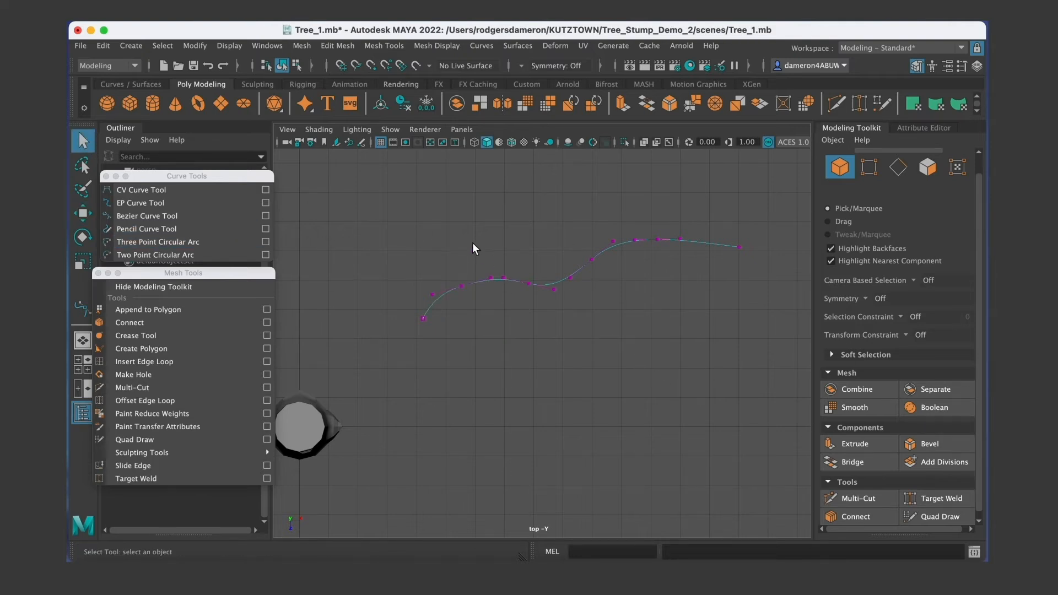
Leave control vertex editing, return to object mode and select the whole Bezier curve.
{"action": "left_click_drag", "start_coordinate": [471, 248], "coordinate": [514, 286]}
{"action": "right_click_drag", "start_coordinate": [531, 257], "coordinate": [542, 221]}
{"action": "middle_click_drag", "start_coordinate": [528, 320], "coordinate": [513, 341], "text": "alt"}
{"action": "scroll", "coordinate": [485, 318], "scroll_direction": "down", "scroll_amount": 5}
{"action": "right_click_drag", "start_coordinate": [508, 318], "coordinate": [544, 349]}
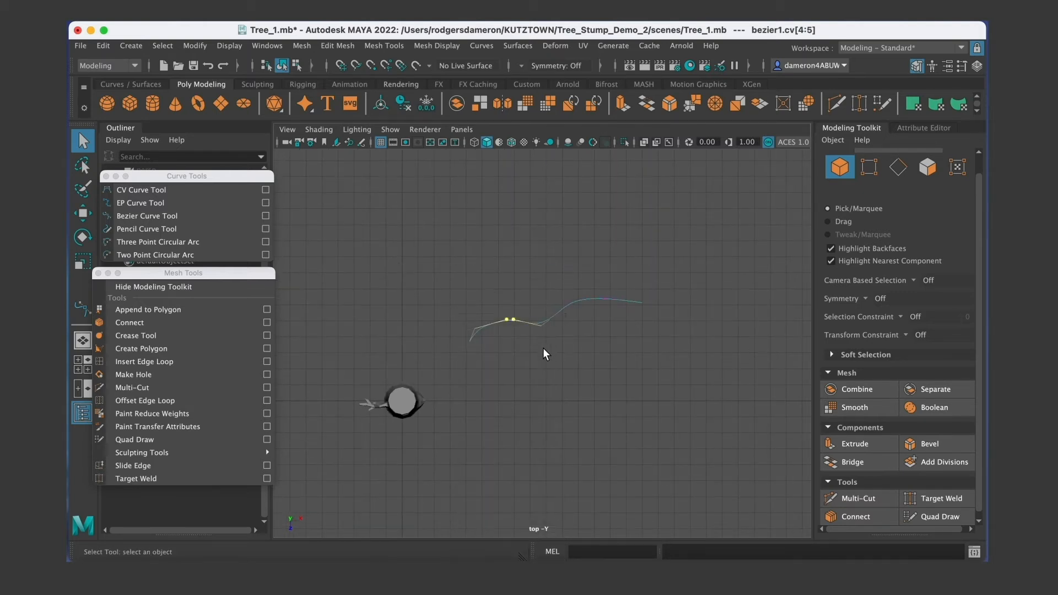
{"action": "scroll", "coordinate": [544, 349], "scroll_direction": "up", "scroll_amount": 5}
{"action": "right_click_drag", "start_coordinate": [488, 257], "coordinate": [550, 235]}
{"action": "left_click", "coordinate": [600, 396]}
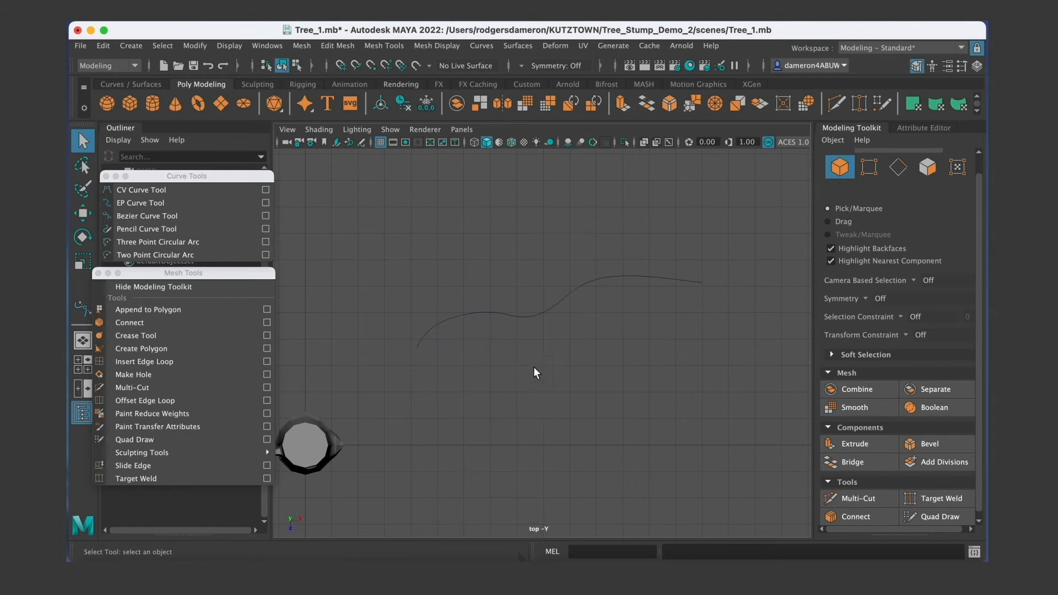
{"action": "left_click", "coordinate": [530, 315]}
{"action": "middle_click_drag", "start_coordinate": [503, 395], "coordinate": [500, 423], "text": "alt"}
{"action": "right_click_drag", "start_coordinate": [500, 422], "coordinate": [611, 359], "text": "alt"}
{"action": "left_click_drag", "start_coordinate": [496, 390], "coordinate": [507, 365], "text": "alt"}
{"action": "middle_click_drag", "start_coordinate": [507, 365], "coordinate": [492, 331], "text": "alt"}
{"action": "right_click_drag", "start_coordinate": [473, 338], "coordinate": [525, 332], "text": "alt"}
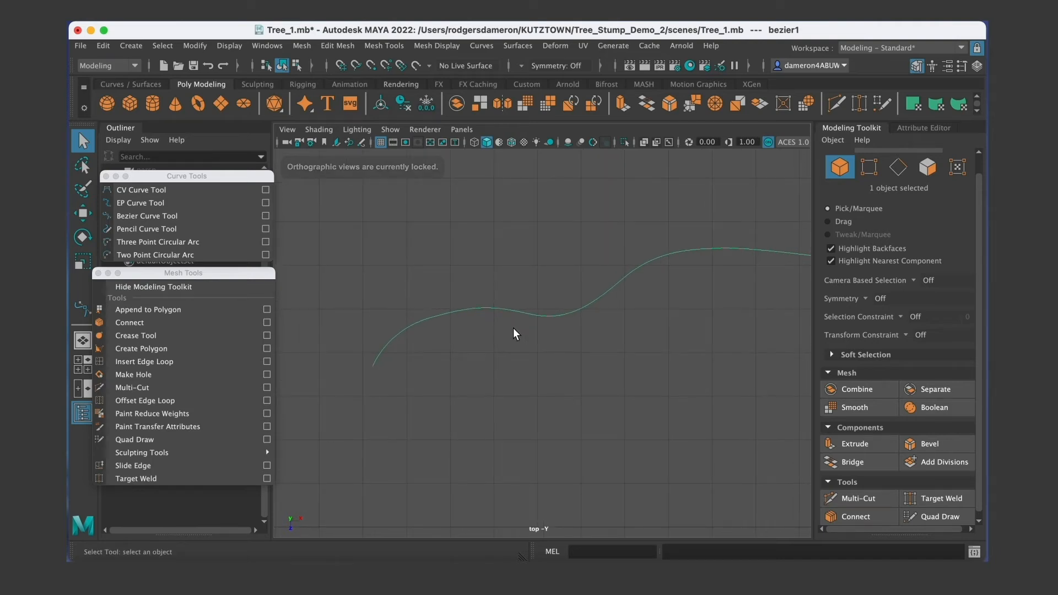
{"action": "right_click_drag", "start_coordinate": [516, 312], "coordinate": [593, 232]}
{"action": "scroll", "coordinate": [595, 365], "scroll_direction": "down", "scroll_amount": 5}
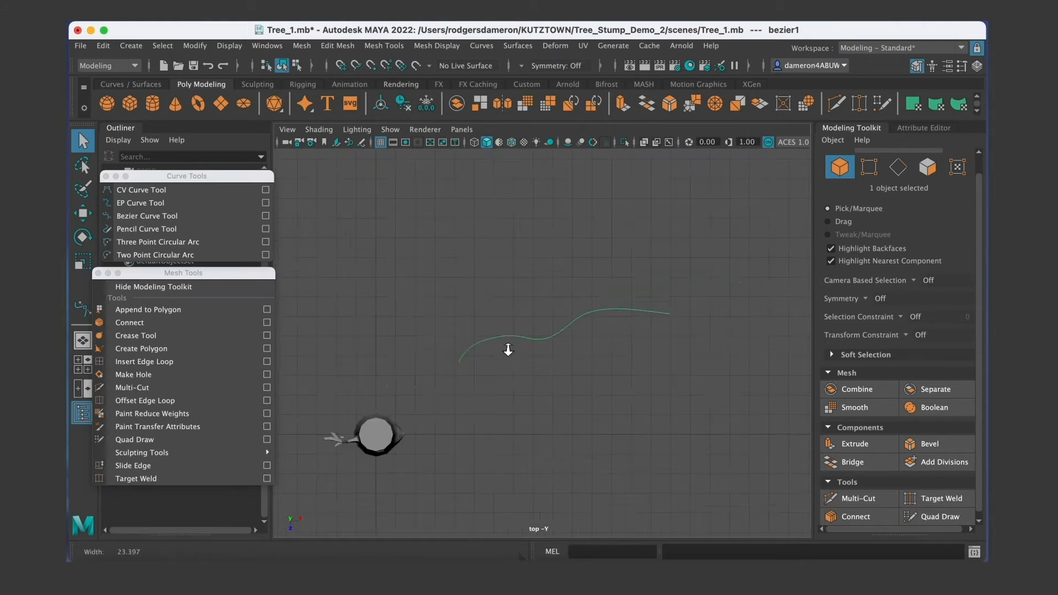
Try a freehand wavy curve with the Pencil Curve Tool below the Bezier curve, undo it and leave the tool.
{"action": "left_click", "coordinate": [146, 228]}
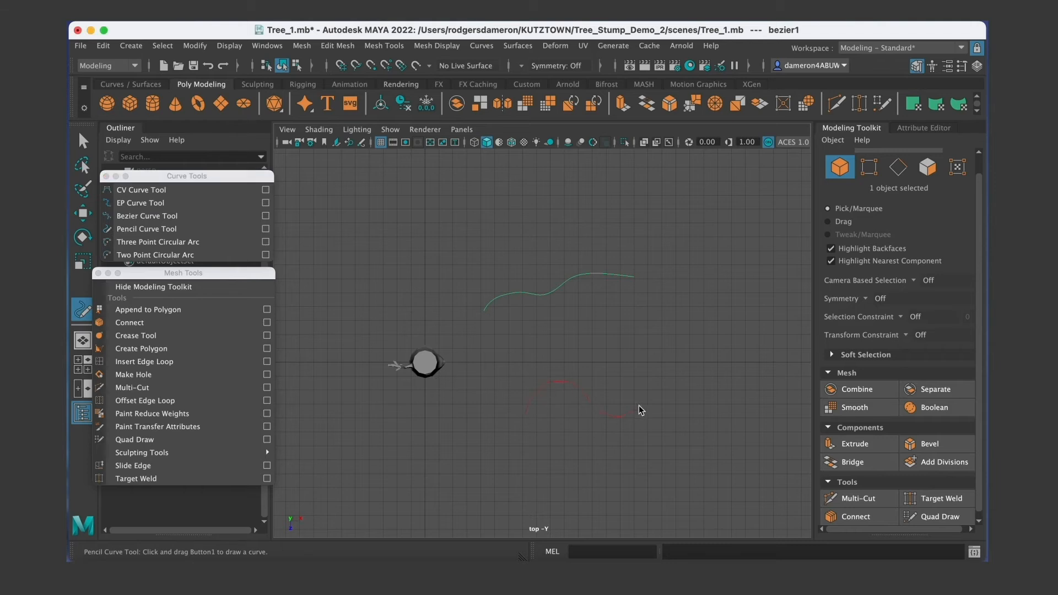
{"action": "left_click_drag", "start_coordinate": [707, 355], "coordinate": [741, 308]}
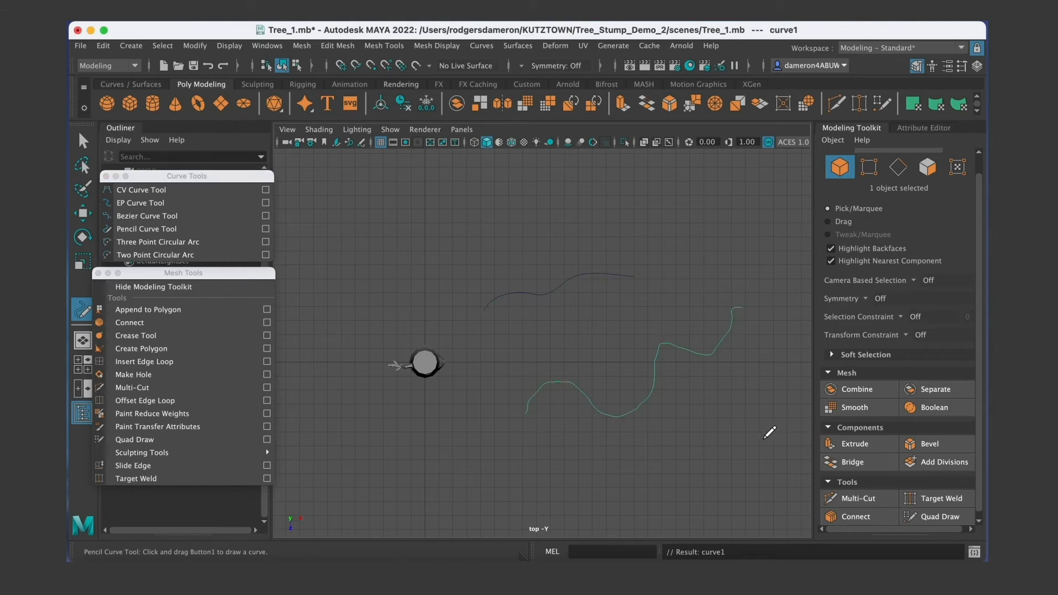
{"action": "key", "text": "z"}
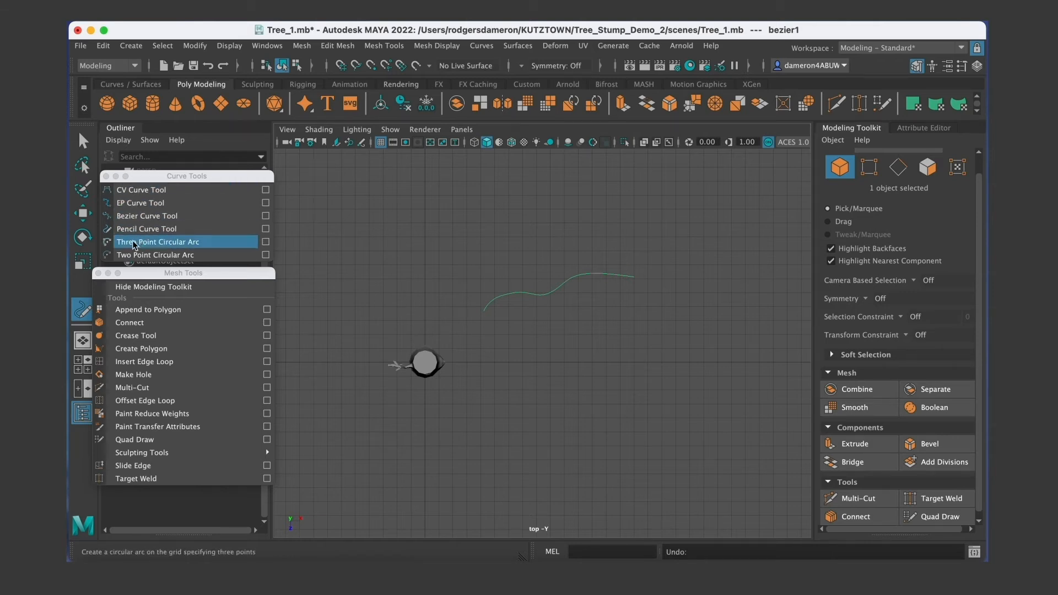
{"action": "left_click", "coordinate": [196, 201]}
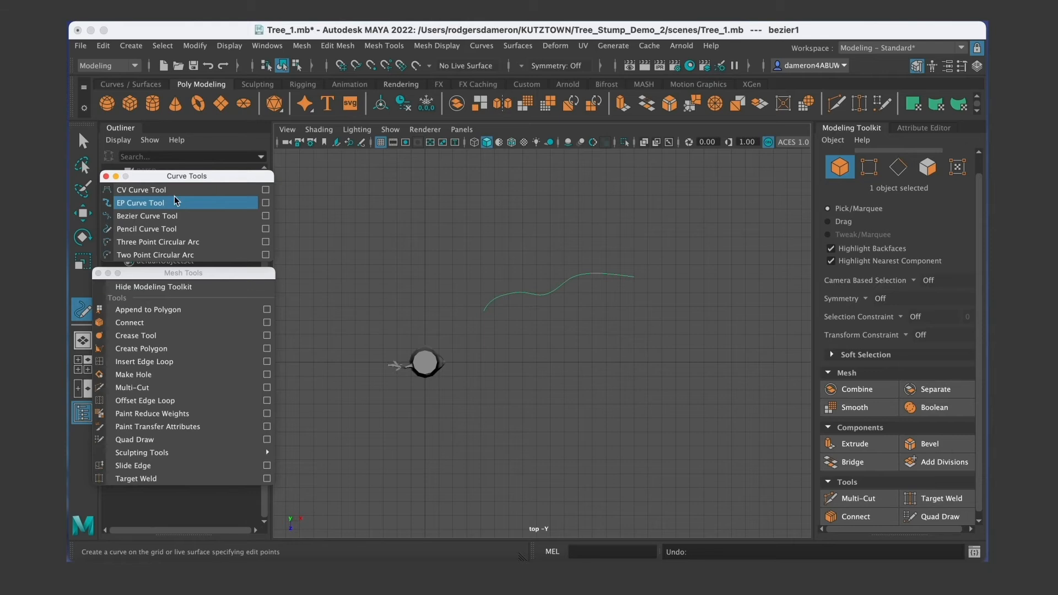
{"action": "scroll", "coordinate": [545, 300], "scroll_direction": "up", "scroll_amount": 2}
{"action": "key", "text": "q"}
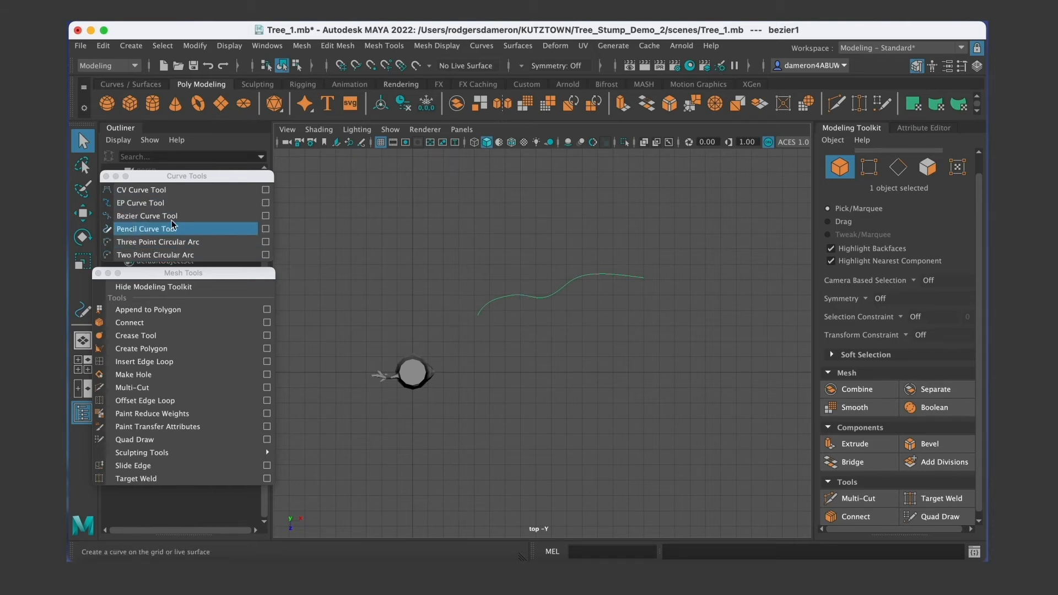
Move the Bezier curve about 4.48 cm along X, away from the stump, after undoing a first trial move.
{"action": "middle_click_drag", "start_coordinate": [550, 315], "coordinate": [562, 320], "text": "alt"}
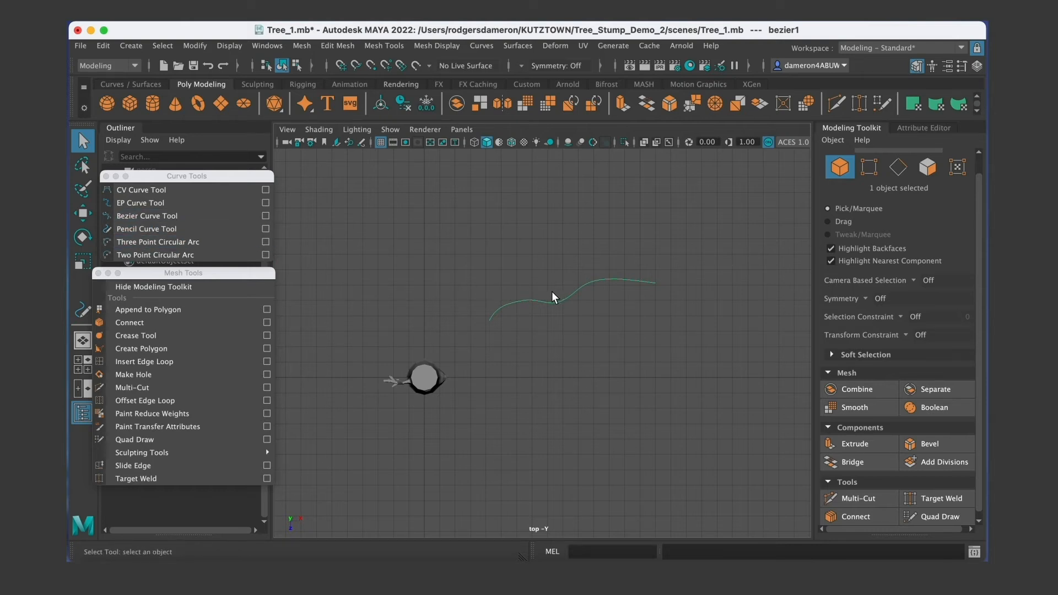
{"action": "key", "text": "w"}
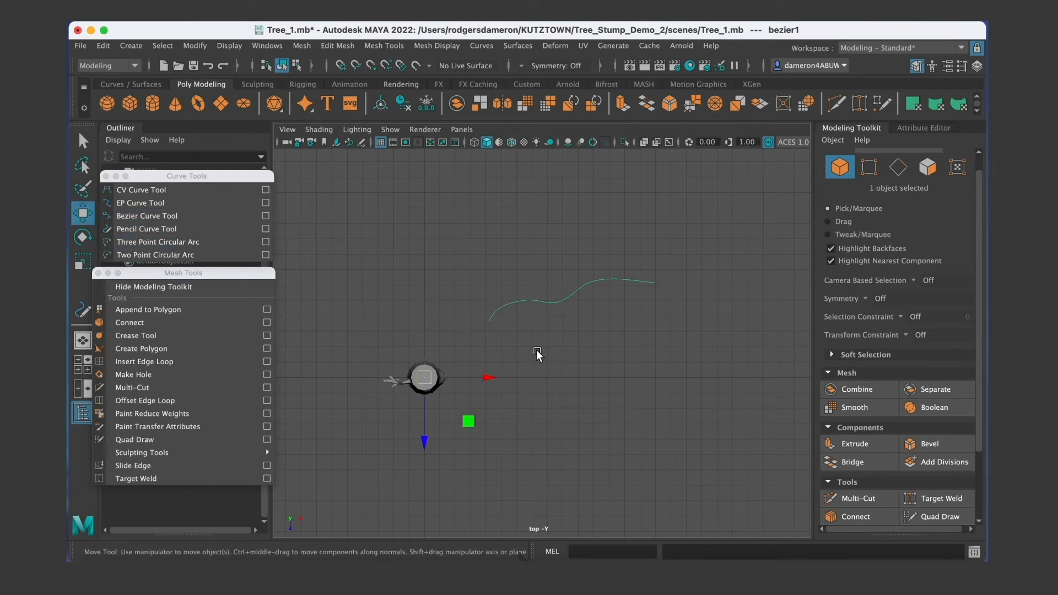
{"action": "scroll", "coordinate": [516, 362], "scroll_direction": "up", "scroll_amount": 3}
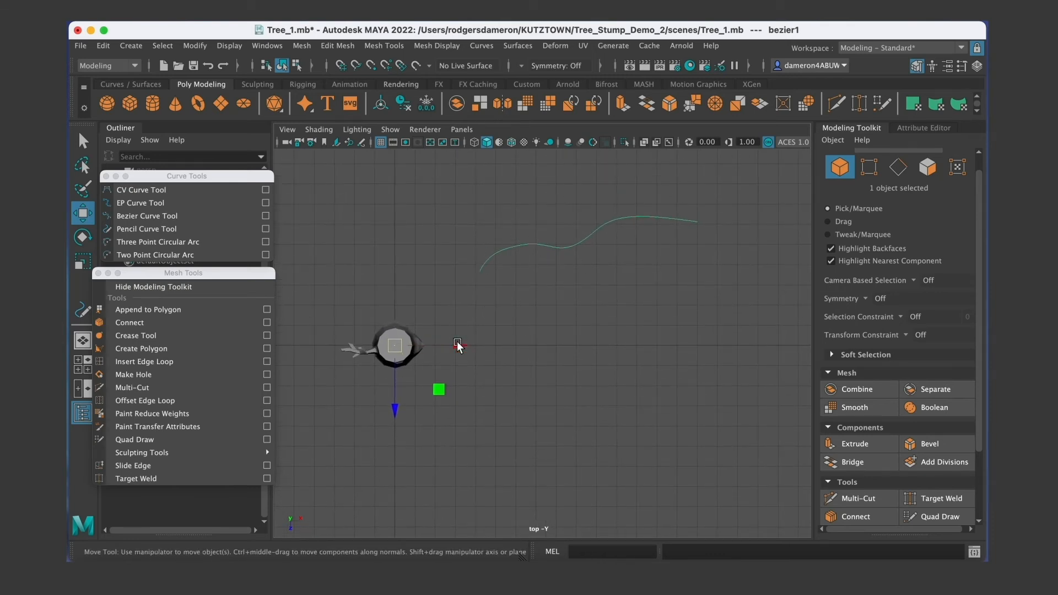
{"action": "left_click_drag", "start_coordinate": [458, 348], "coordinate": [563, 355]}
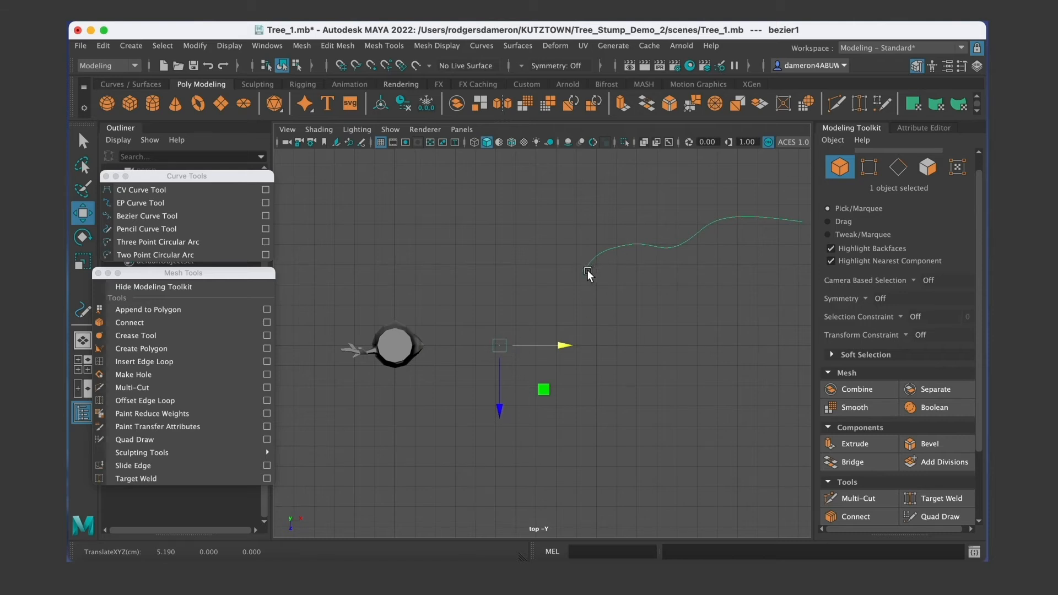
{"action": "key", "text": "ctrl+z"}
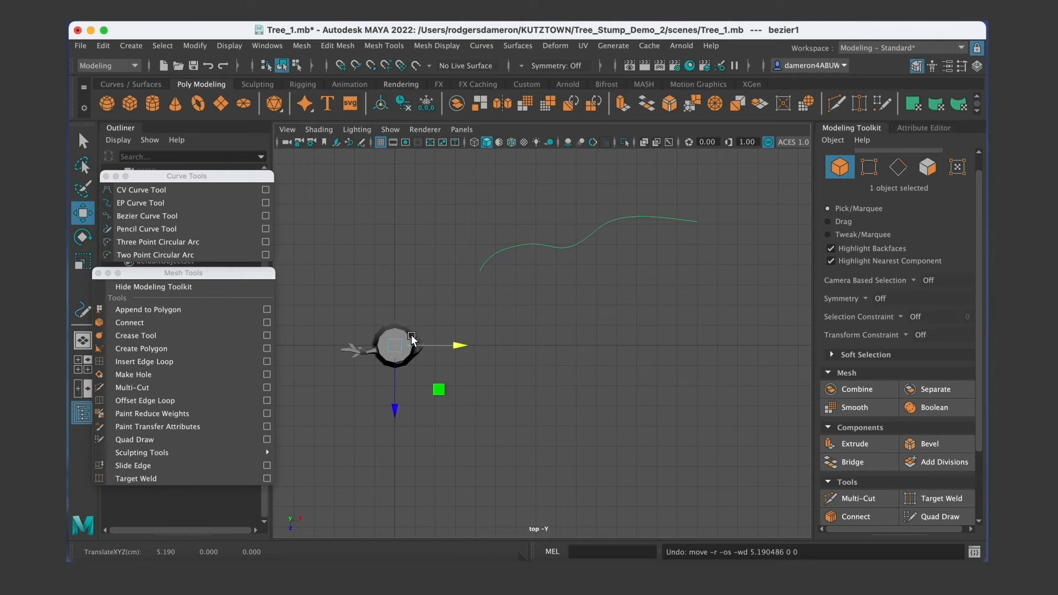
{"action": "left_click_drag", "start_coordinate": [464, 348], "coordinate": [557, 292]}
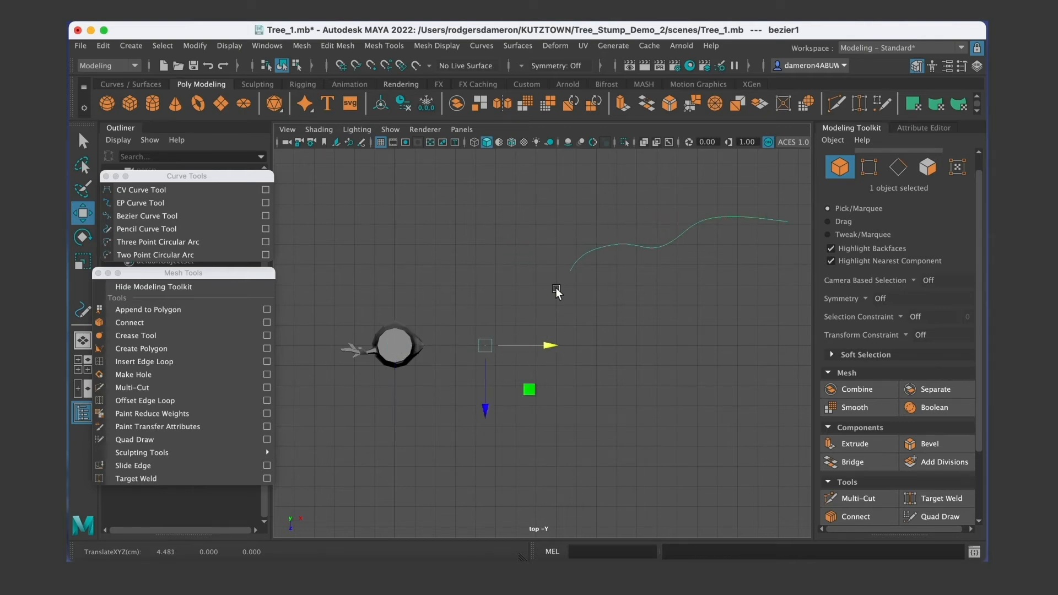
{"action": "middle_click_drag", "start_coordinate": [568, 272], "coordinate": [560, 312], "text": "alt"}
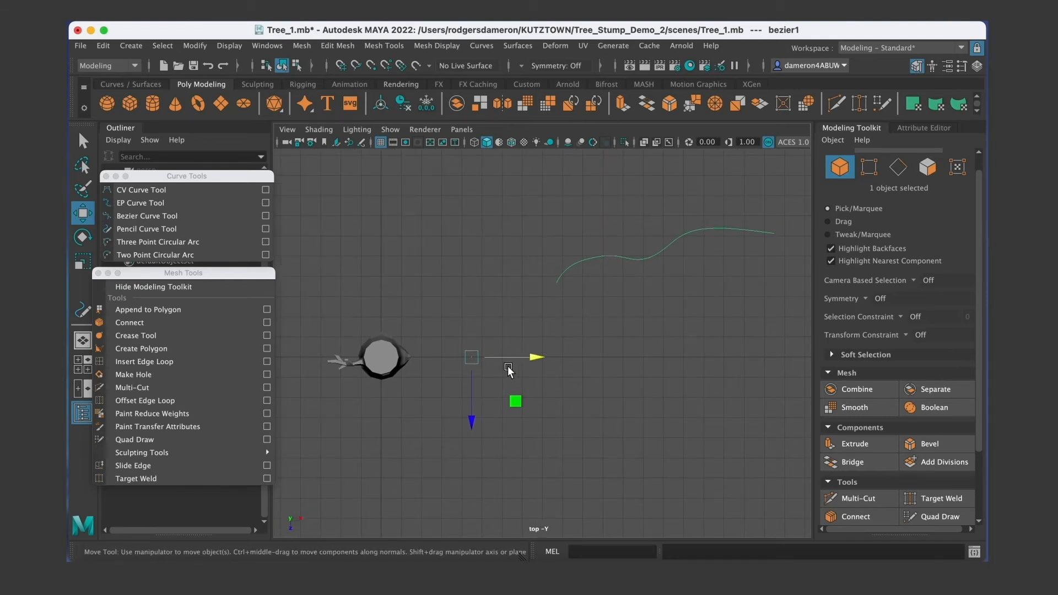
Reposition the Bezier curve's pivot onto the curve's endpoint nearest the stump, then leave pivot editing.
{"action": "key", "text": "d"}
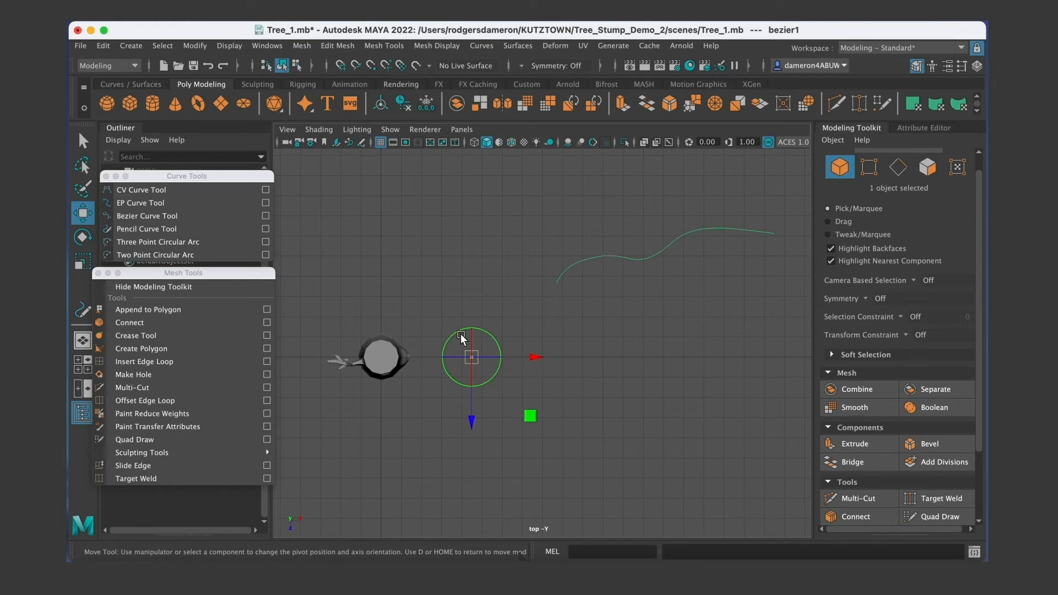
{"action": "left_click_drag", "start_coordinate": [531, 357], "coordinate": [617, 357]}
{"action": "left_click_drag", "start_coordinate": [560, 425], "coordinate": [555, 349]}
{"action": "scroll", "coordinate": [695, 264], "scroll_direction": "up", "scroll_amount": 1}
{"action": "right_click_drag", "start_coordinate": [694, 263], "coordinate": [702, 265], "text": "alt"}
{"action": "right_click_drag", "start_coordinate": [466, 283], "coordinate": [689, 264], "text": "alt"}
{"action": "middle_click_drag", "start_coordinate": [689, 265], "coordinate": [529, 472], "text": "alt"}
{"action": "right_click_drag", "start_coordinate": [330, 407], "coordinate": [464, 399], "text": "alt"}
{"action": "middle_click_drag", "start_coordinate": [464, 399], "coordinate": [638, 221], "text": "alt"}
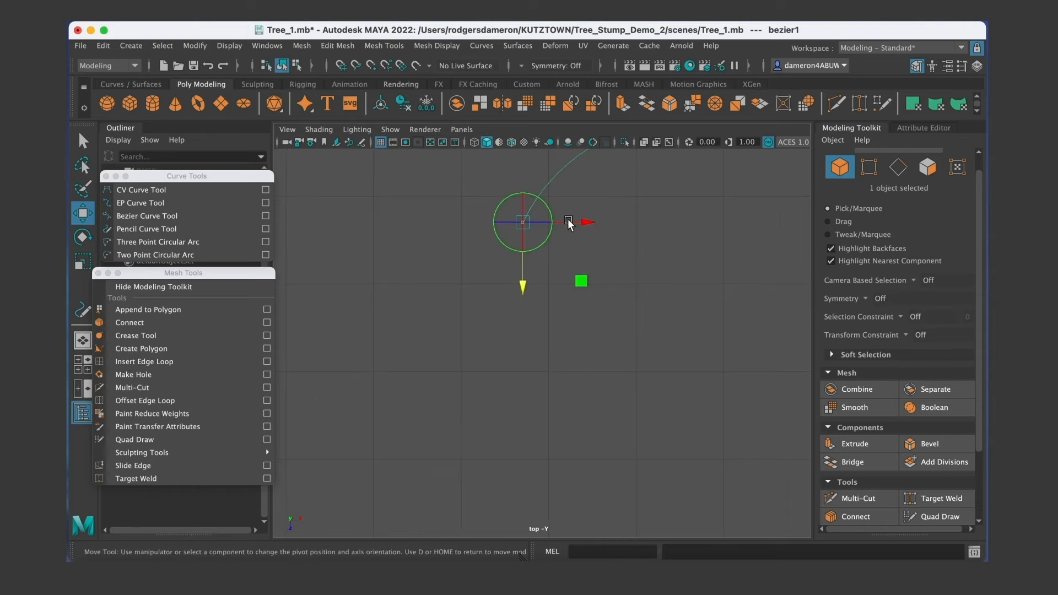
{"action": "left_click_drag", "start_coordinate": [588, 219], "coordinate": [589, 220]}
{"action": "middle_click_drag", "start_coordinate": [611, 241], "coordinate": [586, 311], "text": "alt"}
{"action": "key", "text": "d"}
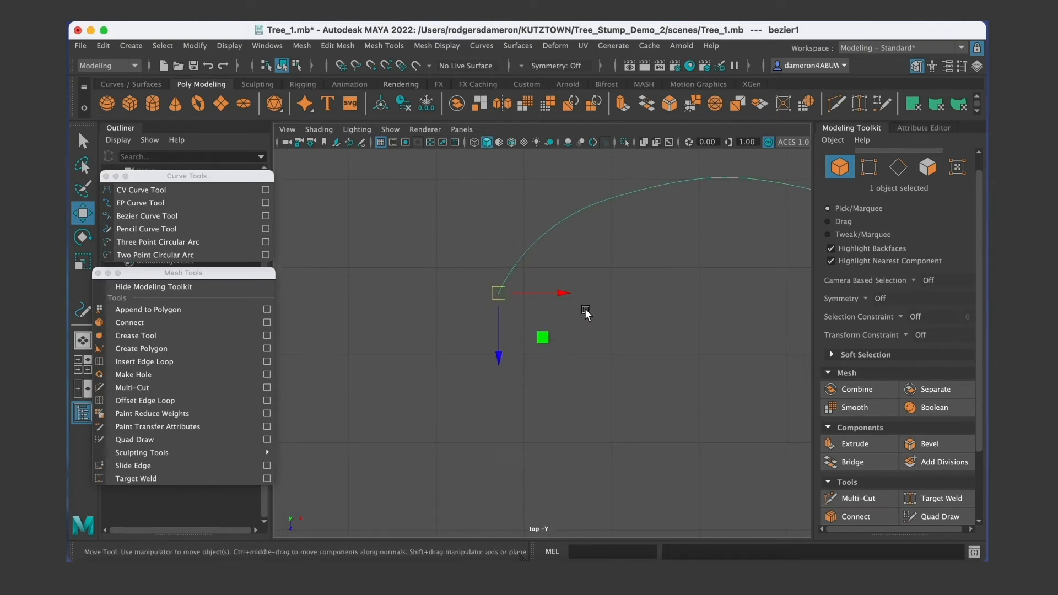
{"action": "scroll", "coordinate": [567, 345], "scroll_direction": "down", "scroll_amount": 5}
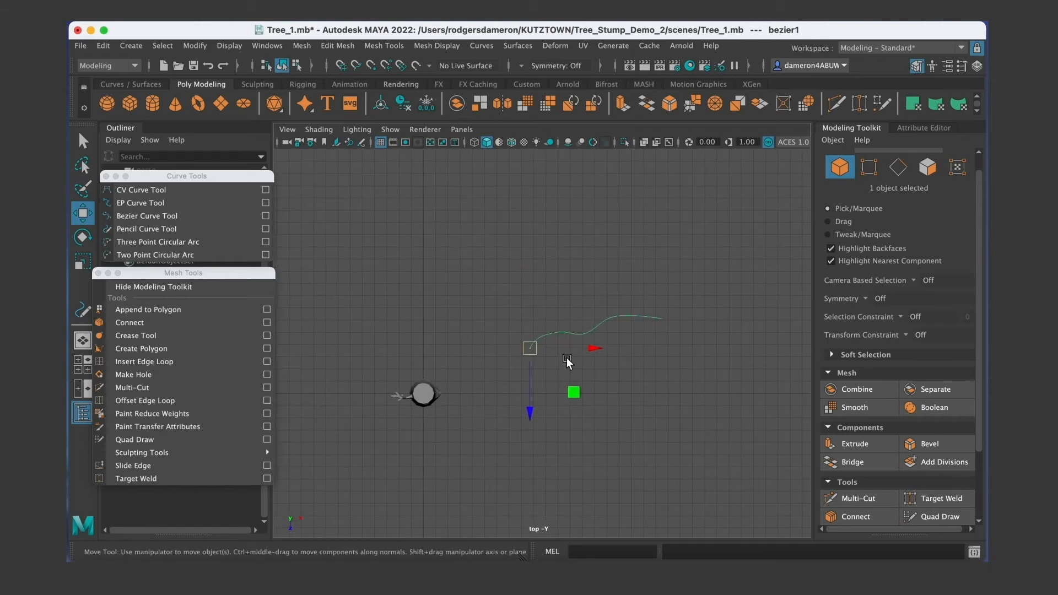
Reselect the Bezier curve and raise it in the side view to a height of about 2.49 cm, around the middle of the trunk.
{"action": "key", "text": "q"}
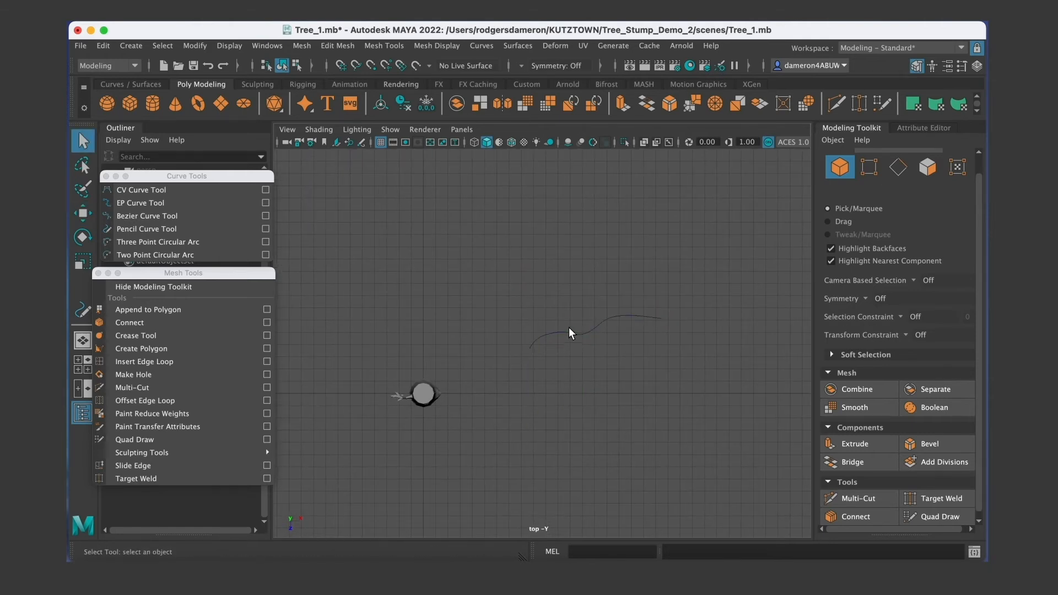
{"action": "left_click", "coordinate": [83, 210]}
{"action": "middle_click_drag", "start_coordinate": [504, 370], "coordinate": [509, 396], "text": "alt"}
{"action": "right_click_drag", "start_coordinate": [508, 395], "coordinate": [750, 411], "text": "alt"}
{"action": "middle_click_drag", "start_coordinate": [601, 432], "coordinate": [614, 240], "text": "alt"}
{"action": "key", "text": "space"}
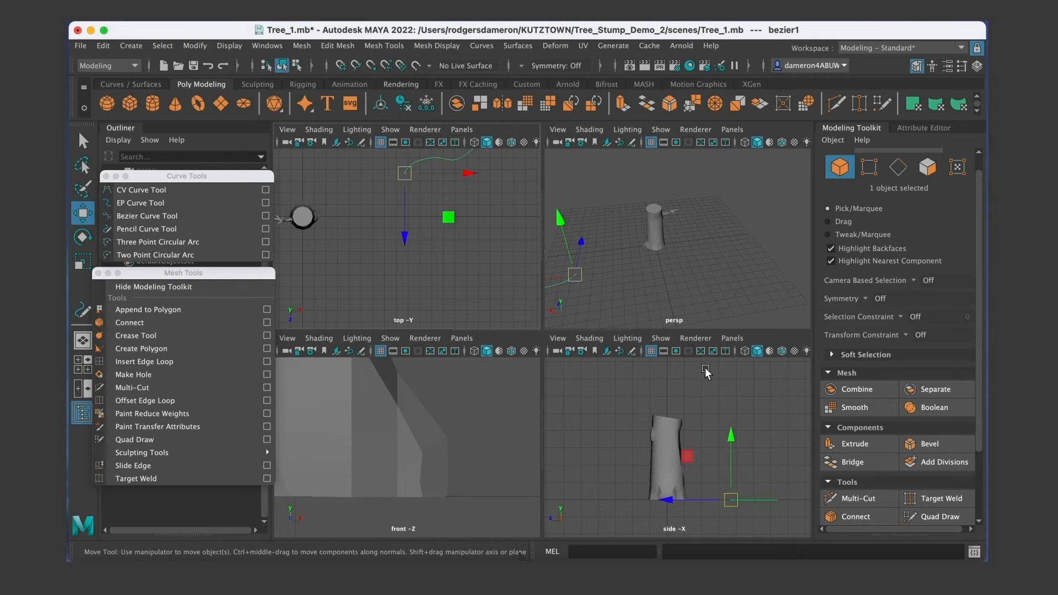
{"action": "middle_click_drag", "start_coordinate": [616, 293], "coordinate": [675, 255], "text": "alt"}
{"action": "left_click_drag", "start_coordinate": [688, 266], "coordinate": [679, 236], "text": "alt"}
{"action": "key", "text": "space"}
{"action": "scroll", "coordinate": [612, 335], "scroll_direction": "up", "scroll_amount": 5}
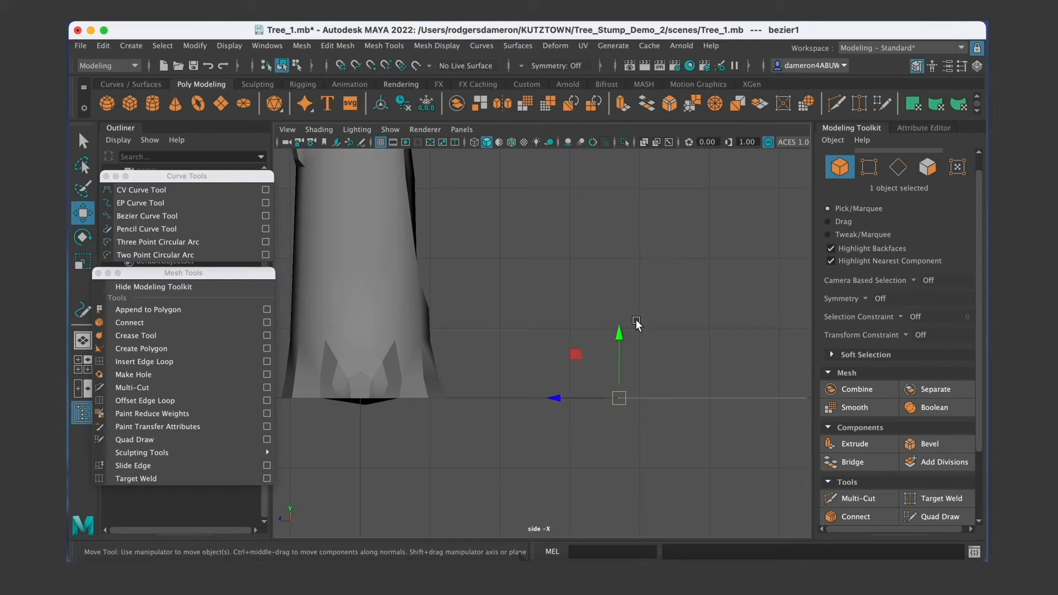
{"action": "left_click_drag", "start_coordinate": [624, 337], "coordinate": [587, 163]}
{"action": "middle_click_drag", "start_coordinate": [595, 249], "coordinate": [684, 332], "text": "alt"}
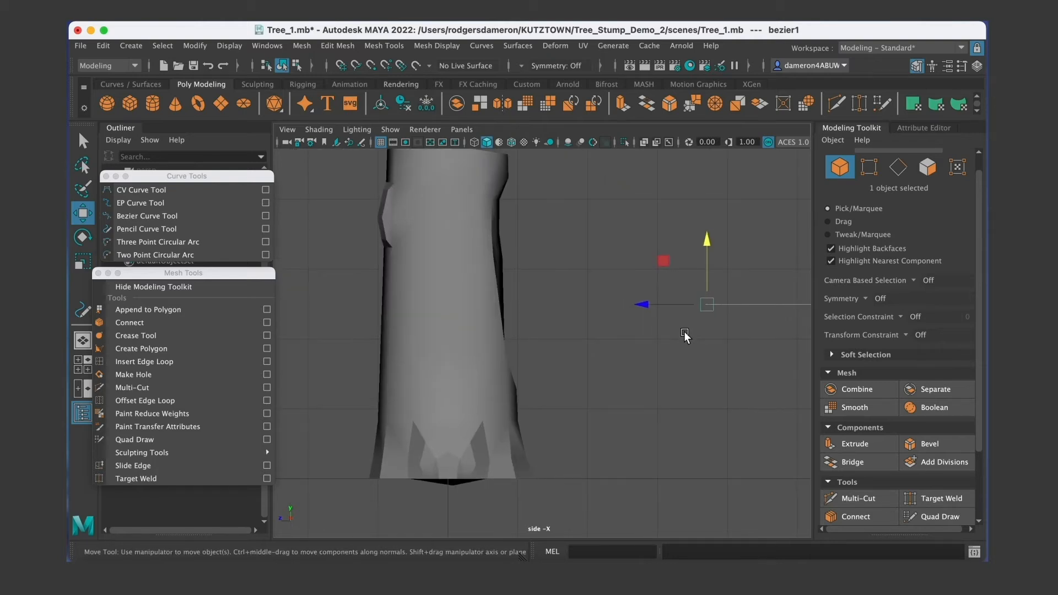
Align the curve's start with the stump's center along Z and slide the curve along X until it meets the trunk.
{"action": "right_click_drag", "start_coordinate": [684, 332], "coordinate": [613, 321], "text": "alt"}
{"action": "middle_click_drag", "start_coordinate": [613, 321], "coordinate": [600, 346], "text": "alt"}
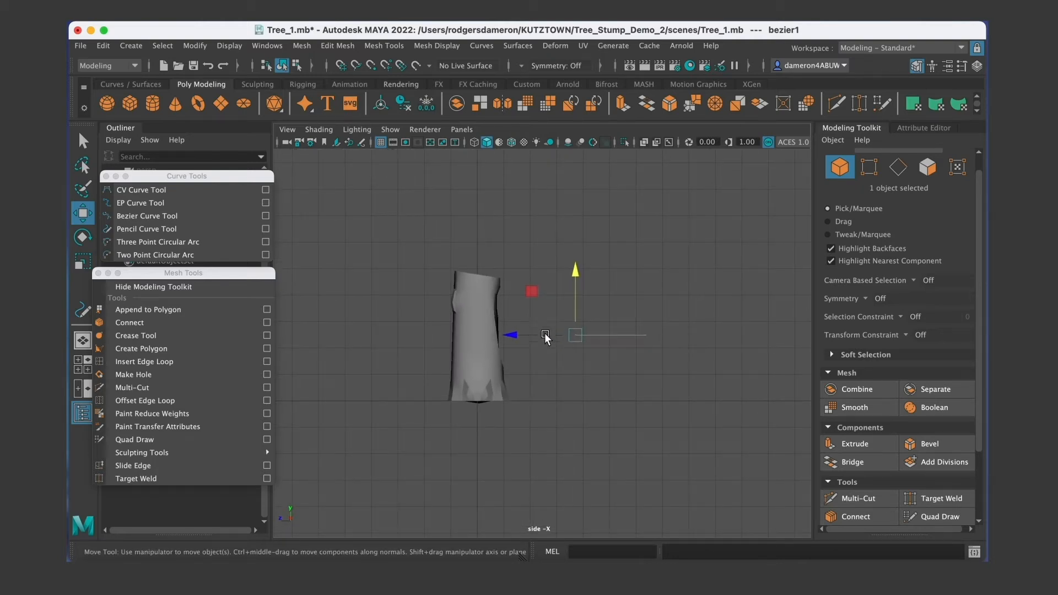
{"action": "left_click_drag", "start_coordinate": [517, 337], "coordinate": [418, 338]}
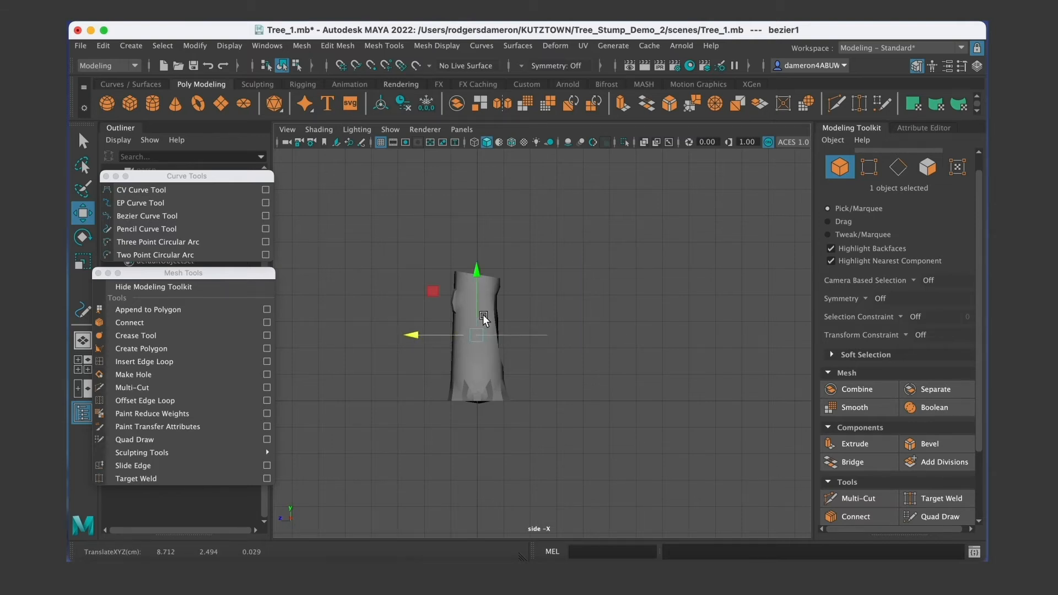
{"action": "key", "text": "space"}
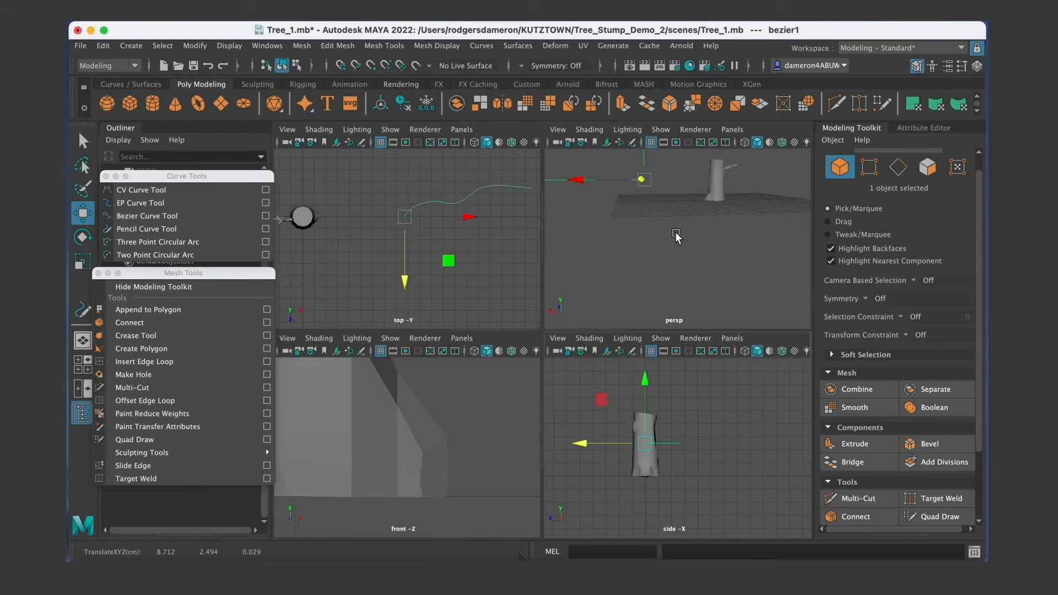
{"action": "key", "text": "space"}
{"action": "scroll", "coordinate": [672, 302], "scroll_direction": "down", "scroll_amount": 5}
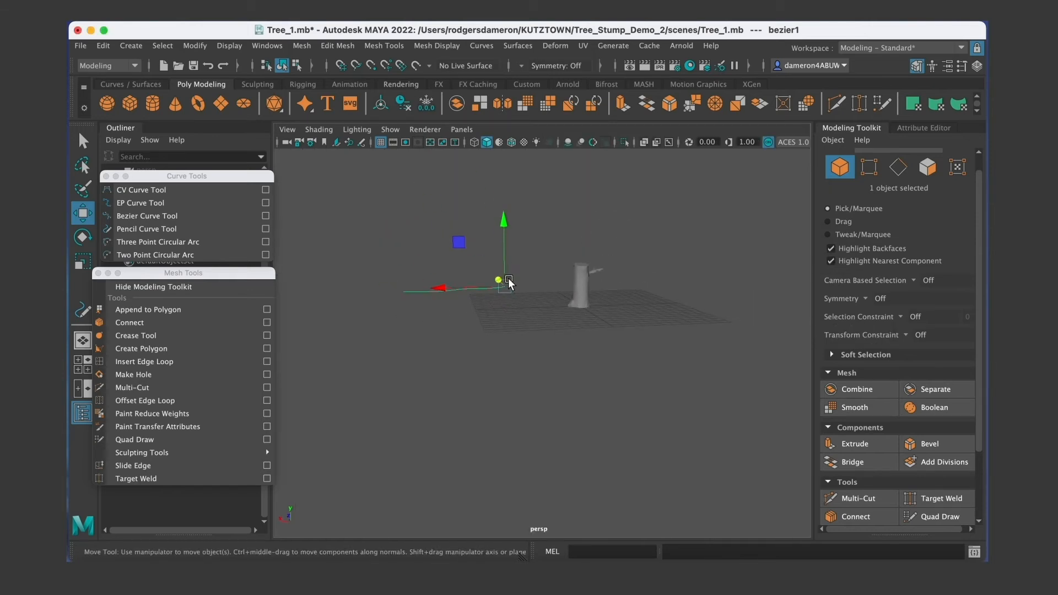
{"action": "left_click_drag", "start_coordinate": [455, 305], "coordinate": [518, 308]}
{"action": "scroll", "coordinate": [587, 308], "scroll_direction": "up", "scroll_amount": 5}
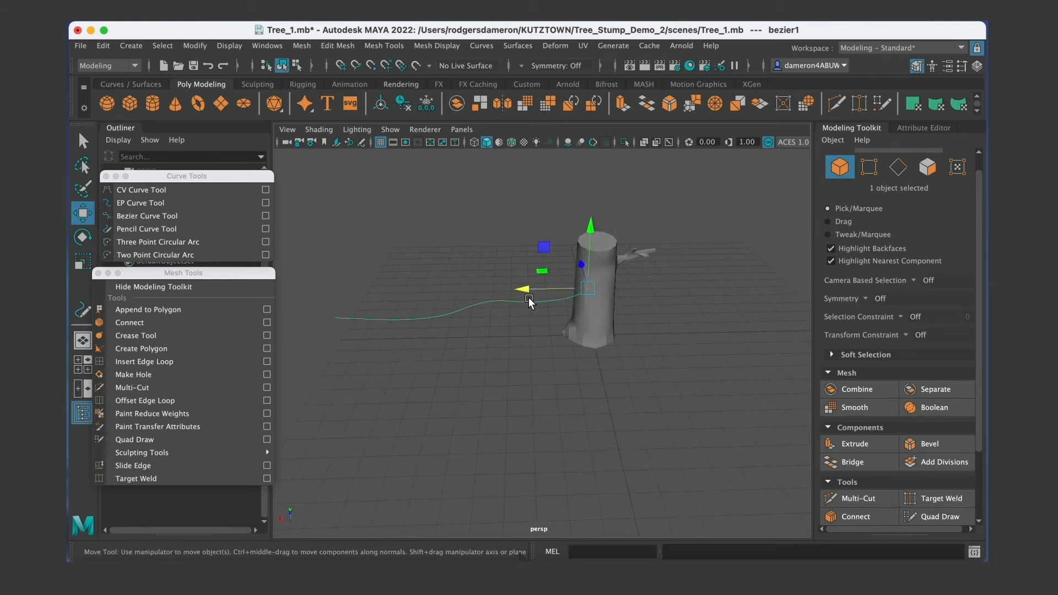
{"action": "left_click_drag", "start_coordinate": [546, 305], "coordinate": [545, 308], "text": "alt"}
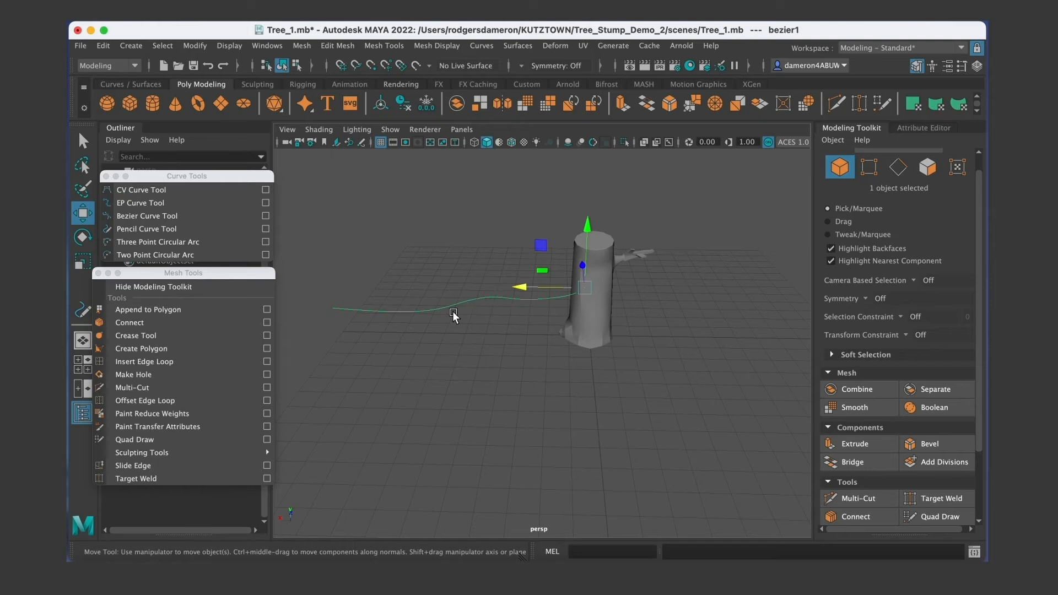
Scale the Bezier curve down along X so it becomes a short, compressed wave beside the trunk.
{"action": "left_click_drag", "start_coordinate": [590, 332], "coordinate": [584, 329], "text": "alt"}
{"action": "key", "text": "e"}
{"action": "key", "text": "r"}
{"action": "mouse_move", "coordinate": [534, 297]}
{"action": "left_mouse_down"}
{"action": "mouse_move", "coordinate": [583, 296]}
{"action": "mouse_move", "coordinate": [574, 292]}
{"action": "mouse_move", "coordinate": [571, 310]}
{"action": "mouse_move", "coordinate": [546, 304]}
{"action": "left_mouse_up"}
{"action": "middle_click_drag", "start_coordinate": [546, 305], "coordinate": [584, 344], "text": "alt"}
{"action": "right_click_drag", "start_coordinate": [585, 345], "coordinate": [627, 339], "text": "alt"}
{"action": "left_click_drag", "start_coordinate": [626, 324], "coordinate": [627, 337], "text": "alt"}
{"action": "right_click_drag", "start_coordinate": [627, 336], "coordinate": [751, 336], "text": "alt"}
{"action": "left_click_drag", "start_coordinate": [750, 336], "coordinate": [657, 341], "text": "alt"}
Rotate the Bezier curve in the side view to about 1.5°, 16.7° and -15° so it turns and tilts beside the trunk.
{"action": "key", "text": "space"}
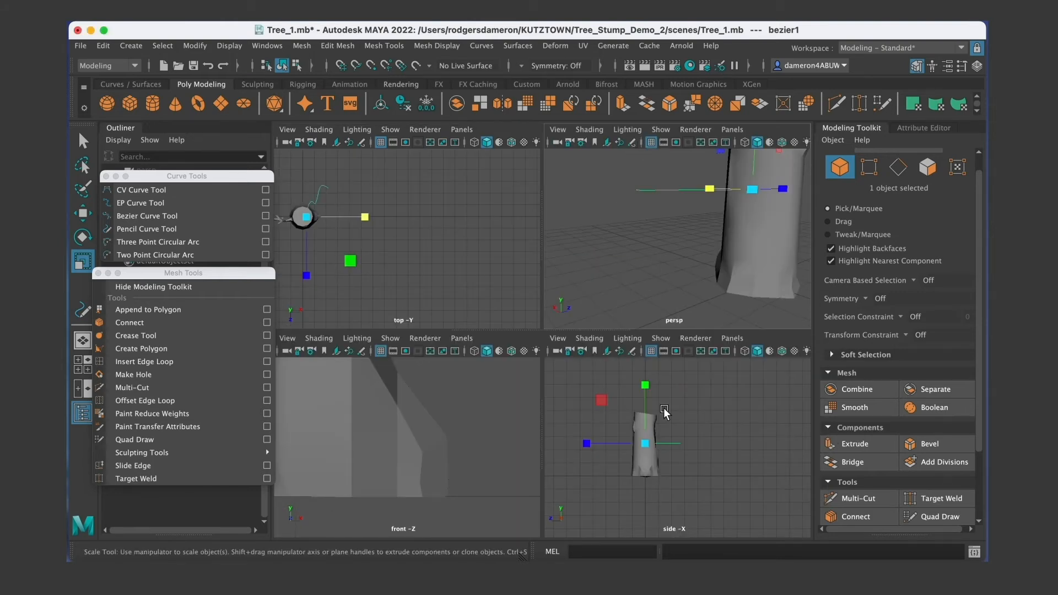
{"action": "key", "text": "space"}
{"action": "middle_click_drag", "start_coordinate": [496, 349], "coordinate": [611, 356], "text": "alt"}
{"action": "scroll", "coordinate": [406, 322], "scroll_direction": "up", "scroll_amount": 5}
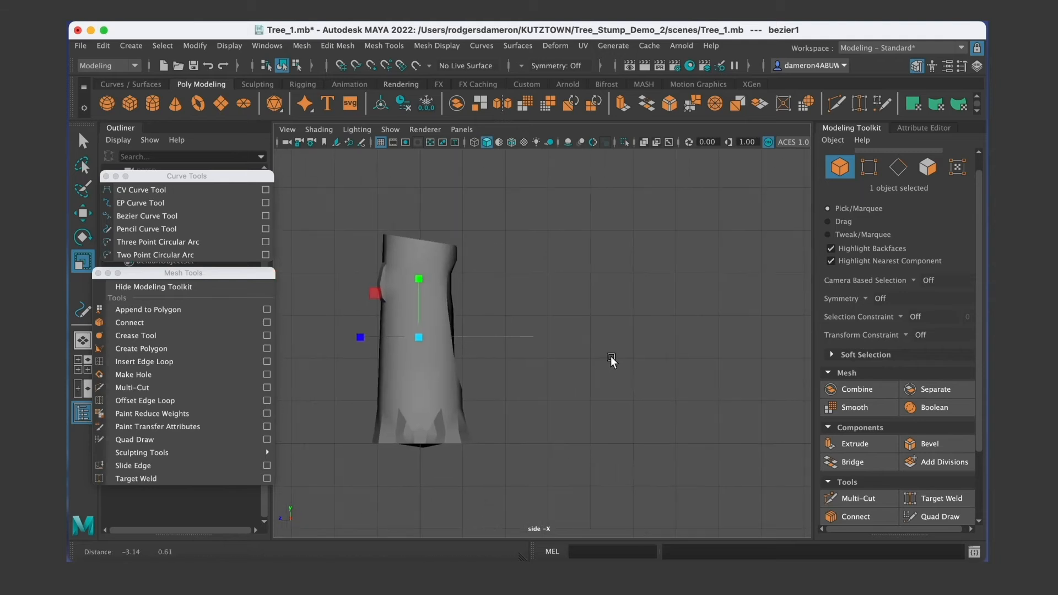
{"action": "key", "text": "e"}
{"action": "left_click_drag", "start_coordinate": [418, 295], "coordinate": [426, 310]}
{"action": "left_click_drag", "start_coordinate": [447, 351], "coordinate": [460, 351]}
{"action": "left_click_drag", "start_coordinate": [429, 294], "coordinate": [426, 295]}
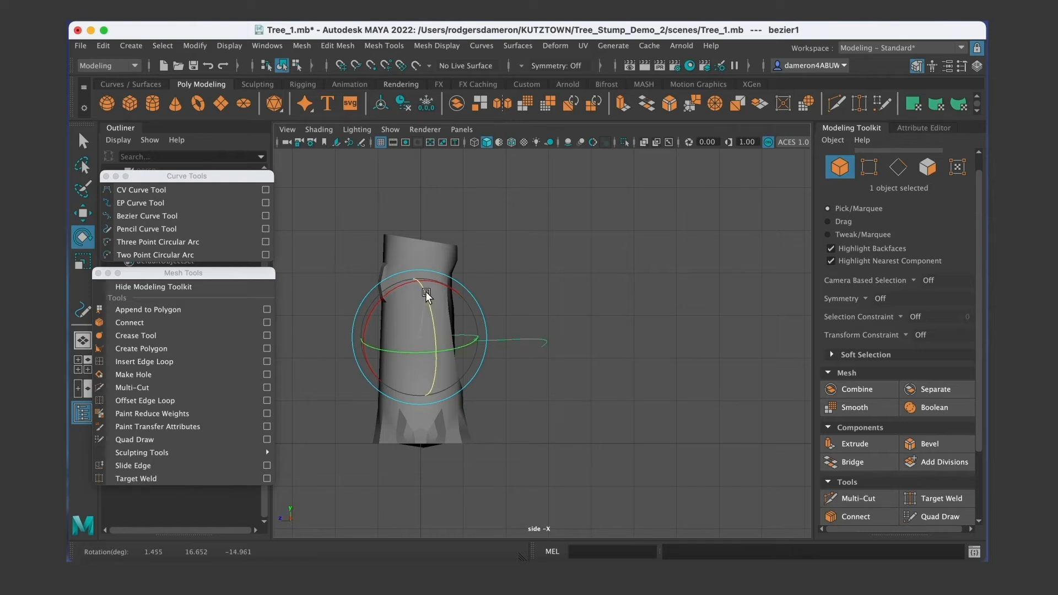
Select the stump mesh in the perspective view and insert an edge loop around the middle of its trunk.
{"action": "key", "text": "space"}
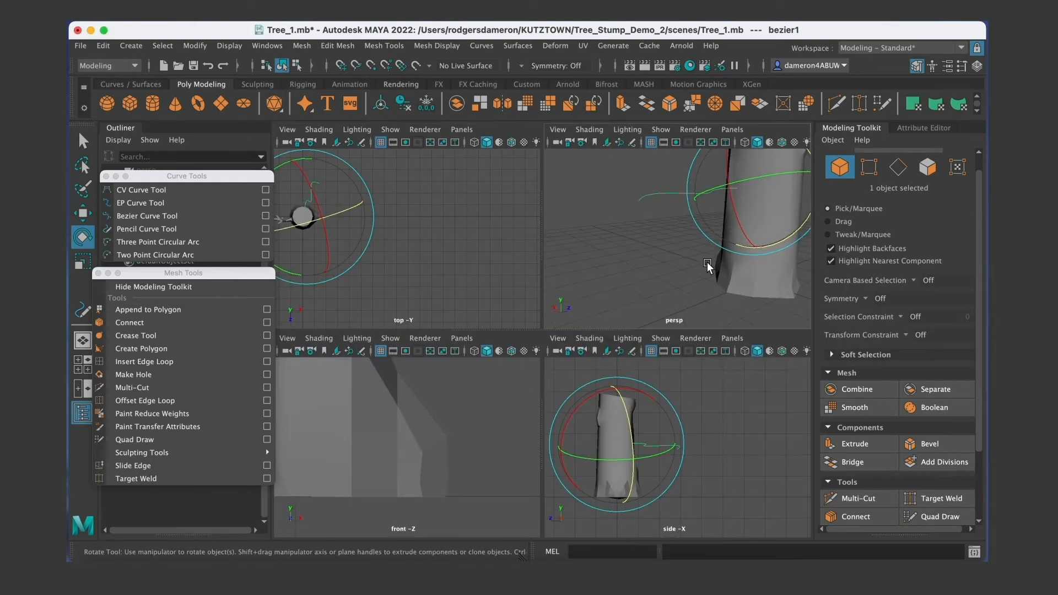
{"action": "key", "text": "space"}
{"action": "right_click_drag", "start_coordinate": [663, 296], "coordinate": [625, 295], "text": "alt"}
{"action": "key", "text": "q"}
{"action": "left_click_drag", "start_coordinate": [638, 327], "coordinate": [561, 310], "text": "alt"}
{"action": "right_click_drag", "start_coordinate": [562, 310], "coordinate": [577, 347], "text": "alt"}
{"action": "mouse_move", "coordinate": [576, 347]}
{"action": "left_mouse_down", "text": "alt"}
{"action": "mouse_move", "coordinate": [562, 349]}
{"action": "mouse_move", "coordinate": [595, 343]}
{"action": "left_mouse_up", "text": "alt"}
{"action": "left_click", "coordinate": [555, 342]}
{"action": "right_click_drag", "start_coordinate": [595, 343], "coordinate": [498, 329], "text": "alt"}
{"action": "left_click_drag", "start_coordinate": [499, 329], "coordinate": [520, 324], "text": "alt"}
{"action": "middle_click_drag", "start_coordinate": [520, 324], "coordinate": [548, 332], "text": "alt"}
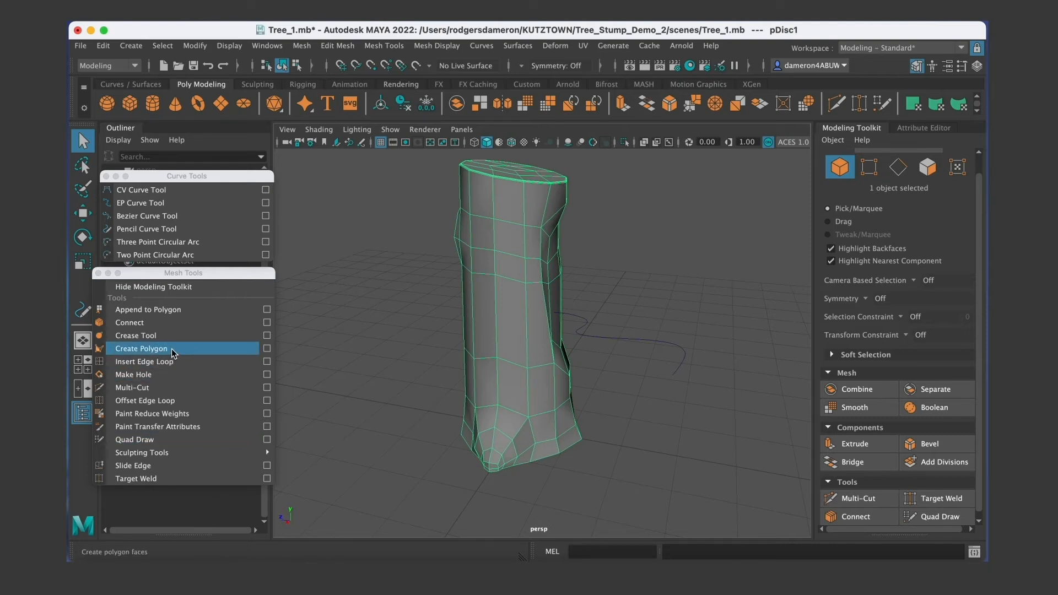
{"action": "left_click_drag", "start_coordinate": [177, 274], "coordinate": [174, 277]}
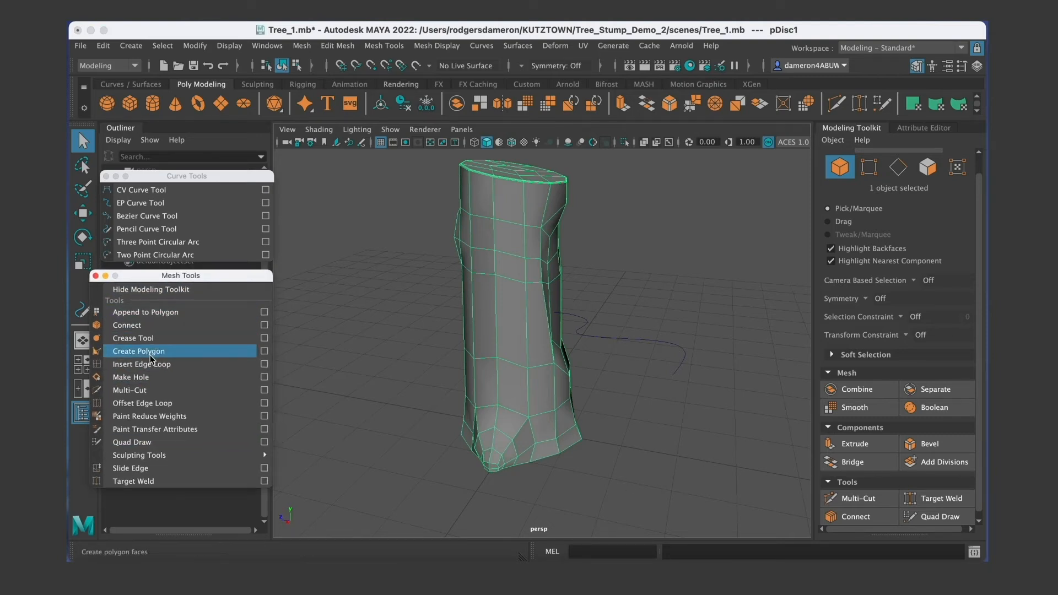
{"action": "left_click", "coordinate": [144, 364]}
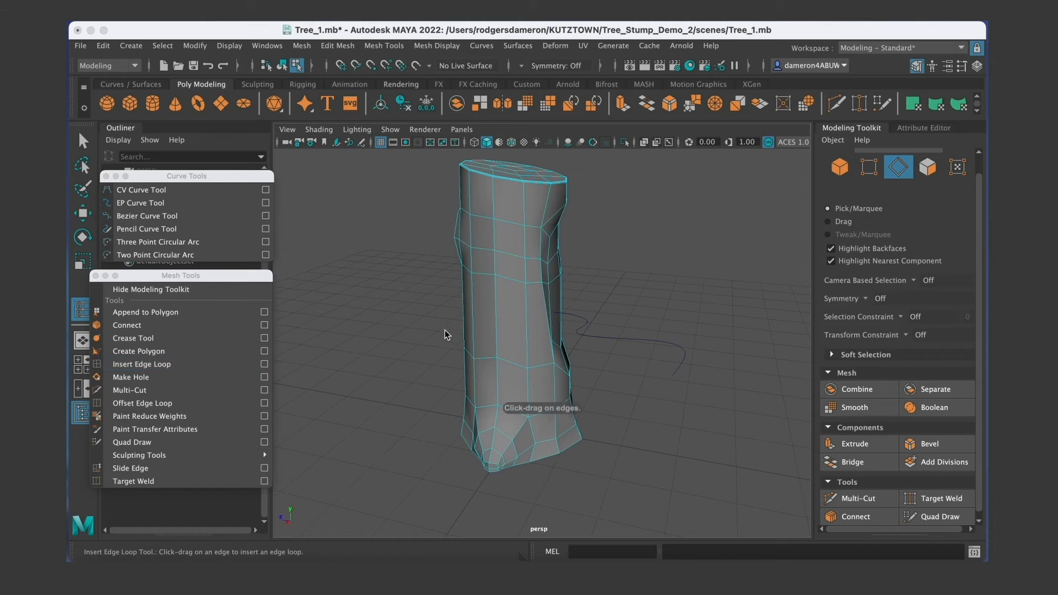
{"action": "left_click", "coordinate": [495, 306]}
Lower the new edge loop on the trunk slightly, to a height of about 2.53 cm.
{"action": "left_click_drag", "start_coordinate": [514, 378], "coordinate": [519, 372], "text": "alt"}
{"action": "key", "text": "w"}
{"action": "left_click_drag", "start_coordinate": [541, 222], "coordinate": [535, 232]}
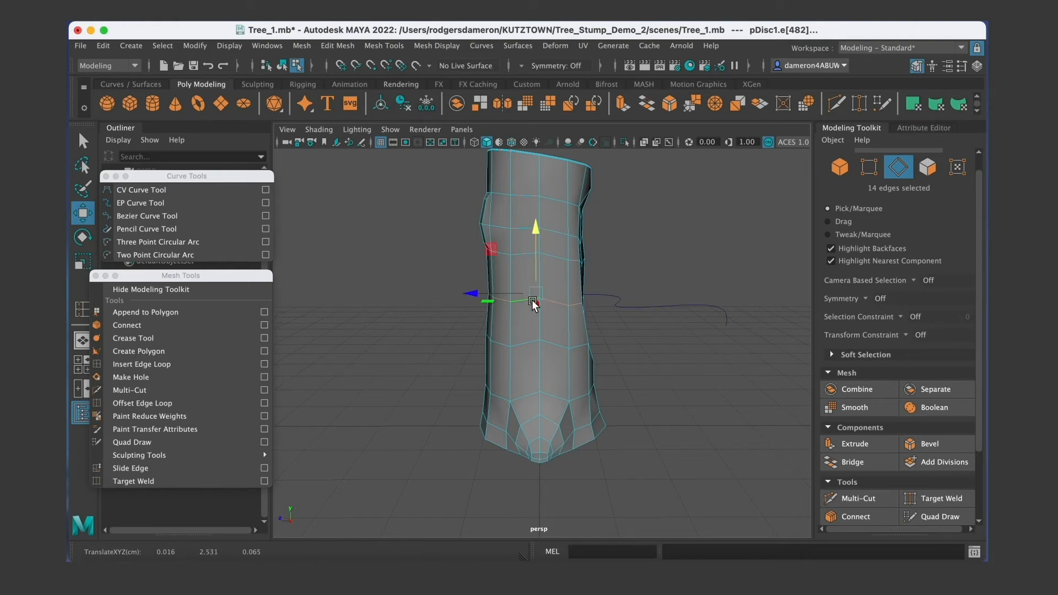
Select a trunk face above the new edge loop, clear it, and return to object mode with the Bezier curve selected.
{"action": "key", "text": "q"}
{"action": "right_click_drag", "start_coordinate": [528, 269], "coordinate": [530, 277]}
{"action": "left_click", "coordinate": [530, 277]}
{"action": "left_click_drag", "start_coordinate": [531, 276], "coordinate": [594, 296], "text": "alt"}
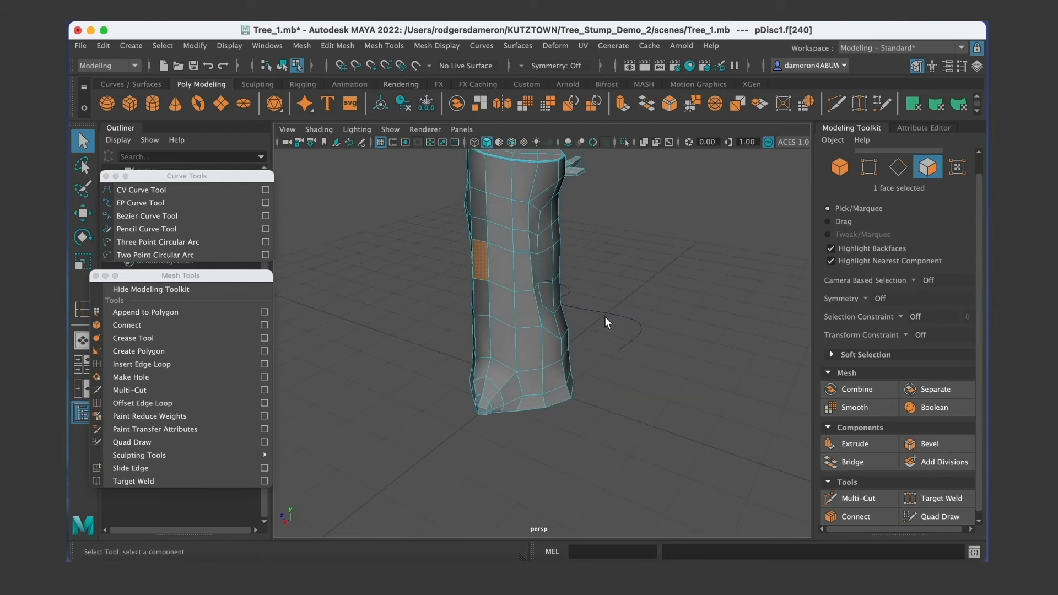
{"action": "left_click", "coordinate": [604, 315]}
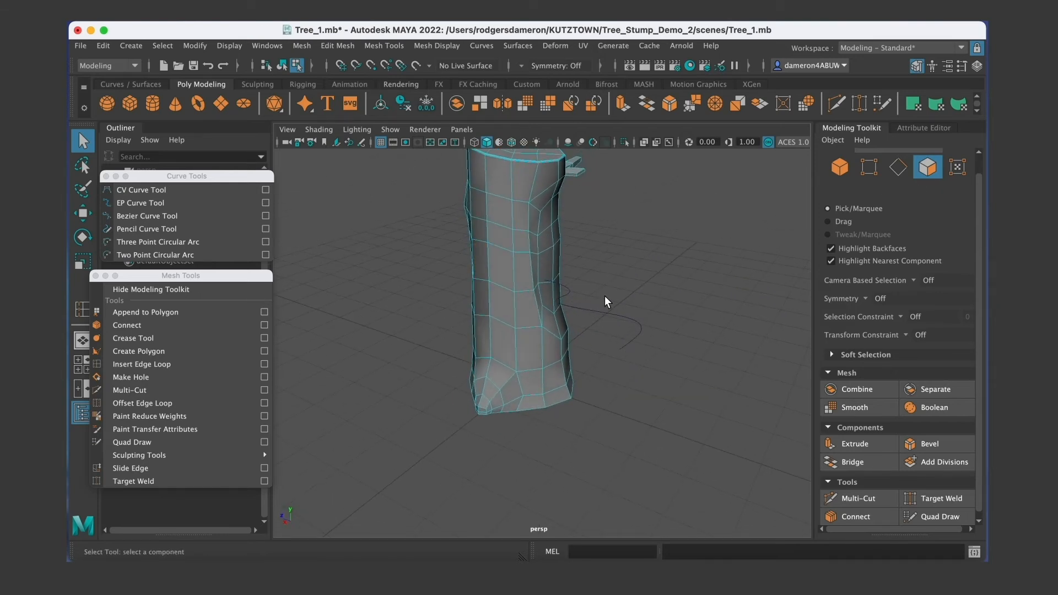
{"action": "right_click_drag", "start_coordinate": [610, 320], "coordinate": [659, 199]}
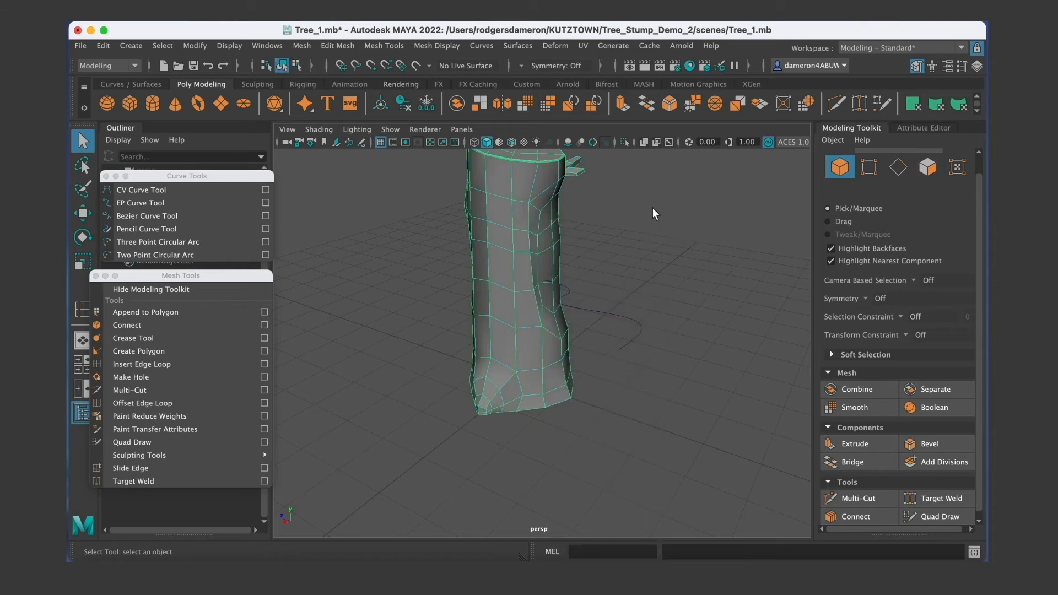
{"action": "left_click", "coordinate": [608, 320]}
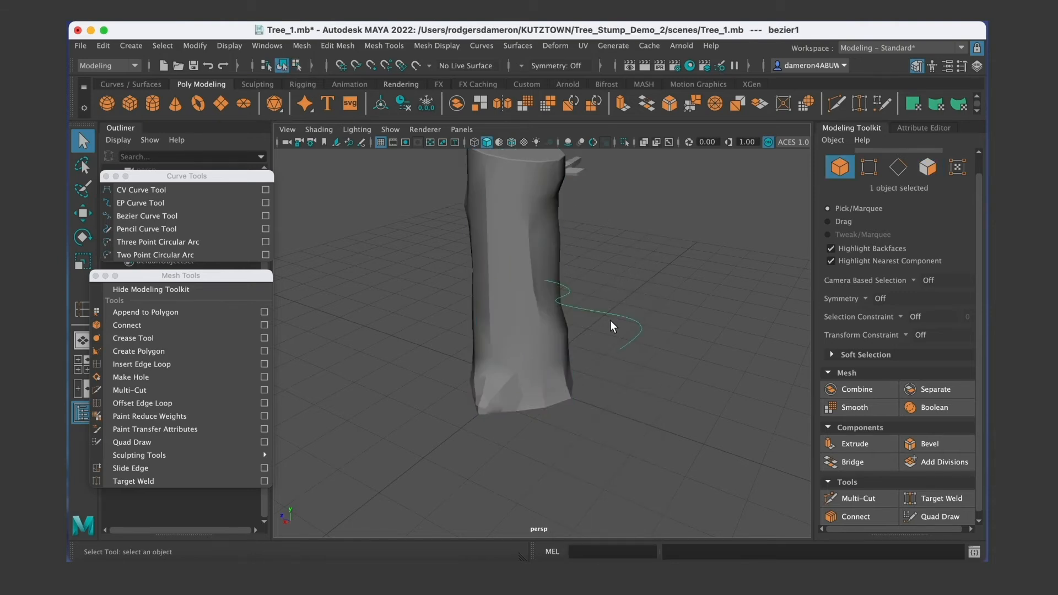
Move the Bezier curve to the trunk's outer side and rotate it about its start point so it extends away from the stump.
{"action": "key", "text": "w"}
{"action": "left_click_drag", "start_coordinate": [455, 277], "coordinate": [353, 296]}
{"action": "key", "text": "e"}
{"action": "left_click_drag", "start_coordinate": [453, 260], "coordinate": [440, 229]}
{"action": "key", "text": "w"}
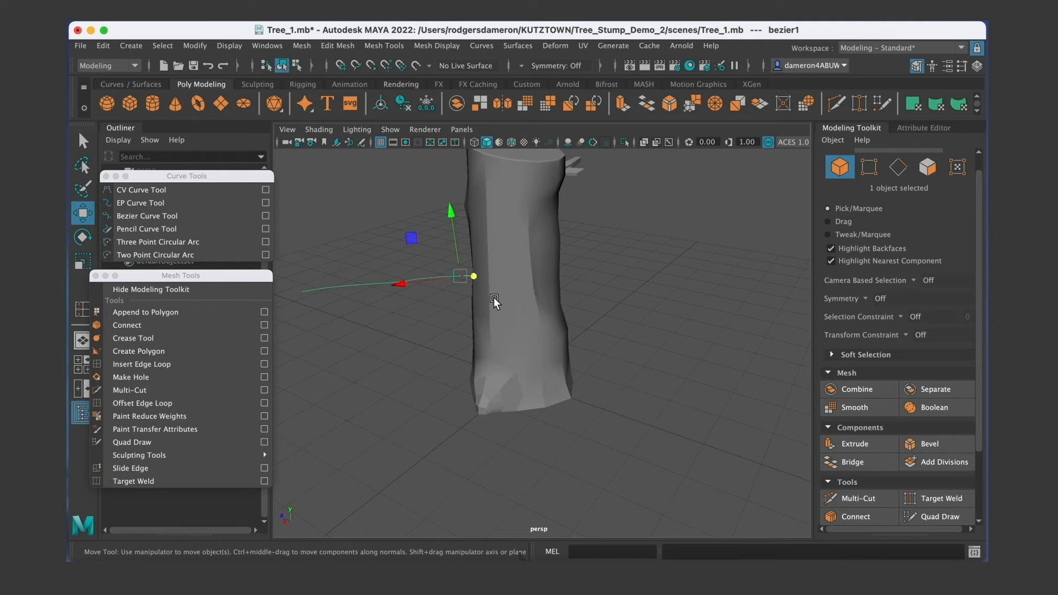
Shift the curve's start along its axes to meet the trunk surface, checking its placement in the perspective and top views.
{"action": "left_click_drag", "start_coordinate": [494, 297], "coordinate": [515, 352], "text": "alt"}
{"action": "left_click_drag", "start_coordinate": [433, 334], "coordinate": [513, 334], "text": "alt"}
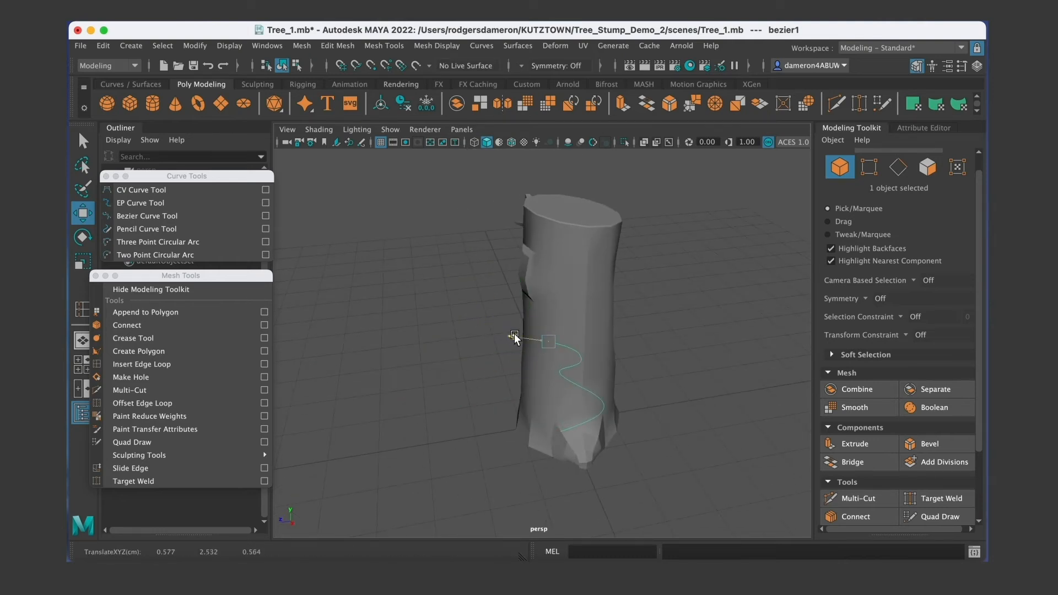
{"action": "left_click_drag", "start_coordinate": [518, 283], "coordinate": [609, 352]}
{"action": "scroll", "coordinate": [609, 352], "scroll_direction": "left", "scroll_amount": 5, "text": "alt"}
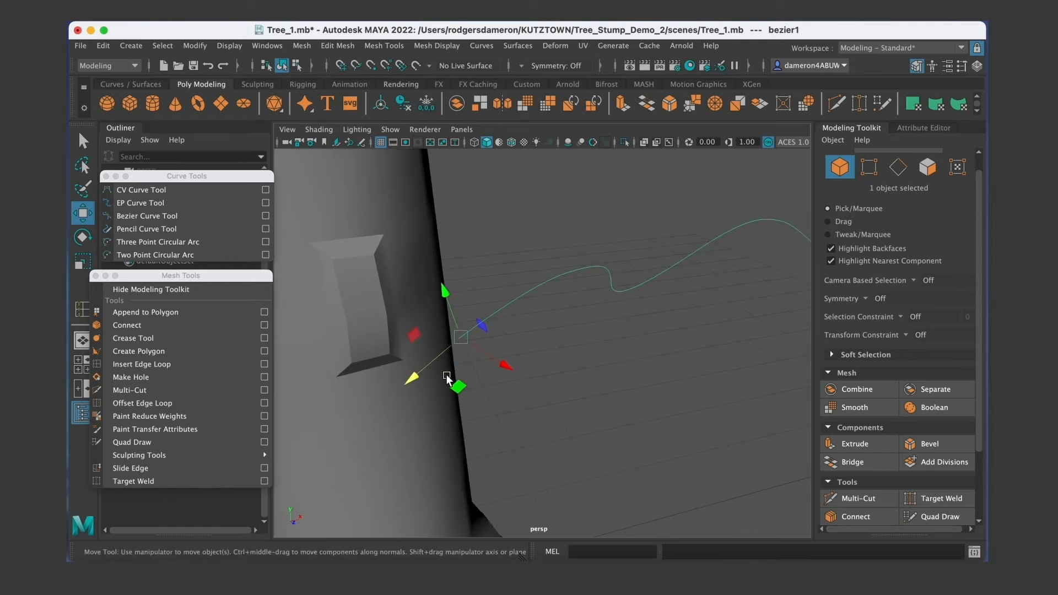
{"action": "left_click_drag", "start_coordinate": [401, 385], "coordinate": [480, 345], "text": "alt"}
{"action": "key", "text": "space"}
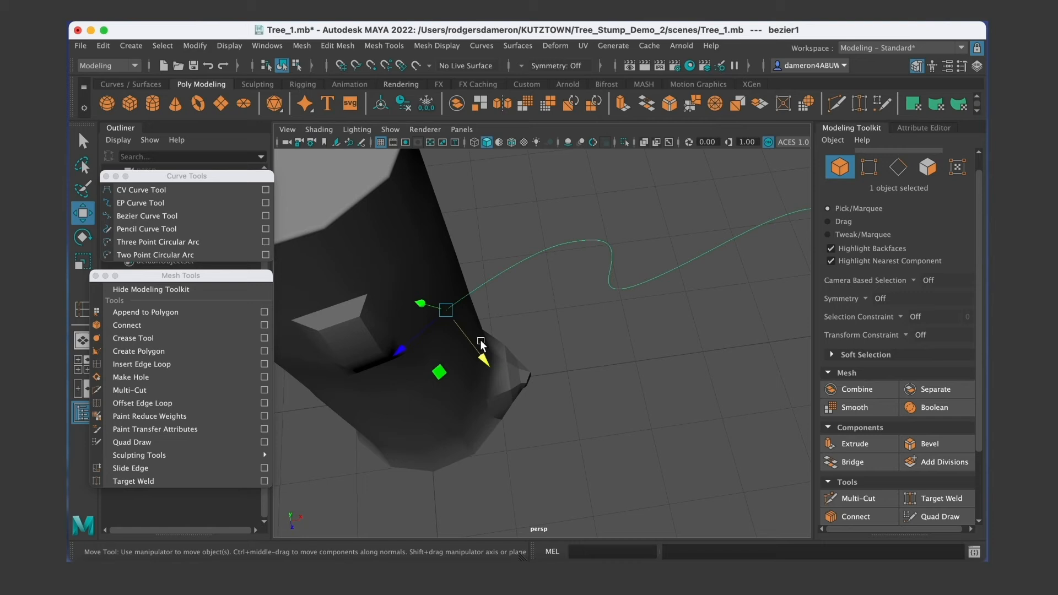
{"action": "key", "text": "space"}
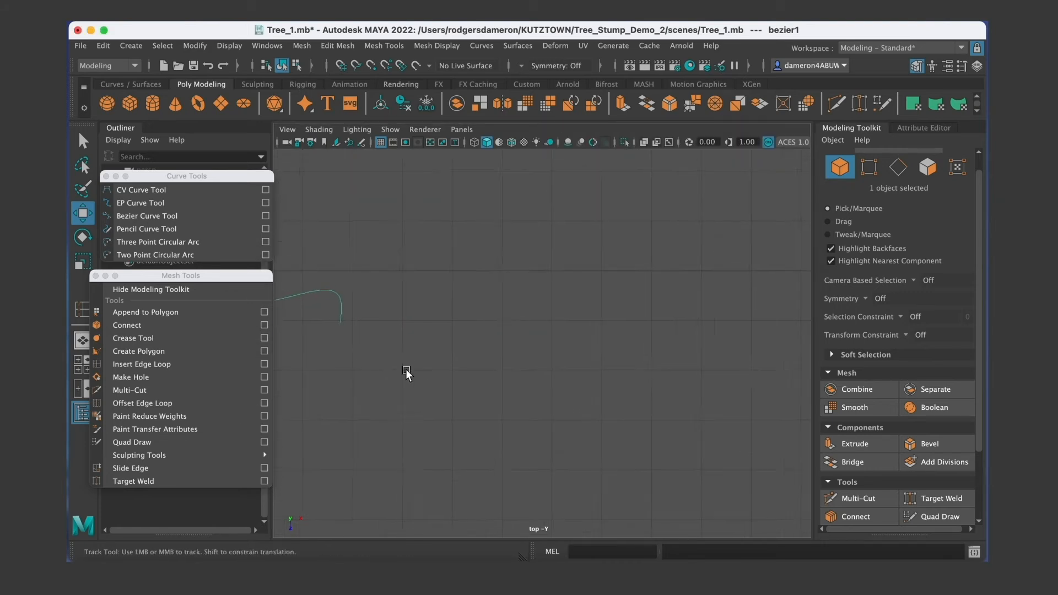
Rotate the Bezier curve in the top view so it runs outward from the trunk at a new angle.
{"action": "middle_click_drag", "start_coordinate": [391, 372], "coordinate": [616, 255], "text": "alt"}
{"action": "scroll", "coordinate": [616, 255], "scroll_direction": "up", "scroll_amount": 5}
{"action": "middle_click_drag", "start_coordinate": [676, 188], "coordinate": [479, 372], "text": "alt"}
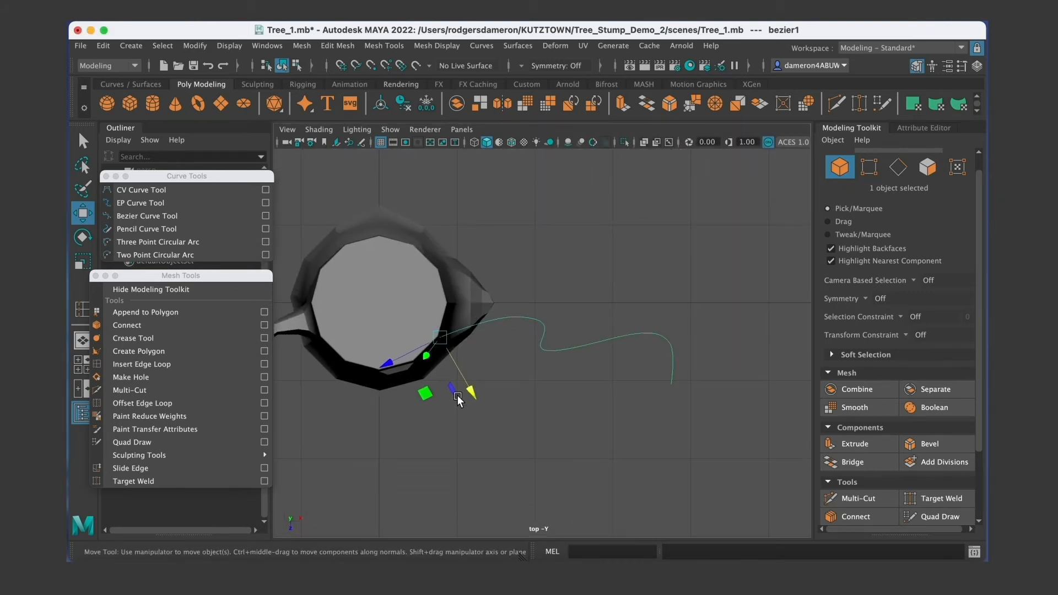
{"action": "key", "text": "e"}
{"action": "left_click_drag", "start_coordinate": [418, 341], "coordinate": [428, 293]}
{"action": "key", "text": "space"}
{"action": "key", "text": "space"}
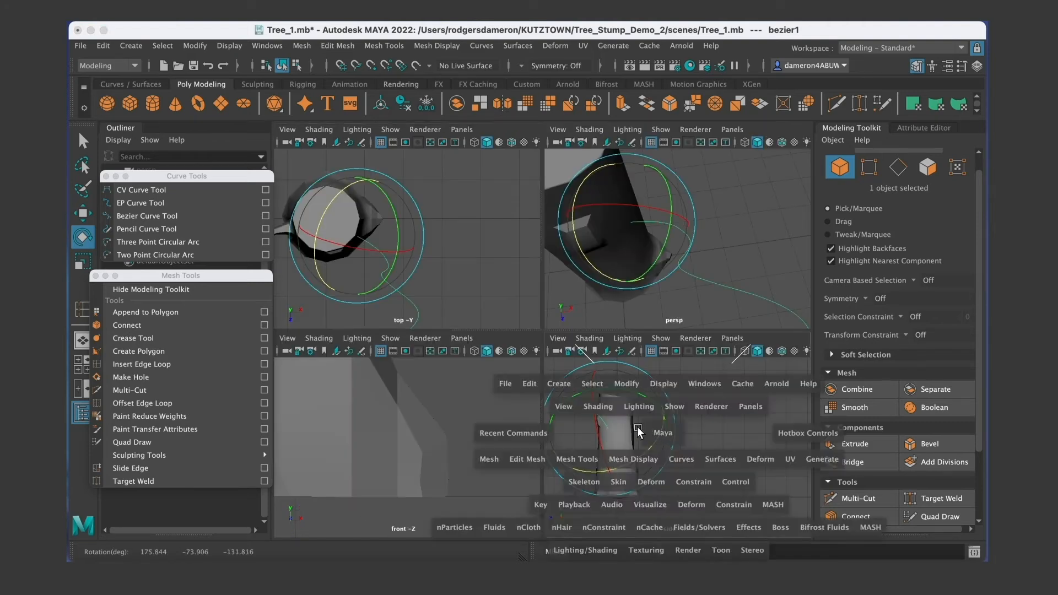
{"action": "left_click_drag", "start_coordinate": [440, 269], "coordinate": [439, 322]}
{"action": "key", "text": "space"}
{"action": "key", "text": "space"}
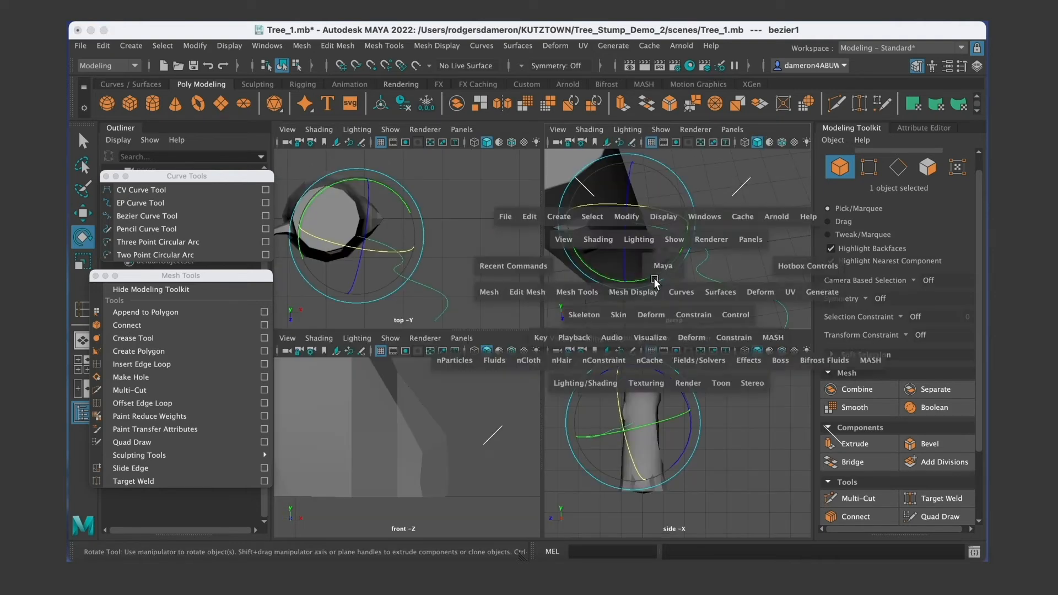
Move the Bezier curve sideways and slightly down so its starting point sits on a single face of the trunk.
{"action": "left_click_drag", "start_coordinate": [649, 274], "coordinate": [496, 278], "text": "alt"}
{"action": "key", "text": "q"}
{"action": "left_click", "coordinate": [552, 245]}
{"action": "left_click_drag", "start_coordinate": [552, 247], "coordinate": [526, 319], "text": "alt"}
{"action": "middle_click_drag", "start_coordinate": [555, 308], "coordinate": [502, 304], "text": "alt"}
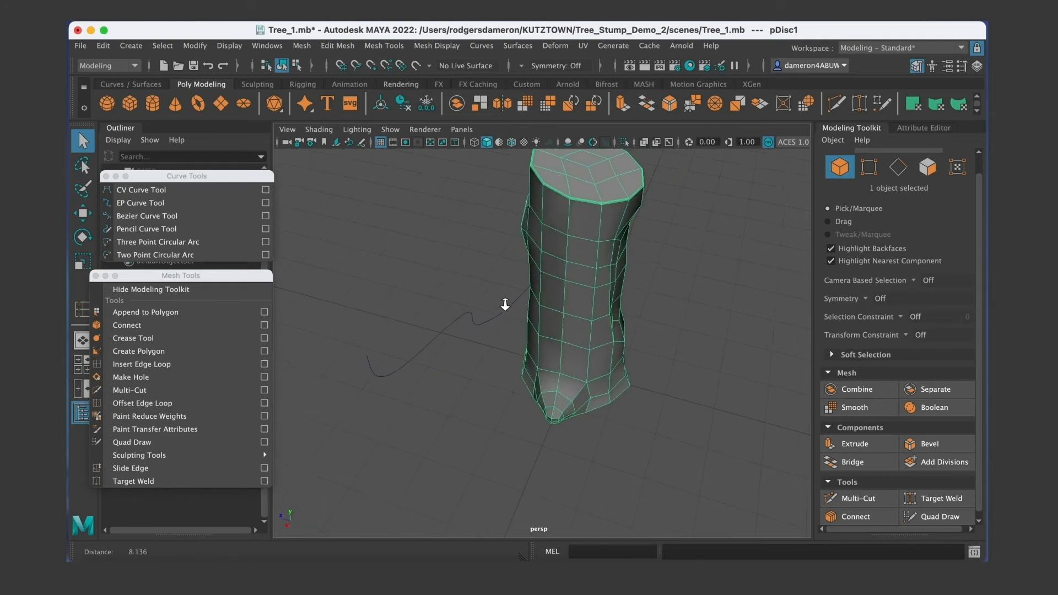
{"action": "right_click_drag", "start_coordinate": [503, 302], "coordinate": [619, 296], "text": "alt"}
{"action": "left_click_drag", "start_coordinate": [578, 311], "coordinate": [631, 281], "text": "alt"}
{"action": "left_click_drag", "start_coordinate": [538, 321], "coordinate": [529, 325], "text": "alt"}
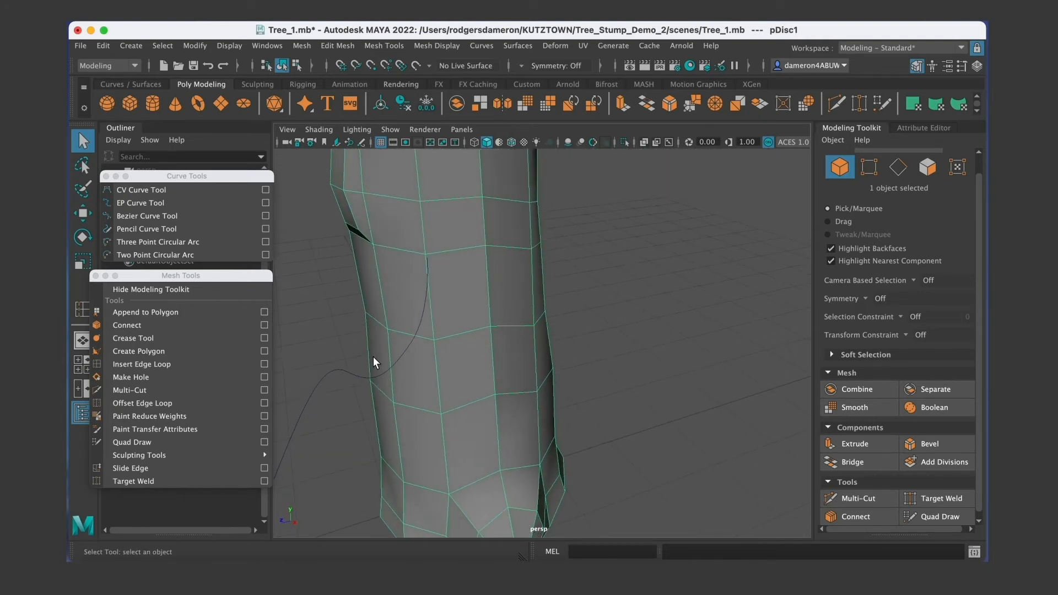
{"action": "left_click", "coordinate": [331, 375]}
{"action": "key", "text": "w"}
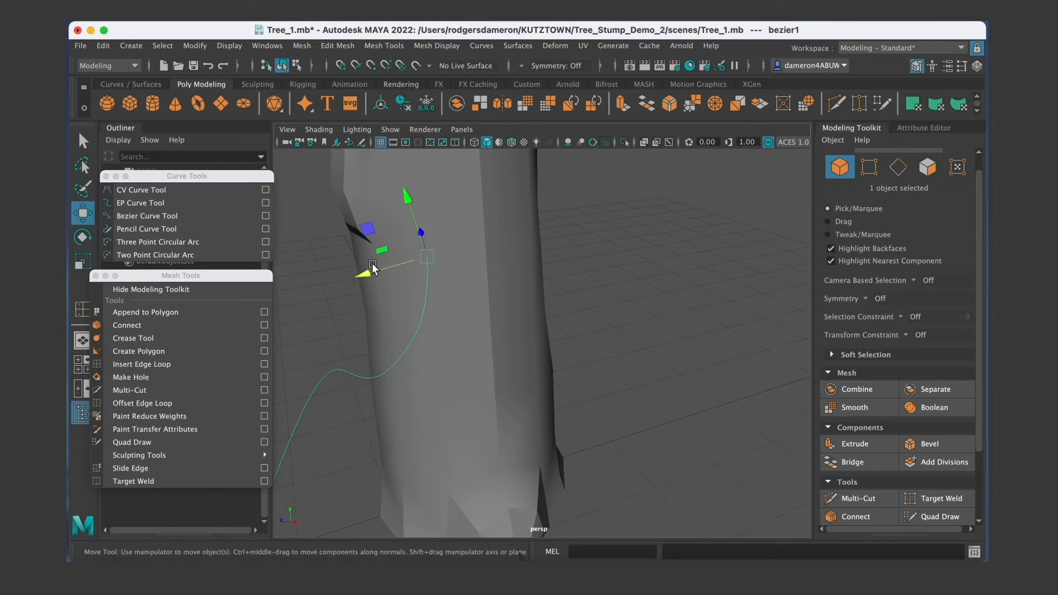
{"action": "left_click_drag", "start_coordinate": [369, 275], "coordinate": [430, 232]}
{"action": "left_click_drag", "start_coordinate": [433, 191], "coordinate": [437, 211]}
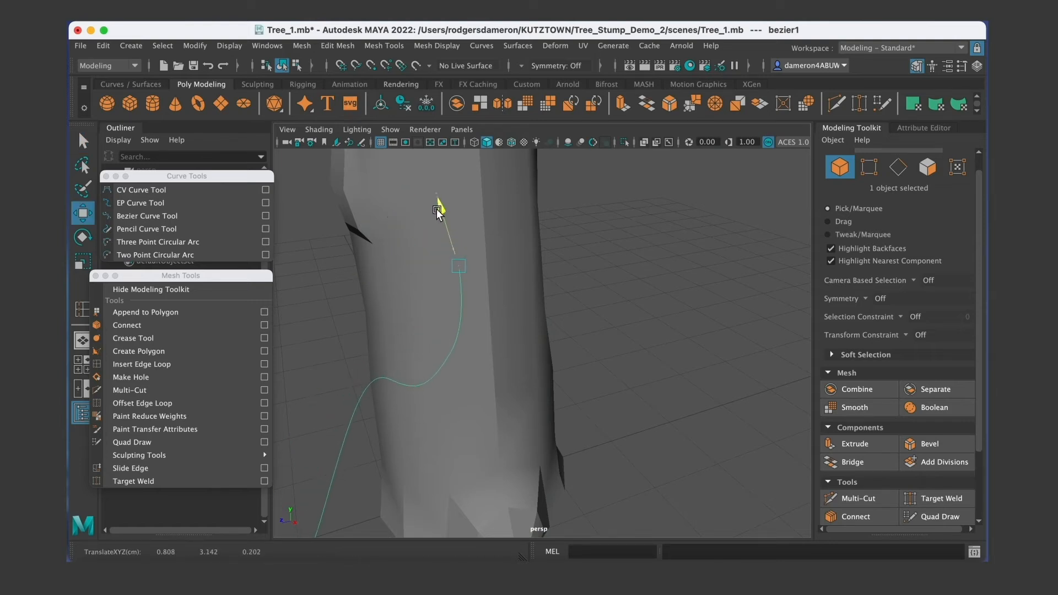
{"action": "left_click", "coordinate": [500, 319]}
{"action": "left_click_drag", "start_coordinate": [515, 330], "coordinate": [550, 369], "text": "alt"}
{"action": "right_click_drag", "start_coordinate": [565, 218], "coordinate": [566, 258]}
{"action": "left_click", "coordinate": [566, 300]}
{"action": "left_click_drag", "start_coordinate": [558, 338], "coordinate": [445, 381], "text": "alt"}
{"action": "key", "text": "f"}
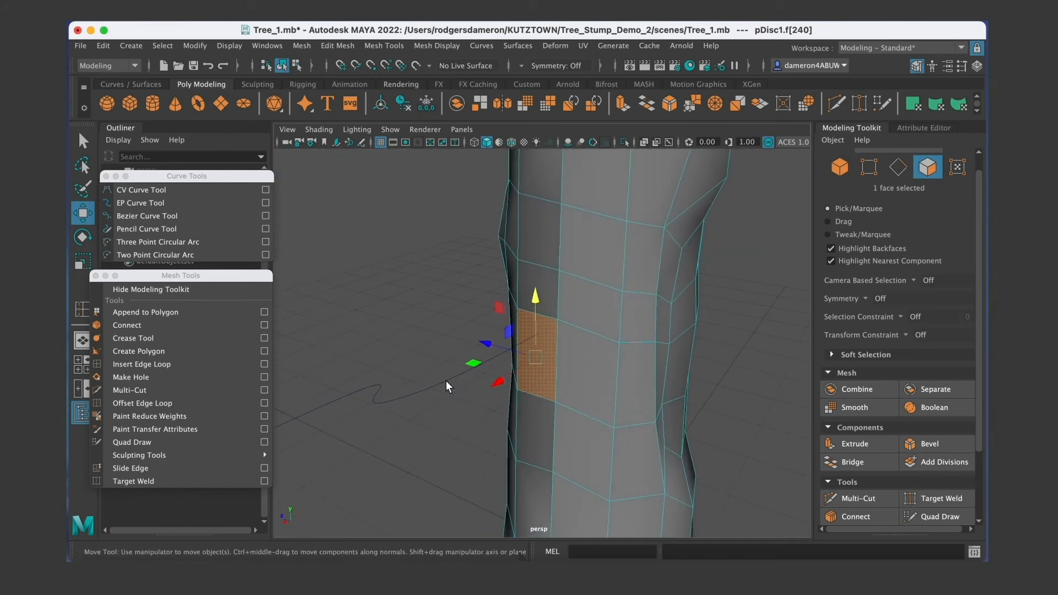
{"action": "key", "text": "q"}
{"action": "right_click_drag", "start_coordinate": [552, 355], "coordinate": [615, 205]}
{"action": "left_click_drag", "start_coordinate": [588, 347], "coordinate": [623, 342], "text": "alt"}
Select the trunk face where the Bezier curve starts, together with the curve itself.
{"action": "right_click_drag", "start_coordinate": [546, 345], "coordinate": [550, 259]}
{"action": "left_click", "coordinate": [525, 356]}
{"action": "left_click_drag", "start_coordinate": [524, 358], "coordinate": [487, 374], "text": "alt"}
{"action": "left_click", "coordinate": [462, 374]}
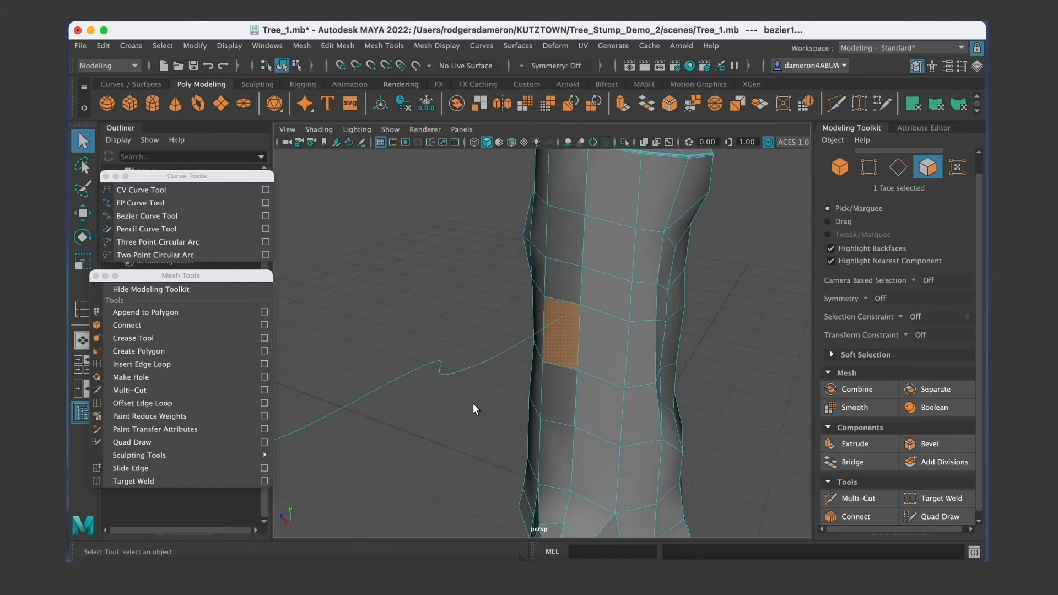
{"action": "left_click_drag", "start_coordinate": [463, 385], "coordinate": [489, 344], "text": "alt"}
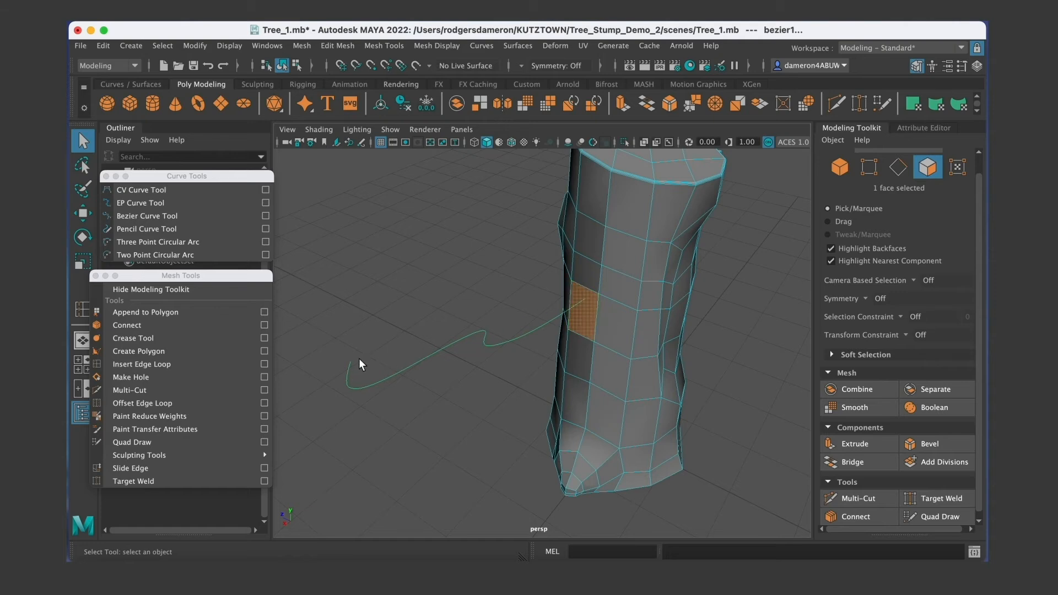
Extrude the selected face along the curve with 25 divisions.
{"action": "left_click", "coordinate": [858, 437]}
{"action": "scroll", "coordinate": [438, 429], "scroll_direction": "up", "scroll_amount": 3}
{"action": "scroll", "coordinate": [457, 404], "scroll_direction": "down", "scroll_amount": 3}
{"action": "left_click_drag", "start_coordinate": [457, 404], "coordinate": [507, 388], "text": "alt"}
{"action": "middle_click_drag", "start_coordinate": [508, 388], "coordinate": [509, 394], "text": "alt"}
{"action": "left_click_drag", "start_coordinate": [508, 394], "coordinate": [535, 400], "text": "alt"}
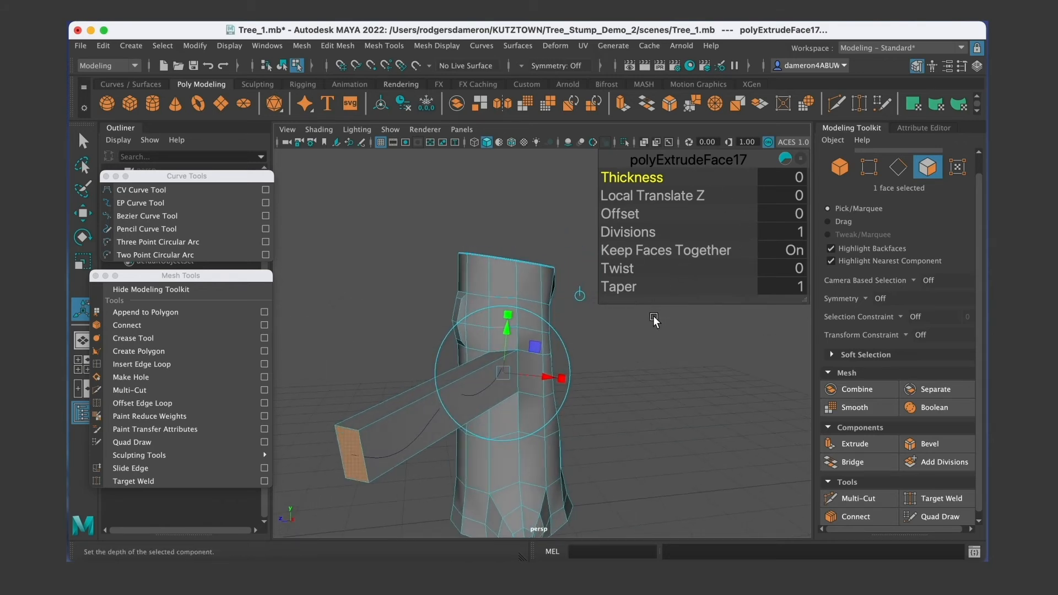
{"action": "mouse_move", "coordinate": [592, 366]}
{"action": "left_mouse_down", "text": "alt"}
{"action": "mouse_move", "coordinate": [601, 377]}
{"action": "mouse_move", "coordinate": [590, 373]}
{"action": "left_mouse_up", "text": "alt"}
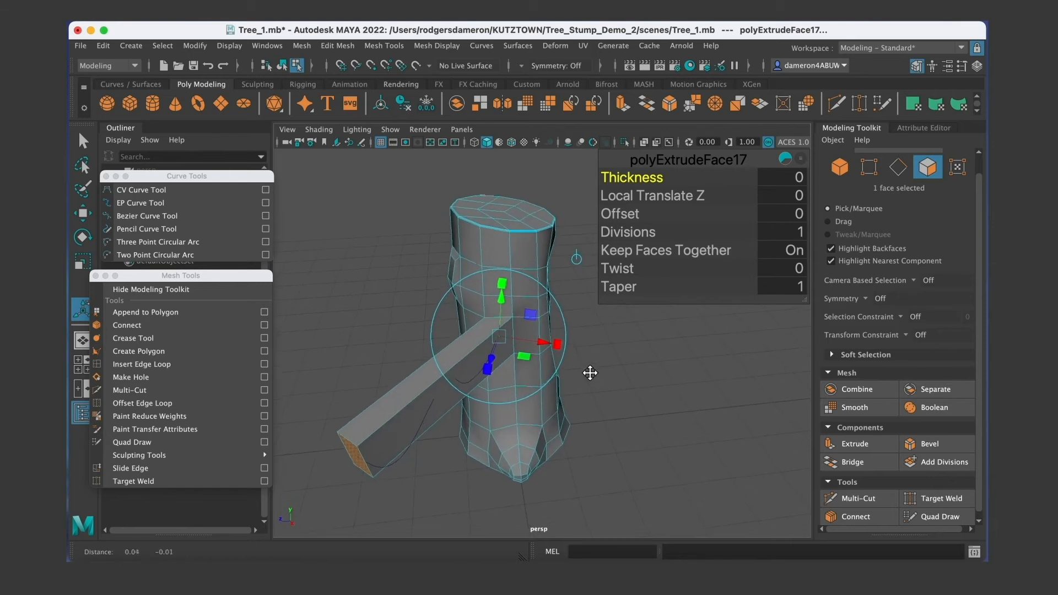
{"action": "middle_click_drag", "start_coordinate": [590, 373], "coordinate": [584, 363], "text": "alt"}
{"action": "left_click_drag", "start_coordinate": [627, 232], "coordinate": [722, 229]}
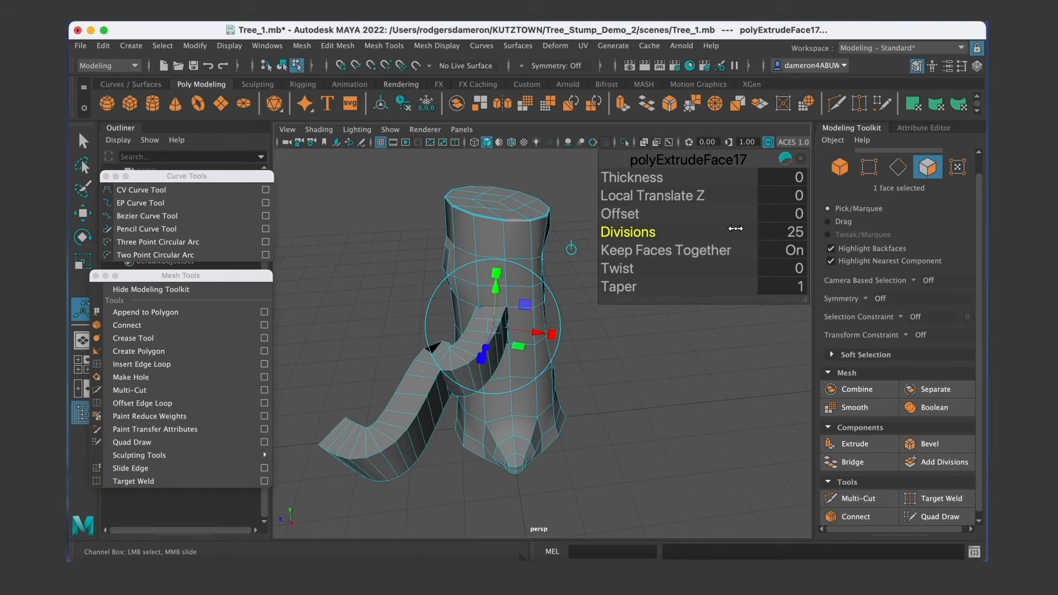
{"action": "left_click_drag", "start_coordinate": [562, 406], "coordinate": [507, 397], "text": "alt"}
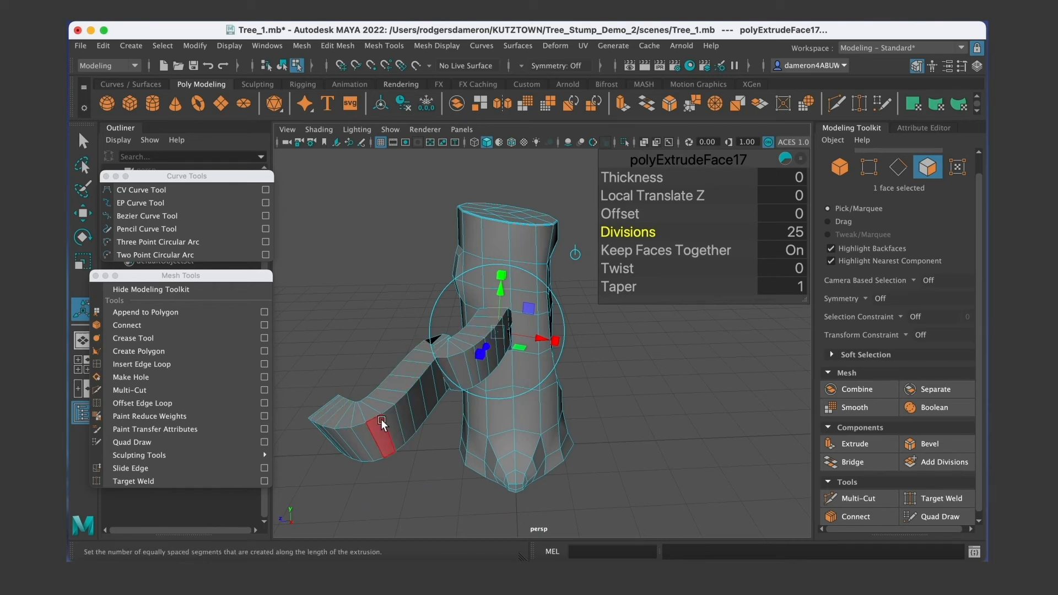
Reduce the branch extrusion's divisions to 9.
{"action": "left_click_drag", "start_coordinate": [521, 365], "coordinate": [475, 366], "text": "alt"}
{"action": "left_click_drag", "start_coordinate": [656, 236], "coordinate": [598, 237]}
{"action": "left_click_drag", "start_coordinate": [473, 322], "coordinate": [509, 312], "text": "alt"}
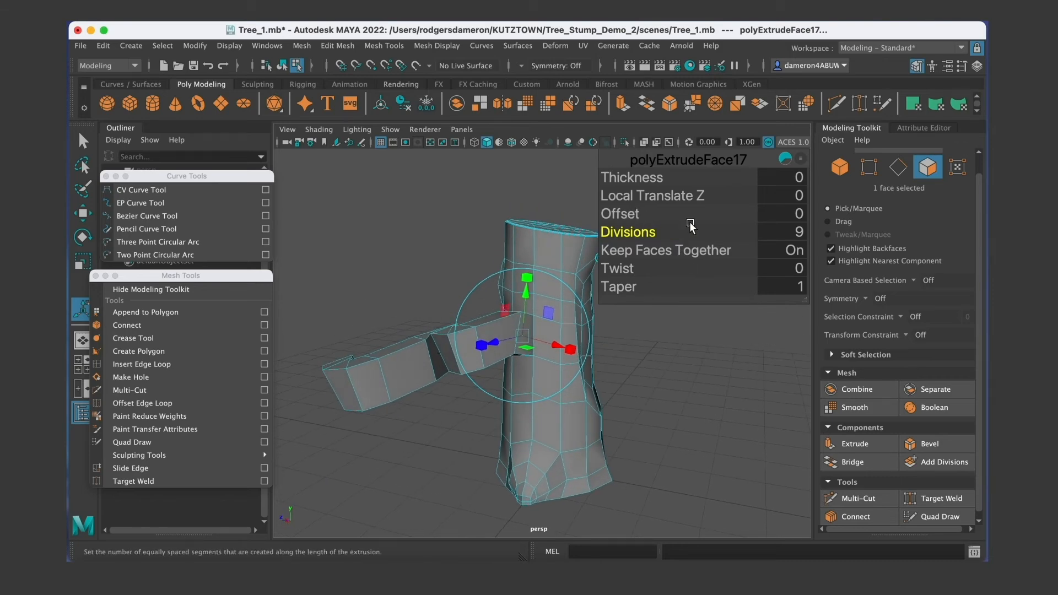
Set the branch extrusion's taper to 0 so it narrows to a point.
{"action": "left_click_drag", "start_coordinate": [411, 341], "coordinate": [473, 350], "text": "alt"}
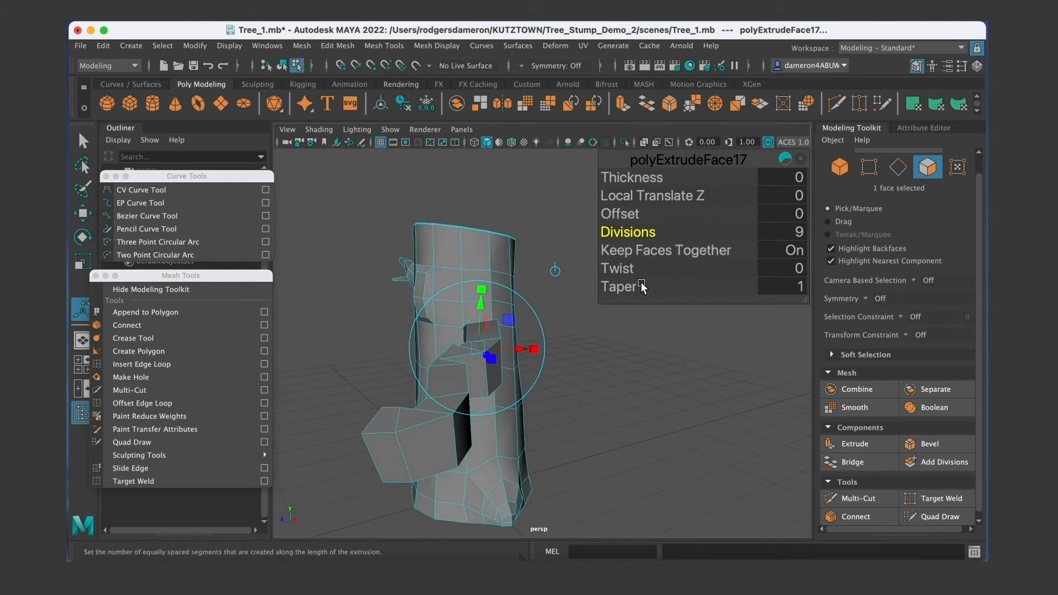
{"action": "left_click", "coordinate": [800, 159]}
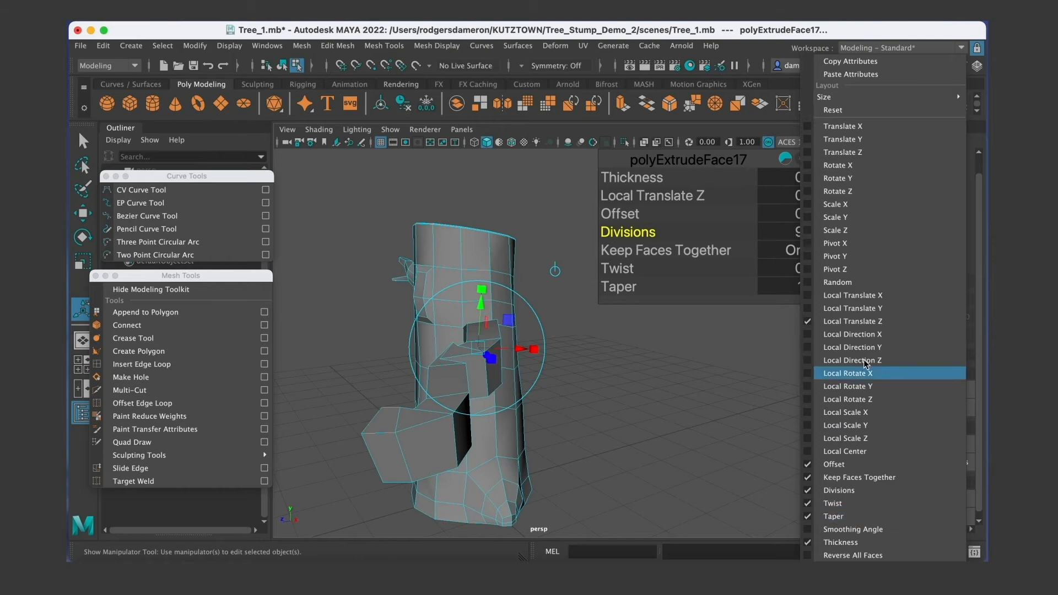
{"action": "left_click", "coordinate": [664, 274]}
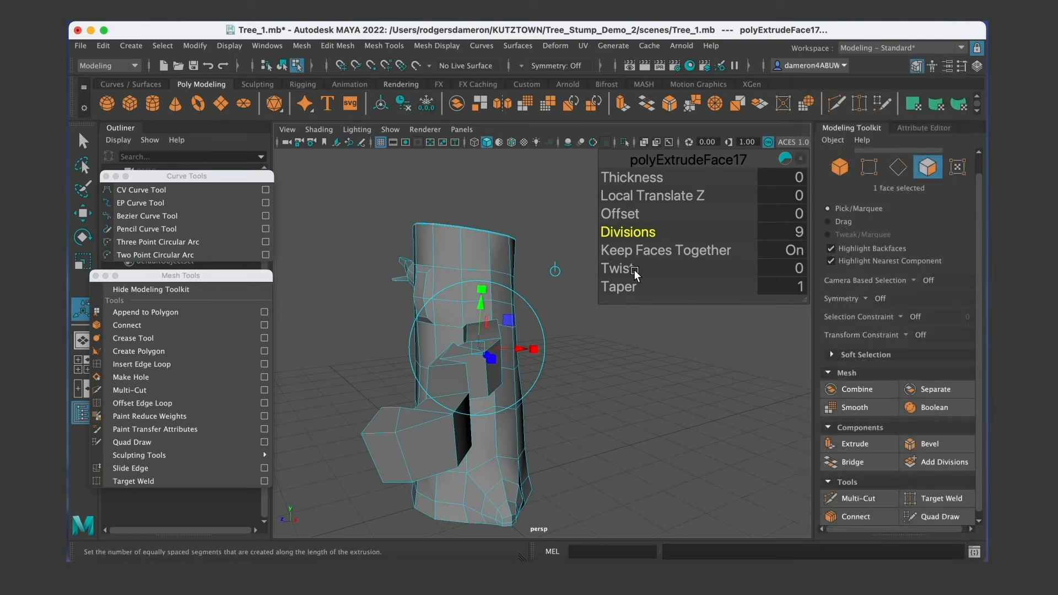
{"action": "left_click_drag", "start_coordinate": [621, 284], "coordinate": [606, 289]}
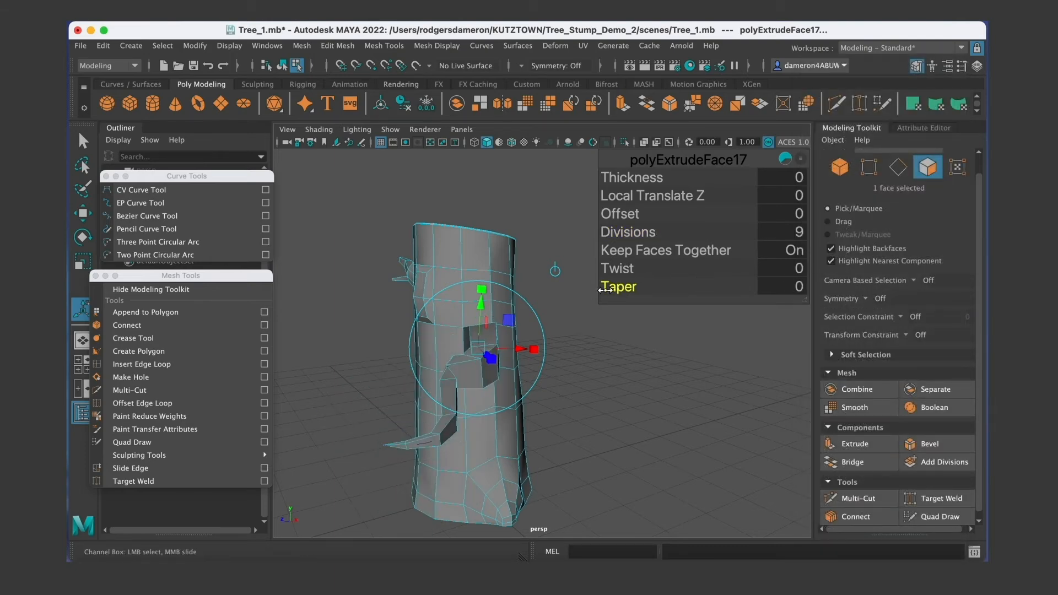
Set the branch extrusion's twist to 82.506.
{"action": "left_click_drag", "start_coordinate": [513, 381], "coordinate": [499, 404], "text": "alt"}
{"action": "left_click_drag", "start_coordinate": [610, 446], "coordinate": [488, 400], "text": "alt"}
{"action": "mouse_move", "coordinate": [632, 270]}
{"action": "left_mouse_down"}
{"action": "mouse_move", "coordinate": [675, 266]}
{"action": "mouse_move", "coordinate": [576, 275]}
{"action": "mouse_move", "coordinate": [643, 277]}
{"action": "left_mouse_up"}
{"action": "left_click_drag", "start_coordinate": [505, 369], "coordinate": [473, 331], "text": "alt"}
{"action": "left_click_drag", "start_coordinate": [616, 269], "coordinate": [626, 270]}
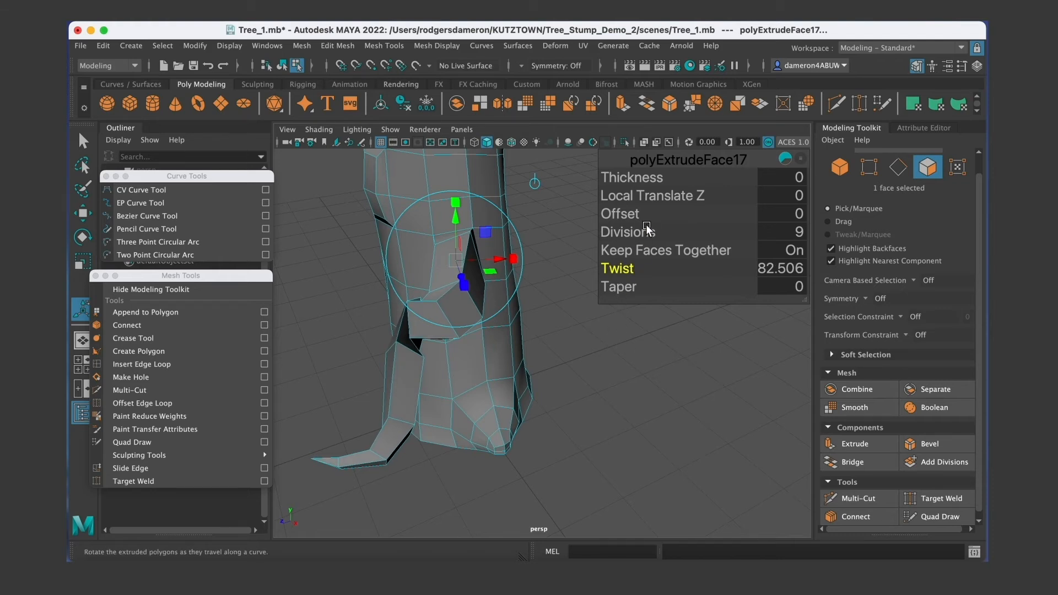
Set the branch extrusion's thickness to 0.8, leaving the offset at 0.
{"action": "mouse_move", "coordinate": [622, 217]}
{"action": "left_mouse_down"}
{"action": "mouse_move", "coordinate": [642, 216]}
{"action": "mouse_move", "coordinate": [622, 215]}
{"action": "left_mouse_up"}
{"action": "key", "text": "ctrl+z"}
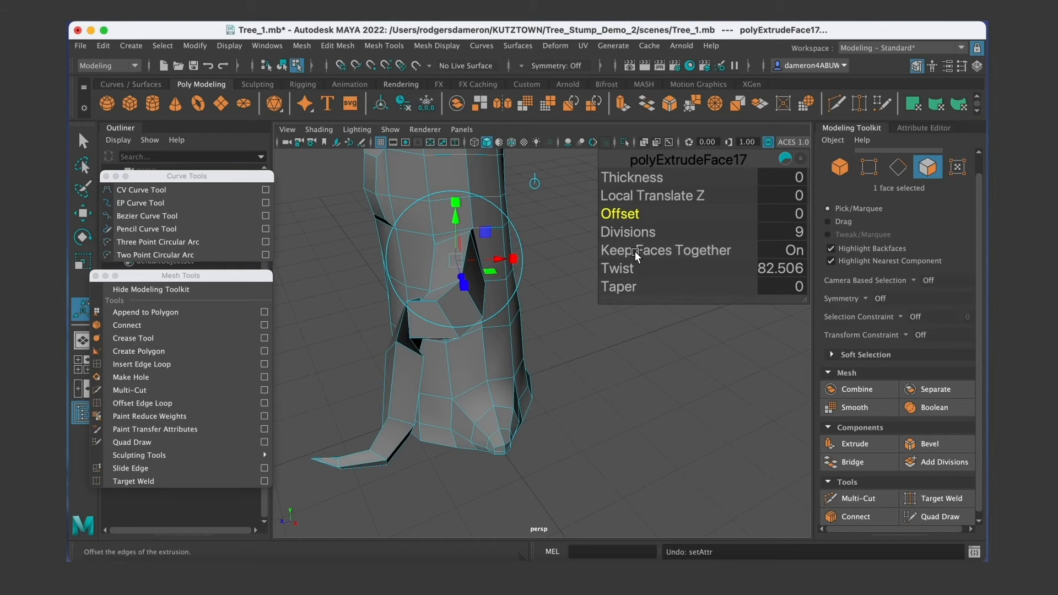
{"action": "left_click_drag", "start_coordinate": [547, 331], "coordinate": [571, 281], "text": "alt"}
{"action": "left_click_drag", "start_coordinate": [494, 333], "coordinate": [477, 325], "text": "alt"}
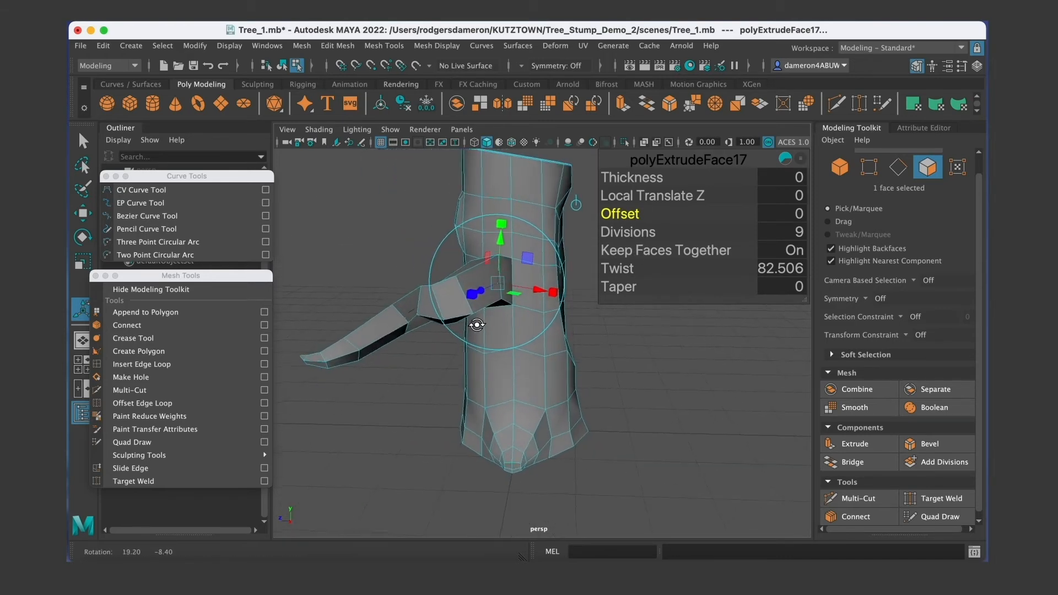
{"action": "left_click_drag", "start_coordinate": [634, 178], "coordinate": [641, 177]}
{"action": "left_click_drag", "start_coordinate": [482, 256], "coordinate": [420, 362], "text": "alt"}
Set the branch extrusion's divisions to 11.
{"action": "left_click_drag", "start_coordinate": [649, 226], "coordinate": [647, 229]}
{"action": "left_click_drag", "start_coordinate": [430, 326], "coordinate": [598, 337], "text": "alt"}
{"action": "mouse_move", "coordinate": [521, 382]}
{"action": "left_mouse_down", "text": "alt"}
{"action": "mouse_move", "coordinate": [455, 385]}
{"action": "mouse_move", "coordinate": [470, 362]}
{"action": "mouse_move", "coordinate": [422, 340]}
{"action": "mouse_move", "coordinate": [390, 357]}
{"action": "mouse_move", "coordinate": [560, 371]}
{"action": "mouse_move", "coordinate": [491, 354]}
{"action": "mouse_move", "coordinate": [609, 360]}
{"action": "mouse_move", "coordinate": [538, 366]}
{"action": "mouse_move", "coordinate": [616, 378]}
{"action": "mouse_move", "coordinate": [503, 386]}
{"action": "mouse_move", "coordinate": [533, 365]}
{"action": "left_mouse_up", "text": "alt"}
{"action": "mouse_move", "coordinate": [621, 232]}
{"action": "left_mouse_down"}
{"action": "mouse_move", "coordinate": [632, 233]}
{"action": "mouse_move", "coordinate": [617, 233]}
{"action": "left_mouse_up"}
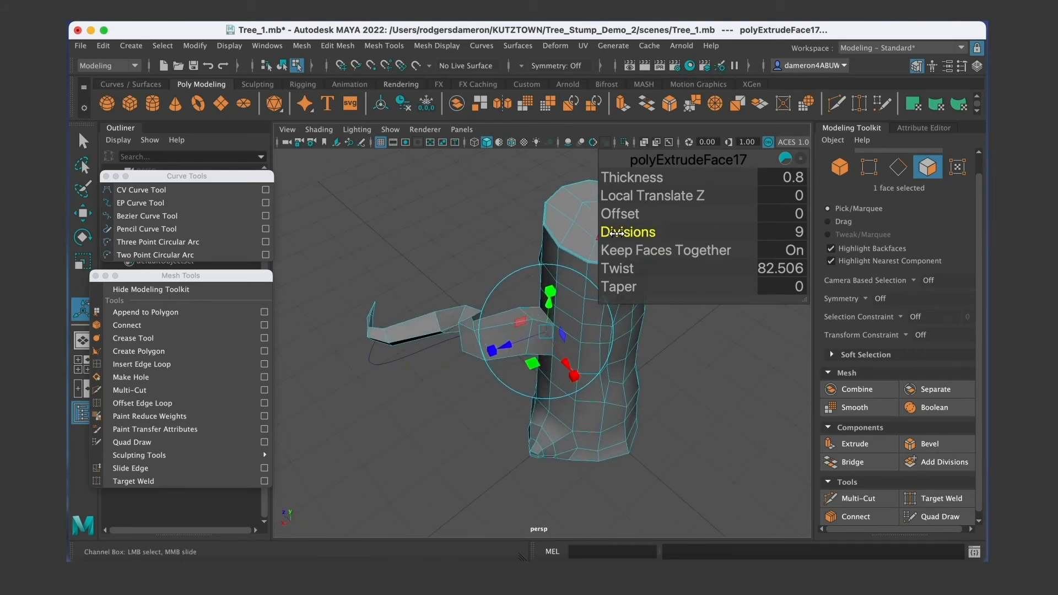
{"action": "left_click_drag", "start_coordinate": [573, 276], "coordinate": [561, 298], "text": "alt"}
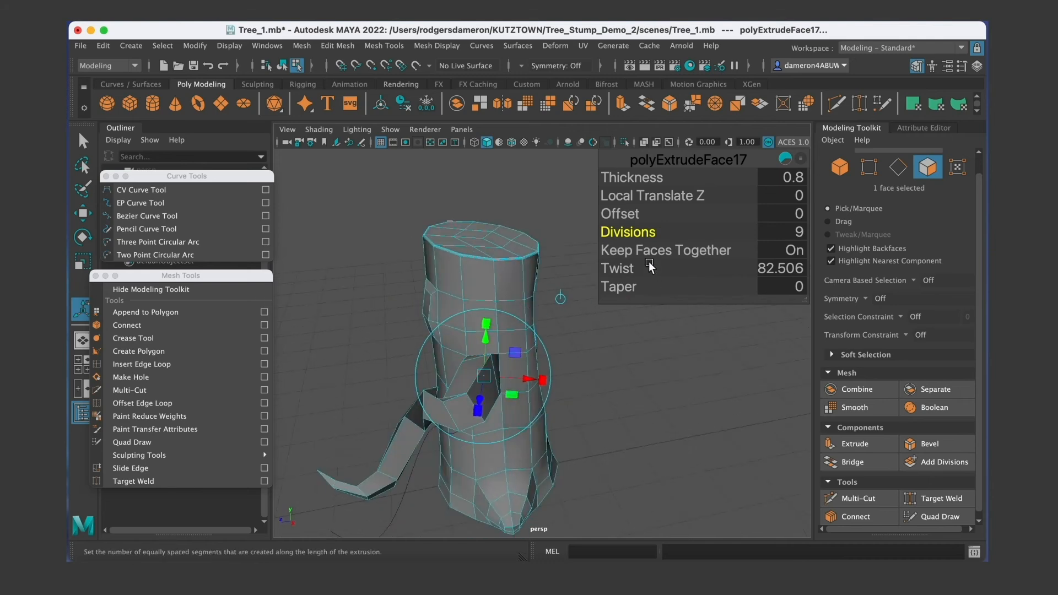
{"action": "left_click_drag", "start_coordinate": [640, 236], "coordinate": [648, 235]}
{"action": "left_click_drag", "start_coordinate": [462, 414], "coordinate": [456, 342], "text": "alt"}
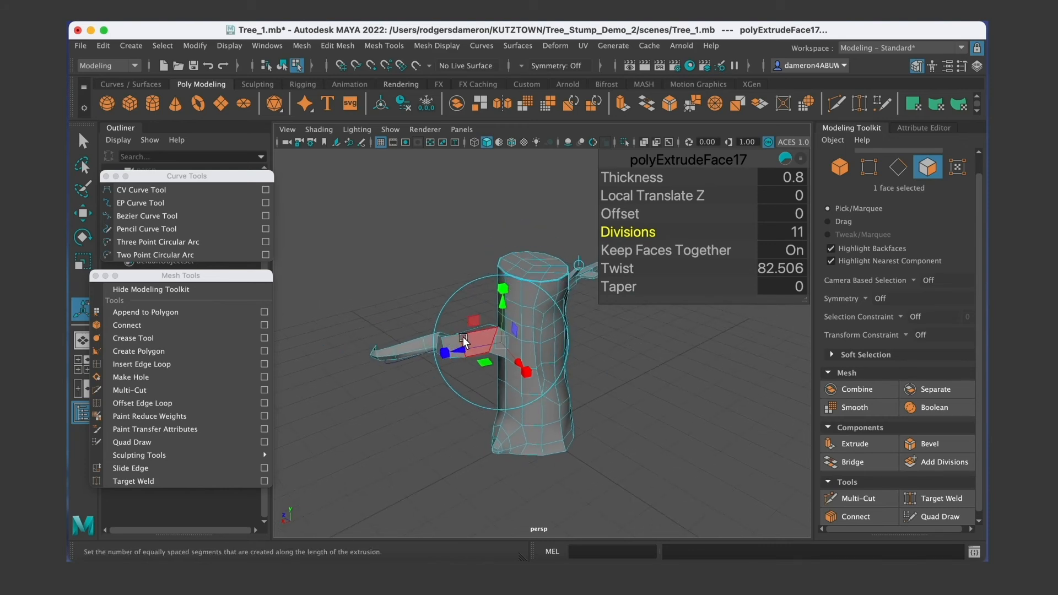
Leave the extrusion and face editing and return the tree mesh to object mode.
{"action": "key", "text": "q"}
{"action": "left_click_drag", "start_coordinate": [462, 336], "coordinate": [521, 312], "text": "alt"}
{"action": "right_click_drag", "start_coordinate": [485, 219], "coordinate": [547, 199]}
{"action": "left_click_drag", "start_coordinate": [494, 351], "coordinate": [520, 342], "text": "alt"}
{"action": "right_click_drag", "start_coordinate": [547, 218], "coordinate": [611, 195]}
{"action": "left_click_drag", "start_coordinate": [579, 309], "coordinate": [616, 357], "text": "alt"}
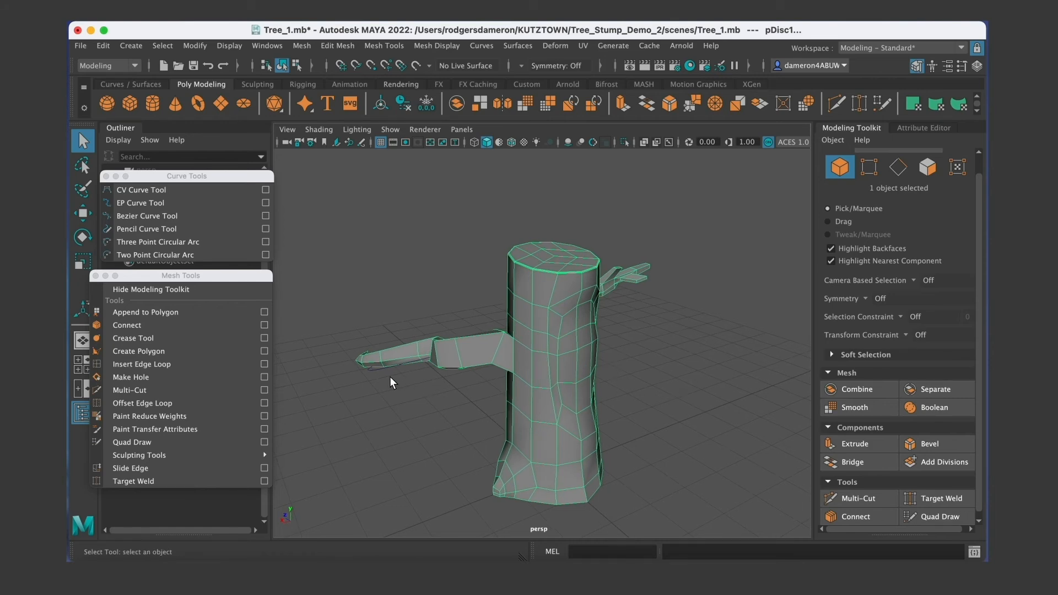
{"action": "left_click_drag", "start_coordinate": [340, 374], "coordinate": [344, 385], "text": "alt"}
{"action": "left_click_drag", "start_coordinate": [451, 406], "coordinate": [484, 369], "text": "alt"}
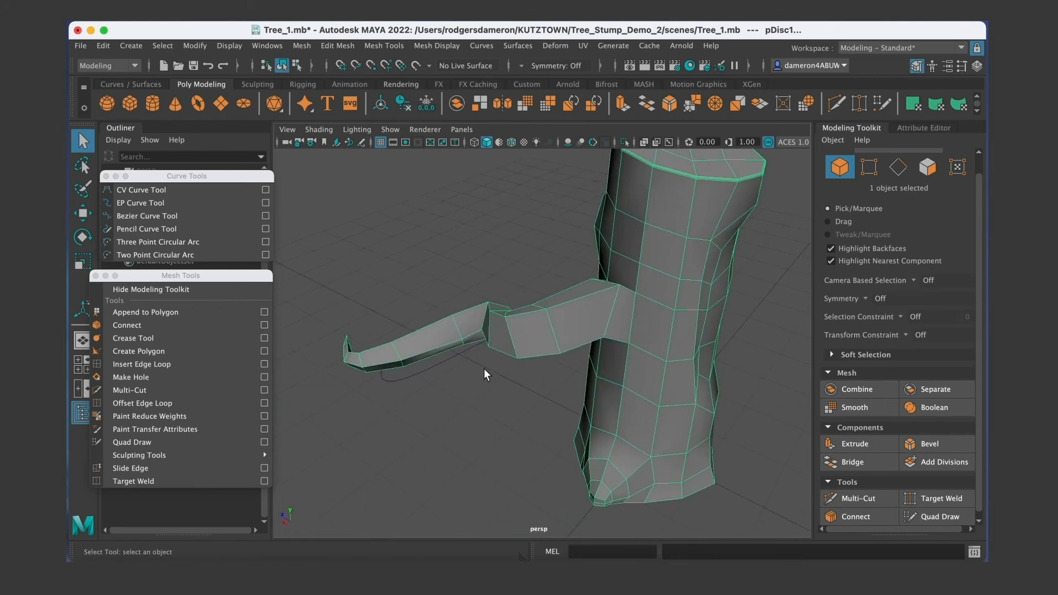
Delete the construction history of the tree mesh.
{"action": "left_click", "coordinate": [410, 377]}
{"action": "left_click_drag", "start_coordinate": [472, 410], "coordinate": [544, 373], "text": "alt"}
{"action": "middle_click_drag", "start_coordinate": [545, 373], "coordinate": [518, 443], "text": "alt"}
{"action": "scroll", "coordinate": [580, 395], "scroll_direction": "down", "scroll_amount": 5}
{"action": "scroll", "coordinate": [580, 385], "scroll_direction": "down", "scroll_amount": 3}
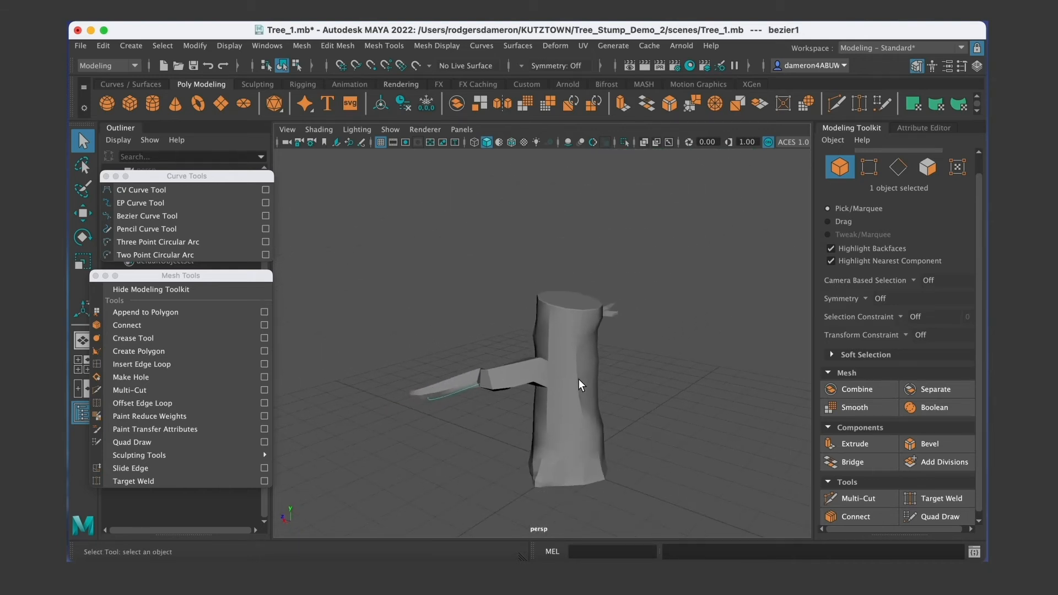
{"action": "left_click", "coordinate": [578, 379]}
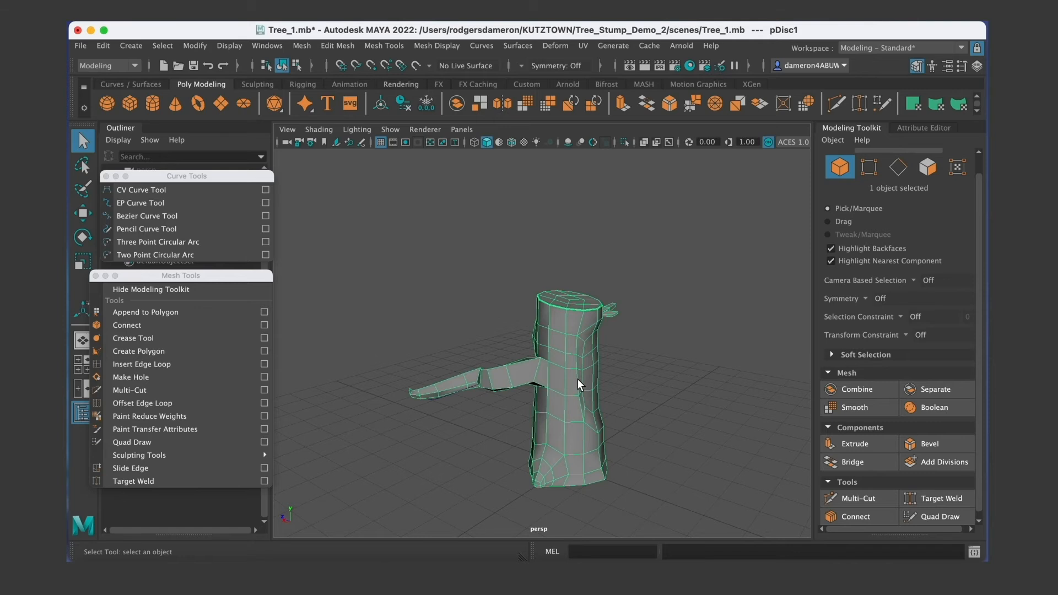
{"action": "left_click", "coordinate": [104, 46]}
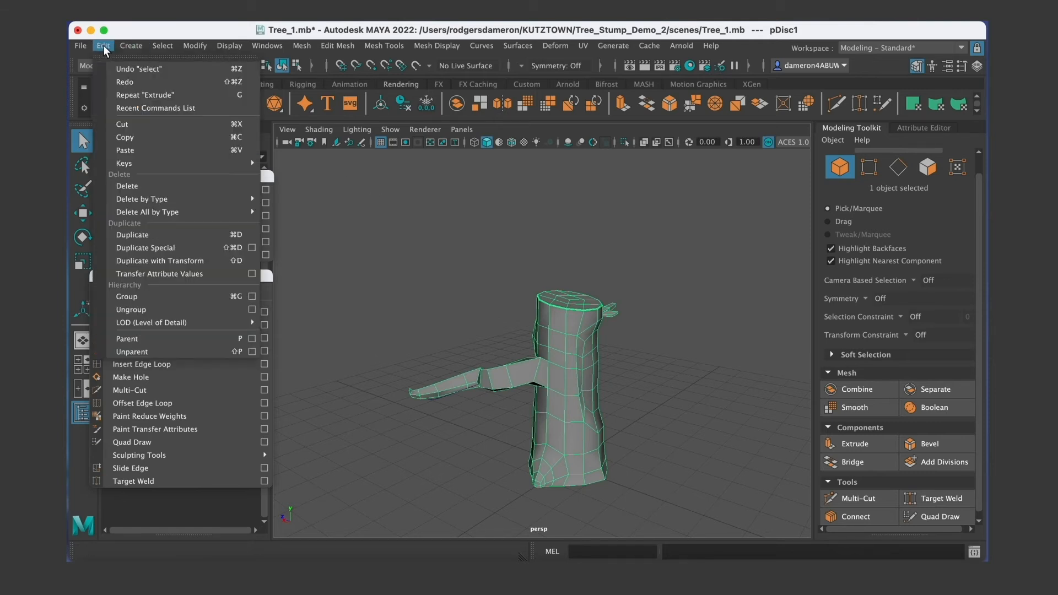
{"action": "mouse_move", "coordinate": [168, 197]}
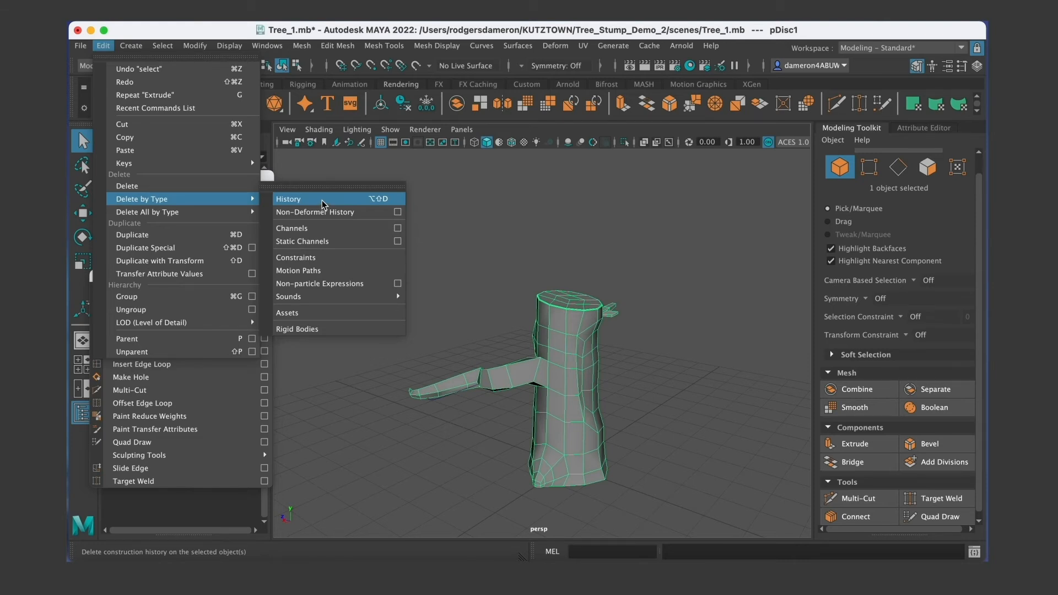
{"action": "left_click", "coordinate": [323, 201]}
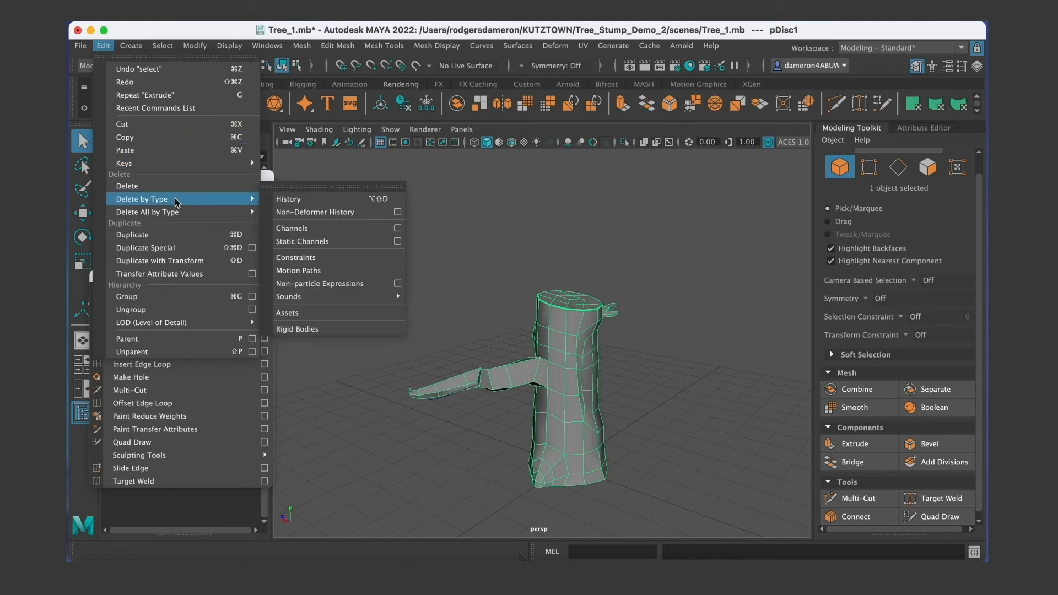
{"action": "left_click", "coordinate": [299, 200]}
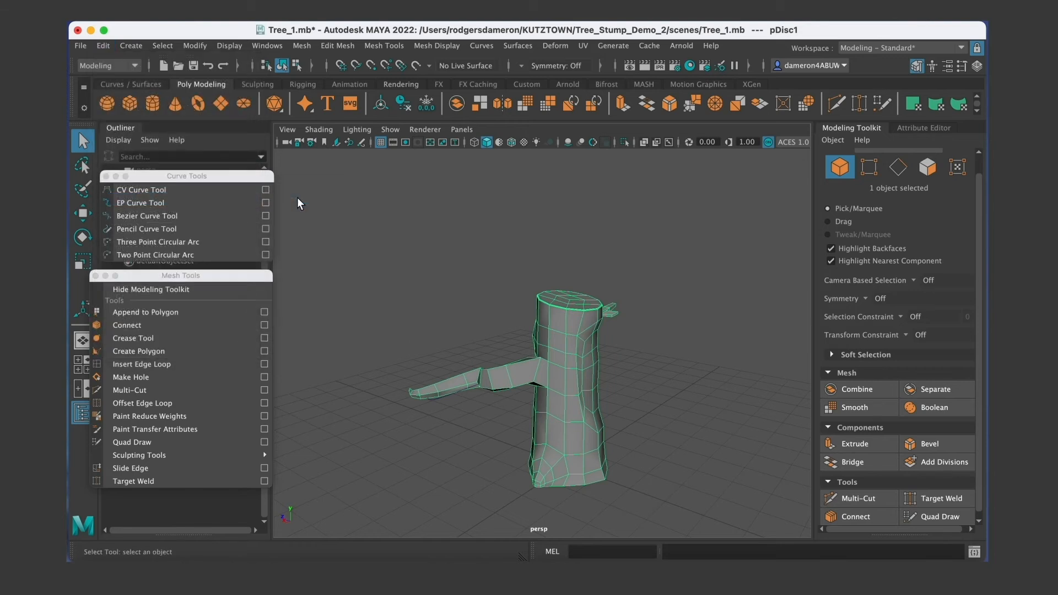
Delete the Bezier curve that guided the branch and select the tree mesh.
{"action": "left_click_drag", "start_coordinate": [518, 385], "coordinate": [498, 403], "text": "alt"}
{"action": "left_click", "coordinate": [587, 405]}
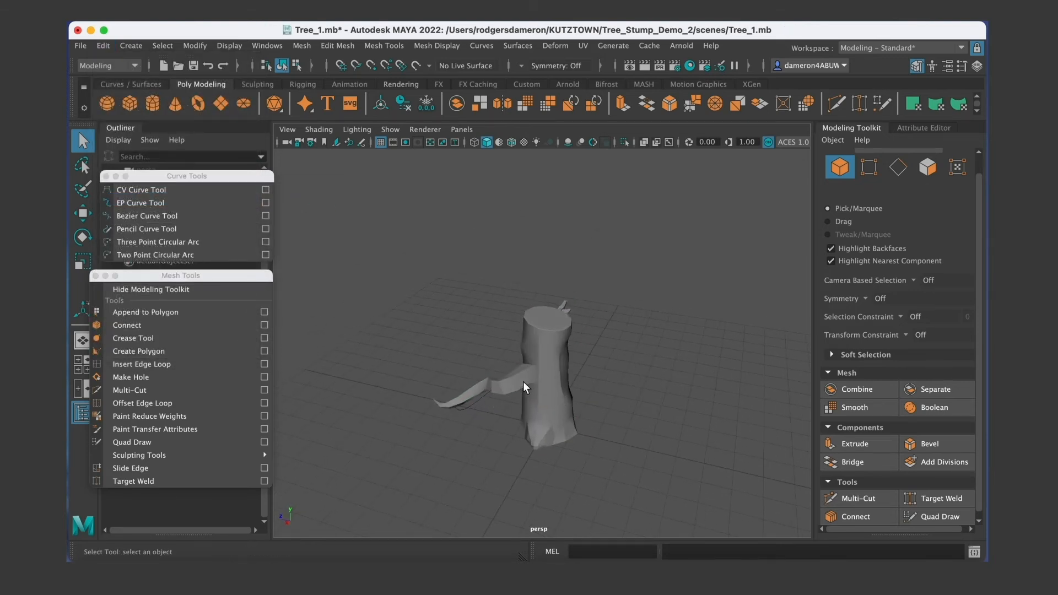
{"action": "left_click", "coordinate": [516, 387]}
{"action": "left_click", "coordinate": [471, 402]}
{"action": "left_click_drag", "start_coordinate": [492, 407], "coordinate": [550, 434], "text": "alt"}
{"action": "key", "text": "Delete"}
{"action": "left_click", "coordinate": [536, 366]}
{"action": "scroll", "coordinate": [496, 435], "scroll_direction": "up", "scroll_amount": 6}
{"action": "middle_click_drag", "start_coordinate": [550, 434], "coordinate": [541, 345], "text": "alt"}
{"action": "left_click_drag", "start_coordinate": [541, 345], "coordinate": [548, 379], "text": "alt"}
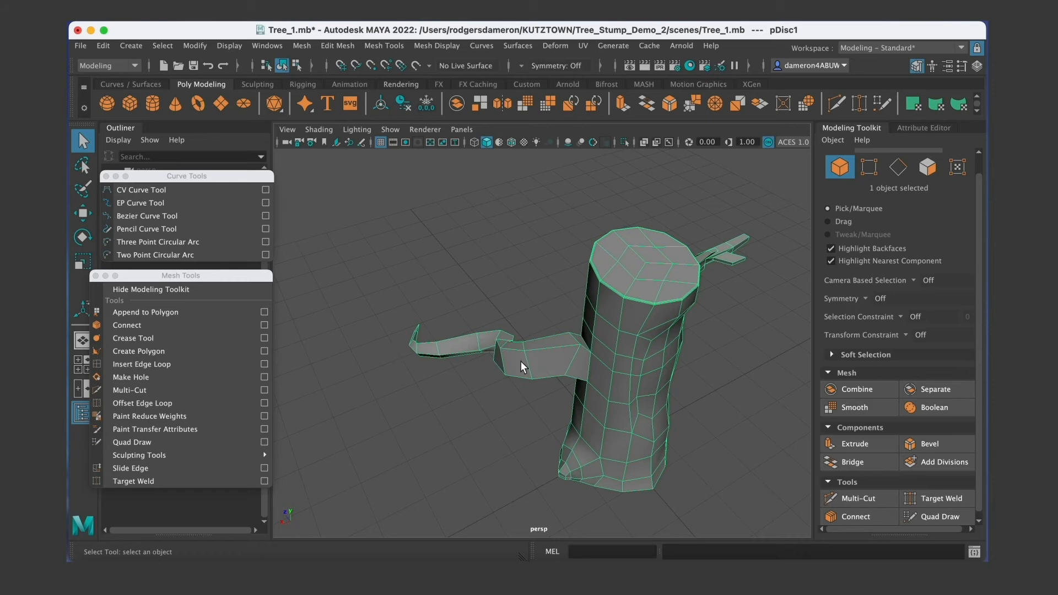
Select the vertices of the twisting branch, frame them and examine the branch's twisted segments from several angles.
{"action": "left_click_drag", "start_coordinate": [517, 276], "coordinate": [518, 403], "text": "alt"}
{"action": "left_click_drag", "start_coordinate": [473, 341], "coordinate": [504, 409], "text": "alt"}
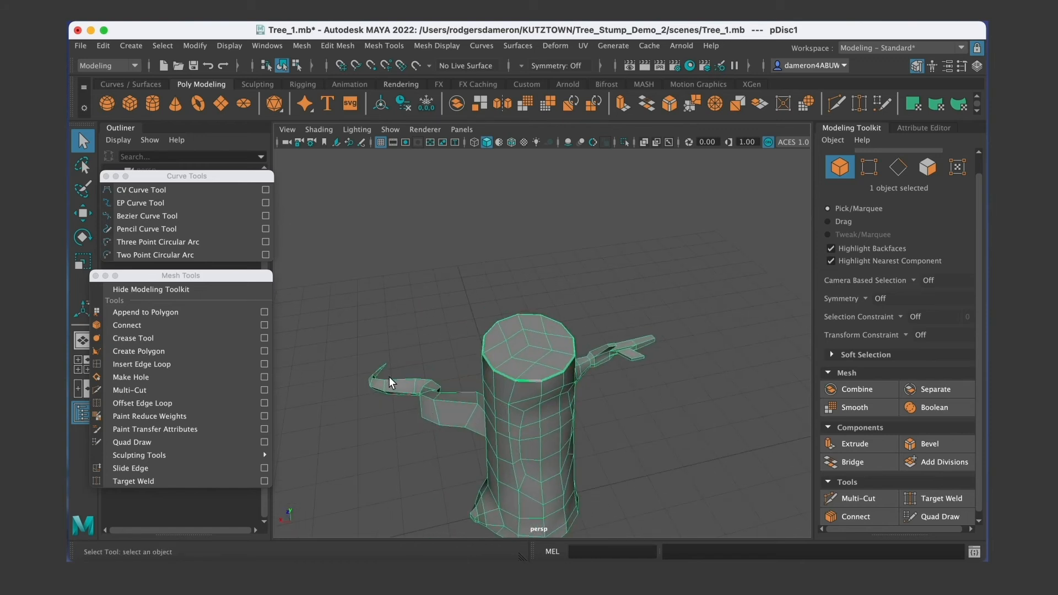
{"action": "left_click_drag", "start_coordinate": [608, 357], "coordinate": [631, 362], "text": "alt"}
{"action": "right_click_drag", "start_coordinate": [598, 218], "coordinate": [545, 217]}
{"action": "left_click_drag", "start_coordinate": [588, 286], "coordinate": [640, 399]}
{"action": "left_click_drag", "start_coordinate": [627, 484], "coordinate": [448, 382], "text": "alt"}
{"action": "key", "text": "f"}
{"action": "middle_click_drag", "start_coordinate": [508, 402], "coordinate": [508, 402], "text": "alt"}
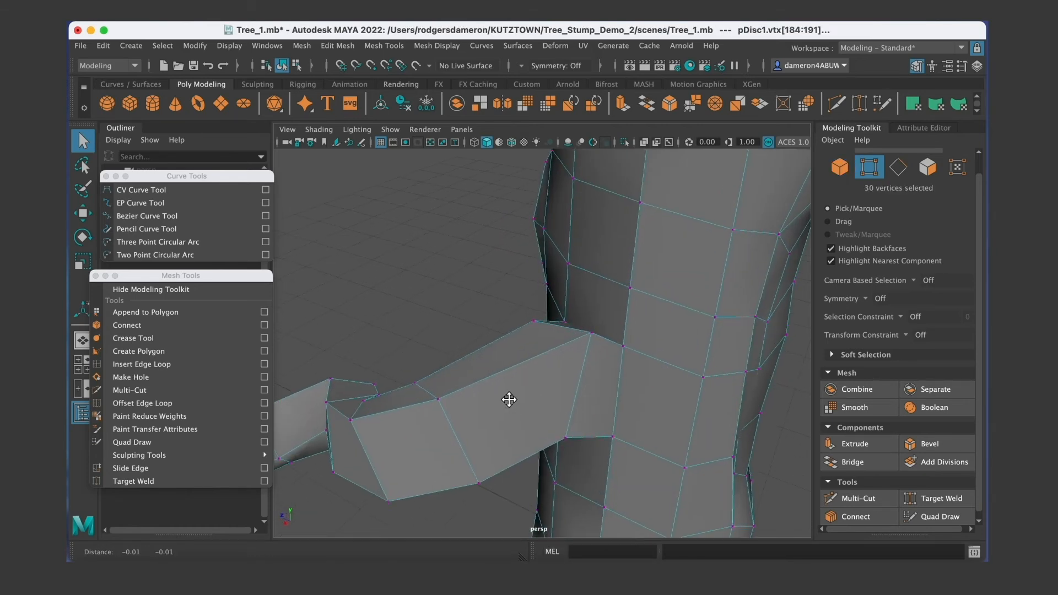
{"action": "right_click_drag", "start_coordinate": [509, 402], "coordinate": [419, 316], "text": "alt"}
{"action": "left_click_drag", "start_coordinate": [418, 316], "coordinate": [460, 390], "text": "alt"}
{"action": "middle_click_drag", "start_coordinate": [612, 424], "coordinate": [534, 380], "text": "alt"}
{"action": "right_click_drag", "start_coordinate": [535, 381], "coordinate": [598, 409], "text": "alt"}
{"action": "middle_click_drag", "start_coordinate": [598, 409], "coordinate": [591, 404], "text": "alt"}
{"action": "left_click_drag", "start_coordinate": [591, 404], "coordinate": [544, 300], "text": "alt"}
Return the tree mesh to object mode and preview it smoothed to inspect the branch, ending in the unsmoothed display.
{"action": "right_click_drag", "start_coordinate": [592, 219], "coordinate": [650, 200]}
{"action": "key", "text": "3"}
{"action": "left_click_drag", "start_coordinate": [573, 282], "coordinate": [662, 343], "text": "alt"}
{"action": "middle_click_drag", "start_coordinate": [660, 336], "coordinate": [531, 314], "text": "alt"}
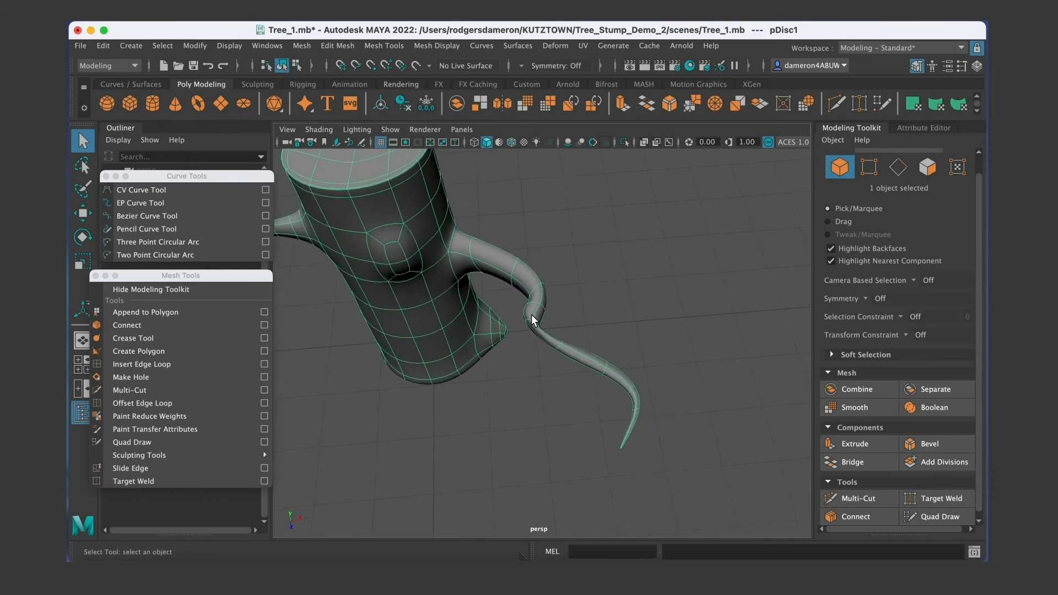
{"action": "right_click_drag", "start_coordinate": [531, 314], "coordinate": [598, 328], "text": "alt"}
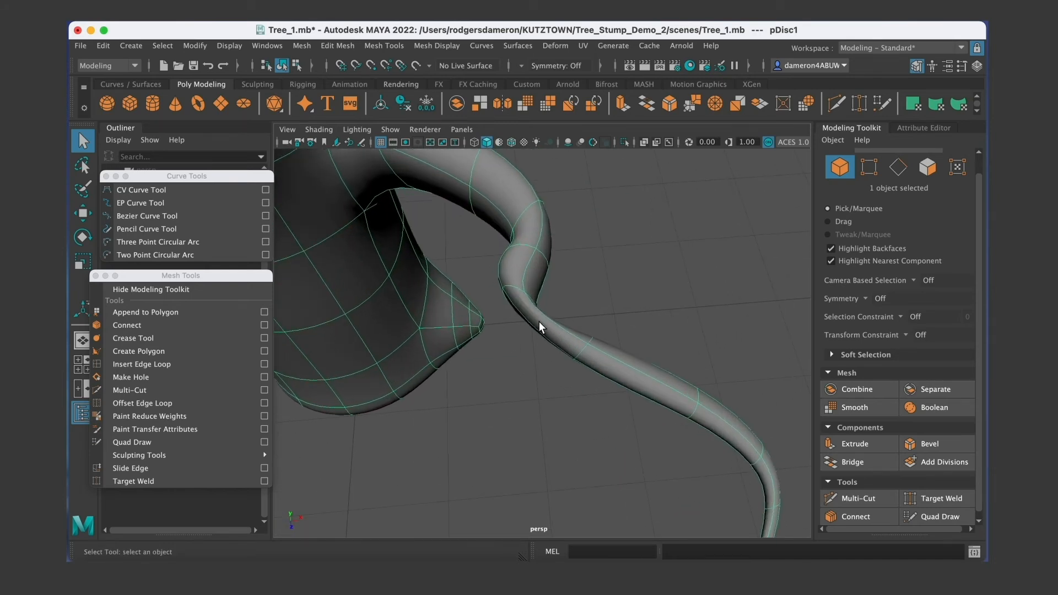
{"action": "key", "text": "1"}
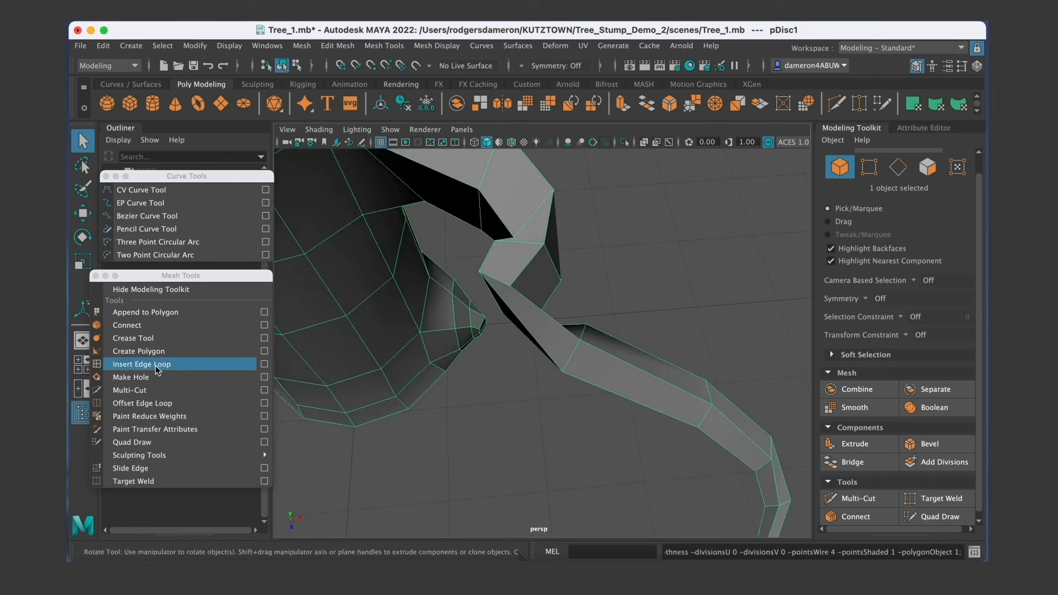
Insert an edge loop across the branch just past its pinched bend and rotate the loop to follow the curve.
{"action": "left_click", "coordinate": [144, 366]}
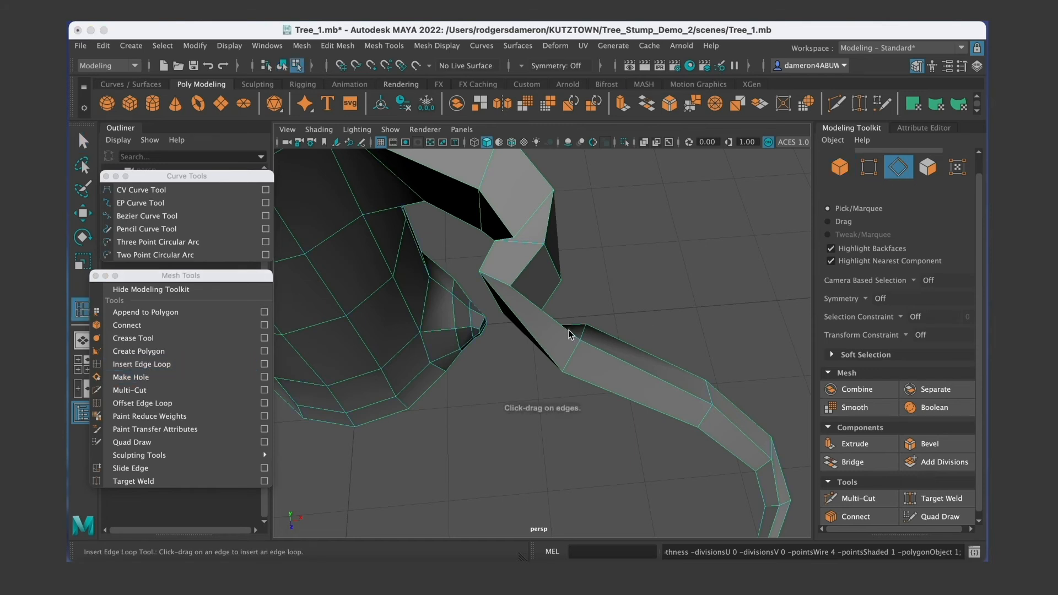
{"action": "left_click_drag", "start_coordinate": [525, 329], "coordinate": [538, 354]}
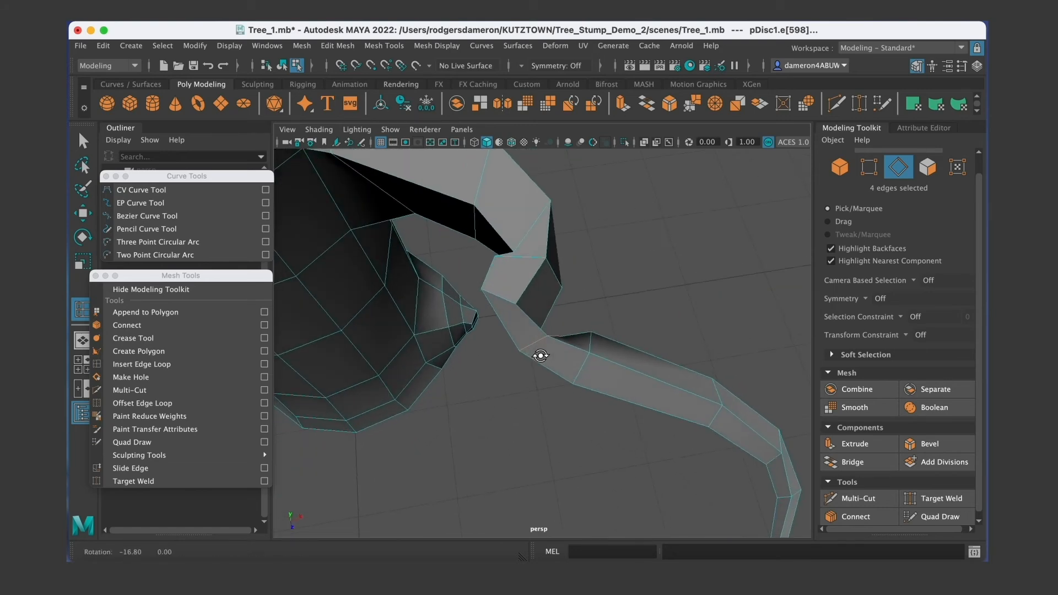
{"action": "key", "text": "e"}
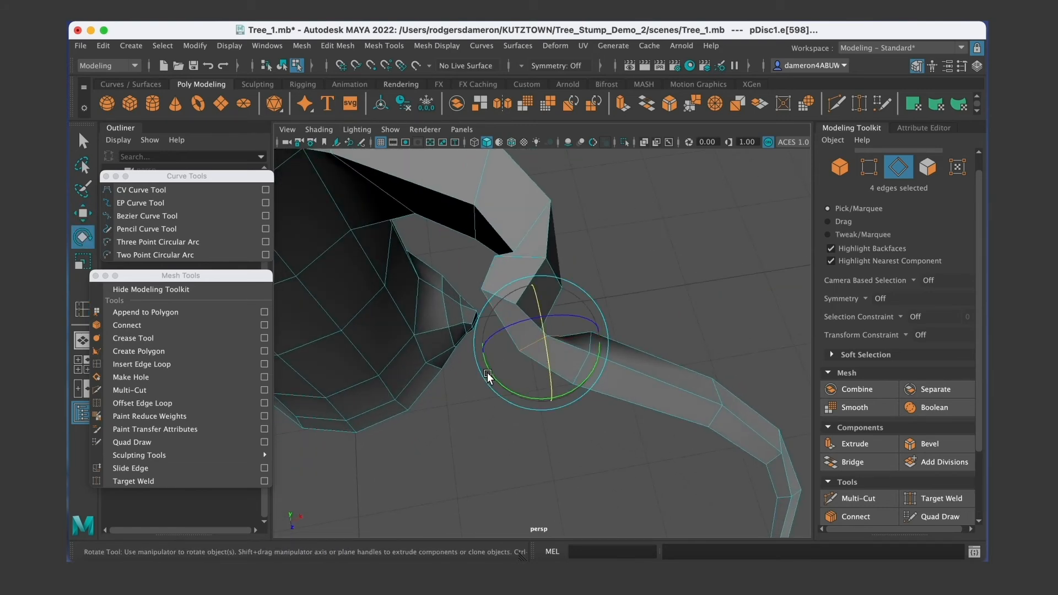
{"action": "left_click_drag", "start_coordinate": [489, 374], "coordinate": [473, 347]}
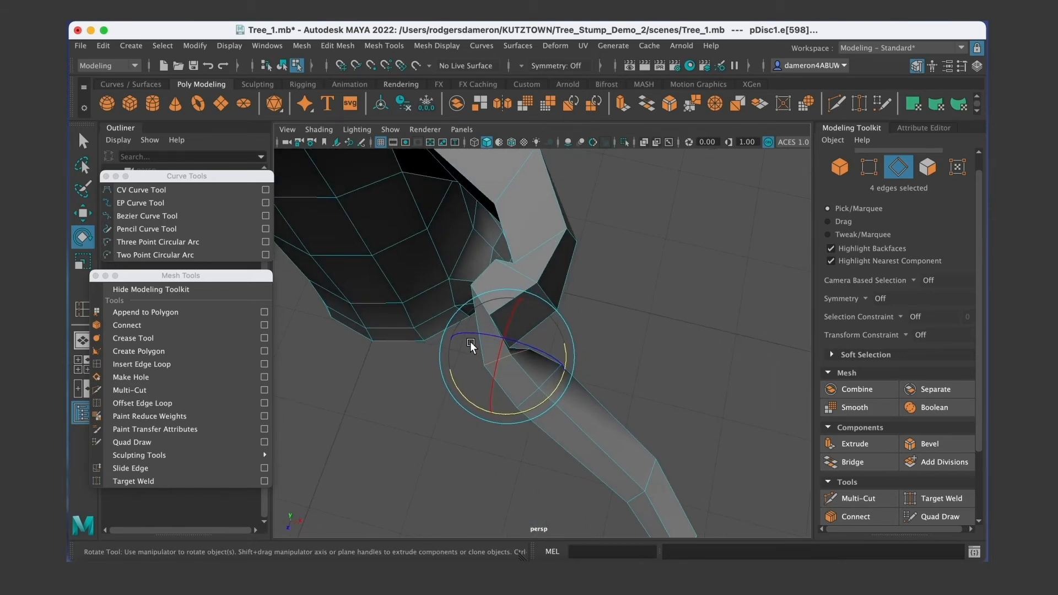
{"action": "mouse_move", "coordinate": [494, 309]}
{"action": "left_mouse_down", "text": "alt"}
{"action": "mouse_move", "coordinate": [467, 323]}
{"action": "mouse_move", "coordinate": [480, 316]}
{"action": "left_mouse_up", "text": "alt"}
Select the edge loop at the branch's sharp inner bend and move it to open up the kinked segment.
{"action": "key", "text": "q"}
{"action": "right_click_drag", "start_coordinate": [480, 316], "coordinate": [550, 346], "text": "alt"}
{"action": "left_click", "coordinate": [512, 336]}
{"action": "left_click_drag", "start_coordinate": [511, 336], "coordinate": [579, 367], "text": "alt"}
{"action": "double_click", "coordinate": [525, 325], "text": "shift"}
{"action": "key", "text": "e"}
{"action": "key", "text": "w"}
{"action": "left_click", "coordinate": [528, 320]}
{"action": "mouse_move", "coordinate": [536, 323]}
{"action": "left_mouse_down", "text": "alt"}
{"action": "mouse_move", "coordinate": [450, 332]}
{"action": "mouse_move", "coordinate": [569, 346]}
{"action": "mouse_move", "coordinate": [621, 309]}
{"action": "mouse_move", "coordinate": [543, 320]}
{"action": "left_mouse_up", "text": "alt"}
{"action": "double_click", "coordinate": [601, 306]}
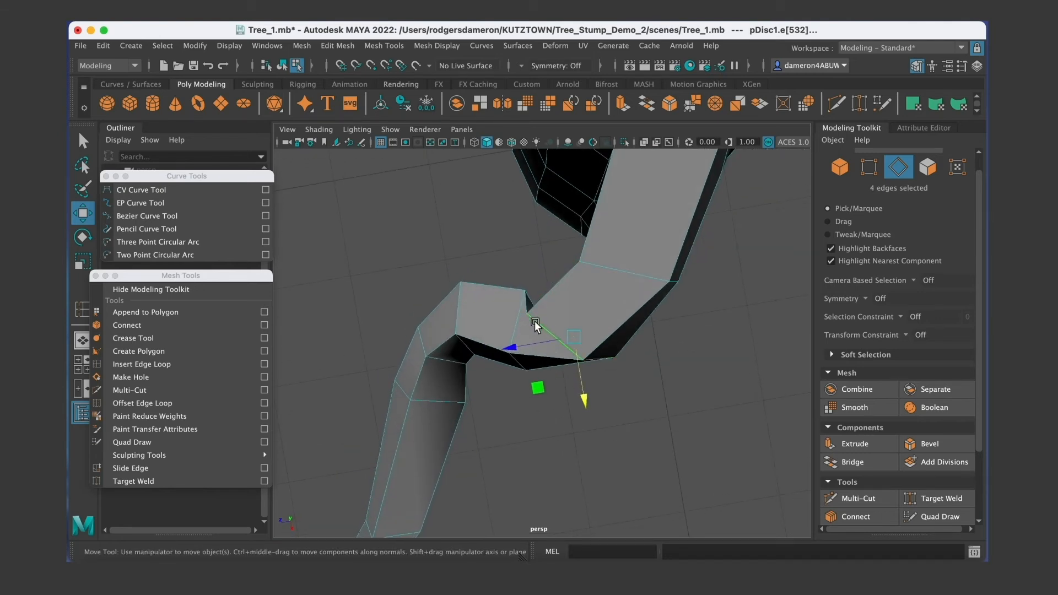
{"action": "left_click_drag", "start_coordinate": [557, 346], "coordinate": [522, 345], "text": "alt"}
{"action": "left_click_drag", "start_coordinate": [596, 401], "coordinate": [597, 392]}
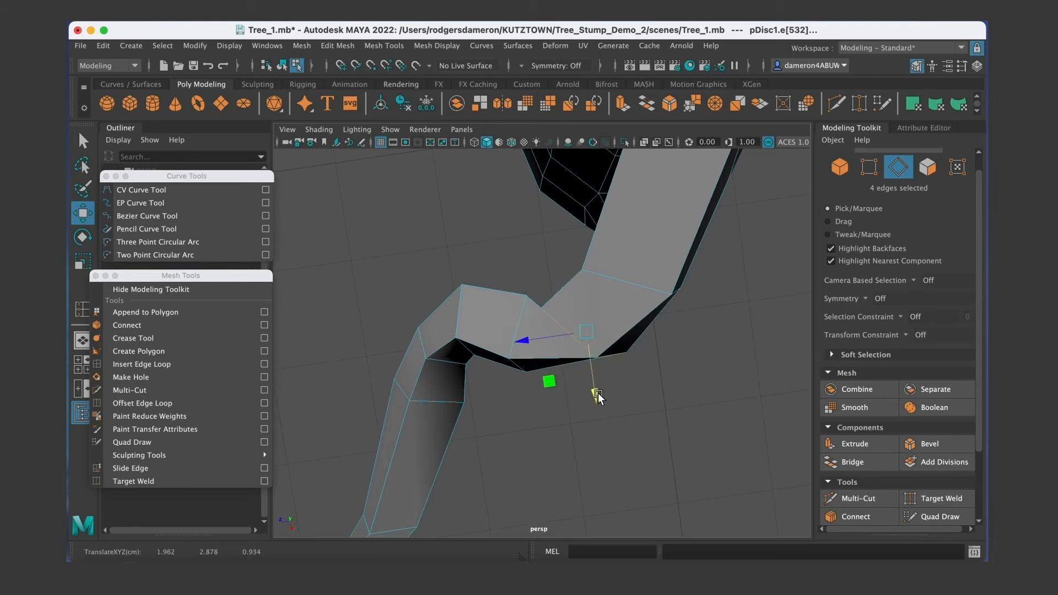
{"action": "key", "text": "e"}
{"action": "key", "text": "r"}
{"action": "key", "text": "e"}
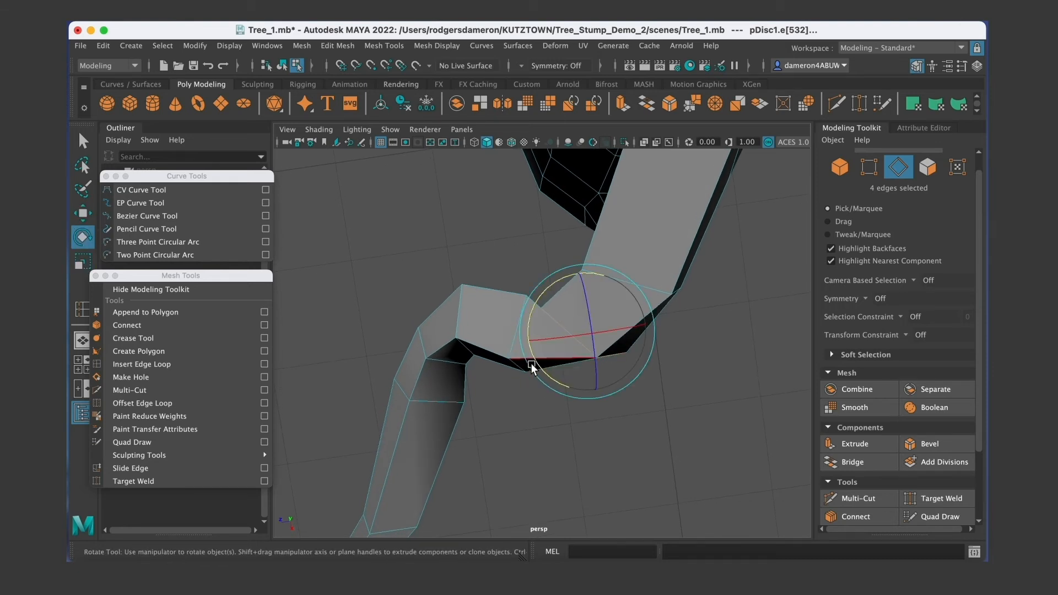
{"action": "left_click_drag", "start_coordinate": [584, 399], "coordinate": [608, 369], "text": "alt"}
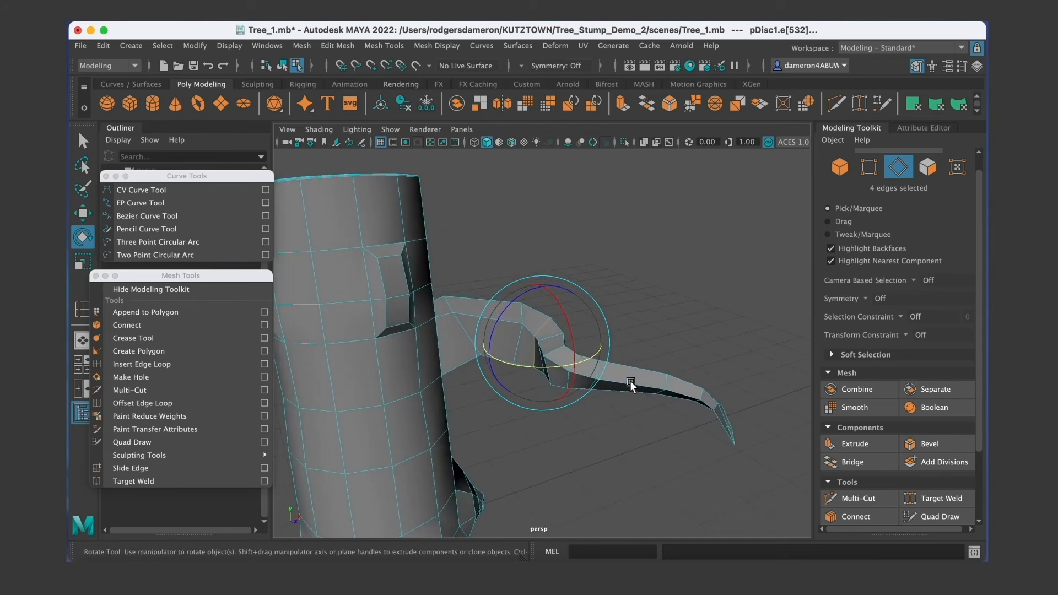
Select all the branch vertices beyond the long base segment and try scaling them.
{"action": "middle_click_drag", "start_coordinate": [658, 387], "coordinate": [603, 378], "text": "alt"}
{"action": "right_click_drag", "start_coordinate": [602, 379], "coordinate": [503, 366], "text": "alt"}
{"action": "key", "text": "q"}
{"action": "left_click_drag", "start_coordinate": [505, 362], "coordinate": [577, 366], "text": "alt"}
{"action": "right_click_drag", "start_coordinate": [548, 219], "coordinate": [488, 217]}
{"action": "left_click_drag", "start_coordinate": [685, 437], "coordinate": [490, 388]}
{"action": "key", "text": "e"}
{"action": "key", "text": "r"}
{"action": "left_click_drag", "start_coordinate": [526, 330], "coordinate": [491, 342]}
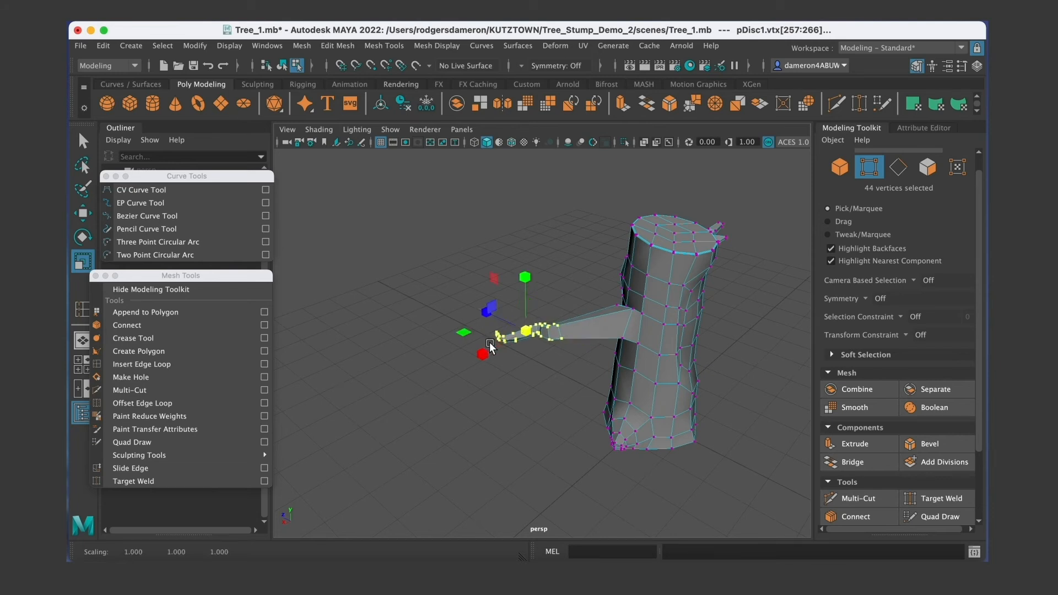
Move the selected branch vertices toward the trunk to shorten the branch's base segment.
{"action": "key", "text": "w"}
{"action": "left_click_drag", "start_coordinate": [557, 372], "coordinate": [593, 406], "text": "alt"}
{"action": "left_click_drag", "start_coordinate": [459, 323], "coordinate": [485, 326]}
{"action": "mouse_move", "coordinate": [543, 365]}
{"action": "left_mouse_down"}
{"action": "mouse_move", "coordinate": [537, 397]}
{"action": "mouse_move", "coordinate": [541, 358]}
{"action": "left_mouse_up"}
{"action": "key", "text": "super+z"}
{"action": "right_click_drag", "start_coordinate": [579, 299], "coordinate": [643, 286], "text": "alt"}
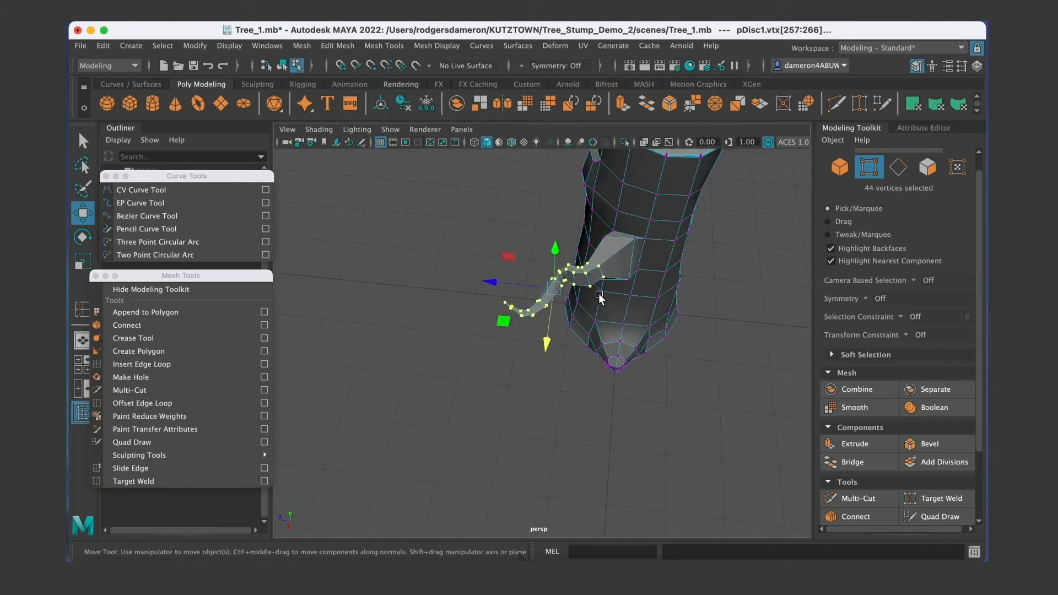
{"action": "left_click_drag", "start_coordinate": [498, 283], "coordinate": [559, 275]}
{"action": "right_click_drag", "start_coordinate": [559, 275], "coordinate": [650, 312], "text": "alt"}
{"action": "middle_click_drag", "start_coordinate": [651, 313], "coordinate": [559, 328], "text": "alt"}
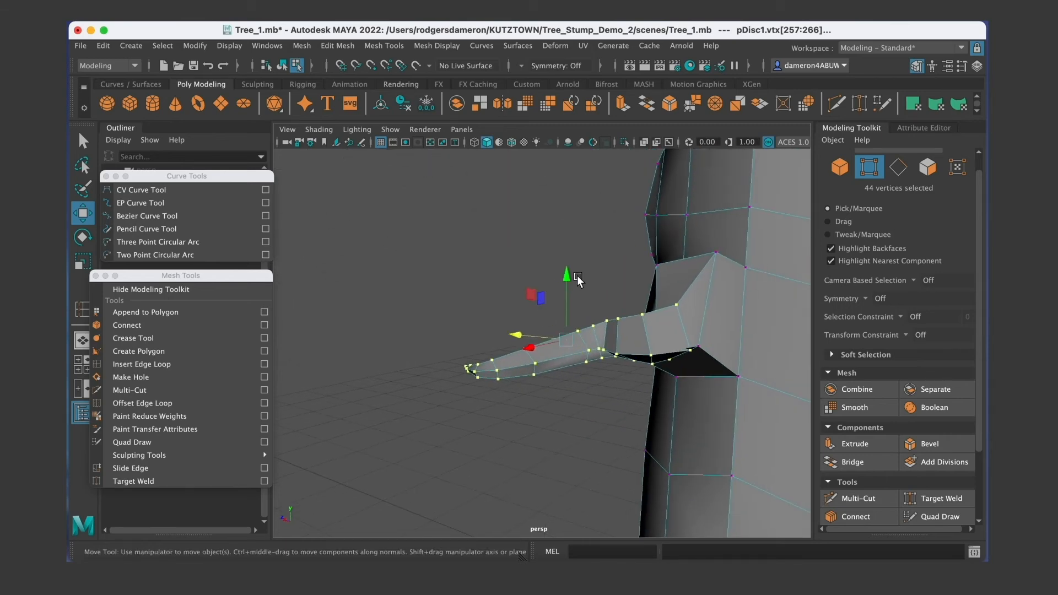
{"action": "left_click_drag", "start_coordinate": [569, 279], "coordinate": [630, 325]}
{"action": "left_click_drag", "start_coordinate": [510, 310], "coordinate": [466, 300]}
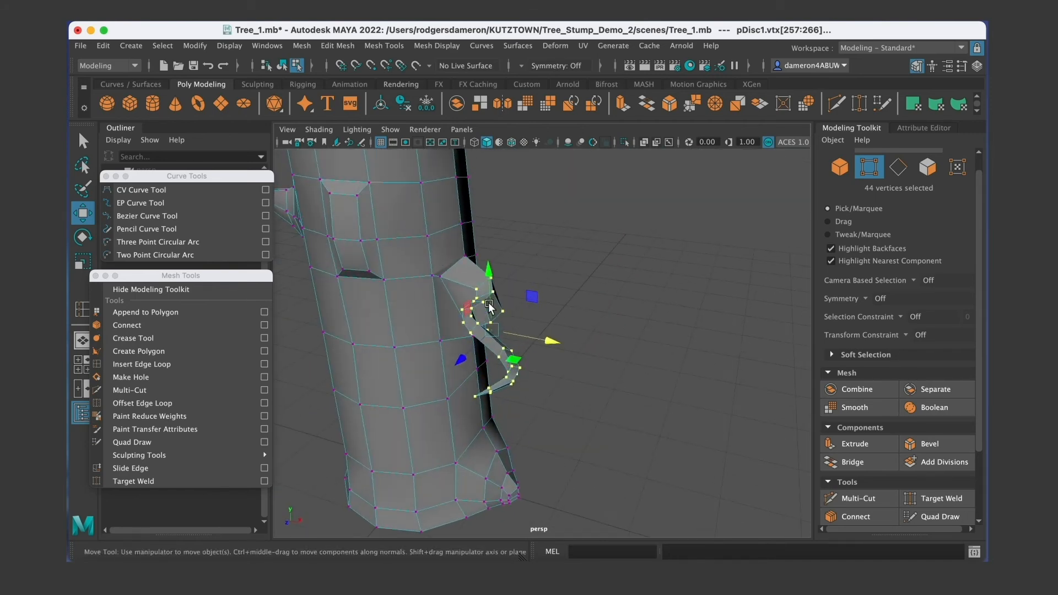
Return the mesh to object mode and inspect the joint between branch and trunk from several sides.
{"action": "key", "text": "q"}
{"action": "right_click_drag", "start_coordinate": [464, 295], "coordinate": [517, 211]}
{"action": "left_click_drag", "start_coordinate": [595, 275], "coordinate": [533, 284], "text": "alt"}
{"action": "middle_click_drag", "start_coordinate": [534, 285], "coordinate": [479, 330], "text": "alt"}
{"action": "right_click_drag", "start_coordinate": [478, 329], "coordinate": [443, 337], "text": "alt"}
{"action": "left_click_drag", "start_coordinate": [469, 337], "coordinate": [423, 350], "text": "alt"}
{"action": "right_click_drag", "start_coordinate": [423, 349], "coordinate": [602, 347], "text": "alt"}
{"action": "left_click_drag", "start_coordinate": [603, 347], "coordinate": [636, 347], "text": "alt"}
{"action": "right_click_drag", "start_coordinate": [534, 380], "coordinate": [413, 393], "text": "alt"}
{"action": "left_click_drag", "start_coordinate": [413, 393], "coordinate": [464, 364], "text": "alt"}
{"action": "right_click_drag", "start_coordinate": [336, 370], "coordinate": [405, 373], "text": "alt"}
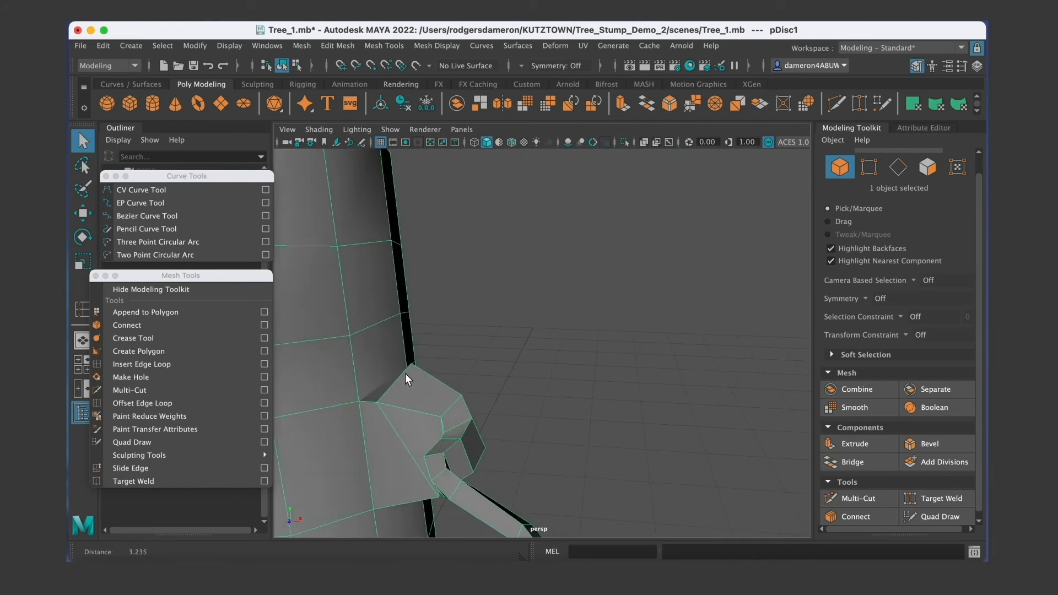
{"action": "left_click_drag", "start_coordinate": [405, 374], "coordinate": [441, 355], "text": "alt"}
Select the upper edge where the branch leaves the trunk and lower it to slim the branch base.
{"action": "right_click_drag", "start_coordinate": [424, 223], "coordinate": [432, 181]}
{"action": "left_click", "coordinate": [435, 364]}
{"action": "left_click_drag", "start_coordinate": [435, 365], "coordinate": [474, 352], "text": "alt"}
{"action": "key", "text": "w"}
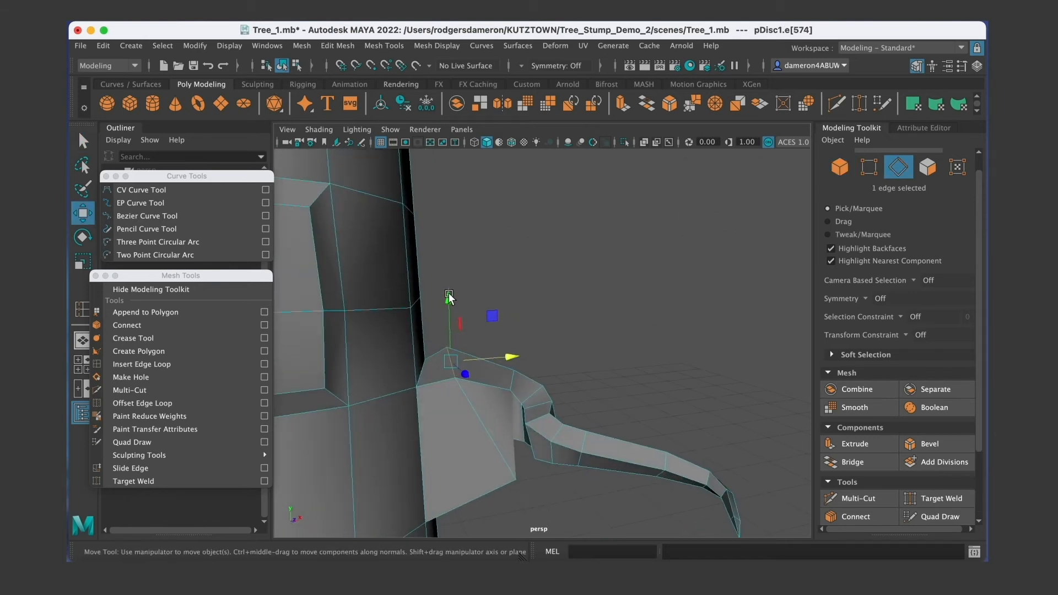
{"action": "left_click_drag", "start_coordinate": [449, 298], "coordinate": [449, 332]}
{"action": "left_click_drag", "start_coordinate": [459, 407], "coordinate": [447, 448], "text": "alt"}
Reposition the lower and side edges of the branch base to reshape its joint with the trunk.
{"action": "left_click", "coordinate": [477, 384]}
{"action": "left_click_drag", "start_coordinate": [406, 459], "coordinate": [356, 460], "text": "alt"}
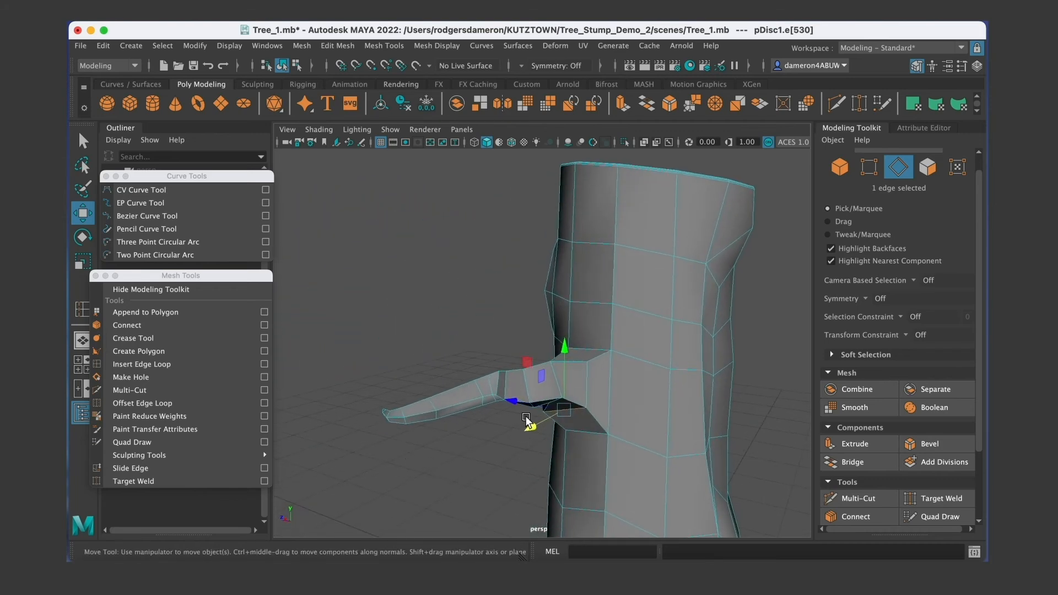
{"action": "middle_click_drag", "start_coordinate": [522, 427], "coordinate": [478, 419], "text": "alt"}
{"action": "left_click_drag", "start_coordinate": [478, 419], "coordinate": [439, 379]}
{"action": "left_click", "coordinate": [461, 372]}
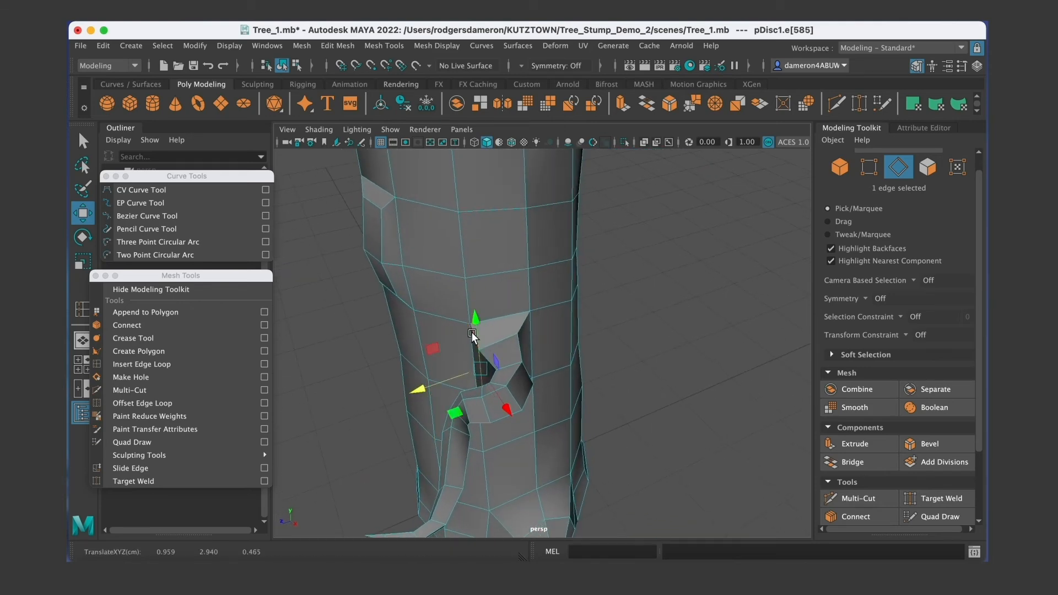
{"action": "left_click_drag", "start_coordinate": [496, 340], "coordinate": [476, 338], "text": "alt"}
Move the vertical trunk edge beside the branch base outward to widen the joint.
{"action": "key", "text": "q"}
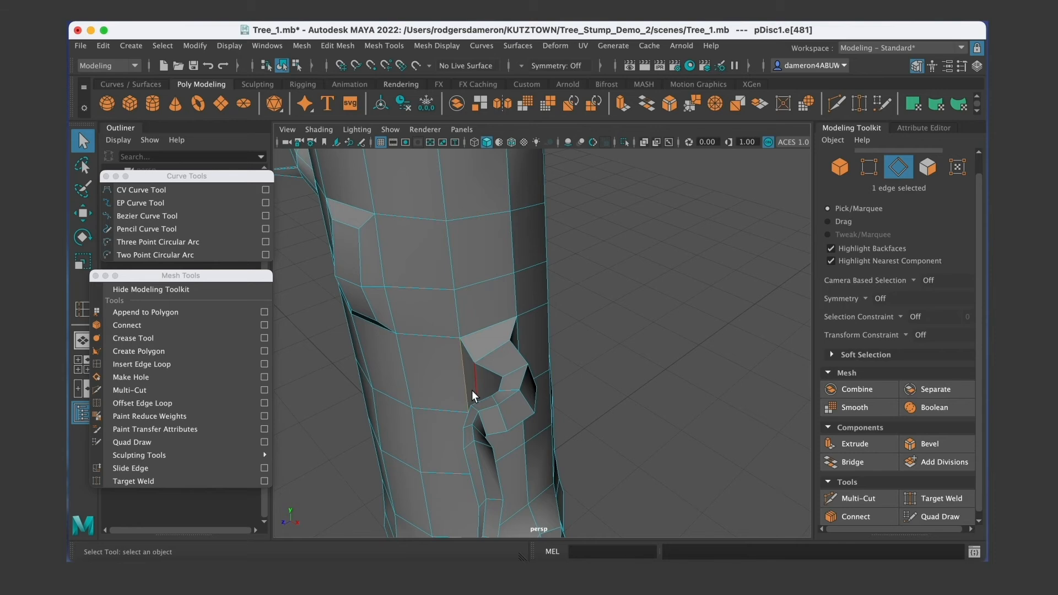
{"action": "key", "text": "w"}
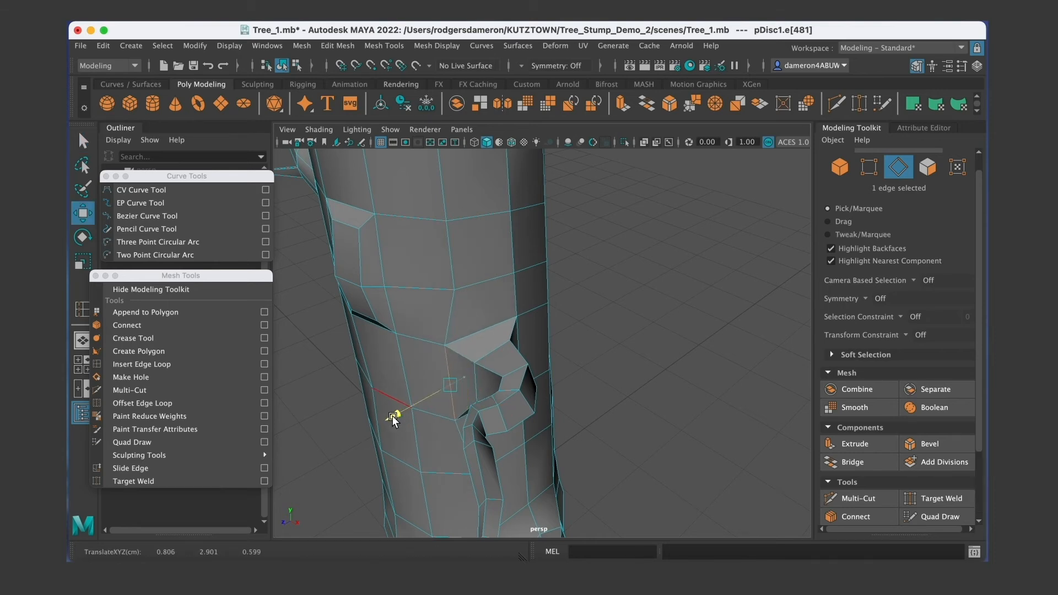
{"action": "left_click_drag", "start_coordinate": [392, 415], "coordinate": [491, 360], "text": "alt"}
{"action": "key", "text": "q"}
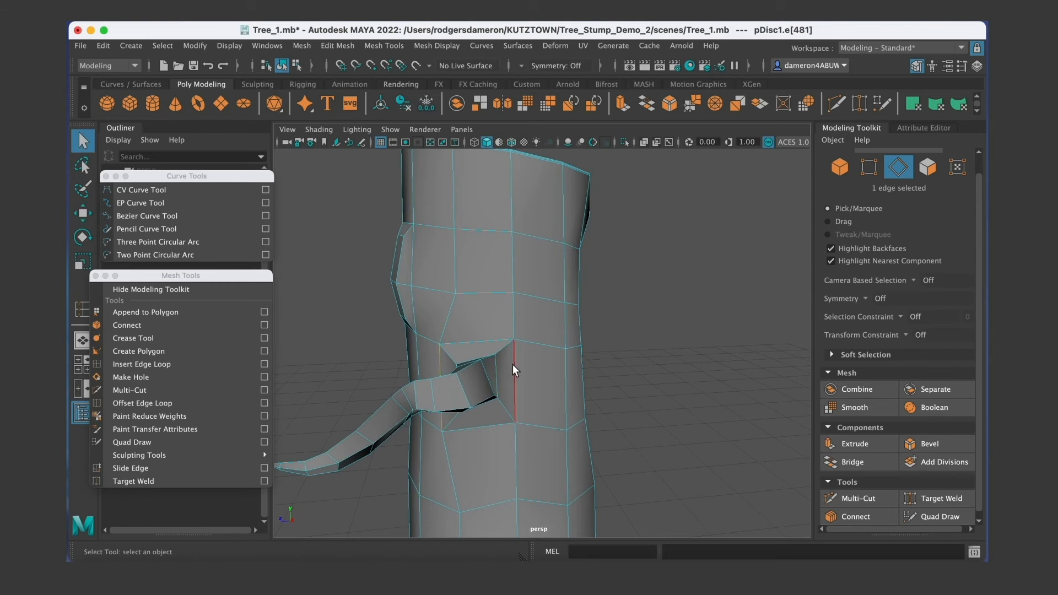
Slide the opposite vertical edge of the branch joint outward, along with the trunk edge above it.
{"action": "left_click", "coordinate": [512, 365]}
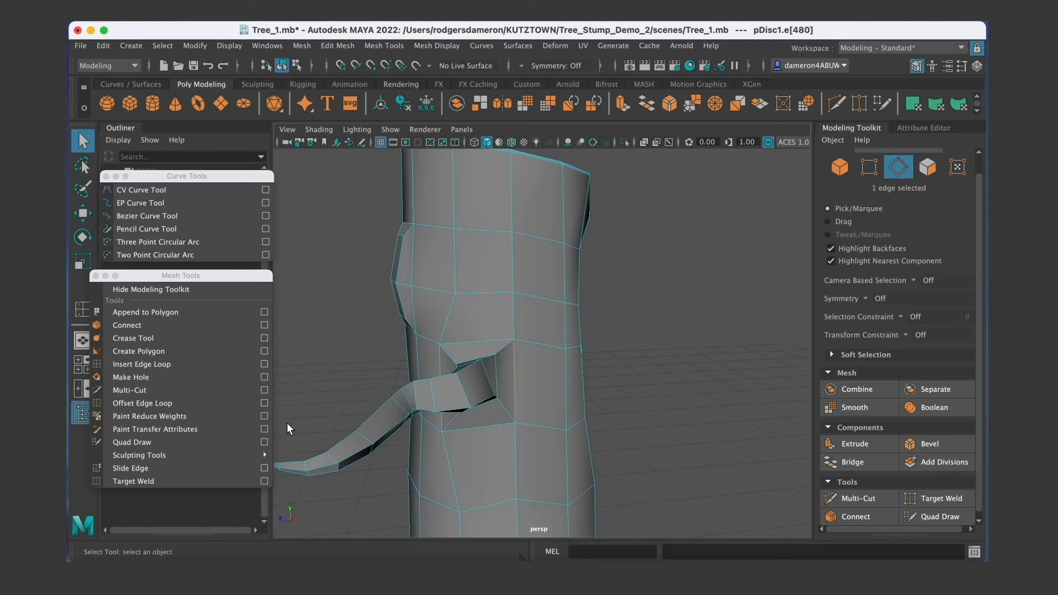
{"action": "left_click", "coordinate": [140, 468]}
{"action": "middle_click_drag", "start_coordinate": [521, 379], "coordinate": [530, 379]}
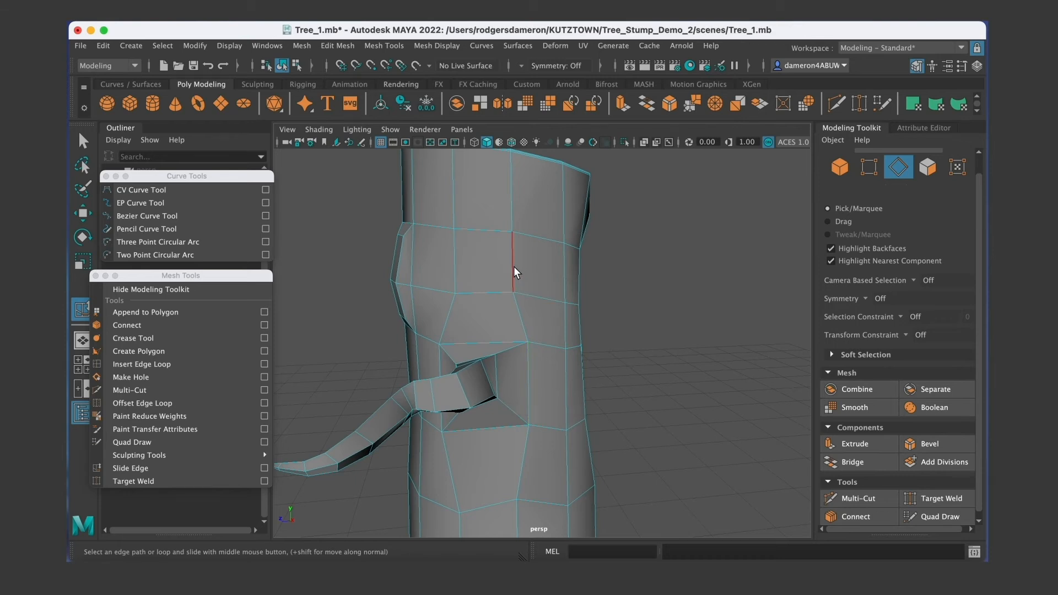
{"action": "left_click", "coordinate": [515, 260]}
{"action": "middle_click_drag", "start_coordinate": [510, 263], "coordinate": [515, 263]}
Slide the other vertical trunk edge above the branch sideways to line it up with the widened joint.
{"action": "left_click", "coordinate": [464, 263]}
{"action": "left_click_drag", "start_coordinate": [464, 263], "coordinate": [511, 306], "text": "alt"}
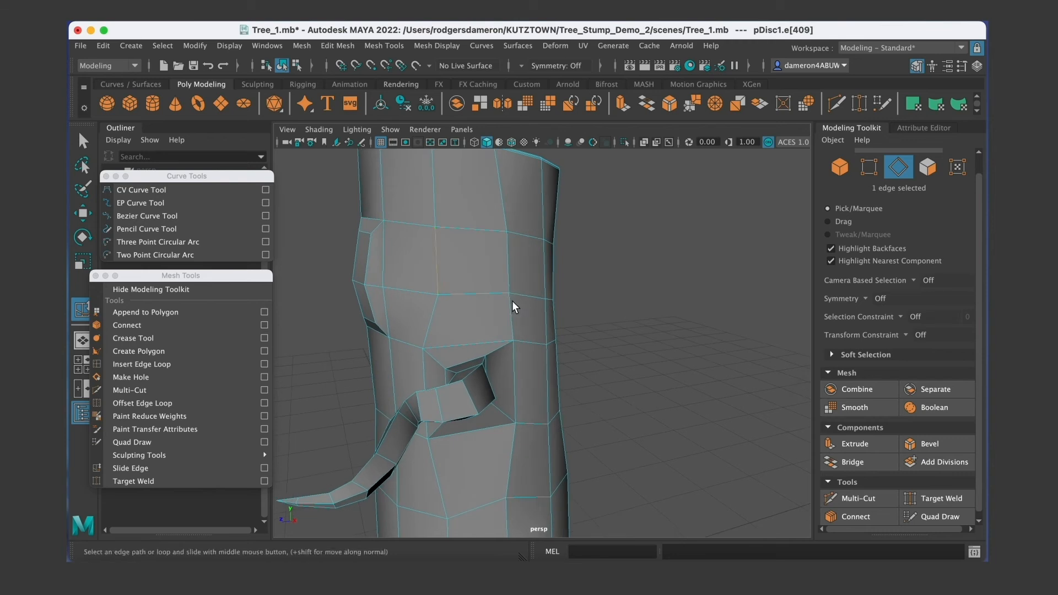
{"action": "mouse_move", "coordinate": [424, 260]}
{"action": "left_mouse_down", "text": "alt"}
{"action": "mouse_move", "coordinate": [441, 281]}
{"action": "mouse_move", "coordinate": [442, 317]}
{"action": "left_mouse_up", "text": "alt"}
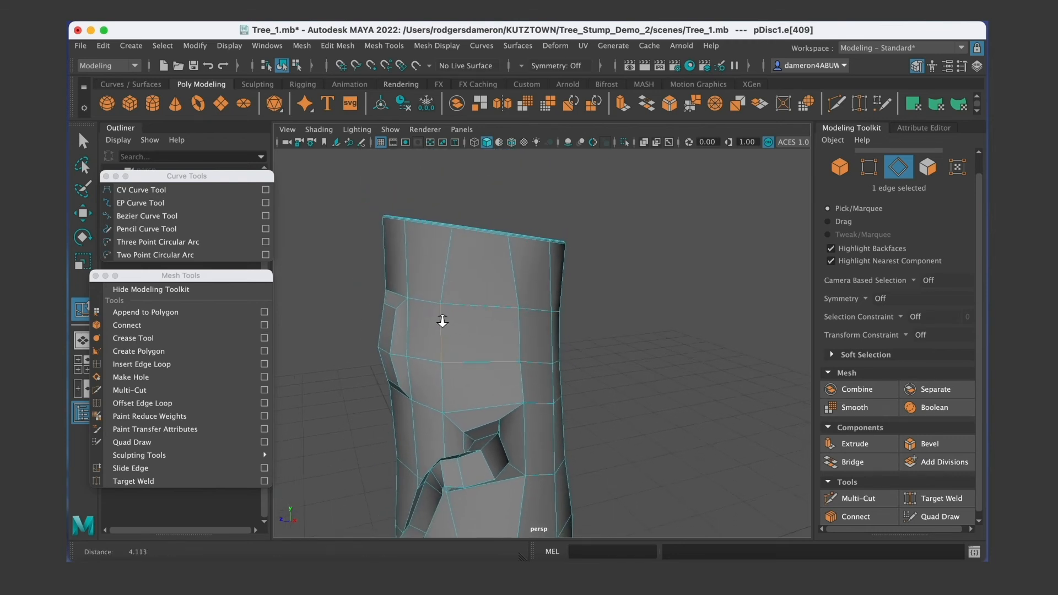
{"action": "left_click_drag", "start_coordinate": [494, 407], "coordinate": [506, 282], "text": "alt"}
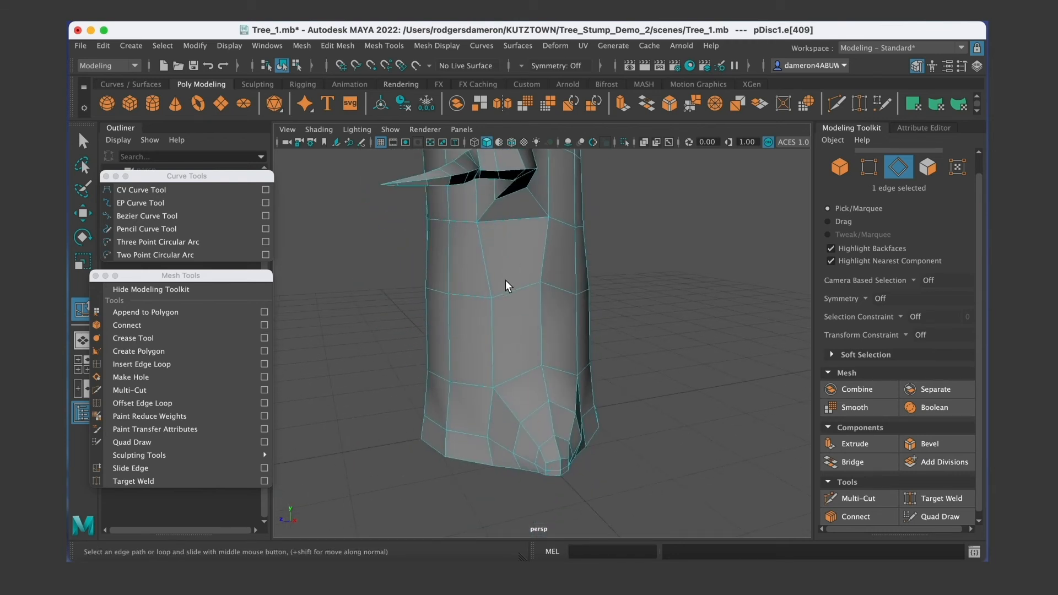
Slide the vertical trunk edges below the branch sideways to continue the line of the widened joint.
{"action": "left_click", "coordinate": [494, 336]}
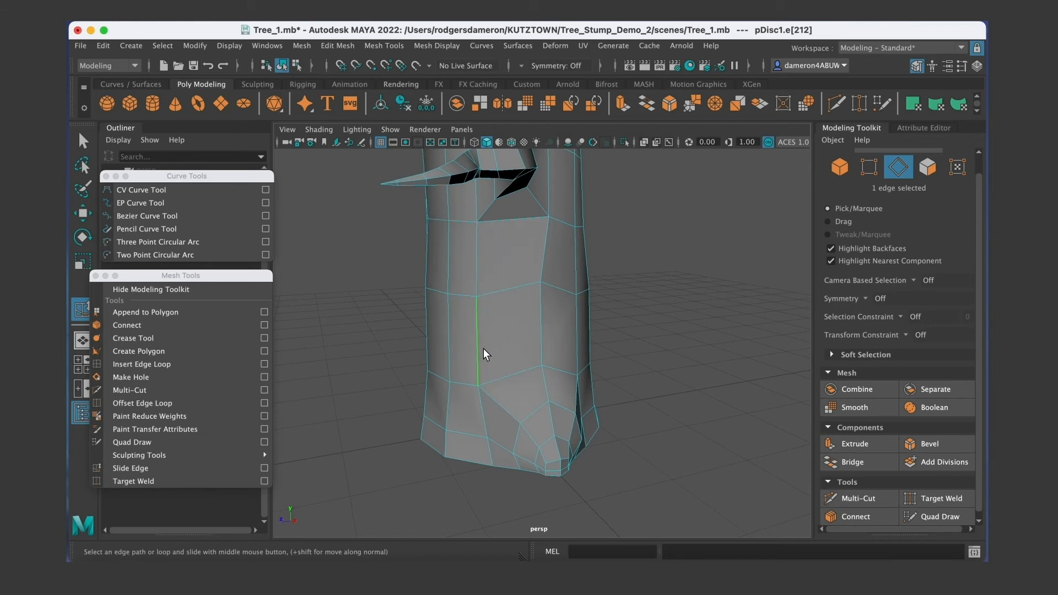
{"action": "left_click_drag", "start_coordinate": [551, 319], "coordinate": [500, 433], "text": "alt"}
{"action": "left_click", "coordinate": [501, 449]}
{"action": "left_click_drag", "start_coordinate": [546, 455], "coordinate": [607, 454], "text": "alt"}
{"action": "left_click", "coordinate": [621, 385]}
{"action": "left_click_drag", "start_coordinate": [620, 384], "coordinate": [519, 313], "text": "alt"}
Select the face loops running through the branch base and around the trunk to examine the mesh flow.
{"action": "key", "text": "q"}
{"action": "left_click_drag", "start_coordinate": [509, 364], "coordinate": [491, 335], "text": "alt"}
{"action": "right_click_drag", "start_coordinate": [504, 219], "coordinate": [509, 316]}
{"action": "left_click", "coordinate": [498, 340]}
{"action": "left_click", "coordinate": [522, 330], "text": "shift"}
{"action": "left_click_drag", "start_coordinate": [525, 369], "coordinate": [566, 365], "text": "alt"}
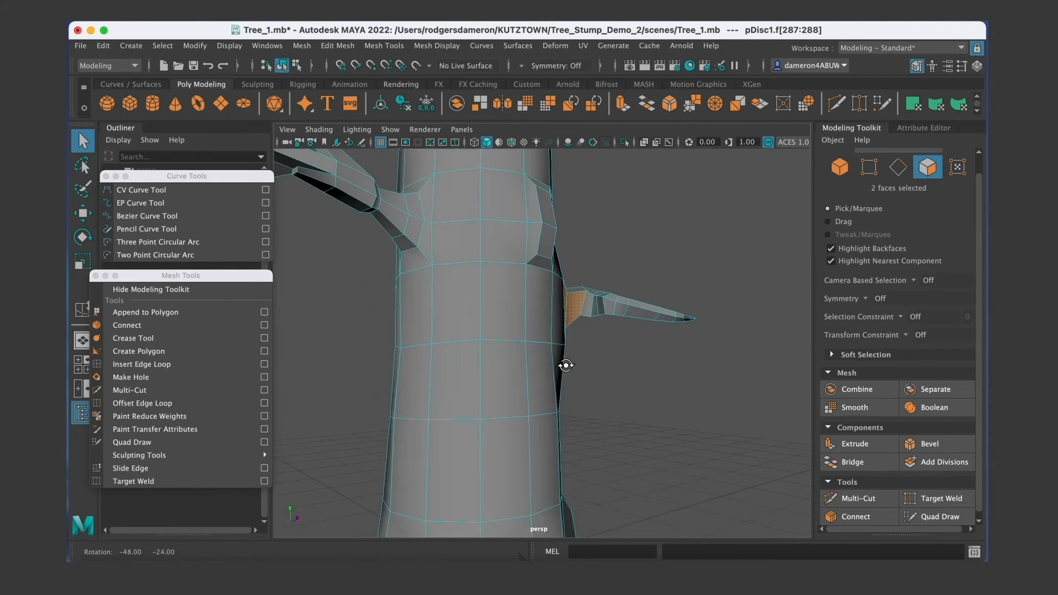
{"action": "double_click", "coordinate": [589, 307], "text": "shift"}
{"action": "left_click_drag", "start_coordinate": [631, 382], "coordinate": [518, 369], "text": "alt"}
{"action": "left_click", "coordinate": [584, 313]}
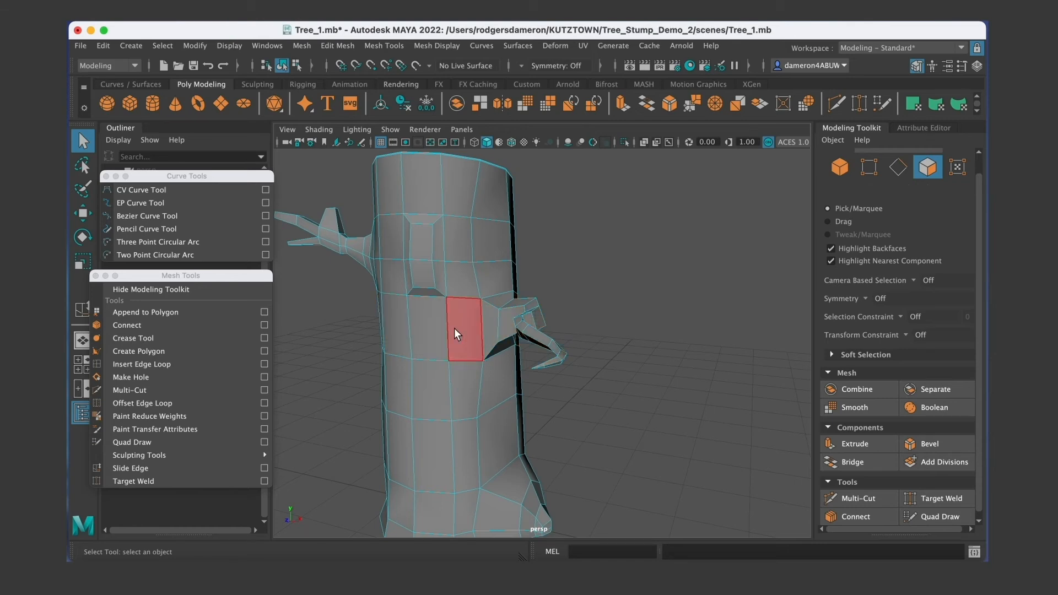
{"action": "left_click", "coordinate": [428, 335]}
{"action": "double_click", "coordinate": [464, 338], "text": "shift"}
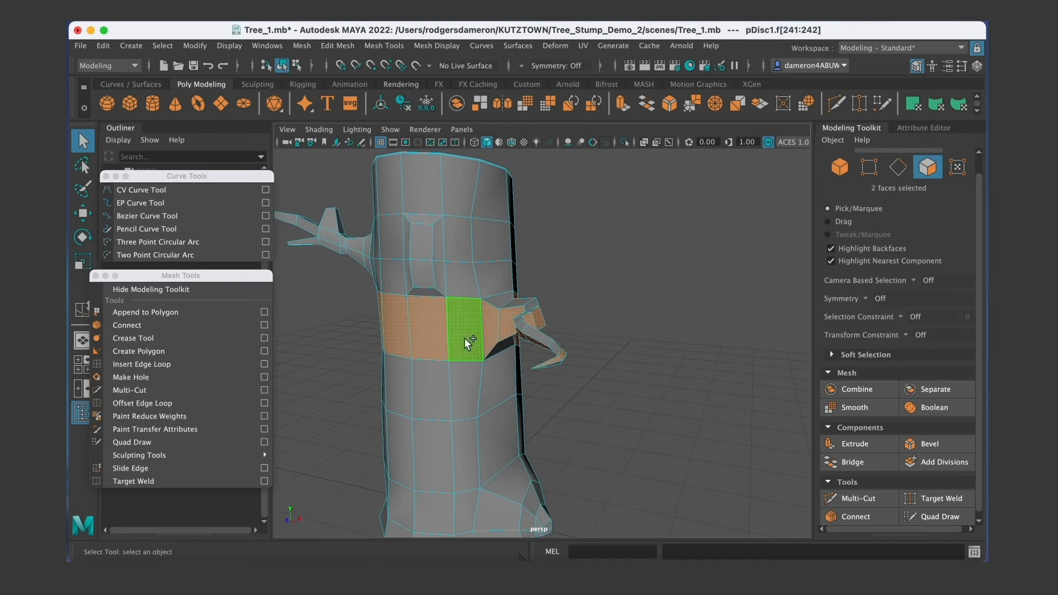
Preview the tree mesh smoothed in object mode, and return it to the unsmoothed display with the mesh selected.
{"action": "left_click_drag", "start_coordinate": [494, 353], "coordinate": [453, 356], "text": "alt"}
{"action": "right_click_drag", "start_coordinate": [514, 220], "coordinate": [581, 199]}
{"action": "left_click", "coordinate": [531, 325]}
{"action": "left_click_drag", "start_coordinate": [530, 326], "coordinate": [609, 344], "text": "alt"}
{"action": "left_click", "coordinate": [681, 376]}
{"action": "left_click_drag", "start_coordinate": [612, 393], "coordinate": [529, 317], "text": "alt"}
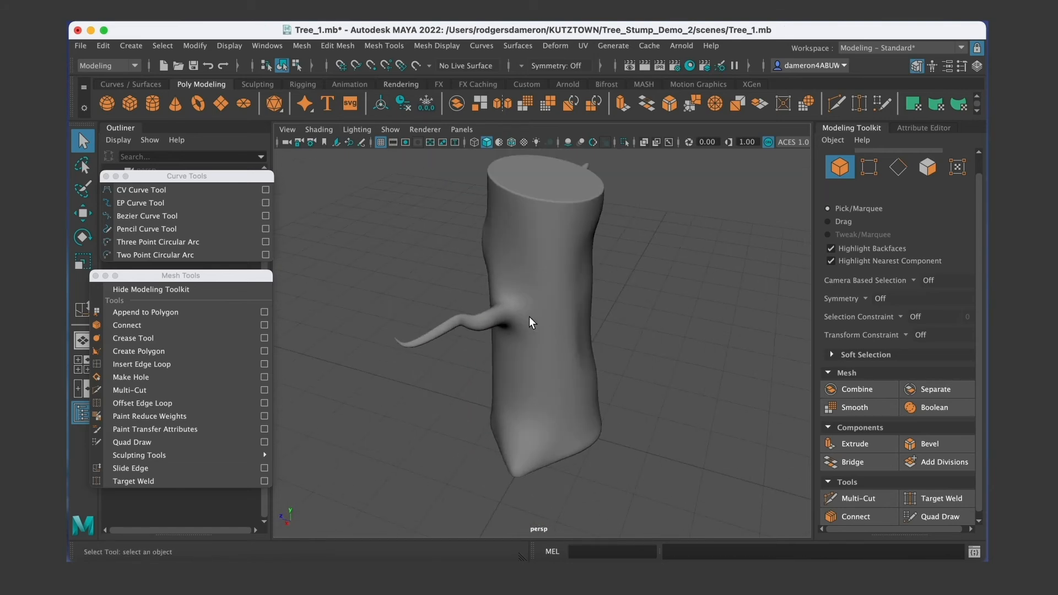
{"action": "left_click", "coordinate": [543, 328]}
{"action": "key", "text": "1"}
{"action": "scroll", "coordinate": [545, 338], "scroll_direction": "up", "scroll_amount": 5}
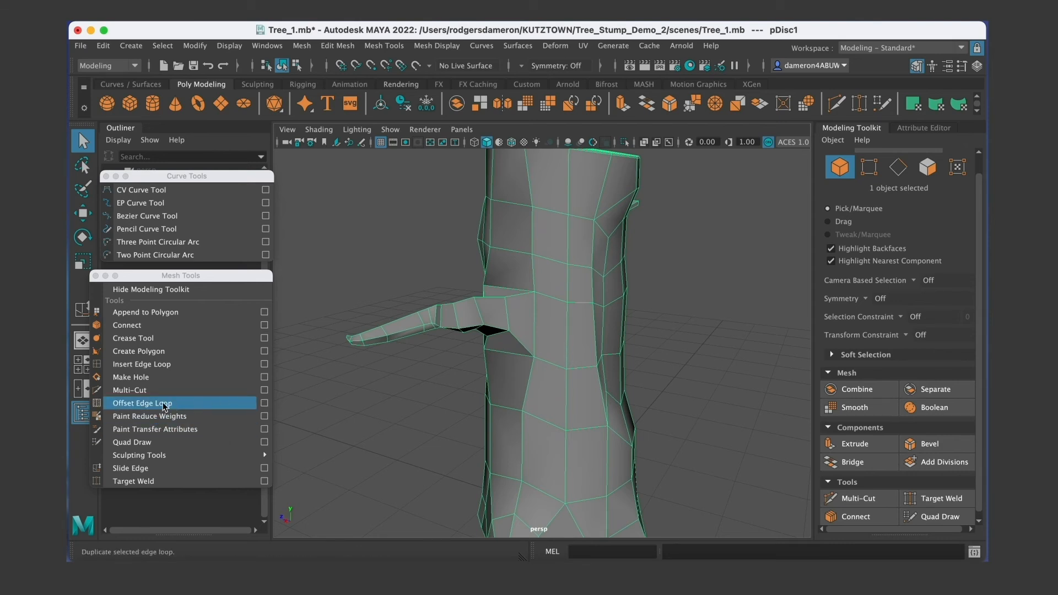
Try to offset an edge loop from the vertical trunk edge at the branch's widened joint, and undo it.
{"action": "left_click", "coordinate": [168, 404]}
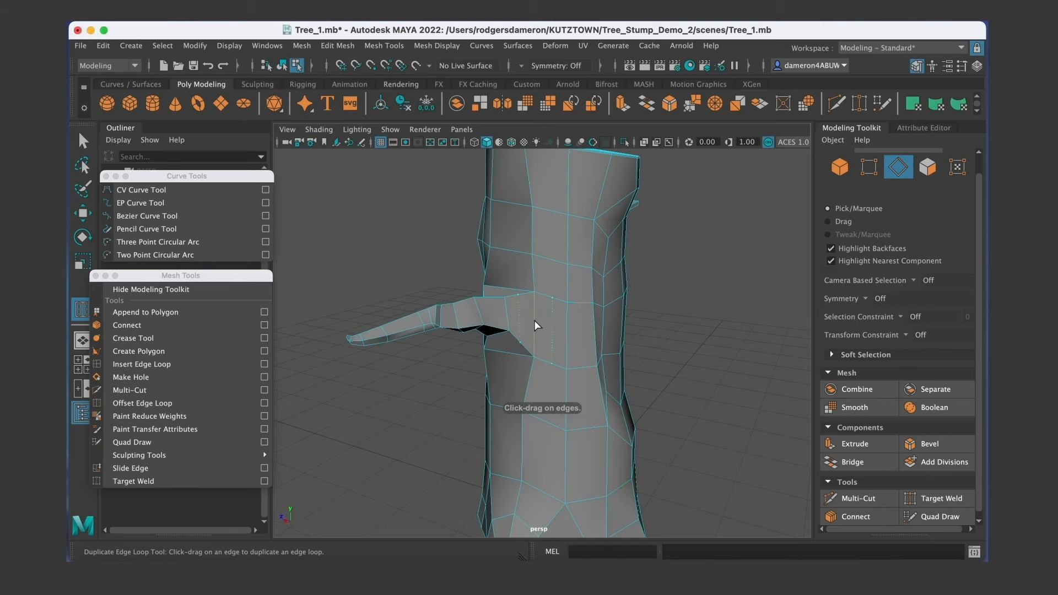
{"action": "left_click_drag", "start_coordinate": [534, 322], "coordinate": [548, 361]}
{"action": "key", "text": "z"}
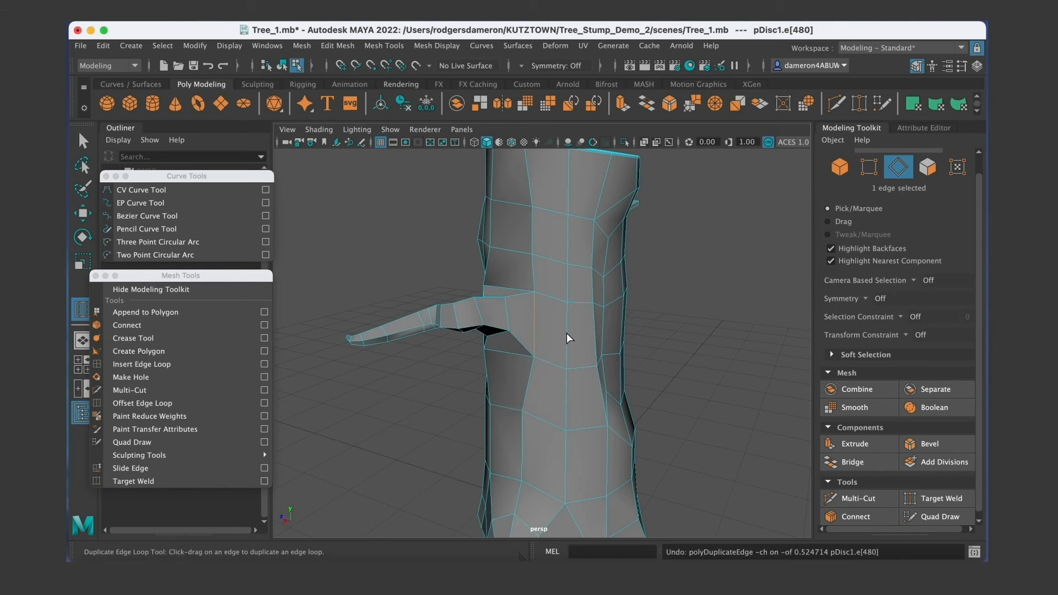
{"action": "double_click", "coordinate": [567, 339]}
{"action": "left_click_drag", "start_coordinate": [566, 343], "coordinate": [550, 351], "text": "alt"}
{"action": "key", "text": "q"}
{"action": "left_click", "coordinate": [550, 336]}
{"action": "left_click_drag", "start_coordinate": [567, 353], "coordinate": [540, 360], "text": "alt"}
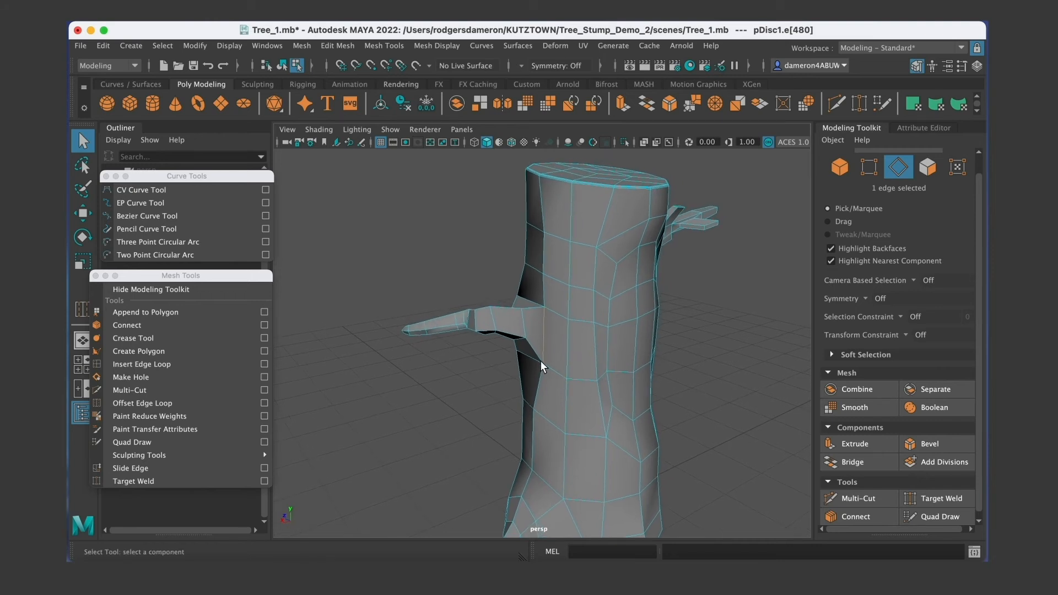
Try offset edge loops again on the vertical trunk edges beside the branch, and undo them.
{"action": "left_click", "coordinate": [164, 403]}
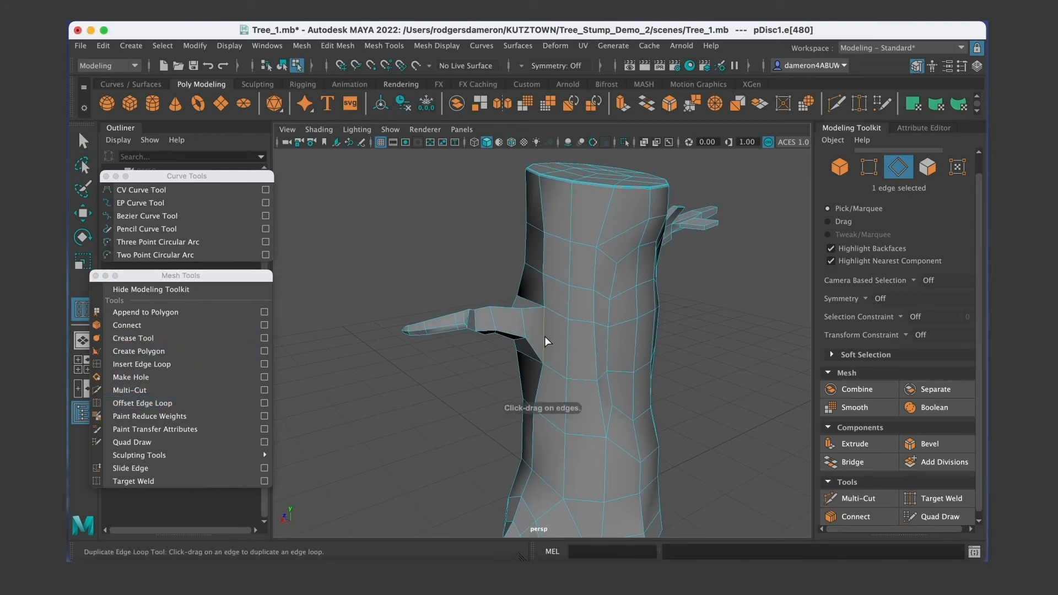
{"action": "left_click_drag", "start_coordinate": [544, 334], "coordinate": [550, 348]}
{"action": "key", "text": "z"}
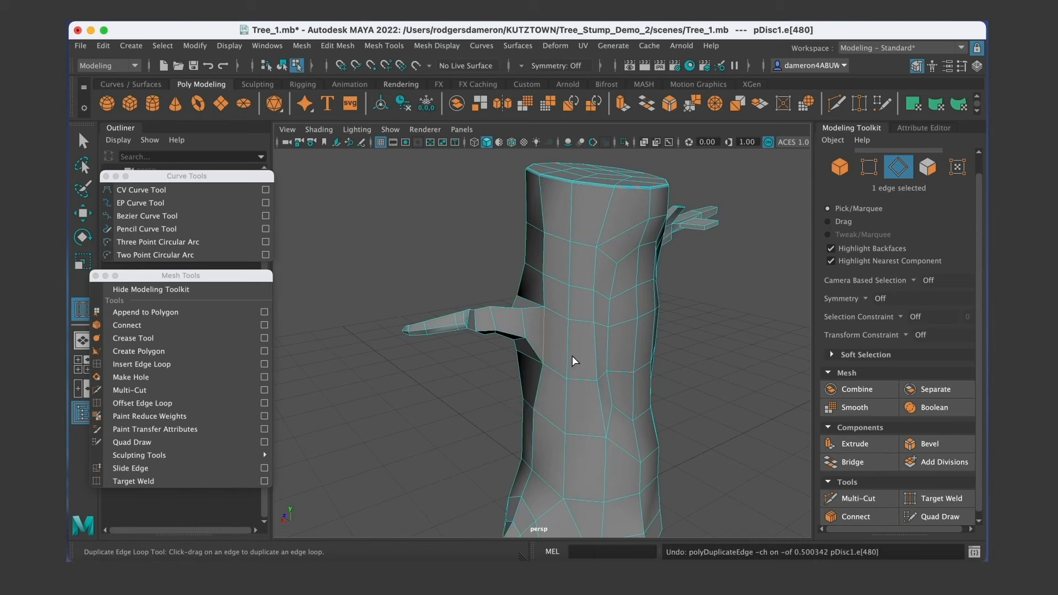
{"action": "key", "text": "z"}
{"action": "key", "text": "z"}
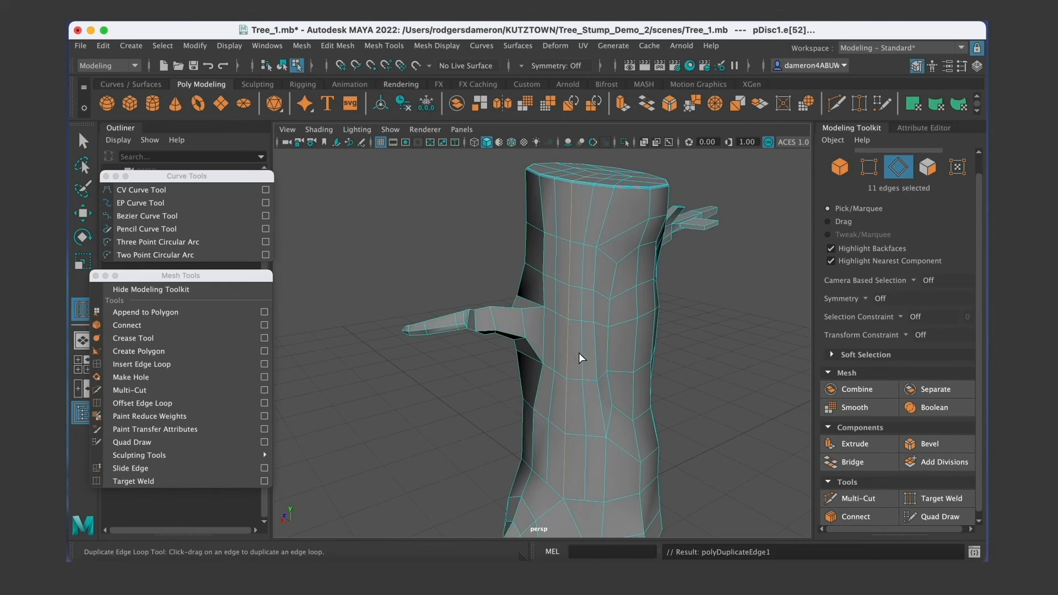
{"action": "left_click", "coordinate": [582, 323]}
{"action": "left_click_drag", "start_coordinate": [591, 342], "coordinate": [564, 344], "text": "alt"}
{"action": "key", "text": "z"}
Insert a lengthwise edge loop along the middle of the twisting branch's side, continuing around the trunk.
{"action": "left_click_drag", "start_coordinate": [639, 401], "coordinate": [579, 373], "text": "alt"}
{"action": "left_click_drag", "start_coordinate": [450, 349], "coordinate": [454, 362]}
{"action": "key", "text": "q"}
{"action": "right_click_drag", "start_coordinate": [456, 360], "coordinate": [517, 201]}
{"action": "middle_click_drag", "start_coordinate": [436, 351], "coordinate": [497, 330], "text": "alt"}
{"action": "right_click_drag", "start_coordinate": [496, 330], "coordinate": [596, 328], "text": "alt"}
{"action": "middle_click_drag", "start_coordinate": [595, 328], "coordinate": [669, 323], "text": "alt"}
{"action": "left_click", "coordinate": [197, 362]}
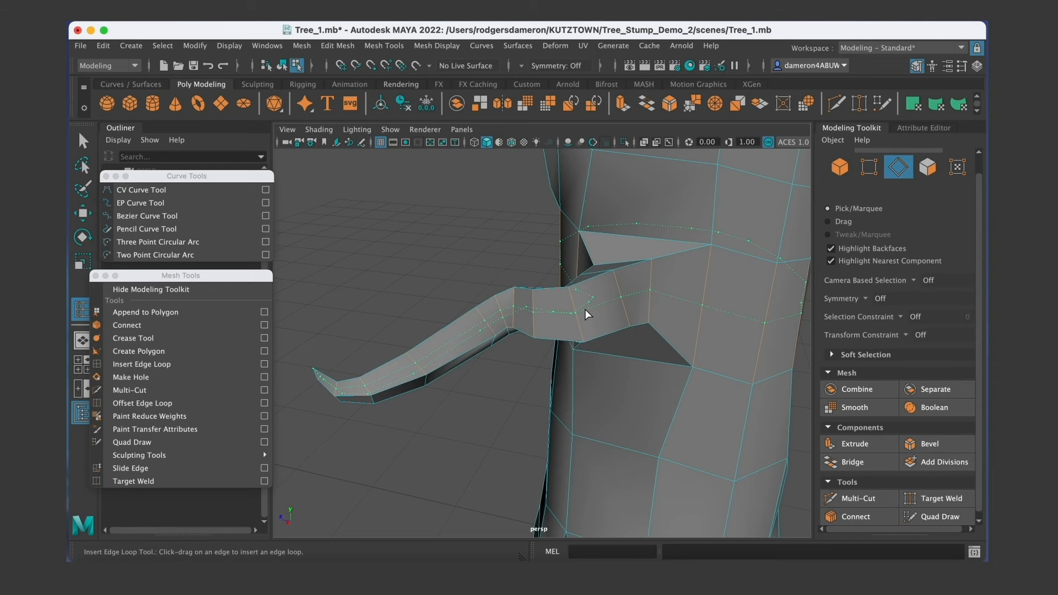
{"action": "left_click", "coordinate": [585, 309]}
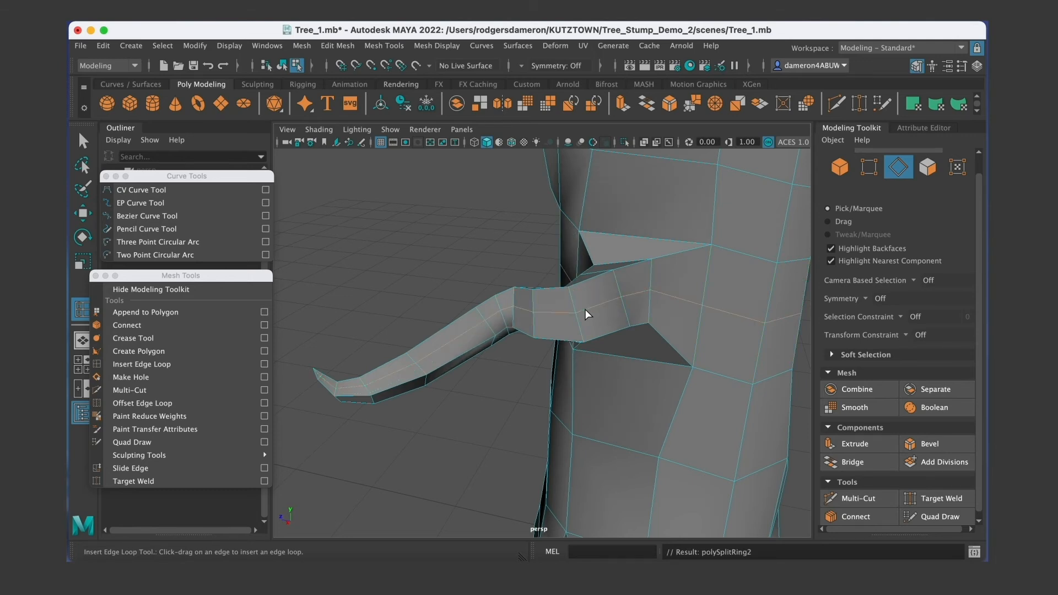
Scale the newly inserted edge loop slightly along one axis.
{"action": "left_click_drag", "start_coordinate": [622, 343], "coordinate": [491, 286], "text": "alt"}
{"action": "key", "text": "r"}
{"action": "left_click_drag", "start_coordinate": [435, 249], "coordinate": [421, 249]}
Select the new loop's edges at the branch's first bend near the trunk and move them to round its side.
{"action": "left_click_drag", "start_coordinate": [580, 297], "coordinate": [526, 331], "text": "alt"}
{"action": "key", "text": "q"}
{"action": "right_click_drag", "start_coordinate": [501, 318], "coordinate": [511, 178]}
{"action": "left_click", "coordinate": [506, 311]}
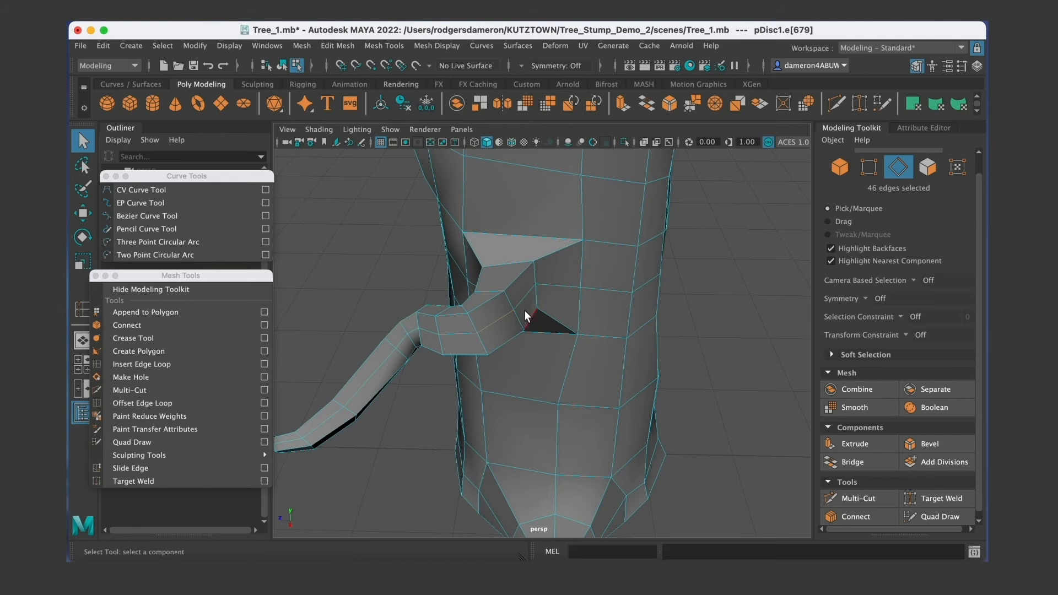
{"action": "left_click_drag", "start_coordinate": [514, 323], "coordinate": [456, 303], "text": "alt"}
{"action": "left_click", "coordinate": [510, 323], "text": "shift"}
{"action": "key", "text": "w"}
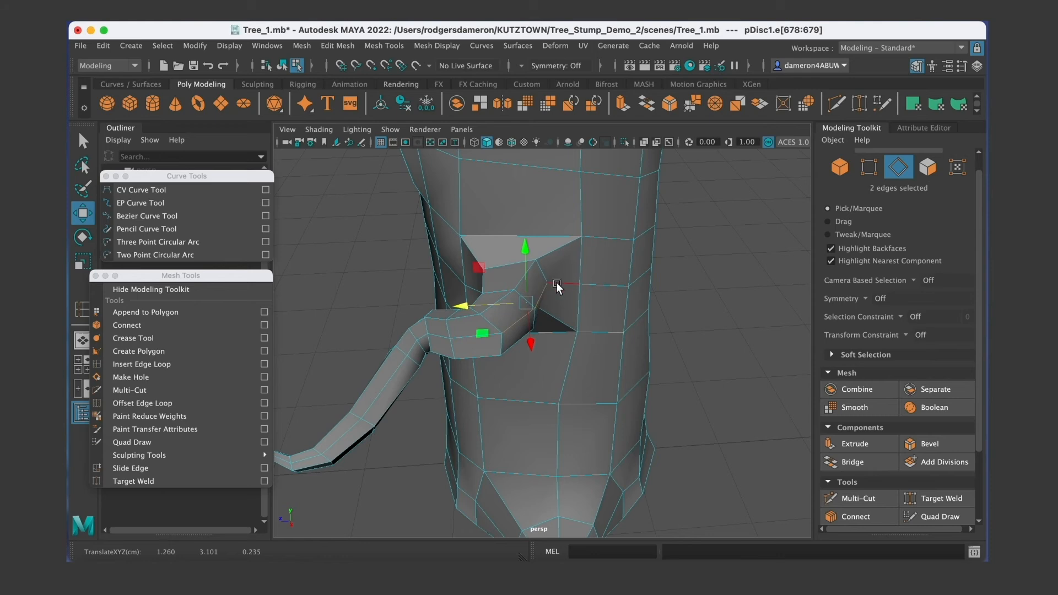
{"action": "left_click", "coordinate": [557, 286]}
{"action": "left_click_drag", "start_coordinate": [461, 304], "coordinate": [511, 313], "text": "alt"}
{"action": "left_click", "coordinate": [500, 335]}
{"action": "left_click_drag", "start_coordinate": [475, 376], "coordinate": [469, 388]}
Select the middle loop edges along the far side of the outer branch and move them vertically to round it.
{"action": "left_click_drag", "start_coordinate": [548, 358], "coordinate": [589, 253], "text": "alt"}
{"action": "left_click", "coordinate": [537, 259]}
{"action": "left_click", "coordinate": [591, 236]}
{"action": "left_click", "coordinate": [550, 225], "text": "shift"}
{"action": "left_click", "coordinate": [529, 221], "text": "shift"}
{"action": "left_click", "coordinate": [698, 259], "text": "shift"}
{"action": "left_click", "coordinate": [708, 260], "text": "shift"}
{"action": "middle_click_drag", "start_coordinate": [709, 260], "coordinate": [626, 284], "text": "alt"}
{"action": "left_click", "coordinate": [621, 278], "text": "shift"}
{"action": "left_click_drag", "start_coordinate": [580, 295], "coordinate": [644, 292], "text": "alt"}
{"action": "middle_click_drag", "start_coordinate": [645, 292], "coordinate": [558, 323], "text": "alt"}
{"action": "right_click_drag", "start_coordinate": [557, 323], "coordinate": [650, 291], "text": "alt"}
{"action": "left_click", "coordinate": [623, 302], "text": "shift"}
{"action": "left_click_drag", "start_coordinate": [623, 302], "coordinate": [597, 289], "text": "alt"}
{"action": "left_click_drag", "start_coordinate": [653, 373], "coordinate": [686, 346], "text": "alt"}
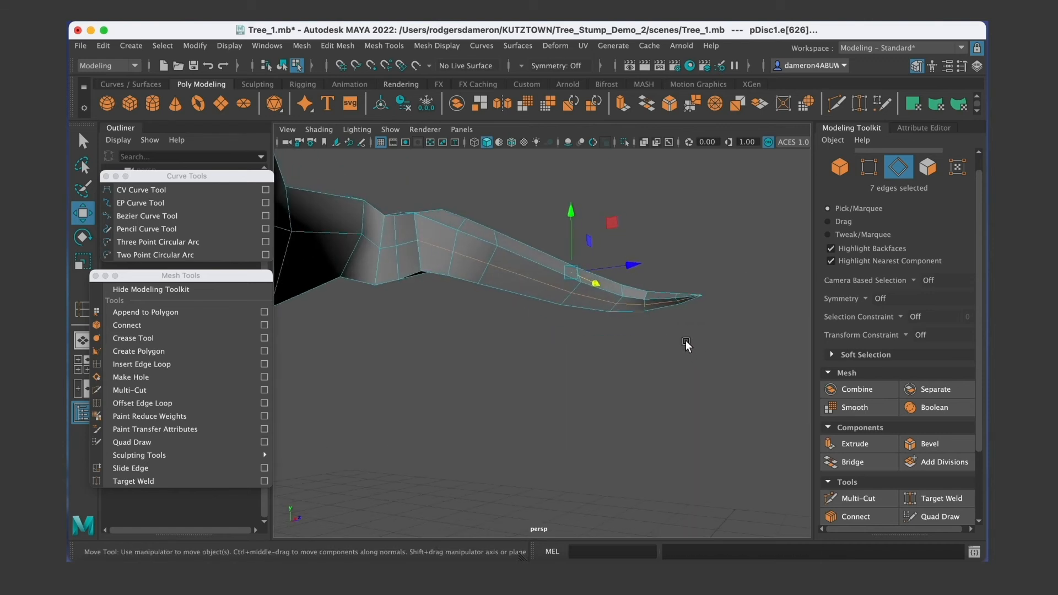
{"action": "left_click_drag", "start_coordinate": [668, 281], "coordinate": [524, 291], "text": "ctrl"}
{"action": "left_click_drag", "start_coordinate": [528, 231], "coordinate": [570, 292]}
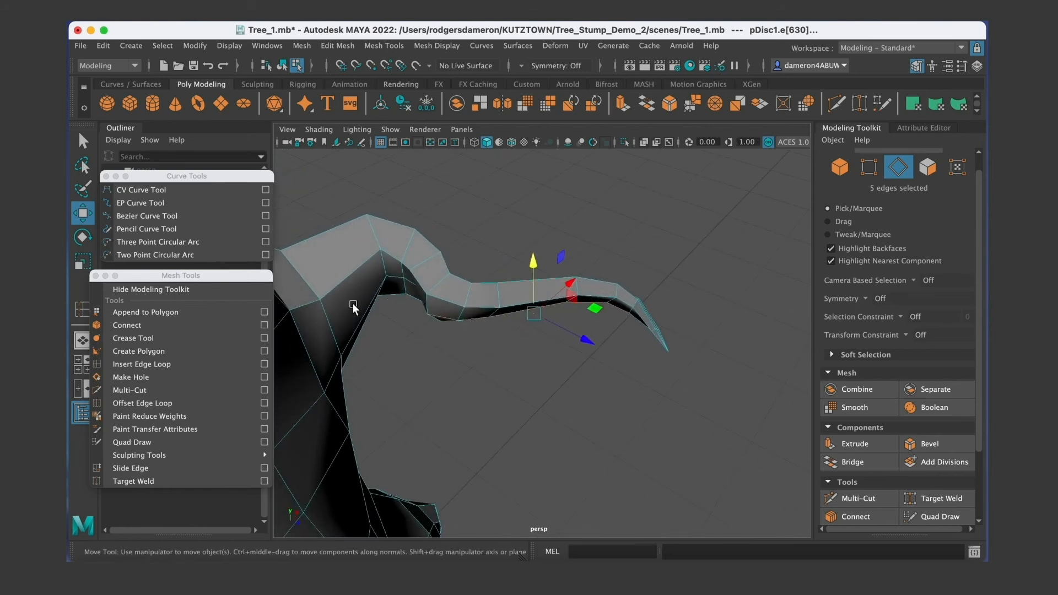
Select two middle vertices on the inner side of the branch's bend and move them to round the inner surface.
{"action": "middle_click_drag", "start_coordinate": [355, 307], "coordinate": [501, 320], "text": "alt"}
{"action": "right_click_drag", "start_coordinate": [501, 320], "coordinate": [559, 315], "text": "alt"}
{"action": "middle_click_drag", "start_coordinate": [559, 316], "coordinate": [562, 285], "text": "alt"}
{"action": "right_click_drag", "start_coordinate": [562, 285], "coordinate": [607, 280], "text": "alt"}
{"action": "middle_click_drag", "start_coordinate": [607, 279], "coordinate": [579, 337], "text": "alt"}
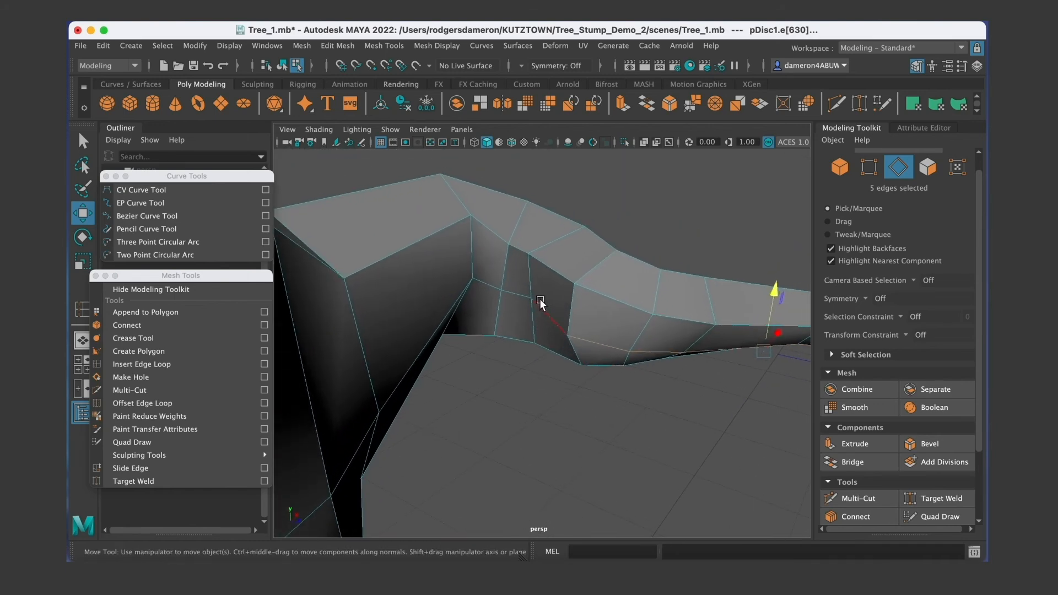
{"action": "right_click_drag", "start_coordinate": [532, 299], "coordinate": [458, 215]}
{"action": "left_click", "coordinate": [532, 296]}
{"action": "left_click", "coordinate": [501, 289], "text": "shift"}
{"action": "left_click_drag", "start_coordinate": [501, 292], "coordinate": [503, 331], "text": "alt"}
{"action": "left_click_drag", "start_coordinate": [551, 302], "coordinate": [540, 312]}
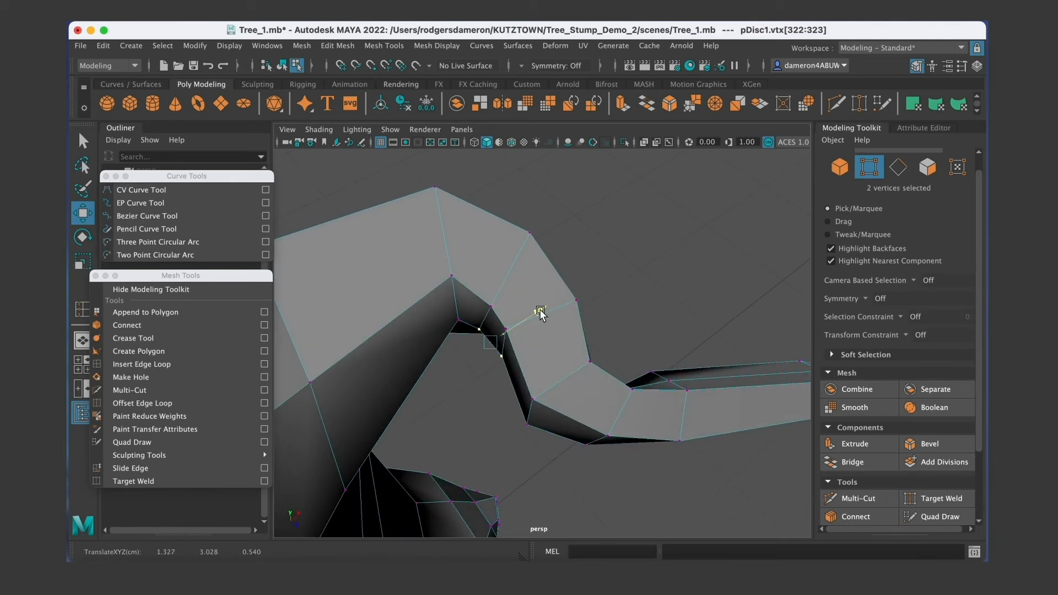
Reposition the next middle vertex toward the trunk on the inner bend, and return to edge selection.
{"action": "left_click", "coordinate": [460, 323]}
{"action": "left_click_drag", "start_coordinate": [487, 312], "coordinate": [442, 294], "text": "alt"}
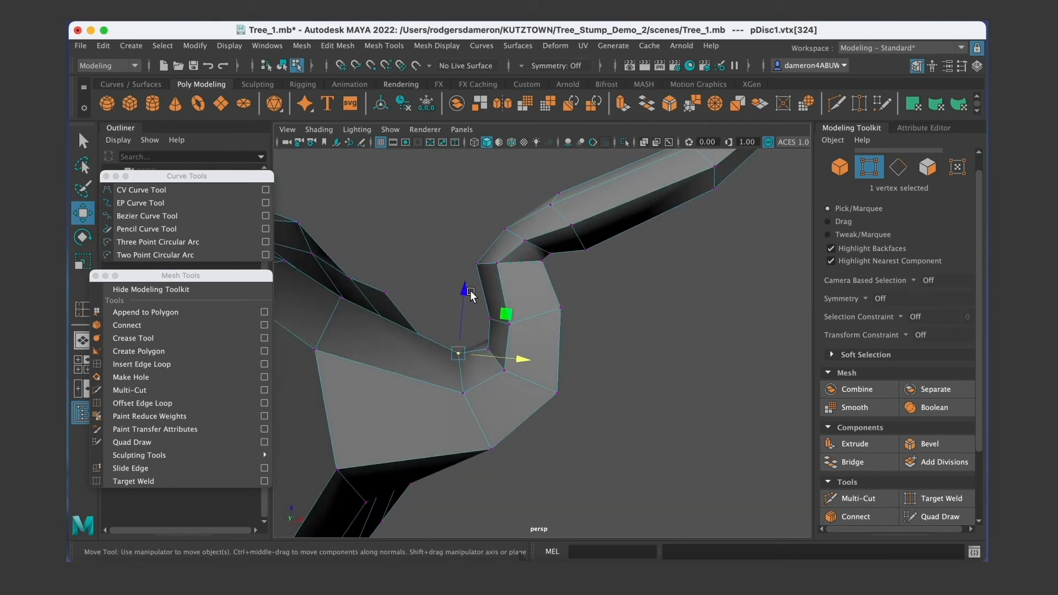
{"action": "left_click", "coordinate": [463, 286]}
{"action": "left_click", "coordinate": [458, 351]}
{"action": "left_click_drag", "start_coordinate": [484, 331], "coordinate": [520, 304], "text": "alt"}
{"action": "right_click_drag", "start_coordinate": [519, 304], "coordinate": [484, 348], "text": "alt"}
{"action": "left_click_drag", "start_coordinate": [485, 351], "coordinate": [502, 355], "text": "alt"}
{"action": "key", "text": "q"}
{"action": "right_click_drag", "start_coordinate": [506, 214], "coordinate": [512, 182]}
{"action": "left_click", "coordinate": [527, 330]}
{"action": "left_click", "coordinate": [507, 345], "text": "shift"}
{"action": "left_click", "coordinate": [515, 373], "text": "shift"}
{"action": "key", "text": "f"}
{"action": "left_click", "coordinate": [529, 370]}
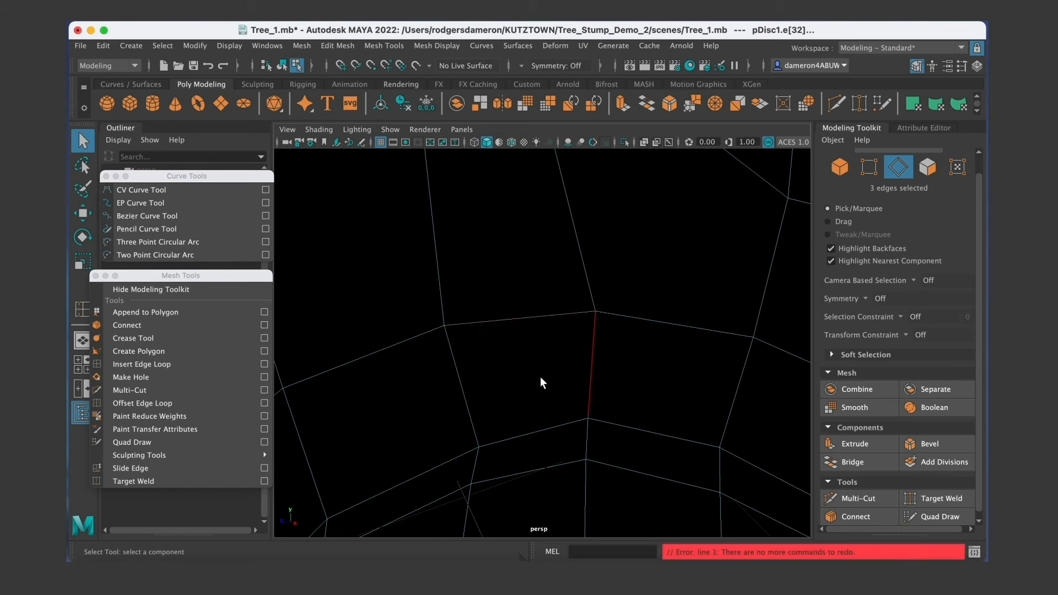
{"action": "key", "text": "["}
Select two middle loop edges on the outer branch and lower them slightly.
{"action": "left_click_drag", "start_coordinate": [523, 354], "coordinate": [547, 306], "text": "alt"}
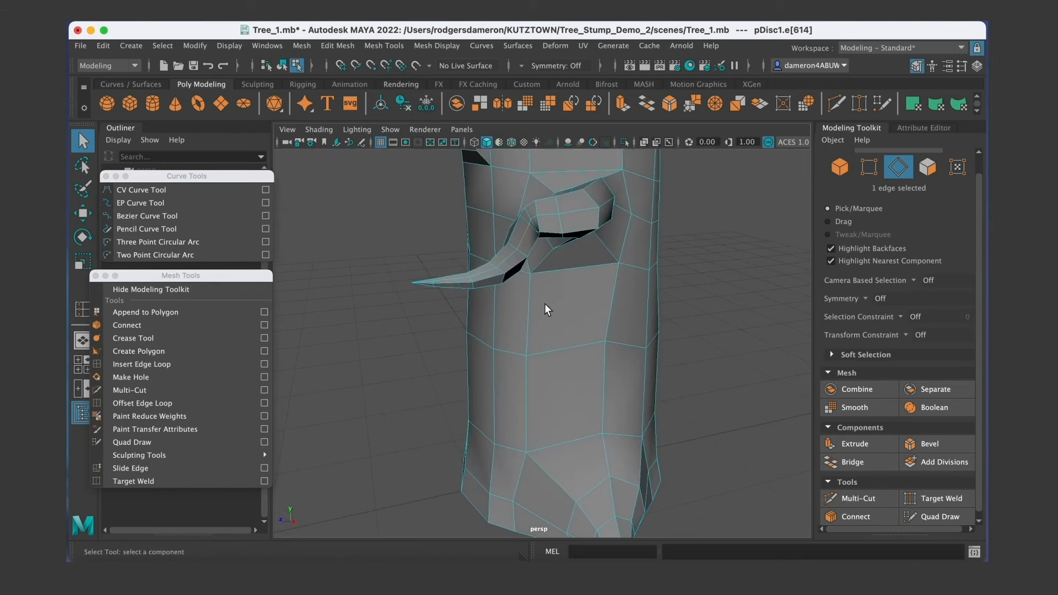
{"action": "left_click", "coordinate": [508, 260], "text": "shift"}
{"action": "left_click_drag", "start_coordinate": [508, 259], "coordinate": [504, 311], "text": "alt"}
{"action": "key", "text": "w"}
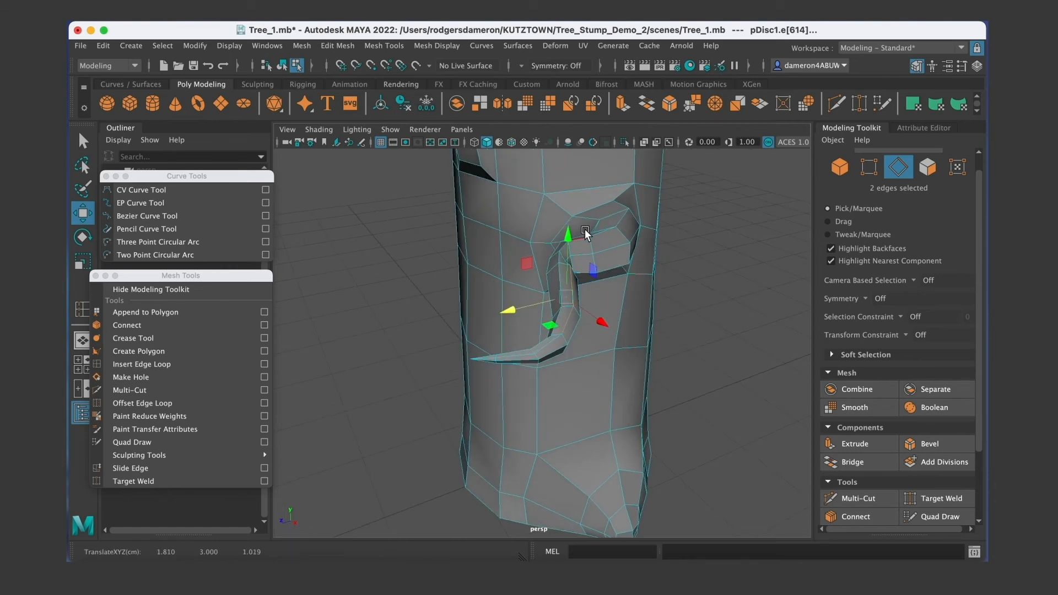
{"action": "left_click_drag", "start_coordinate": [569, 234], "coordinate": [567, 241]}
{"action": "left_click_drag", "start_coordinate": [606, 251], "coordinate": [556, 312], "text": "alt"}
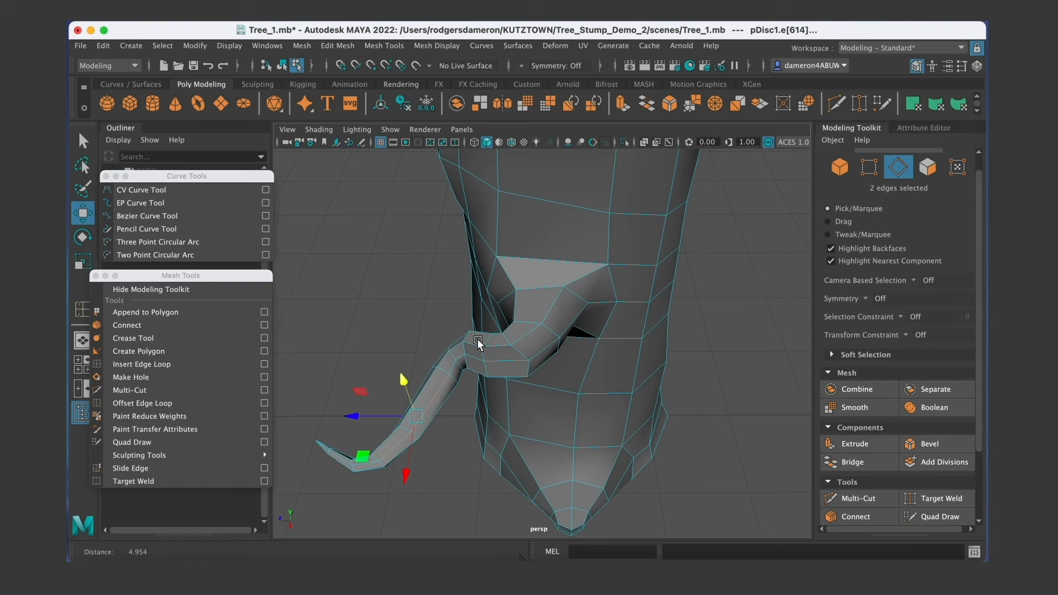
Select the two middle vertices where the branch bends toward its tapered end and move them slightly sideways.
{"action": "scroll", "coordinate": [477, 345], "scroll_direction": "up", "scroll_amount": 5}
{"action": "left_click_drag", "start_coordinate": [433, 365], "coordinate": [481, 331], "text": "alt"}
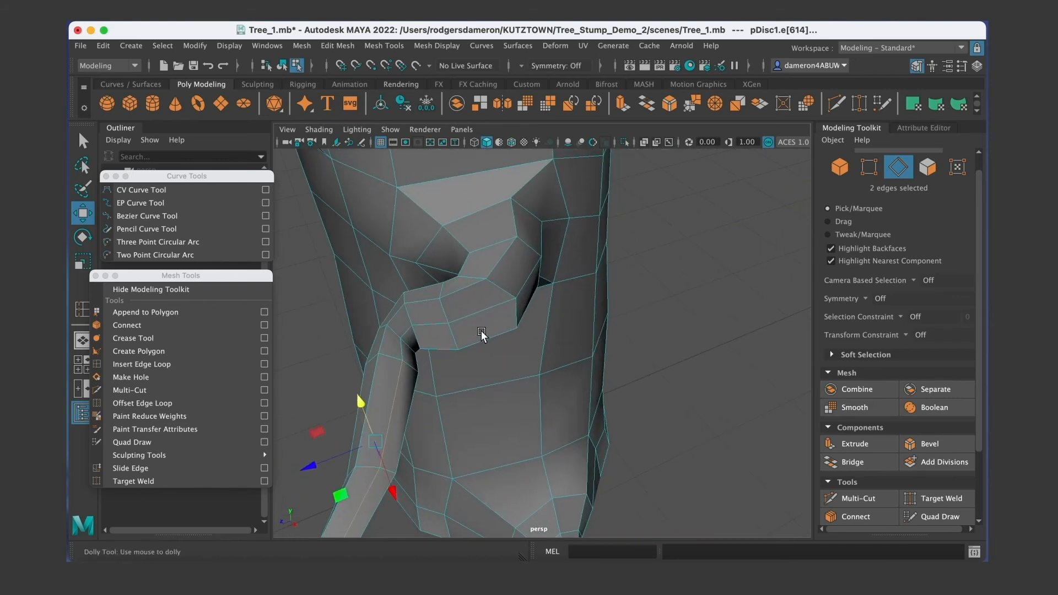
{"action": "mouse_move", "coordinate": [385, 324]}
{"action": "right_mouse_down"}
{"action": "mouse_move", "coordinate": [374, 325]}
{"action": "mouse_move", "coordinate": [391, 330]}
{"action": "right_mouse_up"}
{"action": "left_click", "coordinate": [384, 322]}
{"action": "left_click", "coordinate": [369, 338], "text": "shift"}
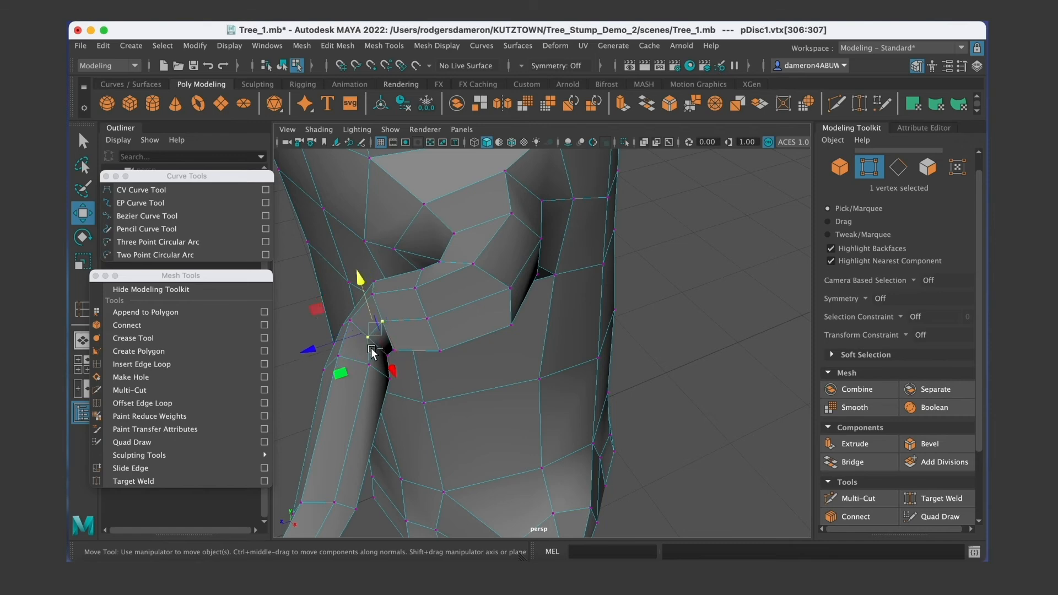
{"action": "left_click_drag", "start_coordinate": [373, 350], "coordinate": [420, 321], "text": "alt"}
{"action": "scroll", "coordinate": [420, 321], "scroll_direction": "down", "scroll_amount": 5}
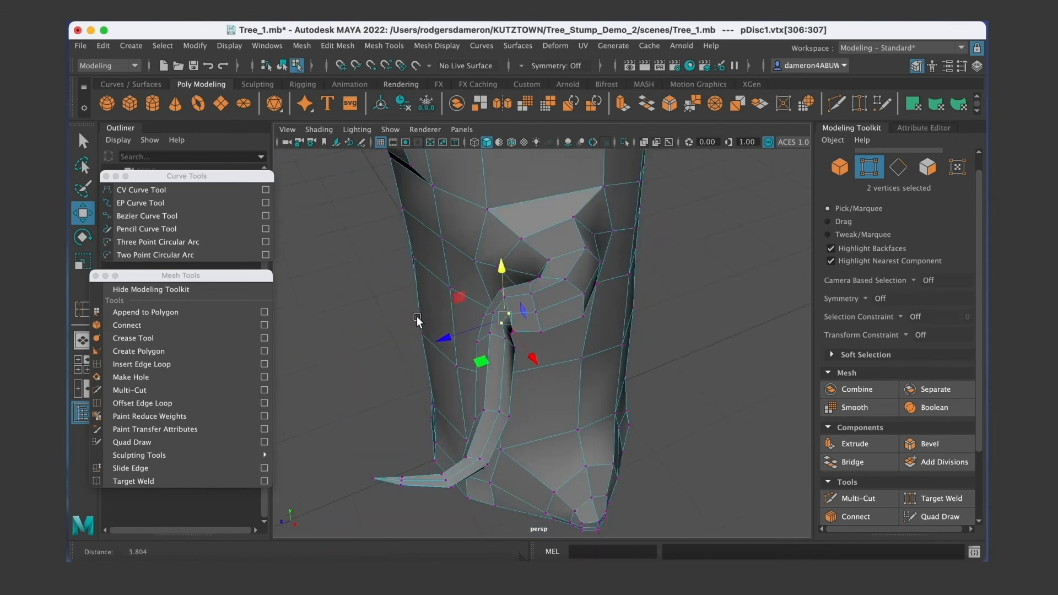
{"action": "left_click_drag", "start_coordinate": [460, 346], "coordinate": [462, 346]}
{"action": "left_click_drag", "start_coordinate": [545, 358], "coordinate": [503, 354]}
Preview the tree smoothed in object mode and examine the branch and its trunk joint from several sides.
{"action": "key", "text": "q"}
{"action": "right_click_drag", "start_coordinate": [499, 217], "coordinate": [571, 199]}
{"action": "left_click_drag", "start_coordinate": [644, 342], "coordinate": [524, 335], "text": "alt"}
{"action": "left_click", "coordinate": [510, 318]}
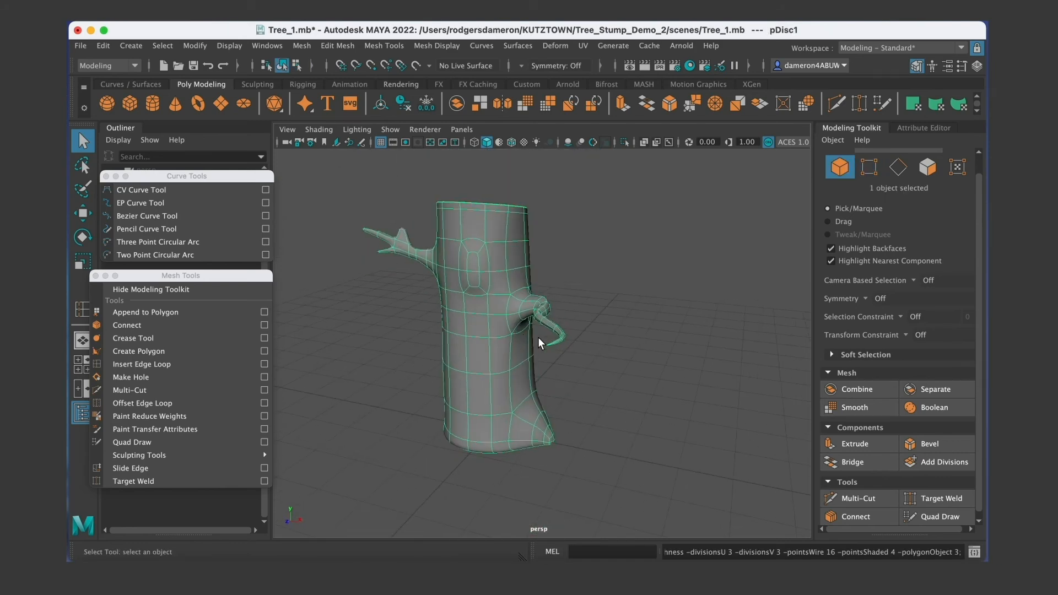
{"action": "left_click", "coordinate": [637, 344]}
{"action": "left_click_drag", "start_coordinate": [637, 344], "coordinate": [600, 364], "text": "alt"}
{"action": "right_click_drag", "start_coordinate": [601, 364], "coordinate": [524, 331], "text": "alt"}
{"action": "left_click_drag", "start_coordinate": [524, 330], "coordinate": [472, 325], "text": "alt"}
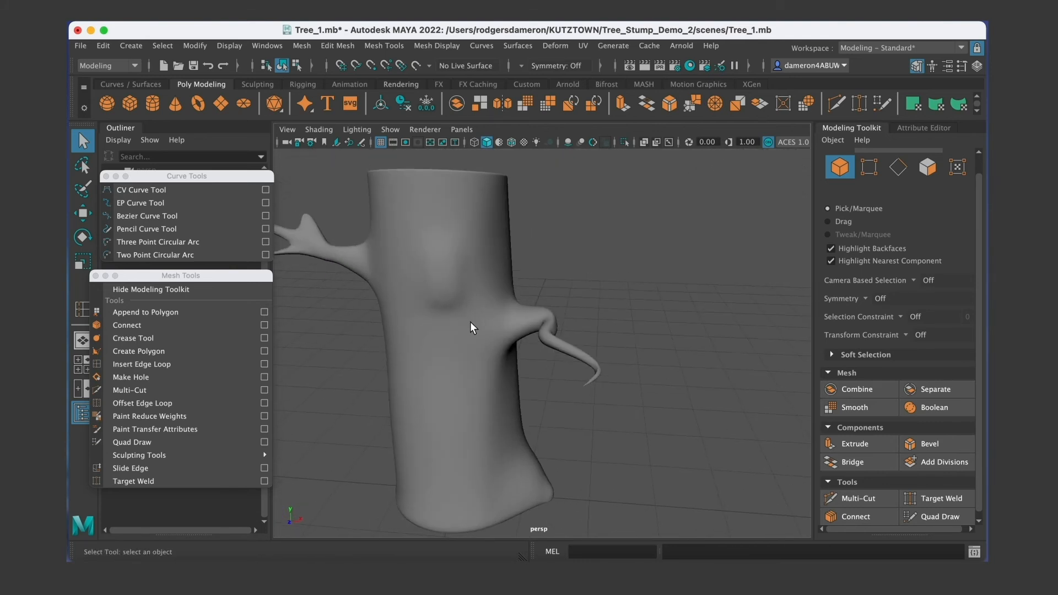
{"action": "left_click", "coordinate": [468, 323]}
{"action": "middle_click_drag", "start_coordinate": [469, 323], "coordinate": [410, 359], "text": "alt"}
{"action": "left_click_drag", "start_coordinate": [410, 360], "coordinate": [465, 371], "text": "alt"}
{"action": "right_click_drag", "start_coordinate": [465, 371], "coordinate": [597, 358], "text": "alt"}
{"action": "left_click_drag", "start_coordinate": [597, 359], "coordinate": [562, 369], "text": "alt"}
Return the tree to its unsmoothed display and save the scene.
{"action": "right_click_drag", "start_coordinate": [558, 358], "coordinate": [632, 197]}
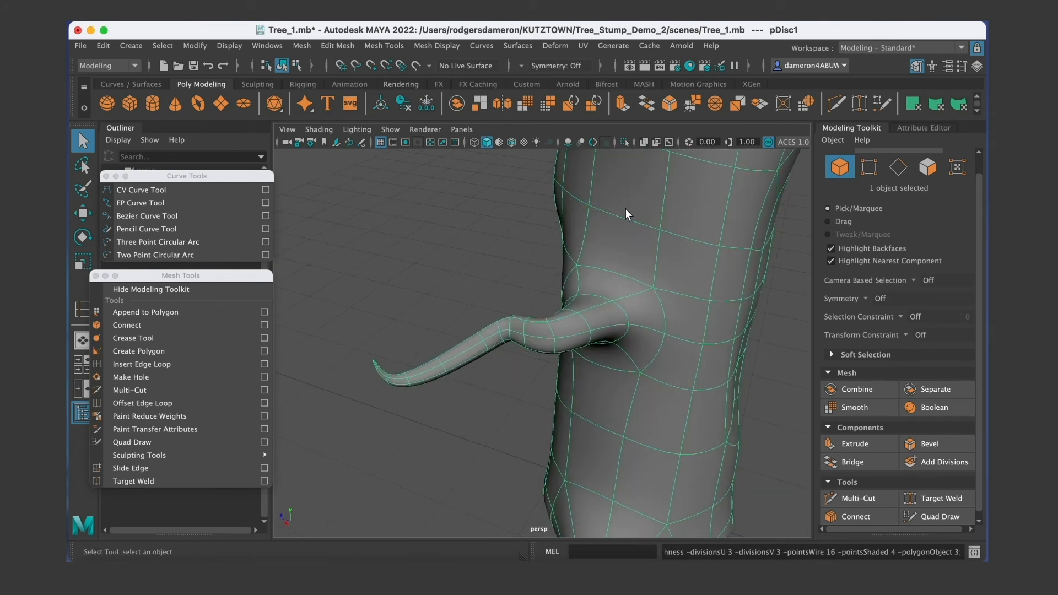
{"action": "key", "text": "1"}
{"action": "left_click_drag", "start_coordinate": [621, 299], "coordinate": [278, 158], "text": "alt"}
{"action": "left_click", "coordinate": [81, 45]}
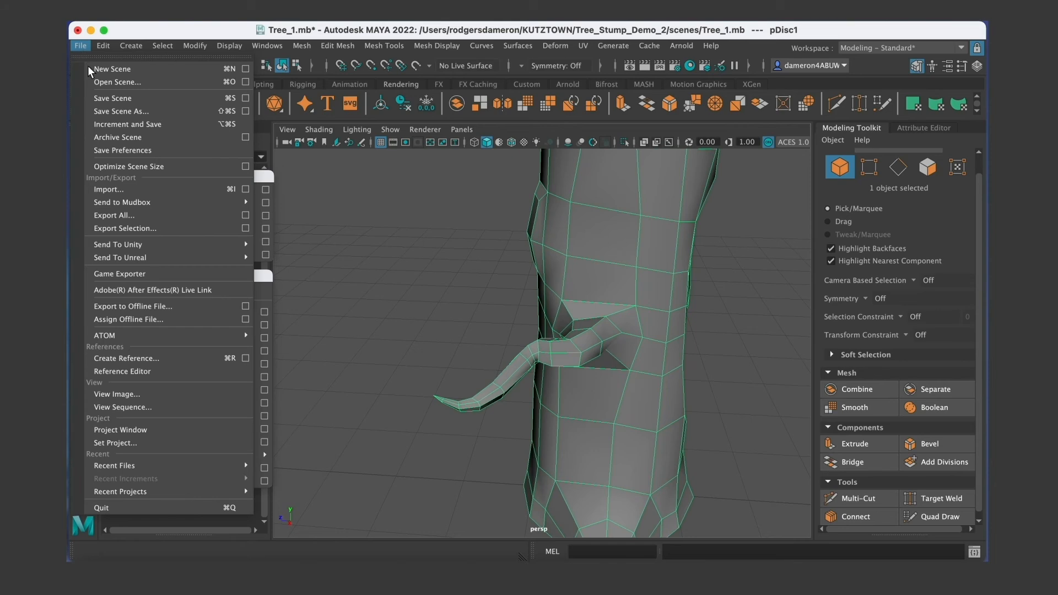
{"action": "left_click", "coordinate": [99, 95]}
Select two side edges of the rectangular recess in the trunk and scale them horizontally.
{"action": "left_click_drag", "start_coordinate": [618, 310], "coordinate": [490, 316], "text": "alt"}
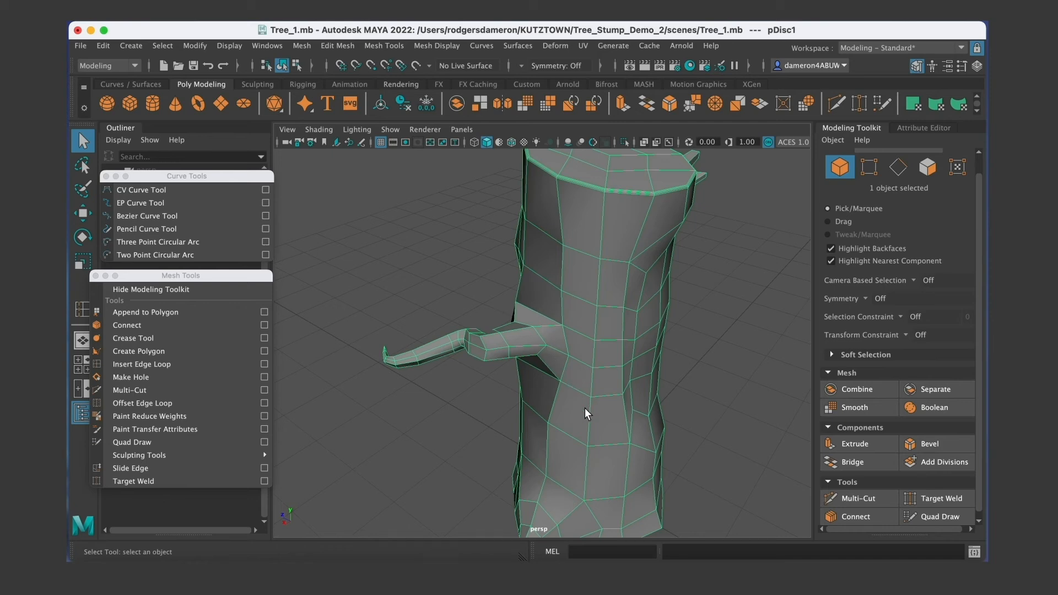
{"action": "left_click_drag", "start_coordinate": [578, 422], "coordinate": [563, 378], "text": "alt"}
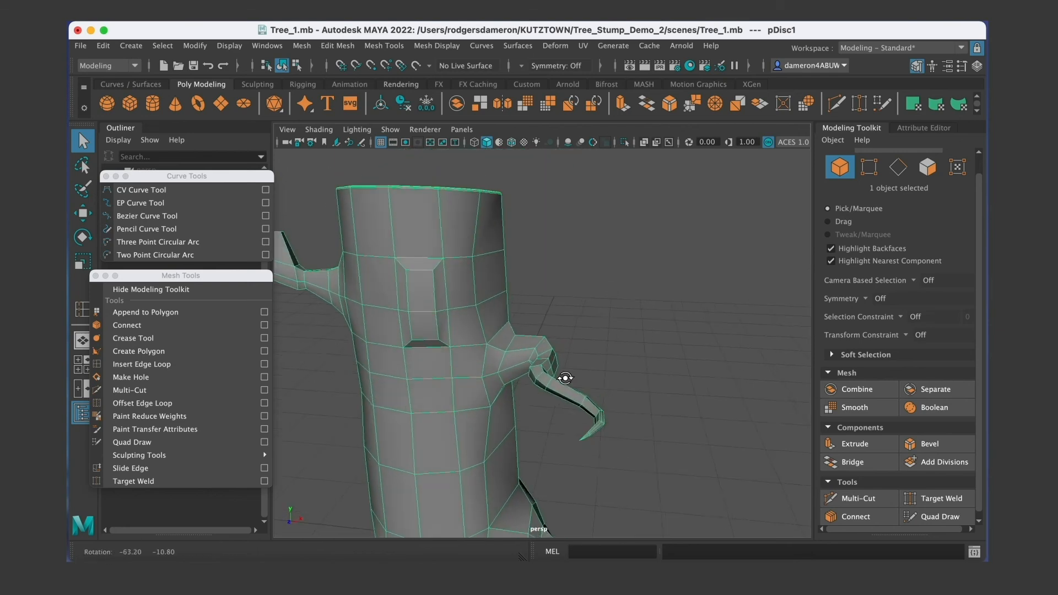
{"action": "right_click_drag", "start_coordinate": [449, 305], "coordinate": [412, 295]}
{"action": "right_click_drag", "start_coordinate": [403, 220], "coordinate": [405, 183]}
{"action": "left_click", "coordinate": [447, 321]}
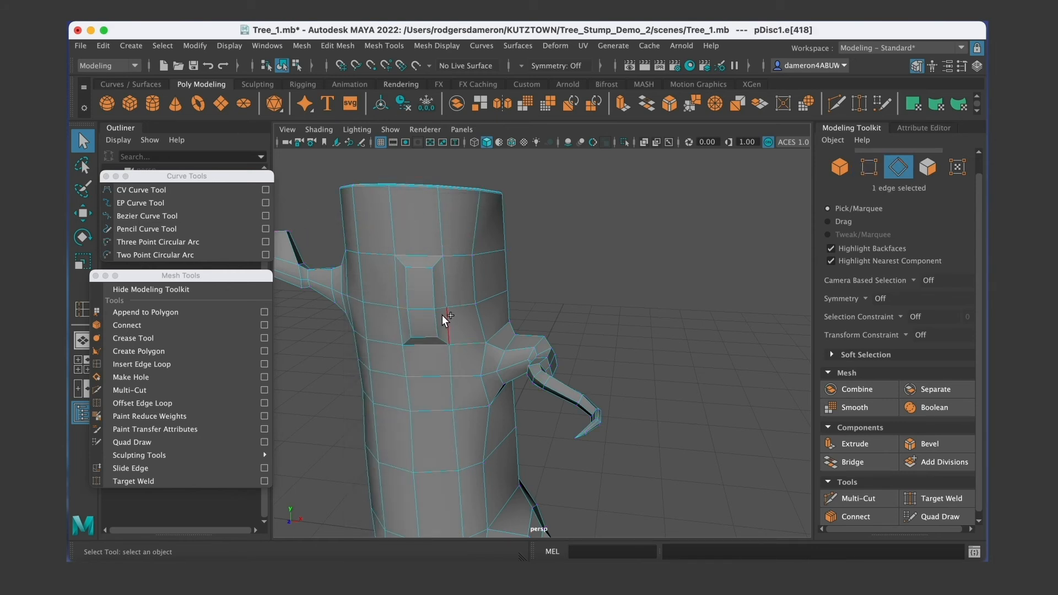
{"action": "left_click", "coordinate": [440, 308], "text": "shift"}
{"action": "left_click_drag", "start_coordinate": [440, 309], "coordinate": [458, 334], "text": "alt"}
{"action": "key", "text": "e"}
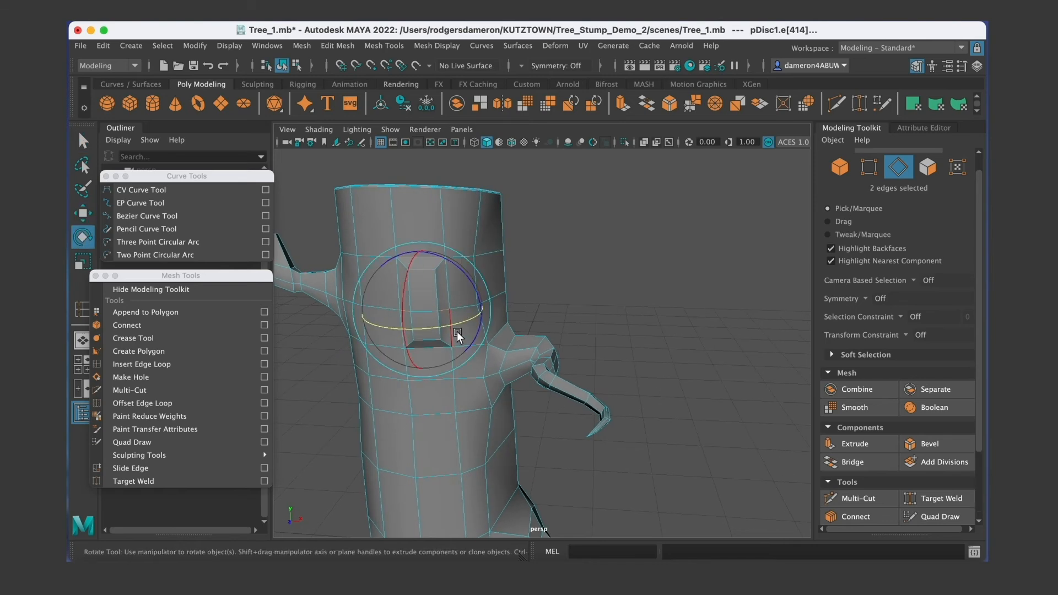
{"action": "key", "text": "r"}
{"action": "left_click_drag", "start_coordinate": [481, 311], "coordinate": [534, 360]}
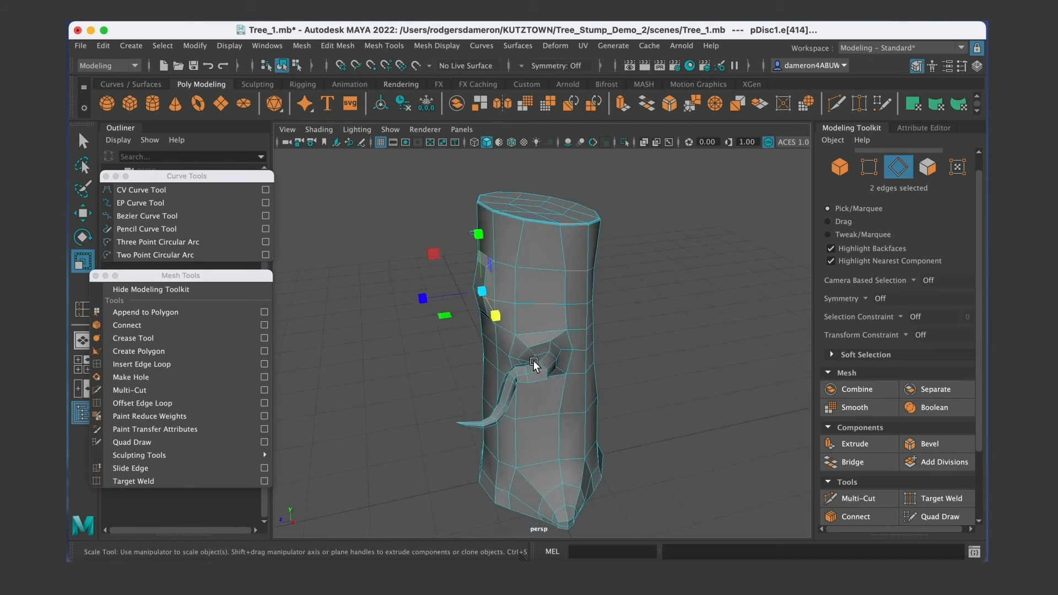
Return to object mode and examine the whole low-poly tree stump from several sides.
{"action": "key", "text": "q"}
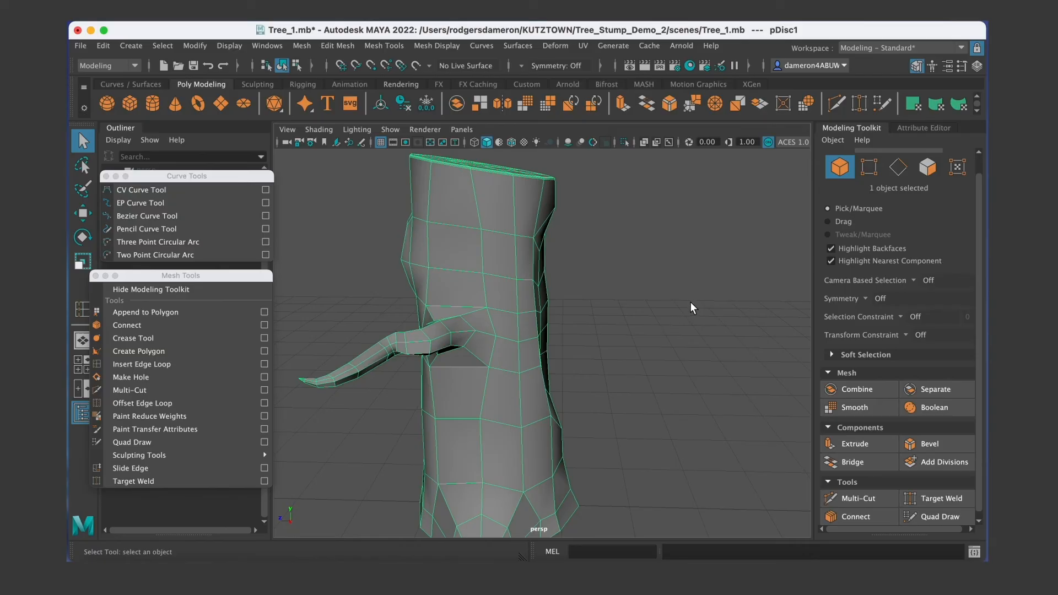
{"action": "left_click_drag", "start_coordinate": [474, 327], "coordinate": [514, 342], "text": "alt"}
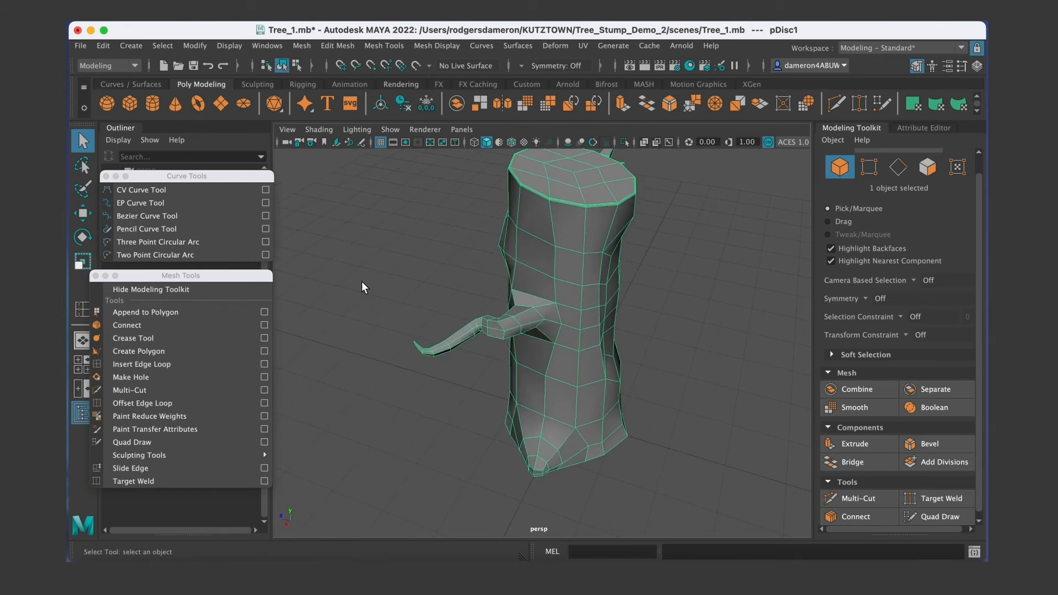
{"action": "left_click_drag", "start_coordinate": [460, 322], "coordinate": [542, 334], "text": "alt"}
{"action": "left_click_drag", "start_coordinate": [490, 360], "coordinate": [511, 315], "text": "alt"}
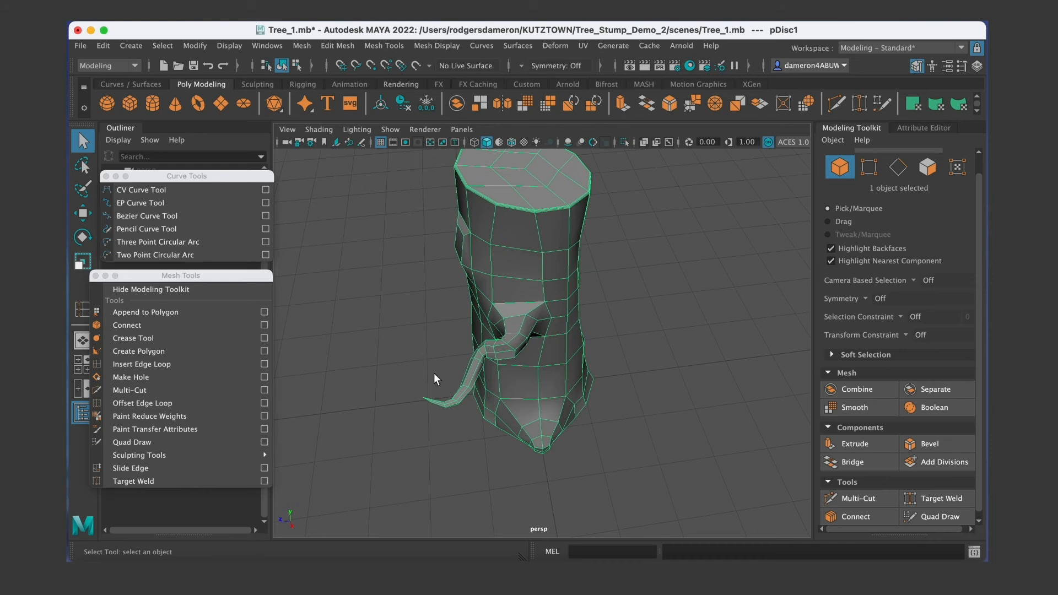
{"action": "left_click_drag", "start_coordinate": [471, 392], "coordinate": [411, 362], "text": "alt"}
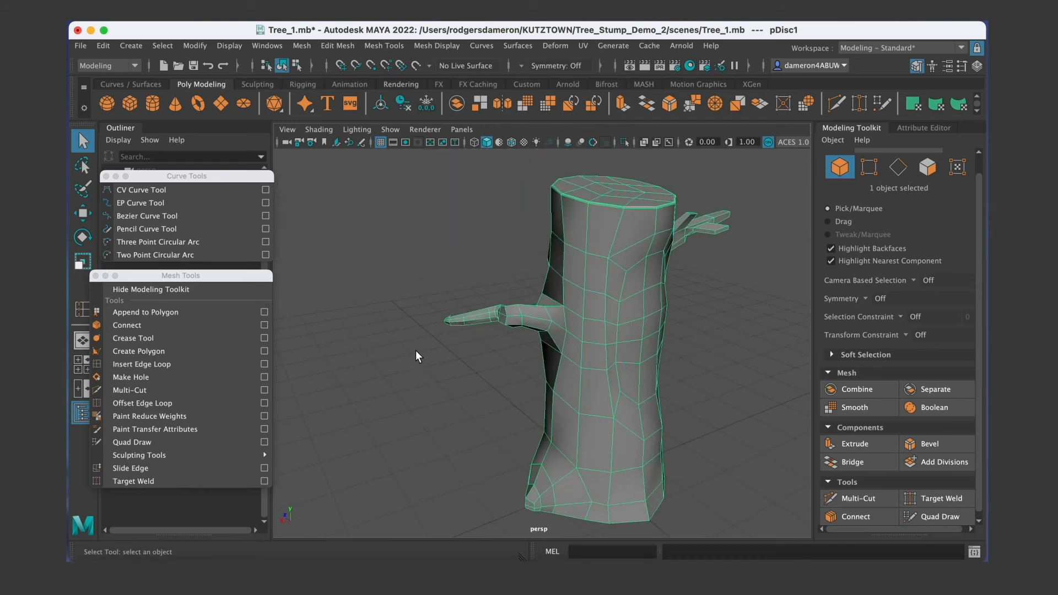
Select the vertices around the bend in the middle of the long branch.
{"action": "right_click_drag", "start_coordinate": [411, 362], "coordinate": [569, 373], "text": "alt"}
{"action": "left_click_drag", "start_coordinate": [569, 373], "coordinate": [631, 355], "text": "alt"}
{"action": "right_click_drag", "start_coordinate": [631, 355], "coordinate": [597, 352], "text": "alt"}
{"action": "left_click_drag", "start_coordinate": [597, 352], "coordinate": [578, 365], "text": "alt"}
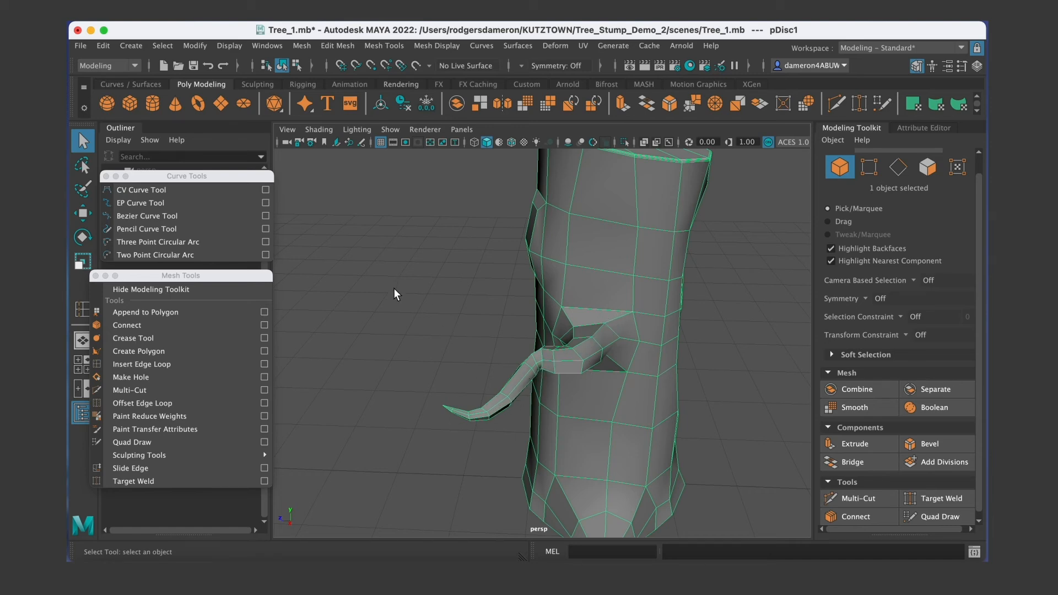
{"action": "left_click_drag", "start_coordinate": [415, 306], "coordinate": [530, 355], "text": "alt"}
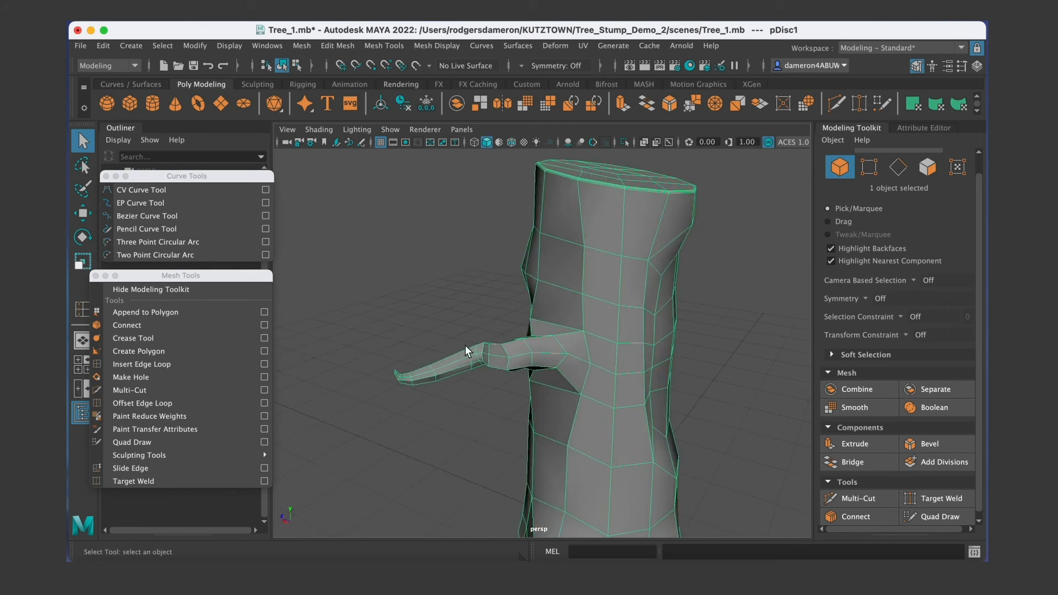
{"action": "right_click_drag", "start_coordinate": [489, 353], "coordinate": [434, 221]}
{"action": "left_click_drag", "start_coordinate": [454, 307], "coordinate": [504, 353]}
{"action": "middle_click_drag", "start_coordinate": [492, 358], "coordinate": [430, 330], "text": "alt"}
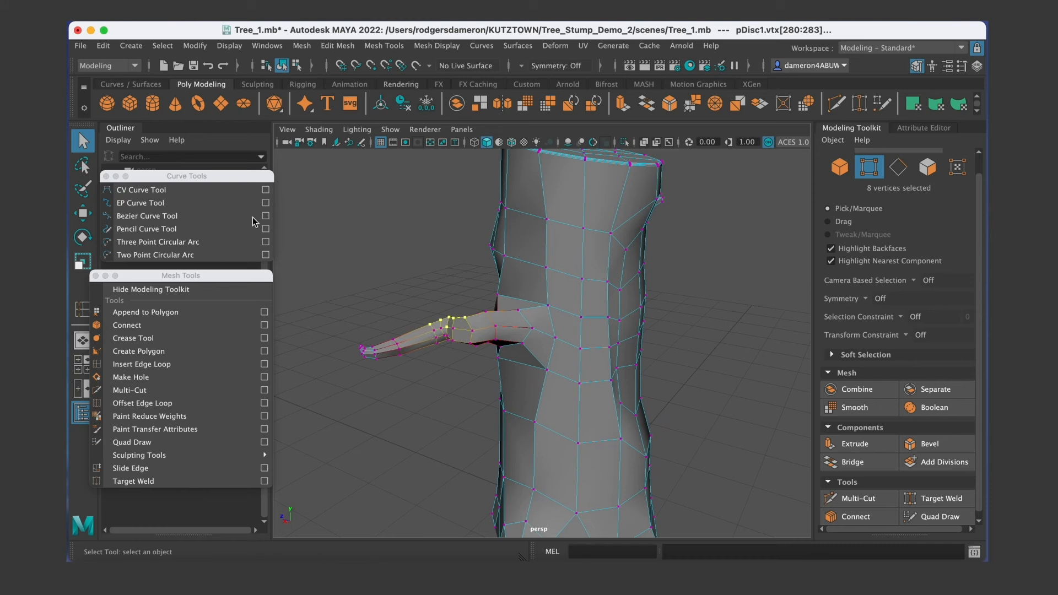
Turn off Soft Select in the Select Tool's settings and close the settings window.
{"action": "double_click", "coordinate": [83, 141]}
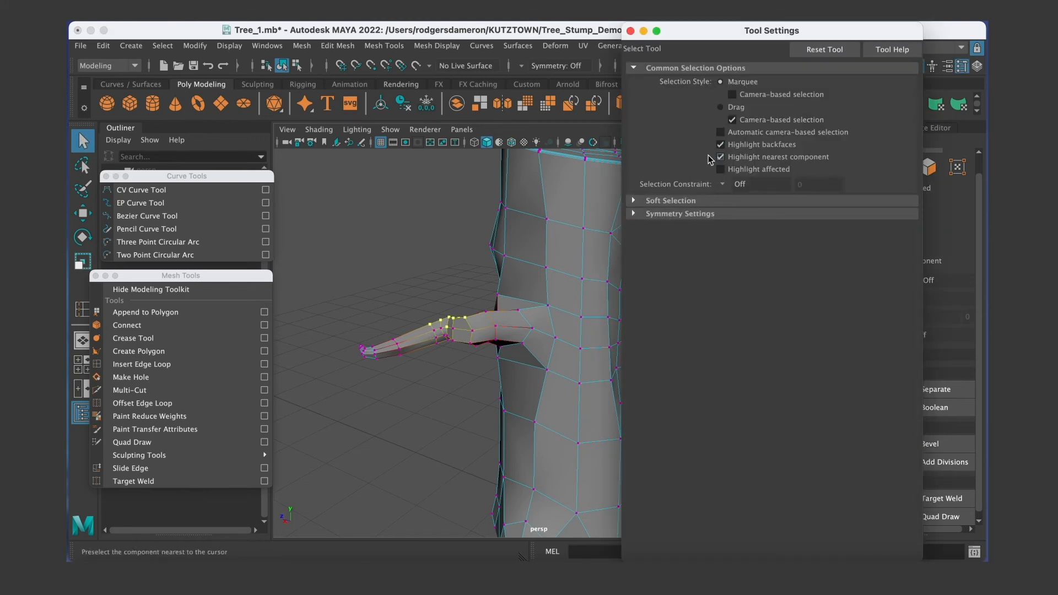
{"action": "left_click", "coordinate": [636, 202]}
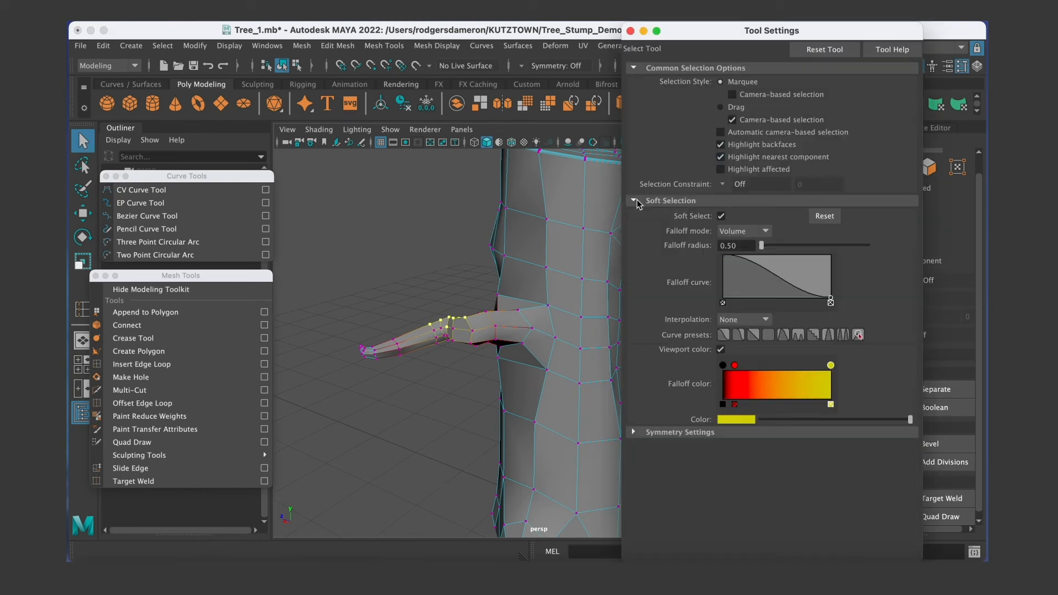
{"action": "left_click", "coordinate": [721, 216]}
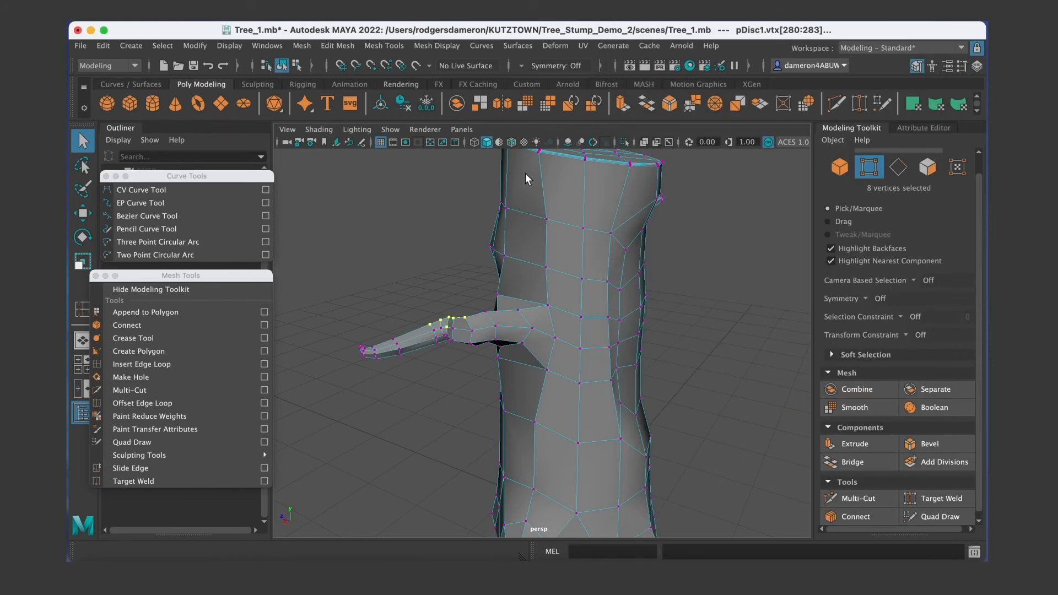
{"action": "left_click", "coordinate": [631, 31]}
Select the vertices of the branch's middle section and try moving them vertically without any soft selection falloff.
{"action": "right_click_drag", "start_coordinate": [466, 333], "coordinate": [433, 332]}
{"action": "left_click_drag", "start_coordinate": [442, 296], "coordinate": [493, 360]}
{"action": "scroll", "coordinate": [483, 386], "scroll_direction": "down", "scroll_amount": 2}
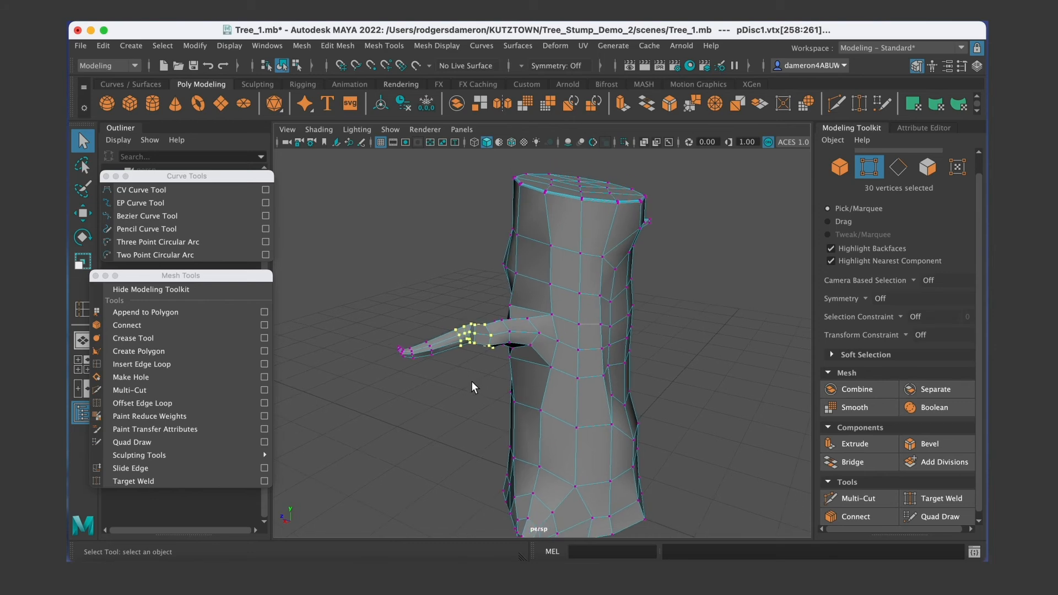
{"action": "key", "text": "w"}
{"action": "left_click_drag", "start_coordinate": [474, 272], "coordinate": [478, 351]}
{"action": "mouse_move", "coordinate": [481, 420]}
{"action": "left_mouse_down", "text": "alt"}
{"action": "mouse_move", "coordinate": [540, 402]}
{"action": "mouse_move", "coordinate": [551, 382]}
{"action": "mouse_move", "coordinate": [494, 416]}
{"action": "left_mouse_up", "text": "alt"}
{"action": "left_click_drag", "start_coordinate": [479, 353], "coordinate": [546, 336]}
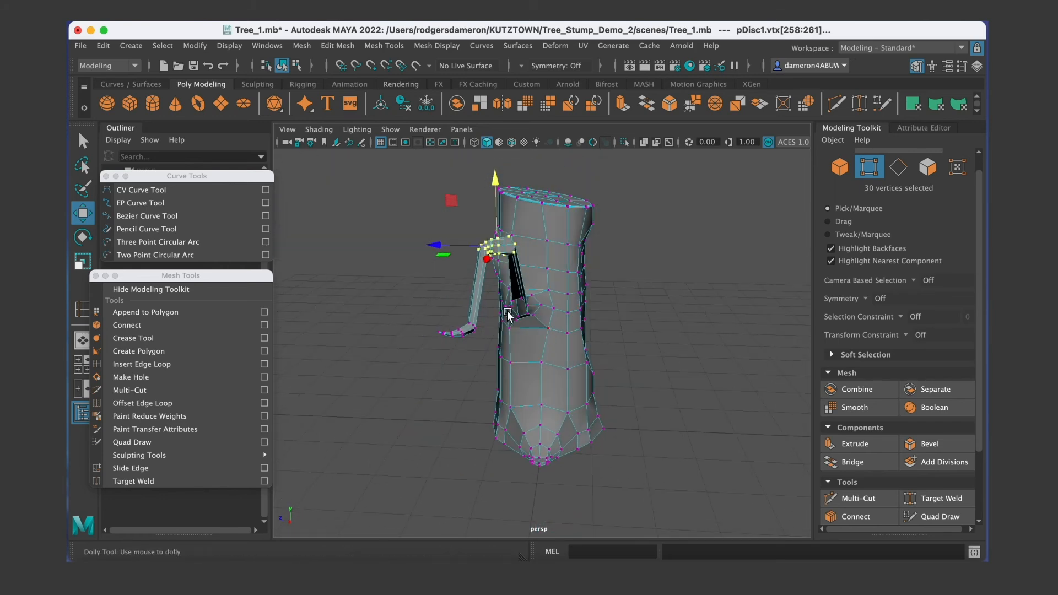
{"action": "scroll", "coordinate": [496, 311], "scroll_direction": "up", "scroll_amount": 5}
Undo the vertical moves of the branch's middle vertices and clear the selection.
{"action": "key", "text": "ctrl+z"}
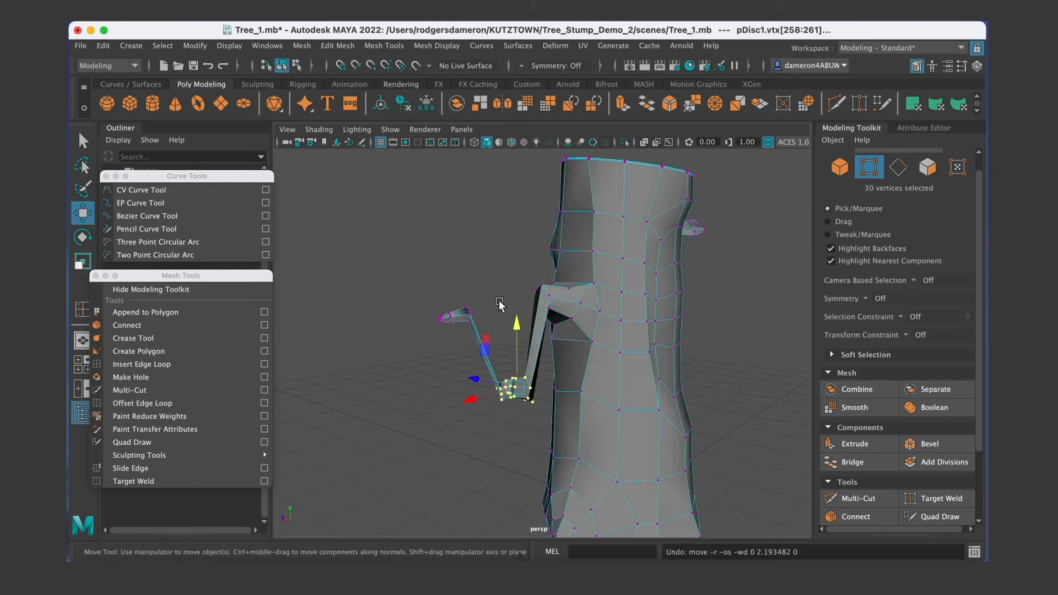
{"action": "key", "text": "ctrl+z"}
{"action": "left_click_drag", "start_coordinate": [520, 352], "coordinate": [616, 378], "text": "alt"}
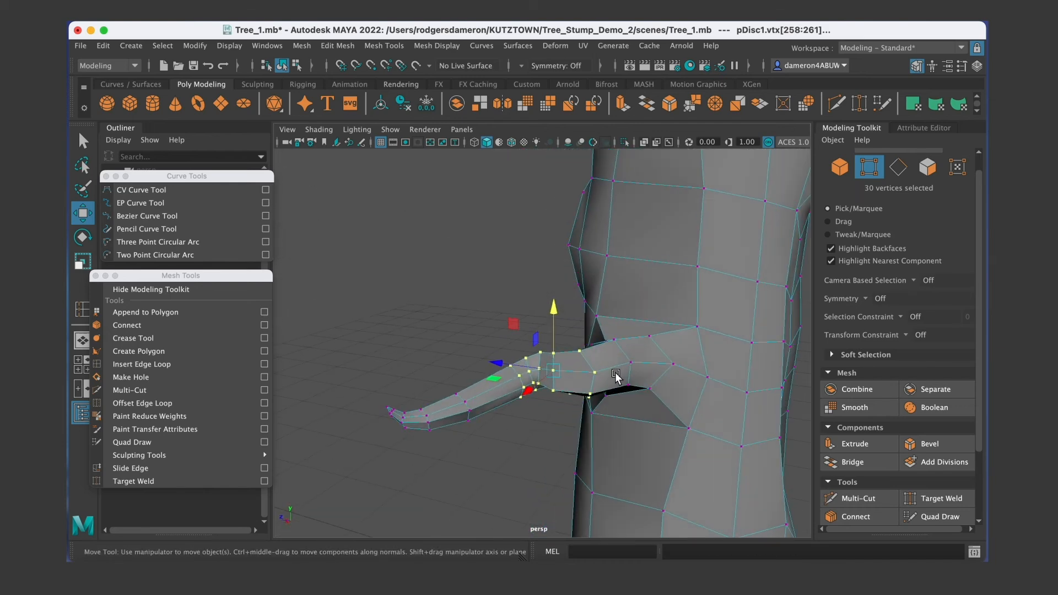
{"action": "key", "text": "q"}
{"action": "middle_click_drag", "start_coordinate": [564, 394], "coordinate": [527, 361], "text": "alt"}
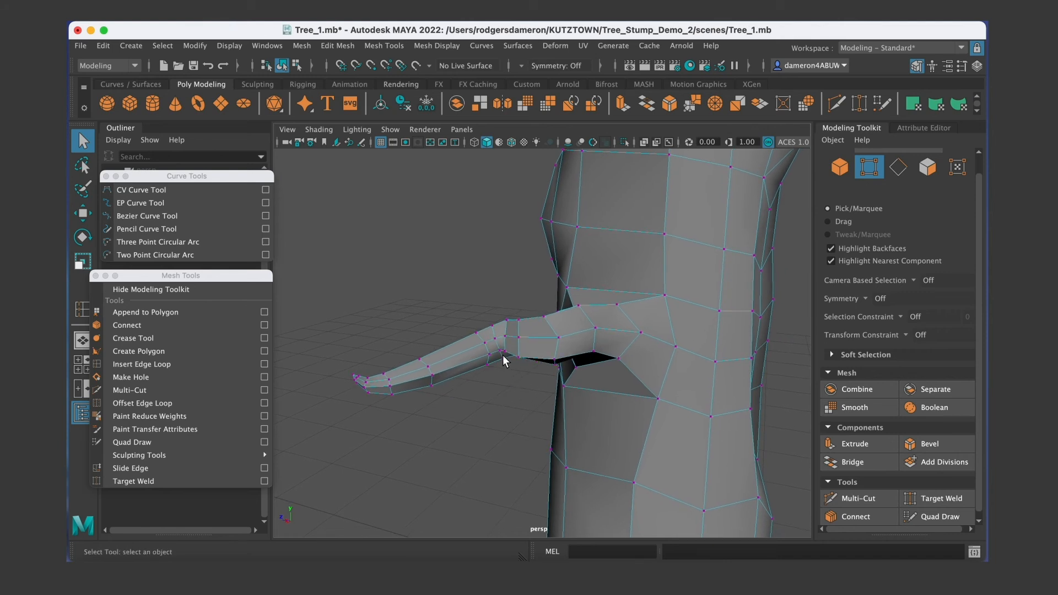
Turn on Soft Select in the Select Tool's settings and set the falloff radius to 5.00, keeping the settings window open.
{"action": "double_click", "coordinate": [83, 142]}
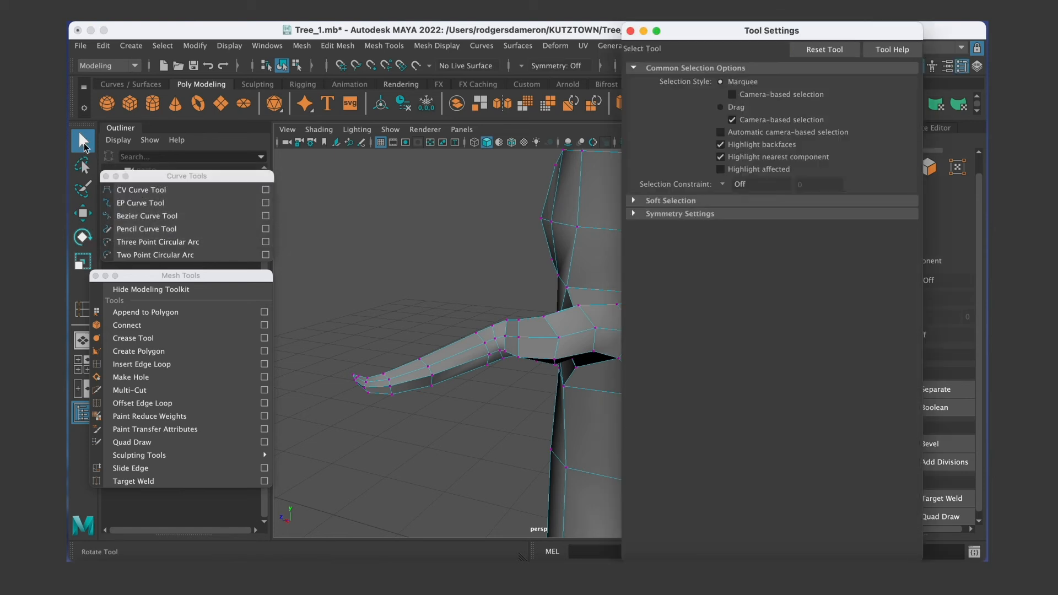
{"action": "left_click_drag", "start_coordinate": [697, 37], "coordinate": [368, 79]}
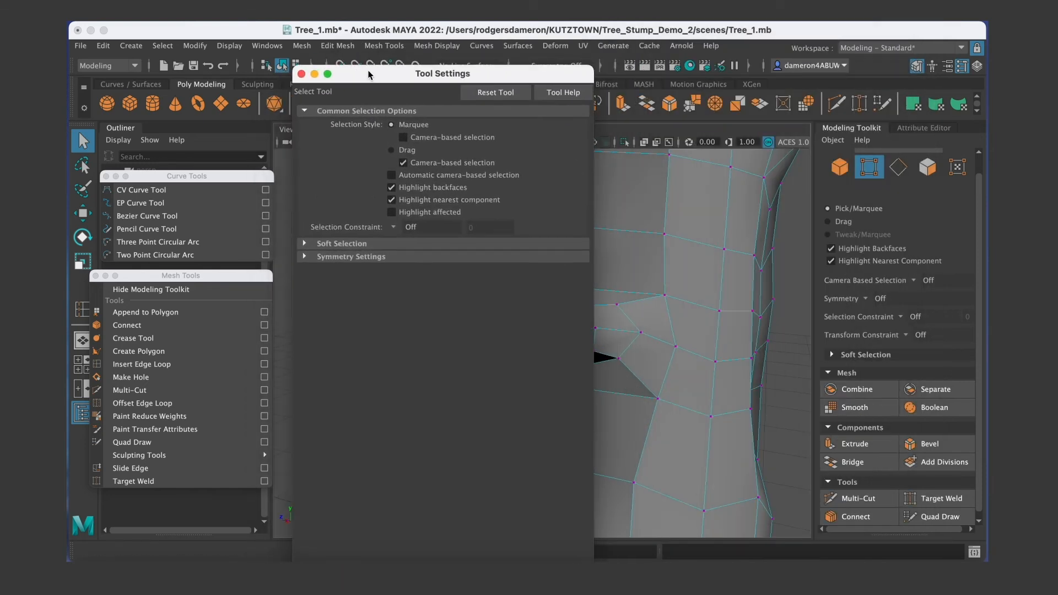
{"action": "left_click", "coordinate": [303, 243]}
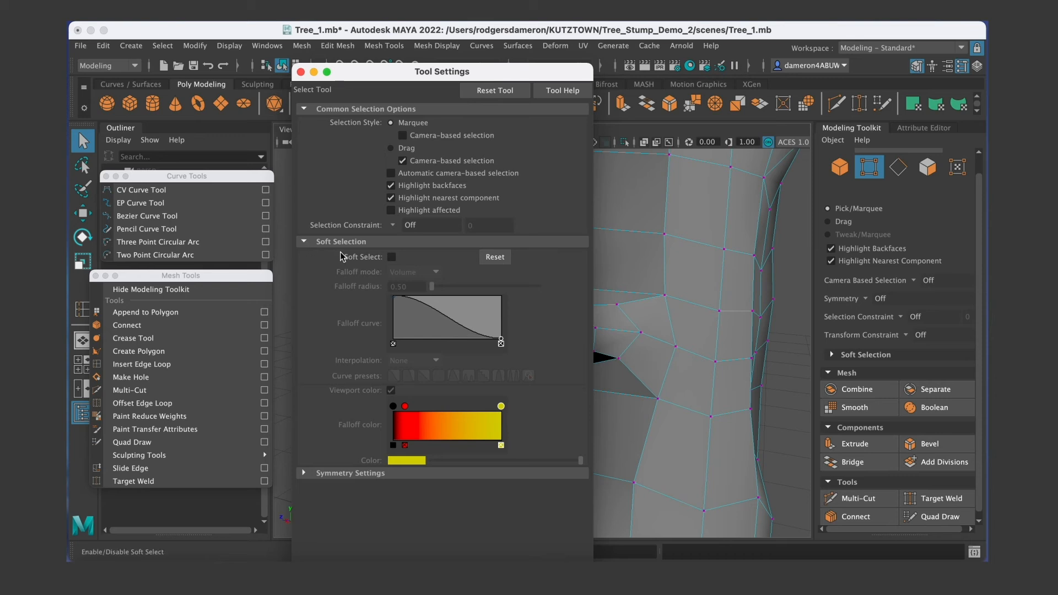
{"action": "left_click", "coordinate": [392, 257]}
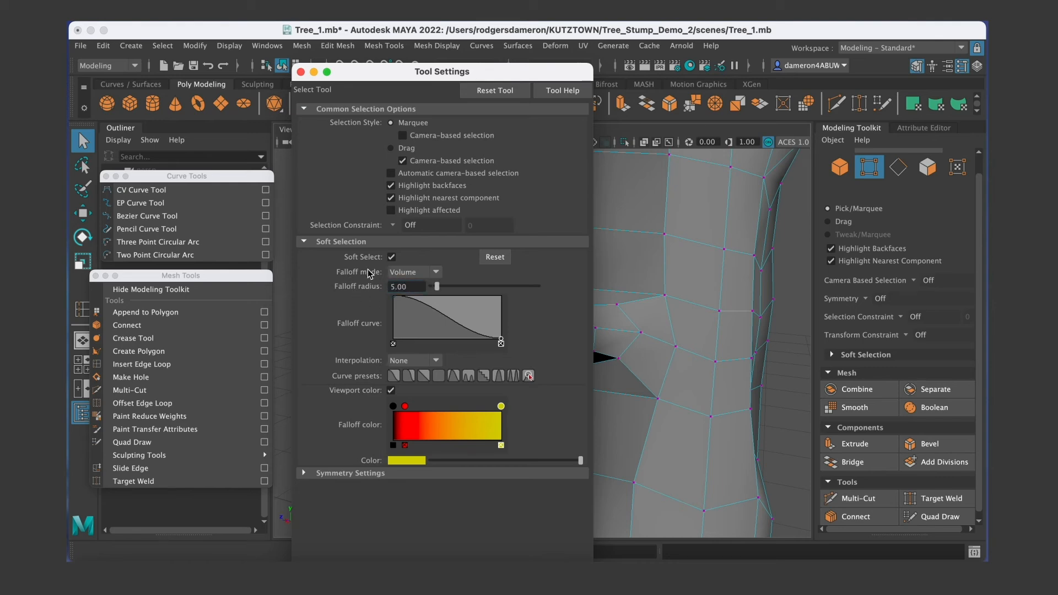
{"action": "left_click_drag", "start_coordinate": [348, 77], "coordinate": [770, 154]}
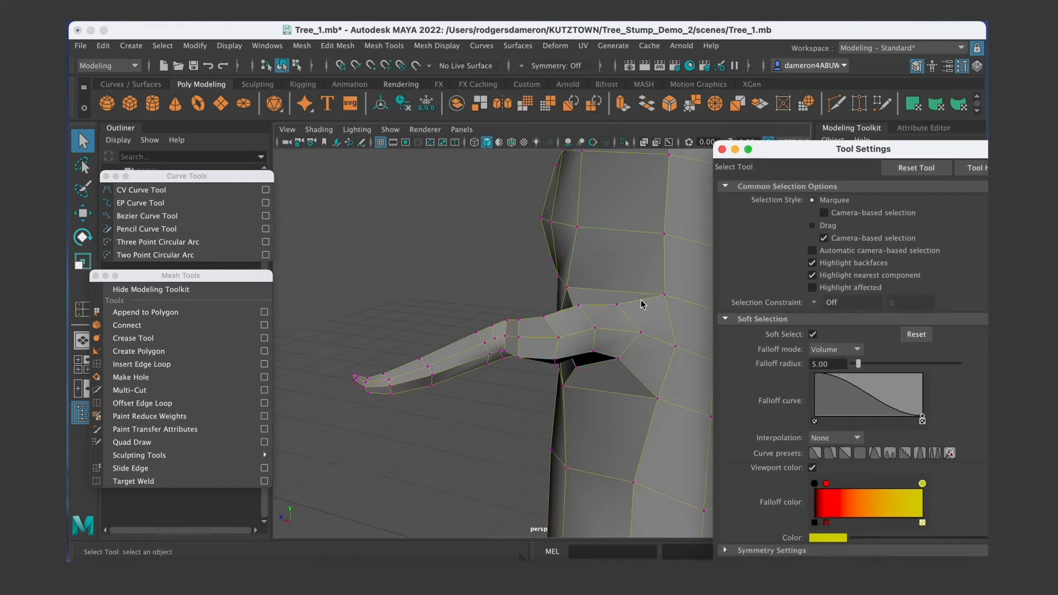
Select the single trunk vertex at the upper edge of the branch joint with soft selection active.
{"action": "left_click_drag", "start_coordinate": [611, 322], "coordinate": [480, 352], "text": "alt"}
{"action": "middle_click_drag", "start_coordinate": [522, 351], "coordinate": [475, 347], "text": "alt"}
{"action": "right_click_drag", "start_coordinate": [475, 347], "coordinate": [456, 325], "text": "alt"}
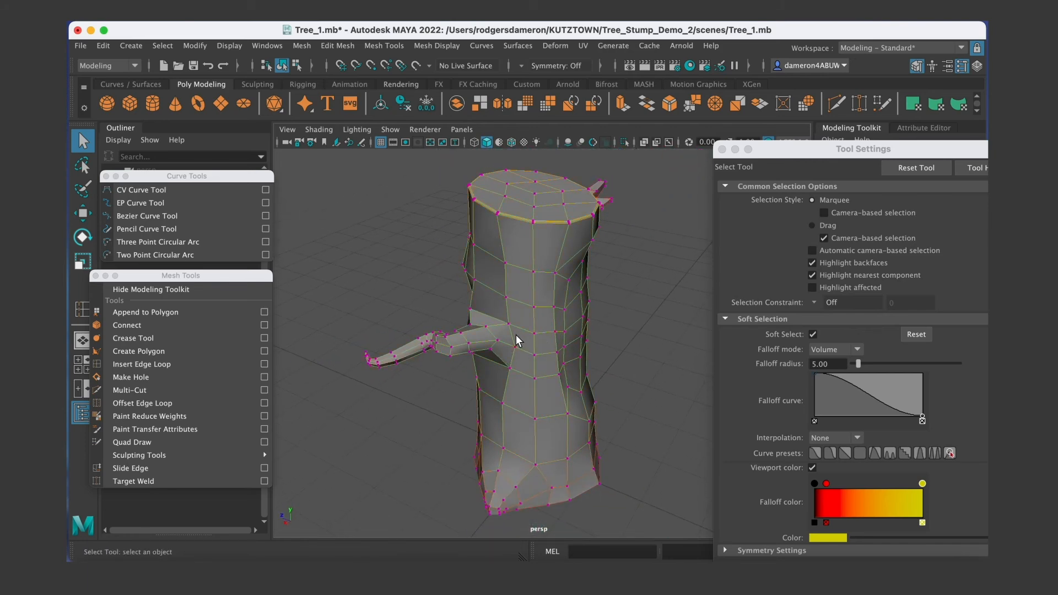
{"action": "right_click_drag", "start_coordinate": [501, 371], "coordinate": [220, 354], "text": "alt"}
{"action": "middle_click_drag", "start_coordinate": [476, 374], "coordinate": [467, 384], "text": "alt"}
{"action": "right_click_drag", "start_coordinate": [467, 384], "coordinate": [590, 385], "text": "alt"}
{"action": "mouse_move", "coordinate": [587, 382]}
{"action": "left_mouse_down", "text": "alt"}
{"action": "mouse_move", "coordinate": [531, 392]}
{"action": "mouse_move", "coordinate": [606, 381]}
{"action": "left_mouse_up", "text": "alt"}
{"action": "right_click_drag", "start_coordinate": [527, 379], "coordinate": [634, 373], "text": "alt"}
{"action": "middle_click_drag", "start_coordinate": [466, 392], "coordinate": [457, 331], "text": "alt"}
{"action": "right_click_drag", "start_coordinate": [527, 305], "coordinate": [593, 335], "text": "alt"}
{"action": "left_click", "coordinate": [498, 288]}
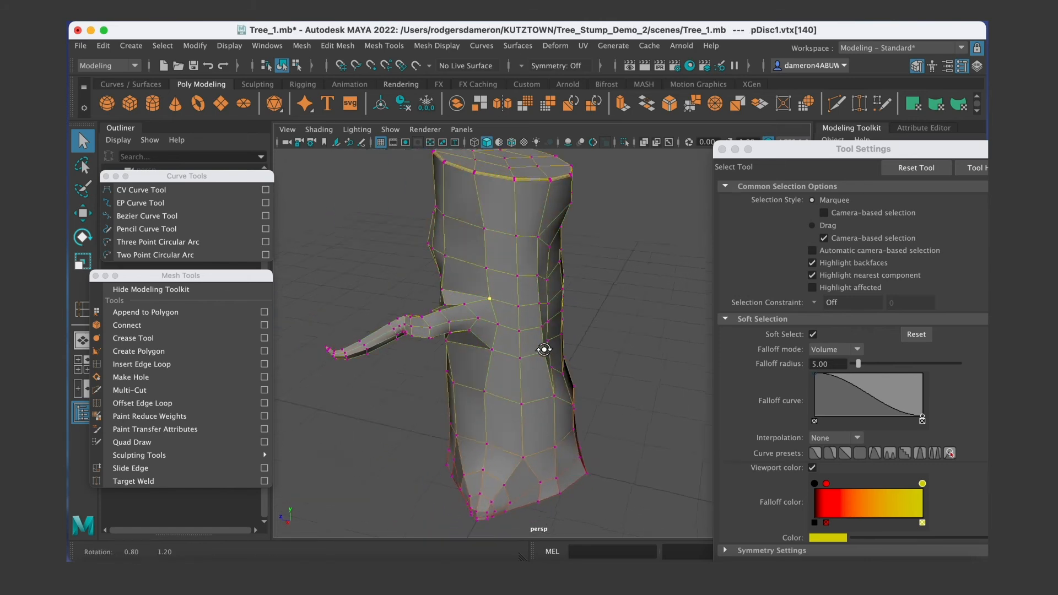
{"action": "left_click_drag", "start_coordinate": [498, 288], "coordinate": [538, 346], "text": "alt"}
{"action": "key", "text": "r"}
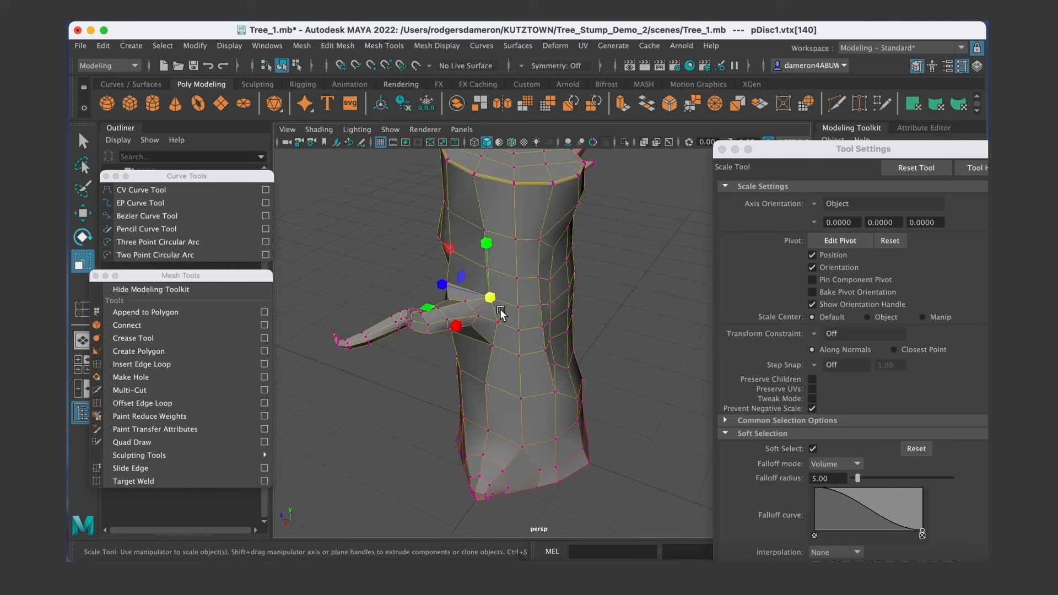
{"action": "key", "text": "q"}
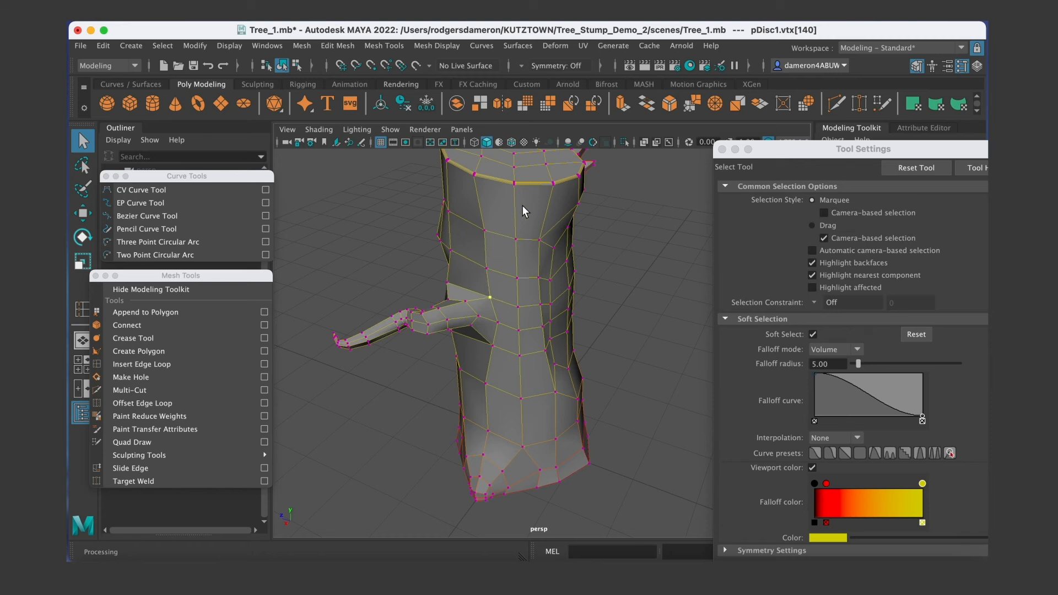
Try scaling the tree from the soft-selected vertex at the branch joint, and undo the scaling.
{"action": "left_click_drag", "start_coordinate": [578, 333], "coordinate": [545, 329], "text": "alt"}
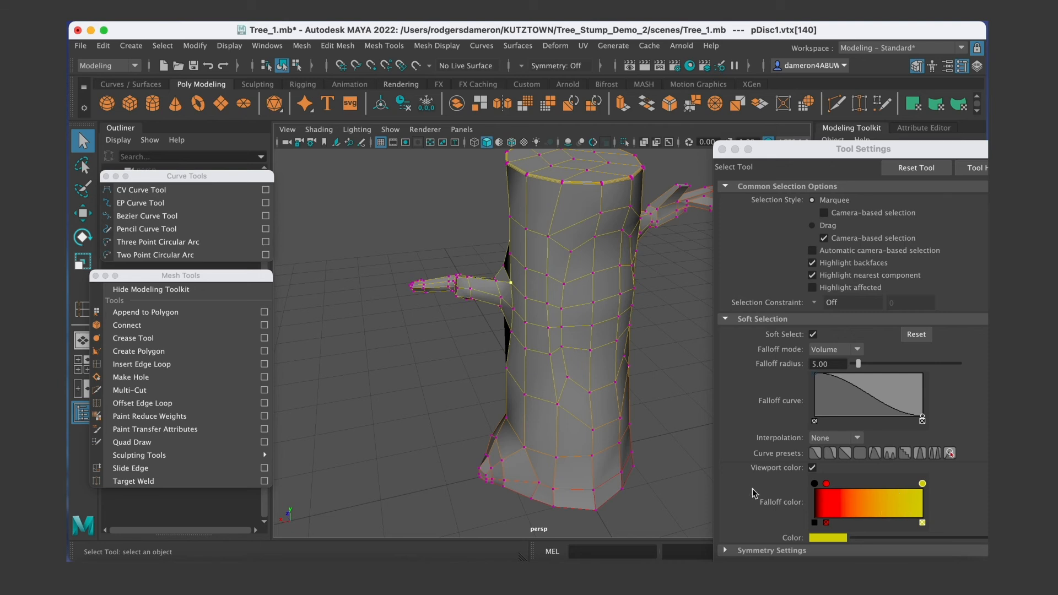
{"action": "left_click_drag", "start_coordinate": [573, 310], "coordinate": [526, 301], "text": "alt"}
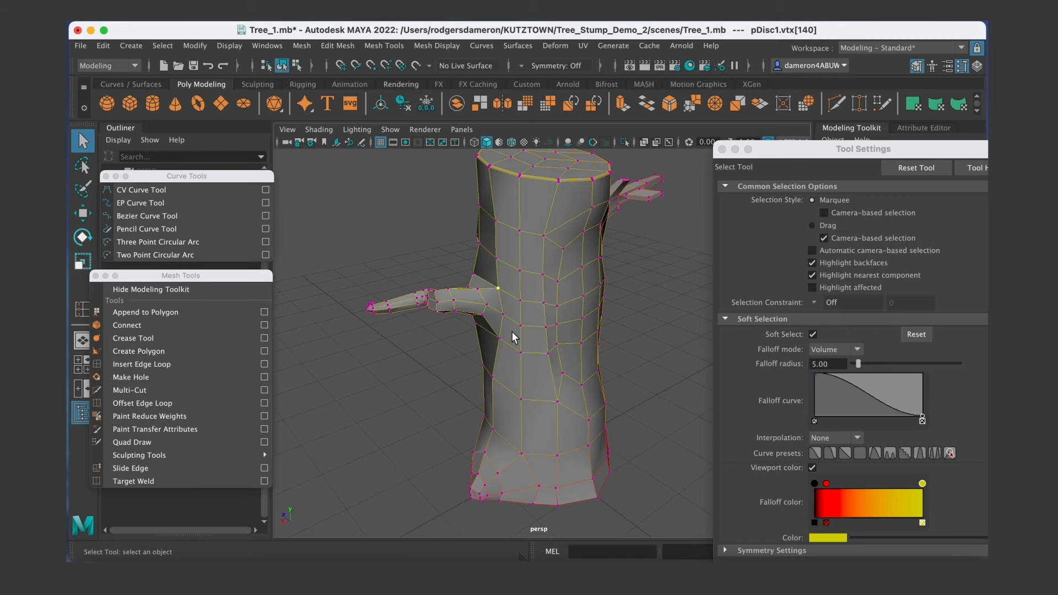
{"action": "left_click_drag", "start_coordinate": [533, 358], "coordinate": [502, 349], "text": "alt"}
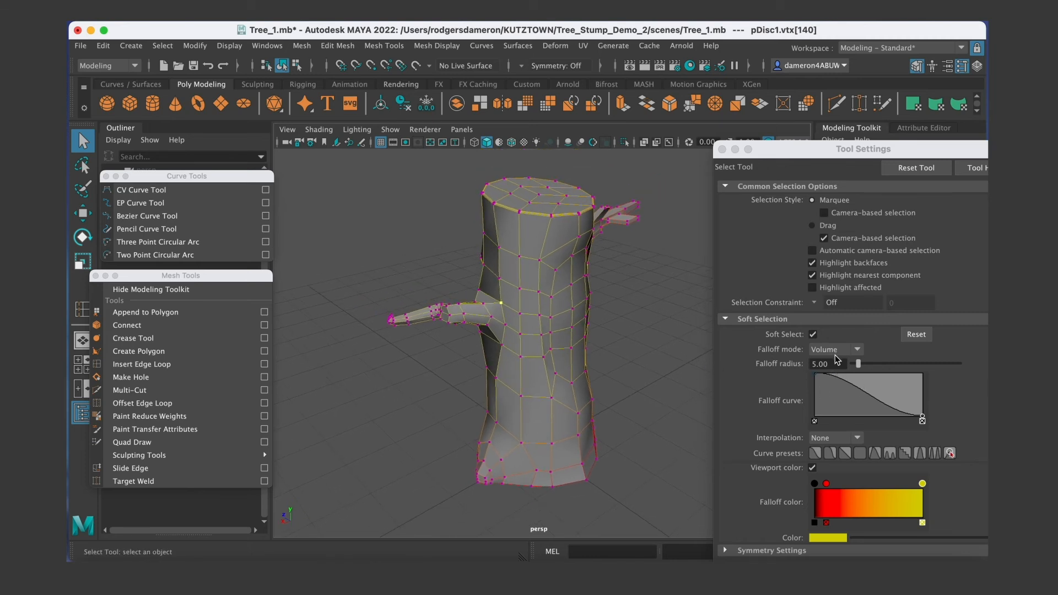
{"action": "key", "text": "e"}
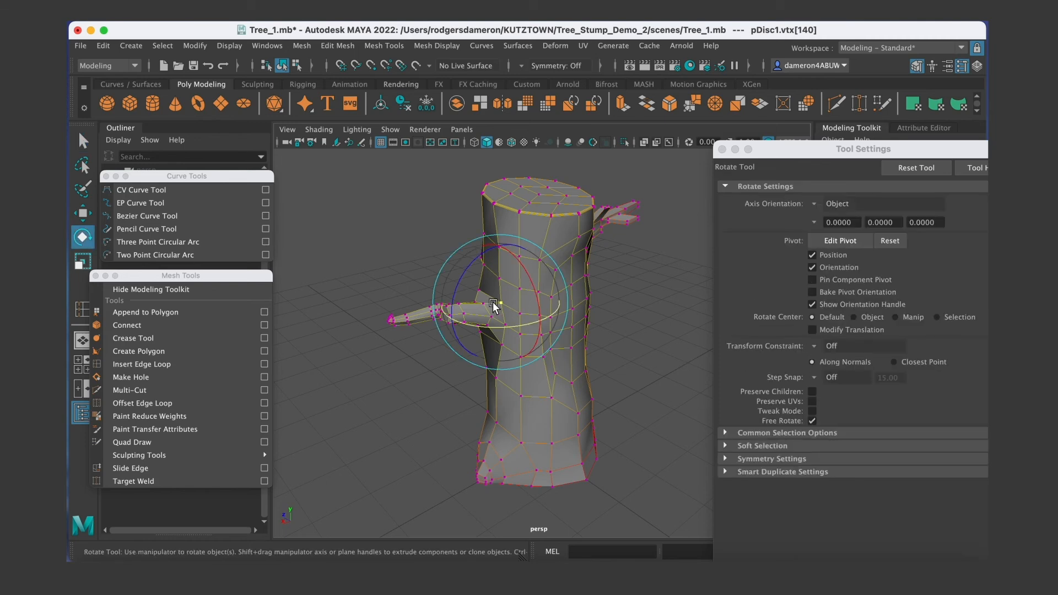
{"action": "key", "text": "r"}
{"action": "left_click_drag", "start_coordinate": [503, 303], "coordinate": [503, 355]}
{"action": "key", "text": "super+z"}
{"action": "key", "text": "super+z"}
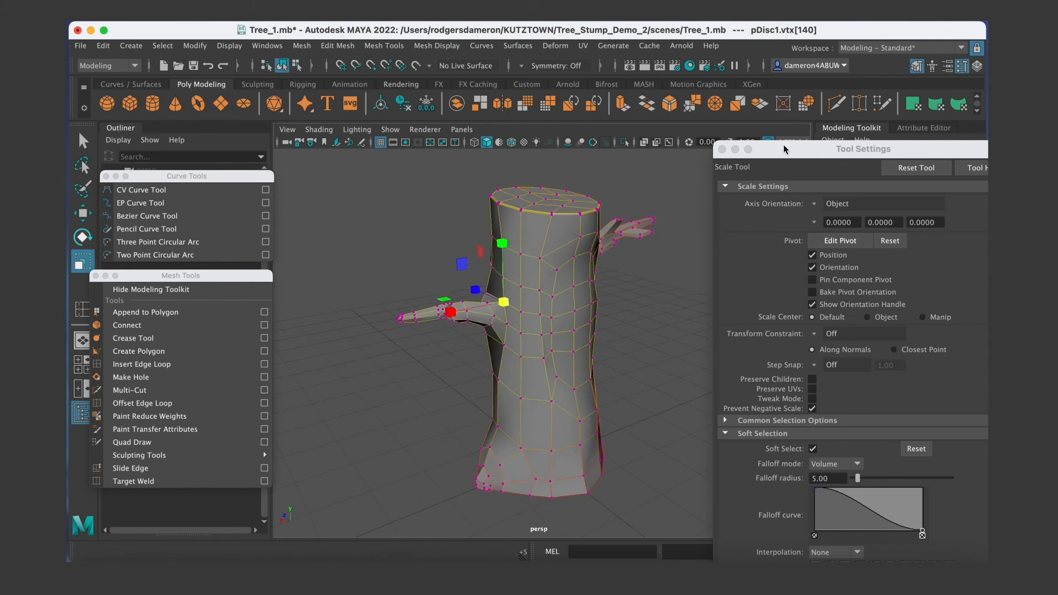
Try soft selection falloff radii of 0.50 and 1.20, and settle on 0.85.
{"action": "left_click_drag", "start_coordinate": [785, 147], "coordinate": [712, 68]}
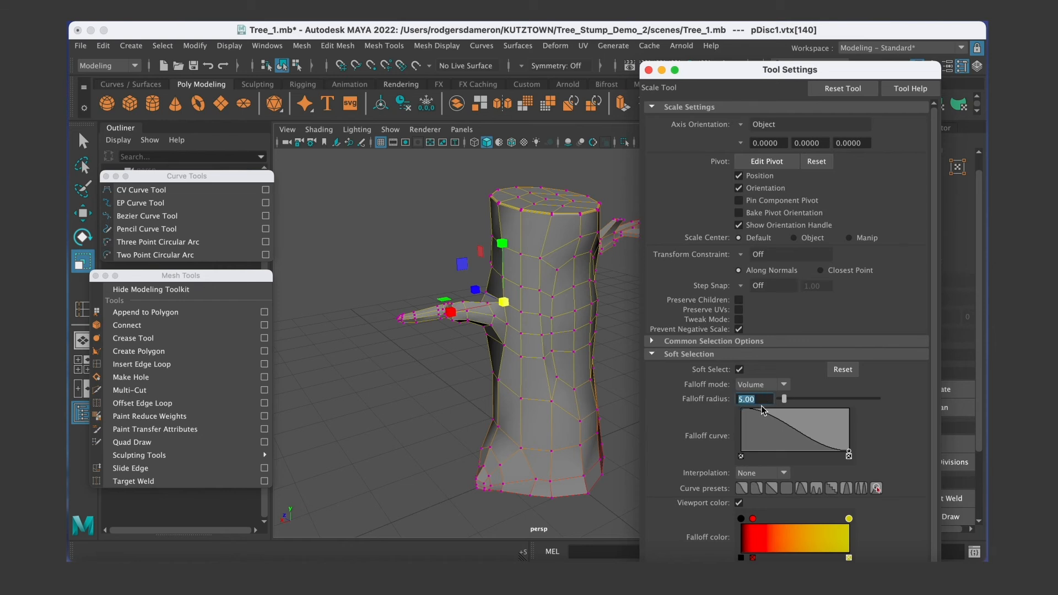
{"action": "key", "text": "Return"}
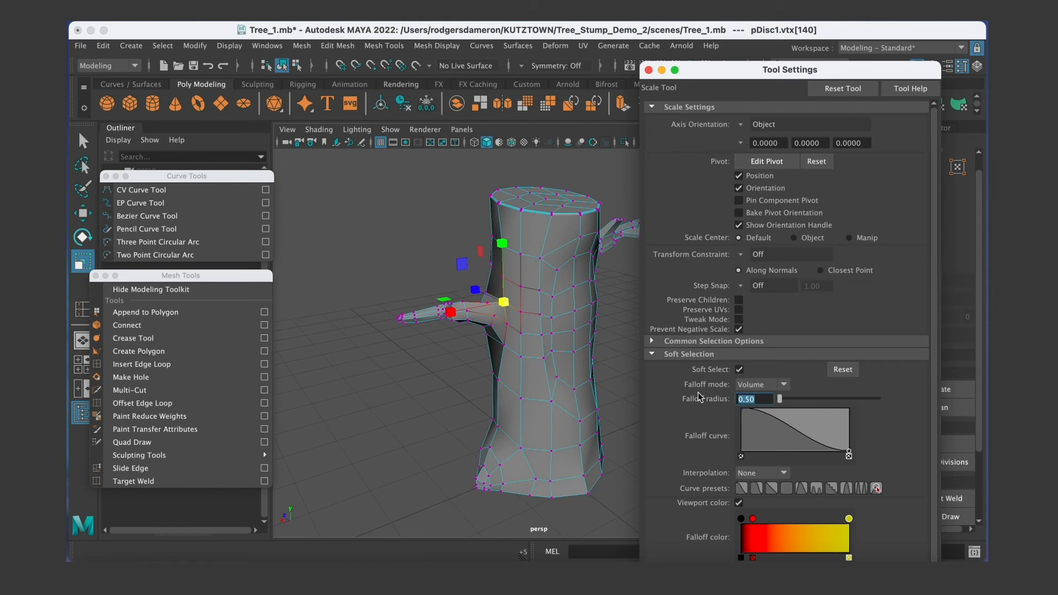
{"action": "type", "text": "1.2"}
{"action": "key", "text": "Return"}
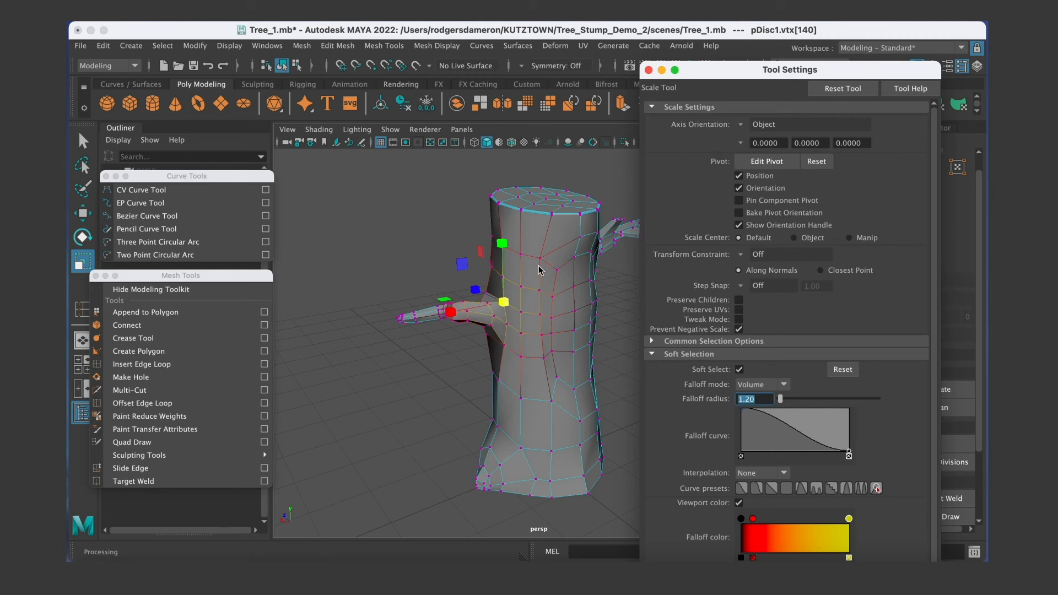
{"action": "type", "text": ".85"}
{"action": "key", "text": "Return"}
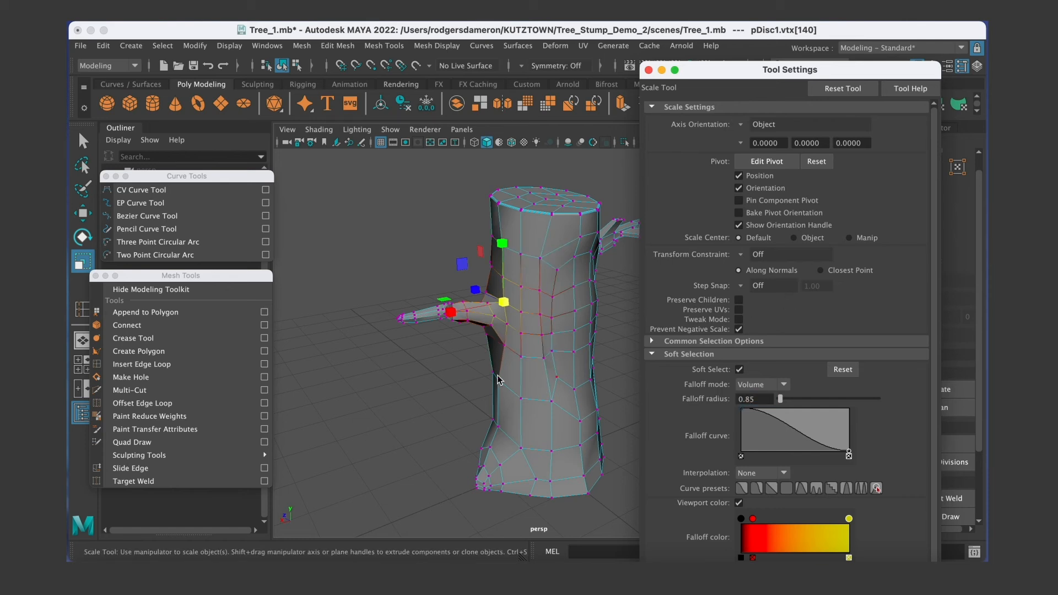
Select a vertex on top of the branch's bend and examine how the soft selection falloff spreads along the branch.
{"action": "scroll", "coordinate": [501, 361], "scroll_direction": "up", "scroll_amount": 5}
{"action": "mouse_move", "coordinate": [573, 357]}
{"action": "left_mouse_down", "text": "alt"}
{"action": "mouse_move", "coordinate": [570, 349]}
{"action": "mouse_move", "coordinate": [586, 362]}
{"action": "mouse_move", "coordinate": [577, 350]}
{"action": "left_mouse_up", "text": "alt"}
{"action": "key", "text": "q"}
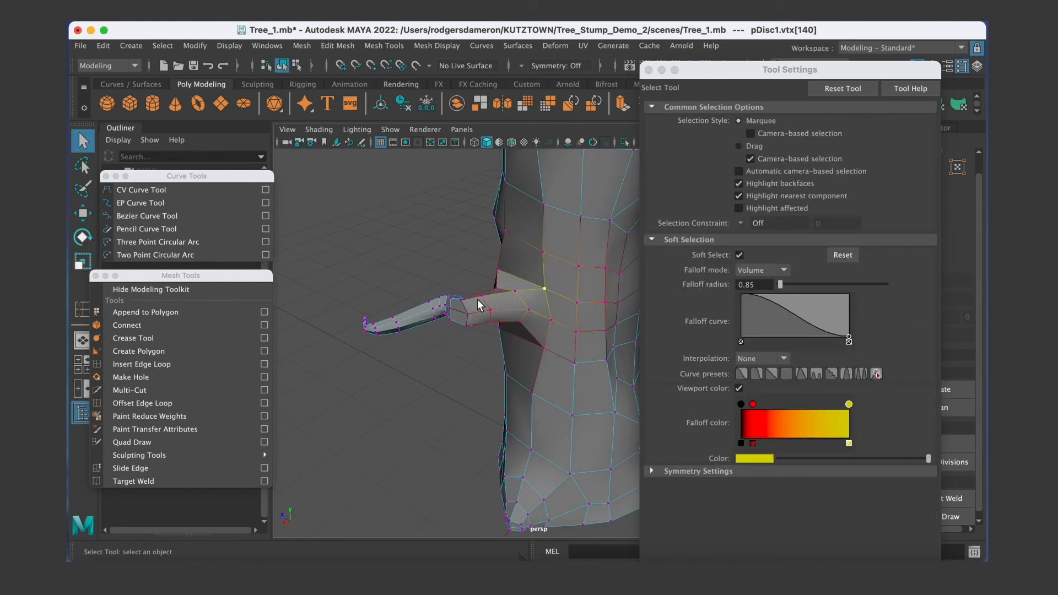
{"action": "left_click", "coordinate": [440, 299]}
{"action": "left_click_drag", "start_coordinate": [469, 362], "coordinate": [473, 335], "text": "alt"}
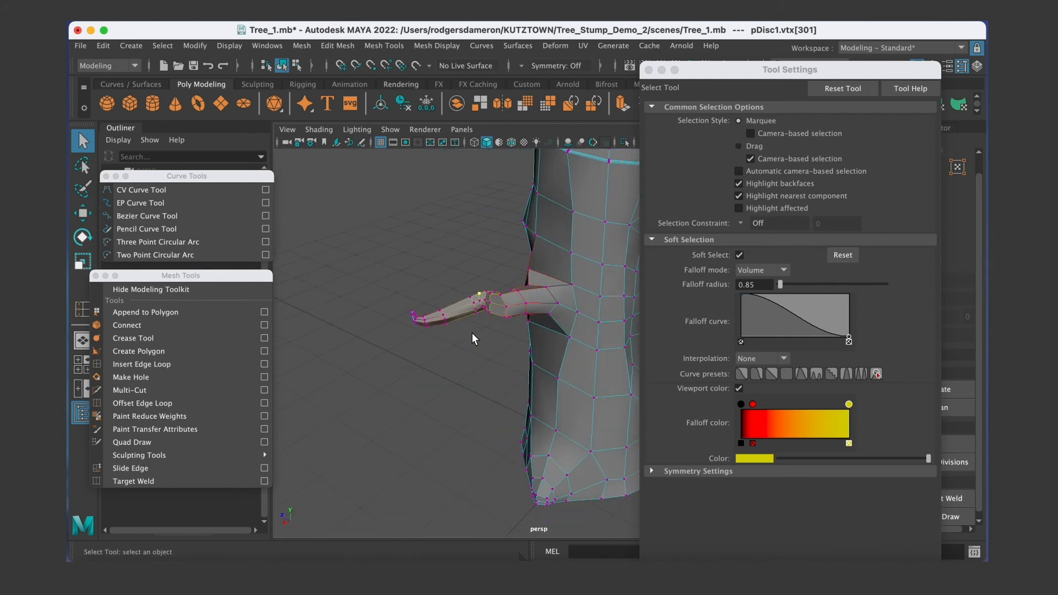
{"action": "right_click_drag", "start_coordinate": [472, 335], "coordinate": [668, 333], "text": "alt"}
{"action": "left_click_drag", "start_coordinate": [491, 333], "coordinate": [353, 248], "text": "alt"}
{"action": "key", "text": "w"}
{"action": "mouse_move", "coordinate": [444, 220]}
{"action": "left_mouse_down", "text": "alt"}
{"action": "mouse_move", "coordinate": [446, 241]}
{"action": "mouse_move", "coordinate": [428, 159]}
{"action": "mouse_move", "coordinate": [439, 286]}
{"action": "mouse_move", "coordinate": [432, 221]}
{"action": "mouse_move", "coordinate": [443, 208]}
{"action": "mouse_move", "coordinate": [441, 253]}
{"action": "mouse_move", "coordinate": [430, 190]}
{"action": "mouse_move", "coordinate": [436, 216]}
{"action": "left_mouse_up", "text": "alt"}
{"action": "right_click_drag", "start_coordinate": [443, 303], "coordinate": [505, 310], "text": "alt"}
{"action": "key", "text": "q"}
{"action": "mouse_move", "coordinate": [465, 315]}
{"action": "left_mouse_down", "text": "alt"}
{"action": "mouse_move", "coordinate": [436, 329]}
{"action": "mouse_move", "coordinate": [471, 310]}
{"action": "left_mouse_up", "text": "alt"}
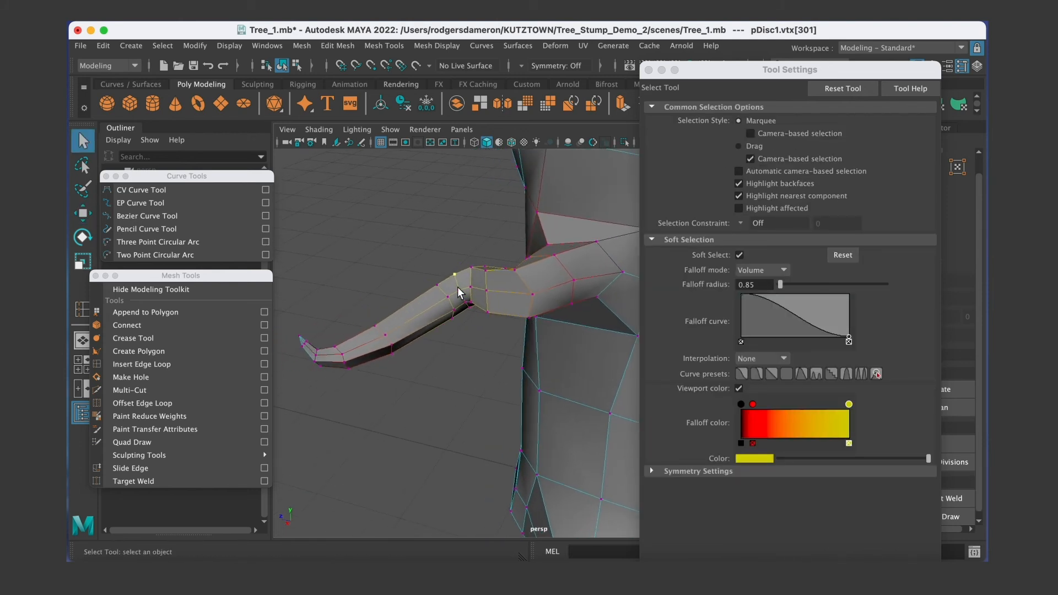
In edge mode, select several edges around the branch's bend with soft selection active.
{"action": "right_click", "coordinate": [458, 292]}
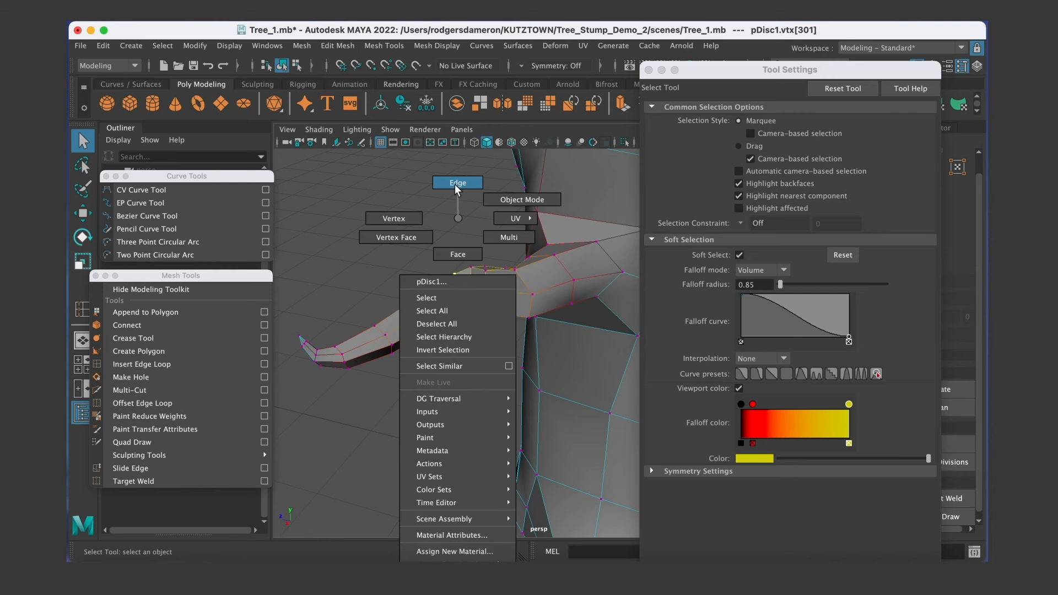
{"action": "left_click", "coordinate": [457, 184]}
{"action": "left_click", "coordinate": [461, 295]}
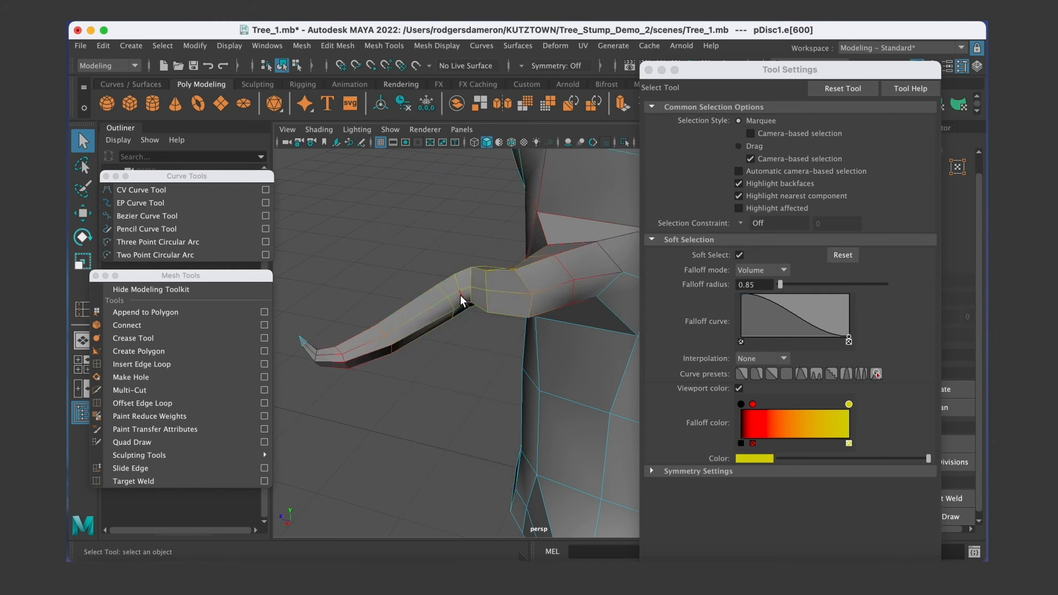
{"action": "left_click", "coordinate": [462, 296], "text": "shift"}
{"action": "left_click_drag", "start_coordinate": [468, 311], "coordinate": [472, 304], "text": "alt"}
{"action": "left_click_drag", "start_coordinate": [478, 366], "coordinate": [527, 334], "text": "alt"}
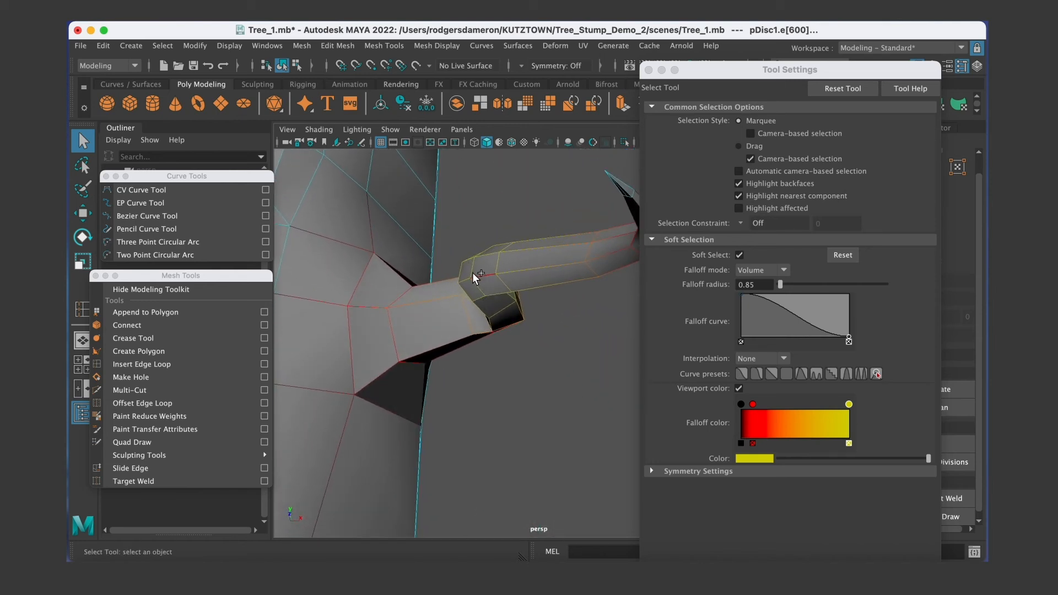
{"action": "left_click_drag", "start_coordinate": [491, 270], "coordinate": [506, 317], "text": "alt"}
{"action": "left_click", "coordinate": [485, 351], "text": "shift"}
{"action": "left_click_drag", "start_coordinate": [486, 352], "coordinate": [378, 360], "text": "alt"}
Move the soft-selected edges downward to lower the branch's bend.
{"action": "key", "text": "w"}
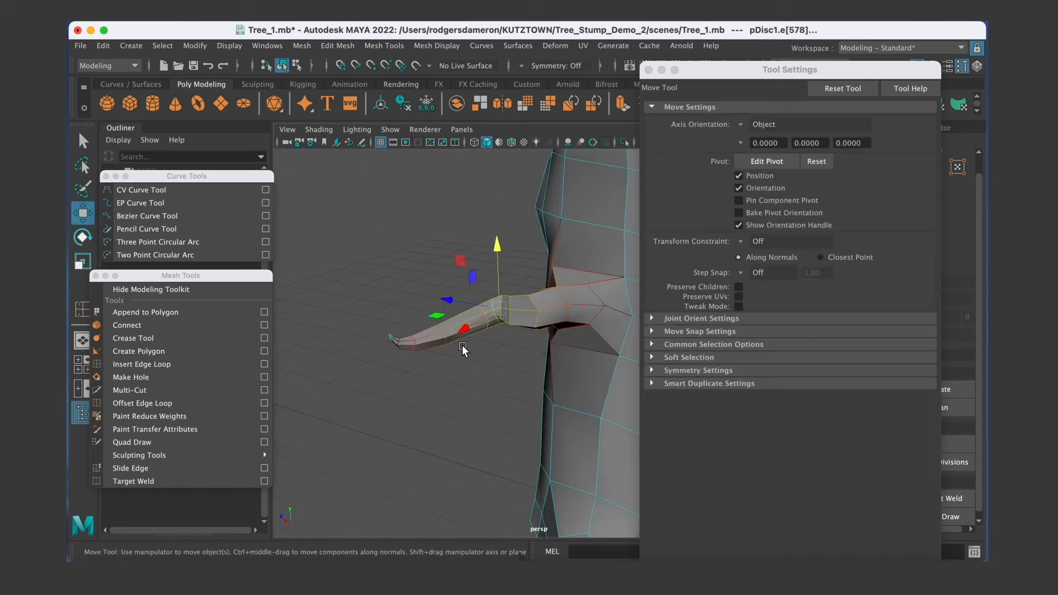
{"action": "left_click_drag", "start_coordinate": [501, 250], "coordinate": [497, 308]}
{"action": "left_click_drag", "start_coordinate": [492, 395], "coordinate": [486, 373], "text": "alt"}
{"action": "key", "text": "q"}
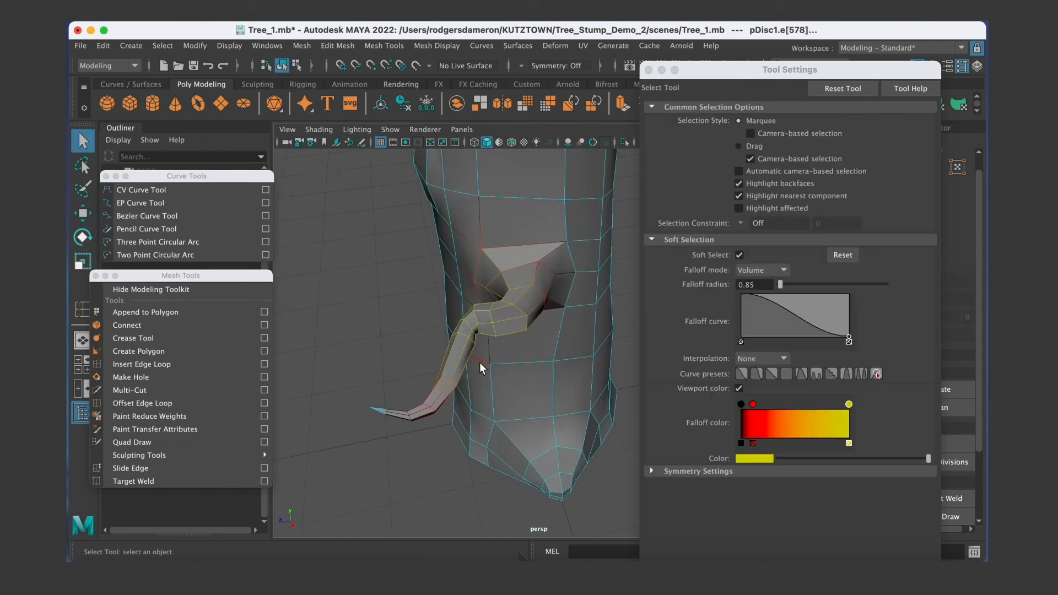
Switch to face mode and select adjacent faces on the middle of the trunk's side, between the two branches.
{"action": "left_click", "coordinate": [468, 323]}
{"action": "left_click_drag", "start_coordinate": [505, 388], "coordinate": [495, 385], "text": "alt"}
{"action": "key", "text": "w"}
{"action": "left_click_drag", "start_coordinate": [475, 261], "coordinate": [527, 358], "text": "alt"}
{"action": "right_click_drag", "start_coordinate": [536, 348], "coordinate": [548, 270]}
{"action": "left_click_drag", "start_coordinate": [540, 276], "coordinate": [409, 332], "text": "alt"}
{"action": "left_click", "coordinate": [449, 332]}
{"action": "left_click_drag", "start_coordinate": [458, 362], "coordinate": [456, 388], "text": "alt"}
{"action": "left_click", "coordinate": [501, 311], "text": "shift"}
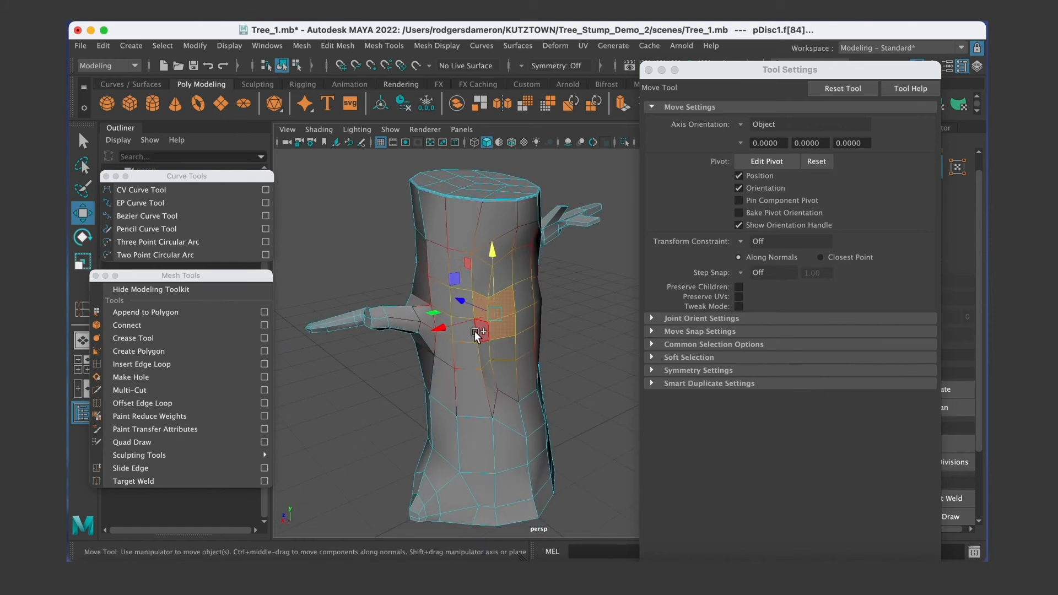
{"action": "left_click_drag", "start_coordinate": [484, 333], "coordinate": [400, 328], "text": "alt"}
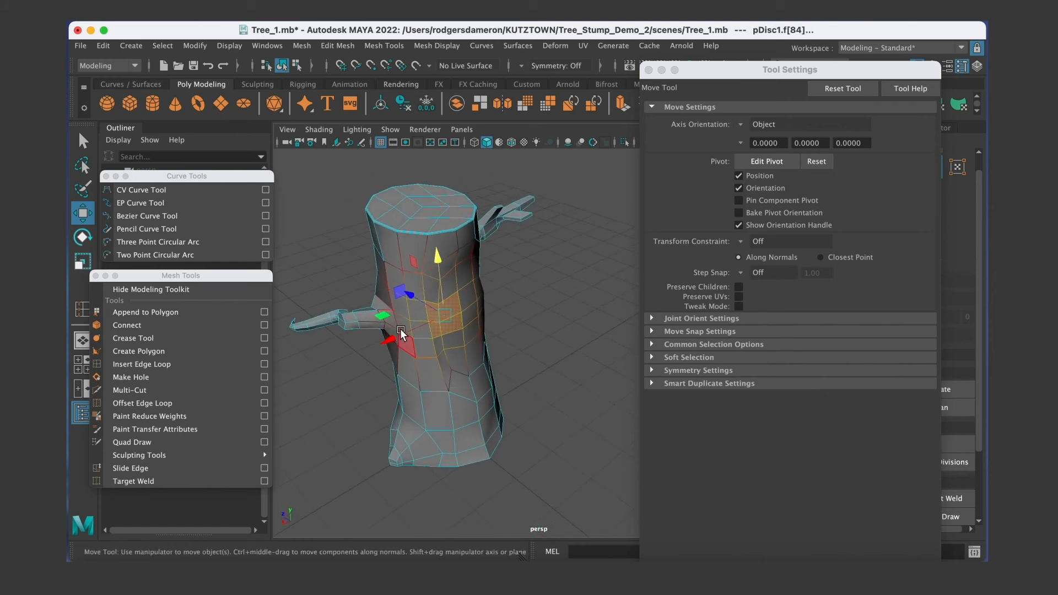
{"action": "key", "text": "f"}
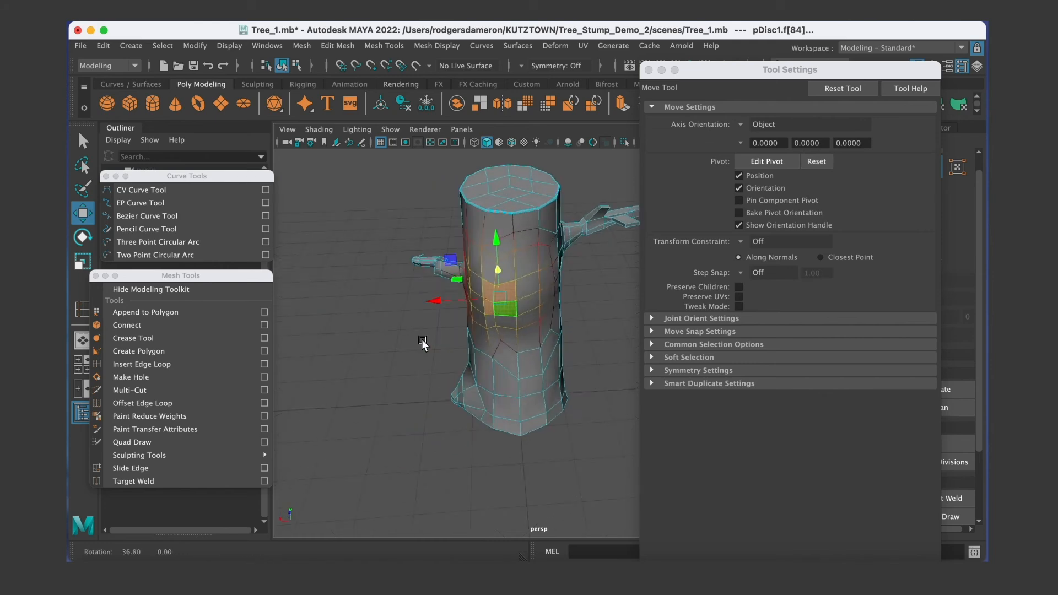
Move the soft-selected trunk faces to give the trunk's side a more irregular contour.
{"action": "left_click_drag", "start_coordinate": [537, 315], "coordinate": [550, 323], "text": "alt"}
{"action": "key", "text": "f"}
{"action": "scroll", "coordinate": [521, 339], "scroll_direction": "down", "scroll_amount": 8}
{"action": "middle_click_drag", "start_coordinate": [484, 314], "coordinate": [332, 238], "text": "alt"}
{"action": "left_click_drag", "start_coordinate": [465, 308], "coordinate": [455, 299], "text": "alt"}
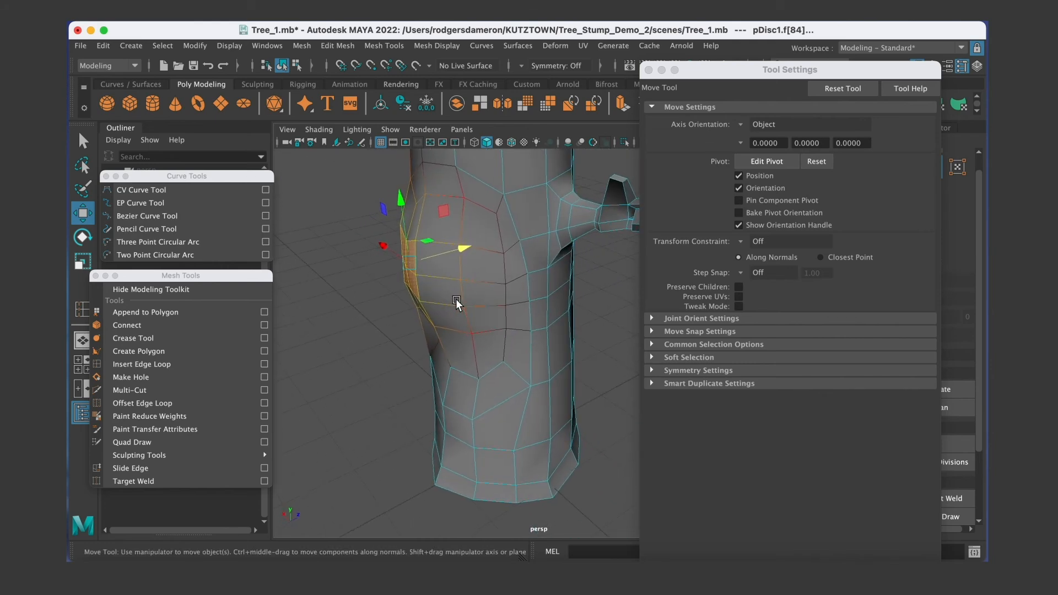
{"action": "left_click_drag", "start_coordinate": [476, 246], "coordinate": [487, 300], "text": "alt"}
{"action": "middle_click_drag", "start_coordinate": [509, 341], "coordinate": [498, 302], "text": "alt"}
{"action": "left_click_drag", "start_coordinate": [481, 274], "coordinate": [435, 335]}
{"action": "left_click", "coordinate": [548, 270]}
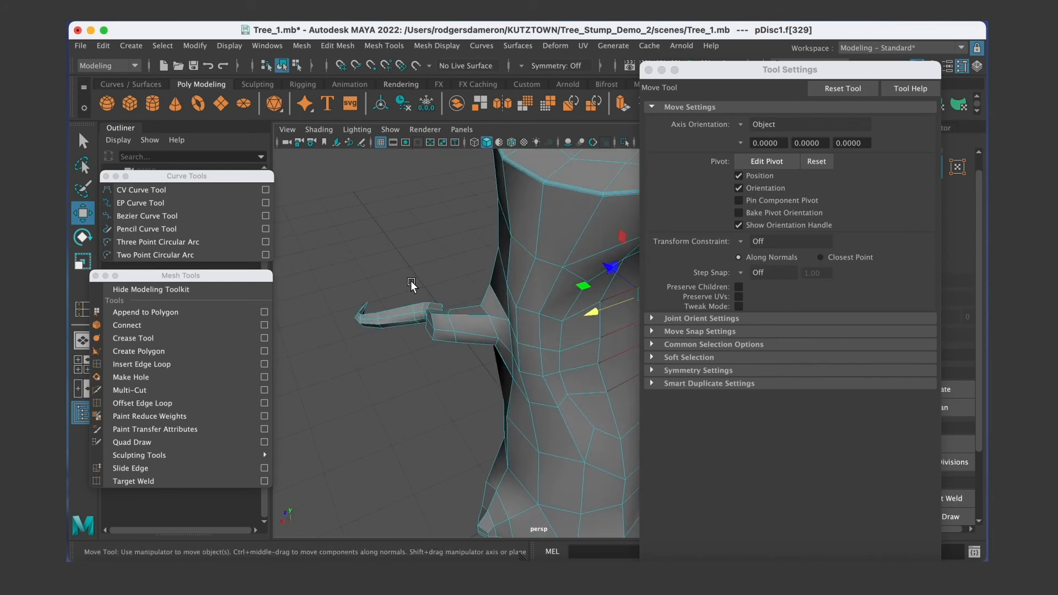
{"action": "left_click_drag", "start_coordinate": [392, 286], "coordinate": [470, 383]}
{"action": "left_click_drag", "start_coordinate": [455, 242], "coordinate": [505, 284]}
Select a face on top of the branch's bend and move it down so the branch dips smoothly.
{"action": "left_click", "coordinate": [443, 347]}
{"action": "left_click", "coordinate": [452, 326]}
{"action": "key", "text": "q"}
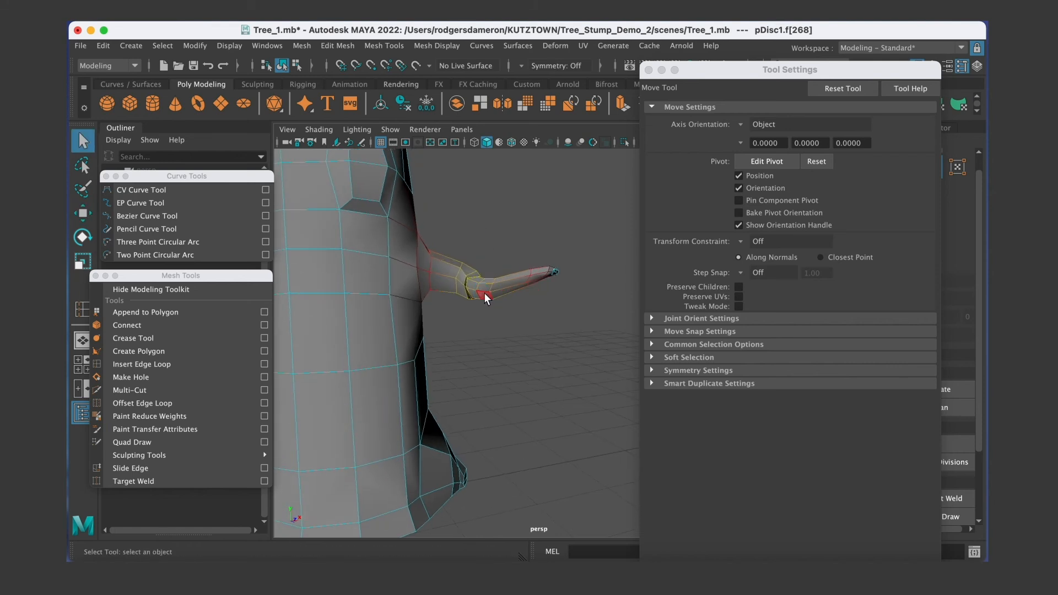
{"action": "right_click_drag", "start_coordinate": [484, 293], "coordinate": [449, 257], "text": "alt"}
{"action": "left_click", "coordinate": [448, 257]}
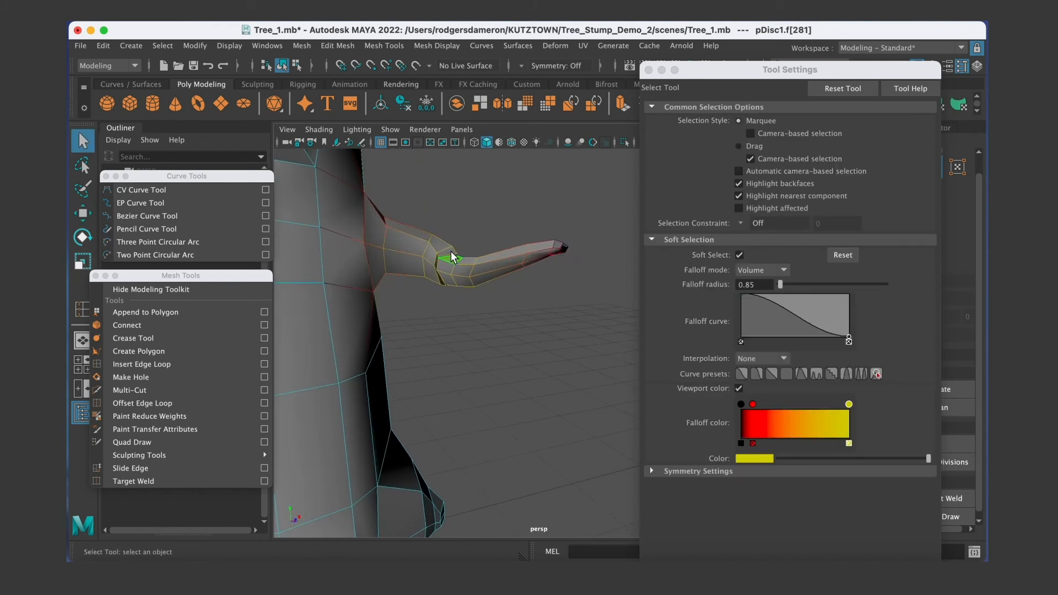
{"action": "key", "text": "w"}
{"action": "left_click_drag", "start_coordinate": [448, 203], "coordinate": [447, 222]}
{"action": "left_click_drag", "start_coordinate": [515, 260], "coordinate": [405, 302], "text": "alt"}
{"action": "left_click_drag", "start_coordinate": [395, 257], "coordinate": [411, 279]}
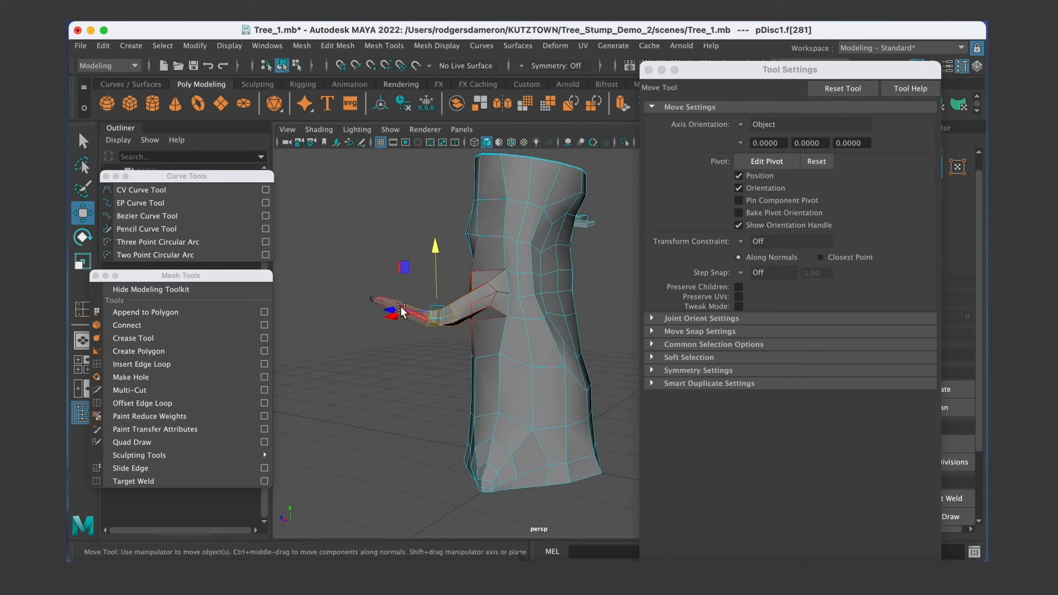
Examine the reshaped branch and trunk from several sides in object mode, and return to face mode.
{"action": "left_click_drag", "start_coordinate": [495, 281], "coordinate": [504, 319], "text": "alt"}
{"action": "key", "text": "q"}
{"action": "left_click_drag", "start_coordinate": [404, 307], "coordinate": [425, 316], "text": "alt"}
{"action": "right_click_drag", "start_coordinate": [425, 317], "coordinate": [403, 318], "text": "alt"}
{"action": "left_click_drag", "start_coordinate": [406, 319], "coordinate": [492, 335], "text": "alt"}
{"action": "right_click_drag", "start_coordinate": [493, 334], "coordinate": [530, 200]}
{"action": "left_click_drag", "start_coordinate": [530, 200], "coordinate": [475, 339], "text": "alt"}
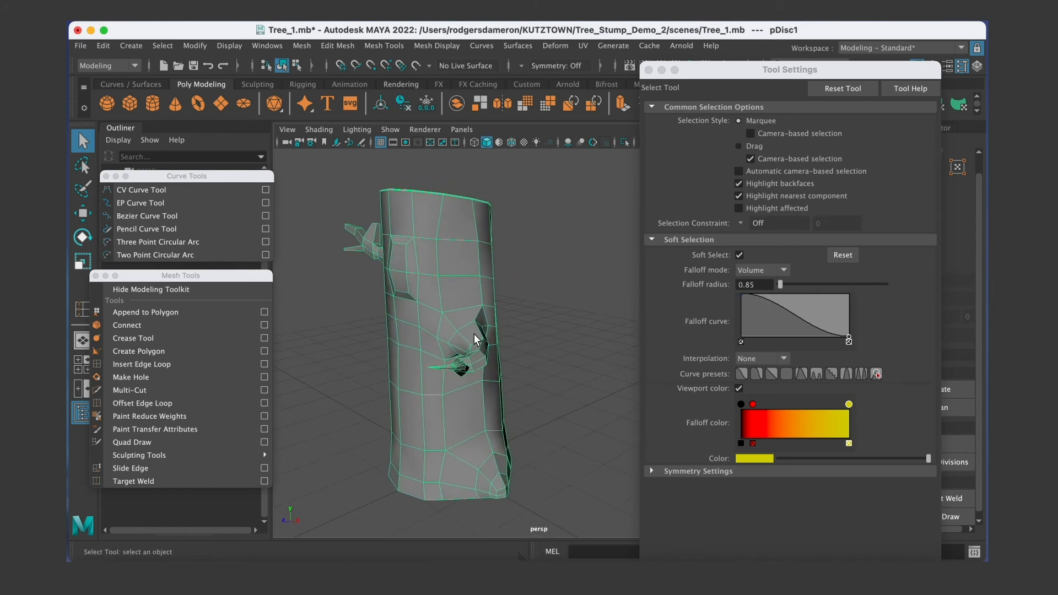
{"action": "right_click_drag", "start_coordinate": [475, 335], "coordinate": [479, 261]}
{"action": "left_click_drag", "start_coordinate": [481, 270], "coordinate": [489, 313], "text": "alt"}
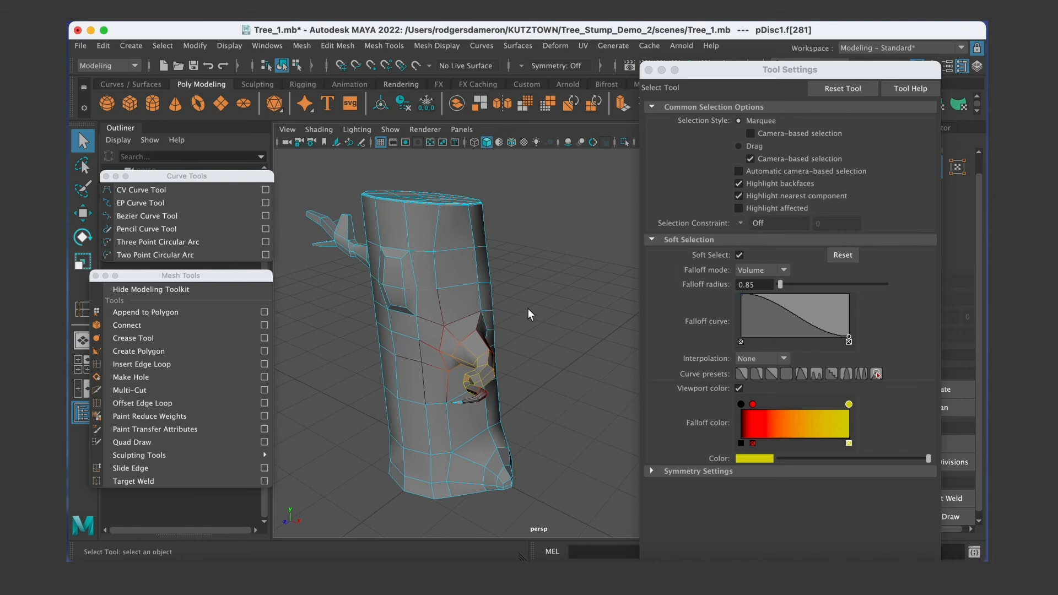
Reopen the Select tool's settings and turn off soft selection.
{"action": "left_click", "coordinate": [649, 71]}
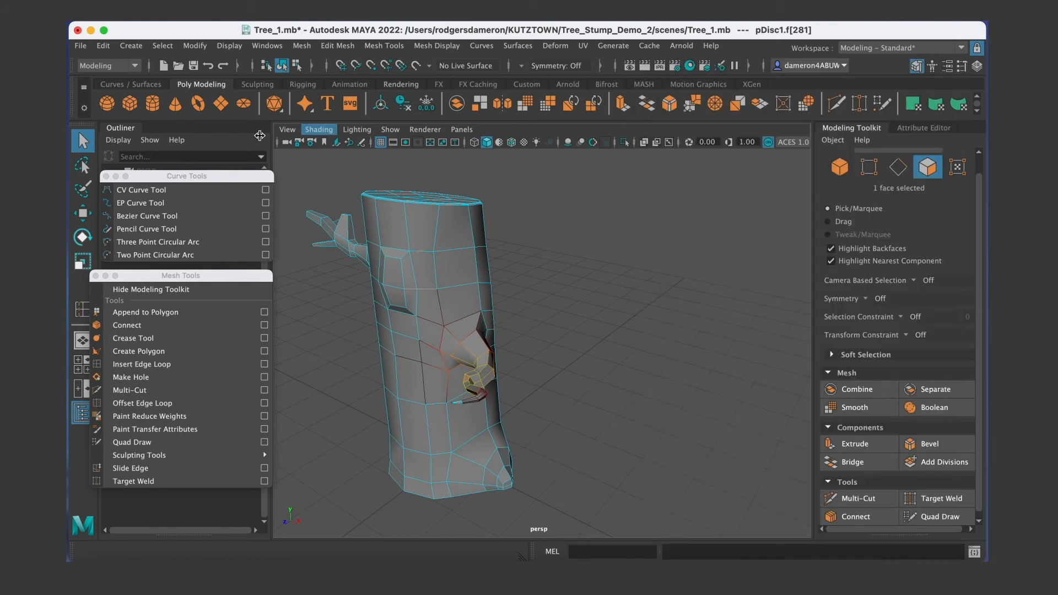
{"action": "double_click", "coordinate": [81, 142]}
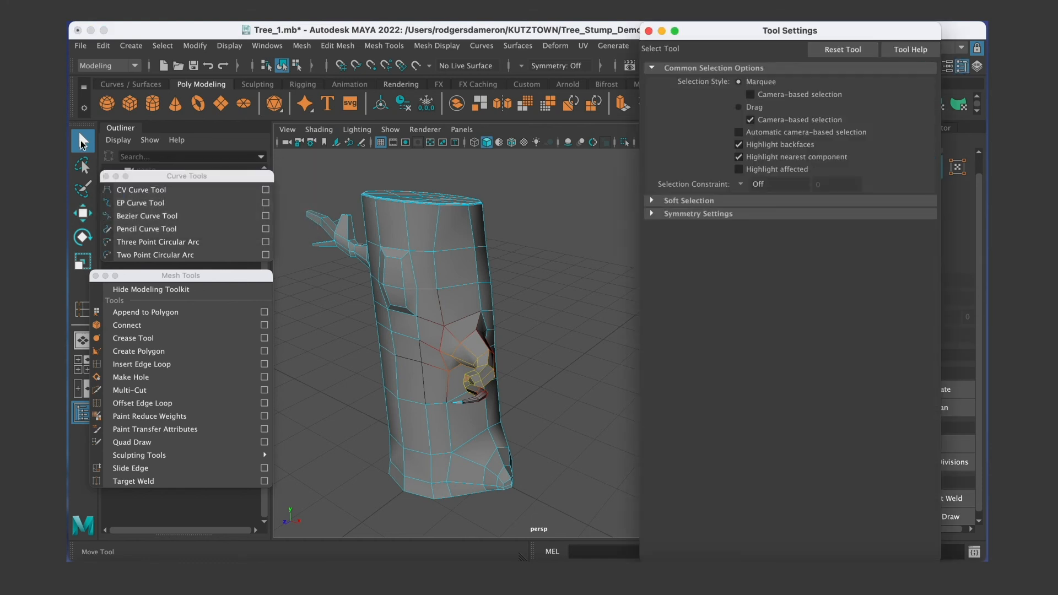
{"action": "left_click", "coordinate": [653, 202]}
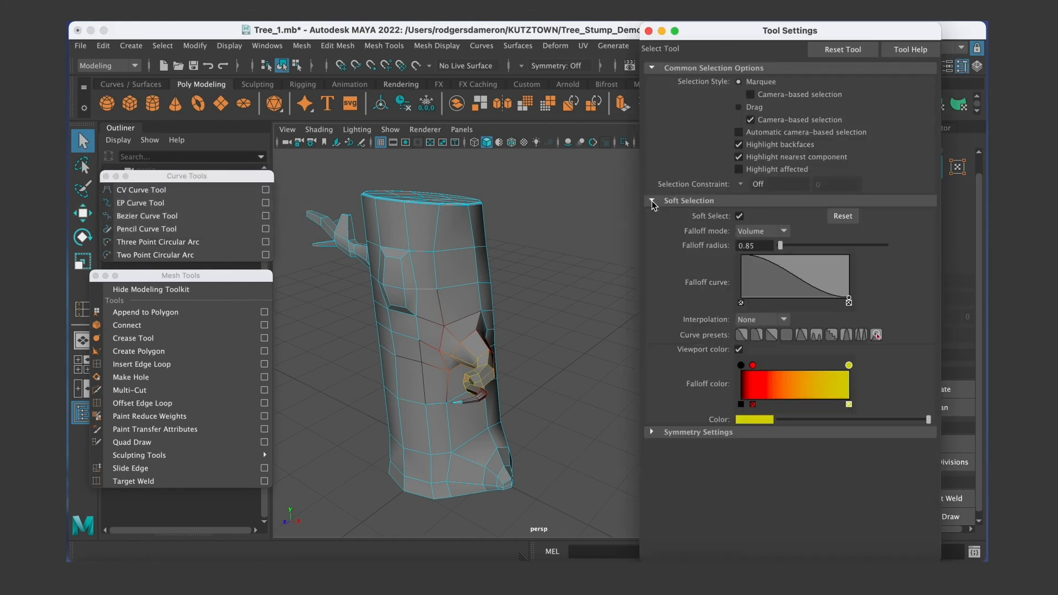
{"action": "left_click", "coordinate": [740, 217]}
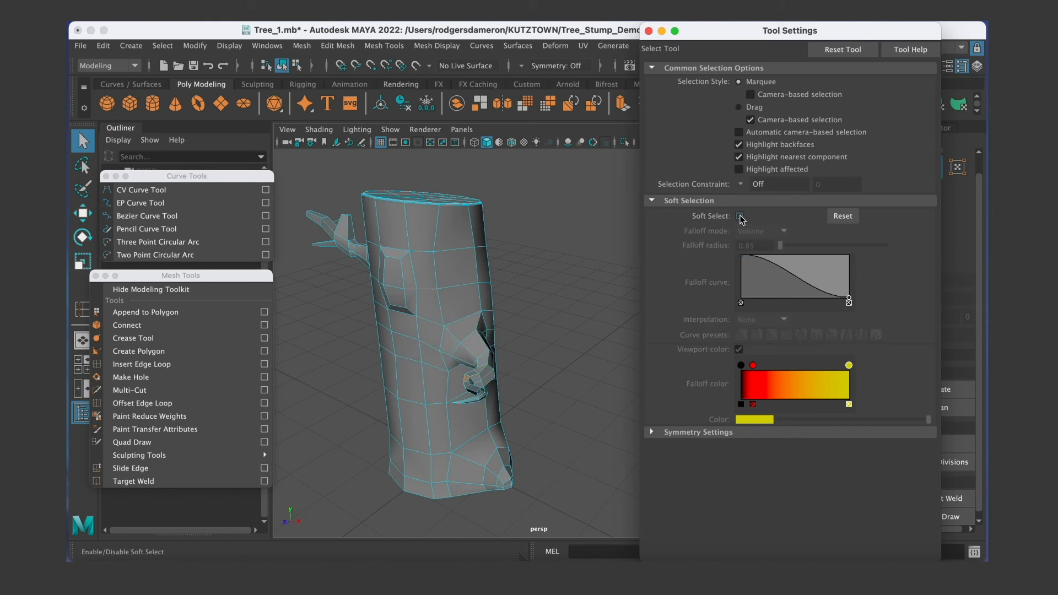
Select a loop of faces running along the trunk and branch without soft selection, and deselect part of it.
{"action": "left_click", "coordinate": [483, 354]}
{"action": "left_click_drag", "start_coordinate": [527, 355], "coordinate": [488, 290], "text": "alt"}
{"action": "key", "text": "w"}
{"action": "double_click", "coordinate": [432, 293], "text": "shift"}
{"action": "left_click_drag", "start_coordinate": [560, 302], "coordinate": [520, 296], "text": "alt"}
{"action": "left_click_drag", "start_coordinate": [459, 205], "coordinate": [560, 299], "text": "ctrl"}
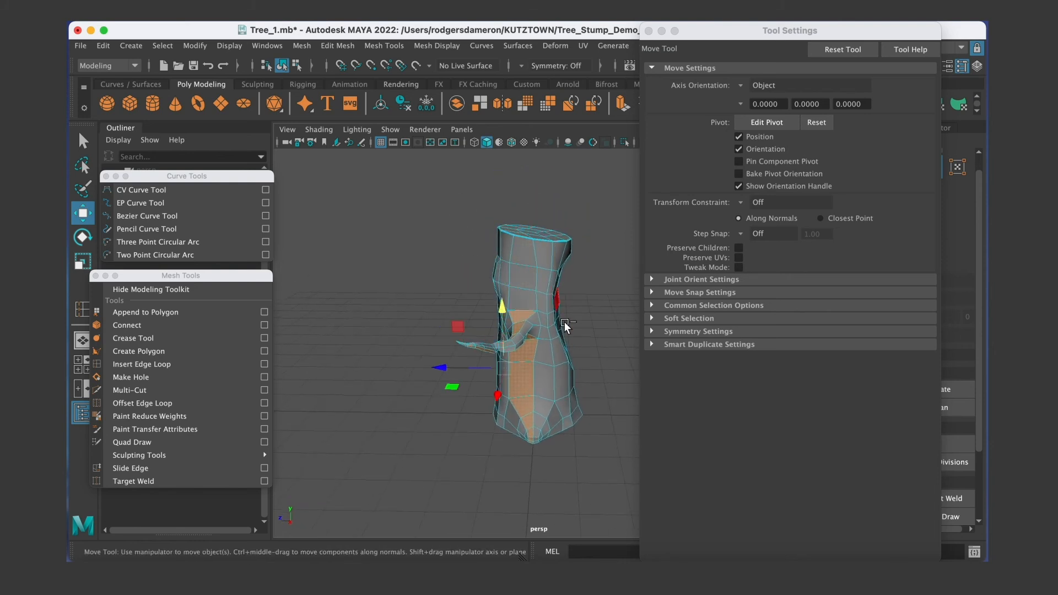
{"action": "left_click_drag", "start_coordinate": [510, 384], "coordinate": [662, 381], "text": "ctrl"}
{"action": "middle_click_drag", "start_coordinate": [479, 421], "coordinate": [365, 375], "text": "alt"}
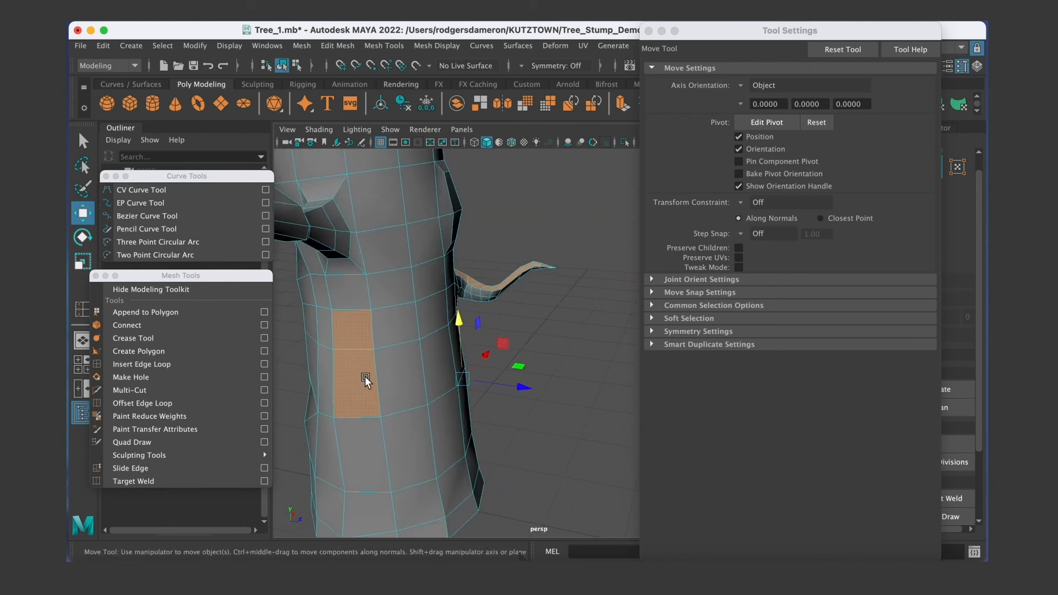
{"action": "left_click_drag", "start_coordinate": [364, 391], "coordinate": [484, 342], "text": "alt"}
Return to object mode, turn soft selection back on with a falloff radius of 1.00, and close the tool settings.
{"action": "key", "text": "q"}
{"action": "right_click_drag", "start_coordinate": [491, 310], "coordinate": [552, 281]}
{"action": "left_click_drag", "start_coordinate": [551, 300], "coordinate": [408, 322], "text": "alt"}
{"action": "middle_click_drag", "start_coordinate": [409, 321], "coordinate": [471, 327], "text": "alt"}
{"action": "left_click_drag", "start_coordinate": [471, 327], "coordinate": [561, 329], "text": "alt"}
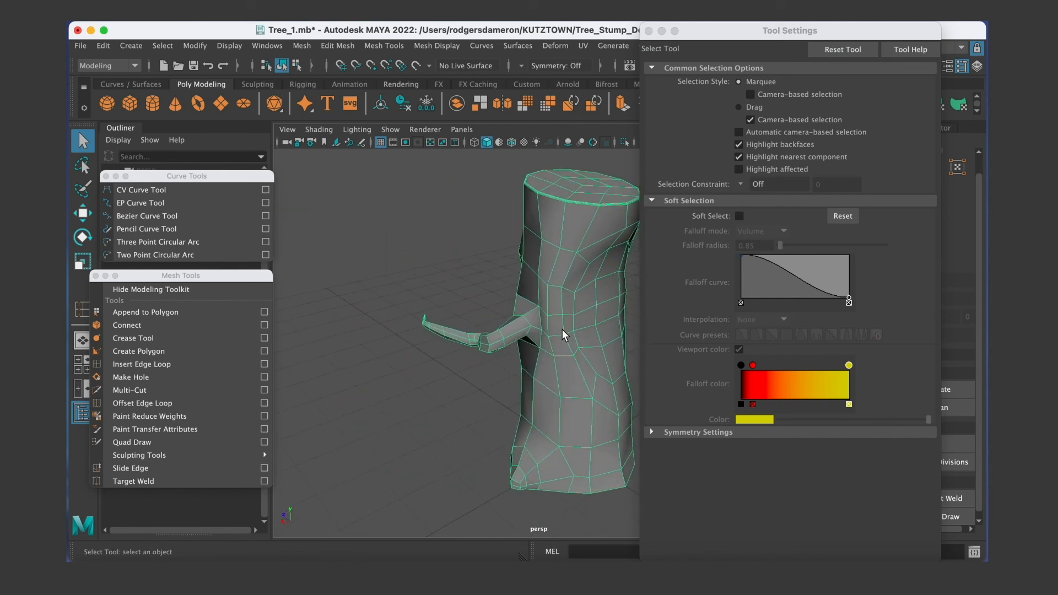
{"action": "left_click", "coordinate": [739, 216]}
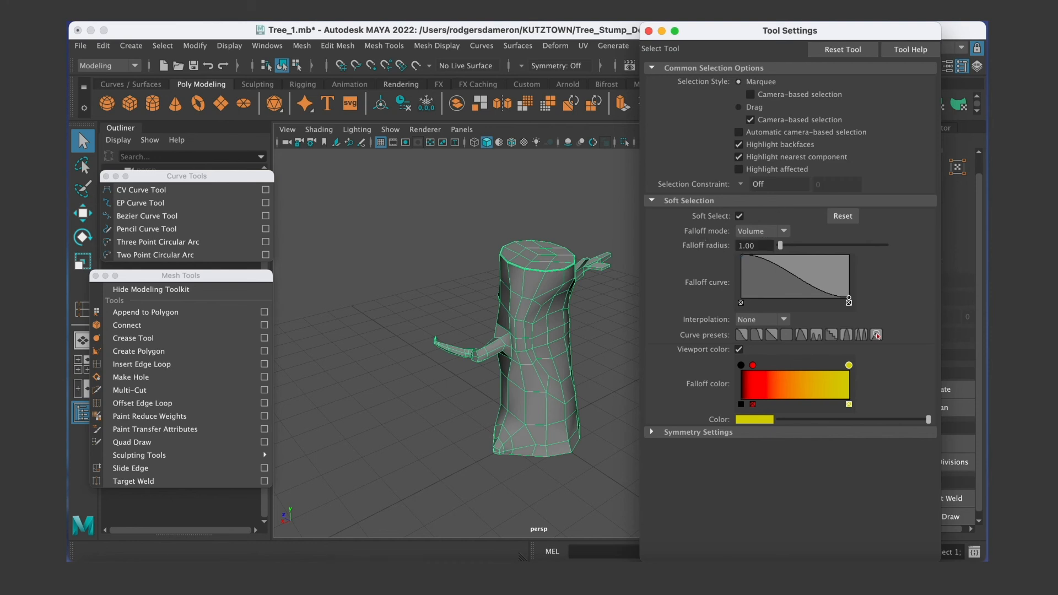
{"action": "left_click", "coordinate": [649, 30]}
Switch to face mode and select a face on the trunk's side below the forked branch, ready to move.
{"action": "left_click_drag", "start_coordinate": [543, 471], "coordinate": [547, 354], "text": "alt"}
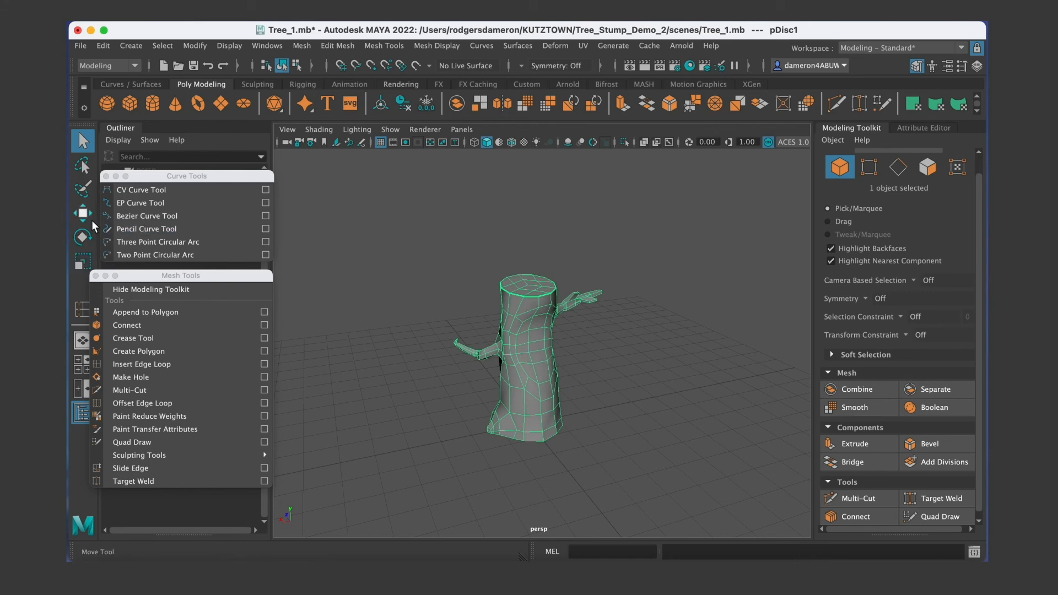
{"action": "left_click_drag", "start_coordinate": [490, 324], "coordinate": [573, 369], "text": "alt"}
{"action": "right_click_drag", "start_coordinate": [573, 368], "coordinate": [689, 368], "text": "alt"}
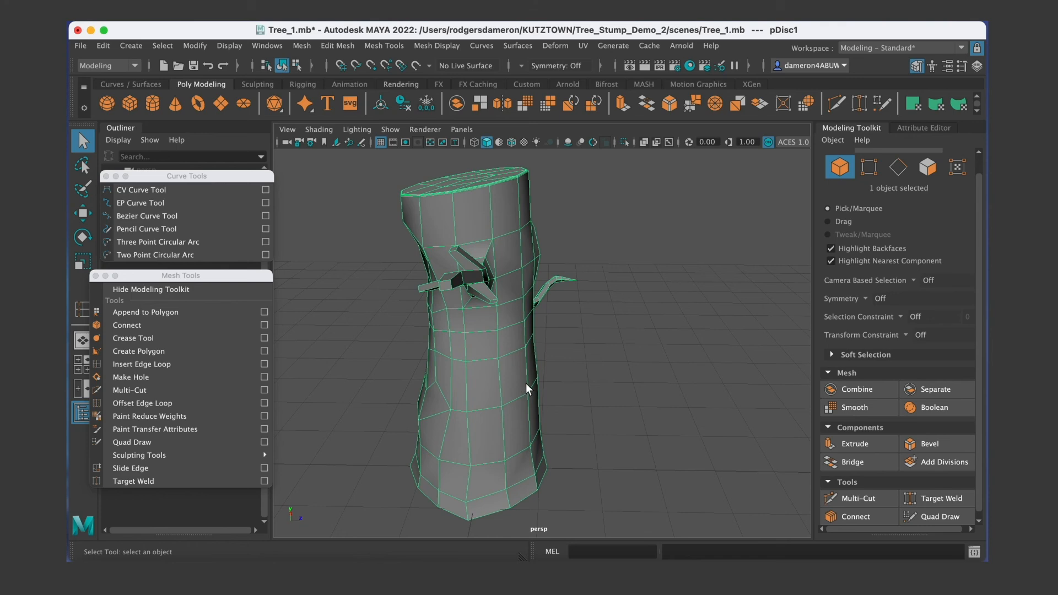
{"action": "right_click", "coordinate": [514, 357]}
{"action": "right_click_drag", "start_coordinate": [517, 361], "coordinate": [508, 247]}
{"action": "right_click_drag", "start_coordinate": [532, 296], "coordinate": [508, 378]}
{"action": "left_click", "coordinate": [507, 378]}
{"action": "left_click_drag", "start_coordinate": [507, 378], "coordinate": [557, 379], "text": "alt"}
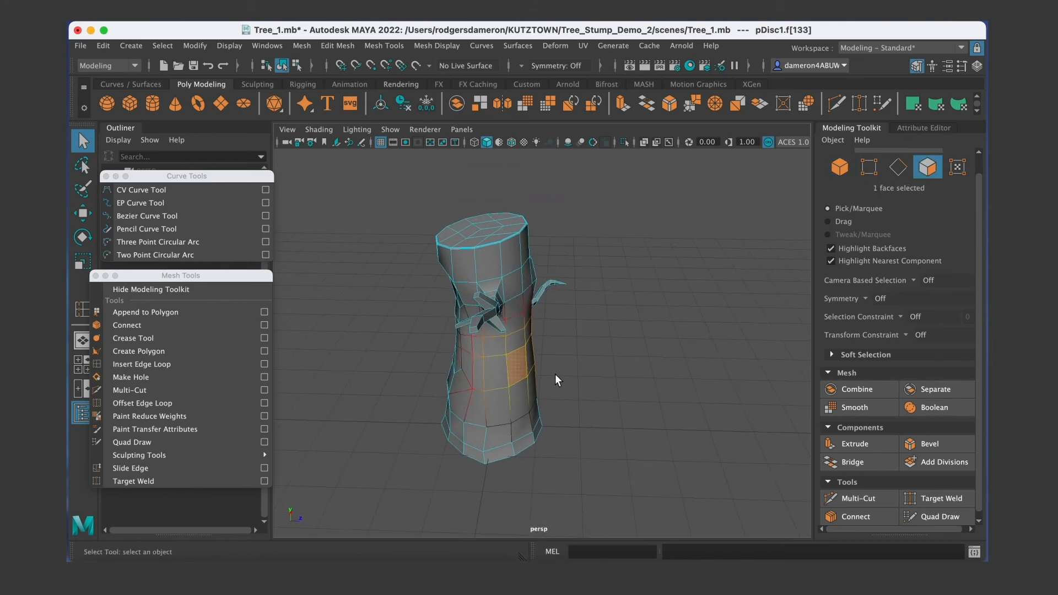
{"action": "key", "text": "w"}
Select a face just below the trunk's upper rim and move it to reshape the rim with soft selection.
{"action": "left_click_drag", "start_coordinate": [630, 371], "coordinate": [577, 353], "text": "alt"}
{"action": "left_click", "coordinate": [574, 257]}
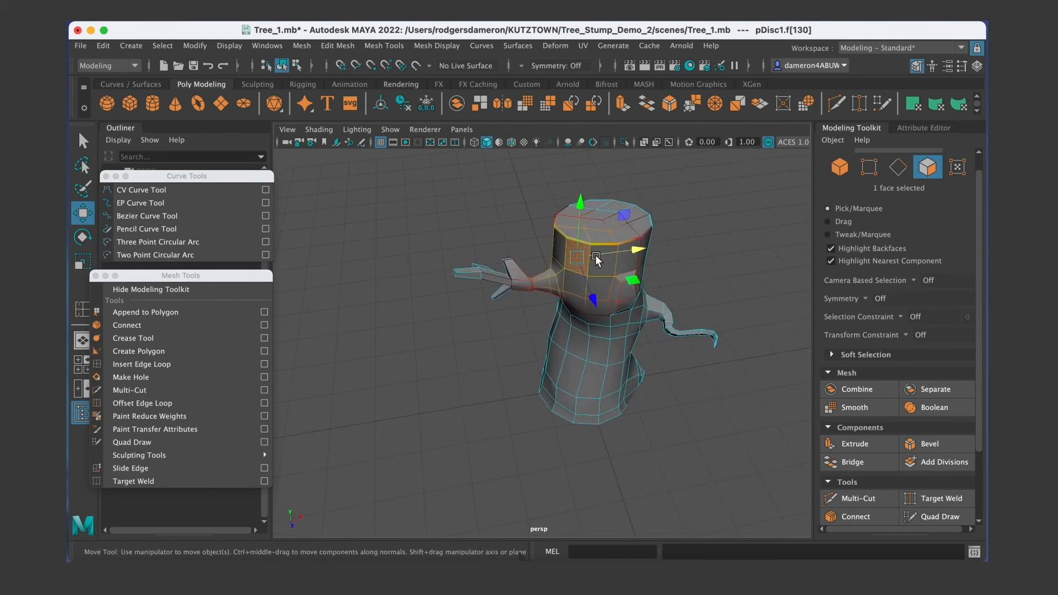
{"action": "left_click", "coordinate": [599, 297]}
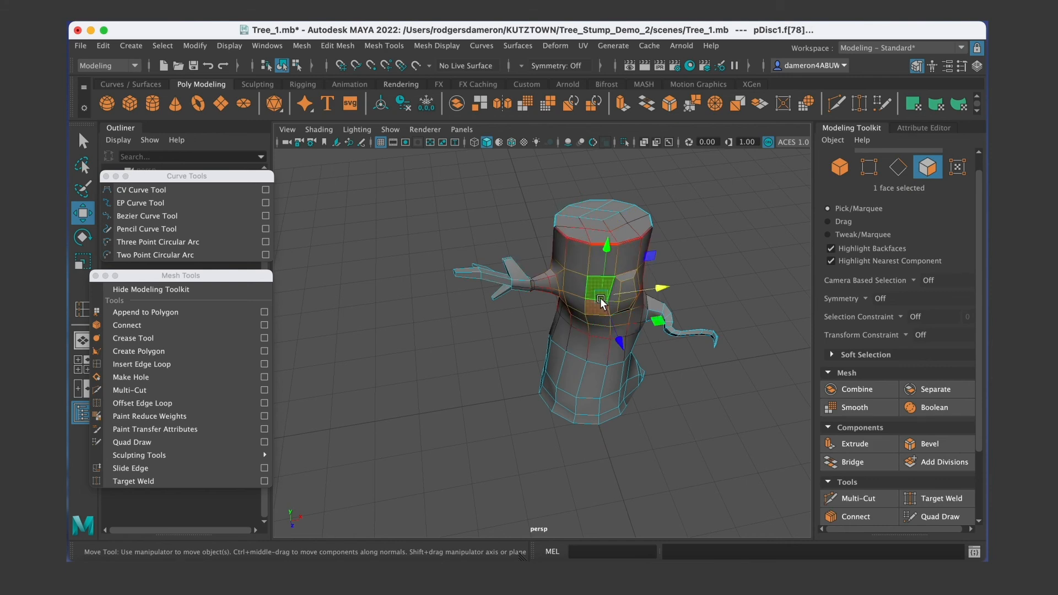
{"action": "left_click", "coordinate": [578, 250]}
{"action": "left_click_drag", "start_coordinate": [592, 296], "coordinate": [585, 288]}
{"action": "left_click_drag", "start_coordinate": [630, 243], "coordinate": [634, 241]}
{"action": "left_click_drag", "start_coordinate": [643, 286], "coordinate": [630, 253], "text": "alt"}
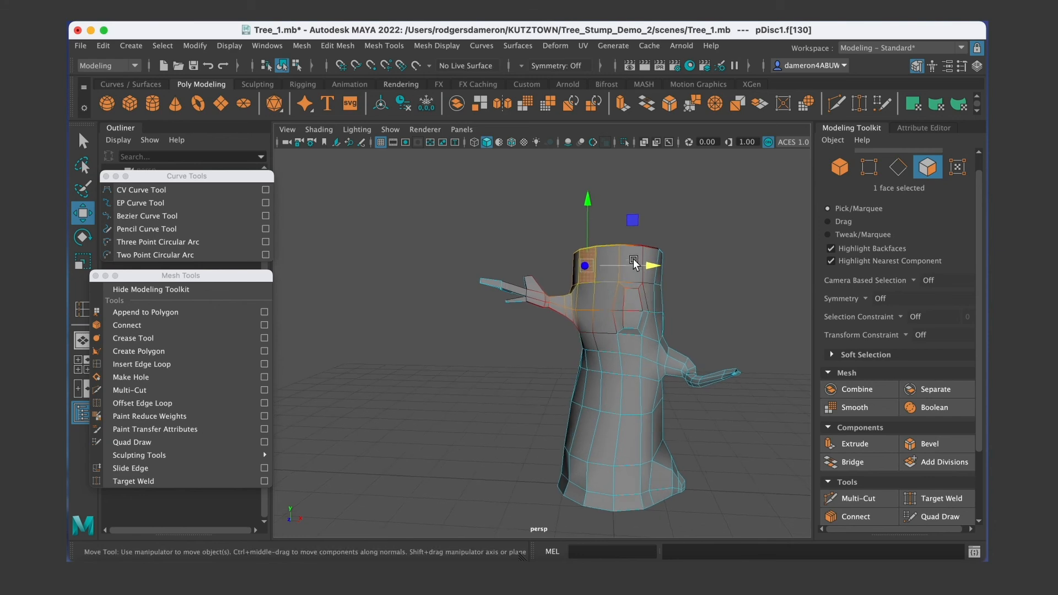
{"action": "middle_click_drag", "start_coordinate": [631, 252], "coordinate": [599, 278], "text": "alt"}
{"action": "left_click_drag", "start_coordinate": [617, 288], "coordinate": [532, 364]}
Push a soft-selected face on the trunk's side below the forked branch inward to deepen the trunk's curve.
{"action": "left_click", "coordinate": [528, 329]}
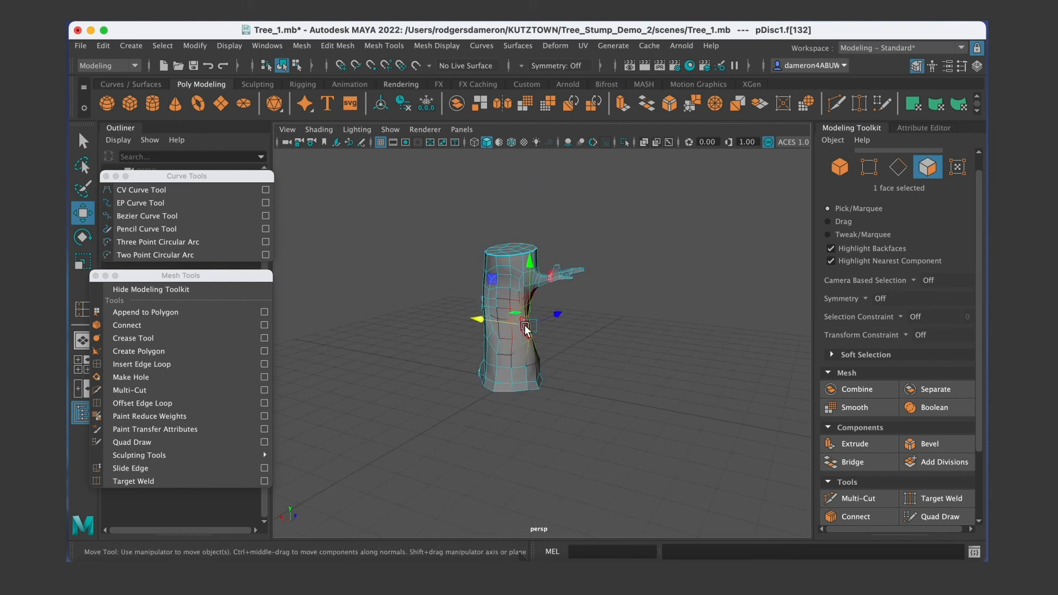
{"action": "key", "text": "q"}
{"action": "key", "text": "w"}
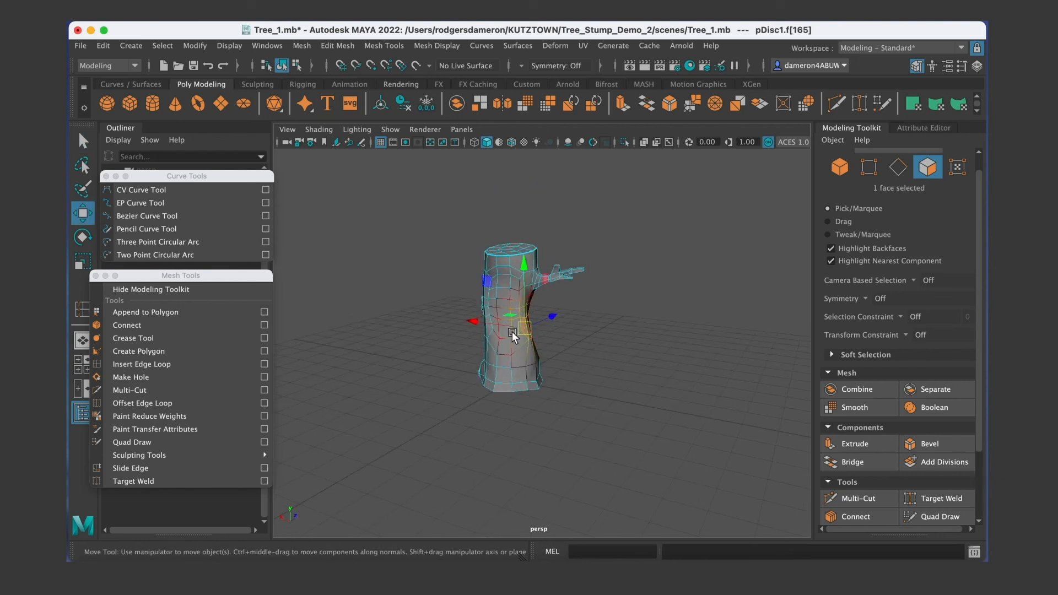
{"action": "left_click_drag", "start_coordinate": [464, 322], "coordinate": [476, 325]}
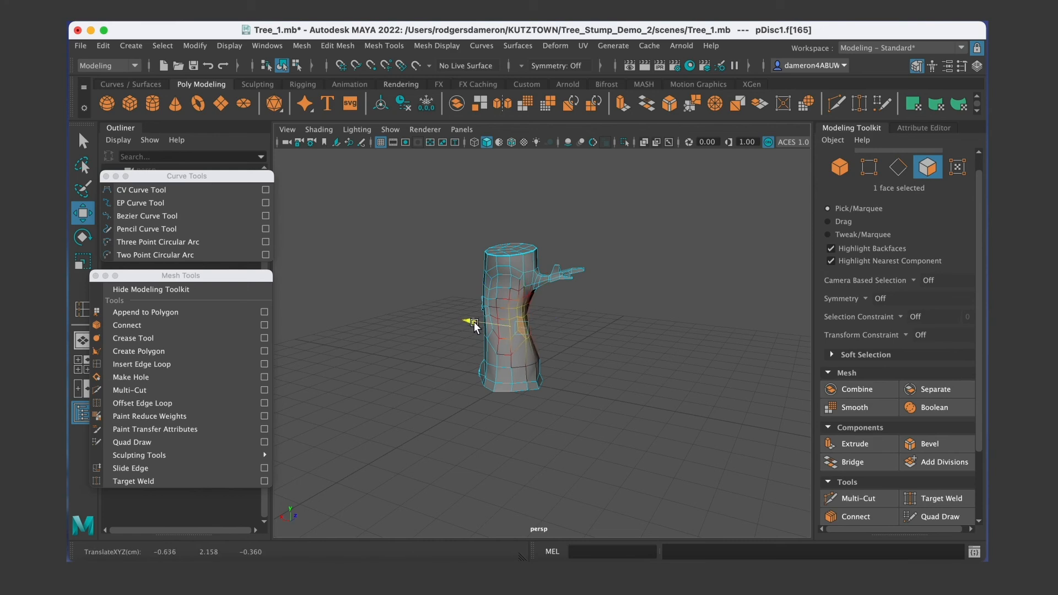
{"action": "key", "text": "q"}
Check the trunk in object mode, return to face mode, and select all faces of the trunk's lower part.
{"action": "right_click_drag", "start_coordinate": [507, 279], "coordinate": [558, 210]}
{"action": "left_click_drag", "start_coordinate": [581, 336], "coordinate": [539, 343], "text": "alt"}
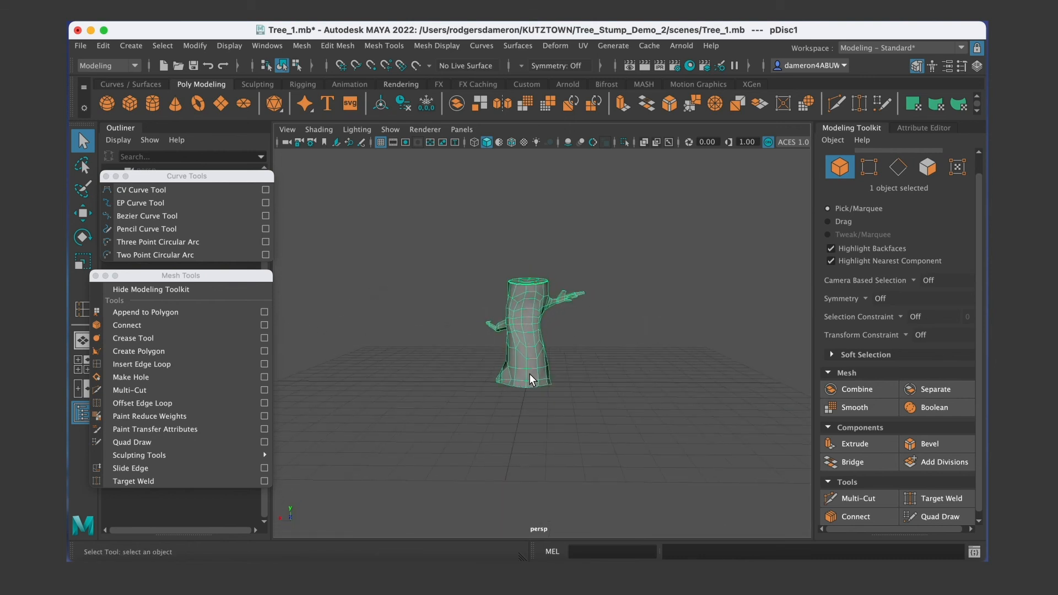
{"action": "right_click_drag", "start_coordinate": [528, 218], "coordinate": [539, 354]}
{"action": "right_click_drag", "start_coordinate": [526, 259], "coordinate": [528, 257]}
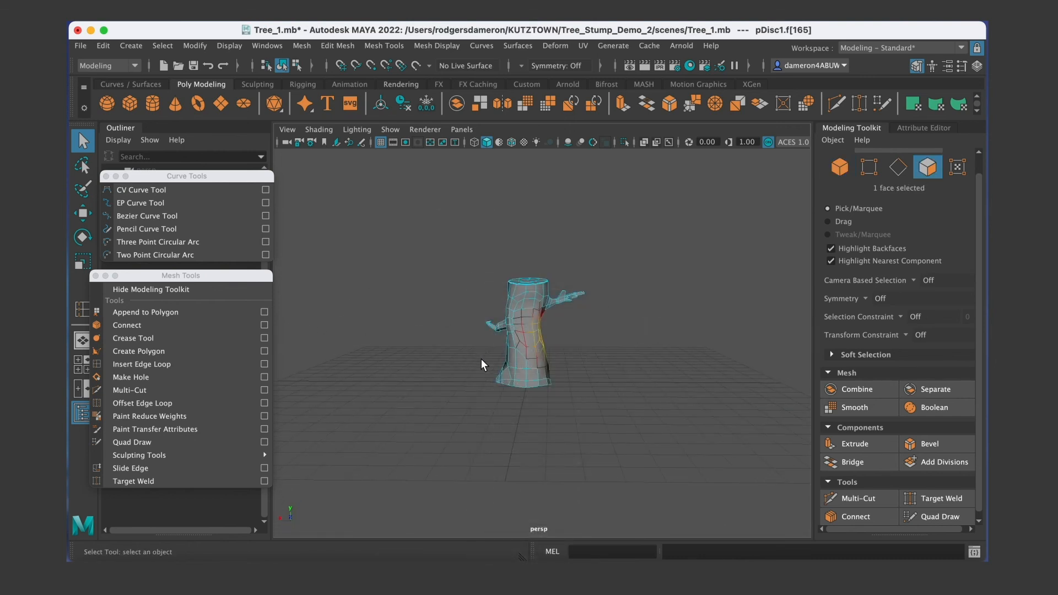
{"action": "left_click_drag", "start_coordinate": [591, 430], "coordinate": [586, 420]}
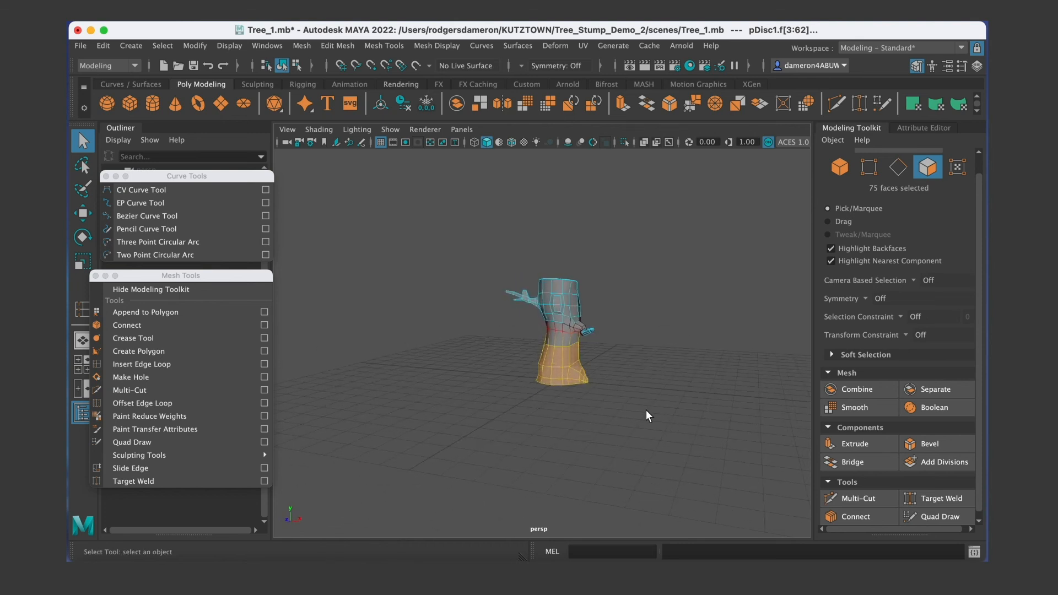
Scale the selected lower trunk faces uniformly to about 1.06 with soft selection, and clear the selection.
{"action": "key", "text": "e"}
{"action": "key", "text": "r"}
{"action": "left_click_drag", "start_coordinate": [562, 359], "coordinate": [568, 358]}
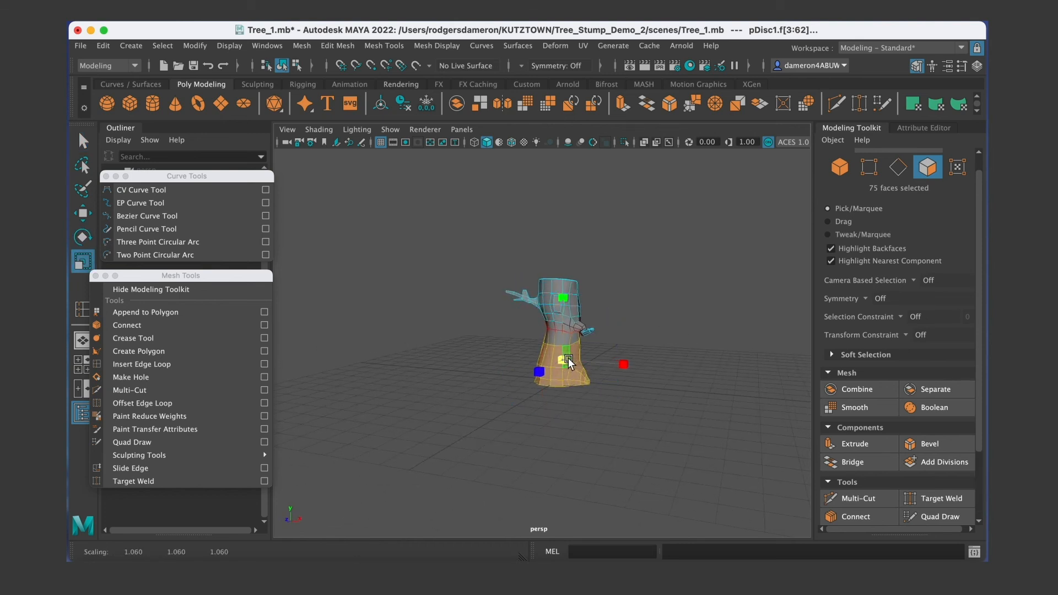
{"action": "left_click", "coordinate": [643, 340]}
Return to object mode and inspect the widened trunk from several sides.
{"action": "left_click_drag", "start_coordinate": [641, 339], "coordinate": [495, 396], "text": "alt"}
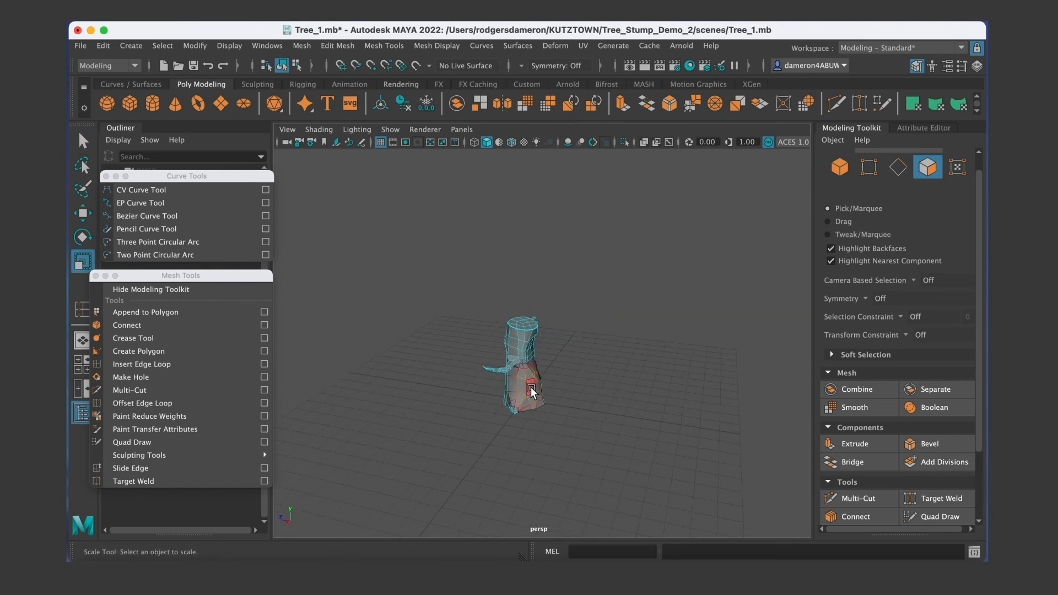
{"action": "key", "text": "q"}
{"action": "right_click_drag", "start_coordinate": [524, 218], "coordinate": [593, 200]}
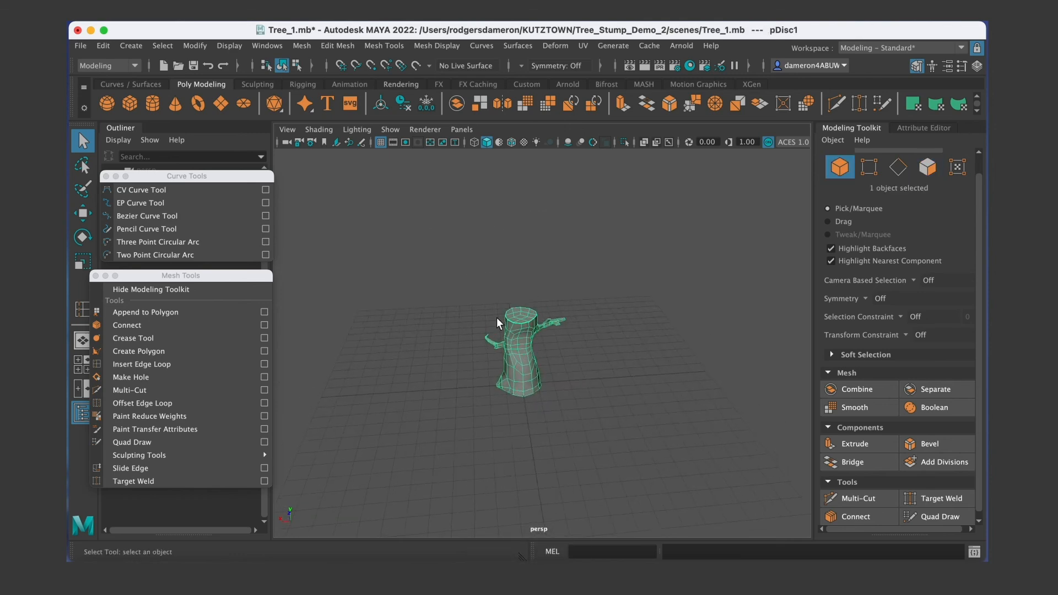
{"action": "scroll", "coordinate": [521, 322], "scroll_direction": "up", "scroll_amount": 5}
{"action": "left_click_drag", "start_coordinate": [490, 376], "coordinate": [595, 365], "text": "alt"}
{"action": "scroll", "coordinate": [510, 389], "scroll_direction": "down", "scroll_amount": 3}
{"action": "left_click_drag", "start_coordinate": [511, 394], "coordinate": [522, 345], "text": "alt"}
Select all vertices of the trunk's top cap in vertex mode and turn off Soft Select.
{"action": "right_click_drag", "start_coordinate": [517, 218], "coordinate": [452, 219]}
{"action": "left_click_drag", "start_coordinate": [557, 353], "coordinate": [554, 318], "text": "alt"}
{"action": "left_click_drag", "start_coordinate": [554, 318], "coordinate": [432, 332], "text": "alt"}
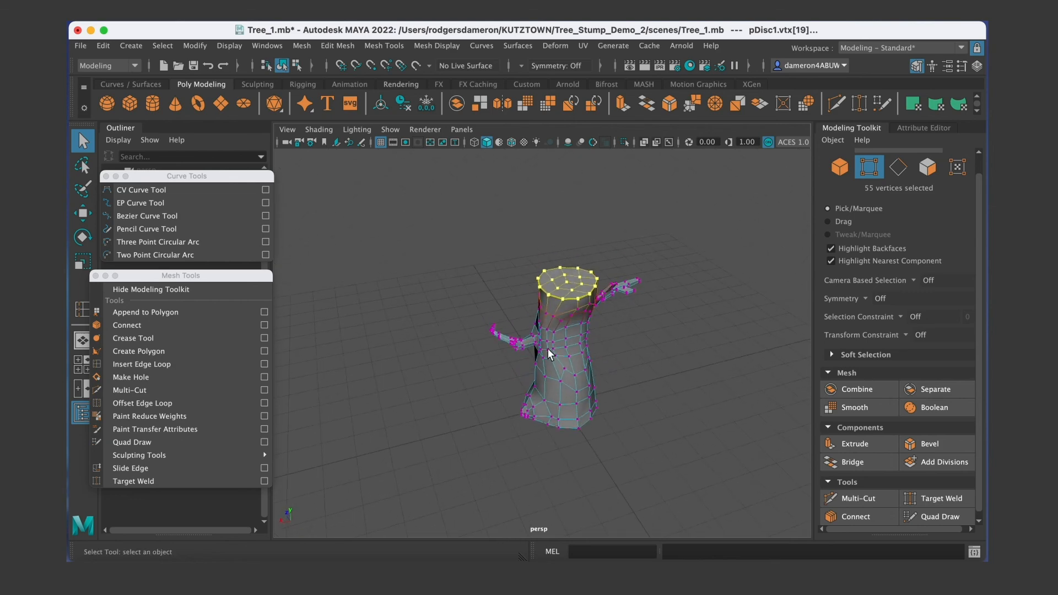
{"action": "double_click", "coordinate": [83, 141]}
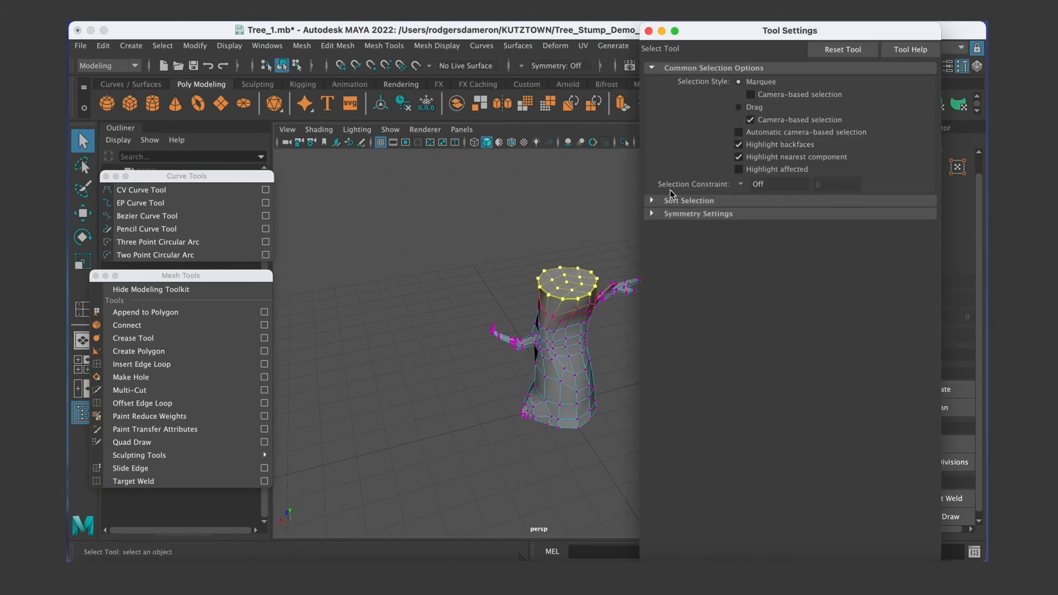
{"action": "left_click", "coordinate": [652, 201]}
{"action": "left_click", "coordinate": [739, 217]}
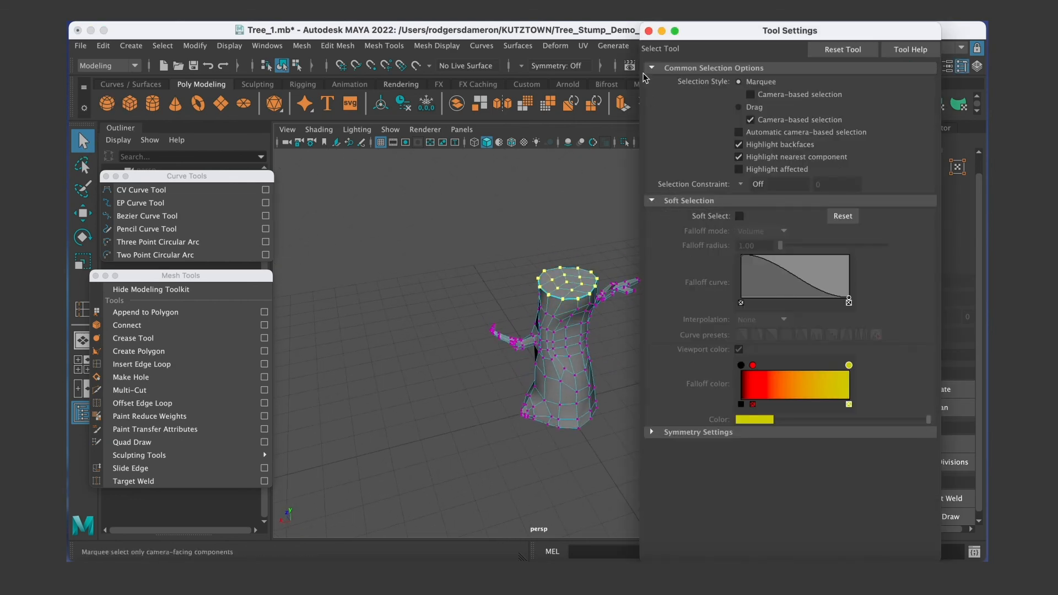
{"action": "left_click", "coordinate": [649, 32]}
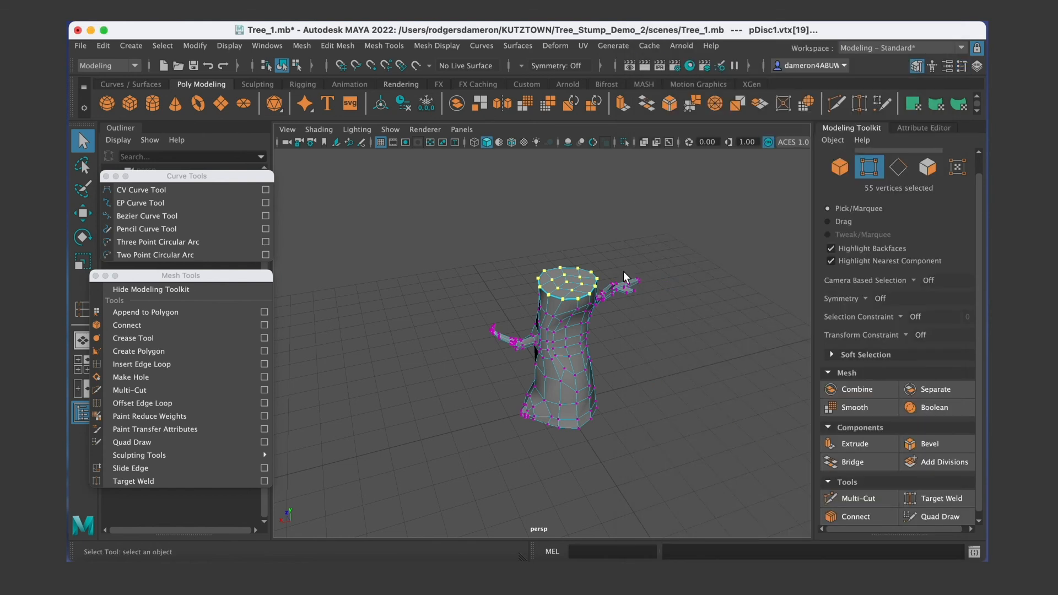
Rotate the top cap vertices about two axes so that the trunk ends in a slanted cut.
{"action": "middle_click_drag", "start_coordinate": [626, 289], "coordinate": [612, 336], "text": "alt"}
{"action": "right_click_drag", "start_coordinate": [501, 303], "coordinate": [656, 363], "text": "alt"}
{"action": "left_click_drag", "start_coordinate": [658, 365], "coordinate": [598, 336], "text": "alt"}
{"action": "middle_click_drag", "start_coordinate": [598, 336], "coordinate": [615, 317], "text": "alt"}
{"action": "right_click_drag", "start_coordinate": [616, 317], "coordinate": [555, 290], "text": "alt"}
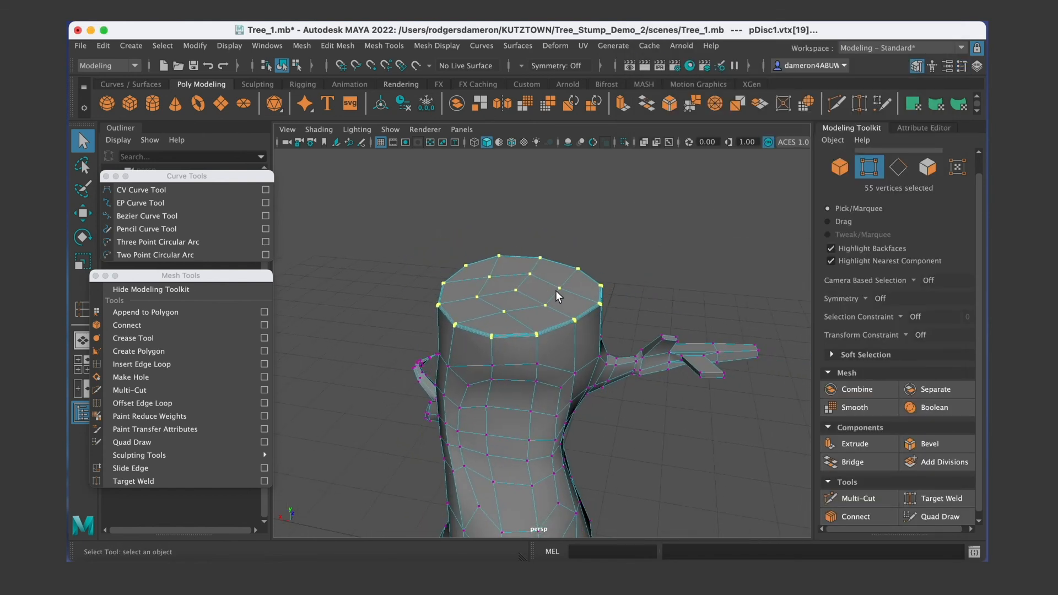
{"action": "left_click_drag", "start_coordinate": [555, 289], "coordinate": [561, 282], "text": "alt"}
{"action": "key", "text": "w"}
{"action": "key", "text": "e"}
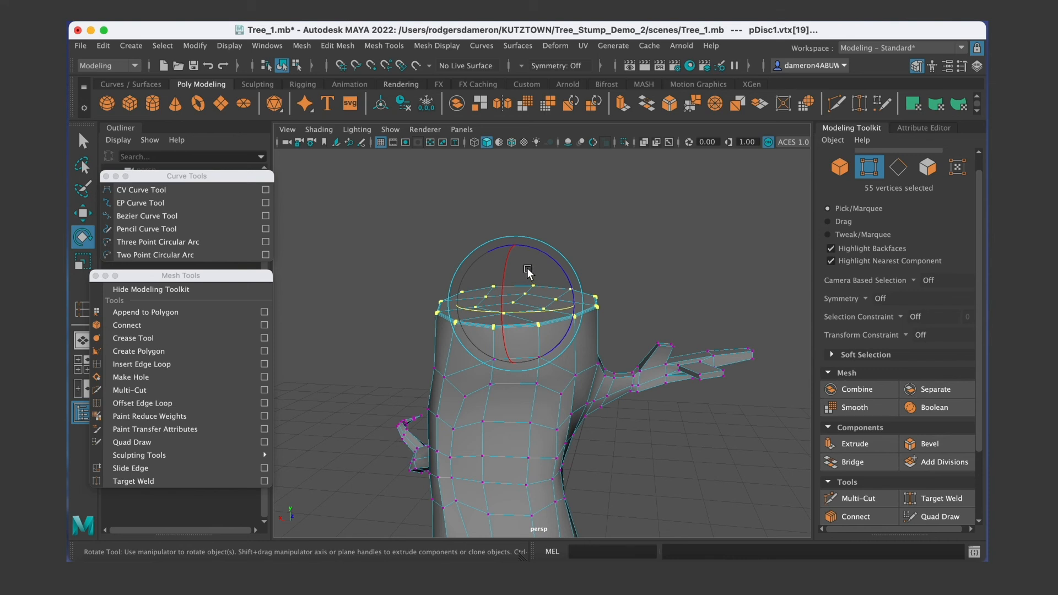
{"action": "left_click_drag", "start_coordinate": [506, 260], "coordinate": [492, 277]}
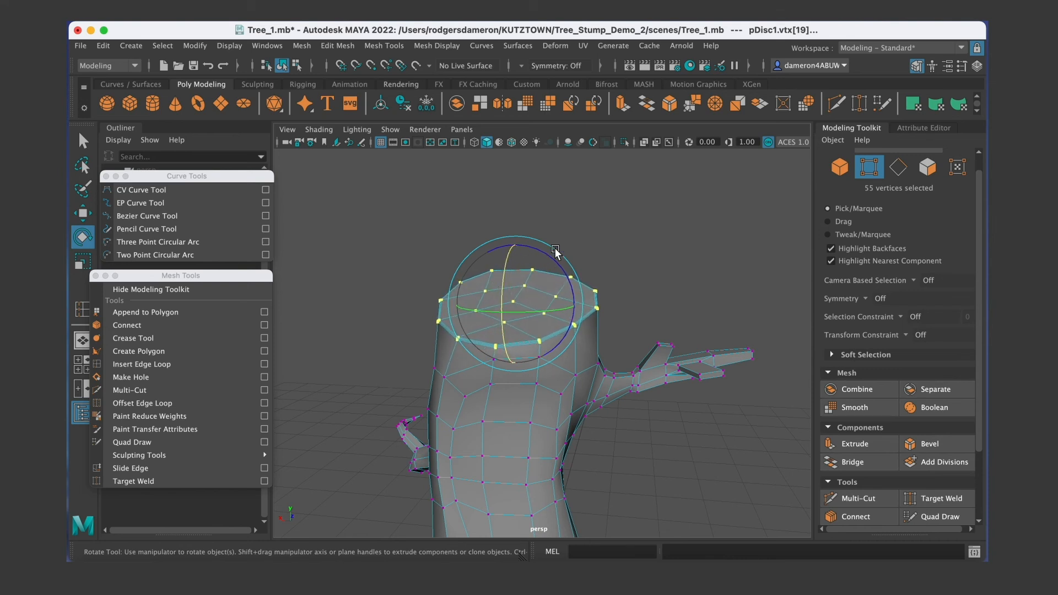
{"action": "left_click_drag", "start_coordinate": [552, 257], "coordinate": [538, 251]}
{"action": "left_click_drag", "start_coordinate": [553, 302], "coordinate": [562, 334], "text": "alt"}
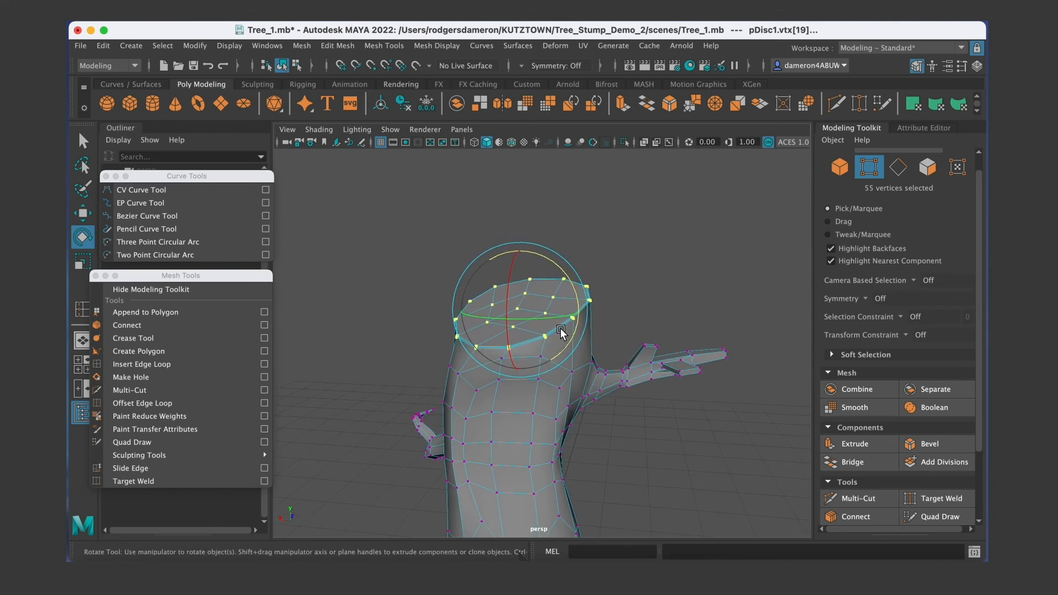
Shift the slanted top cap slightly sideways and adjust its width with small scalings along X and Z.
{"action": "key", "text": "w"}
{"action": "left_click_drag", "start_coordinate": [465, 311], "coordinate": [460, 312]}
{"action": "left_click_drag", "start_coordinate": [538, 355], "coordinate": [564, 379], "text": "alt"}
{"action": "scroll", "coordinate": [563, 379], "scroll_direction": "down", "scroll_amount": 5}
{"action": "key", "text": "r"}
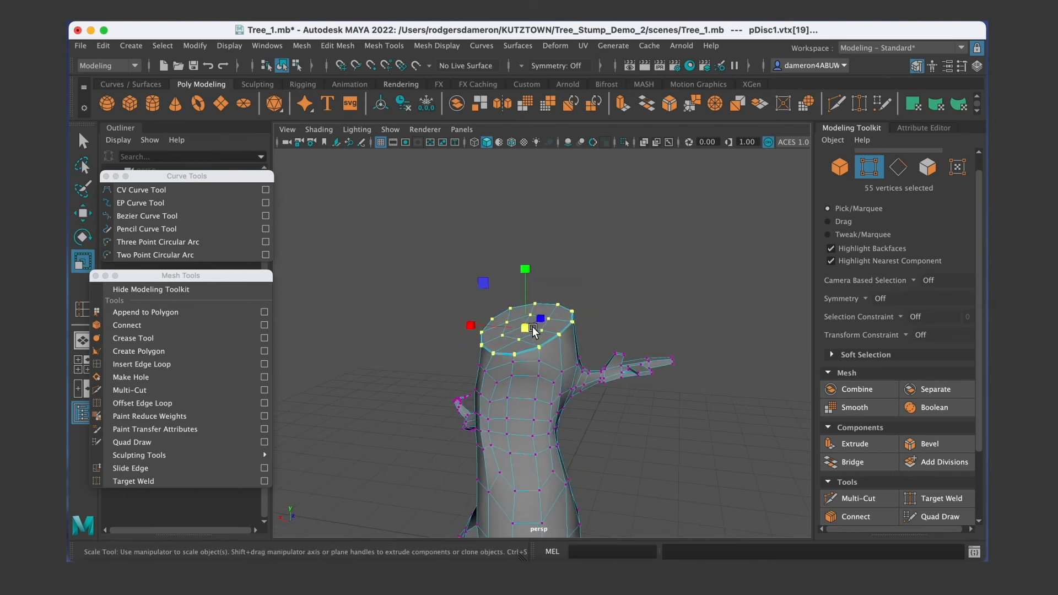
{"action": "left_click_drag", "start_coordinate": [469, 329], "coordinate": [466, 329]}
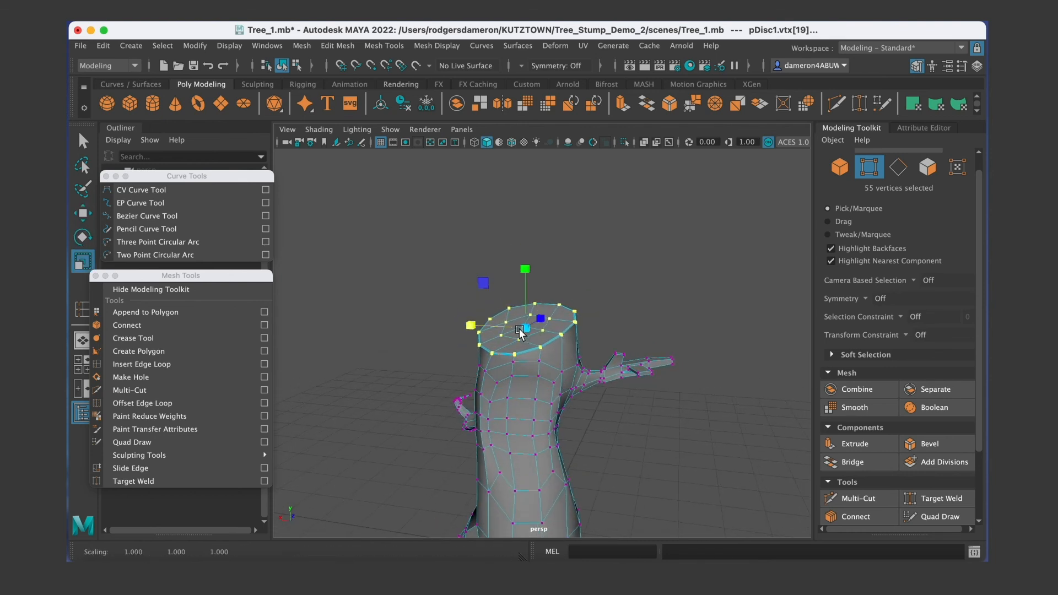
{"action": "left_click_drag", "start_coordinate": [558, 335], "coordinate": [549, 346], "text": "alt"}
{"action": "left_click_drag", "start_coordinate": [566, 292], "coordinate": [560, 297]}
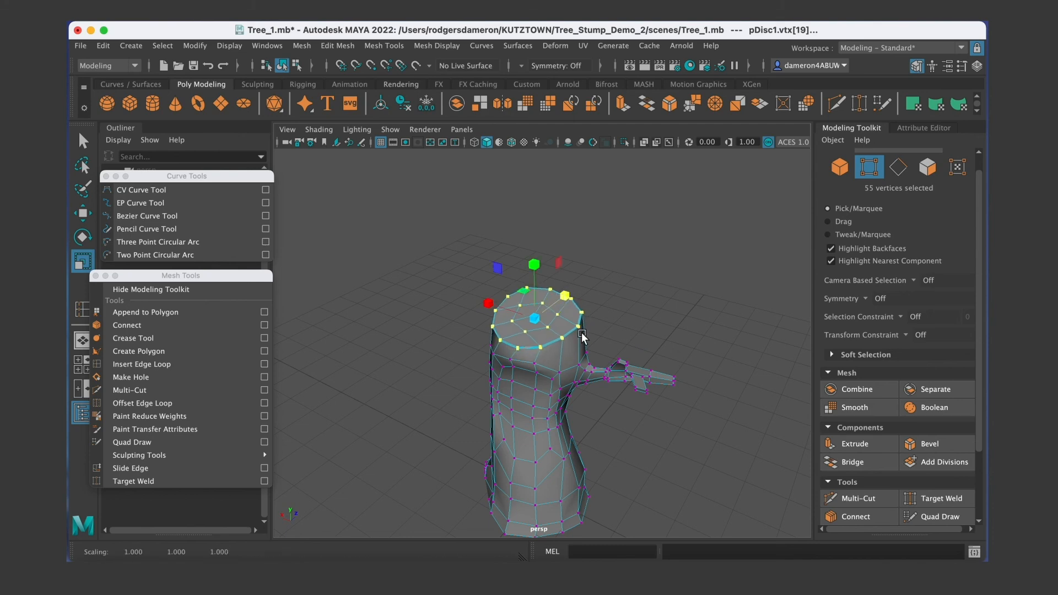
Return to object mode and inspect the trunk with and without smooth mesh preview.
{"action": "left_click_drag", "start_coordinate": [583, 338], "coordinate": [551, 389], "text": "alt"}
{"action": "key", "text": "q"}
{"action": "right_click_drag", "start_coordinate": [534, 218], "coordinate": [592, 208]}
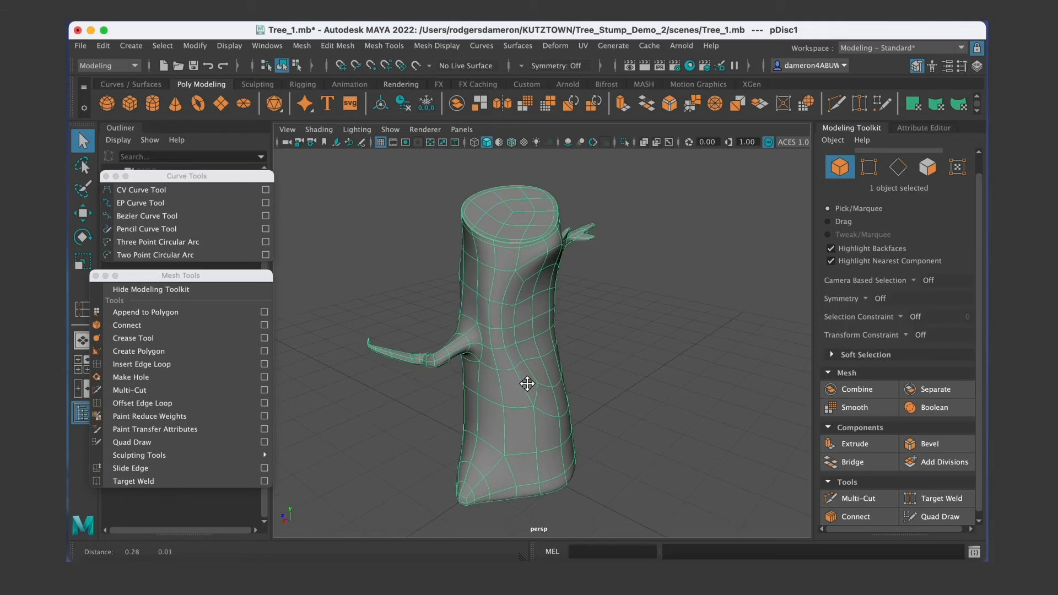
{"action": "left_click_drag", "start_coordinate": [529, 382], "coordinate": [478, 355], "text": "alt"}
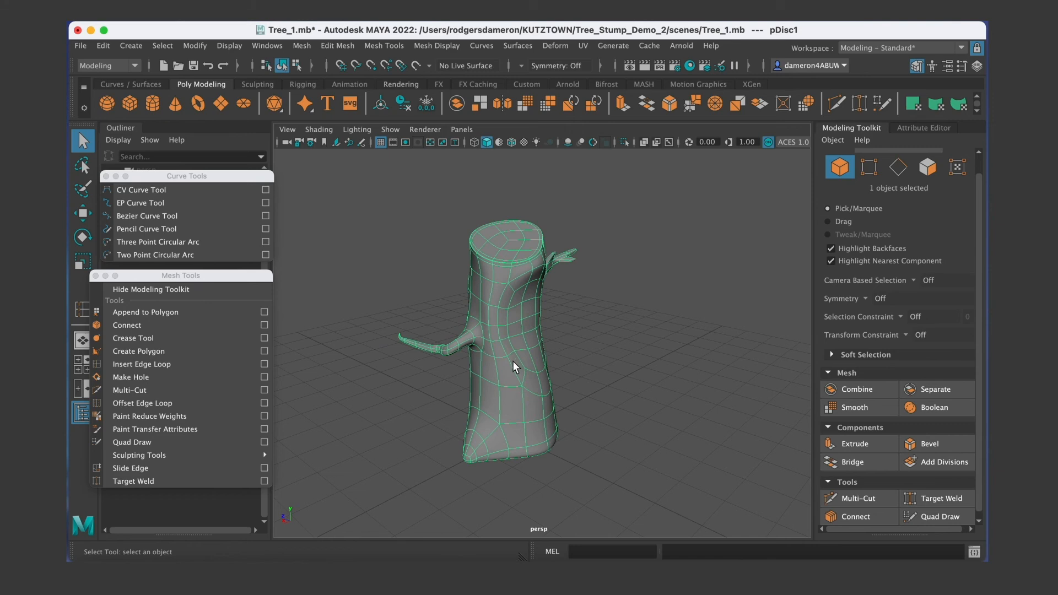
{"action": "right_click_drag", "start_coordinate": [513, 218], "coordinate": [571, 204]}
{"action": "left_click_drag", "start_coordinate": [563, 364], "coordinate": [587, 373], "text": "alt"}
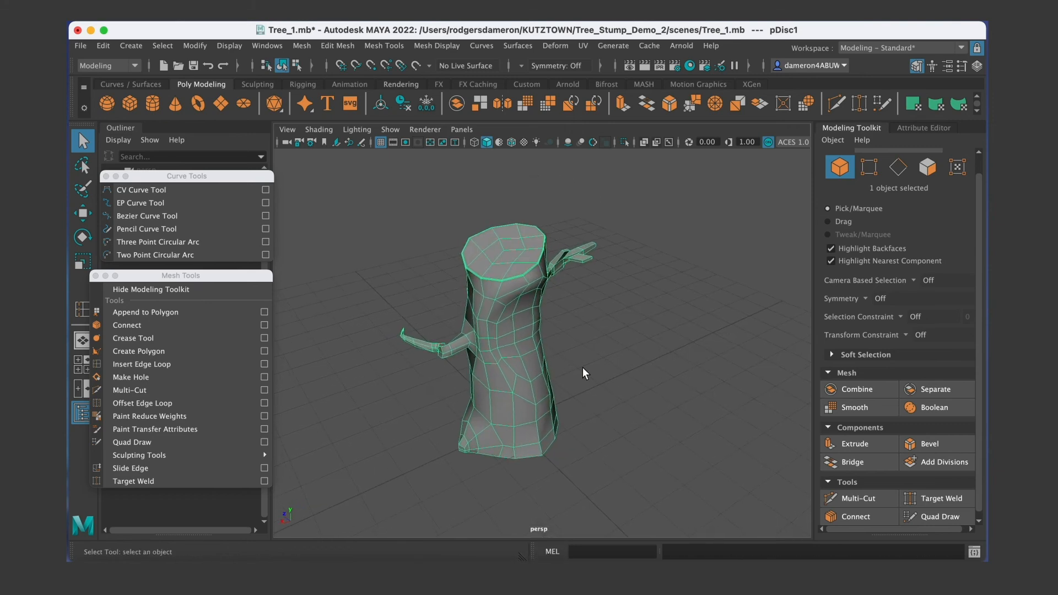
Create a polygon disc and move it onto the open ground in front of the trunk.
{"action": "left_click", "coordinate": [243, 105]}
{"action": "left_click_drag", "start_coordinate": [474, 265], "coordinate": [550, 355], "text": "alt"}
{"action": "key", "text": "w"}
{"action": "left_click_drag", "start_coordinate": [469, 326], "coordinate": [539, 398]}
{"action": "middle_click_drag", "start_coordinate": [631, 416], "coordinate": [567, 371], "text": "alt"}
{"action": "right_click_drag", "start_coordinate": [567, 370], "coordinate": [600, 388], "text": "alt"}
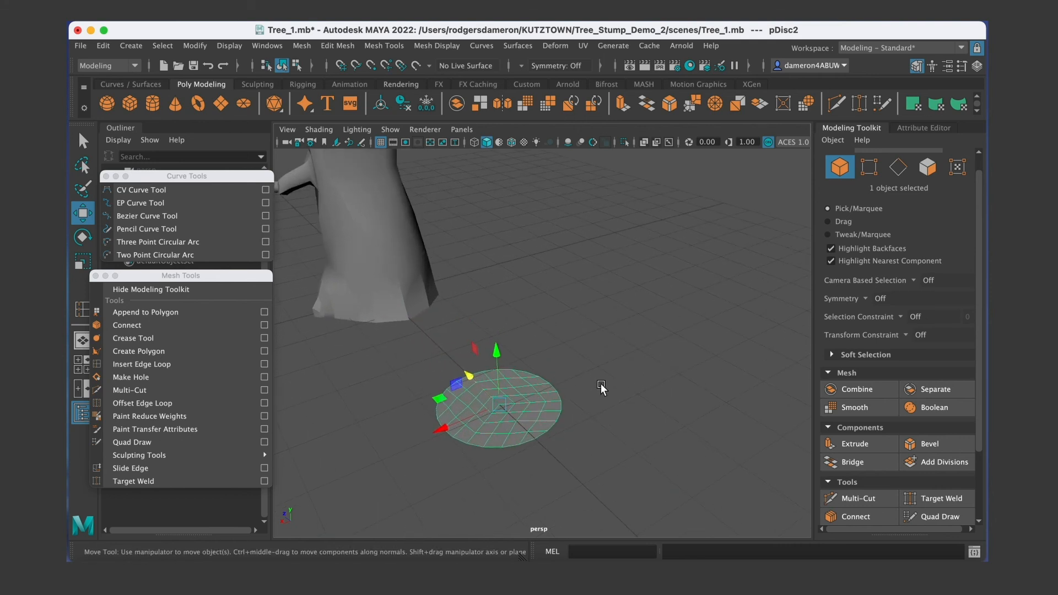
Set the new disc's subdivisions to 1 and its sides to 16.
{"action": "left_click", "coordinate": [924, 128]}
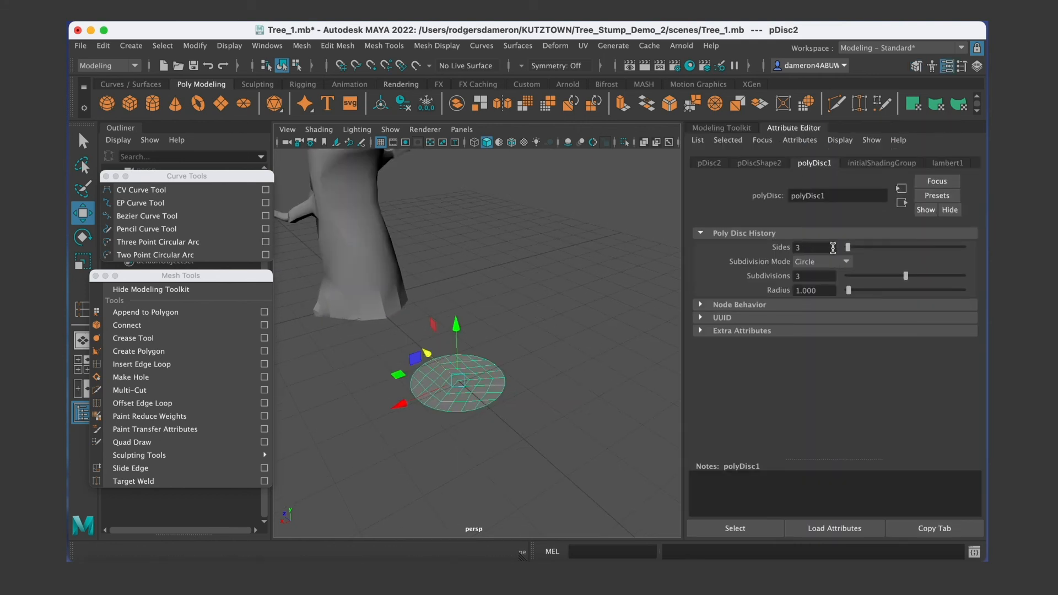
{"action": "mouse_move", "coordinate": [880, 276]}
{"action": "left_mouse_down"}
{"action": "mouse_move", "coordinate": [843, 279]}
{"action": "mouse_move", "coordinate": [866, 275]}
{"action": "left_mouse_up"}
{"action": "right_click_drag", "start_coordinate": [507, 347], "coordinate": [481, 336], "text": "alt"}
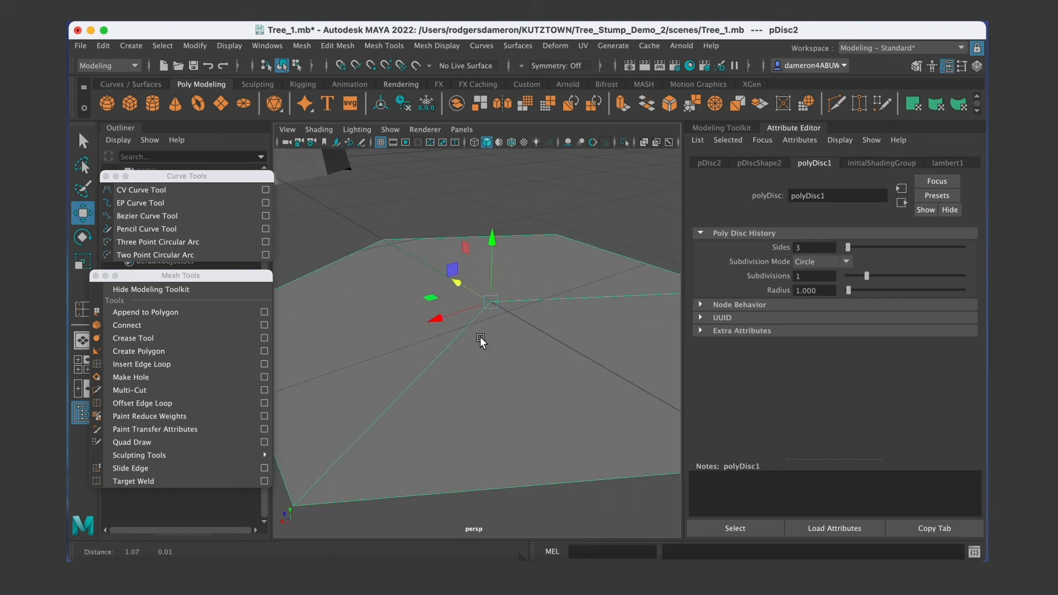
{"action": "right_click_drag", "start_coordinate": [566, 367], "coordinate": [444, 347], "text": "alt"}
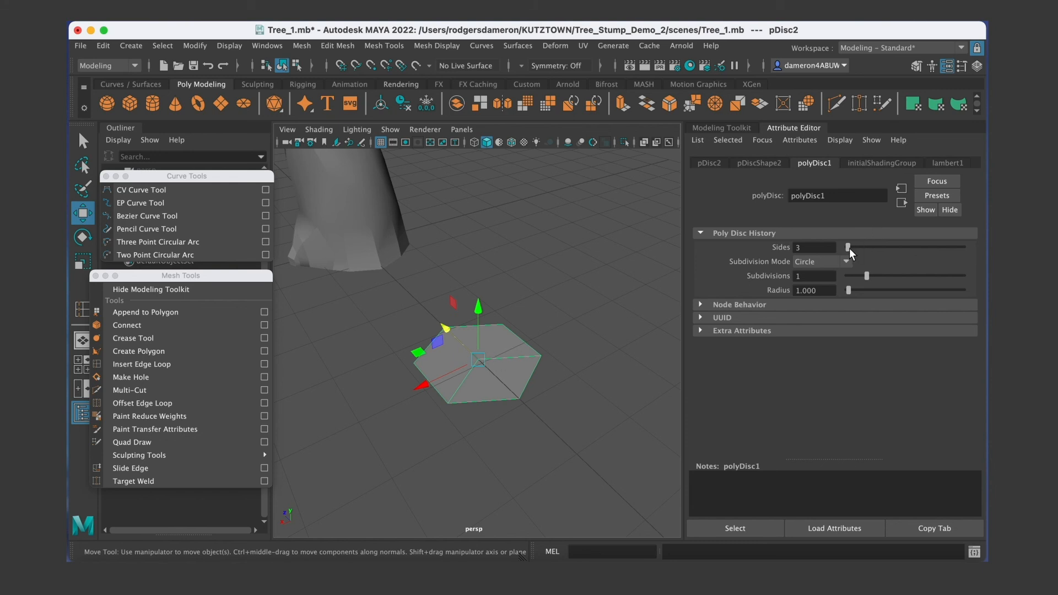
{"action": "left_click_drag", "start_coordinate": [850, 249], "coordinate": [892, 244]}
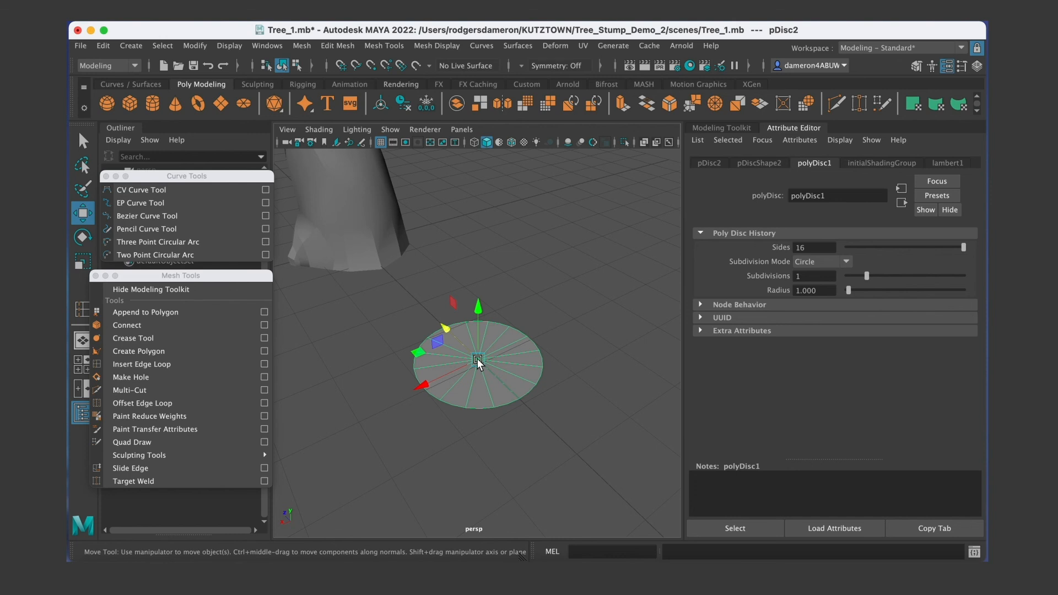
Reduce the disc's number of sides and select all of its faces in face mode.
{"action": "key", "text": "q"}
{"action": "mouse_move", "coordinate": [484, 357]}
{"action": "right_mouse_down", "text": "alt"}
{"action": "mouse_move", "coordinate": [494, 381]}
{"action": "mouse_move", "coordinate": [492, 365]}
{"action": "right_mouse_up", "text": "alt"}
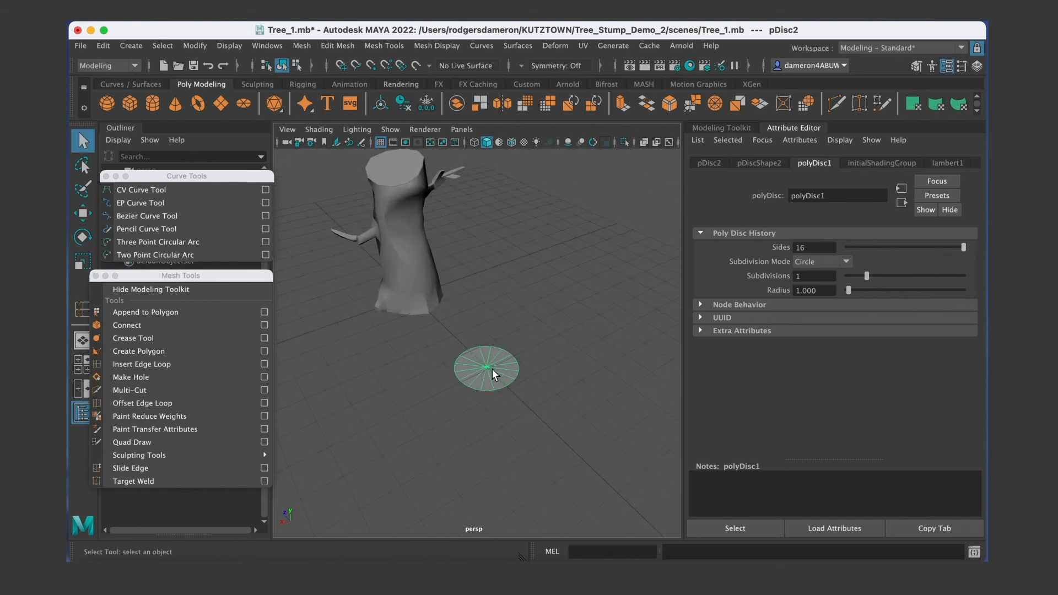
{"action": "right_click", "coordinate": [493, 372]}
{"action": "left_click_drag", "start_coordinate": [938, 246], "coordinate": [796, 252]}
{"action": "right_click_drag", "start_coordinate": [506, 369], "coordinate": [500, 257]}
{"action": "left_click_drag", "start_coordinate": [522, 383], "coordinate": [563, 401], "text": "alt"}
{"action": "key", "text": "w"}
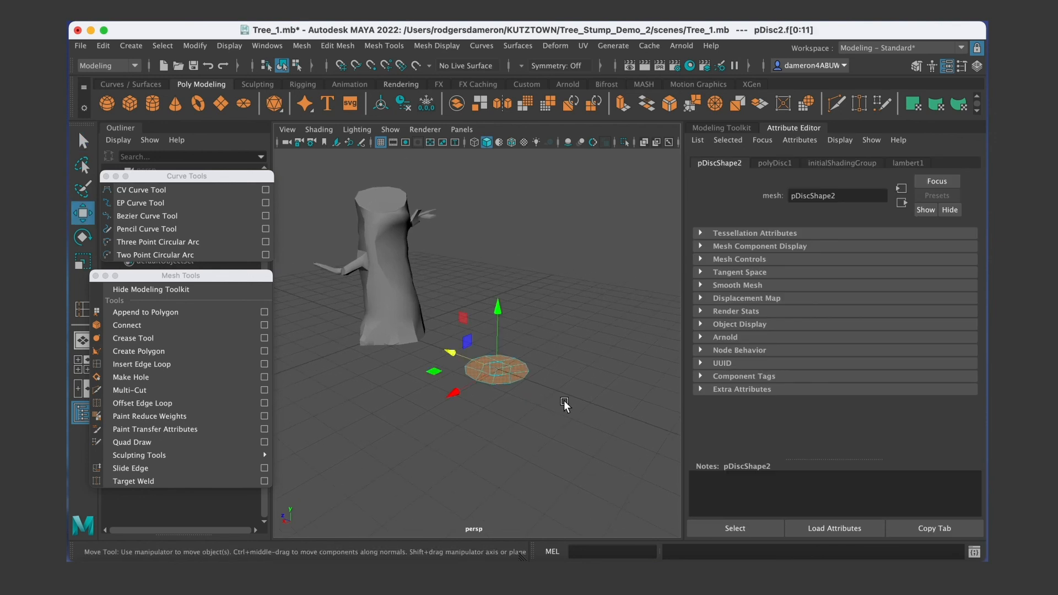
Extrude the disc's faces upward into a tall cylinder beside the trunk.
{"action": "left_click", "coordinate": [722, 128]}
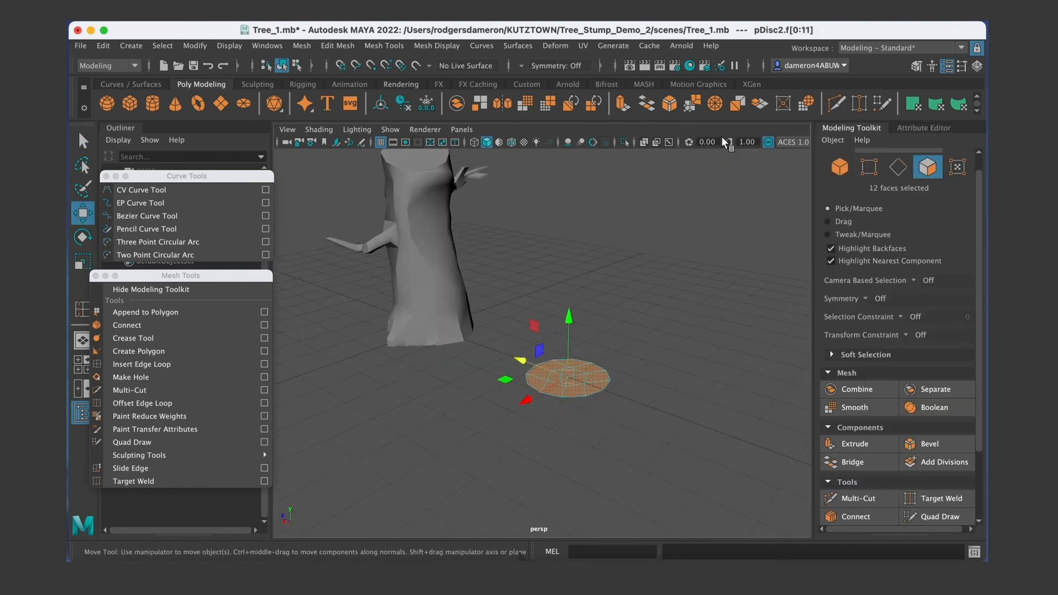
{"action": "left_click", "coordinate": [855, 444]}
{"action": "left_click_drag", "start_coordinate": [591, 328], "coordinate": [595, 184]}
{"action": "middle_click_drag", "start_coordinate": [527, 309], "coordinate": [456, 380], "text": "alt"}
{"action": "scroll", "coordinate": [450, 375], "scroll_direction": "down", "scroll_amount": 3}
{"action": "left_click_drag", "start_coordinate": [428, 350], "coordinate": [511, 402], "text": "alt"}
Examine the root faces at the trunk's base and compare them with the extruded cylinder.
{"action": "key", "text": "q"}
{"action": "left_click", "coordinate": [431, 410]}
{"action": "middle_click_drag", "start_coordinate": [445, 409], "coordinate": [549, 304], "text": "alt"}
{"action": "scroll", "coordinate": [492, 390], "scroll_direction": "up", "scroll_amount": 5}
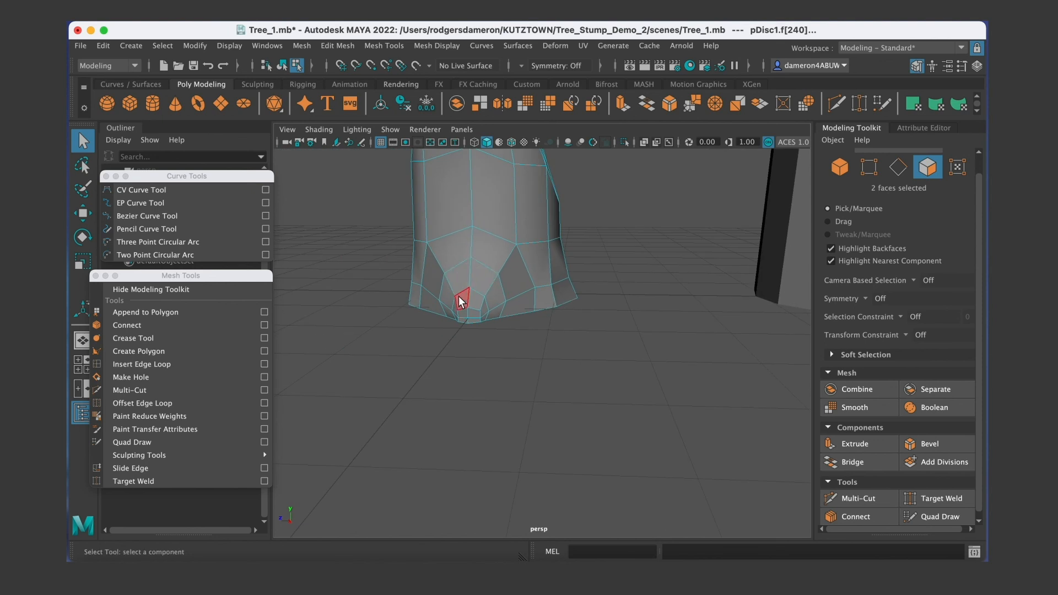
{"action": "middle_click_drag", "start_coordinate": [633, 307], "coordinate": [278, 319], "text": "alt"}
{"action": "scroll", "coordinate": [279, 319], "scroll_direction": "down", "scroll_amount": 5}
{"action": "middle_click_drag", "start_coordinate": [436, 286], "coordinate": [543, 336], "text": "alt"}
{"action": "left_click", "coordinate": [552, 359]}
{"action": "left_click_drag", "start_coordinate": [550, 379], "coordinate": [540, 381], "text": "alt"}
{"action": "middle_click_drag", "start_coordinate": [541, 380], "coordinate": [566, 357], "text": "alt"}
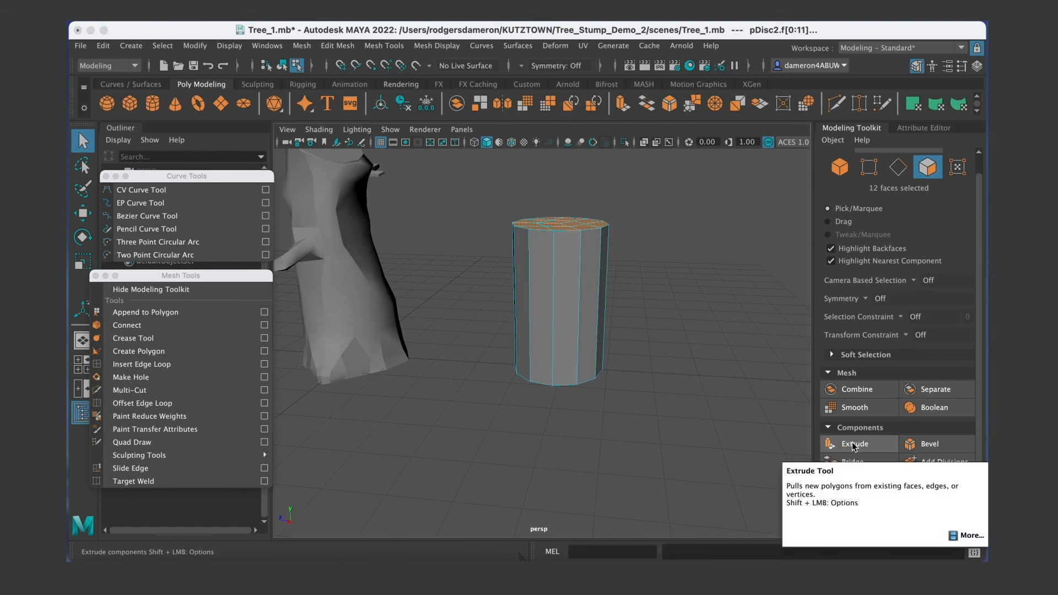
Examine the slanted cut at the top of the trunk up close.
{"action": "middle_click_drag", "start_coordinate": [414, 306], "coordinate": [469, 344], "text": "alt"}
{"action": "left_click", "coordinate": [389, 190]}
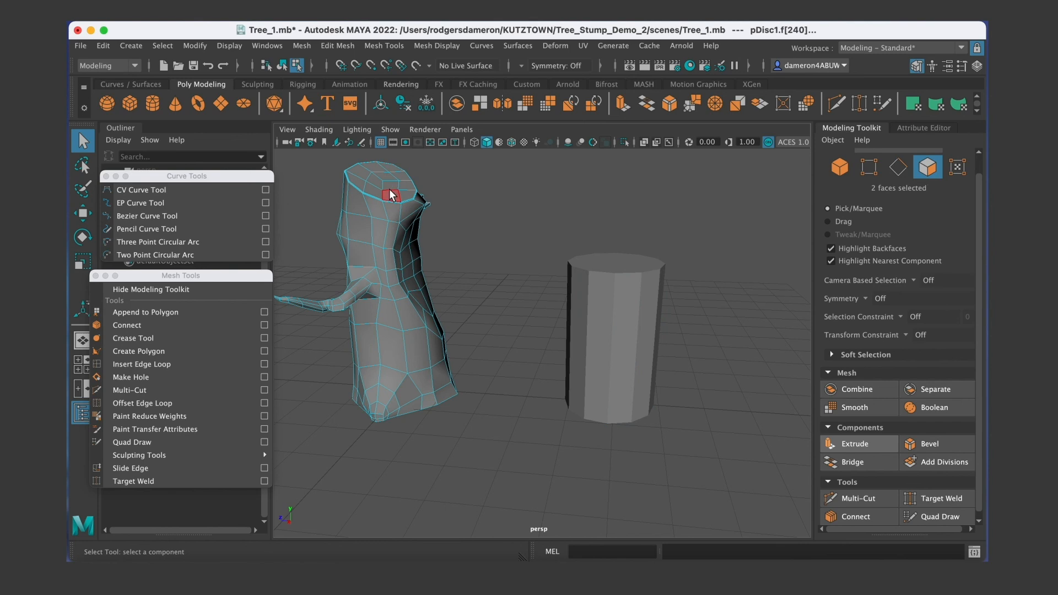
{"action": "key", "text": "f"}
{"action": "middle_click_drag", "start_coordinate": [519, 222], "coordinate": [536, 282], "text": "alt"}
{"action": "left_click_drag", "start_coordinate": [536, 281], "coordinate": [468, 267], "text": "alt"}
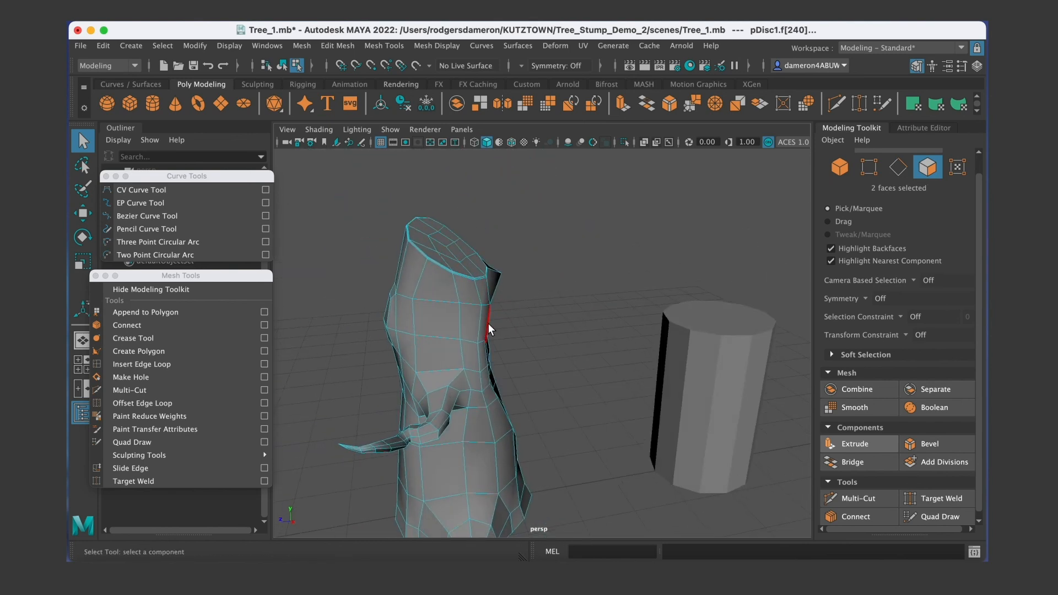
{"action": "left_click_drag", "start_coordinate": [498, 330], "coordinate": [480, 314], "text": "alt"}
{"action": "right_click_drag", "start_coordinate": [442, 259], "coordinate": [520, 357], "text": "alt"}
Turn on smooth mesh preview for the trunk and return to object mode with nothing selected.
{"action": "key", "text": "3"}
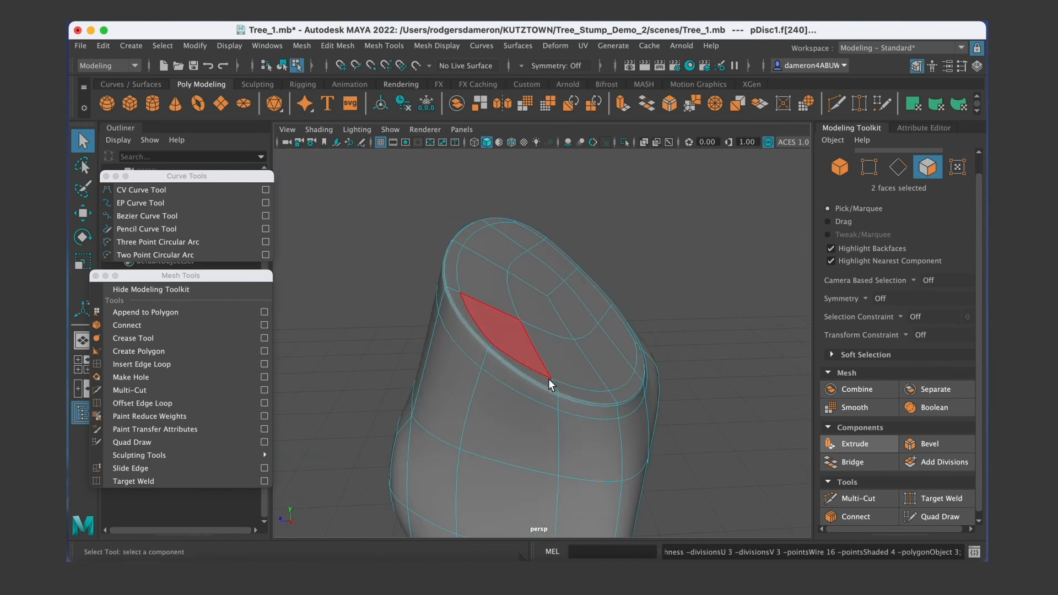
{"action": "left_click", "coordinate": [686, 270]}
{"action": "left_click_drag", "start_coordinate": [657, 345], "coordinate": [659, 340], "text": "alt"}
{"action": "right_click_drag", "start_coordinate": [597, 290], "coordinate": [661, 199]}
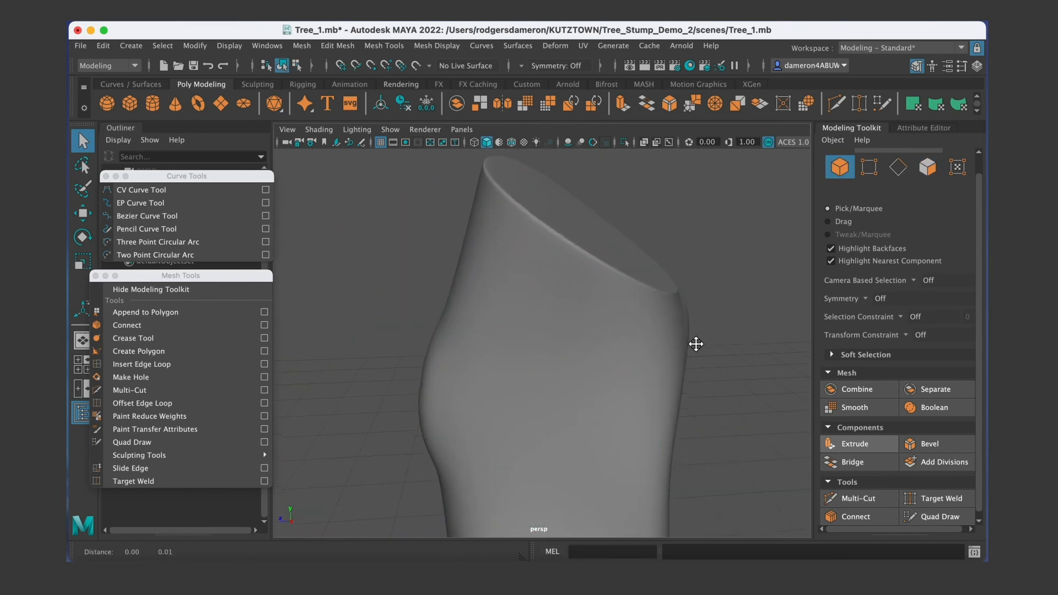
Compare the smoothed trunk with the faceted cylinder and select the trunk.
{"action": "right_click_drag", "start_coordinate": [697, 337], "coordinate": [627, 333], "text": "alt"}
{"action": "left_click_drag", "start_coordinate": [549, 323], "coordinate": [510, 328], "text": "alt"}
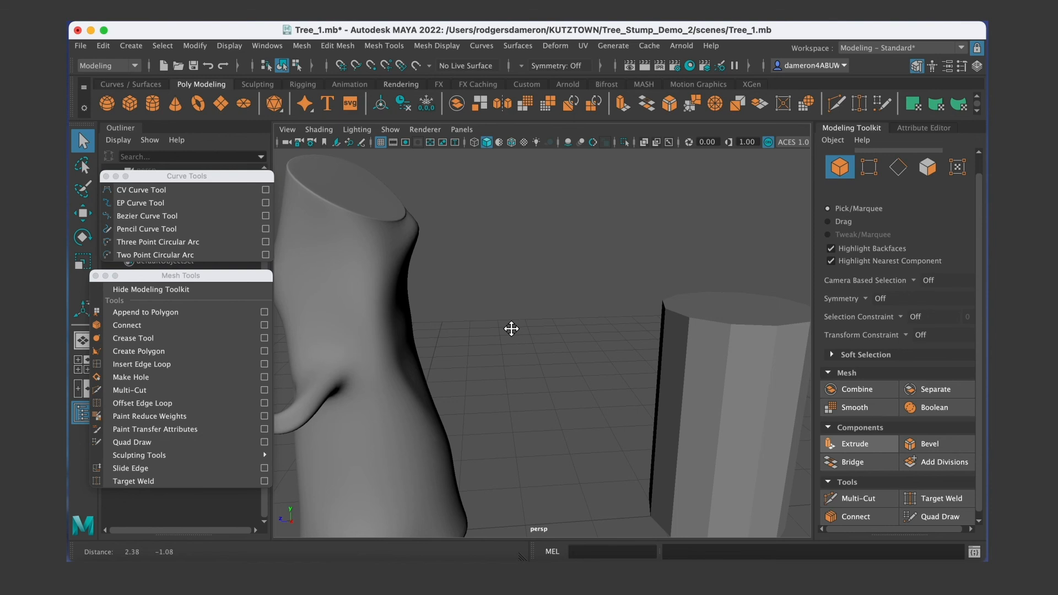
{"action": "right_click_drag", "start_coordinate": [510, 328], "coordinate": [440, 317], "text": "alt"}
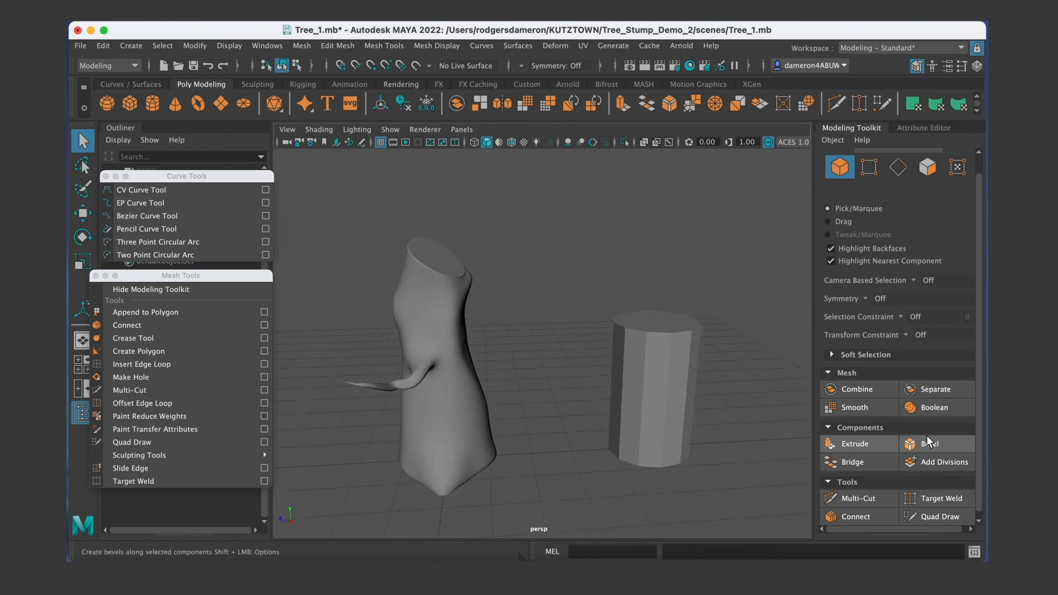
{"action": "middle_click_drag", "start_coordinate": [529, 378], "coordinate": [589, 385], "text": "alt"}
{"action": "left_click_drag", "start_coordinate": [589, 385], "coordinate": [491, 385], "text": "alt"}
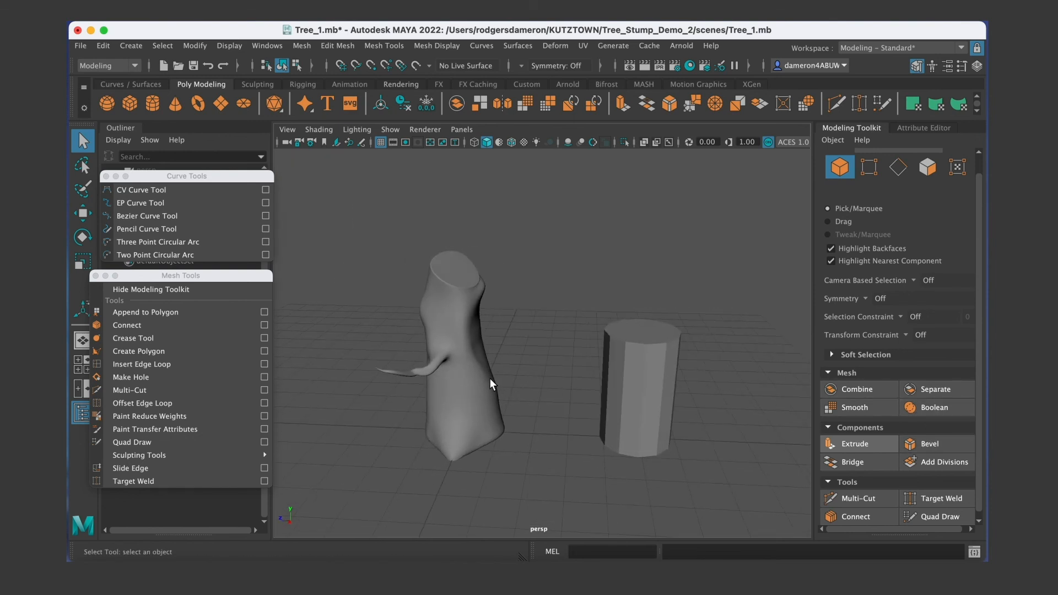
{"action": "left_click", "coordinate": [476, 382]}
{"action": "middle_click_drag", "start_coordinate": [479, 390], "coordinate": [564, 402], "text": "alt"}
{"action": "right_click_drag", "start_coordinate": [564, 402], "coordinate": [511, 355], "text": "alt"}
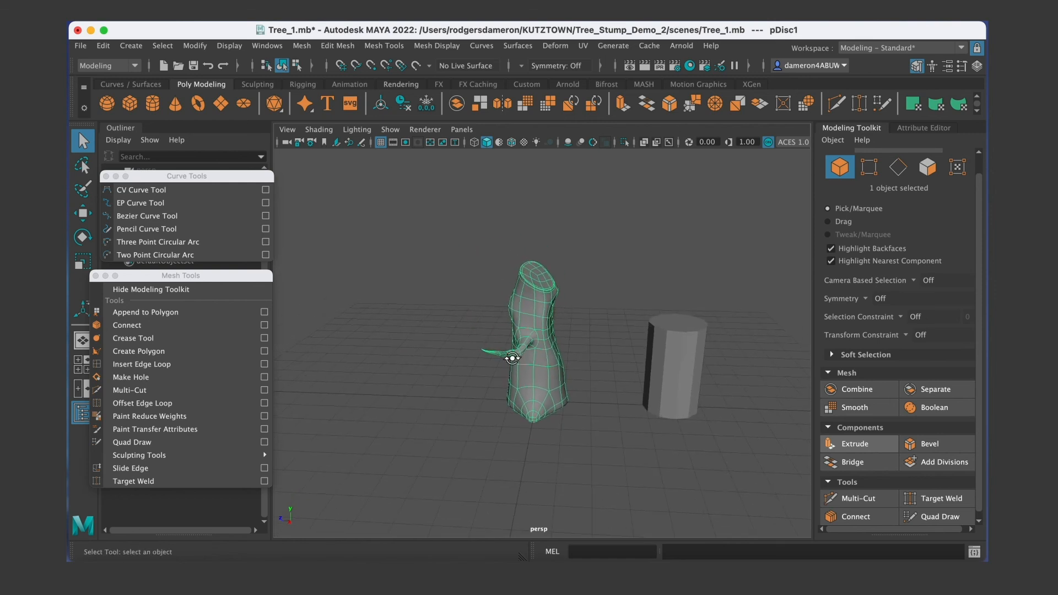
Examine the smoothed trunk and its branches from several angles.
{"action": "left_click_drag", "start_coordinate": [512, 355], "coordinate": [481, 361], "text": "alt"}
{"action": "middle_click_drag", "start_coordinate": [482, 361], "coordinate": [539, 356], "text": "alt"}
{"action": "left_click_drag", "start_coordinate": [539, 356], "coordinate": [527, 342], "text": "alt"}
{"action": "right_click_drag", "start_coordinate": [521, 348], "coordinate": [654, 309], "text": "alt"}
{"action": "left_click_drag", "start_coordinate": [654, 309], "coordinate": [631, 329], "text": "alt"}
{"action": "left_click_drag", "start_coordinate": [563, 326], "coordinate": [567, 270], "text": "alt"}
{"action": "right_click_drag", "start_coordinate": [567, 269], "coordinate": [553, 279], "text": "alt"}
{"action": "right_click_drag", "start_coordinate": [474, 348], "coordinate": [493, 285], "text": "alt"}
{"action": "left_click_drag", "start_coordinate": [492, 285], "coordinate": [530, 298], "text": "alt"}
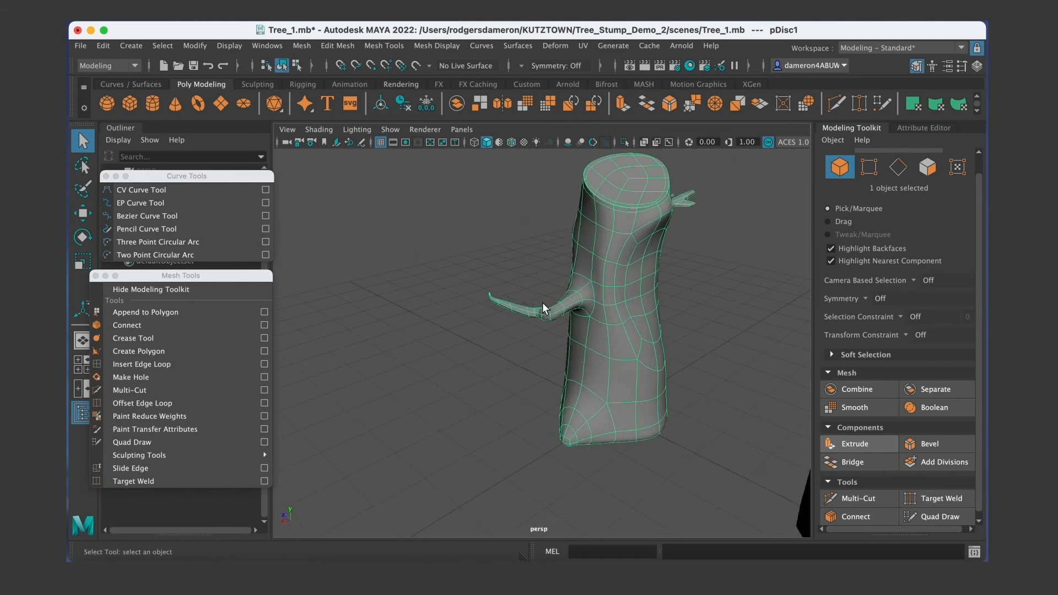
{"action": "left_click_drag", "start_coordinate": [594, 300], "coordinate": [520, 332], "text": "alt"}
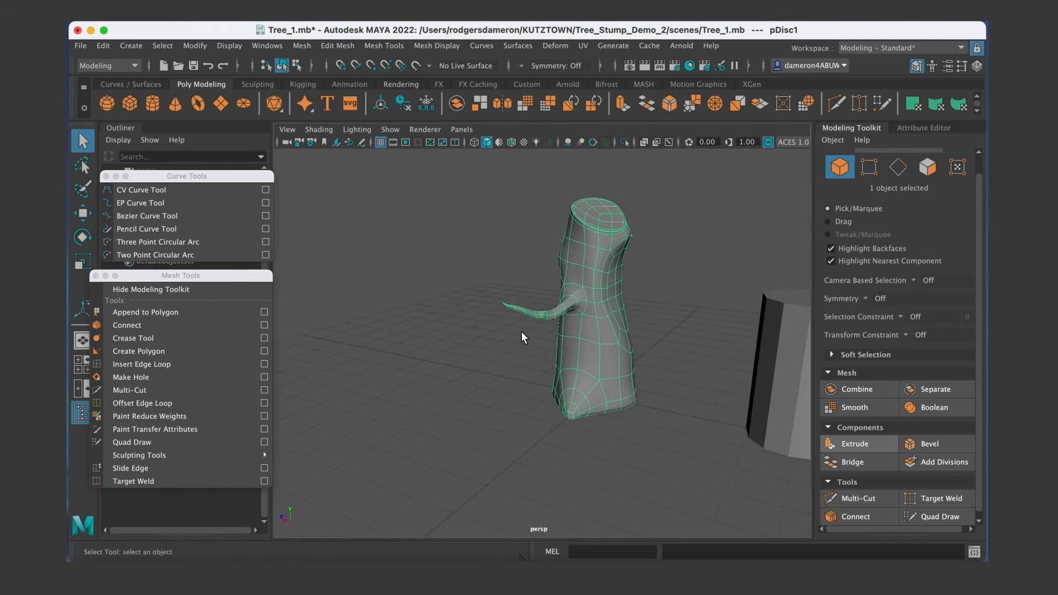
{"action": "middle_click_drag", "start_coordinate": [520, 332], "coordinate": [564, 340], "text": "alt"}
{"action": "left_click_drag", "start_coordinate": [620, 316], "coordinate": [586, 311], "text": "alt"}
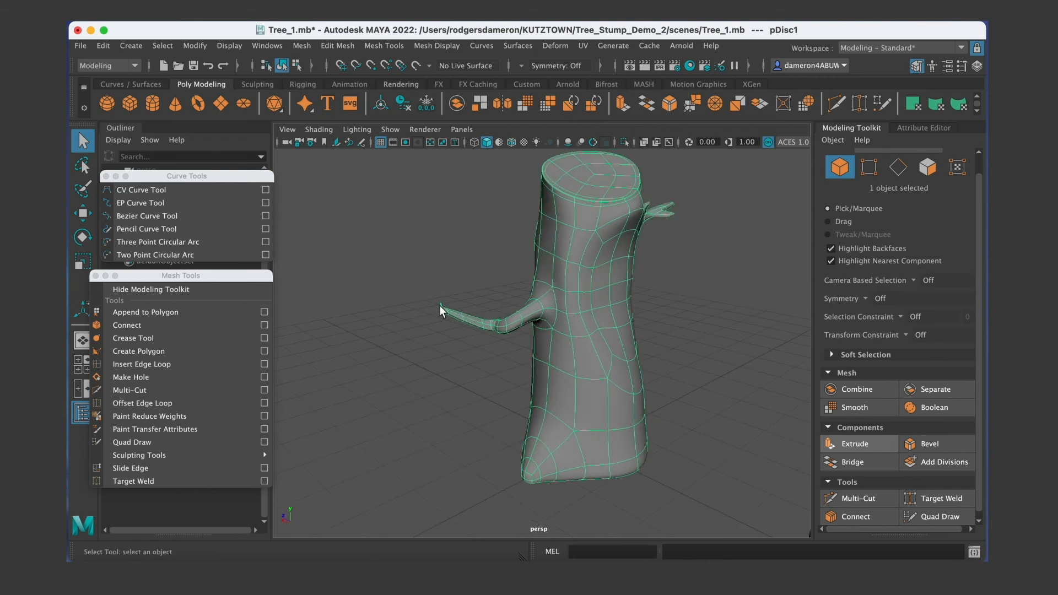
{"action": "left_click_drag", "start_coordinate": [576, 301], "coordinate": [562, 374], "text": "alt"}
{"action": "middle_click_drag", "start_coordinate": [562, 373], "coordinate": [533, 327], "text": "alt"}
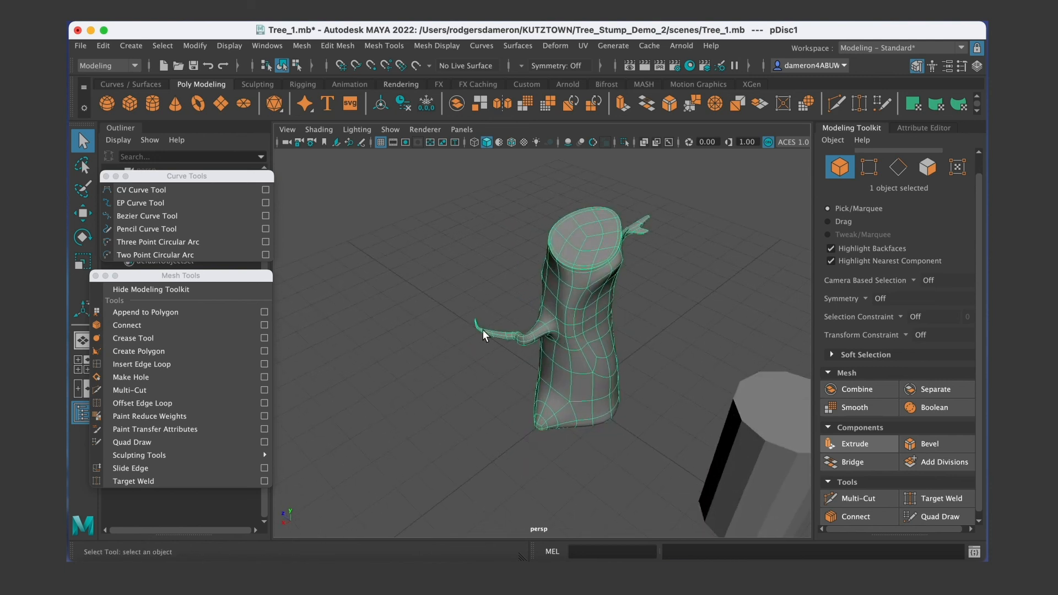
Extrude one face on the upper side of the thin lower branch outward by about 0.5 to form a side twig.
{"action": "right_click_drag", "start_coordinate": [510, 343], "coordinate": [590, 330], "text": "alt"}
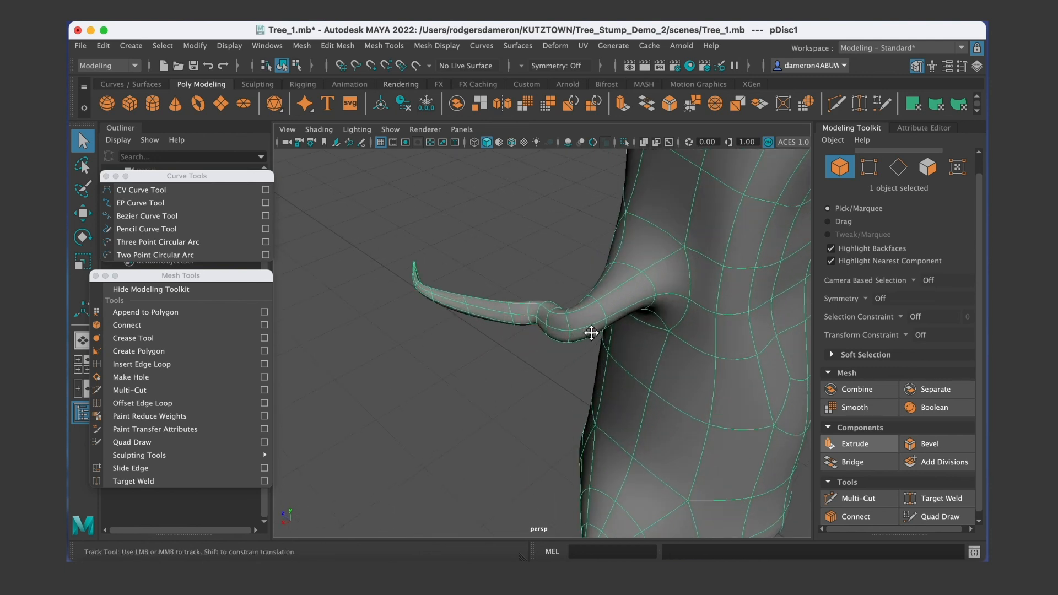
{"action": "right_click", "coordinate": [469, 312]}
{"action": "left_click", "coordinate": [478, 254]}
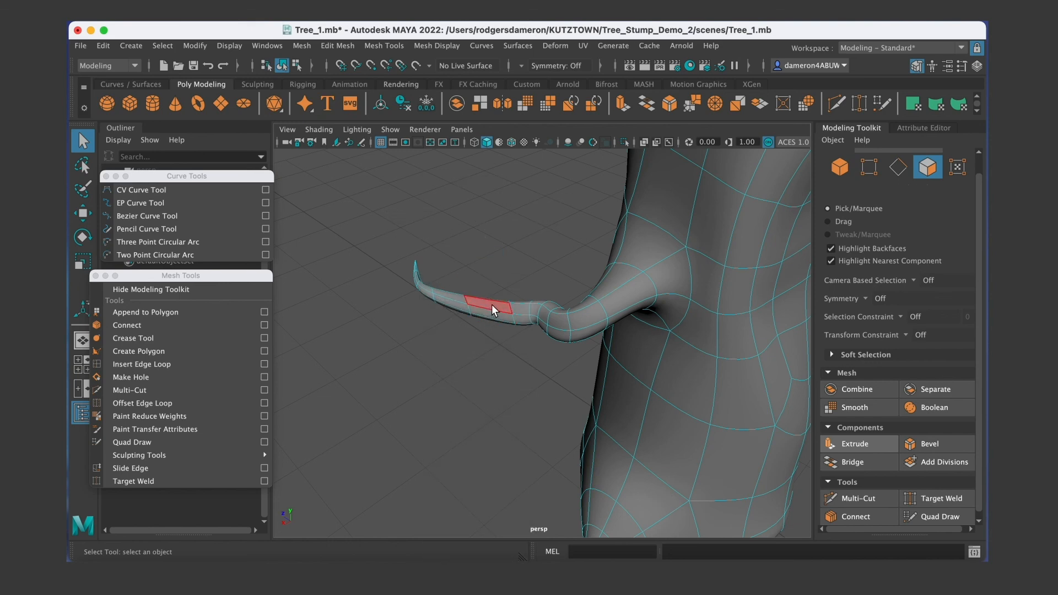
{"action": "left_click", "coordinate": [492, 304]}
{"action": "middle_click_drag", "start_coordinate": [491, 304], "coordinate": [507, 342], "text": "alt"}
{"action": "left_click_drag", "start_coordinate": [507, 342], "coordinate": [468, 312], "text": "alt"}
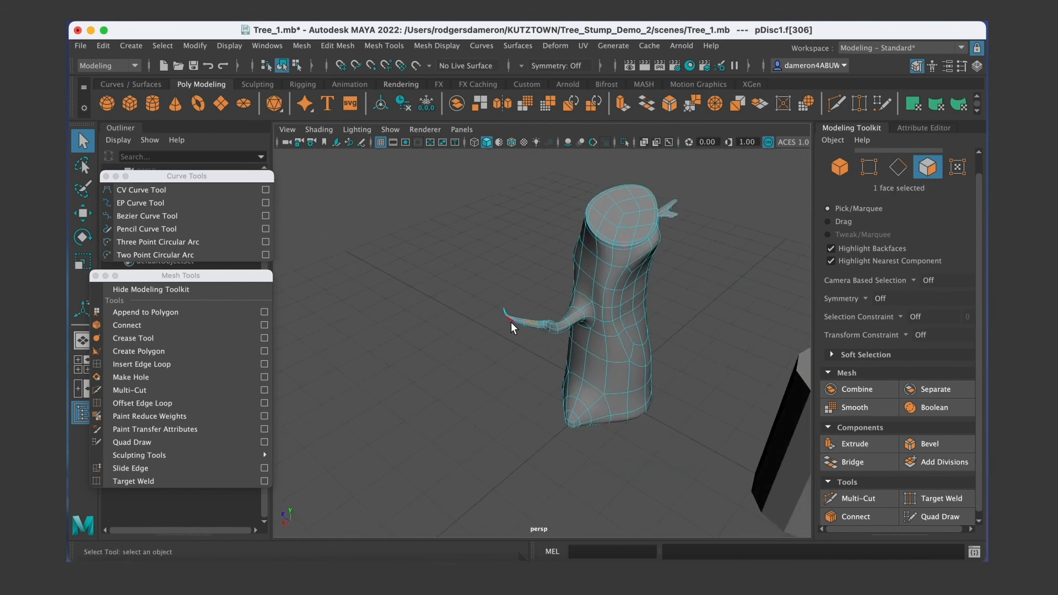
{"action": "left_click", "coordinate": [852, 444]}
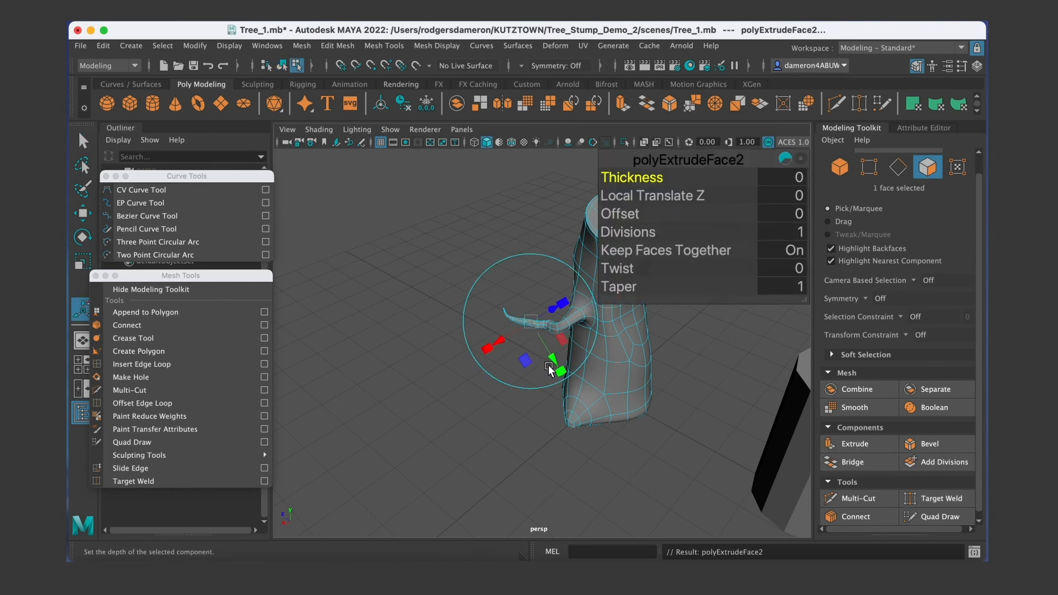
{"action": "left_click_drag", "start_coordinate": [548, 366], "coordinate": [530, 344], "text": "alt"}
{"action": "middle_click_drag", "start_coordinate": [510, 237], "coordinate": [517, 276], "text": "alt"}
{"action": "left_click_drag", "start_coordinate": [508, 245], "coordinate": [513, 228]}
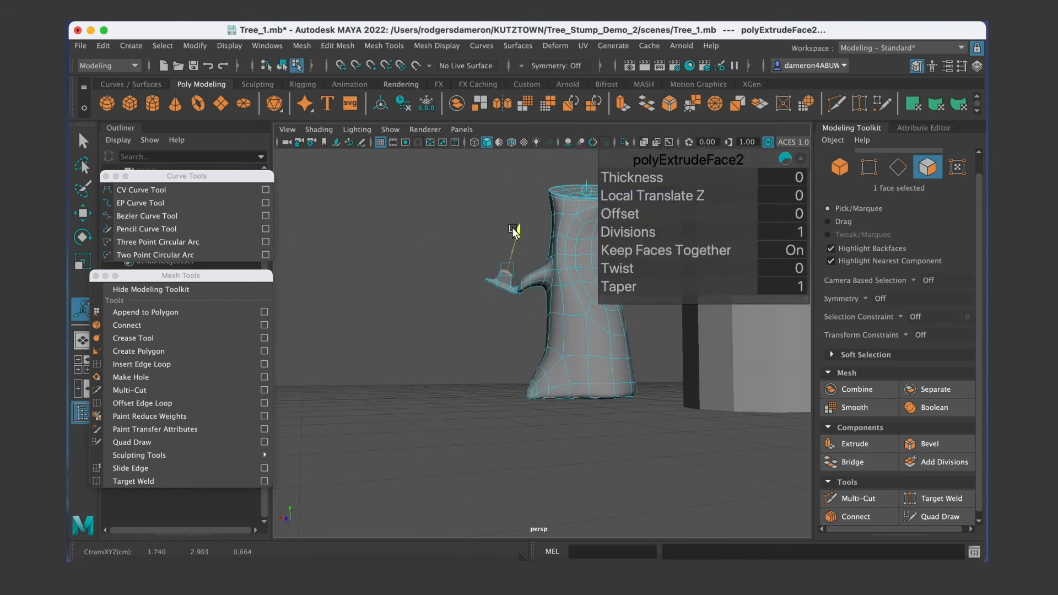
{"action": "mouse_move", "coordinate": [510, 278]}
{"action": "left_mouse_down", "text": "alt"}
{"action": "mouse_move", "coordinate": [521, 292]}
{"action": "mouse_move", "coordinate": [478, 290]}
{"action": "mouse_move", "coordinate": [502, 292]}
{"action": "left_mouse_up", "text": "alt"}
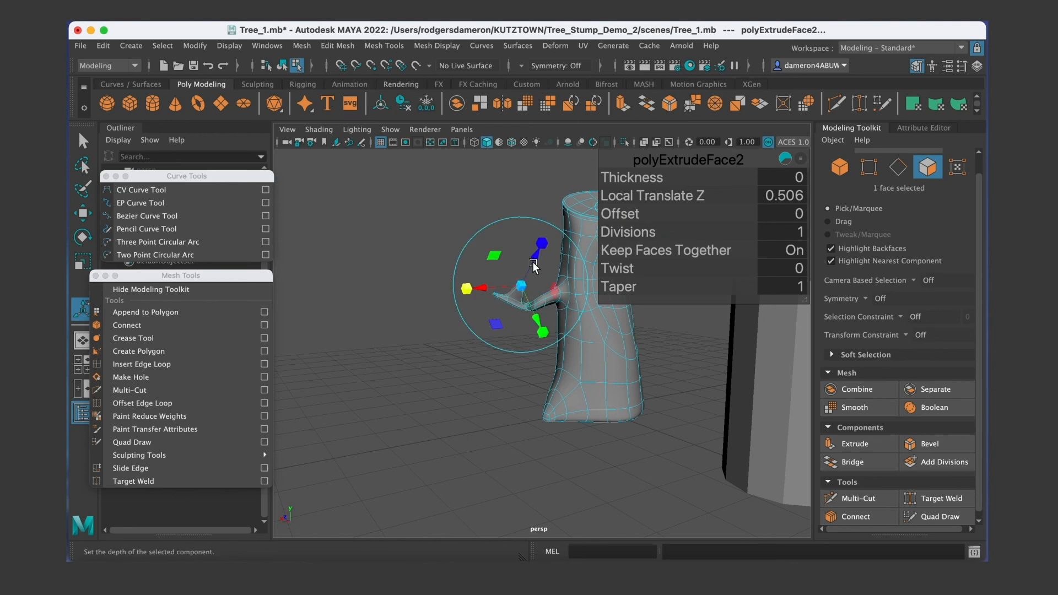
Adjust the extruded twig to a Local Translate Z of about 0.153 and return to object mode.
{"action": "left_click_drag", "start_coordinate": [534, 259], "coordinate": [552, 327]}
{"action": "left_click", "coordinate": [541, 342]}
{"action": "scroll", "coordinate": [496, 353], "scroll_direction": "down", "scroll_amount": 5}
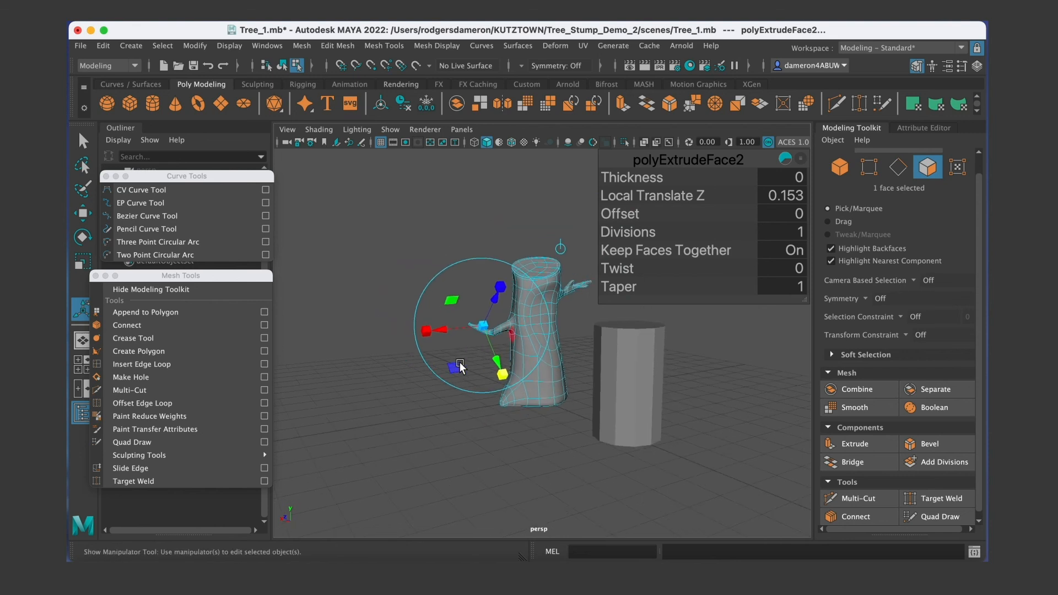
{"action": "key", "text": "q"}
{"action": "left_click_drag", "start_coordinate": [482, 362], "coordinate": [467, 348], "text": "alt"}
{"action": "right_click_drag", "start_coordinate": [477, 218], "coordinate": [538, 199]}
{"action": "scroll", "coordinate": [469, 310], "scroll_direction": "down", "scroll_amount": 3}
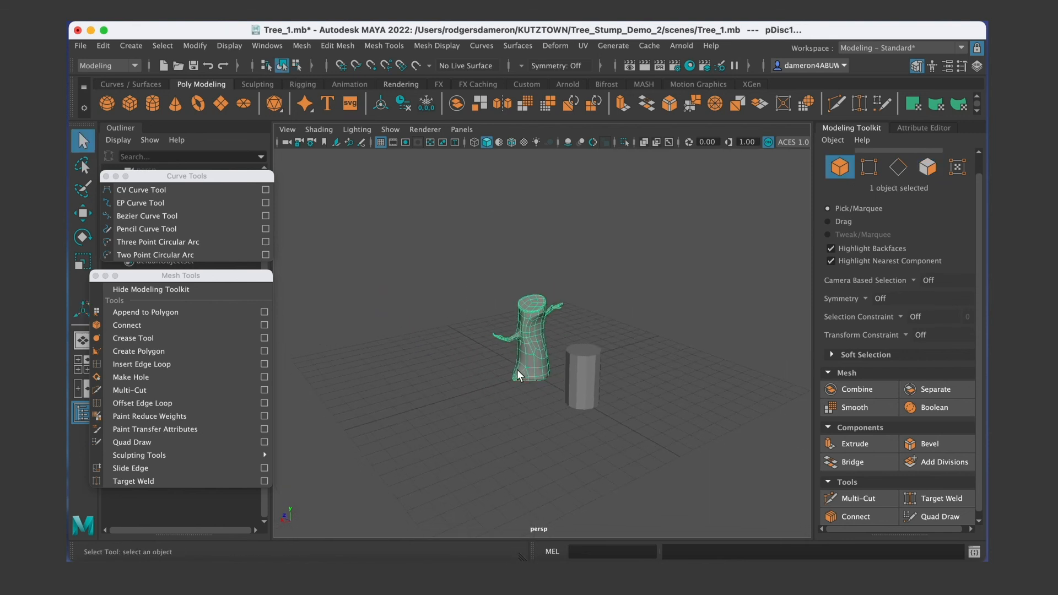
{"action": "scroll", "coordinate": [507, 375], "scroll_direction": "up", "scroll_amount": 6}
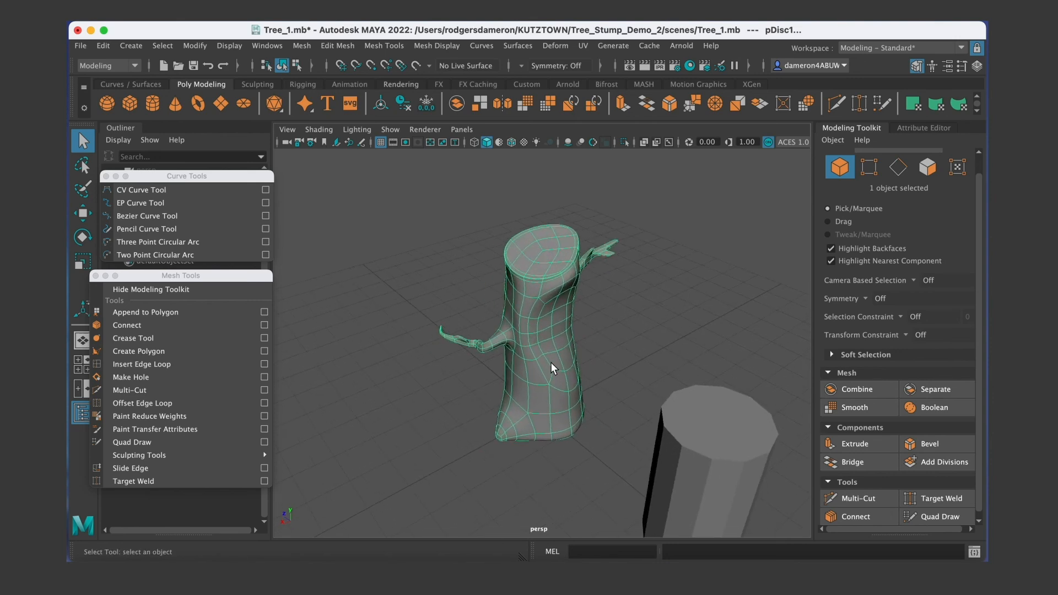
{"action": "scroll", "coordinate": [578, 419], "scroll_direction": "down", "scroll_amount": 5}
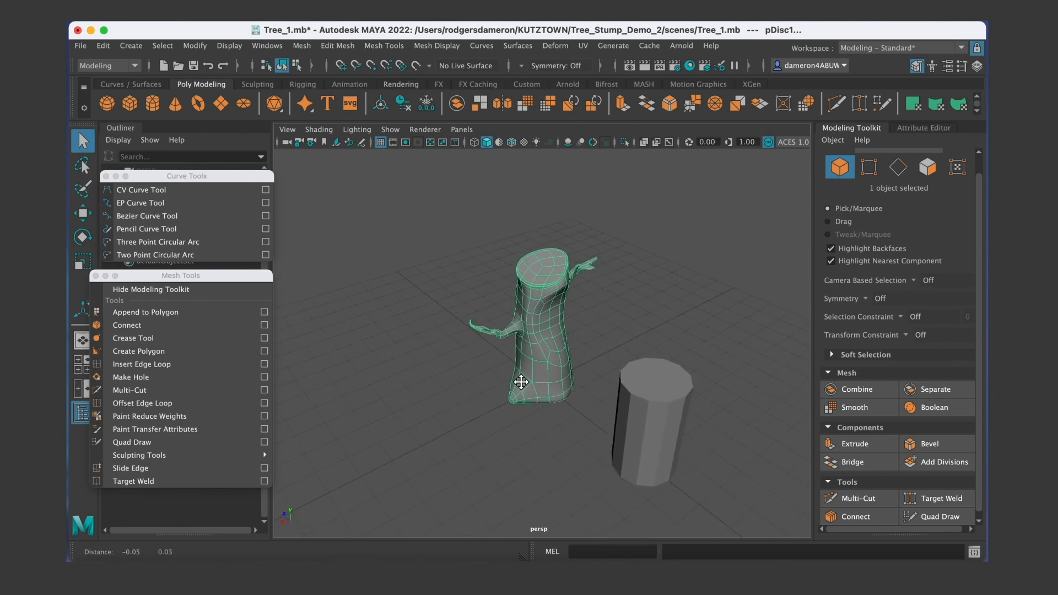
Draw a wavy Bezier curve beside the tree in the top view and deselect it.
{"action": "key", "text": "space"}
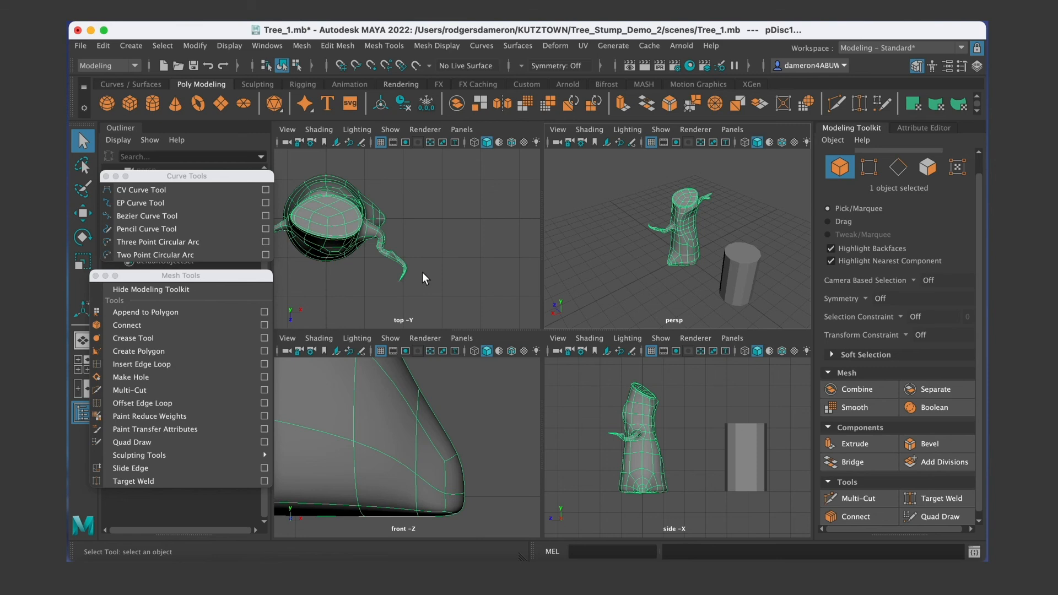
{"action": "key", "text": "space"}
{"action": "scroll", "coordinate": [532, 329], "scroll_direction": "up", "scroll_amount": 3}
{"action": "scroll", "coordinate": [432, 310], "scroll_direction": "down", "scroll_amount": 8}
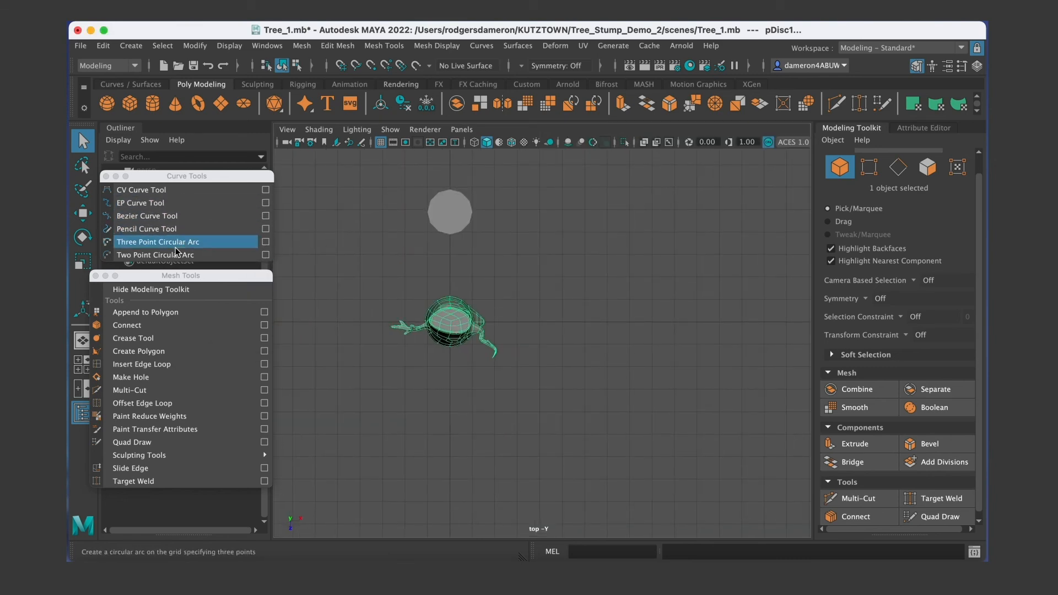
{"action": "left_click", "coordinate": [157, 215]}
{"action": "left_click", "coordinate": [545, 289]}
{"action": "left_click_drag", "start_coordinate": [598, 267], "coordinate": [613, 268]}
{"action": "left_click", "coordinate": [698, 276]}
{"action": "left_click", "coordinate": [752, 259]}
{"action": "key", "text": "Return"}
{"action": "left_click", "coordinate": [570, 382]}
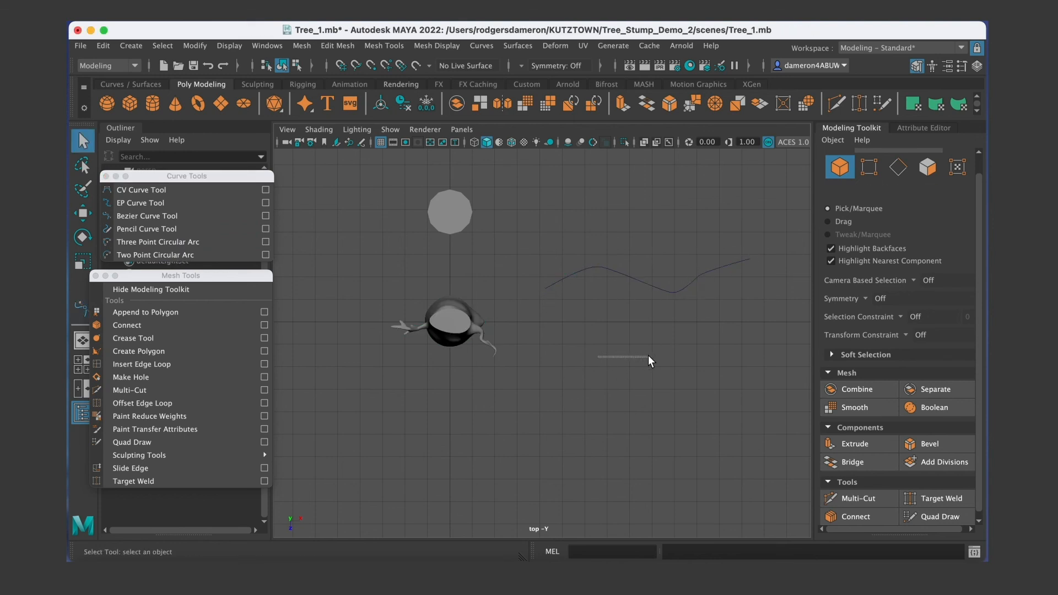
{"action": "left_click_drag", "start_coordinate": [648, 357], "coordinate": [647, 356]}
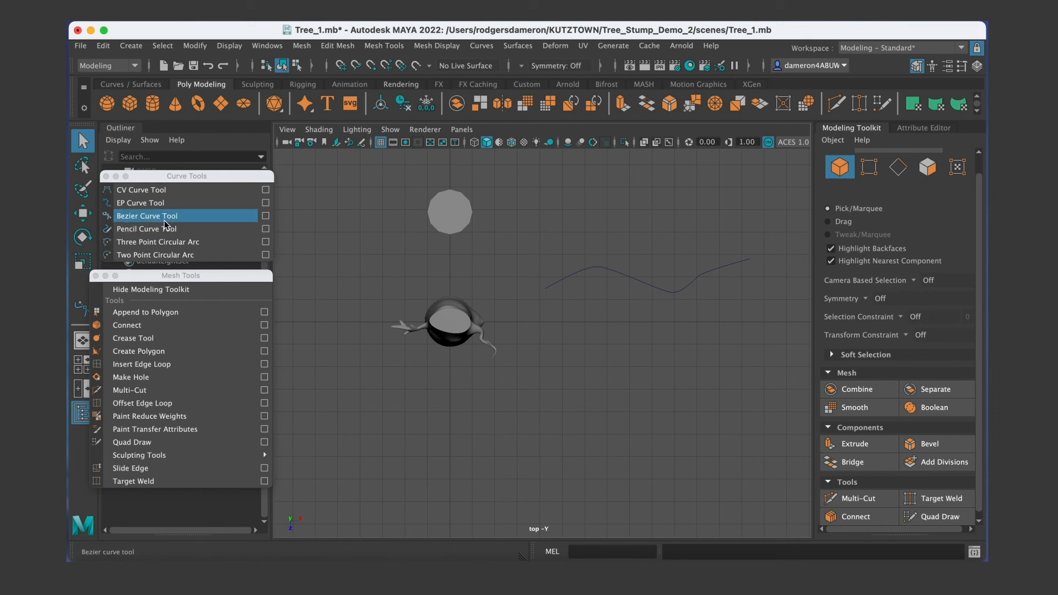
Draw a second wavy Bezier curve with four points below the first one and deselect it.
{"action": "left_click", "coordinate": [163, 216]}
{"action": "left_click", "coordinate": [546, 374]}
{"action": "left_click", "coordinate": [599, 348]}
{"action": "left_click", "coordinate": [703, 375]}
{"action": "left_click", "coordinate": [749, 354]}
{"action": "key", "text": "q"}
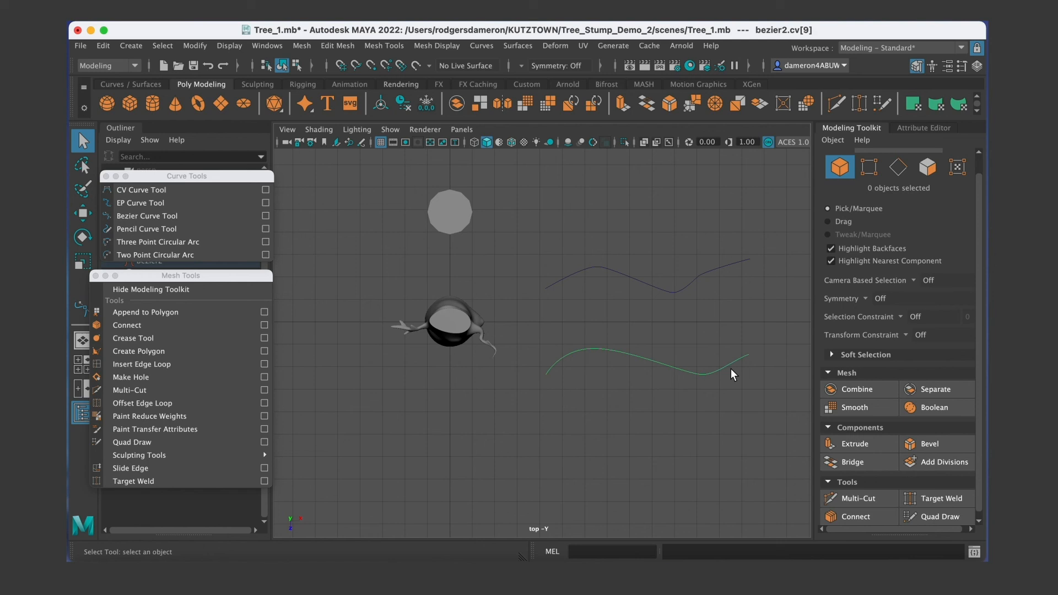
{"action": "left_click", "coordinate": [527, 440]}
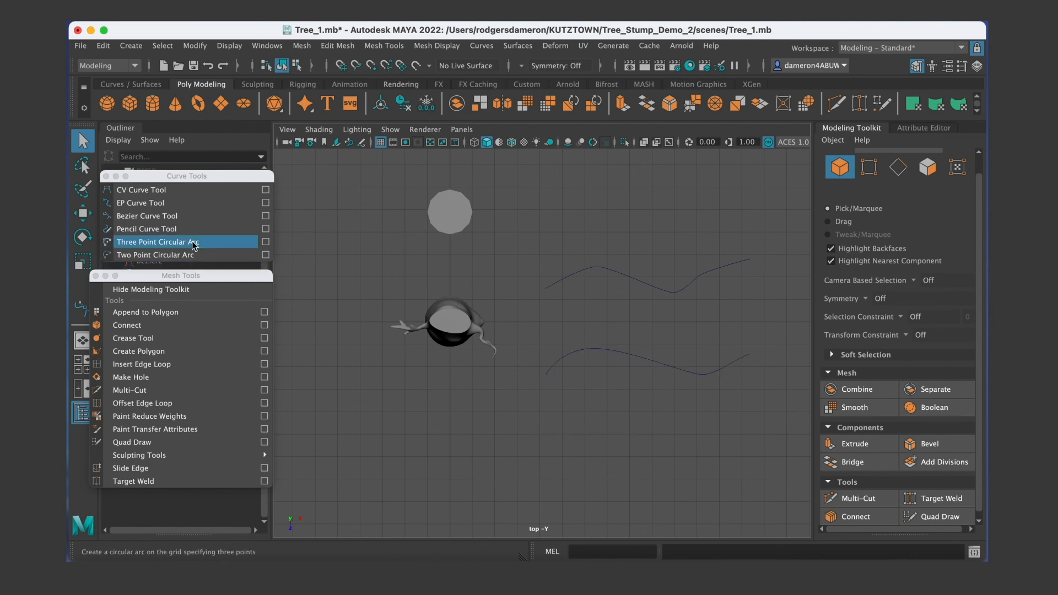
Draw a third, longer Bezier curve with several bends below the second one.
{"action": "left_click", "coordinate": [157, 216]}
{"action": "left_click", "coordinate": [523, 419]}
{"action": "left_click_drag", "start_coordinate": [558, 455], "coordinate": [573, 456]}
{"action": "left_click_drag", "start_coordinate": [668, 436], "coordinate": [684, 442]}
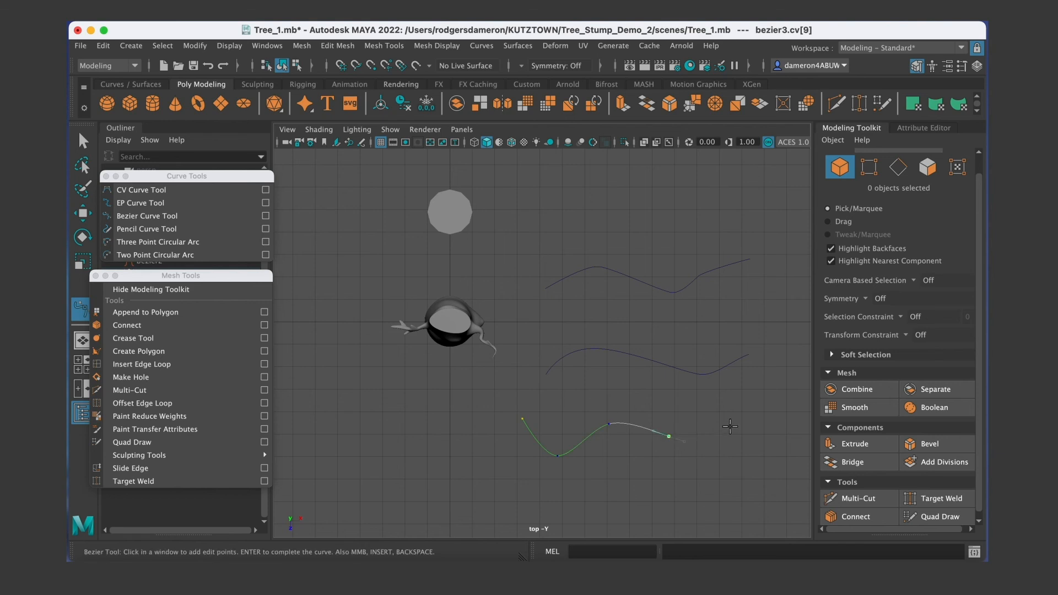
{"action": "left_click_drag", "start_coordinate": [739, 420], "coordinate": [747, 421]}
{"action": "left_click", "coordinate": [778, 398]}
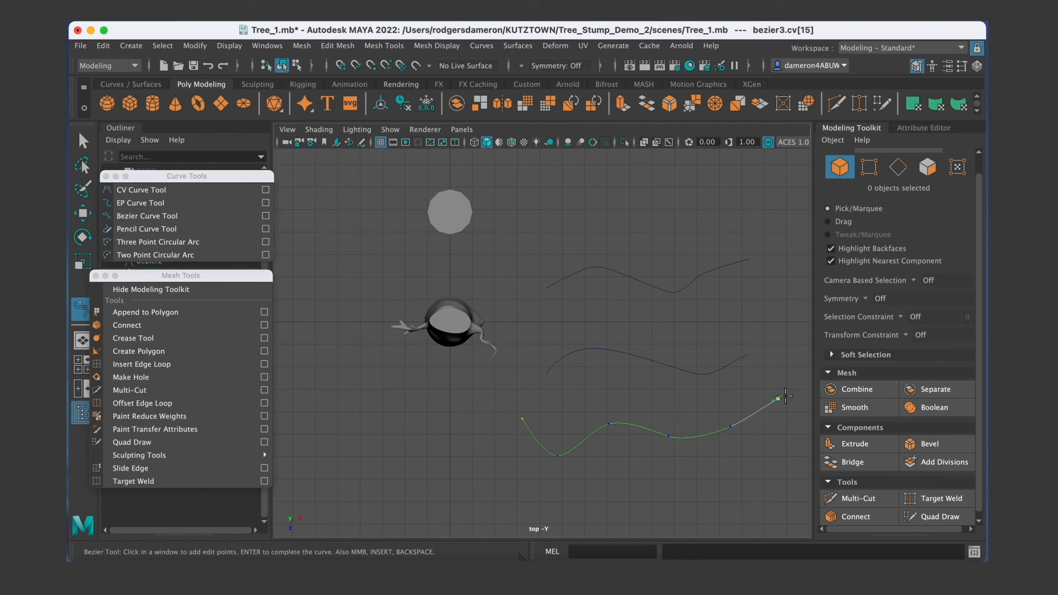
{"action": "key", "text": "q"}
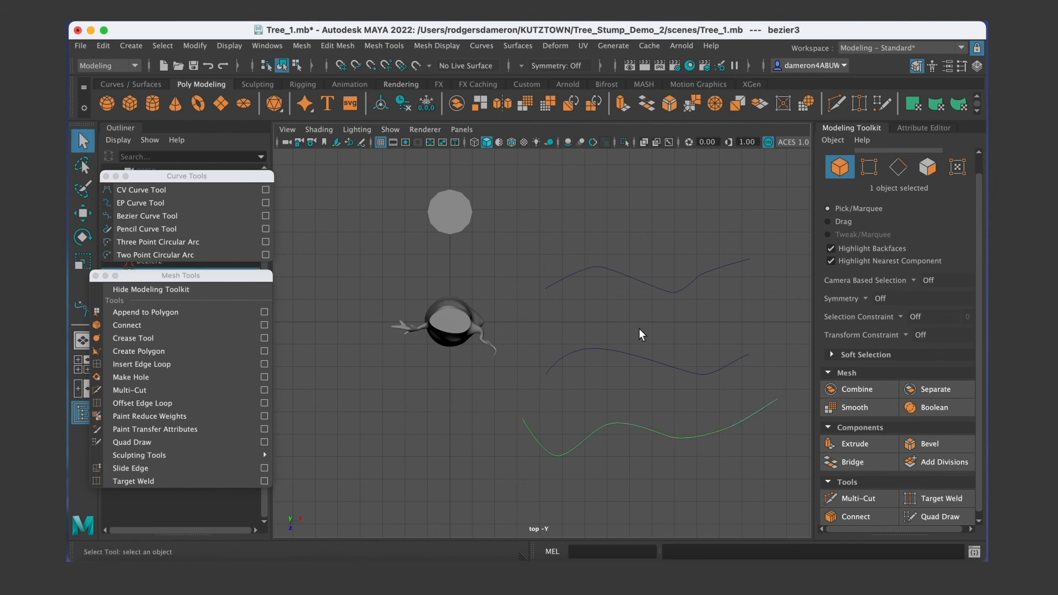
Select the three Bezier curves and examine them beside the tree in the perspective view.
{"action": "left_click_drag", "start_coordinate": [648, 362], "coordinate": [698, 461]}
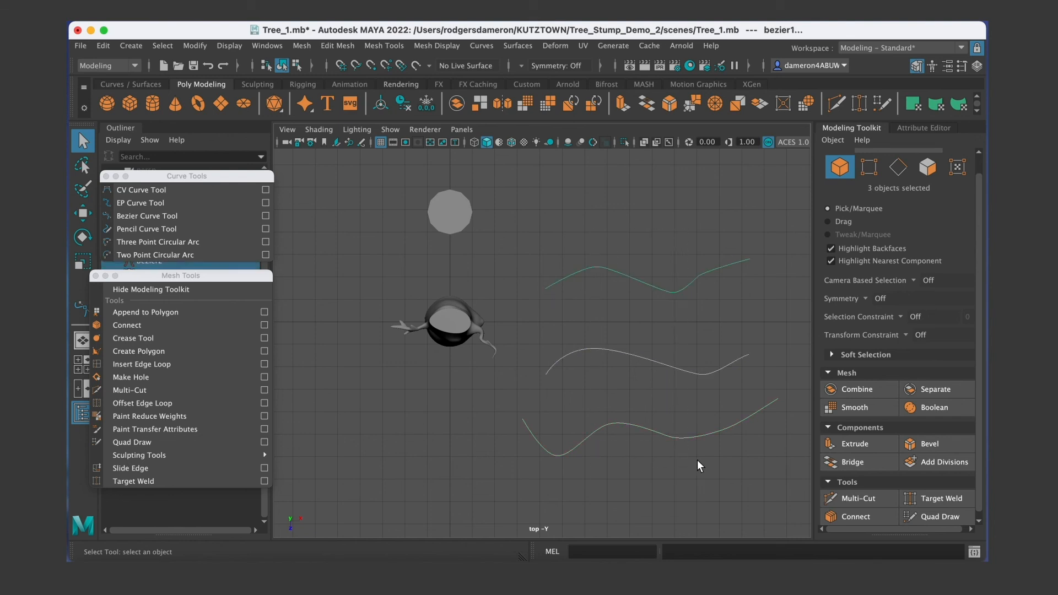
{"action": "key", "text": "space"}
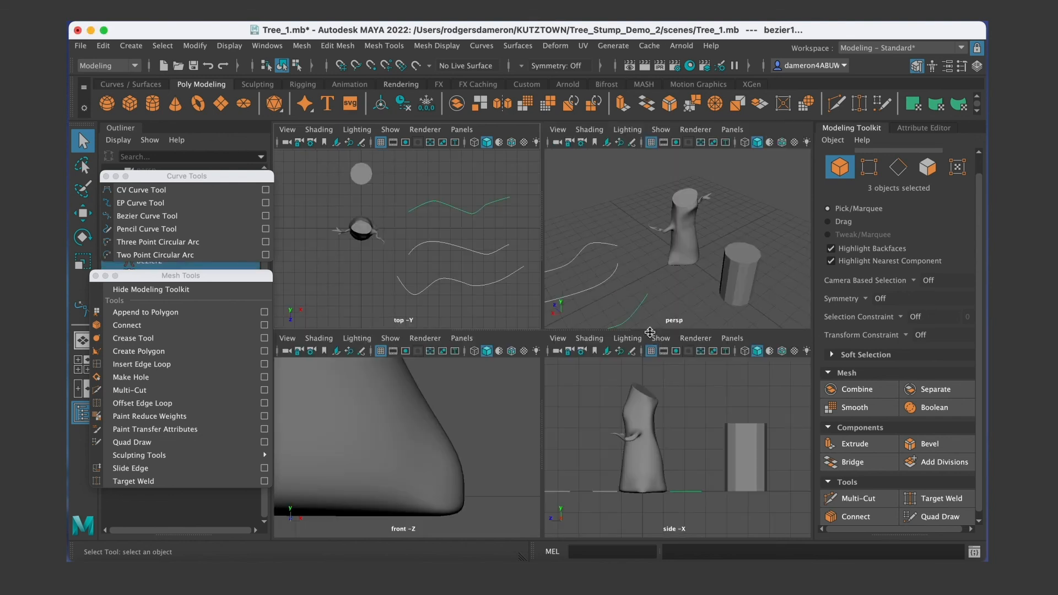
{"action": "left_click_drag", "start_coordinate": [715, 263], "coordinate": [728, 249], "text": "alt"}
{"action": "right_click_drag", "start_coordinate": [728, 249], "coordinate": [693, 217], "text": "alt"}
{"action": "left_click_drag", "start_coordinate": [693, 217], "coordinate": [687, 237], "text": "alt"}
{"action": "right_click_drag", "start_coordinate": [686, 237], "coordinate": [704, 211], "text": "alt"}
{"action": "left_click_drag", "start_coordinate": [705, 211], "coordinate": [711, 212], "text": "alt"}
{"action": "key", "text": "space"}
{"action": "left_click_drag", "start_coordinate": [670, 273], "coordinate": [586, 315], "text": "alt"}
{"action": "mouse_move", "coordinate": [580, 321]}
{"action": "right_mouse_down", "text": "alt"}
{"action": "mouse_move", "coordinate": [538, 310]}
{"action": "mouse_move", "coordinate": [593, 310]}
{"action": "mouse_move", "coordinate": [562, 313]}
{"action": "right_mouse_up", "text": "alt"}
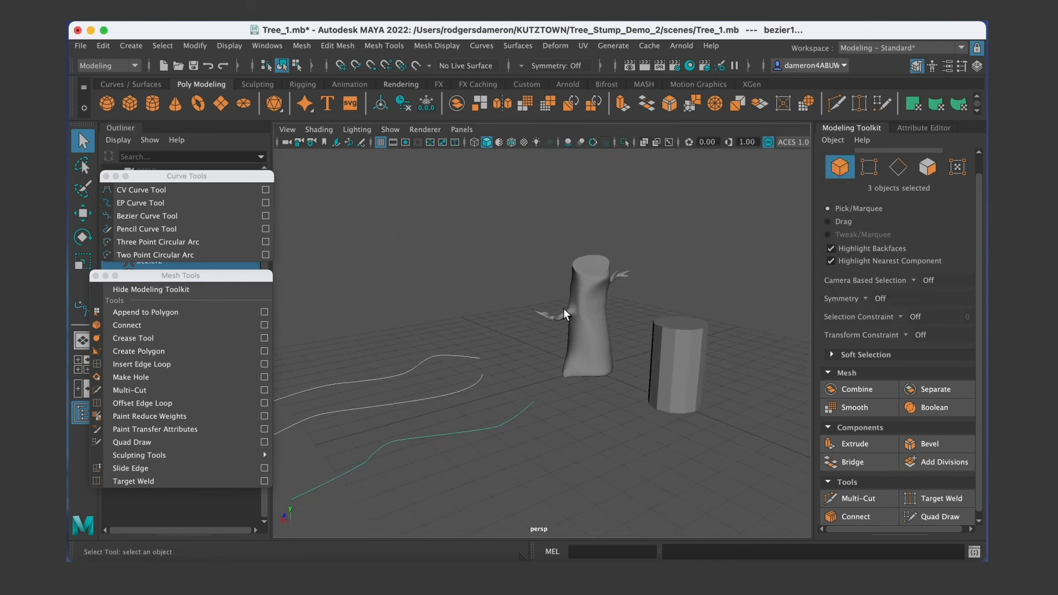
{"action": "left_click", "coordinate": [580, 320]}
{"action": "left_click_drag", "start_coordinate": [583, 323], "coordinate": [540, 388], "text": "alt"}
{"action": "left_click_drag", "start_coordinate": [452, 362], "coordinate": [504, 518]}
{"action": "right_click_drag", "start_coordinate": [504, 518], "coordinate": [529, 350], "text": "alt"}
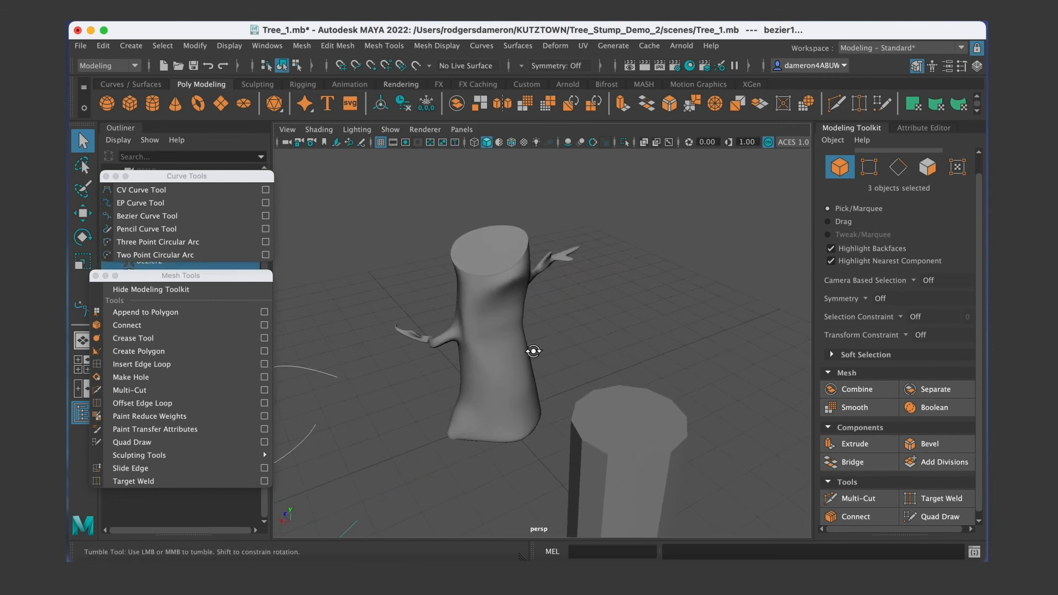
Select the tree trunk in place of the curves and view it up close.
{"action": "left_click", "coordinate": [495, 299]}
{"action": "left_click_drag", "start_coordinate": [495, 299], "coordinate": [502, 340], "text": "alt"}
{"action": "middle_click_drag", "start_coordinate": [502, 340], "coordinate": [568, 307], "text": "alt"}
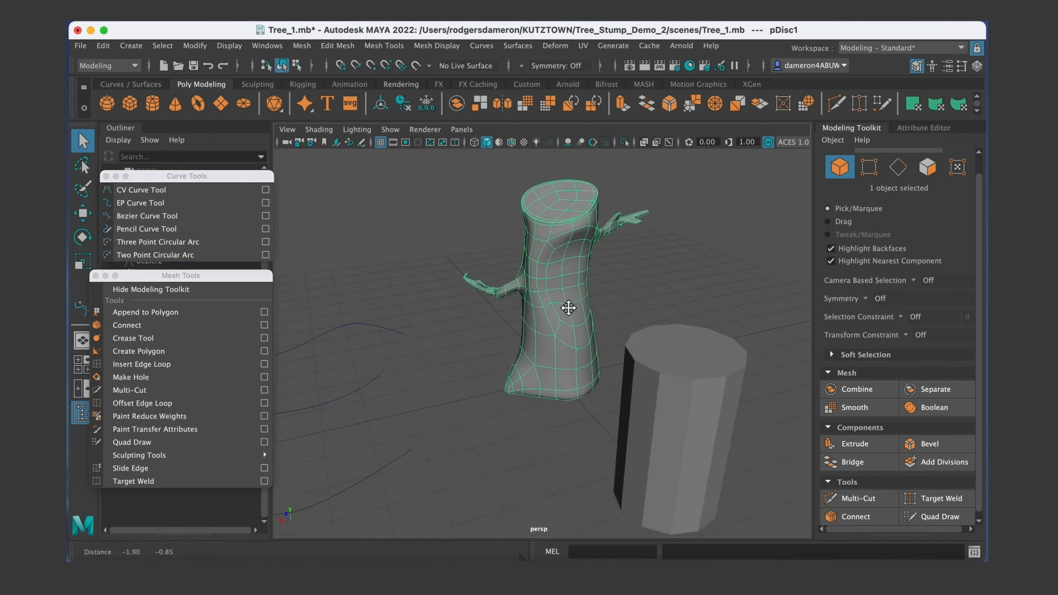
{"action": "right_click_drag", "start_coordinate": [567, 307], "coordinate": [621, 296], "text": "alt"}
{"action": "left_click_drag", "start_coordinate": [621, 297], "coordinate": [635, 309], "text": "alt"}
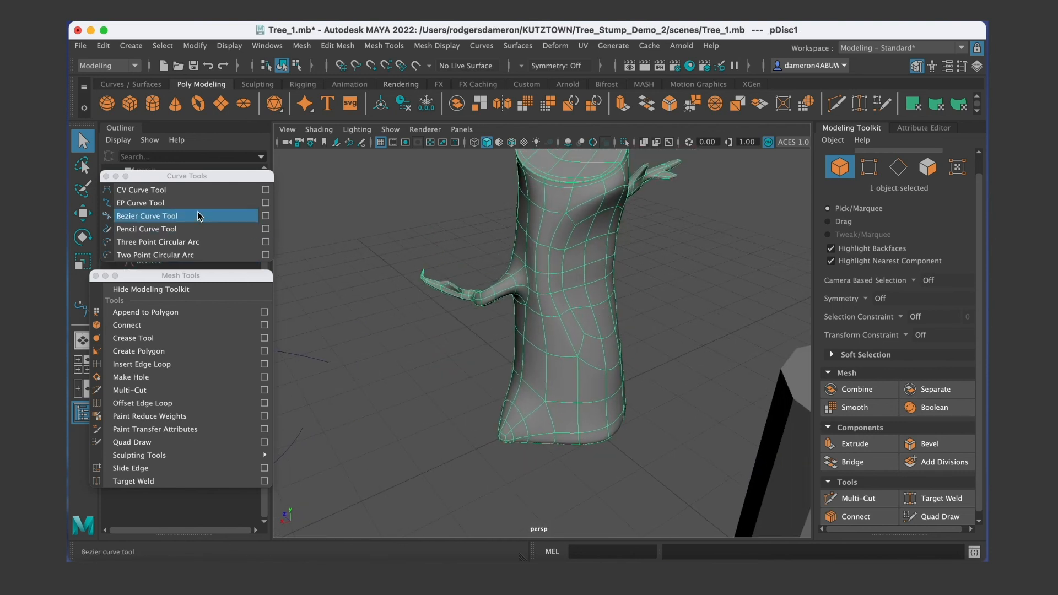
Turn on Soft Select in the Select Tool's settings and close the settings window.
{"action": "left_click_drag", "start_coordinate": [187, 177], "coordinate": [194, 175]}
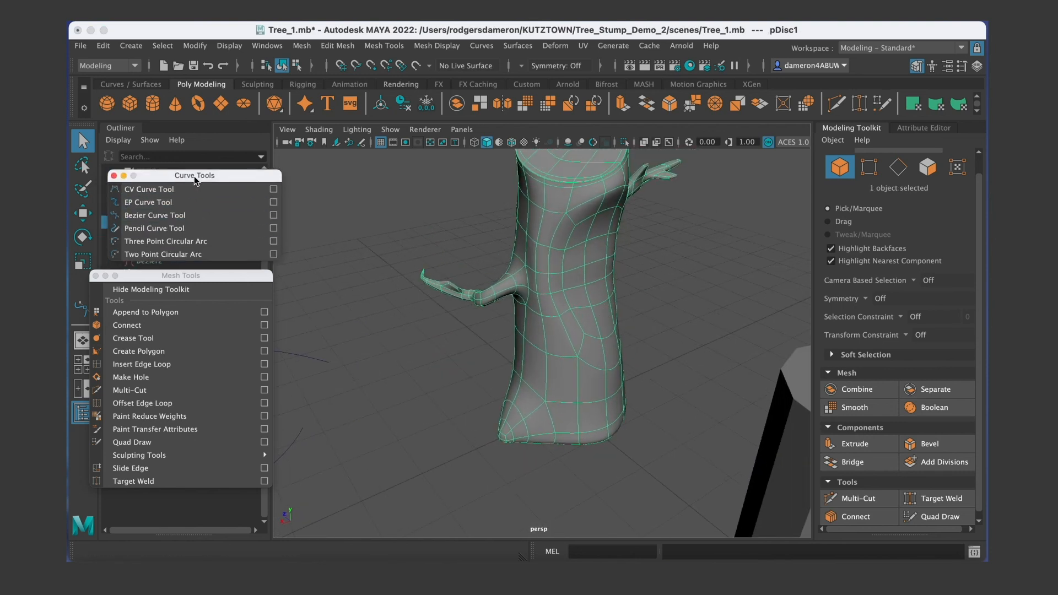
{"action": "double_click", "coordinate": [81, 141]}
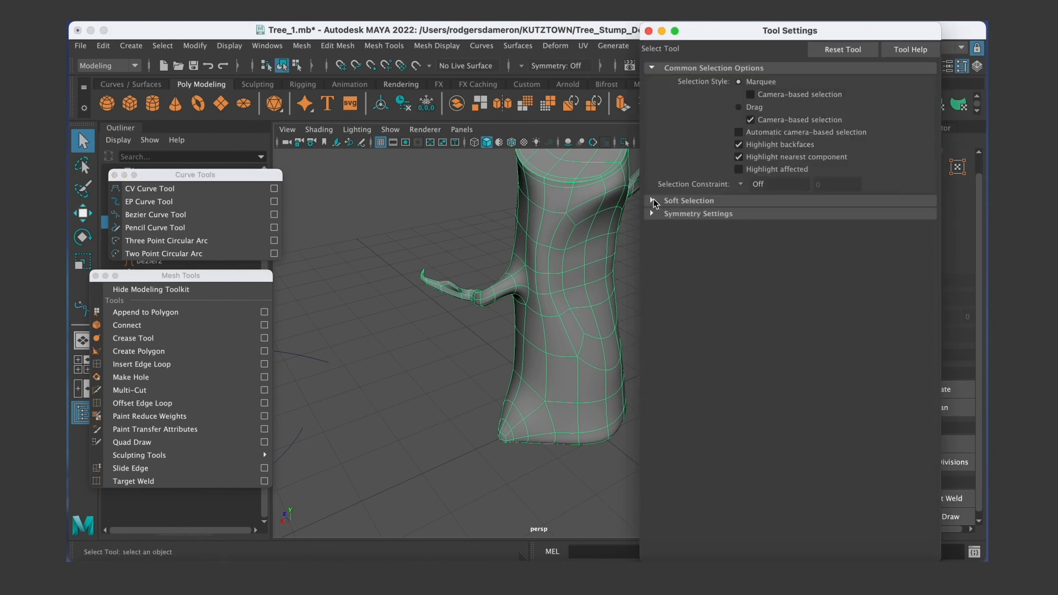
{"action": "left_click", "coordinate": [653, 201]}
{"action": "left_click", "coordinate": [740, 216]}
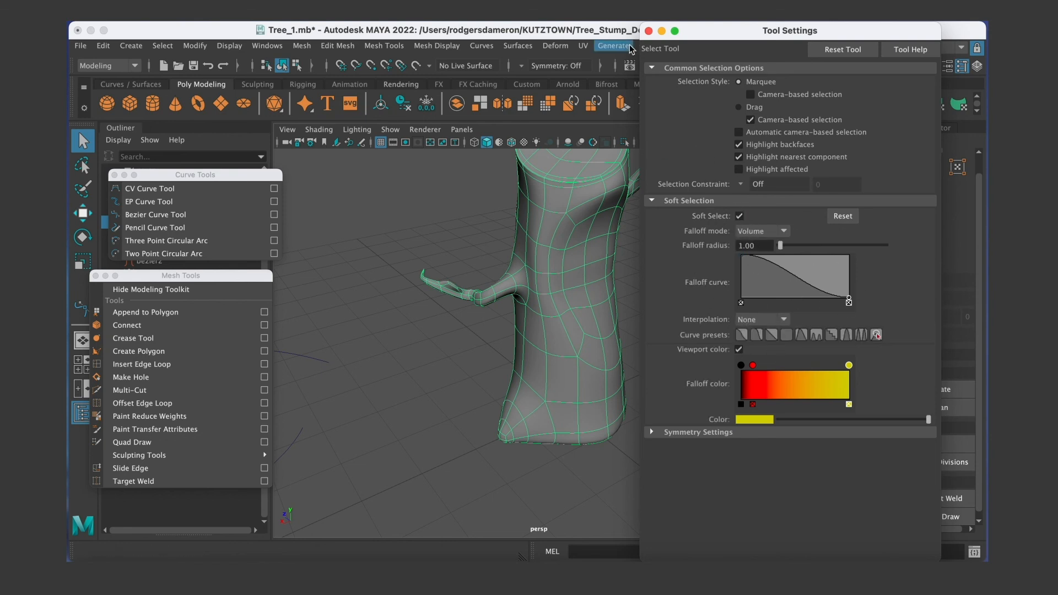
{"action": "left_click_drag", "start_coordinate": [642, 31], "coordinate": [641, 32]}
{"action": "left_click_drag", "start_coordinate": [607, 245], "coordinate": [635, 104], "text": "alt"}
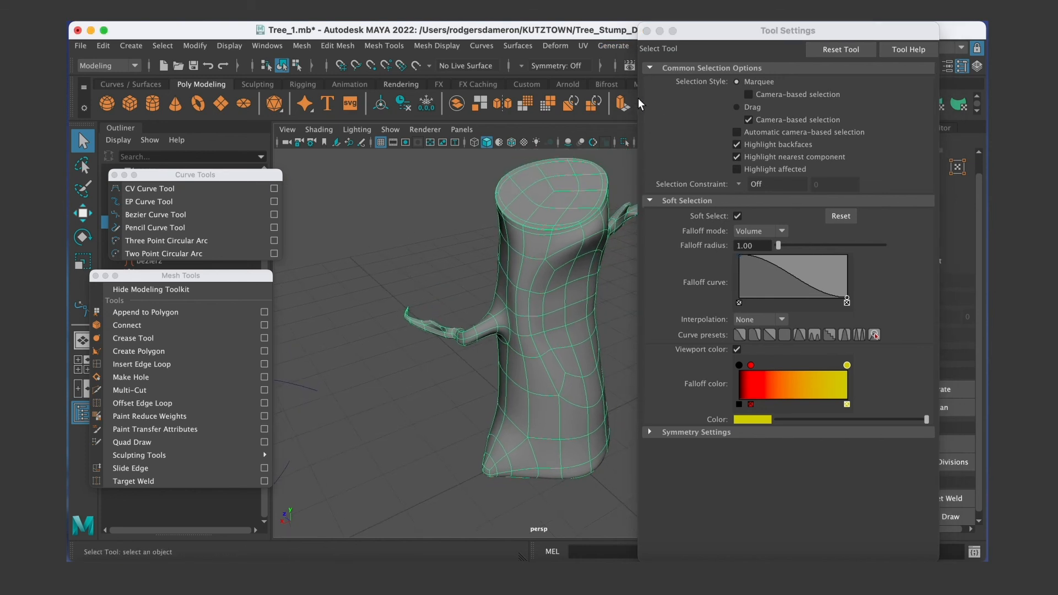
{"action": "left_click", "coordinate": [647, 31]}
Switch the trunk to face selection and soft-select a face on its slanted top.
{"action": "left_click_drag", "start_coordinate": [607, 276], "coordinate": [496, 310], "text": "alt"}
{"action": "scroll", "coordinate": [612, 329], "scroll_direction": "up", "scroll_amount": 4}
{"action": "left_click_drag", "start_coordinate": [612, 328], "coordinate": [554, 259], "text": "alt"}
{"action": "right_click_drag", "start_coordinate": [552, 218], "coordinate": [556, 255]}
{"action": "left_click_drag", "start_coordinate": [548, 326], "coordinate": [530, 301], "text": "alt"}
{"action": "left_click", "coordinate": [528, 250]}
{"action": "left_click_drag", "start_coordinate": [527, 251], "coordinate": [533, 280], "text": "alt"}
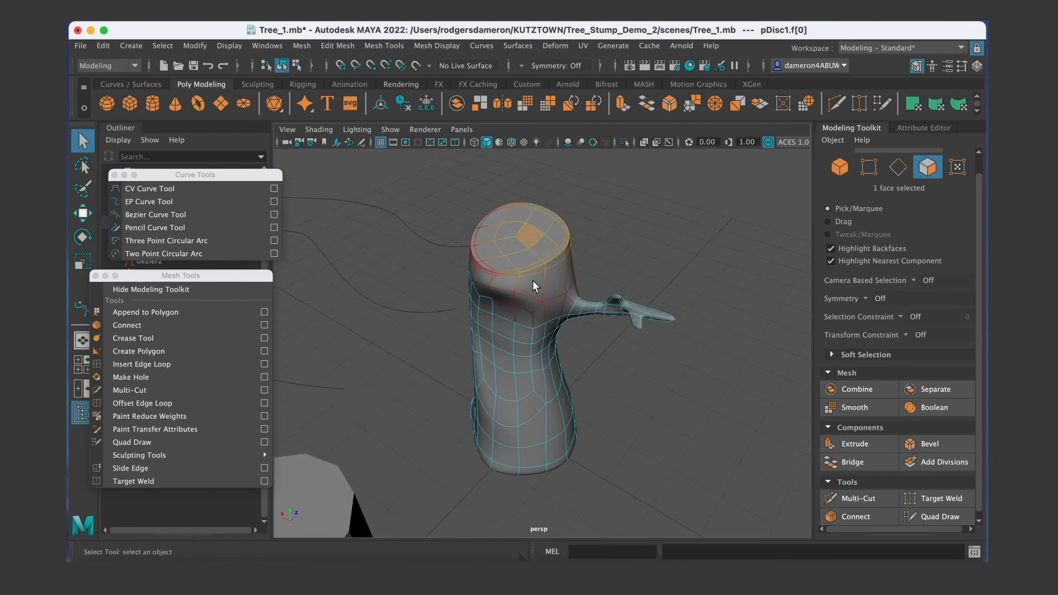
Soft-select faces on the trunk's middle and lower part with the Move tool, and return the trunk to object selection.
{"action": "key", "text": "w"}
{"action": "left_click_drag", "start_coordinate": [573, 259], "coordinate": [544, 368], "text": "alt"}
{"action": "left_click", "coordinate": [537, 356]}
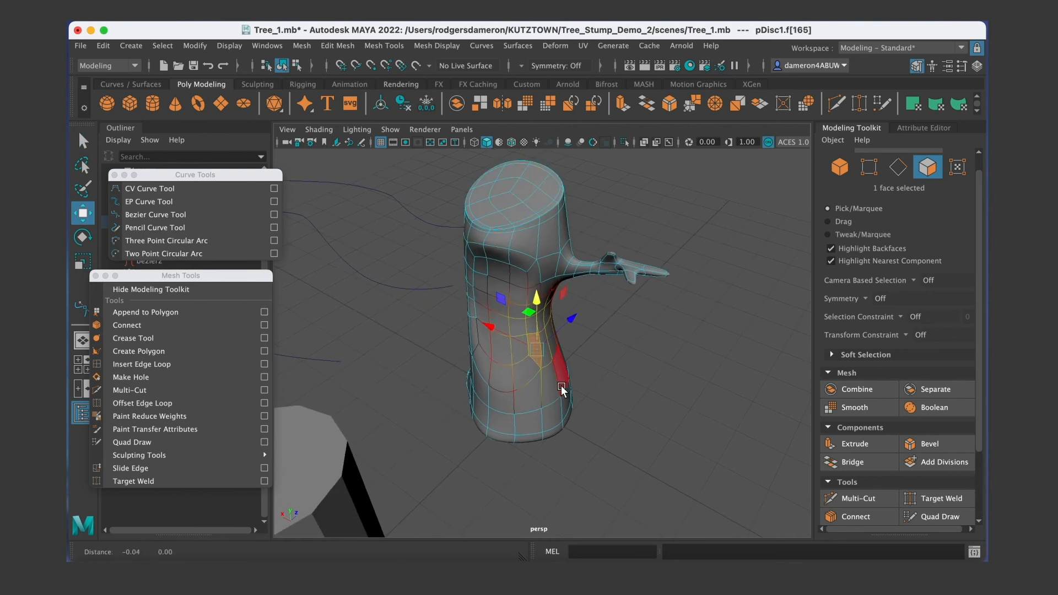
{"action": "left_click_drag", "start_coordinate": [494, 332], "coordinate": [552, 389], "text": "alt"}
{"action": "left_click", "coordinate": [521, 412]}
{"action": "key", "text": "q"}
{"action": "right_click_drag", "start_coordinate": [511, 337], "coordinate": [596, 200]}
{"action": "left_click_drag", "start_coordinate": [529, 337], "coordinate": [607, 402], "text": "alt"}
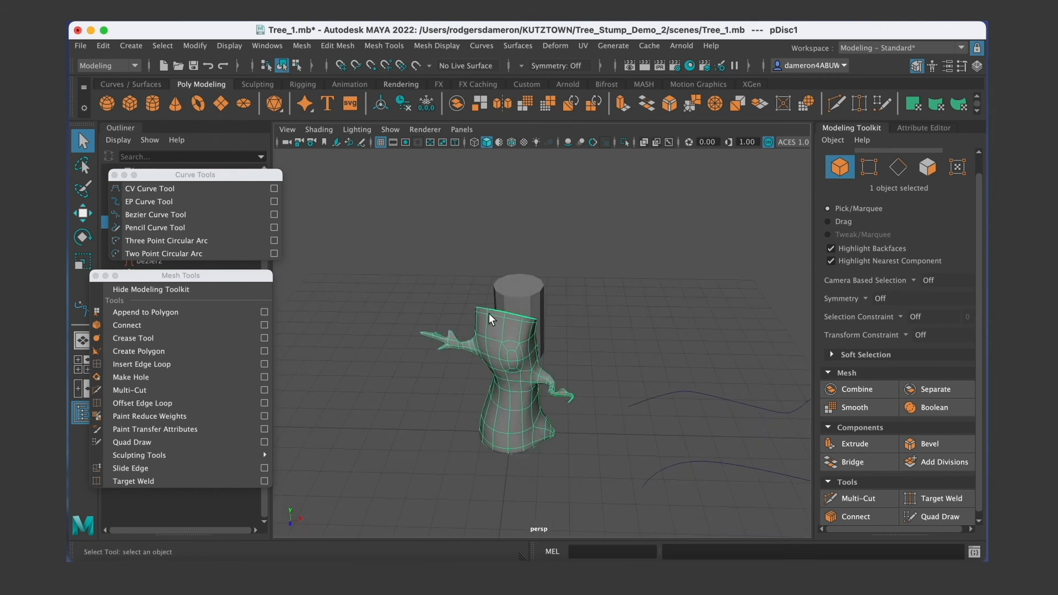
Soft-select the vertices of the trunk's slanted top, try the Rotate, Scale and Move tools on them, and return to object selection.
{"action": "right_click_drag", "start_coordinate": [488, 313], "coordinate": [467, 303]}
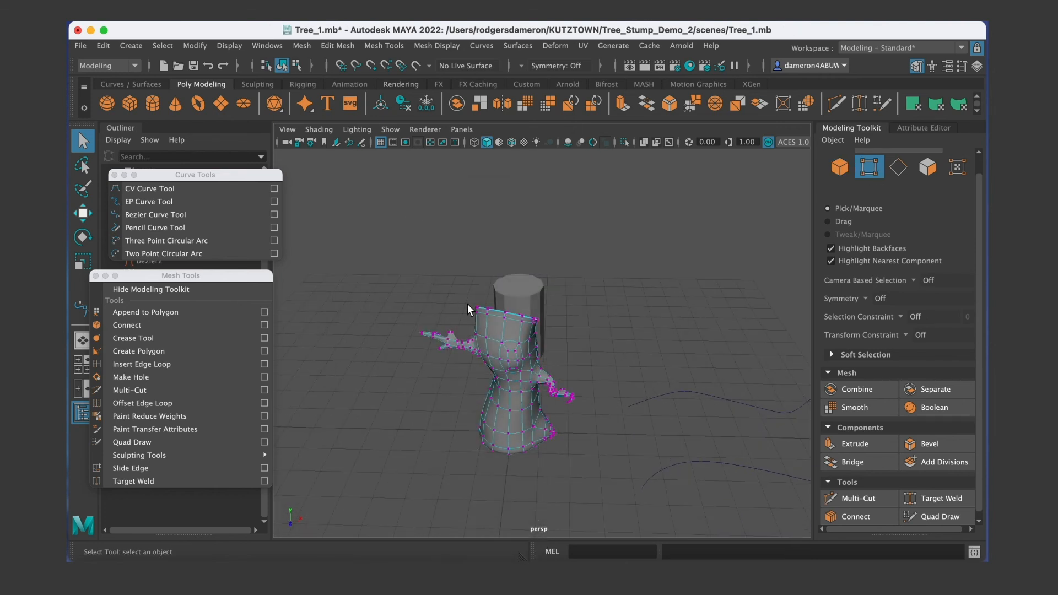
{"action": "mouse_move", "coordinate": [493, 318]}
{"action": "left_mouse_down", "text": "alt"}
{"action": "mouse_move", "coordinate": [495, 349]}
{"action": "mouse_move", "coordinate": [481, 323]}
{"action": "left_mouse_up", "text": "alt"}
{"action": "key", "text": "e"}
{"action": "key", "text": "r"}
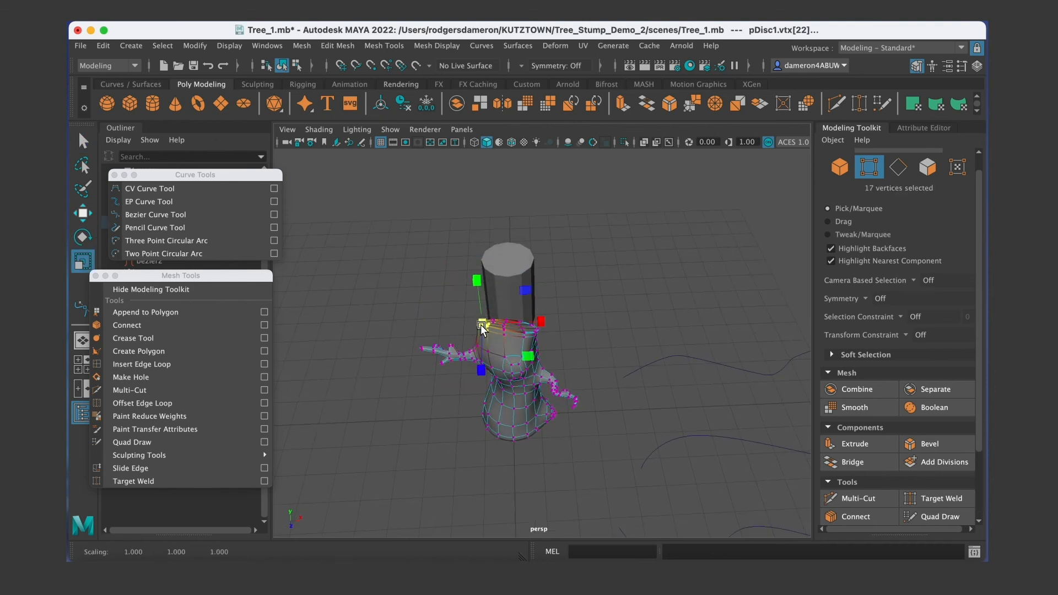
{"action": "key", "text": "w"}
{"action": "left_click_drag", "start_coordinate": [550, 320], "coordinate": [592, 330], "text": "alt"}
{"action": "key", "text": "f"}
{"action": "right_click_drag", "start_coordinate": [528, 219], "coordinate": [596, 200]}
{"action": "right_click_drag", "start_coordinate": [593, 326], "coordinate": [523, 332], "text": "alt"}
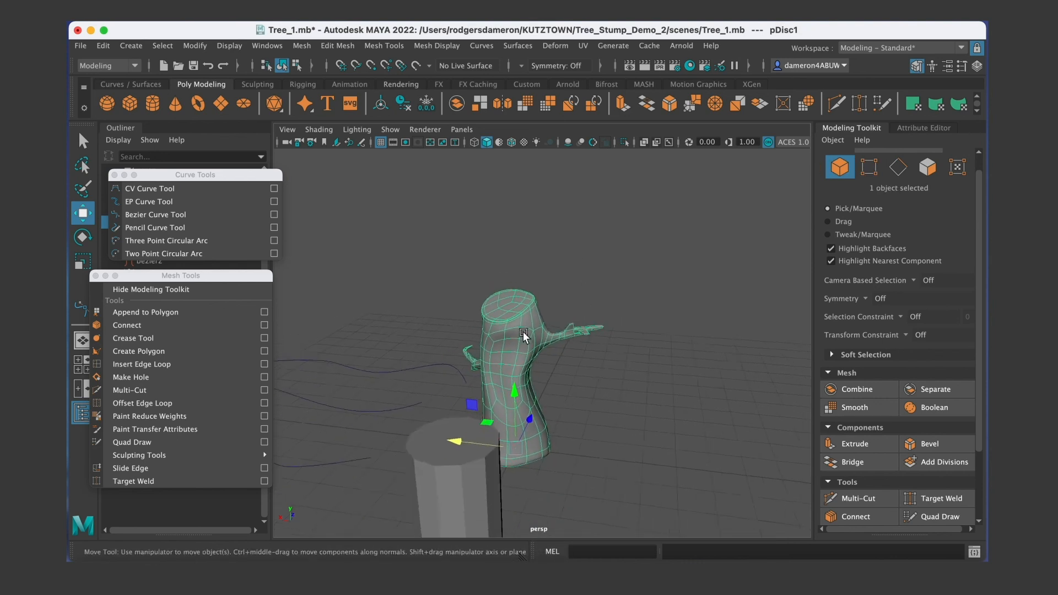
Reselect the trunk, turn off Soft Select in the Select Tool's settings, and close the settings window.
{"action": "left_click", "coordinate": [630, 406]}
{"action": "left_click_drag", "start_coordinate": [617, 429], "coordinate": [576, 418], "text": "alt"}
{"action": "left_click", "coordinate": [510, 425]}
{"action": "left_click_drag", "start_coordinate": [514, 428], "coordinate": [522, 282], "text": "alt"}
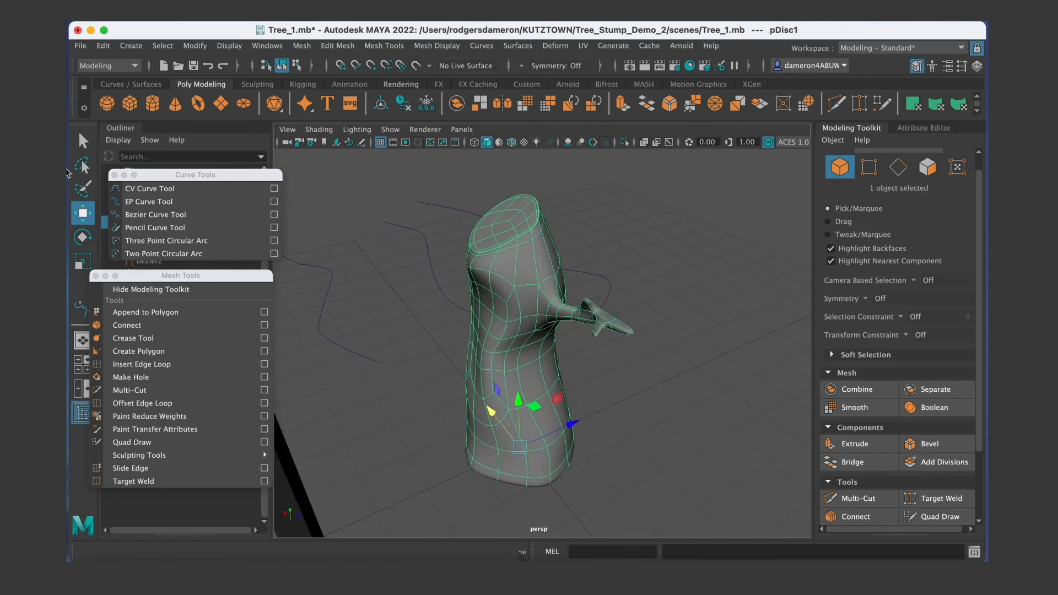
{"action": "double_click", "coordinate": [83, 141]}
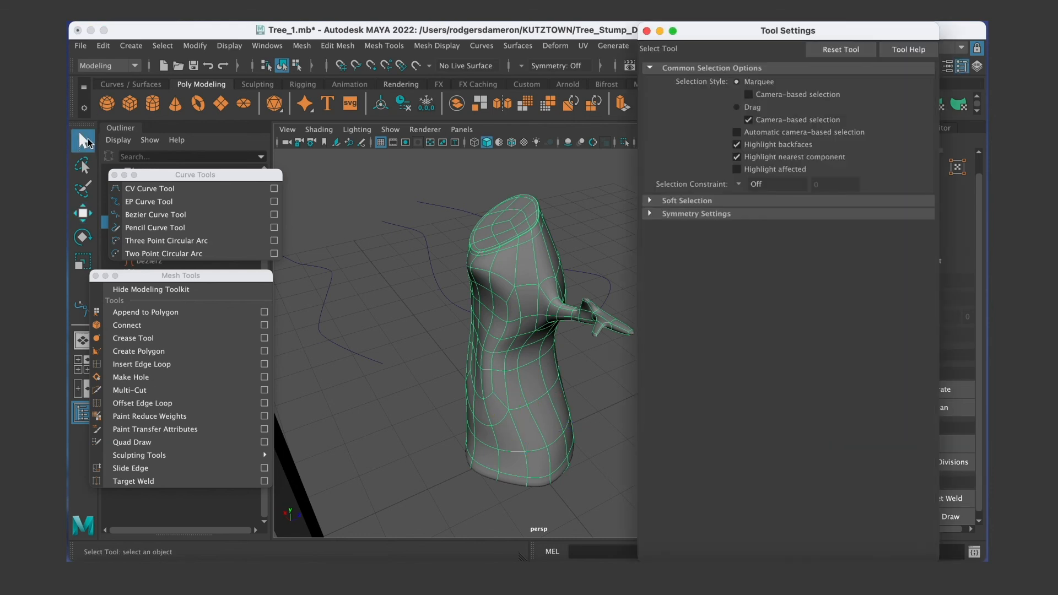
{"action": "left_click", "coordinate": [651, 202]}
{"action": "left_click", "coordinate": [737, 216]}
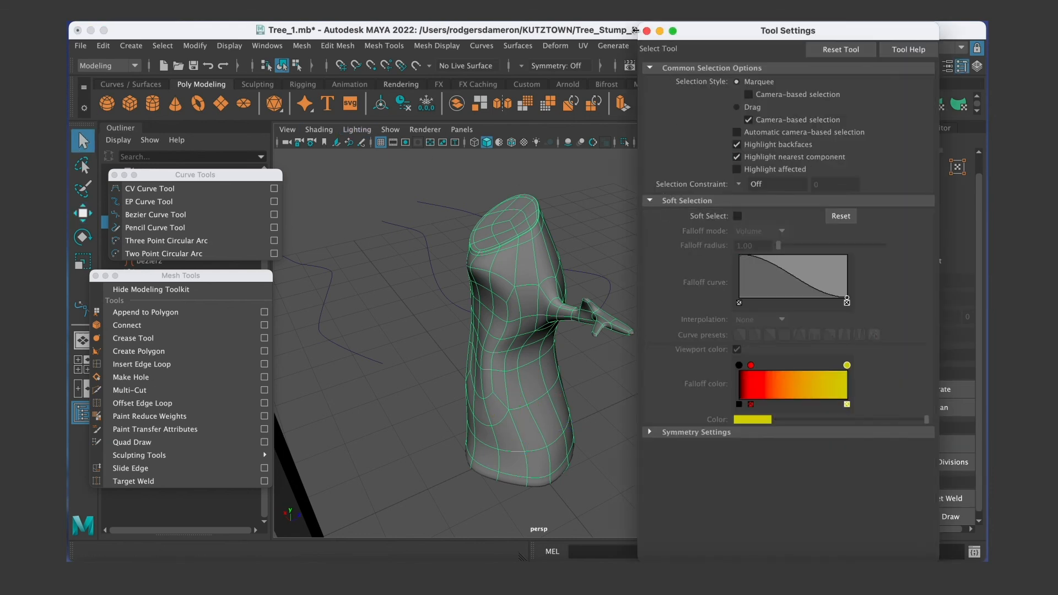
{"action": "left_click", "coordinate": [646, 31]}
Switch the trunk to edge selection and move a vertical edge below the slanted top with Soft Select off.
{"action": "right_click_drag", "start_coordinate": [531, 221], "coordinate": [517, 287]}
{"action": "right_click_drag", "start_coordinate": [511, 190], "coordinate": [511, 189]}
{"action": "left_click", "coordinate": [510, 312]}
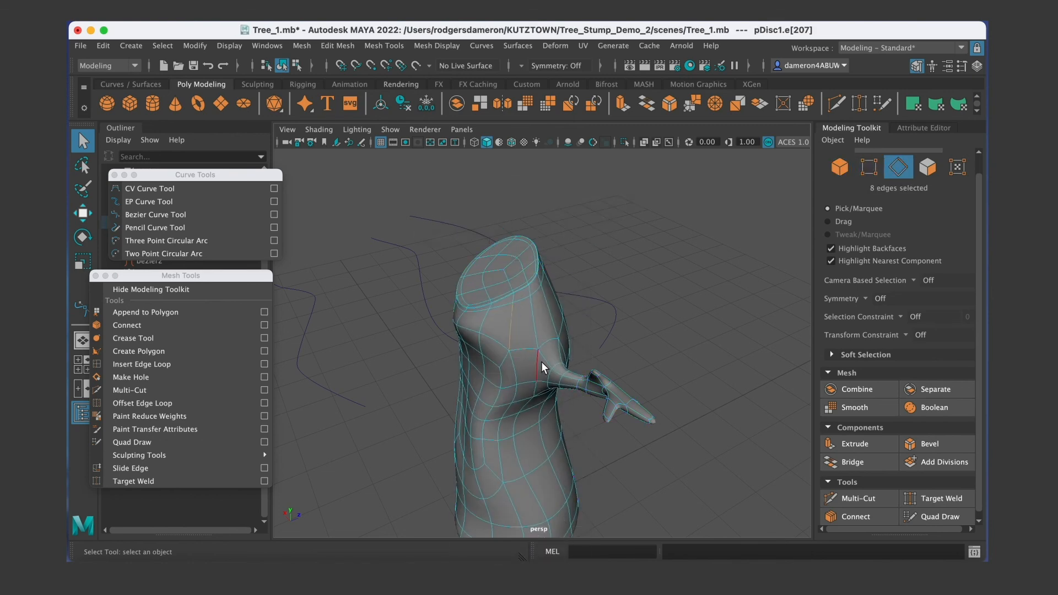
{"action": "key", "text": "w"}
{"action": "left_click_drag", "start_coordinate": [563, 313], "coordinate": [529, 329]}
Return to object selection, deselect the trunk, and examine the moved edge's effect from several sides.
{"action": "right_click_drag", "start_coordinate": [529, 328], "coordinate": [702, 320], "text": "alt"}
{"action": "left_click_drag", "start_coordinate": [701, 320], "coordinate": [485, 321], "text": "alt"}
{"action": "right_click_drag", "start_coordinate": [485, 320], "coordinate": [554, 342], "text": "alt"}
{"action": "left_click_drag", "start_coordinate": [554, 341], "coordinate": [595, 225], "text": "alt"}
{"action": "right_click_drag", "start_coordinate": [639, 250], "coordinate": [643, 255]}
{"action": "left_click", "coordinate": [633, 261]}
{"action": "left_click_drag", "start_coordinate": [633, 261], "coordinate": [582, 331], "text": "alt"}
{"action": "right_click_drag", "start_coordinate": [582, 330], "coordinate": [543, 390], "text": "alt"}
{"action": "left_click_drag", "start_coordinate": [543, 390], "coordinate": [491, 350], "text": "alt"}
{"action": "left_click_drag", "start_coordinate": [585, 318], "coordinate": [560, 365], "text": "alt"}
Undo the edge move on the trunk and go back to the Select tool.
{"action": "key", "text": "super+z"}
{"action": "key", "text": "super+z"}
{"action": "key", "text": "super+z"}
{"action": "key", "text": "super+z"}
{"action": "key", "text": "q"}
{"action": "middle_click_drag", "start_coordinate": [536, 409], "coordinate": [529, 356], "text": "alt"}
{"action": "left_click_drag", "start_coordinate": [529, 356], "coordinate": [506, 330], "text": "alt"}
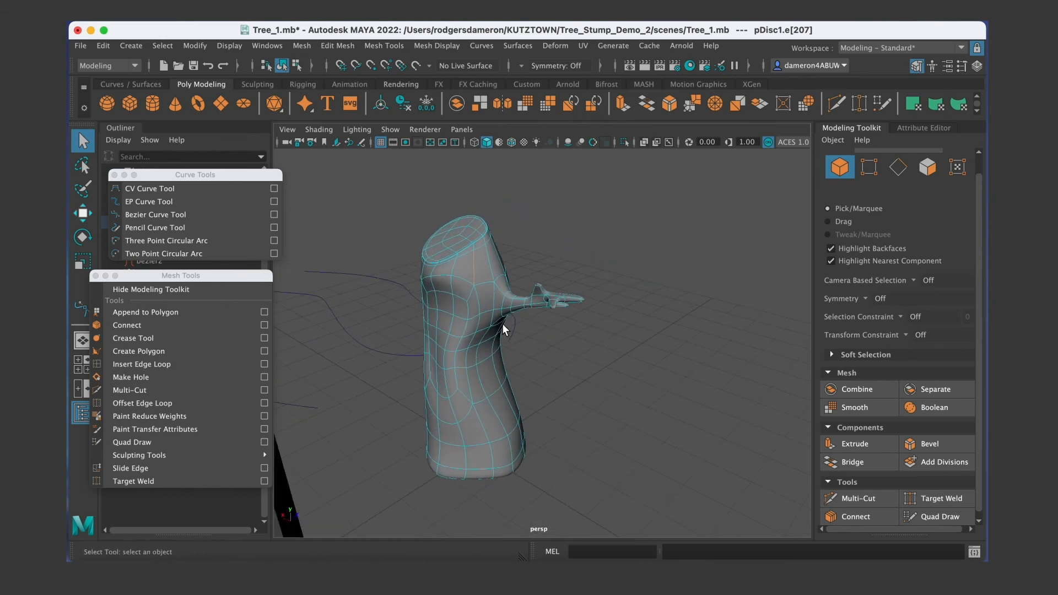
Turn off the trunk's smooth preview so it displays as the original low-poly mesh.
{"action": "left_click", "coordinate": [479, 304]}
{"action": "key", "text": "1"}
{"action": "middle_click_drag", "start_coordinate": [479, 303], "coordinate": [480, 370], "text": "alt"}
{"action": "left_click_drag", "start_coordinate": [479, 371], "coordinate": [493, 342], "text": "alt"}
{"action": "left_click_drag", "start_coordinate": [563, 395], "coordinate": [580, 386], "text": "alt"}
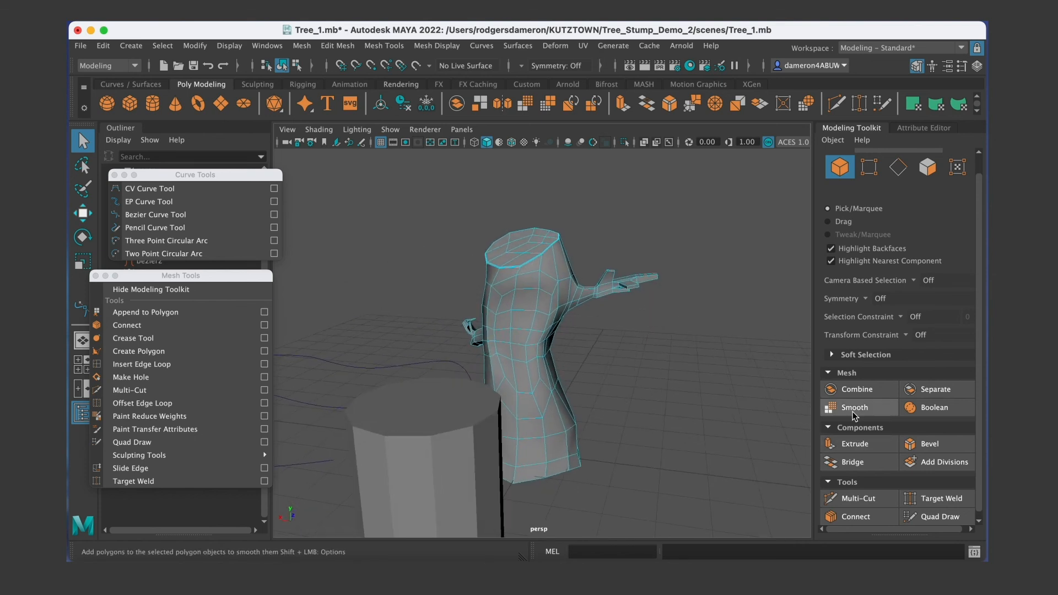
Save the scene under its current name, Tree_1.mb.
{"action": "left_click", "coordinate": [84, 45]}
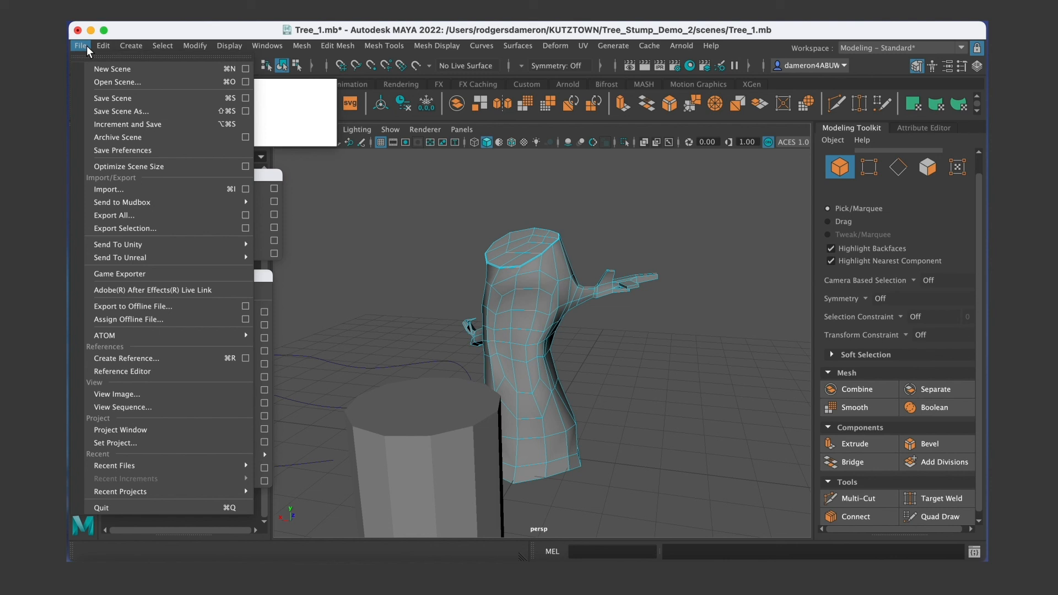
{"action": "left_click", "coordinate": [109, 97]}
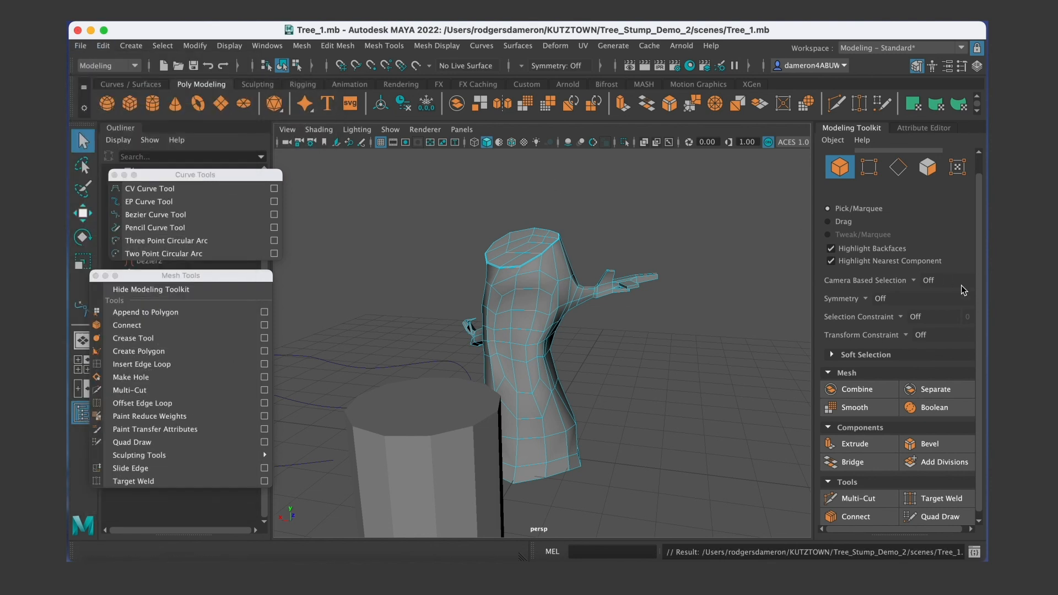
{"action": "left_click", "coordinate": [80, 45]}
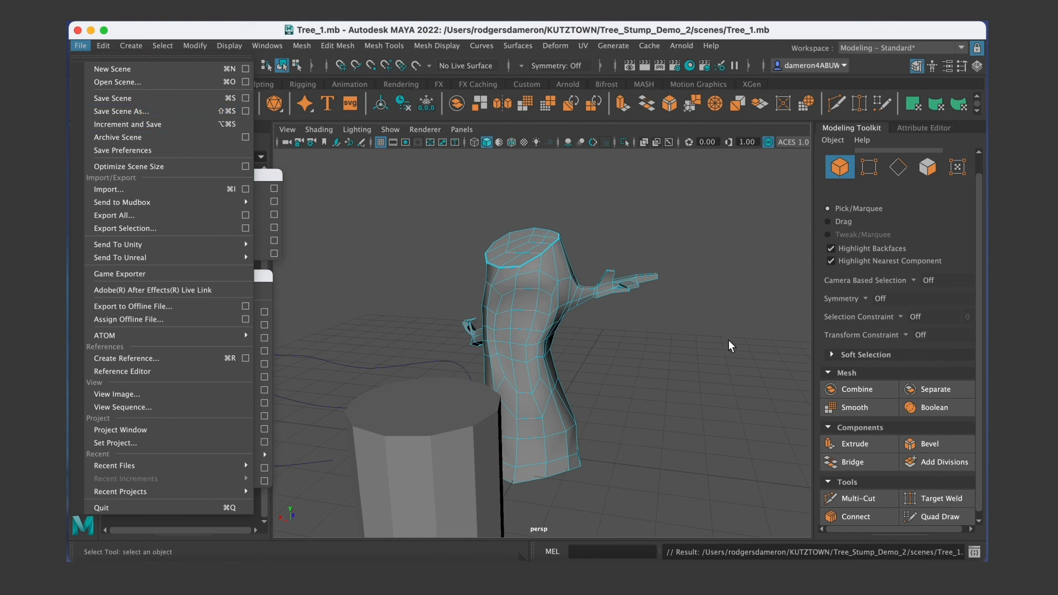
Select the whole trunk as an object, duplicate it, and move the copy well behind the original.
{"action": "left_click_drag", "start_coordinate": [560, 377], "coordinate": [580, 341], "text": "alt"}
{"action": "left_click_drag", "start_coordinate": [594, 384], "coordinate": [561, 390], "text": "alt"}
{"action": "right_click_drag", "start_coordinate": [539, 218], "coordinate": [617, 200]}
{"action": "middle_click_drag", "start_coordinate": [573, 337], "coordinate": [538, 344], "text": "alt"}
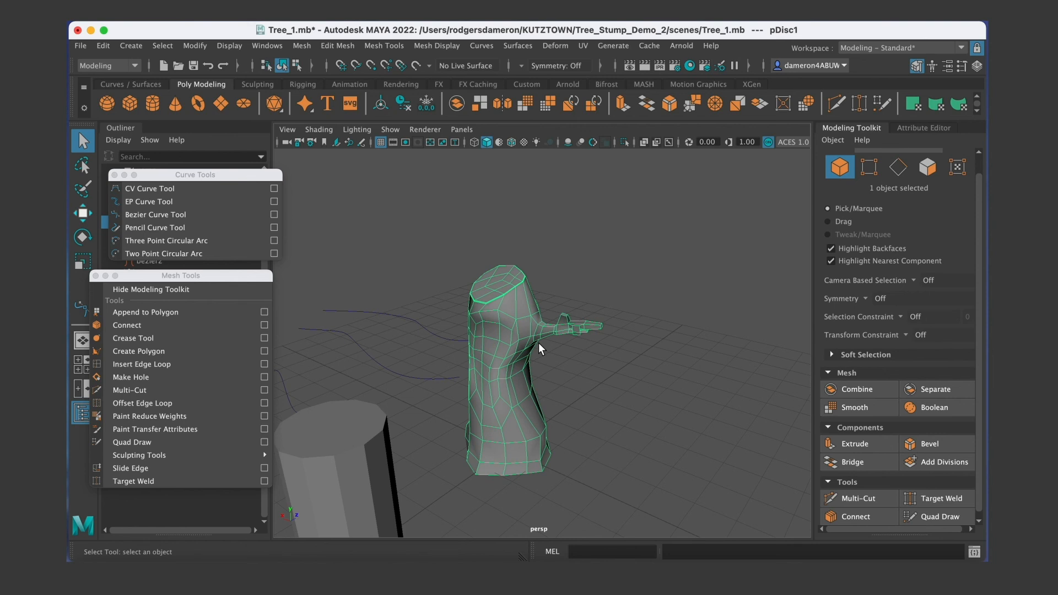
{"action": "left_click", "coordinate": [538, 342]}
{"action": "mouse_move", "coordinate": [541, 346]}
{"action": "left_mouse_down", "text": "alt"}
{"action": "mouse_move", "coordinate": [567, 353]}
{"action": "mouse_move", "coordinate": [528, 350]}
{"action": "left_mouse_up", "text": "alt"}
{"action": "key", "text": "w"}
{"action": "left_click_drag", "start_coordinate": [559, 390], "coordinate": [710, 286]}
{"action": "left_click_drag", "start_coordinate": [673, 328], "coordinate": [566, 361], "text": "alt"}
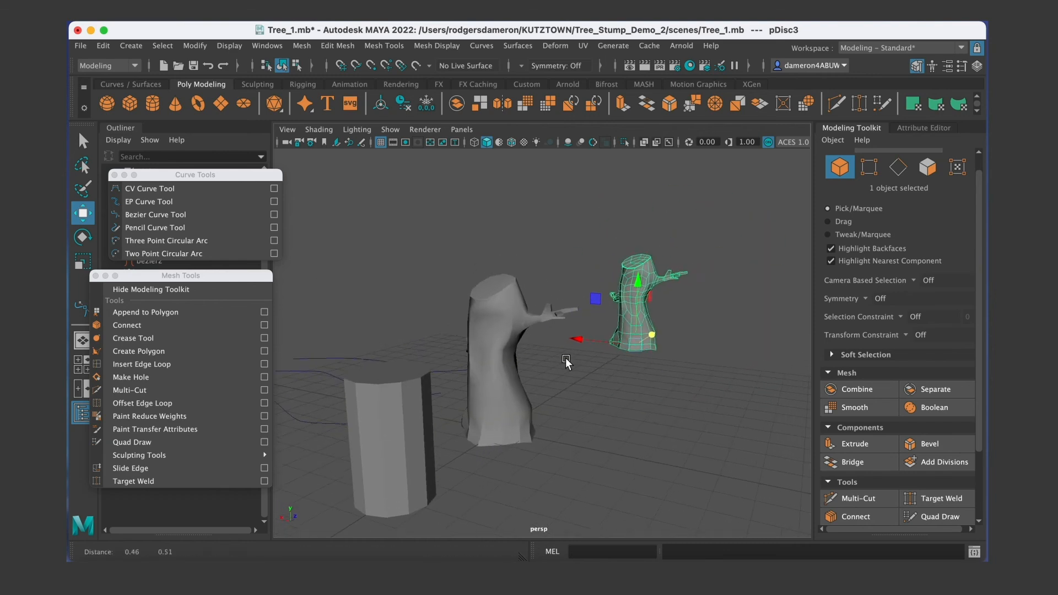
Move the copied trunk further aside along the X axis, clear of the original.
{"action": "right_click_drag", "start_coordinate": [537, 317], "coordinate": [569, 298], "text": "alt"}
{"action": "middle_click_drag", "start_coordinate": [559, 314], "coordinate": [555, 329], "text": "alt"}
{"action": "right_click_drag", "start_coordinate": [555, 329], "coordinate": [593, 326], "text": "alt"}
{"action": "middle_click_drag", "start_coordinate": [592, 327], "coordinate": [592, 314], "text": "alt"}
{"action": "right_click_drag", "start_coordinate": [593, 314], "coordinate": [563, 303], "text": "alt"}
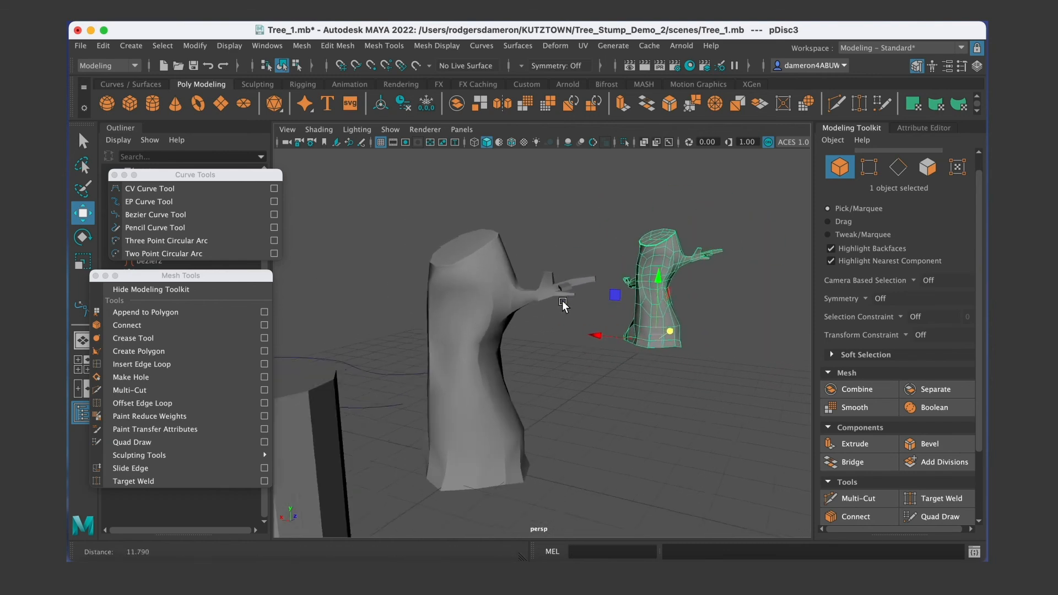
{"action": "left_click_drag", "start_coordinate": [562, 304], "coordinate": [556, 304], "text": "alt"}
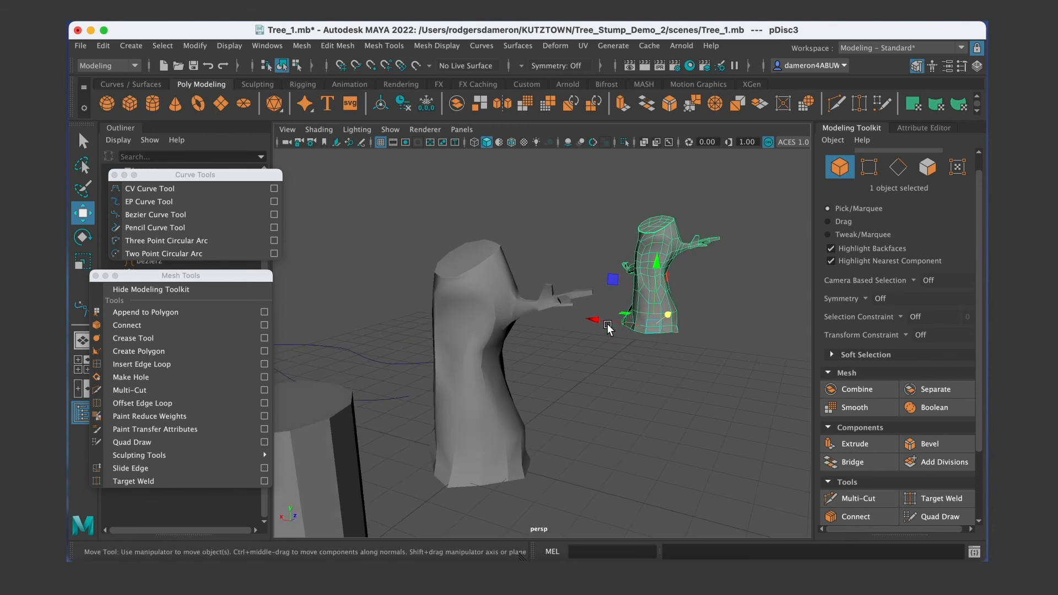
{"action": "left_click_drag", "start_coordinate": [608, 326], "coordinate": [683, 334]}
{"action": "right_click_drag", "start_coordinate": [649, 375], "coordinate": [571, 350], "text": "alt"}
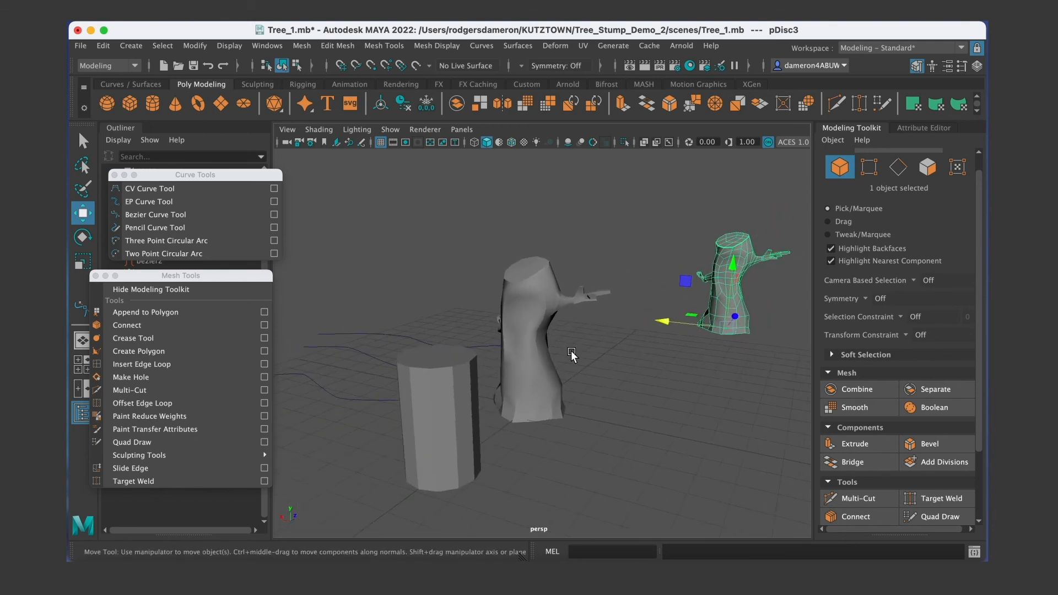
Apply Smooth with 1 division to the original trunk and deselect it in object selection mode.
{"action": "left_click", "coordinate": [536, 323]}
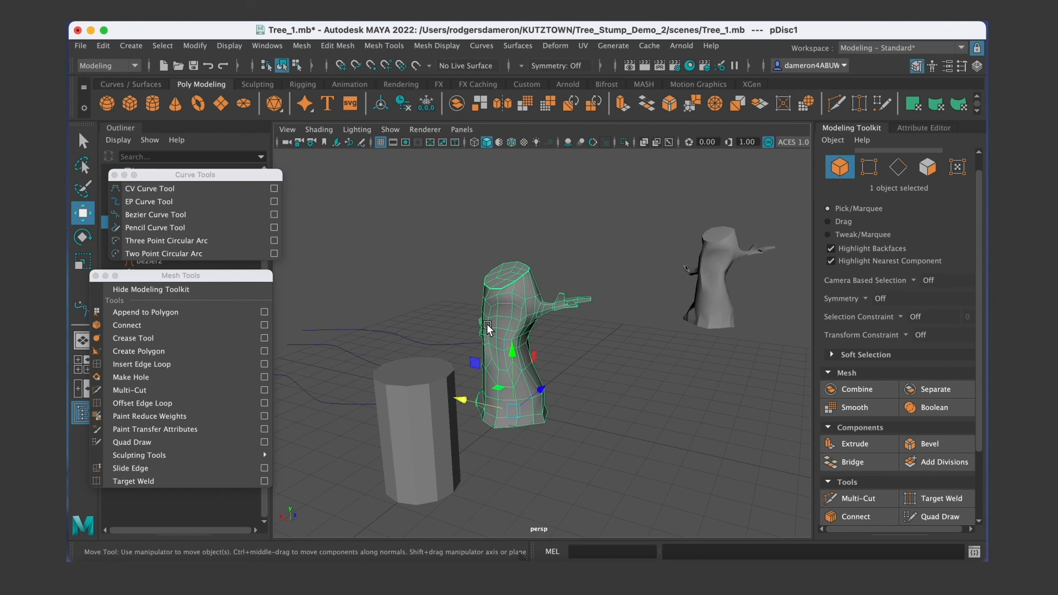
{"action": "left_click", "coordinate": [860, 406]}
{"action": "left_click_drag", "start_coordinate": [603, 341], "coordinate": [461, 317], "text": "alt"}
{"action": "right_click_drag", "start_coordinate": [461, 318], "coordinate": [507, 316], "text": "alt"}
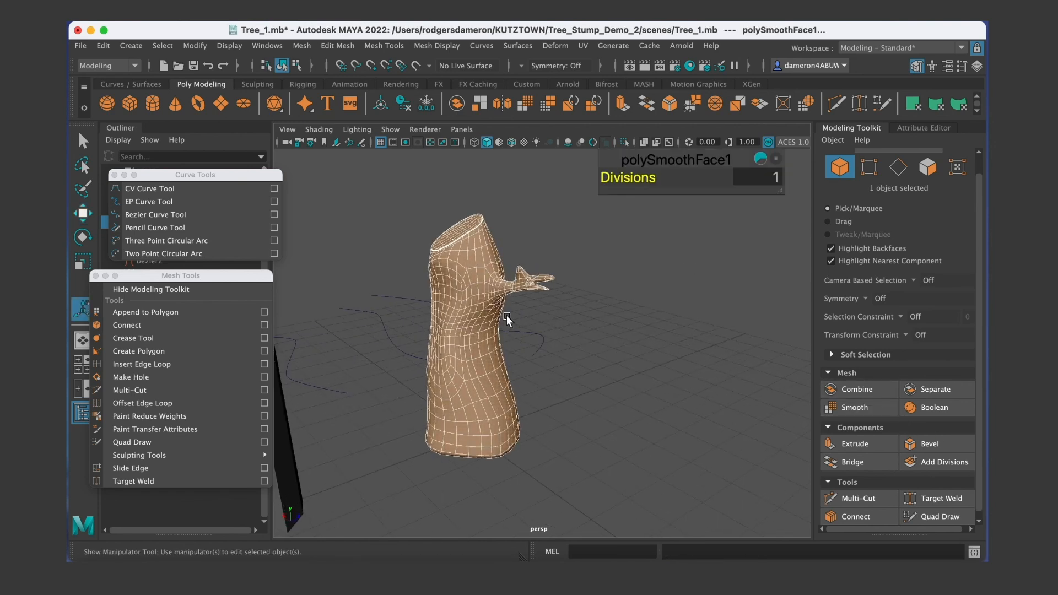
{"action": "key", "text": "q"}
{"action": "left_click_drag", "start_coordinate": [499, 321], "coordinate": [507, 304], "text": "alt"}
{"action": "right_click_drag", "start_coordinate": [507, 305], "coordinate": [571, 198]}
{"action": "left_click", "coordinate": [587, 273]}
{"action": "left_click_drag", "start_coordinate": [586, 274], "coordinate": [545, 293], "text": "alt"}
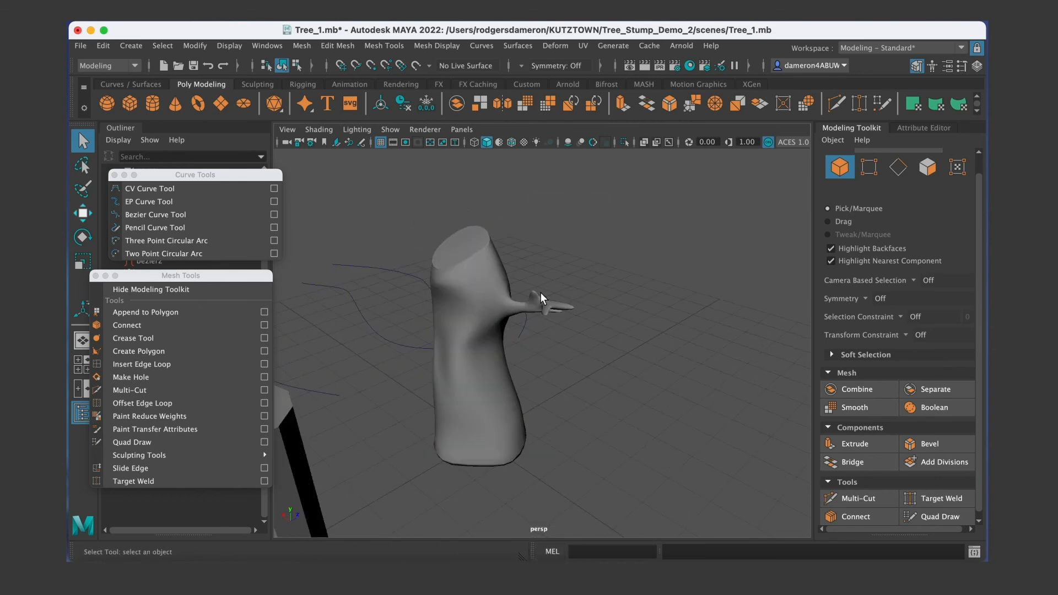
Select the smoothed trunk, switch to the unsmoothed copy, and compare their mesh density and branch shapes.
{"action": "left_click", "coordinate": [474, 307]}
{"action": "right_click_drag", "start_coordinate": [474, 307], "coordinate": [565, 318], "text": "alt"}
{"action": "left_click_drag", "start_coordinate": [565, 318], "coordinate": [480, 371], "text": "alt"}
{"action": "middle_click_drag", "start_coordinate": [479, 371], "coordinate": [524, 408], "text": "alt"}
{"action": "mouse_move", "coordinate": [562, 349]}
{"action": "left_mouse_down", "text": "alt"}
{"action": "mouse_move", "coordinate": [521, 352]}
{"action": "mouse_move", "coordinate": [564, 356]}
{"action": "mouse_move", "coordinate": [495, 349]}
{"action": "mouse_move", "coordinate": [510, 291]}
{"action": "mouse_move", "coordinate": [596, 324]}
{"action": "mouse_move", "coordinate": [602, 303]}
{"action": "mouse_move", "coordinate": [552, 310]}
{"action": "mouse_move", "coordinate": [559, 335]}
{"action": "left_mouse_up", "text": "alt"}
{"action": "middle_click_drag", "start_coordinate": [518, 285], "coordinate": [503, 333], "text": "alt"}
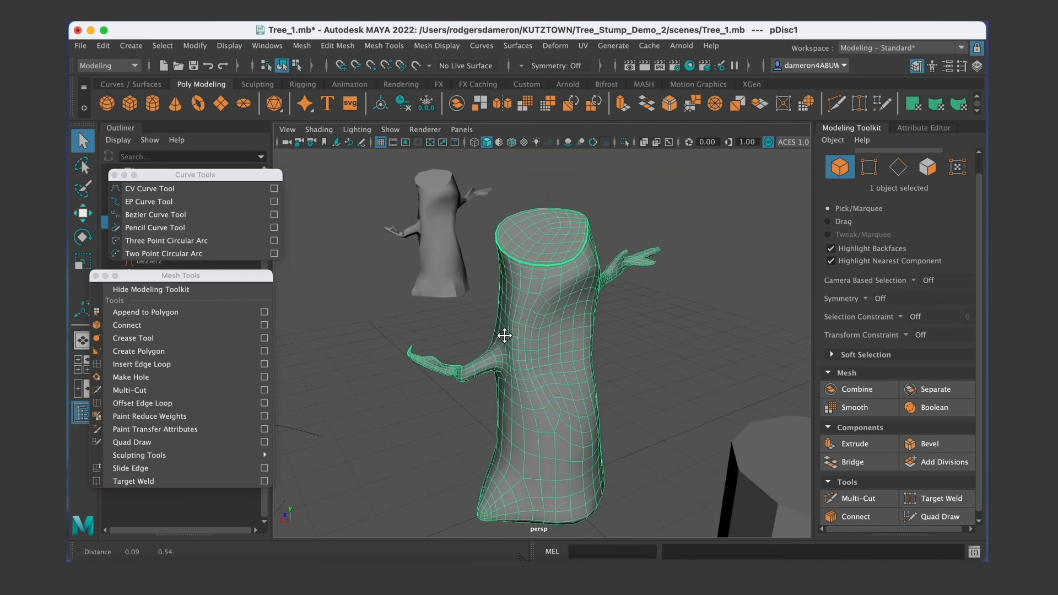
{"action": "left_click", "coordinate": [448, 267]}
{"action": "left_click_drag", "start_coordinate": [448, 267], "coordinate": [480, 285], "text": "alt"}
{"action": "middle_click_drag", "start_coordinate": [481, 286], "coordinate": [771, 284], "text": "alt"}
{"action": "scroll", "coordinate": [619, 286], "scroll_direction": "down", "scroll_amount": 3}
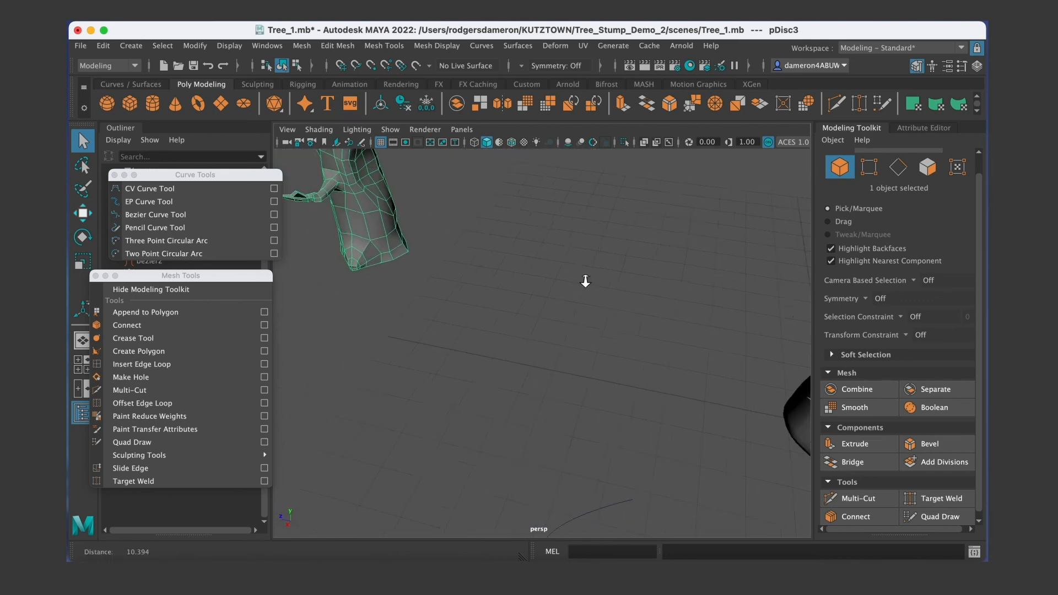
{"action": "left_click_drag", "start_coordinate": [426, 249], "coordinate": [429, 307], "text": "alt"}
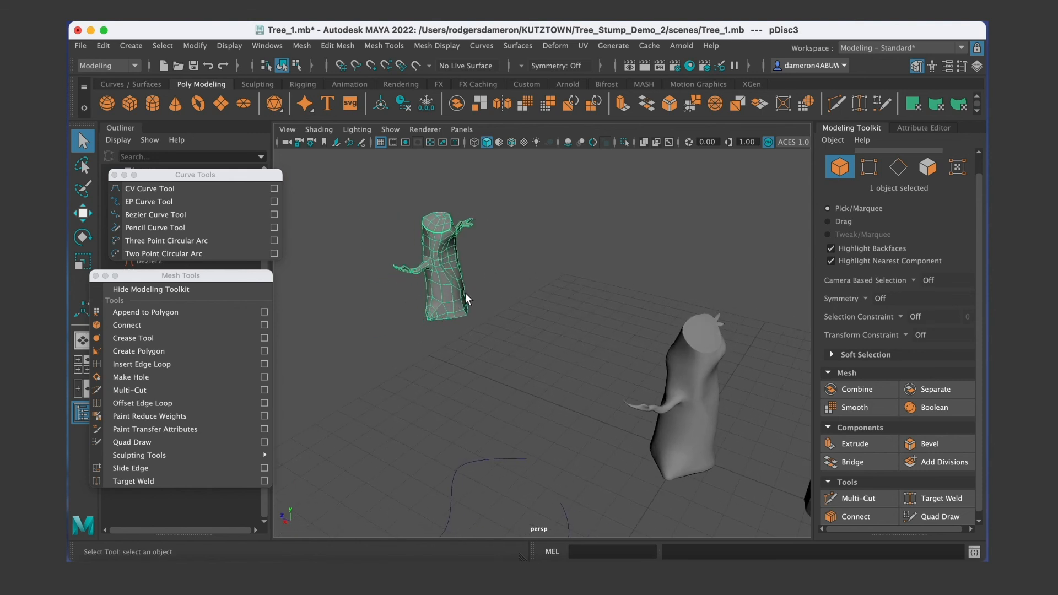
{"action": "left_click_drag", "start_coordinate": [441, 239], "coordinate": [431, 312], "text": "alt"}
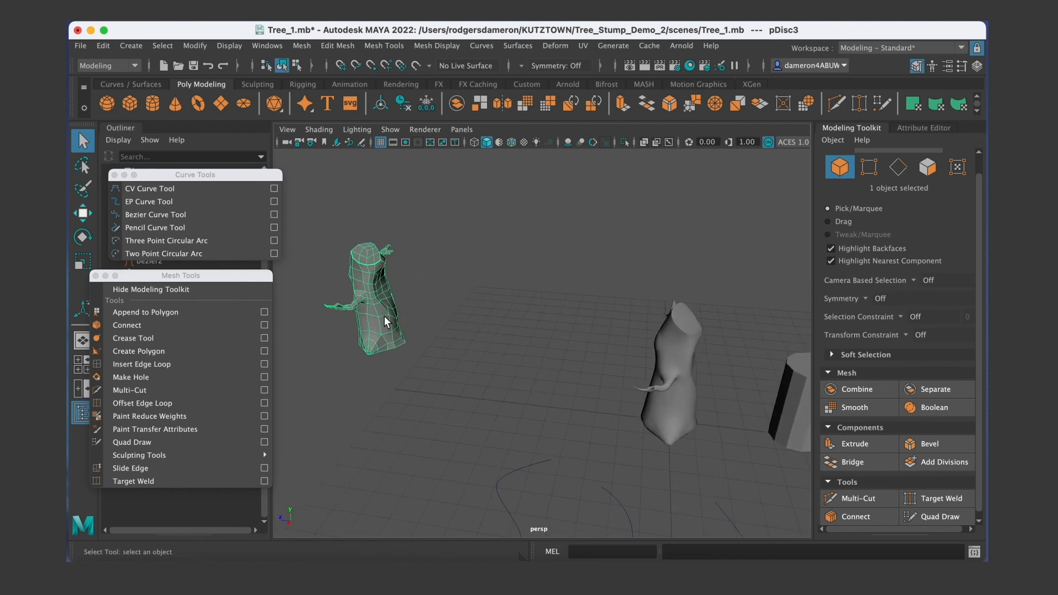
{"action": "left_click_drag", "start_coordinate": [379, 314], "coordinate": [376, 314], "text": "alt"}
Select and frame the smoothed trunk, examine it from several sides, and deselect it to view both trunks together.
{"action": "left_click", "coordinate": [668, 370]}
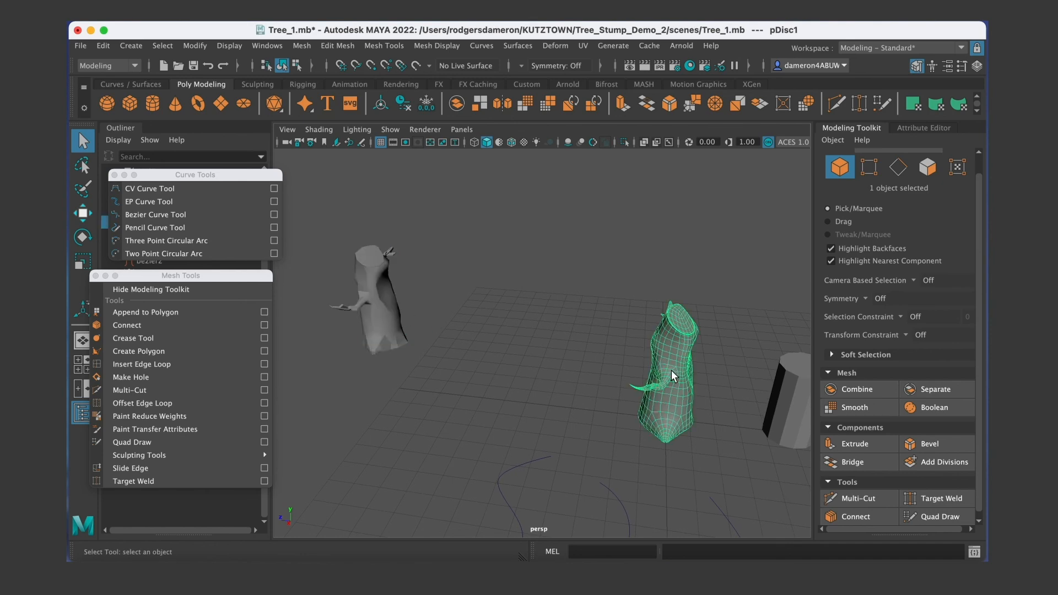
{"action": "left_click_drag", "start_coordinate": [671, 369], "coordinate": [665, 390], "text": "alt"}
{"action": "key", "text": "f"}
{"action": "right_click_drag", "start_coordinate": [701, 415], "coordinate": [590, 372], "text": "alt"}
{"action": "left_click_drag", "start_coordinate": [590, 372], "coordinate": [526, 358], "text": "alt"}
{"action": "right_click_drag", "start_coordinate": [526, 359], "coordinate": [592, 337], "text": "alt"}
{"action": "left_click_drag", "start_coordinate": [591, 337], "coordinate": [528, 344], "text": "alt"}
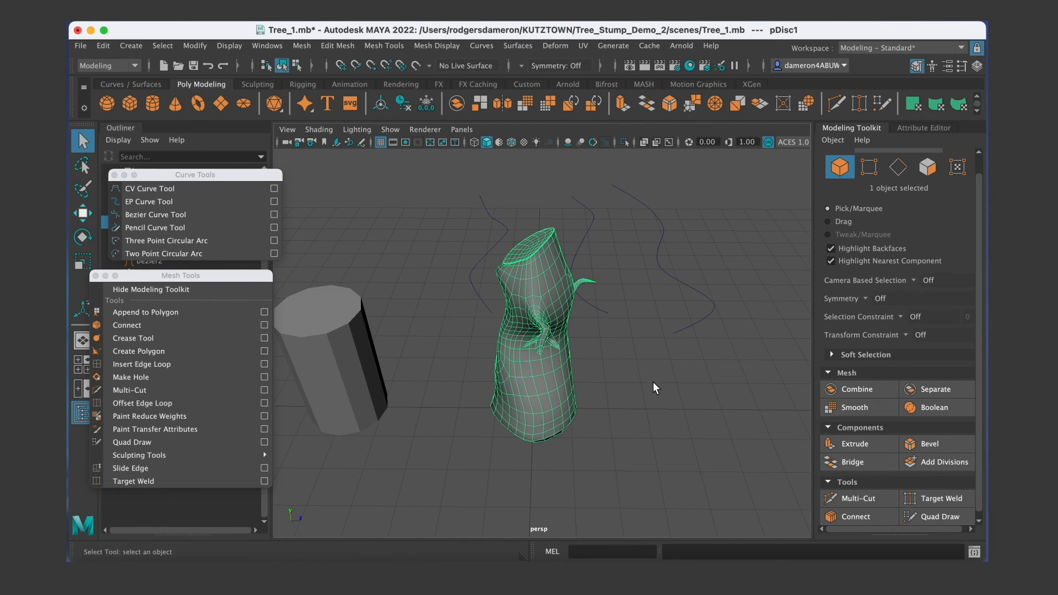
{"action": "left_click_drag", "start_coordinate": [559, 360], "coordinate": [600, 332], "text": "alt"}
{"action": "left_click", "coordinate": [617, 369]}
{"action": "left_click_drag", "start_coordinate": [615, 372], "coordinate": [676, 379], "text": "alt"}
{"action": "right_click_drag", "start_coordinate": [677, 381], "coordinate": [604, 361], "text": "alt"}
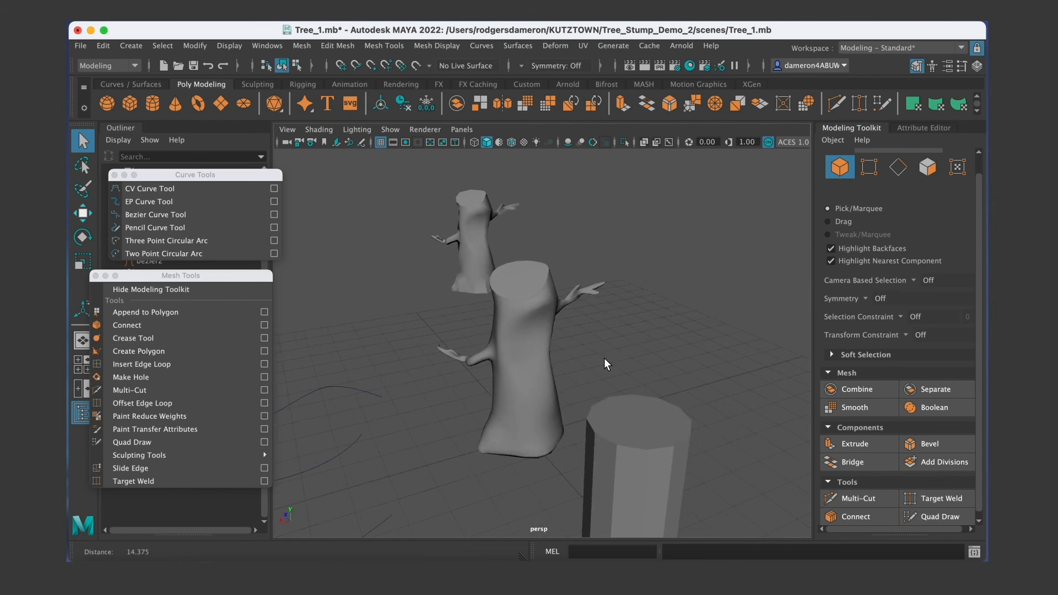